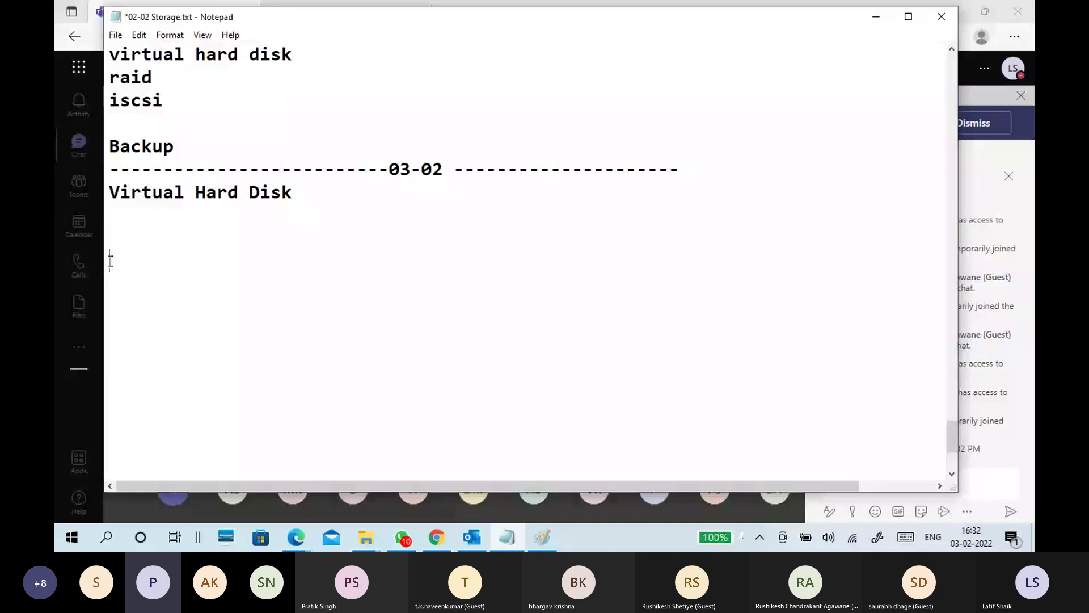
left_click_drag(838, 20, 814, 18)
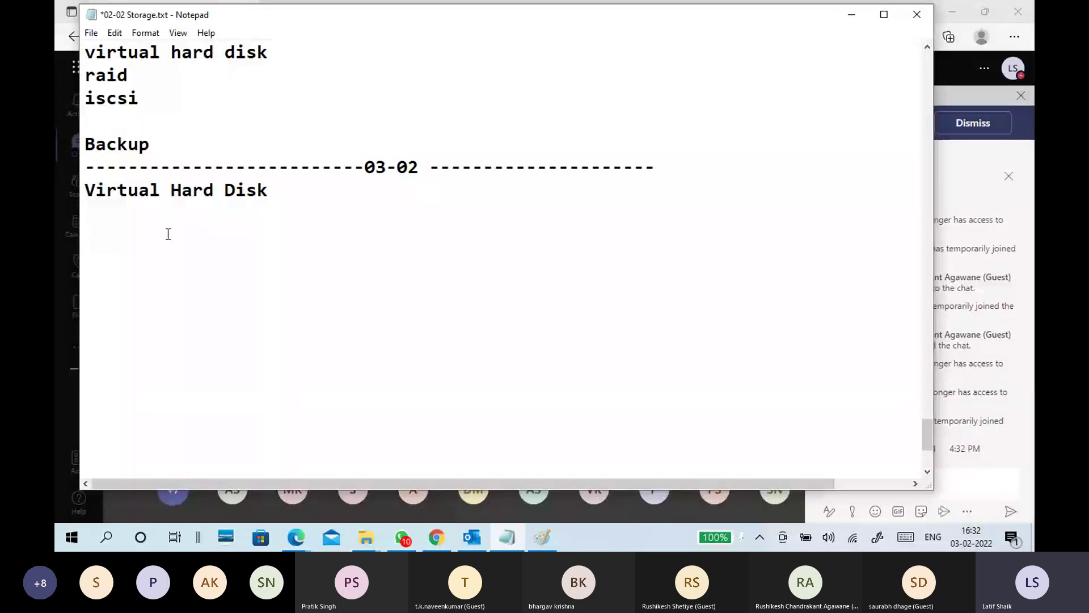
left_click_drag(177, 188, 279, 186)
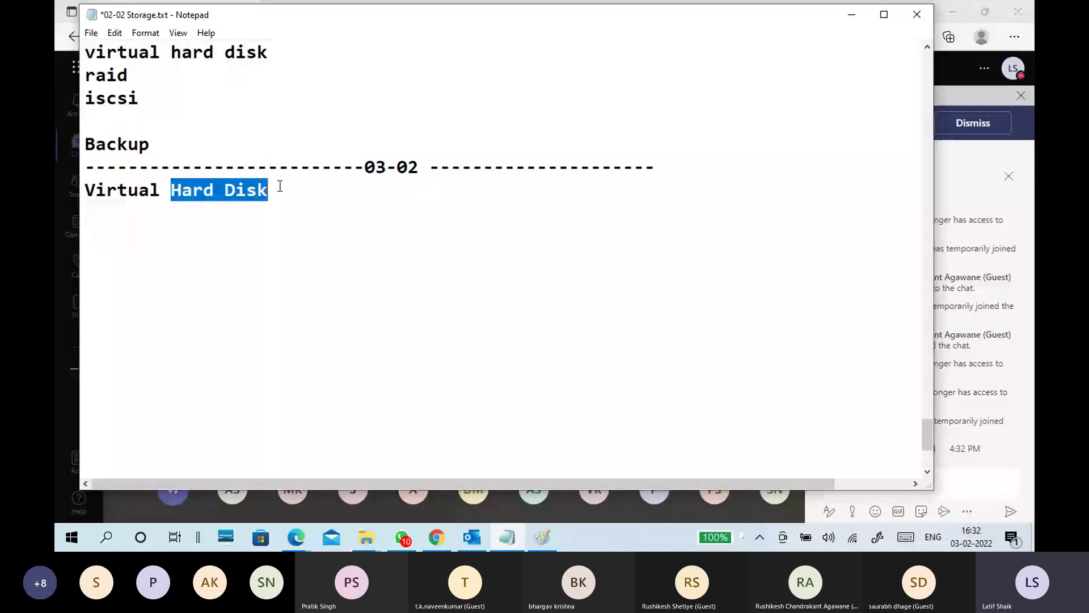
left_click(274, 224)
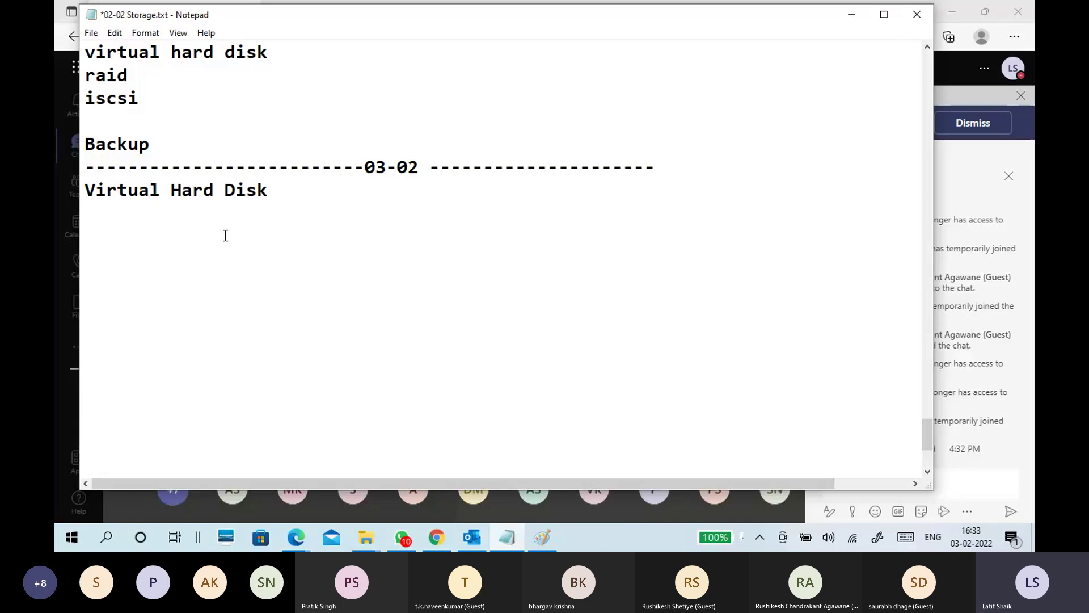
Step: Switch to Paint and start a new blank picture, discarding the unsaved PC and SAN sketch
left_click(542, 538)
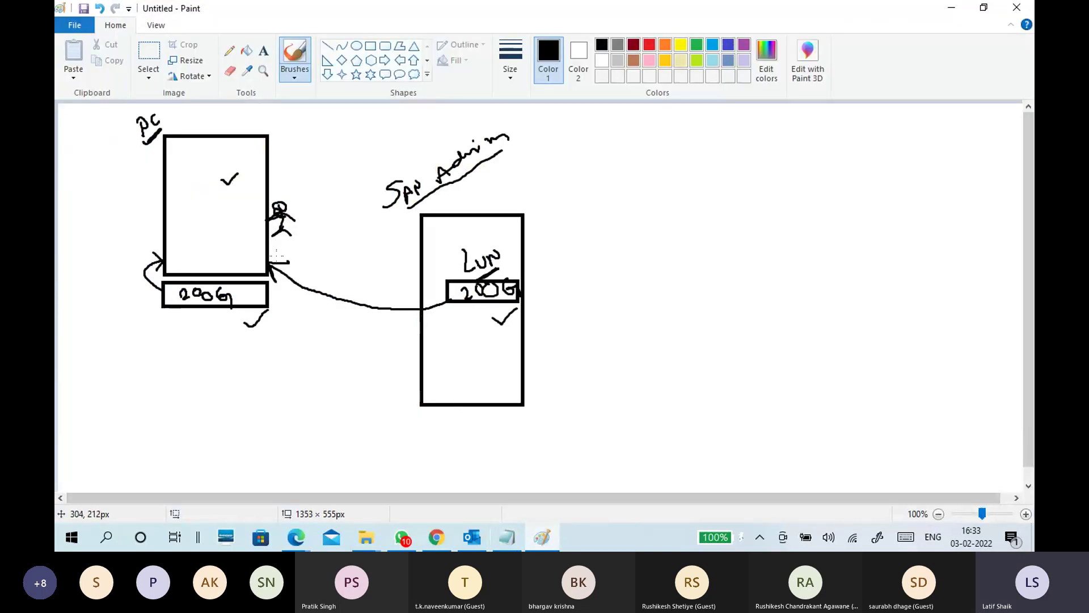
left_click(74, 25)
left_click(89, 60)
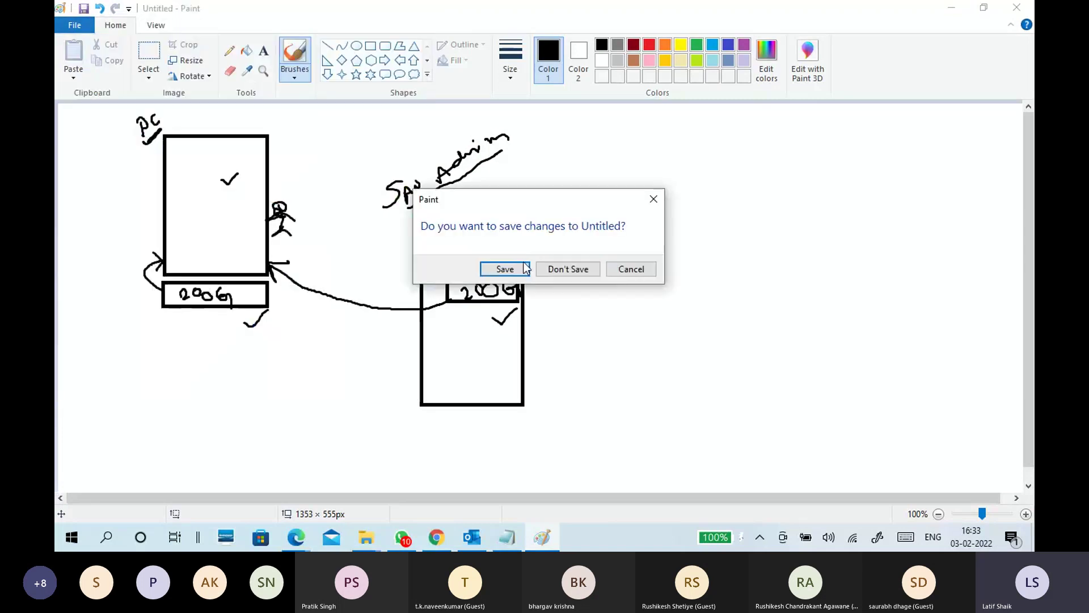
left_click(595, 268)
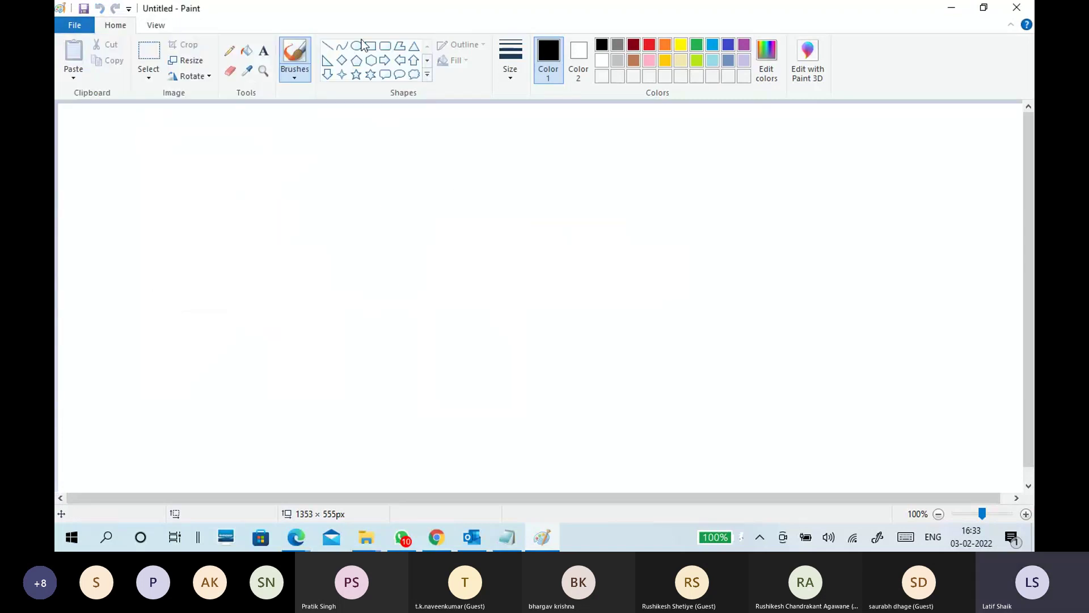
Step: Draw a wide black rectangle about 568 × 147 px in the upper canvas and handwrite "H:" above its left corner with the brush
left_click(372, 48)
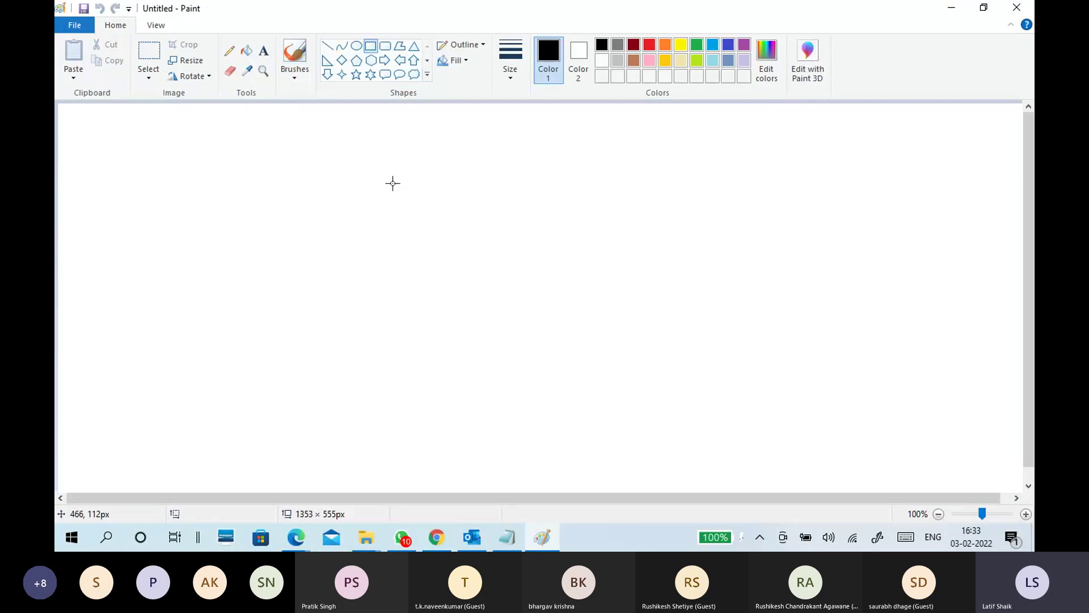
mouse_move(309, 170)
left_mouse_down()
mouse_move(560, 287)
mouse_move(746, 283)
left_mouse_up()
left_click_drag(580, 252, 555, 242)
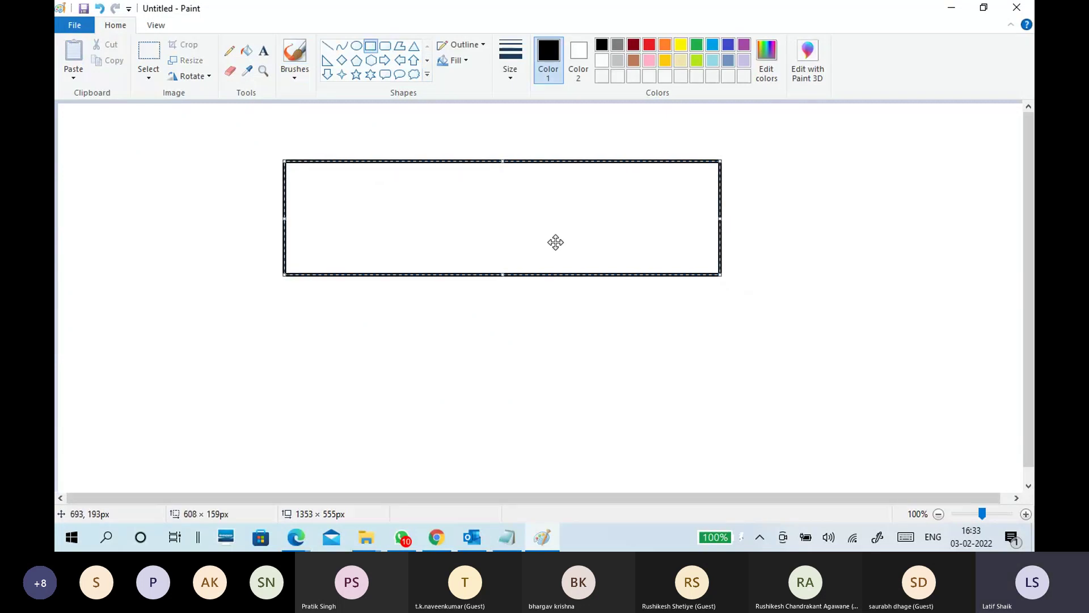
left_click_drag(721, 276, 692, 267)
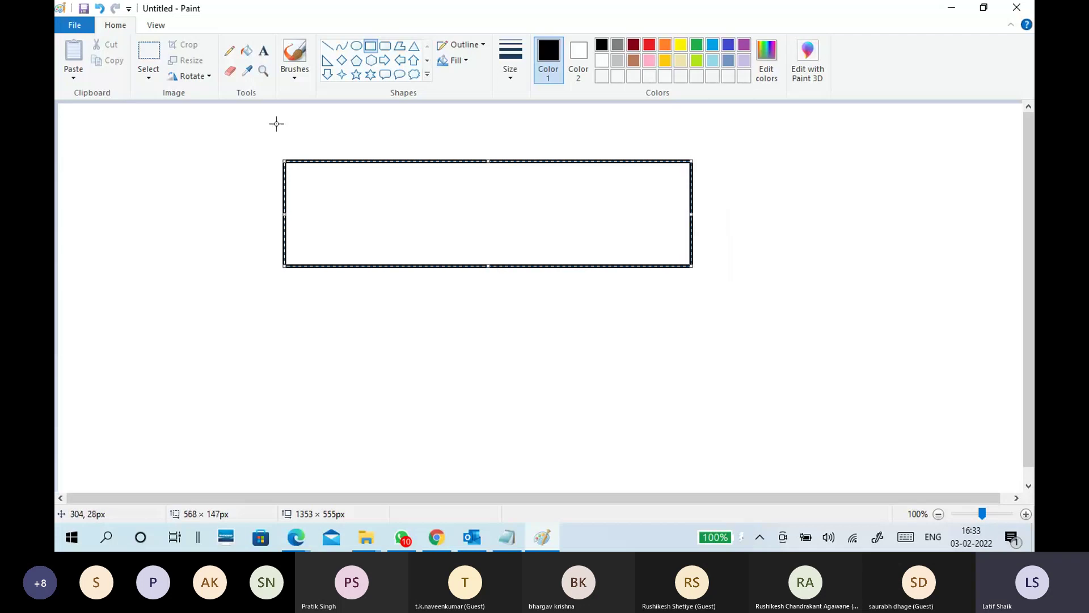
left_click(295, 76)
left_click(217, 98)
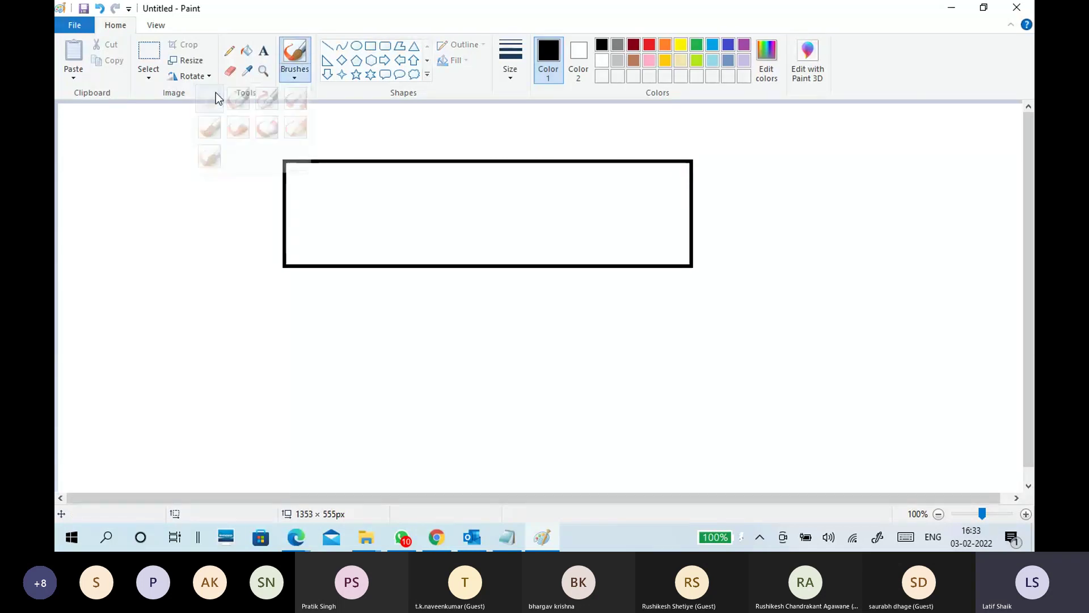
mouse_move(280, 134)
left_mouse_down()
mouse_move(294, 147)
mouse_move(297, 135)
left_mouse_up()
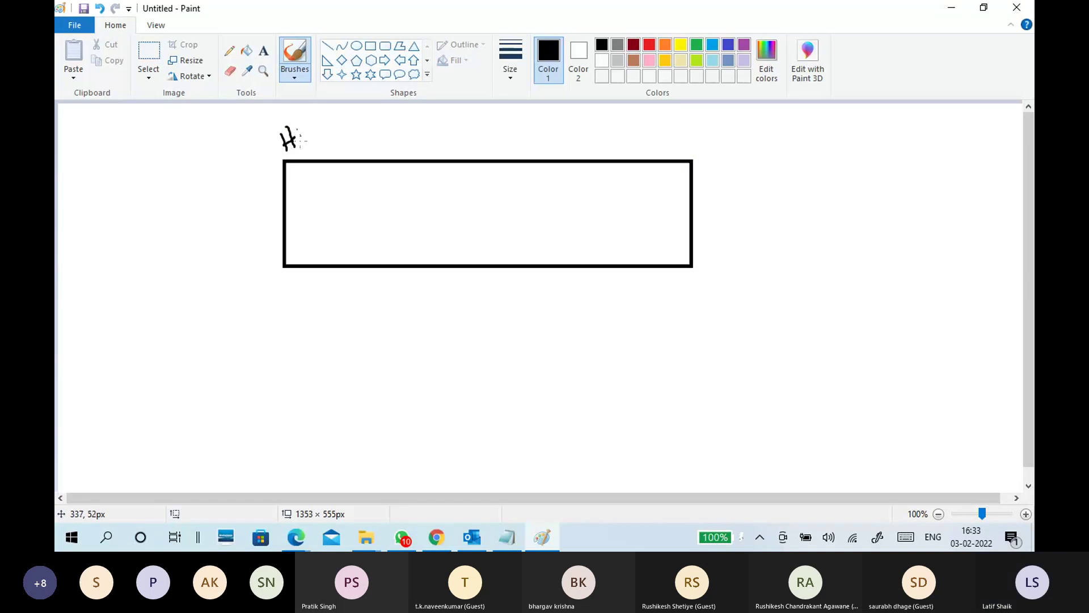
Step: Switch to File Explorer and open VM DRIVE (H:) from This PC
left_click(366, 537)
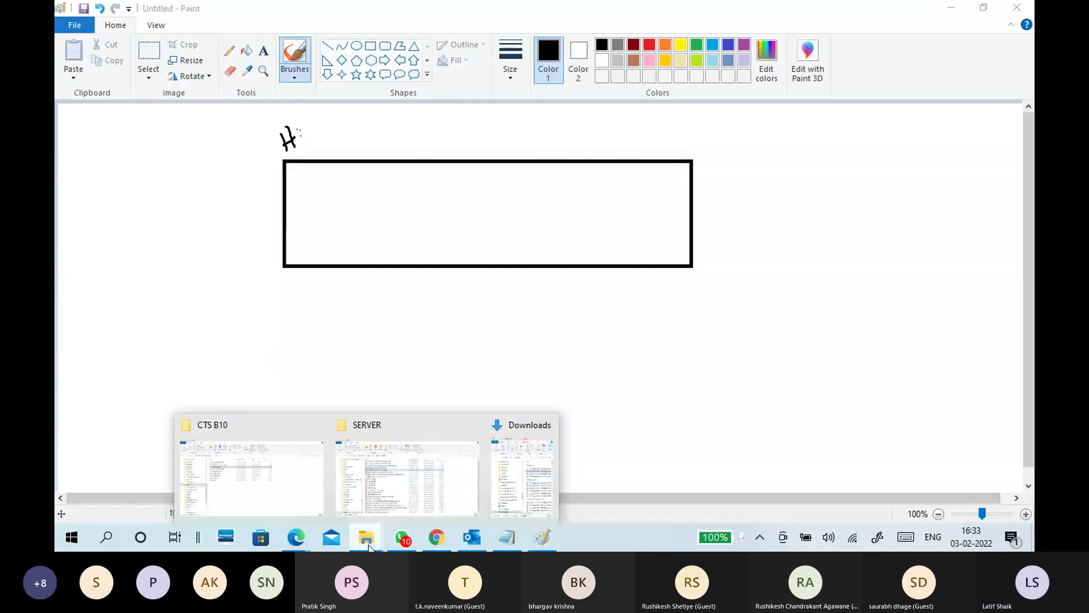
left_click(414, 488)
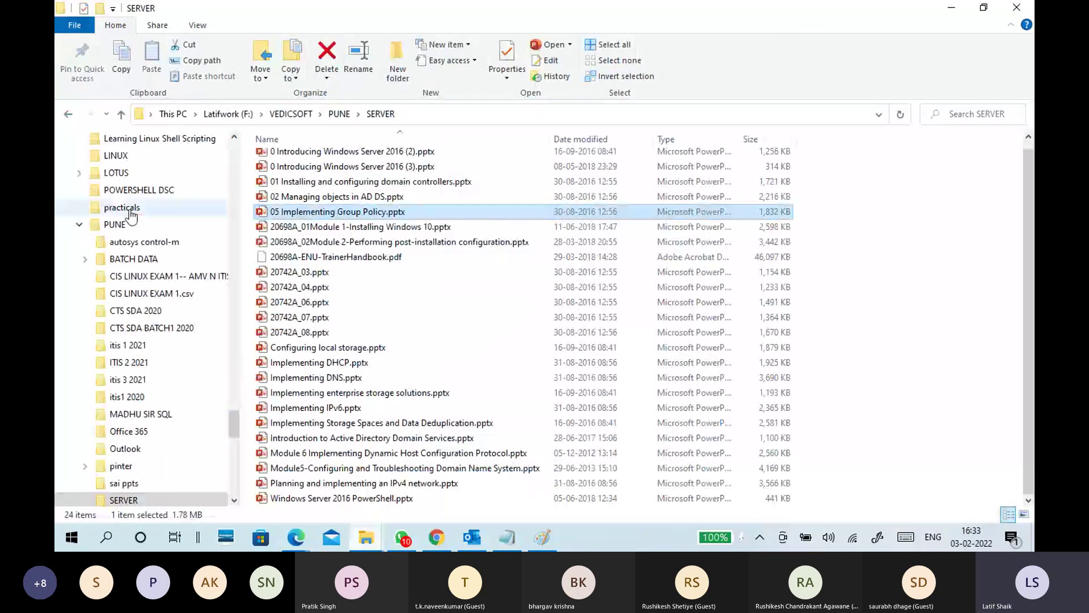
left_click(173, 114)
left_click(68, 335)
left_click(525, 234)
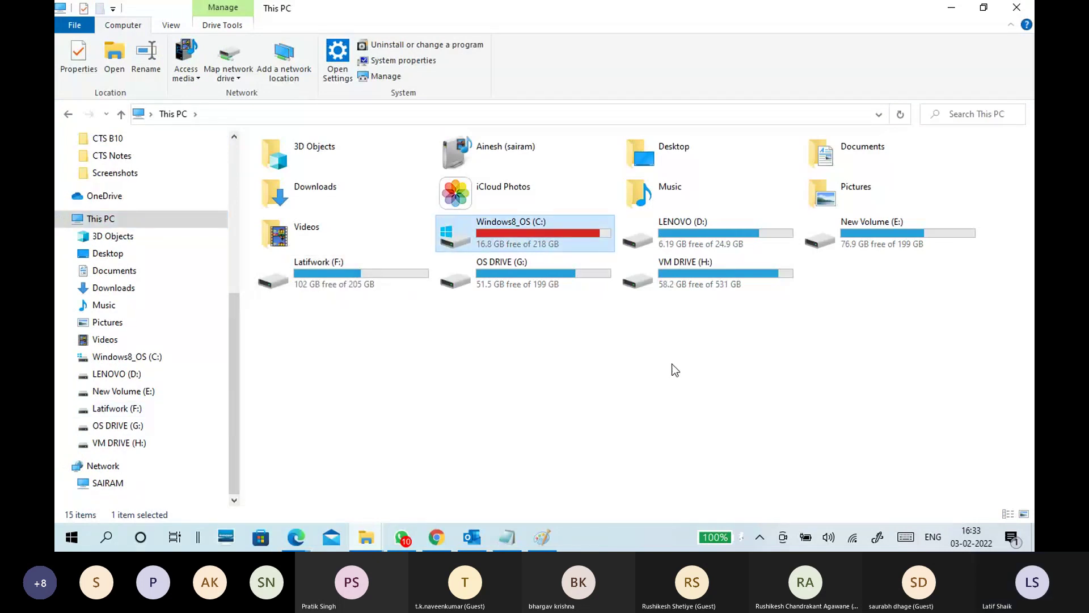
left_click(723, 278)
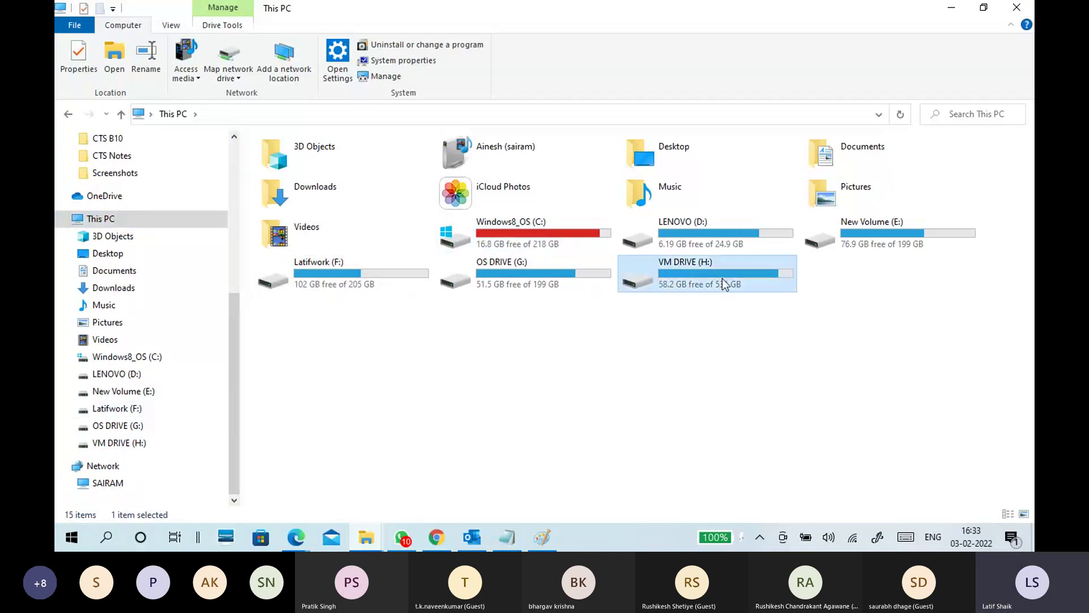
double_click(680, 285)
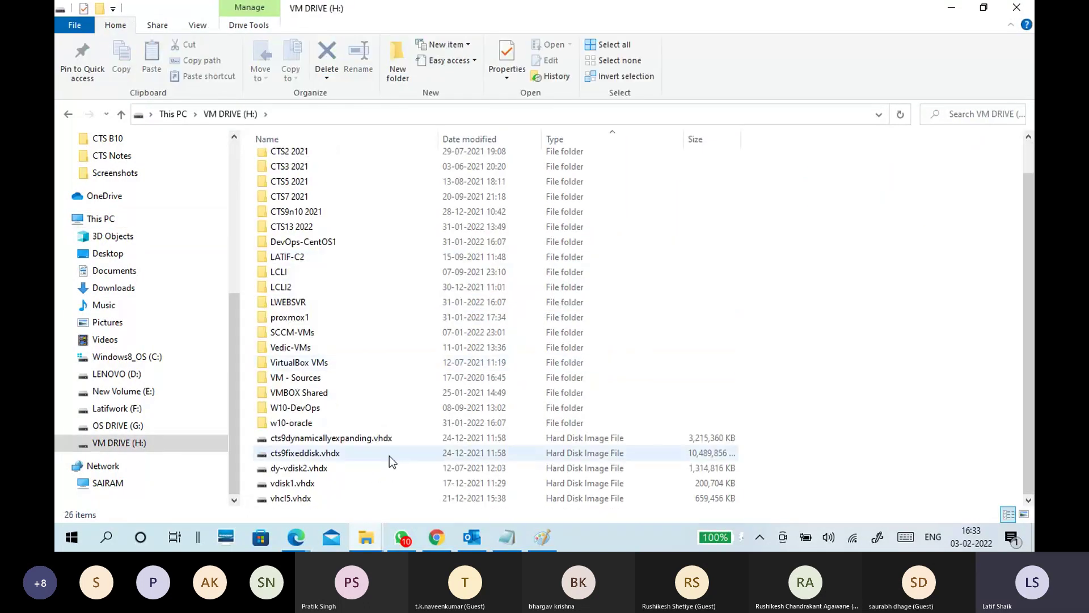
Step: Permanently delete the five .vhdx files from cts9dynamicallyexpanding.vhdx through vhcl5.vhdx on VM DRIVE (H:)
left_click(366, 438)
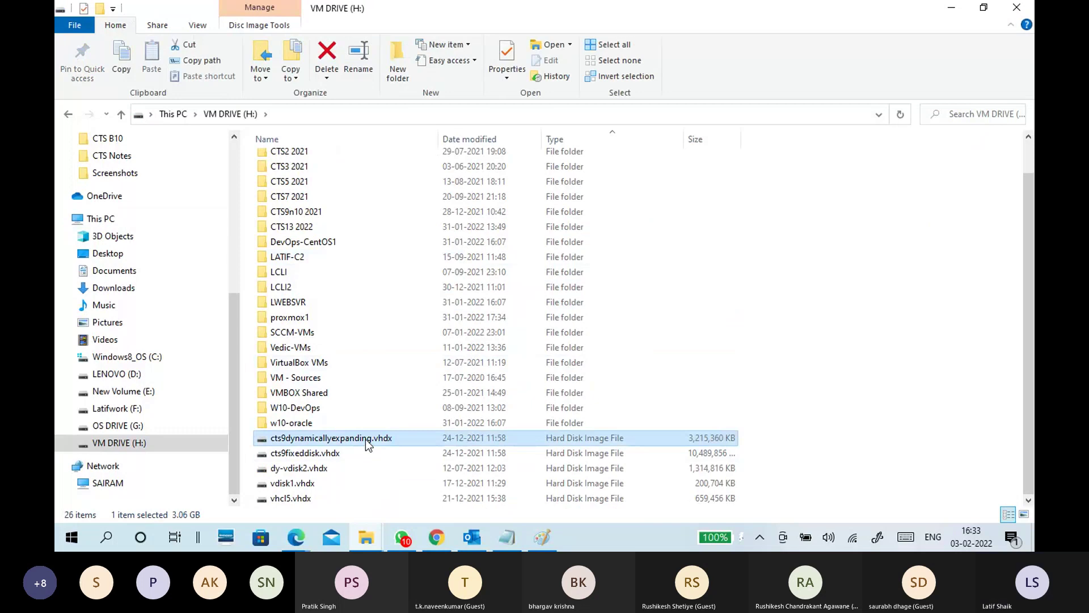
key("shift+Down")
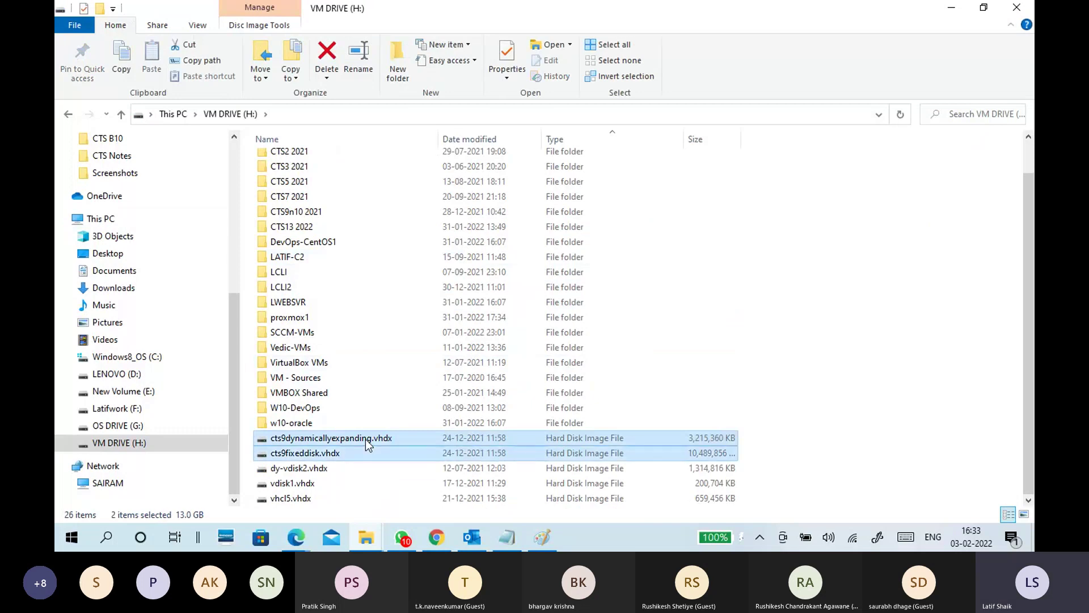
key("shift+Down")
key("shift+Down")
key("shift+Down")
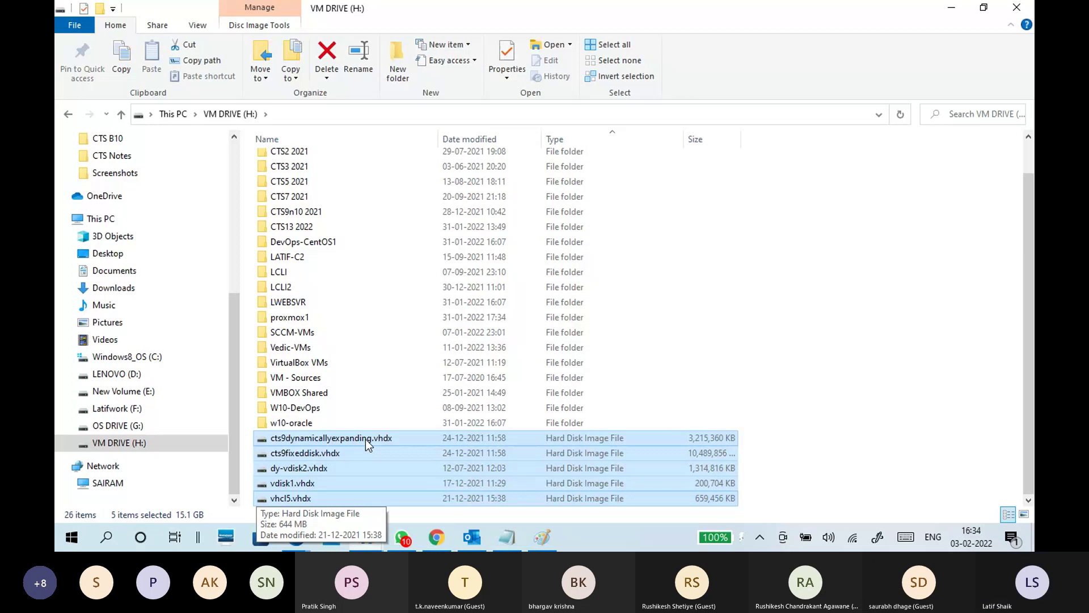
key("shift+Delete")
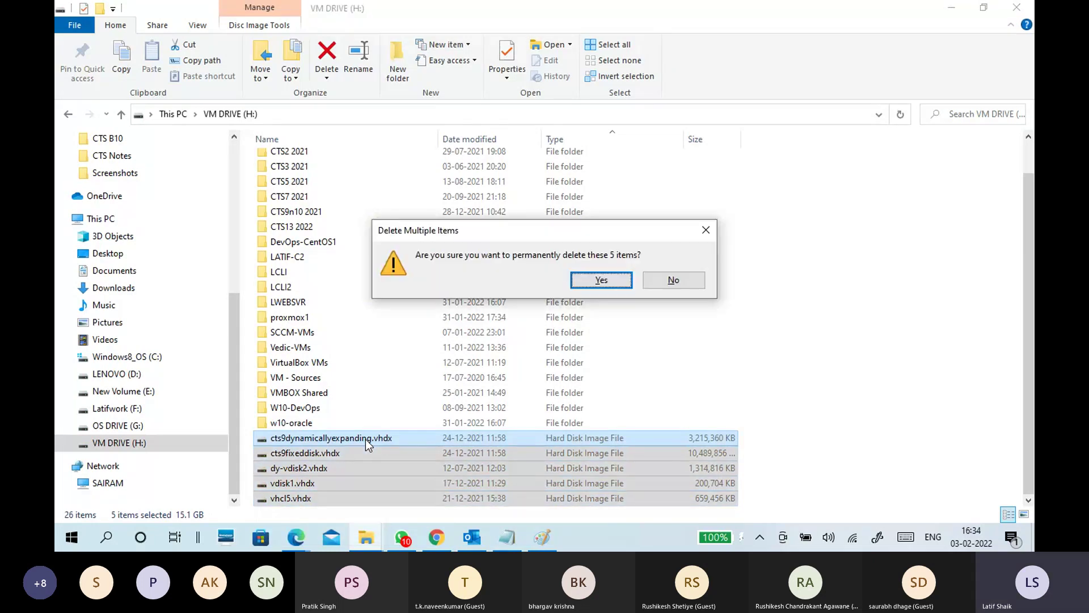
key("Return")
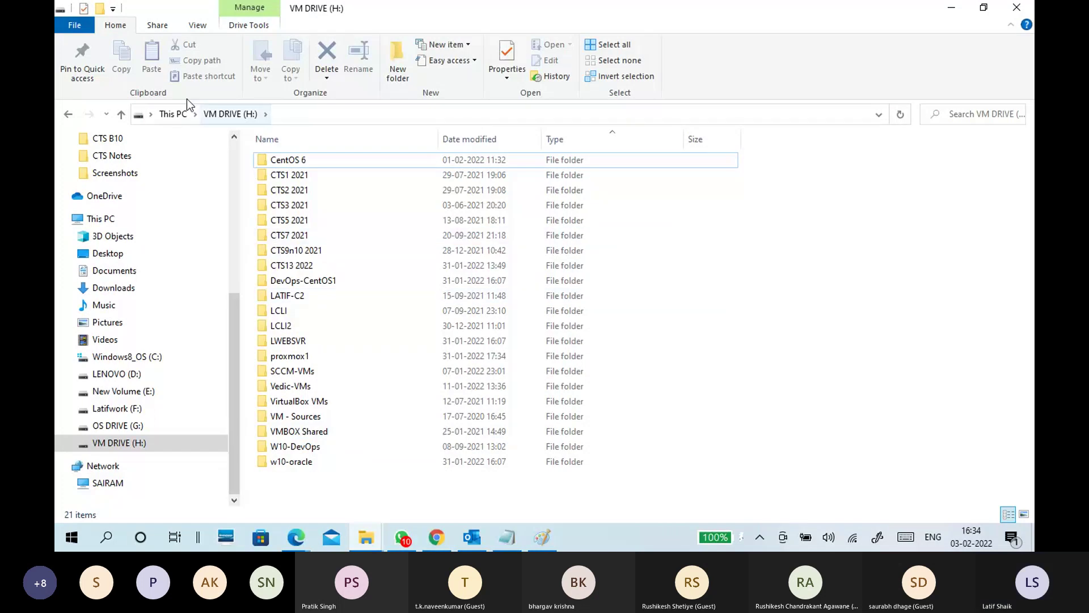
Step: Check the free space of VM DRIVE (H:) in This PC, and handwrite an underlined "73.4" beside the rectangle in Paint
left_click(173, 115)
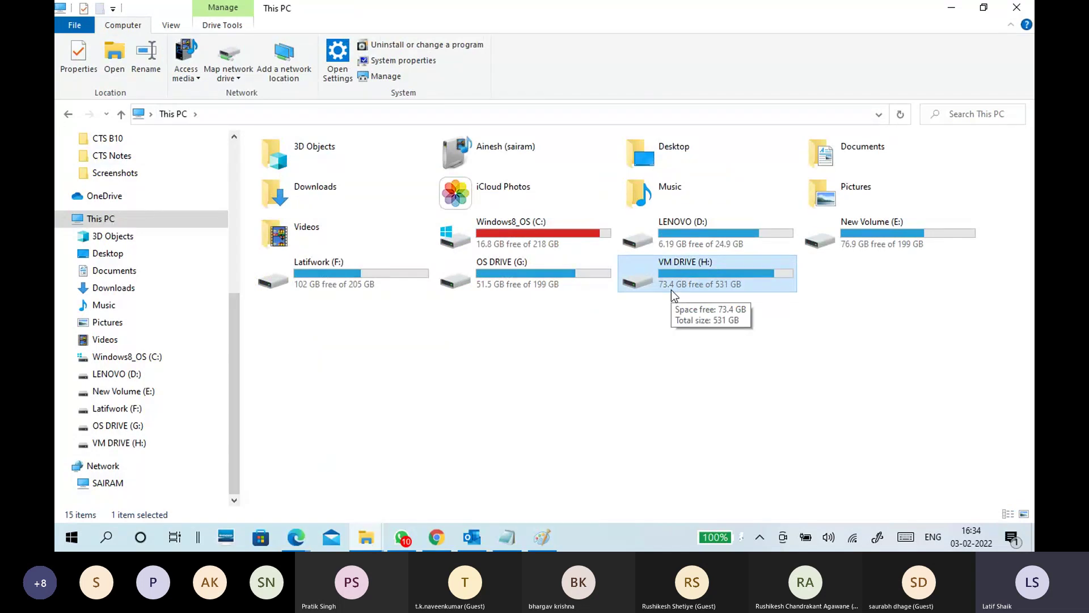
left_click(953, 11)
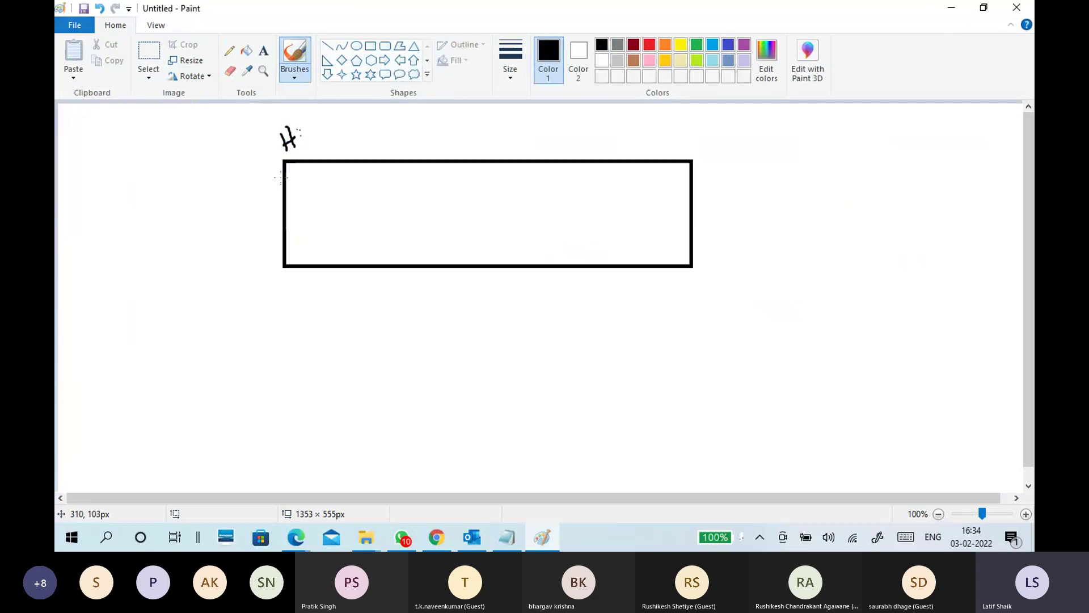
mouse_move(127, 191)
left_mouse_down()
mouse_move(142, 186)
mouse_move(149, 215)
mouse_move(162, 190)
mouse_move(174, 203)
mouse_move(211, 189)
mouse_move(211, 200)
left_mouse_up()
left_click(185, 193)
left_click_drag(147, 238, 223, 209)
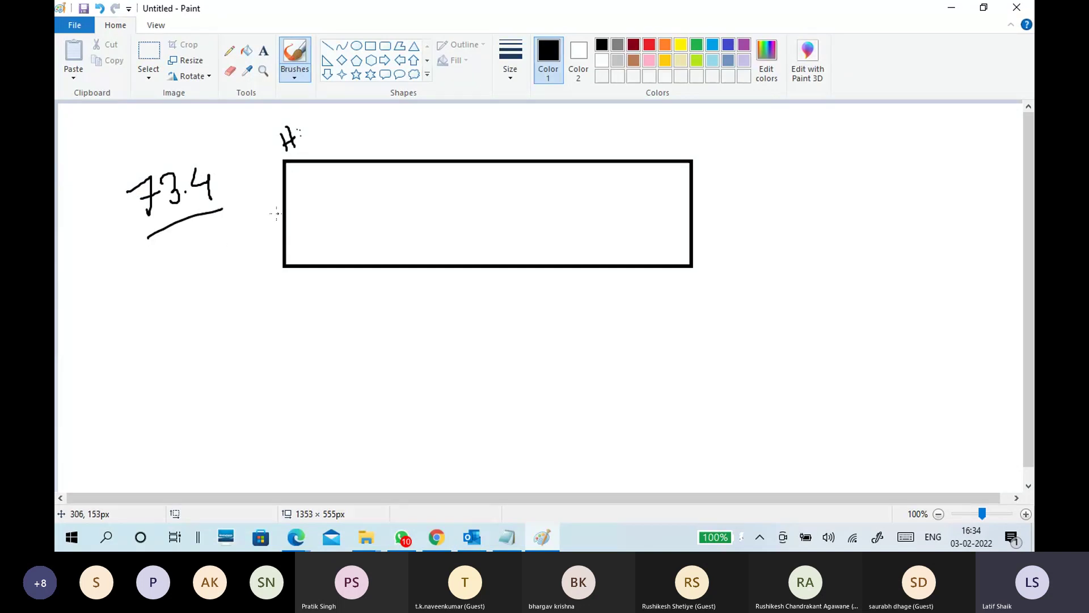
Step: Draw a smaller rectangle about 173 × 45 px inside the H: rectangle and handwrite "10G" in it with the brush
left_click(371, 47)
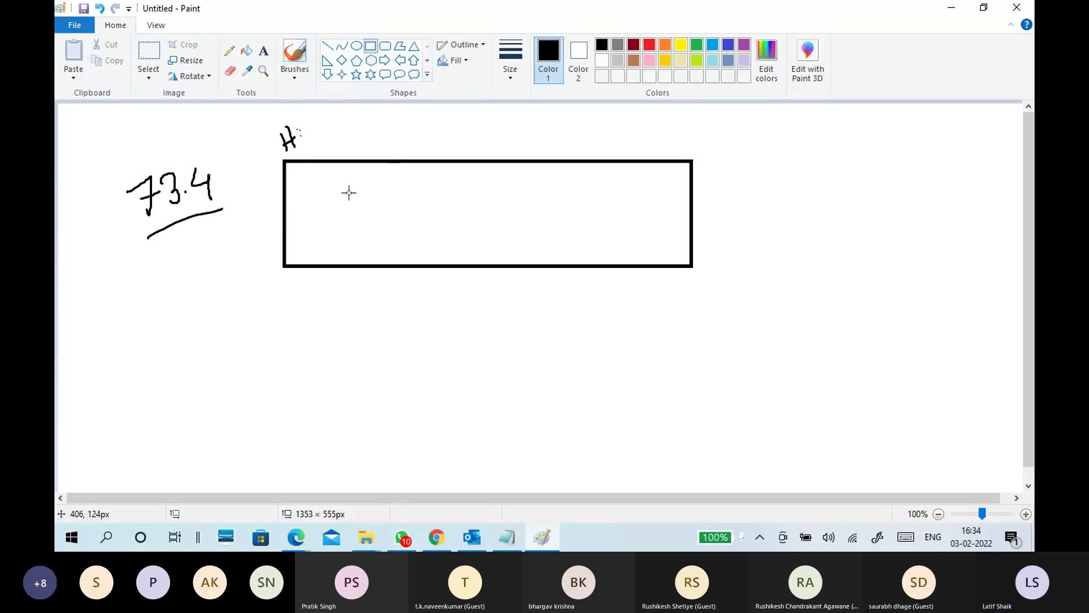
left_click_drag(349, 191, 475, 225)
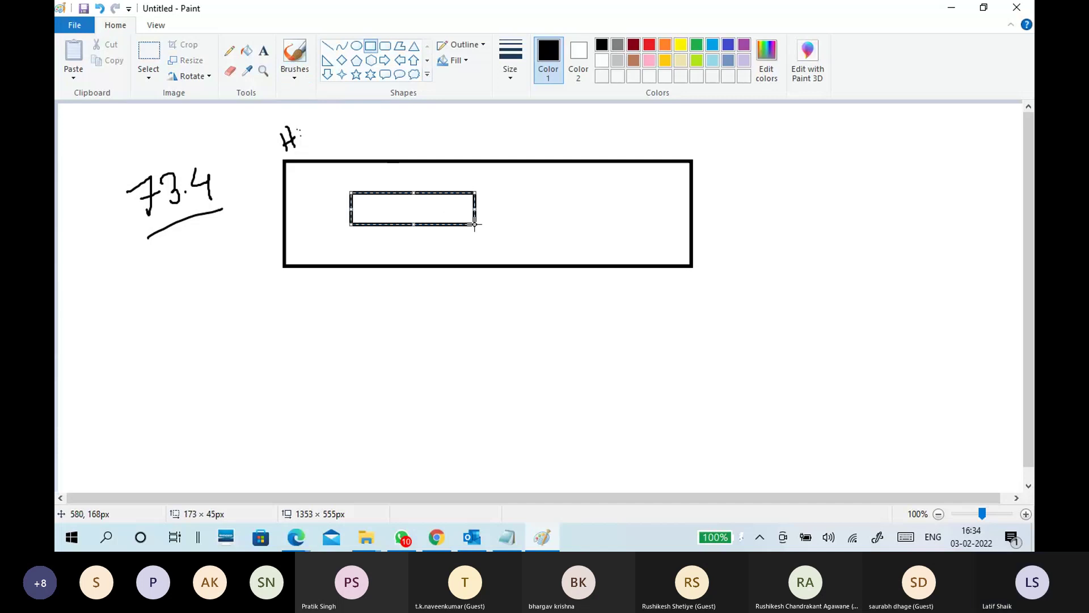
left_click(397, 122)
left_click(287, 79)
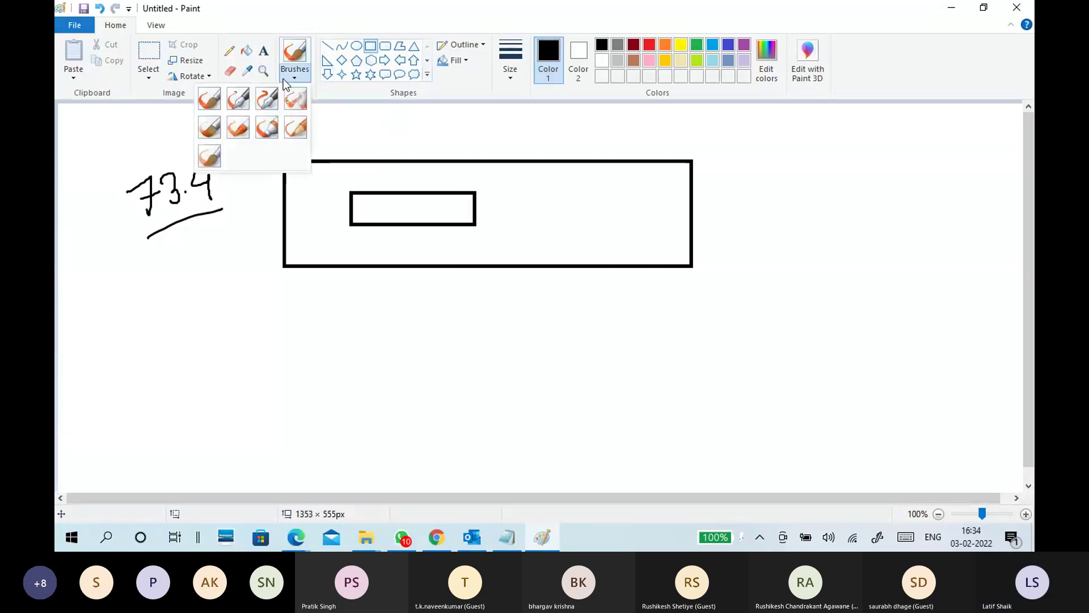
left_click(209, 101)
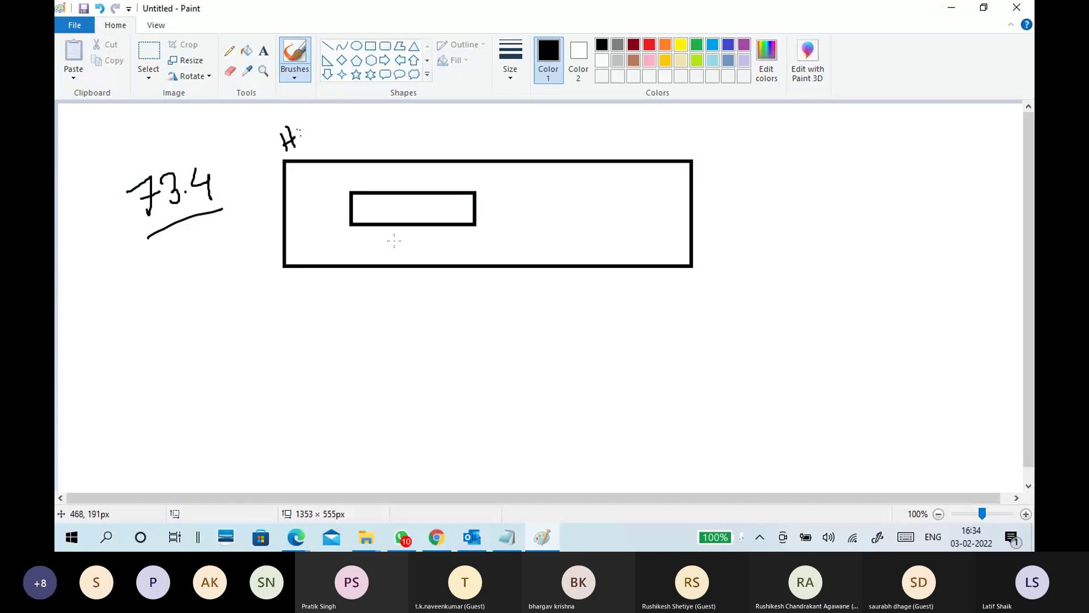
mouse_move(379, 206)
left_mouse_down()
mouse_move(387, 222)
mouse_move(401, 203)
mouse_move(431, 218)
left_mouse_up()
Step: Switch to the Notepad notes and add a "Types:" heading under Virtual Hard Disk, listing "Fixed harddisk" and "Dynamically Expanding"
left_click(507, 539)
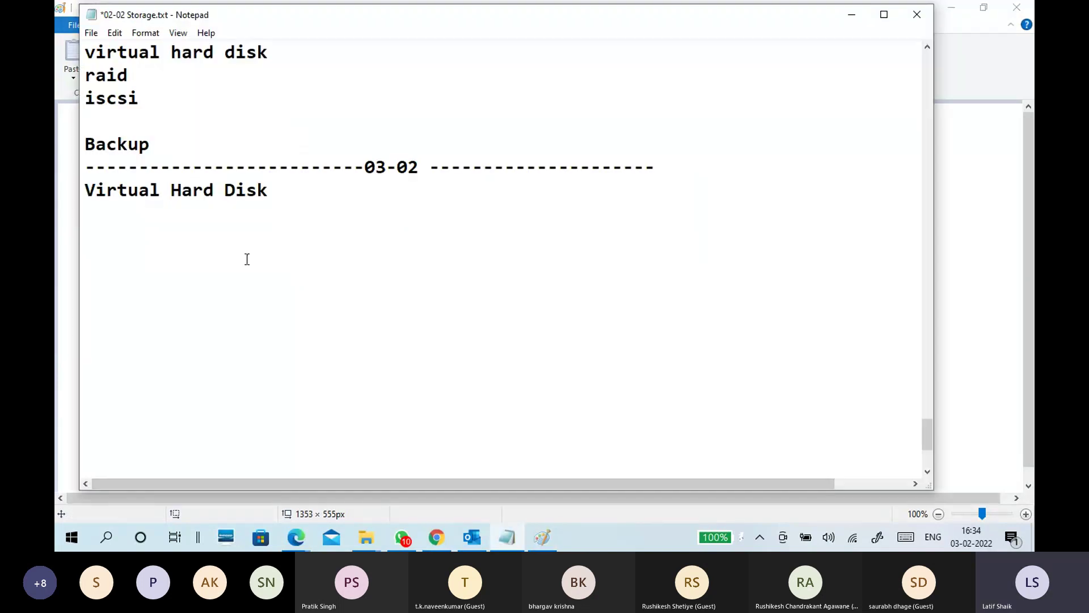
type("Types:")
key("Return")
key("Return")
type("Fixed")
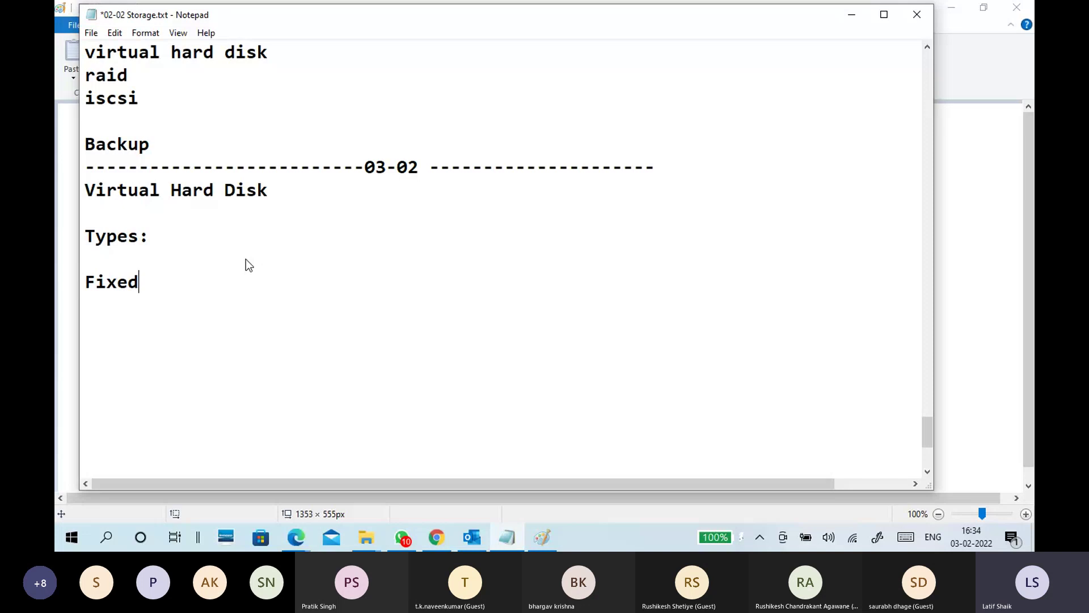
type(" harddisk")
key("Return")
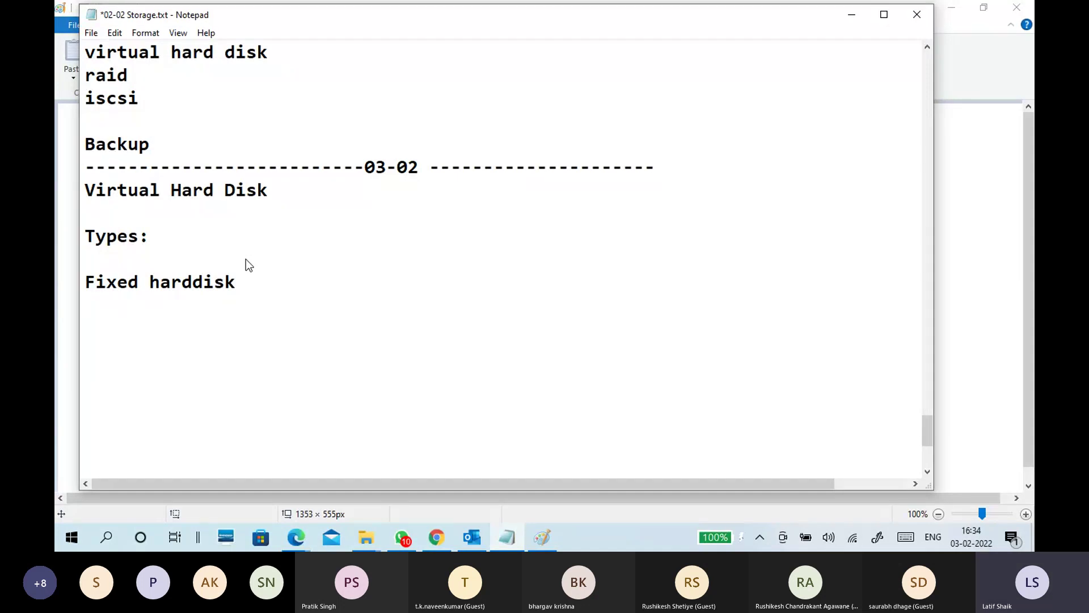
type("Dynamically")
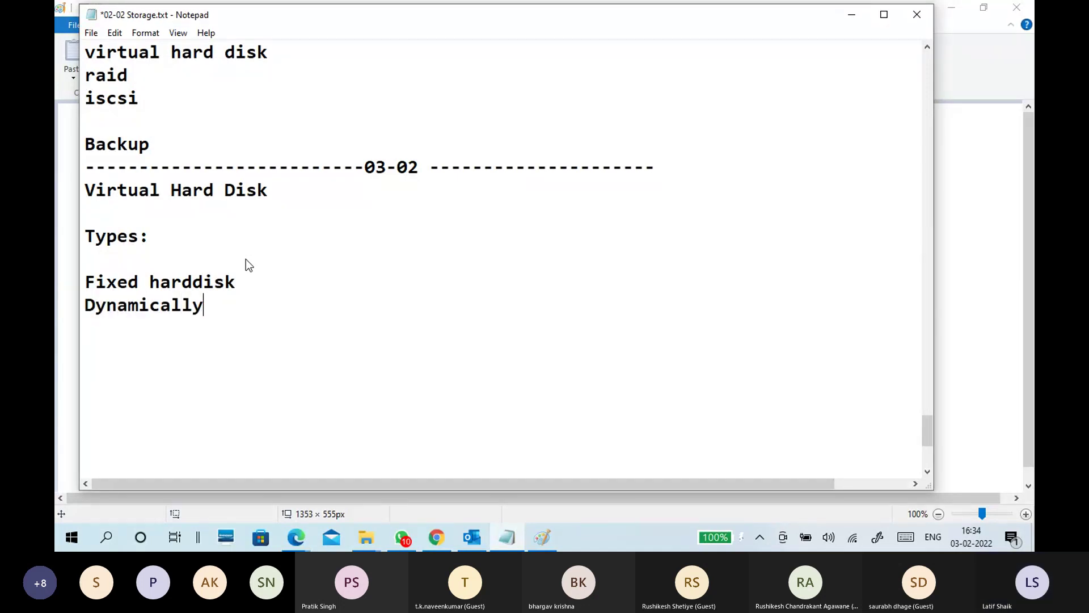
type(" Expanding")
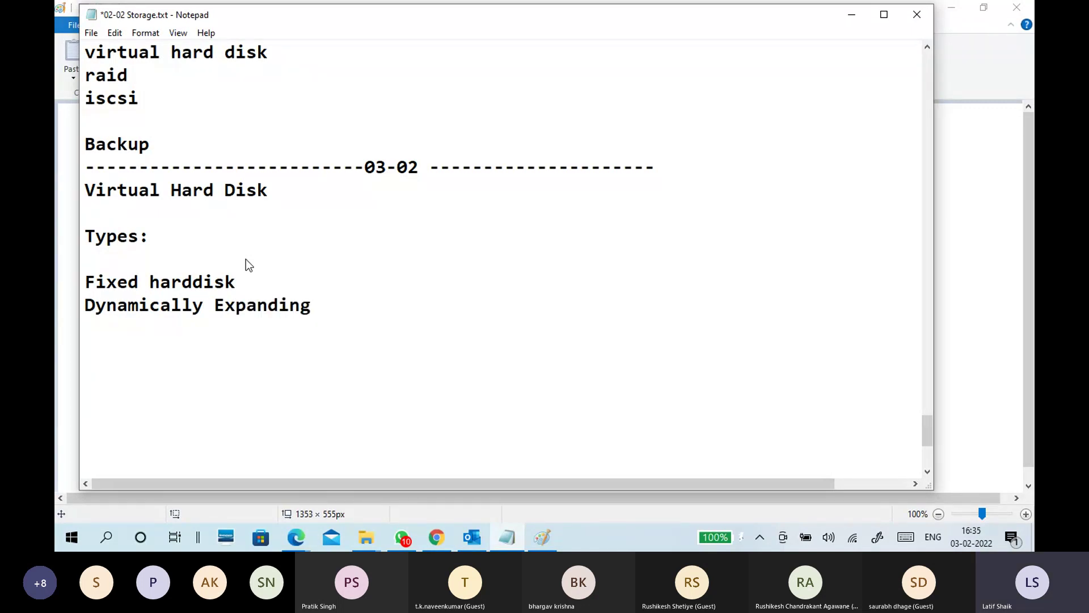
Step: Remove the blank line between "Types:" and "Fixed harddisk" in the notes, and return to the Paint sketch
left_click(120, 272)
left_click(111, 256)
key("BackSpace")
left_click(249, 264)
left_click(372, 280)
left_click(294, 254)
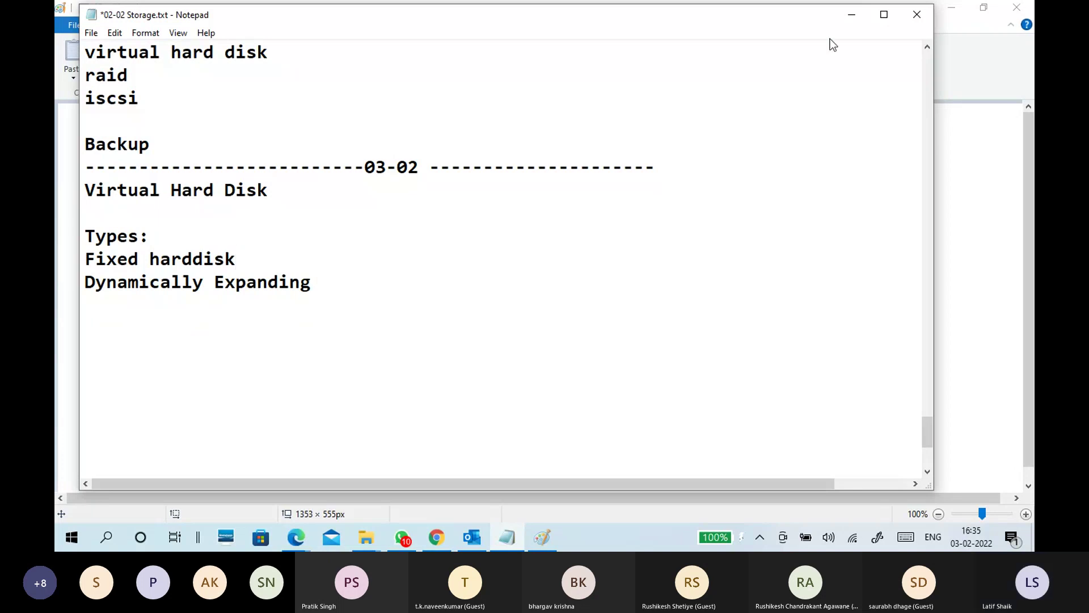
left_click(851, 15)
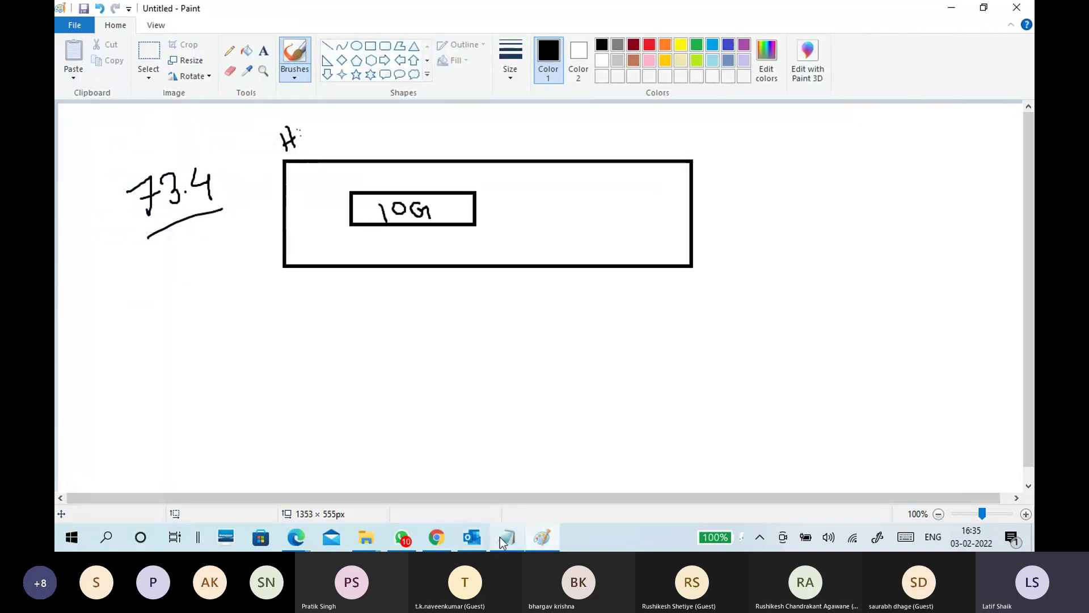
Step: Switch to the Notepad notes, change "Fixed harddisk" to "Fixed disk", and return to the Paint sketch
left_click(508, 536)
left_click_drag(194, 260, 151, 260)
key("BackSpace")
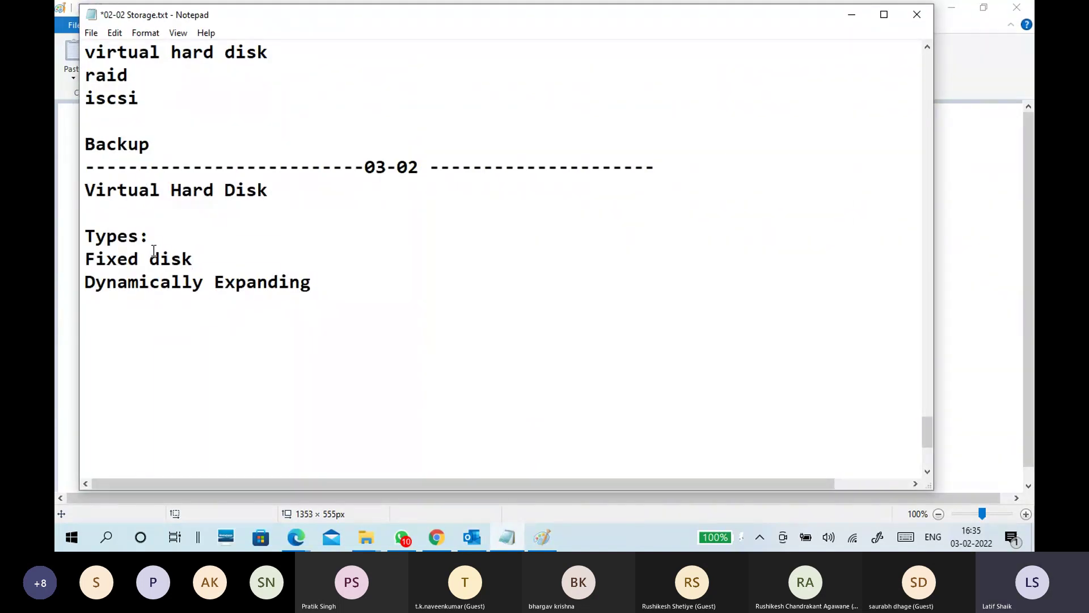
left_click_drag(312, 282, 208, 288)
left_click(84, 297)
left_click(848, 17)
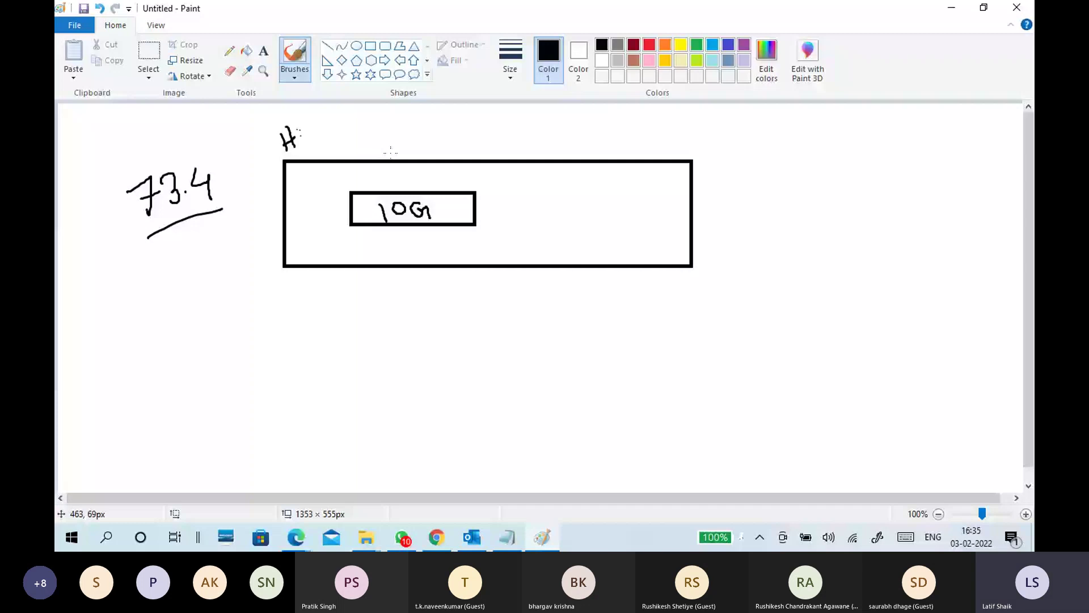
Step: Draw a line up from the 10G rectangle to a handwritten, underlined "Fixed", and underline "H:"
left_click_drag(372, 191, 366, 143)
left_click_drag(350, 131, 360, 135)
left_click_drag(359, 136, 397, 121)
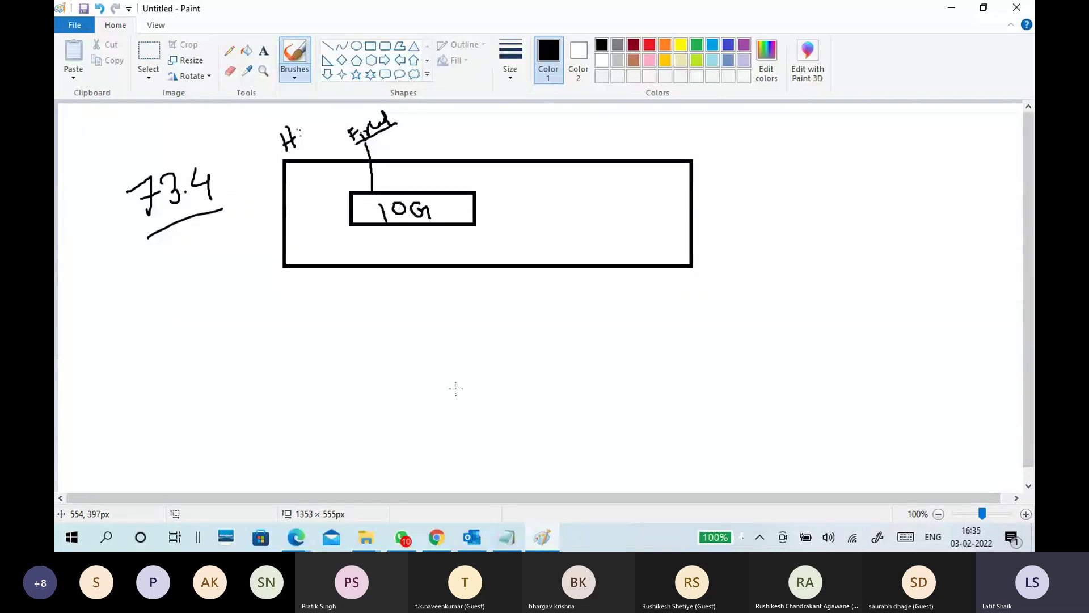
left_click_drag(314, 141, 295, 158)
left_click(444, 206)
Step: Draw a check mark in the empty part of the H: rectangle and erase it
left_click_drag(533, 236, 548, 229)
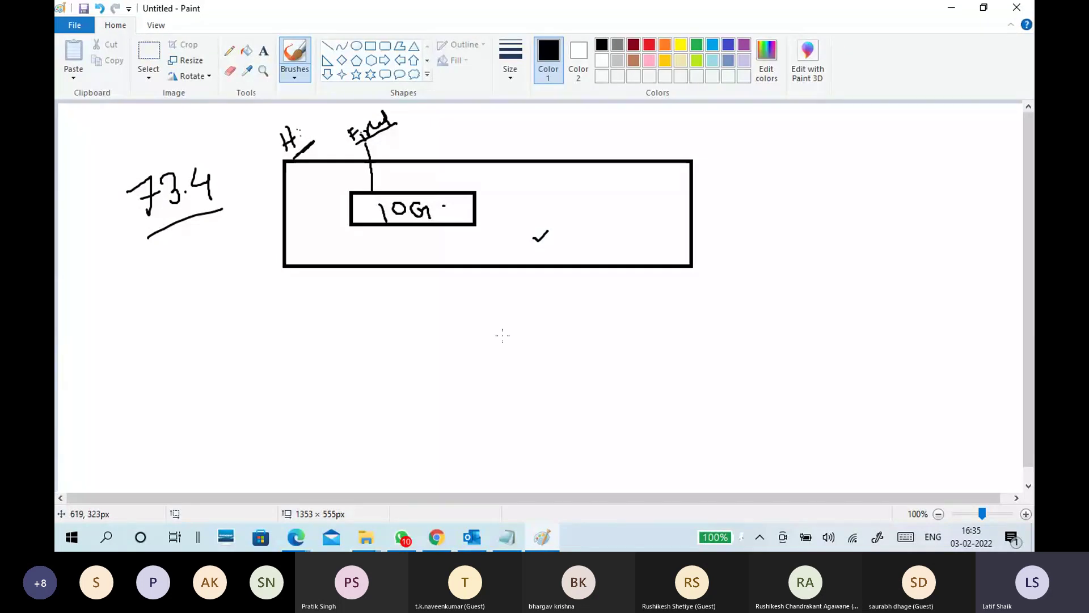
left_click(231, 71)
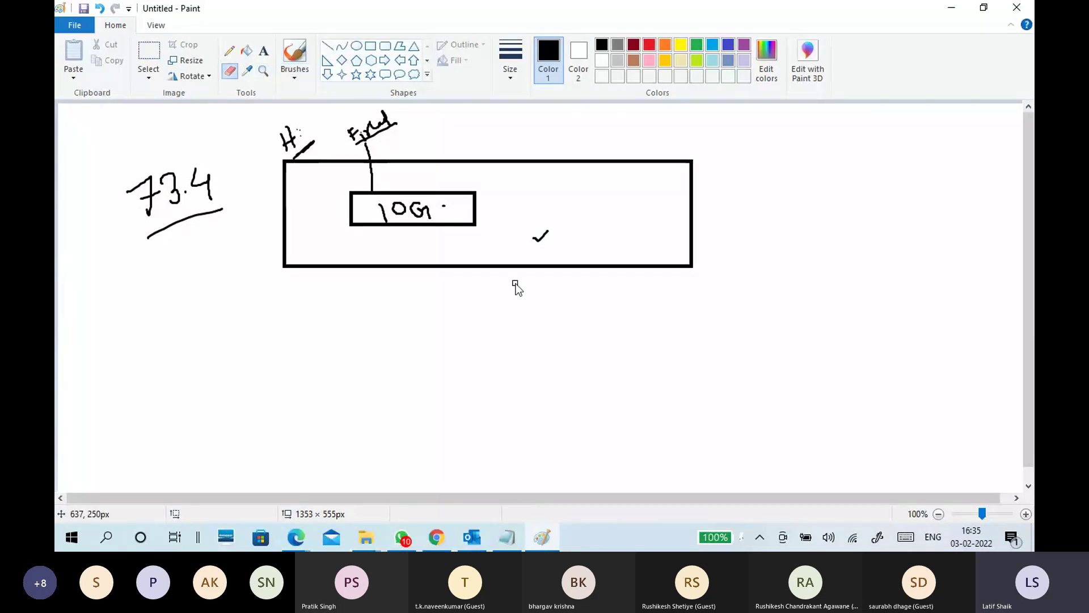
left_click_drag(551, 233, 536, 237)
Step: Handwrite "10" with the brush below "73.4" and draw a line under it
left_click(204, 111)
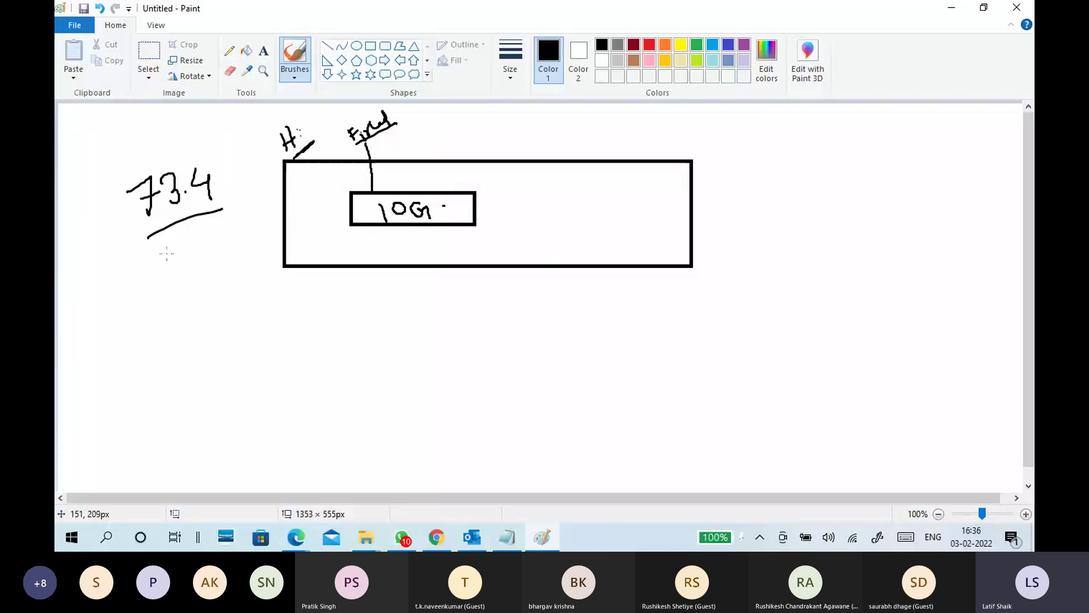
left_click_drag(168, 250, 173, 262)
left_click_drag(194, 236, 192, 237)
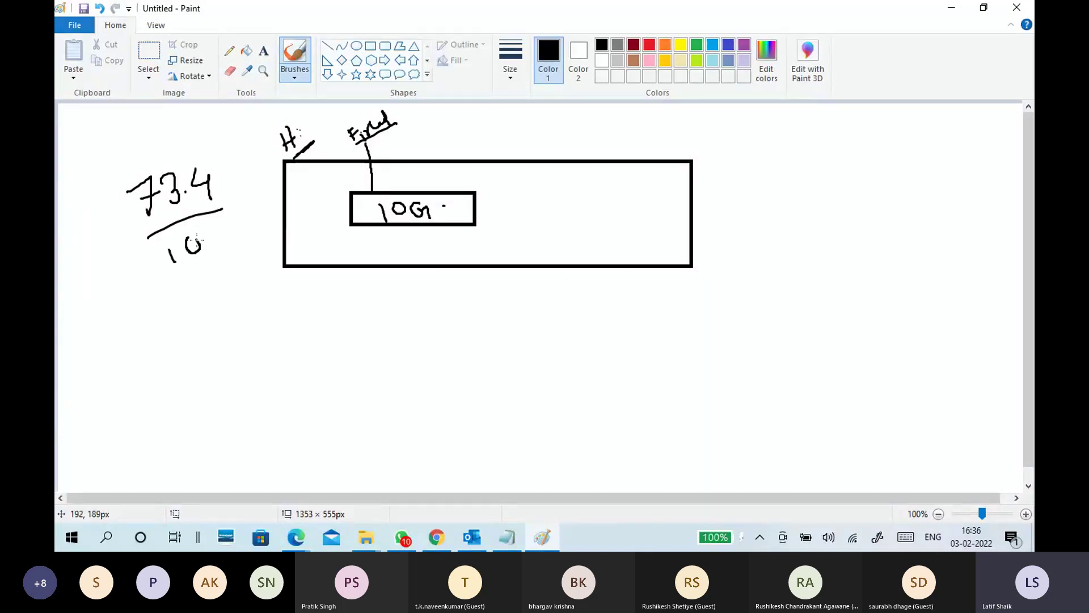
left_click_drag(160, 278, 250, 240)
Step: Handwrite the subtraction result "63.4" below the line, undoing a wrong first digit
left_click_drag(173, 286, 188, 301)
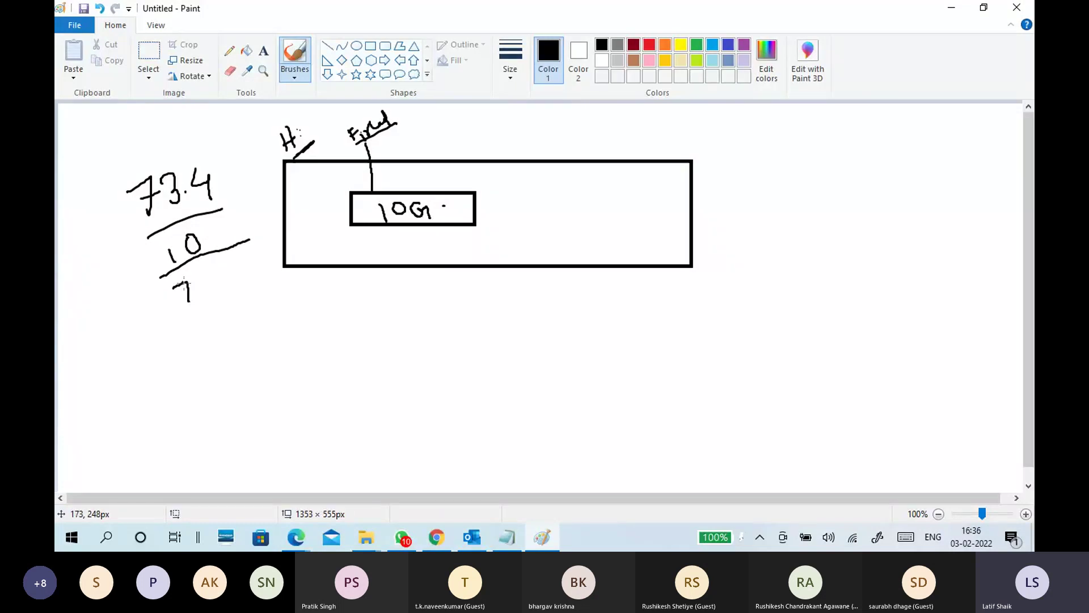
key("ctrl+z")
left_click_drag(189, 281, 183, 293)
mouse_move(203, 282)
left_mouse_down()
mouse_move(205, 308)
mouse_move(208, 296)
mouse_move(248, 282)
left_mouse_up()
left_click(220, 292)
left_click_drag(244, 267, 250, 290)
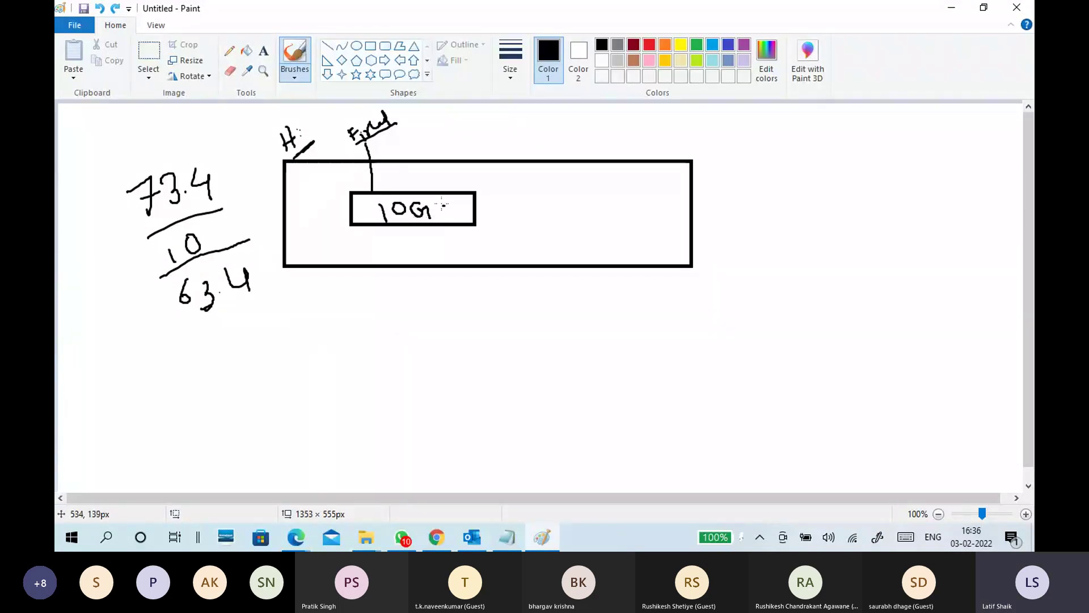
Step: Undo a black note beside "10G" in the small rectangle and handwrite an underlined "1G" there in green
mouse_move(442, 204)
left_mouse_down()
mouse_move(448, 218)
mouse_move(463, 210)
left_mouse_up()
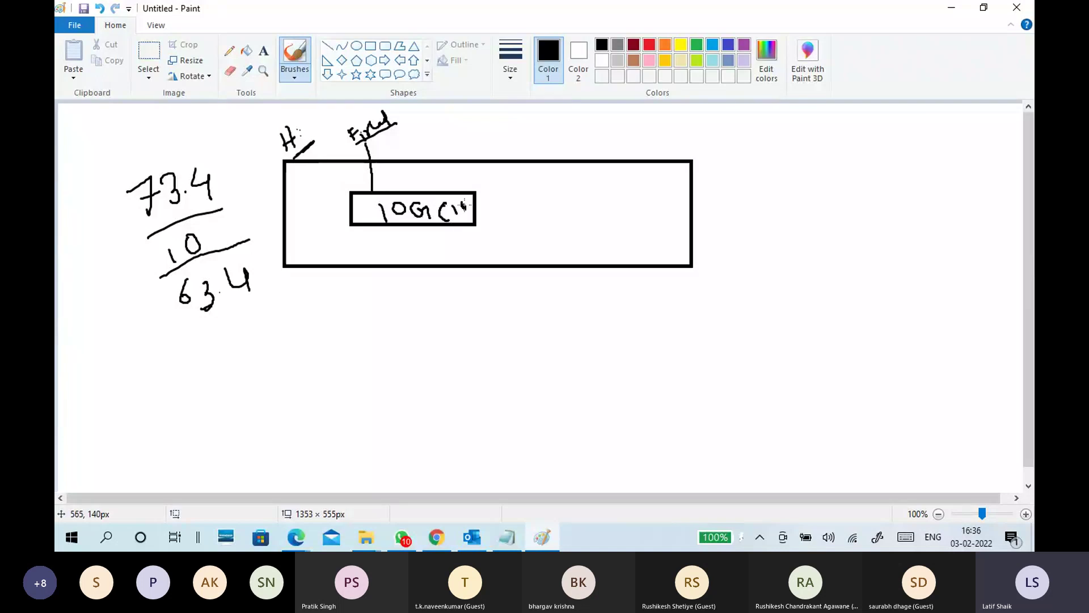
key("ctrl+z")
key("ctrl+z")
left_click(698, 45)
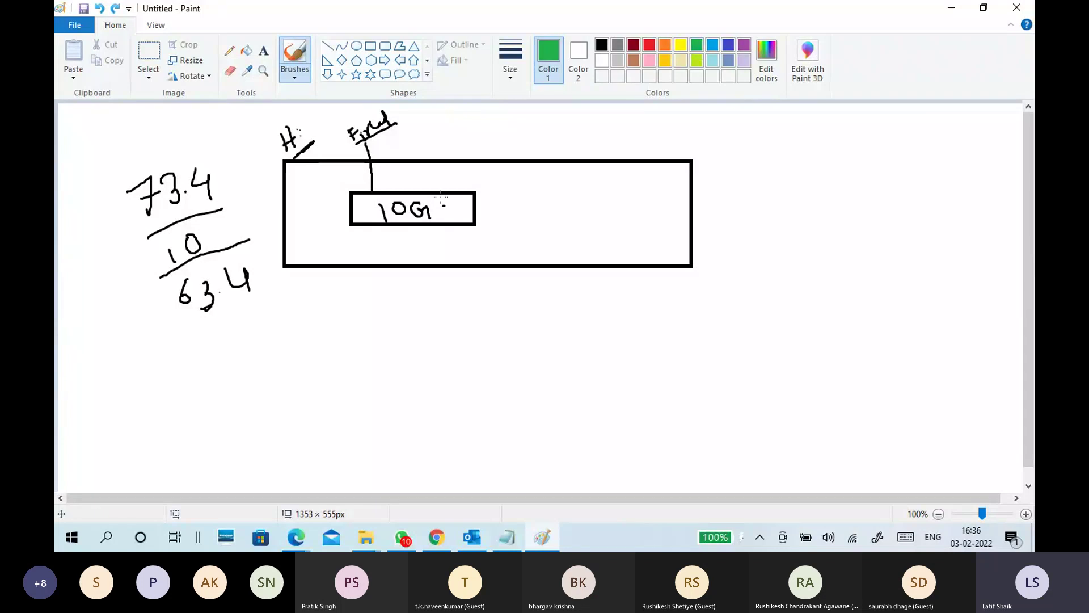
mouse_move(444, 203)
left_mouse_down()
mouse_move(449, 213)
mouse_move(462, 204)
left_mouse_up()
left_click_drag(450, 214, 468, 207)
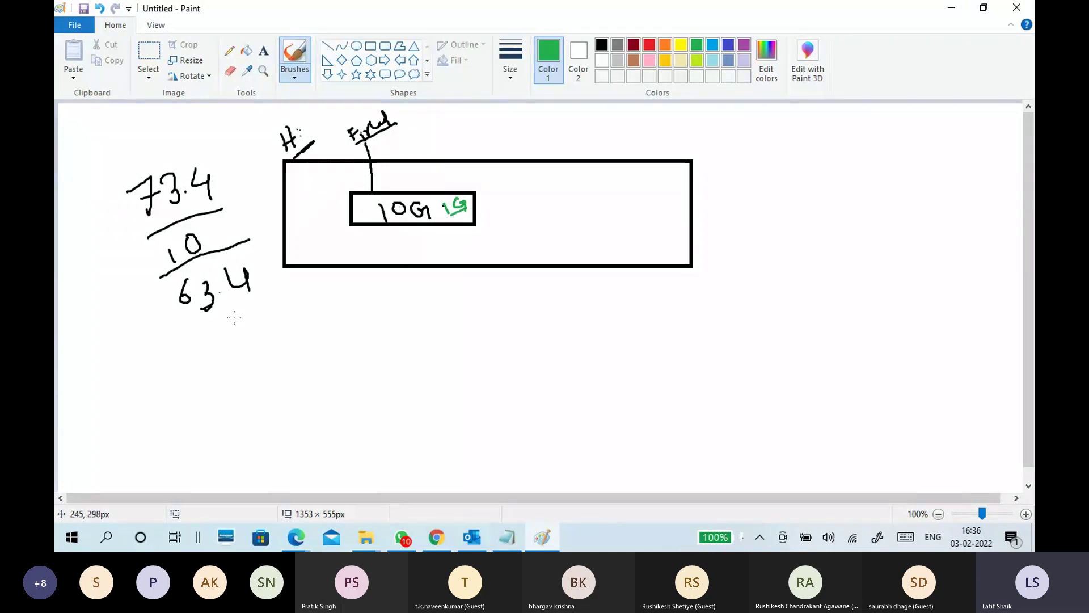
Step: Annotate in green: check and underline "63.4", overwrite "1G" as "3G", and circle "10G"
left_click_drag(141, 298, 166, 290)
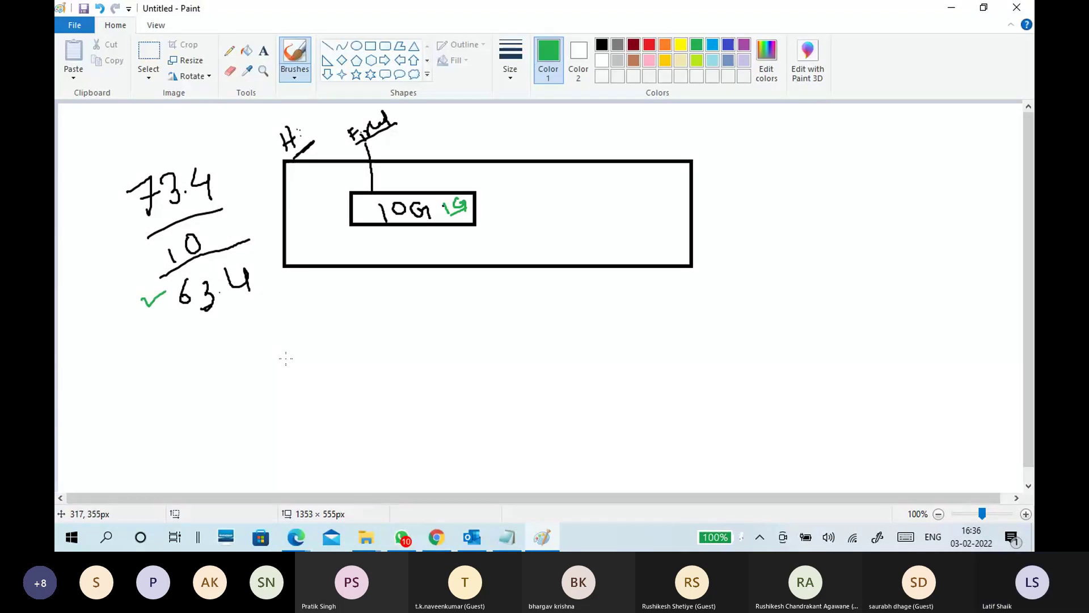
left_click_drag(441, 204, 451, 219)
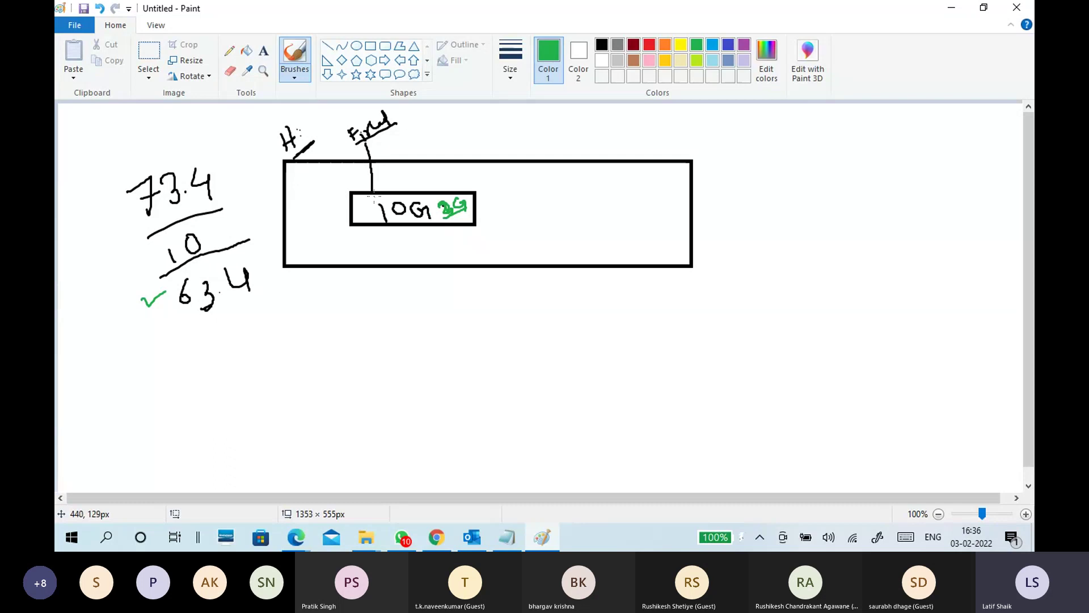
mouse_move(370, 197)
left_mouse_down()
mouse_move(372, 221)
mouse_move(402, 229)
mouse_move(434, 197)
mouse_move(371, 198)
left_mouse_up()
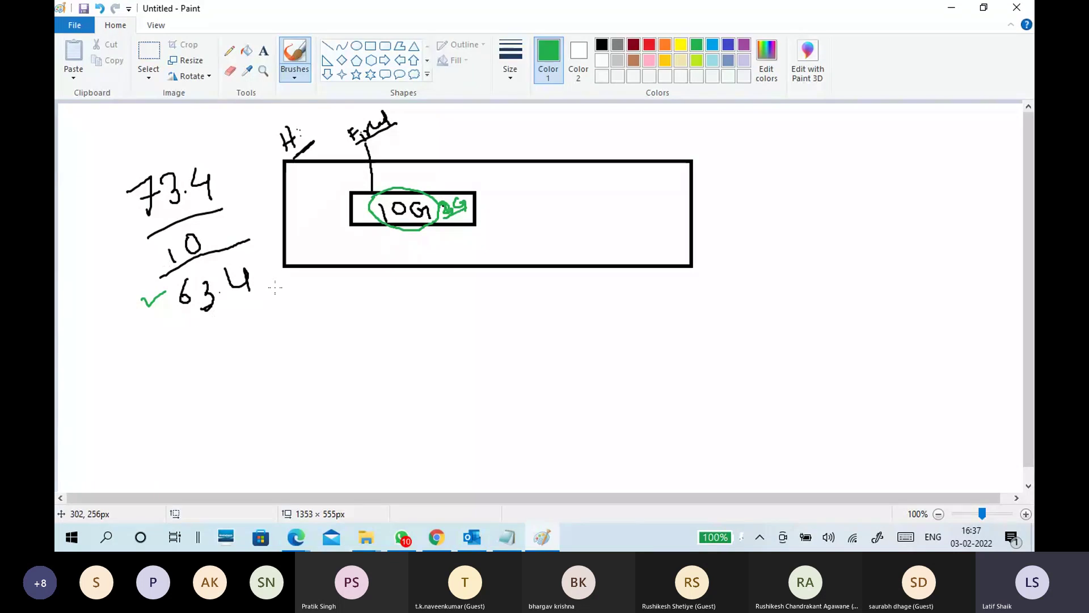
left_click_drag(182, 335, 271, 305)
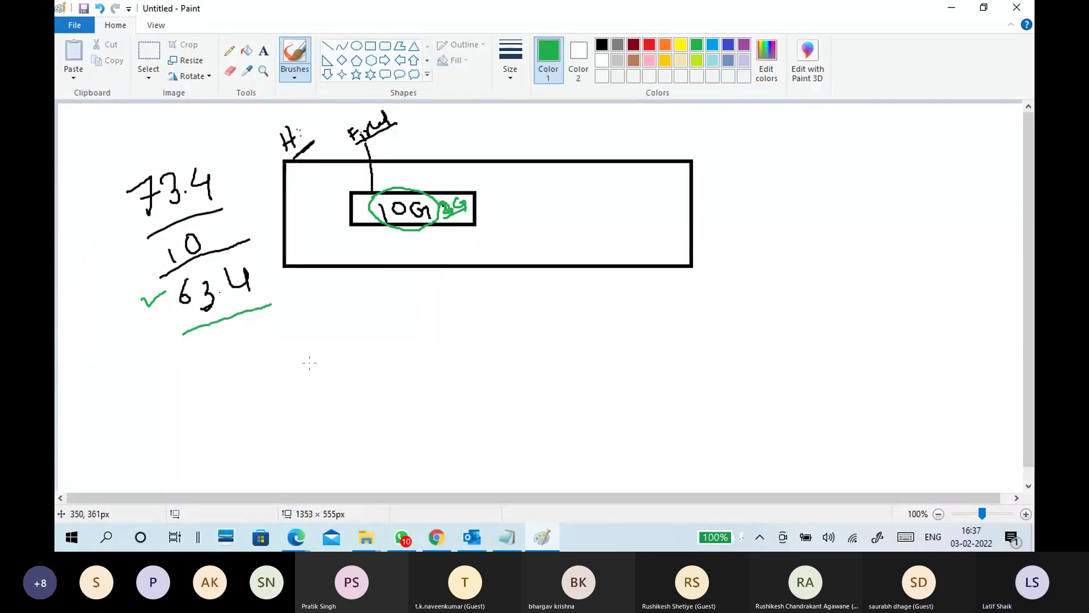
Step: Undo the green annotations around "10G" and "63.4", back to the handwritten "63"
key("ctrl+z")
key("ctrl+z")
key("ctrl+z")
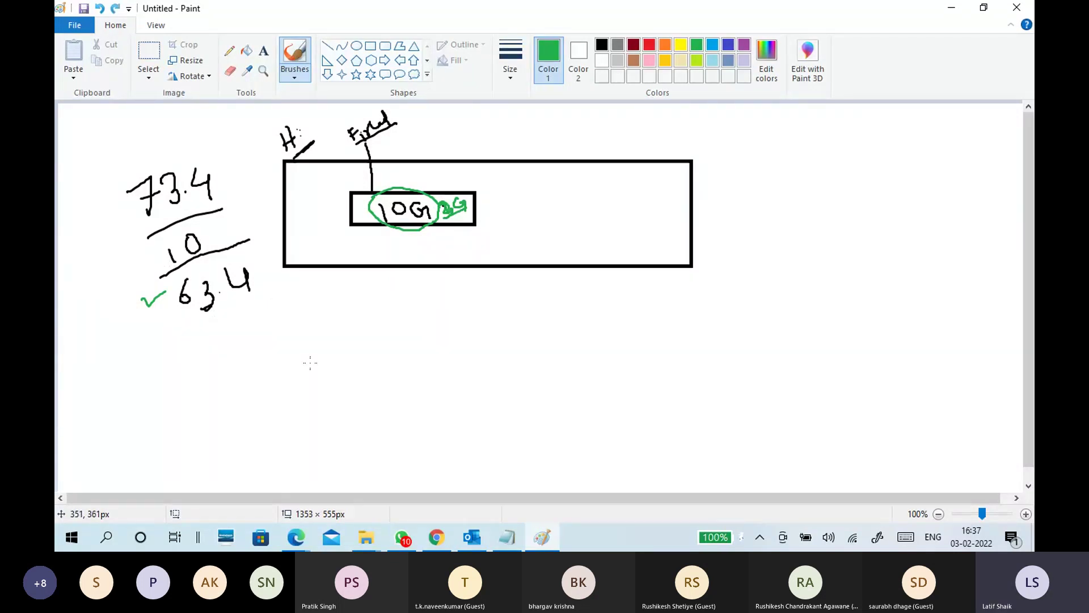
key("ctrl+z")
key("ctrl+z")
key("ctrl+z")
key("ctrl+z")
key("ctrl+z")
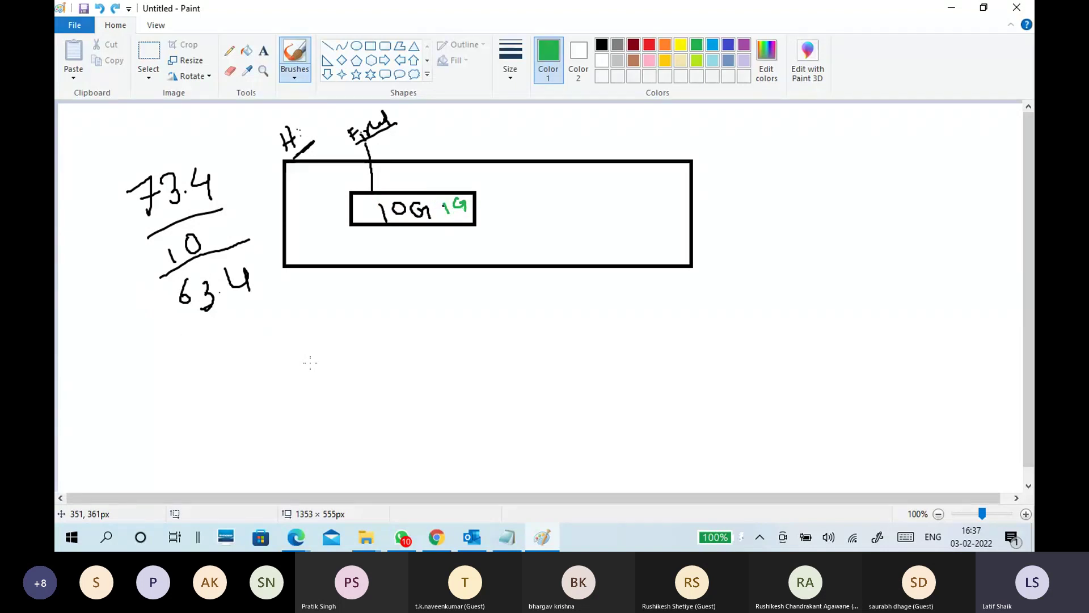
key("ctrl+z")
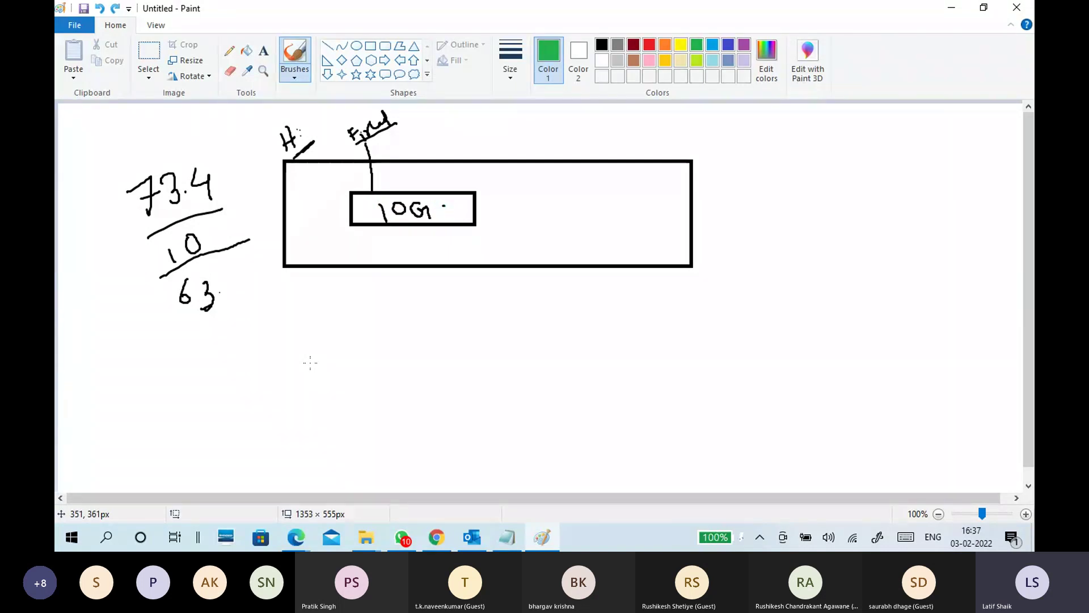
Step: Draw green check marks beside "10G" in the small rectangle and beside the subtracted "10"
left_click_drag(443, 206, 461, 202)
left_click_drag(216, 233, 233, 221)
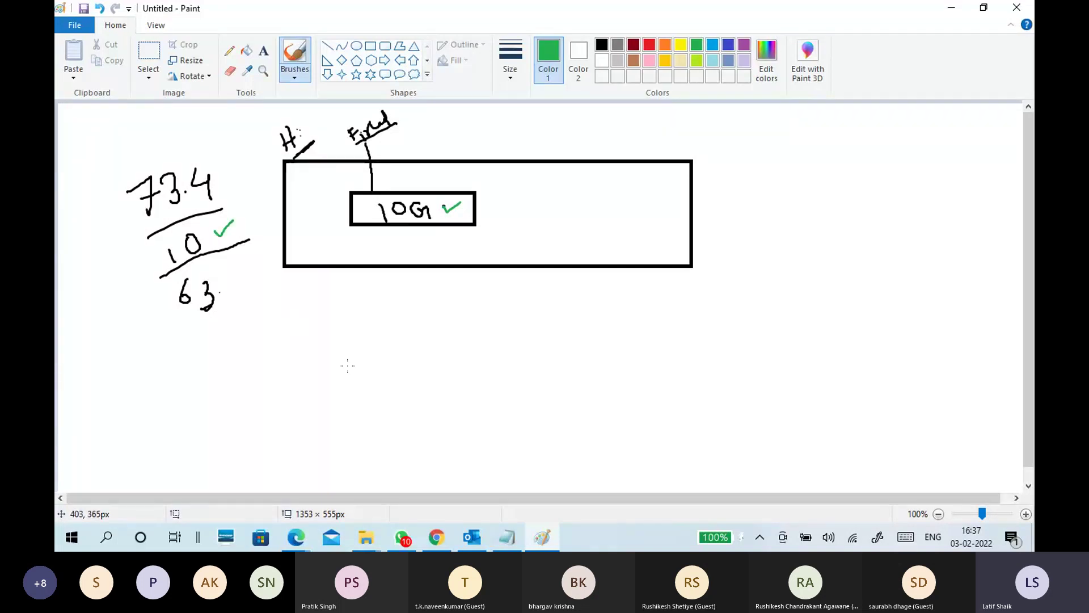
Step: In the Notepad notes, add a new line with "-" below "Fixed disk", and return to the Paint sketch
left_click(507, 536)
left_click(196, 260)
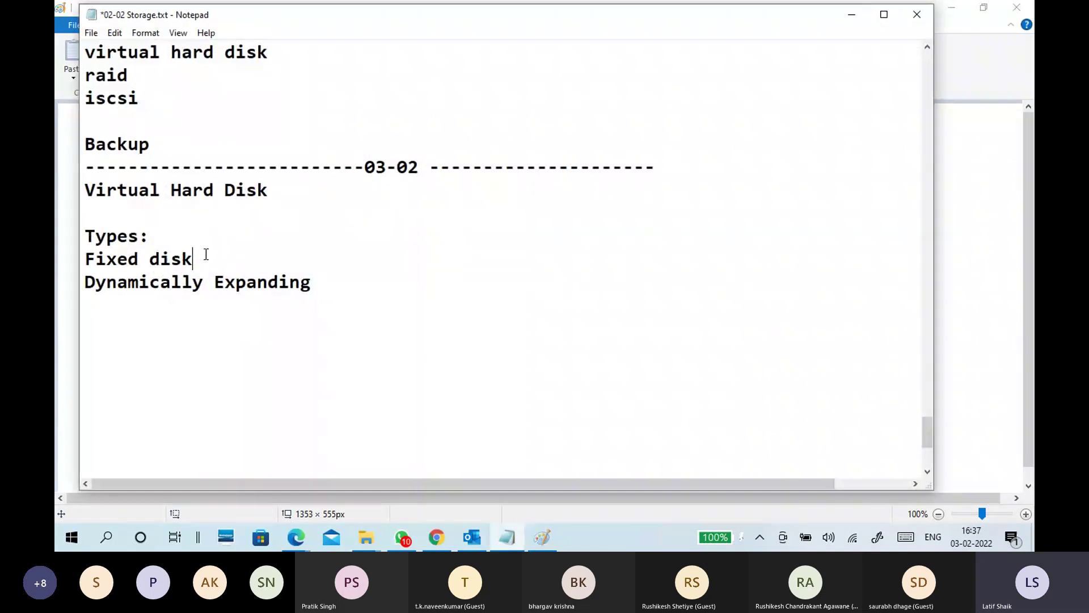
key("Return")
type("-")
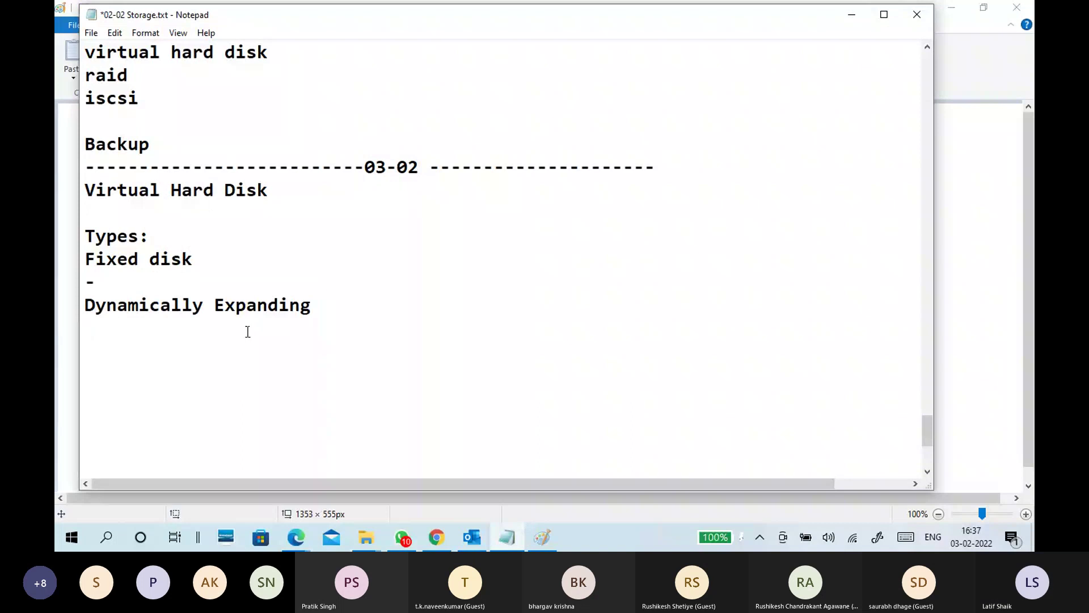
left_click(855, 15)
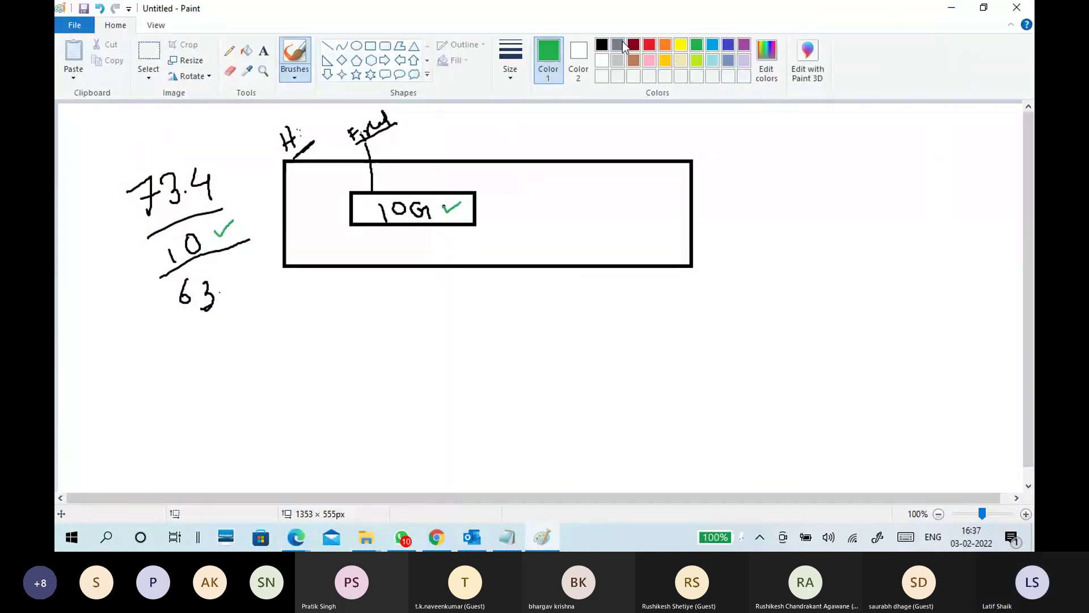
Step: Draw a second black rectangle of about 141 × 44 px inside the H: rectangle, beside the 10G one
left_click(602, 45)
left_click(370, 46)
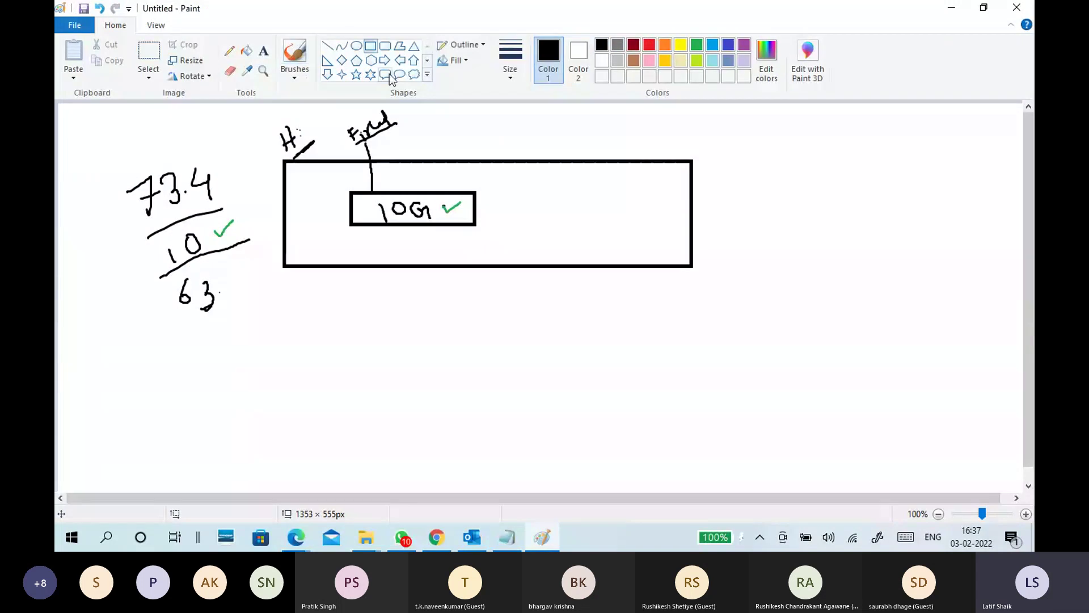
left_click_drag(499, 192, 601, 223)
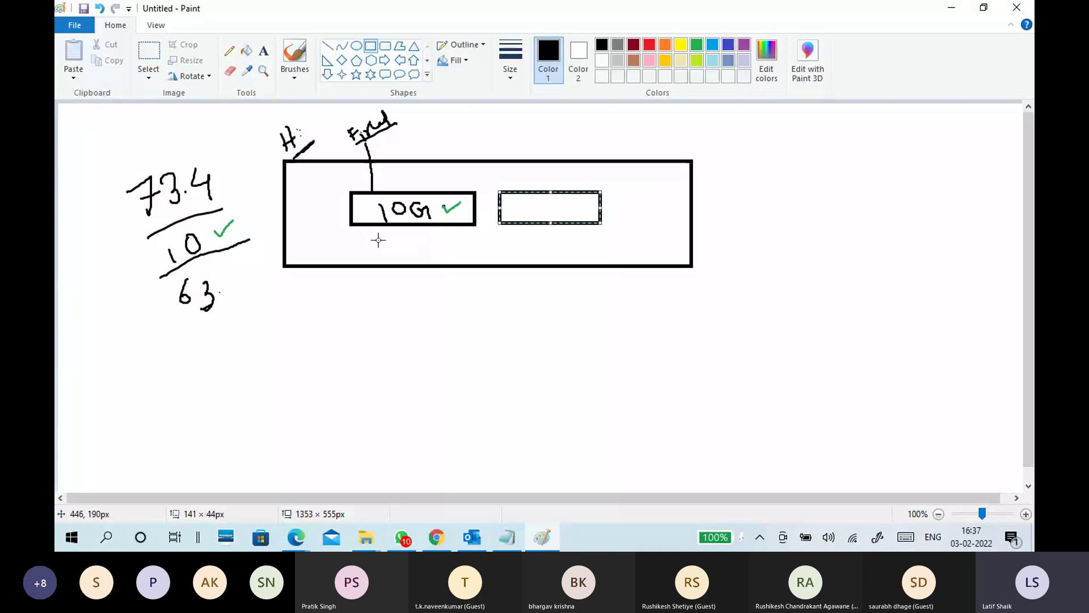
Step: Complete the handwritten "63" to "63.4" with the black brush and draw a long line under it
left_click(288, 79)
left_click(205, 103)
left_click(221, 292)
left_click_drag(236, 274, 242, 300)
left_click_drag(142, 330, 278, 281)
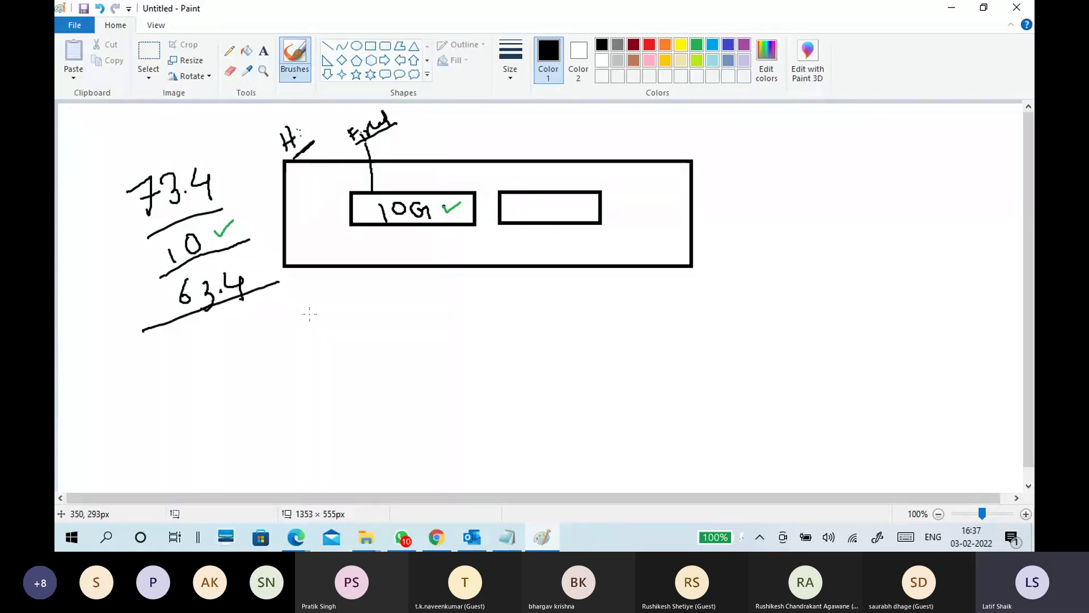
Step: Handwrite "10G" in the second rectangle and draw a line up from it to a handwritten "Dynamic Exp" label
mouse_move(527, 203)
left_mouse_down()
mouse_move(532, 215)
mouse_move(546, 200)
mouse_move(571, 209)
left_mouse_up()
left_click_drag(509, 146, 517, 190)
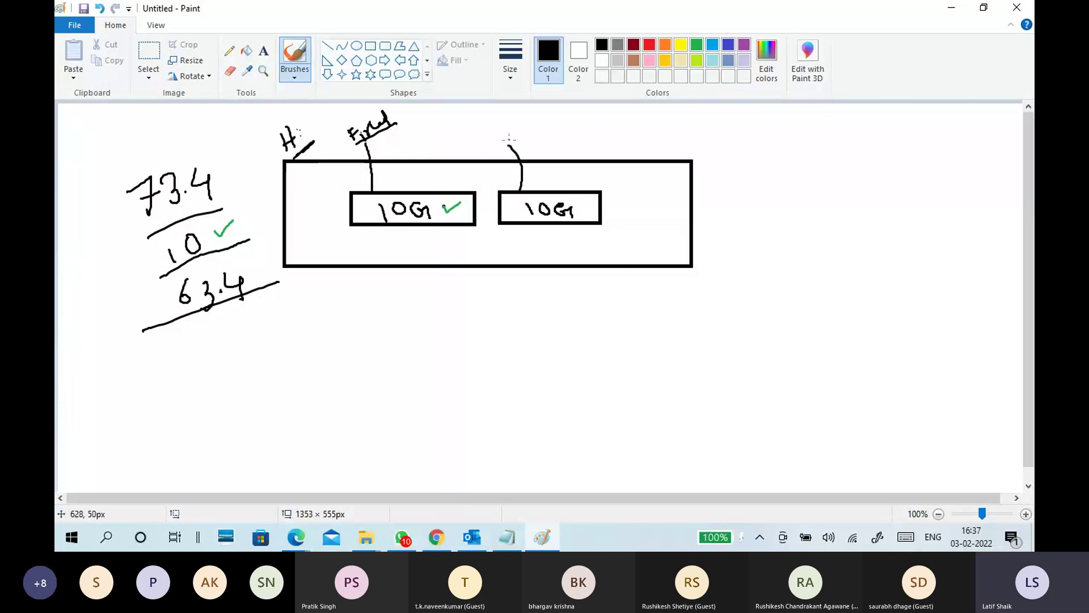
mouse_move(493, 120)
left_mouse_down()
mouse_move(495, 137)
mouse_move(519, 130)
left_mouse_up()
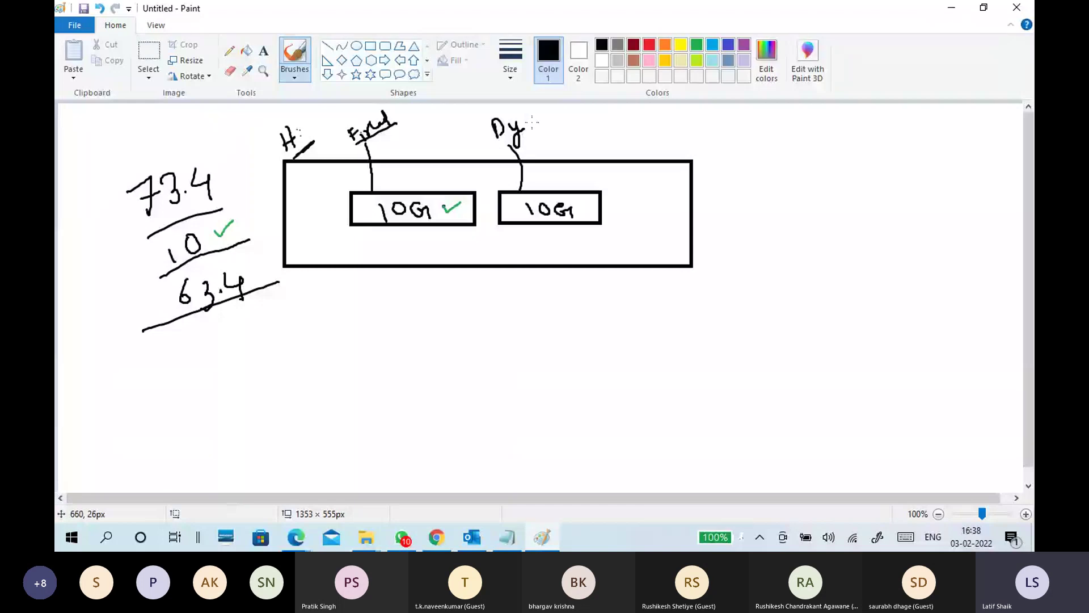
left_click_drag(533, 122, 532, 128)
left_click_drag(535, 127, 550, 120)
left_click(554, 110)
mouse_move(552, 115)
left_mouse_down()
mouse_move(561, 120)
mouse_move(550, 147)
mouse_move(572, 135)
left_mouse_up()
mouse_move(576, 116)
left_mouse_down()
mouse_move(580, 129)
mouse_move(608, 104)
left_mouse_up()
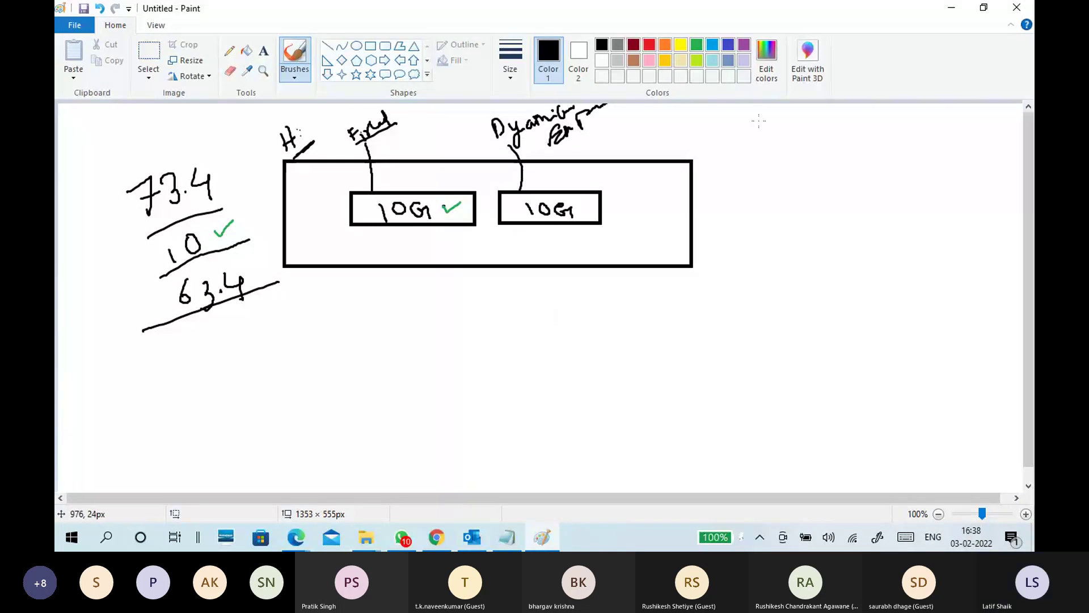
Step: Handwrite a green, underlined "4M →" below the H: rectangle and erase it
left_click(697, 45)
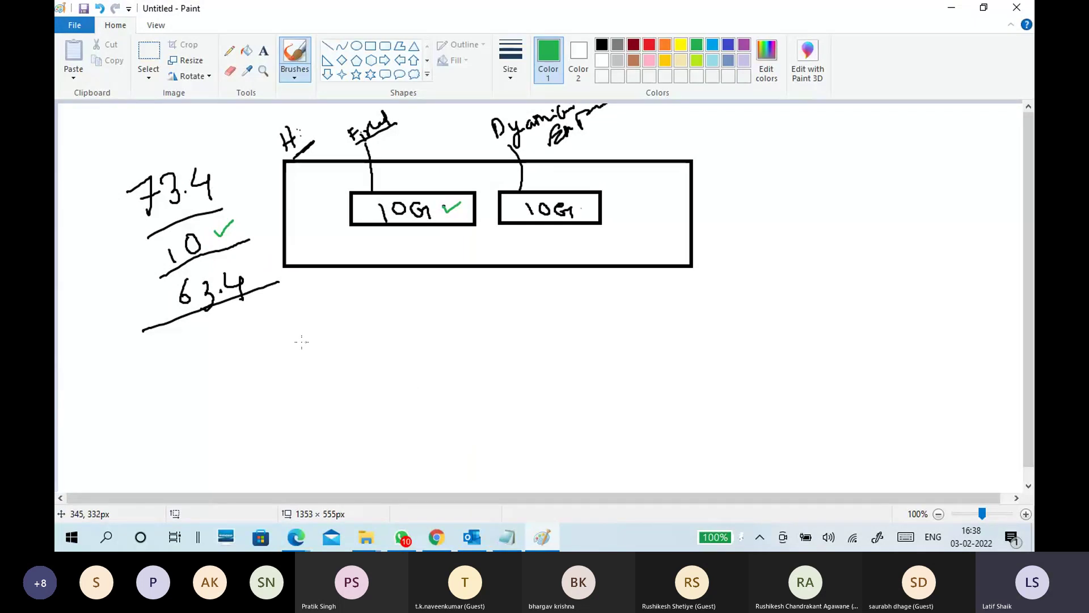
mouse_move(373, 316)
left_mouse_down()
mouse_move(391, 335)
mouse_move(383, 345)
mouse_move(417, 336)
left_mouse_up()
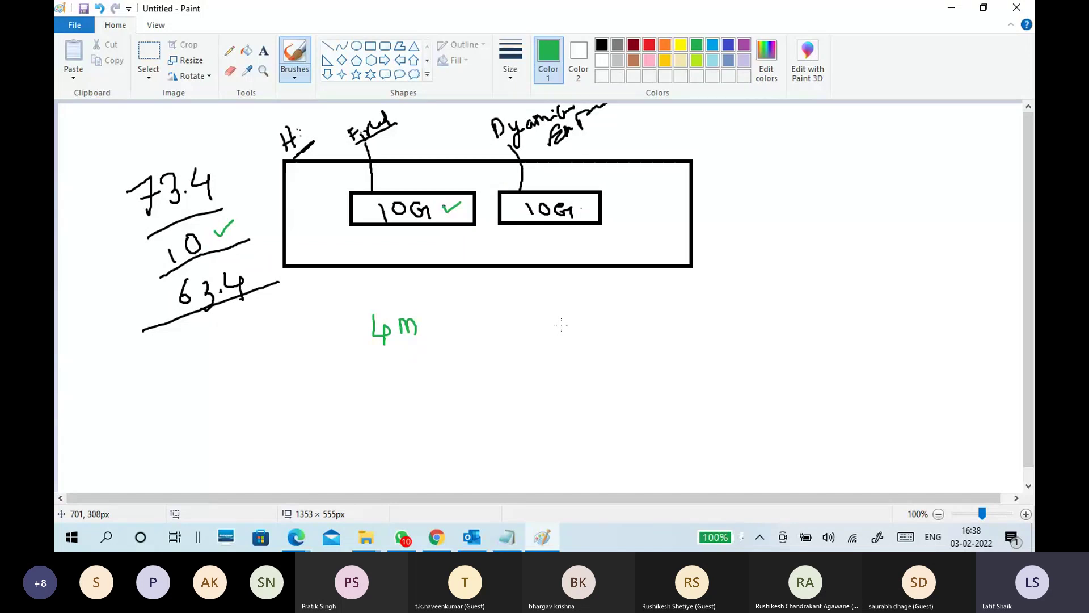
left_click_drag(429, 325, 480, 337)
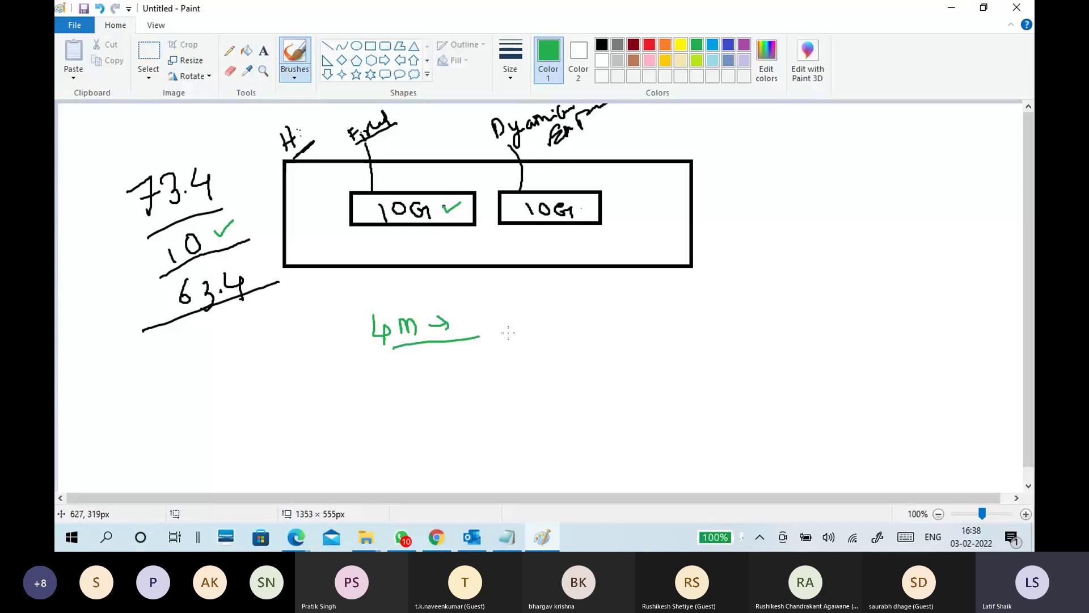
left_click(230, 70)
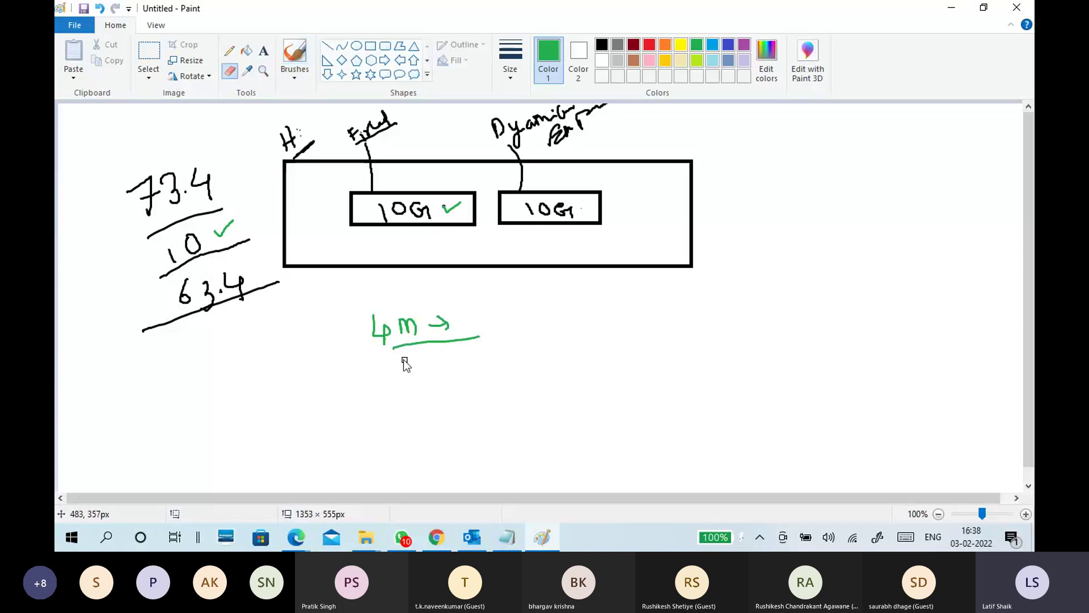
mouse_move(374, 314)
left_mouse_down()
mouse_move(382, 338)
mouse_move(427, 341)
mouse_move(389, 348)
mouse_move(423, 329)
left_mouse_up()
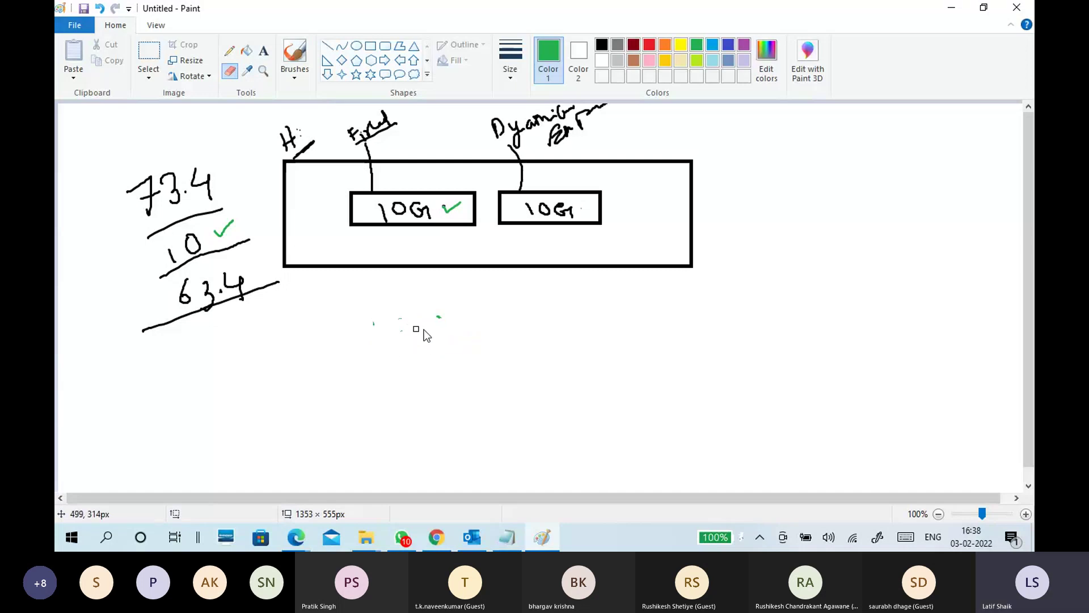
Step: Handwrite a green "1" after "10G" in the second rectangle with the brush and undo the extra strokes beside it
left_click(292, 71)
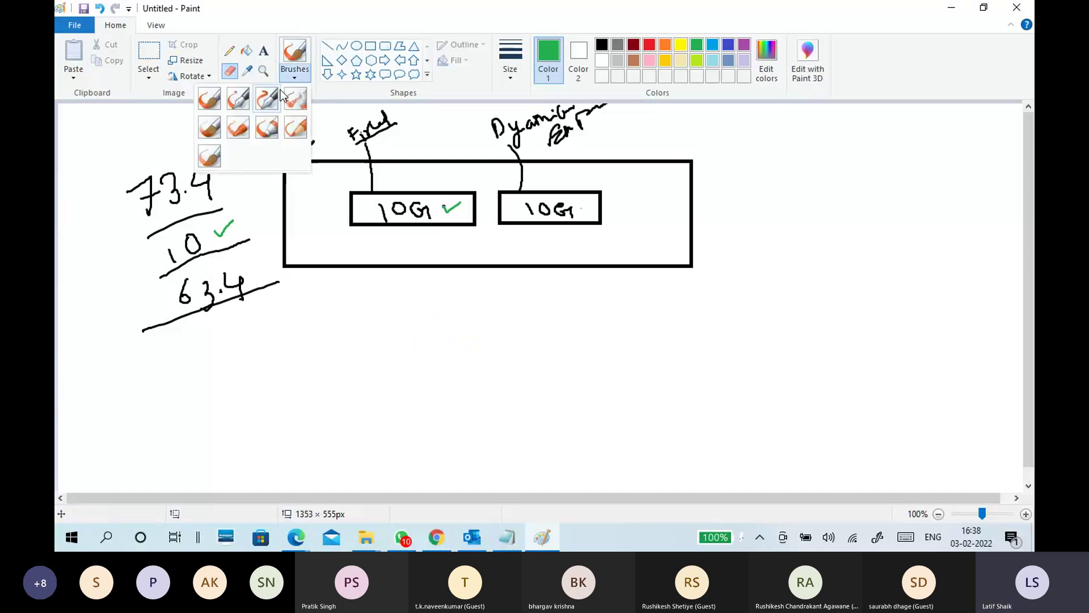
left_click(221, 97)
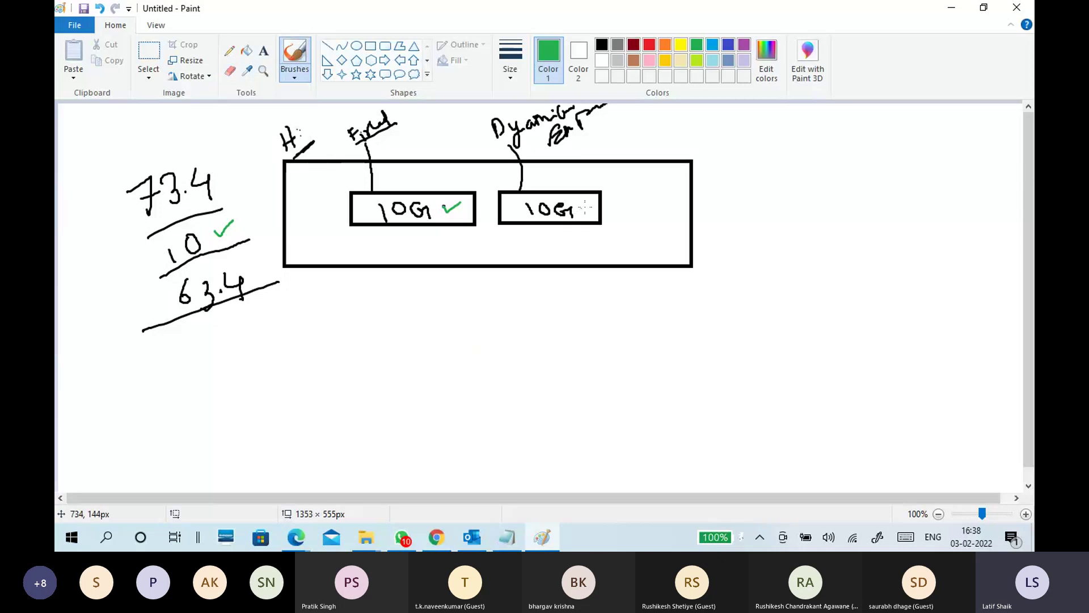
mouse_move(582, 200)
left_mouse_down()
mouse_move(582, 216)
mouse_move(596, 206)
left_mouse_up()
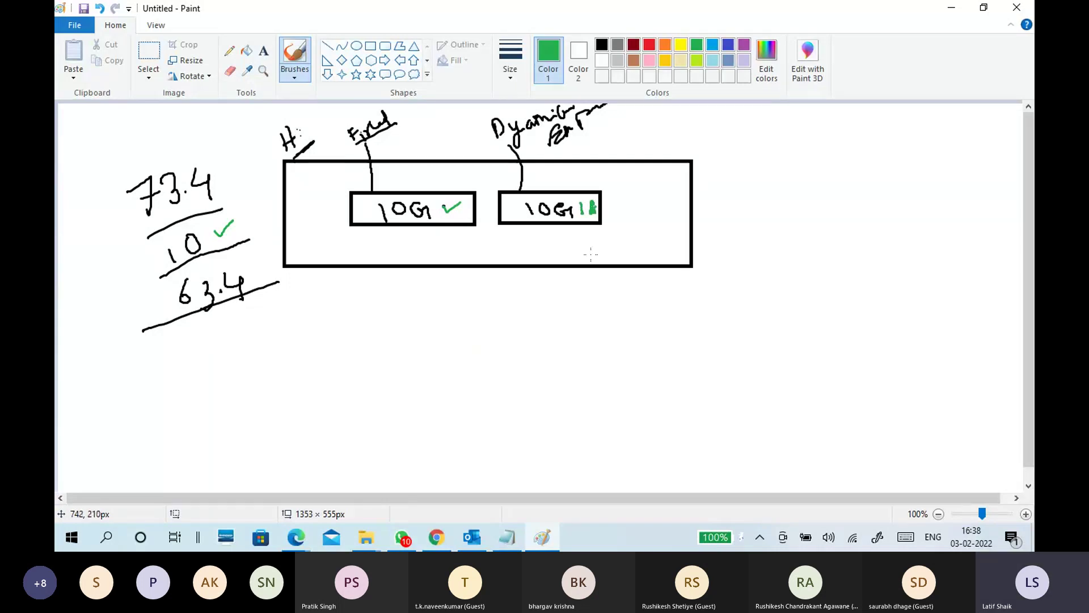
key("ctrl+z")
key("ctrl+z")
Step: Continue the handwritten subtraction in green with 1, 62.4, 2 and an underlined 60.4, and mark the added 2 in the second rectangle
mouse_move(217, 325)
left_mouse_down()
mouse_move(219, 363)
mouse_move(250, 364)
mouse_move(274, 340)
mouse_move(271, 354)
left_mouse_up()
left_click(248, 353)
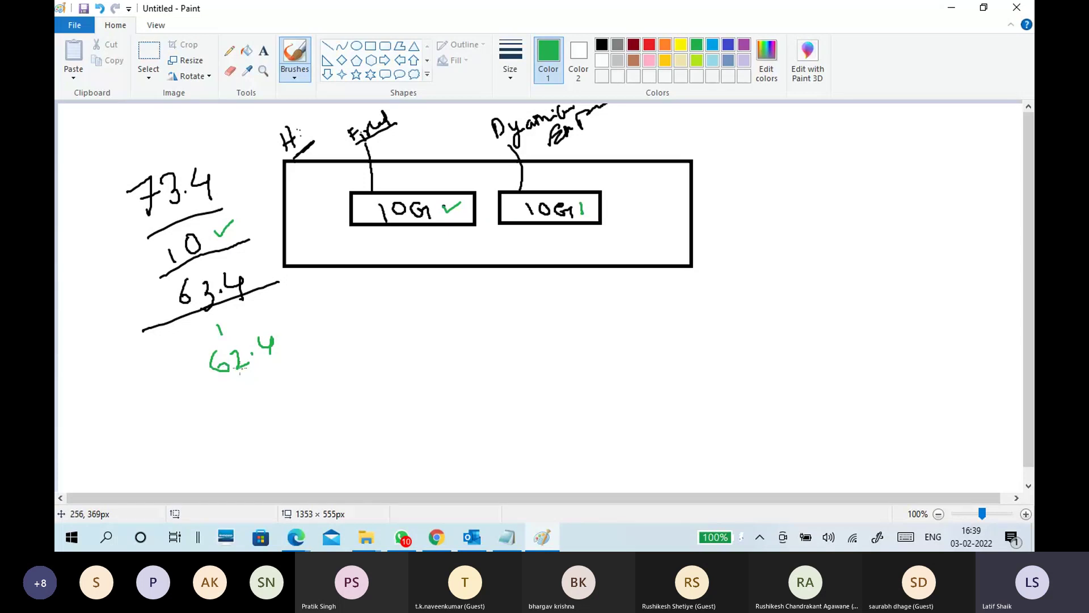
mouse_move(587, 205)
left_mouse_down()
mouse_move(600, 214)
mouse_move(607, 202)
left_mouse_up()
mouse_move(249, 382)
left_mouse_down()
mouse_move(270, 395)
mouse_move(316, 380)
left_mouse_up()
mouse_move(258, 420)
left_mouse_down()
mouse_move(260, 432)
mouse_move(276, 406)
mouse_move(311, 417)
left_mouse_up()
left_click(290, 415)
left_click_drag(262, 447, 336, 412)
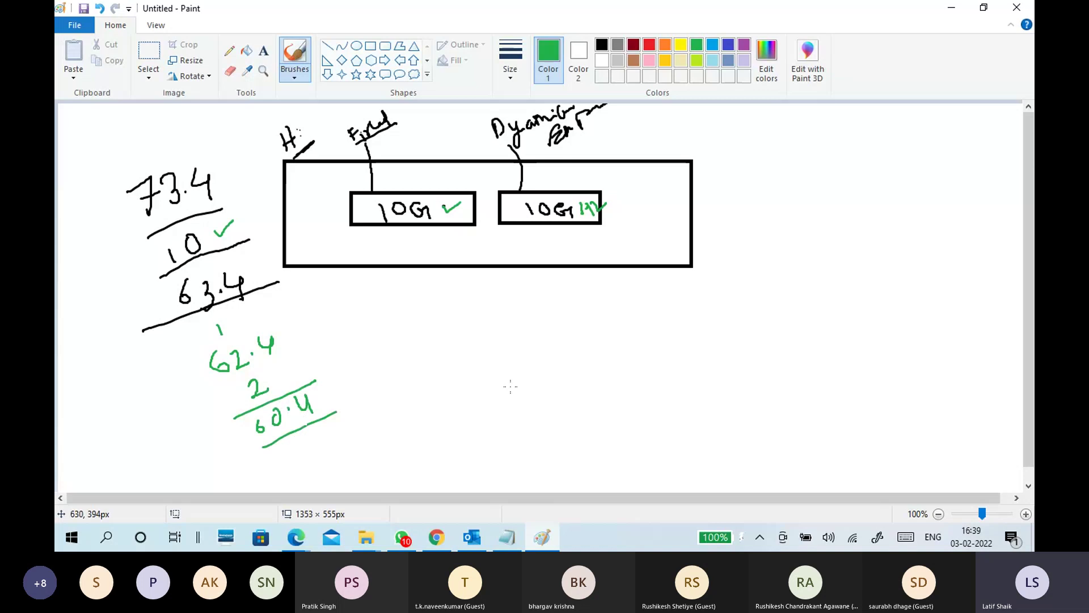
Step: Draw a green arrow down from the second rectangle to an underlined, handwritten "10G" below the H: rectangle
mouse_move(542, 225)
left_mouse_down()
mouse_move(547, 284)
mouse_move(561, 276)
left_mouse_up()
mouse_move(538, 307)
left_mouse_down()
mouse_move(541, 327)
mouse_move(600, 336)
left_mouse_up()
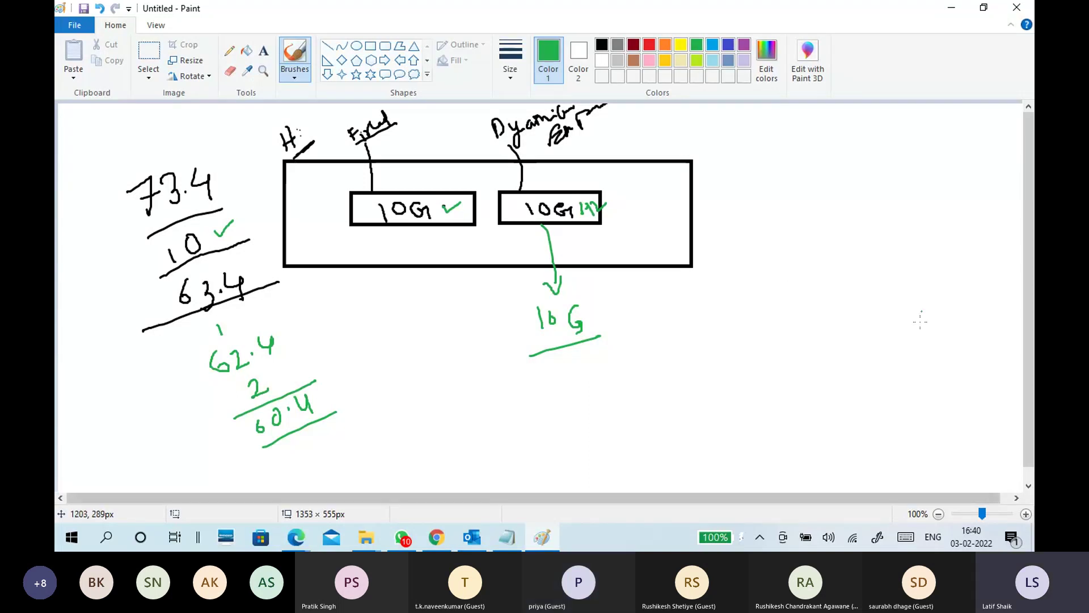
Step: Switch to the Notepad notes and add a "Microsoft" line below "Dynamically Expanding"
left_click(506, 544)
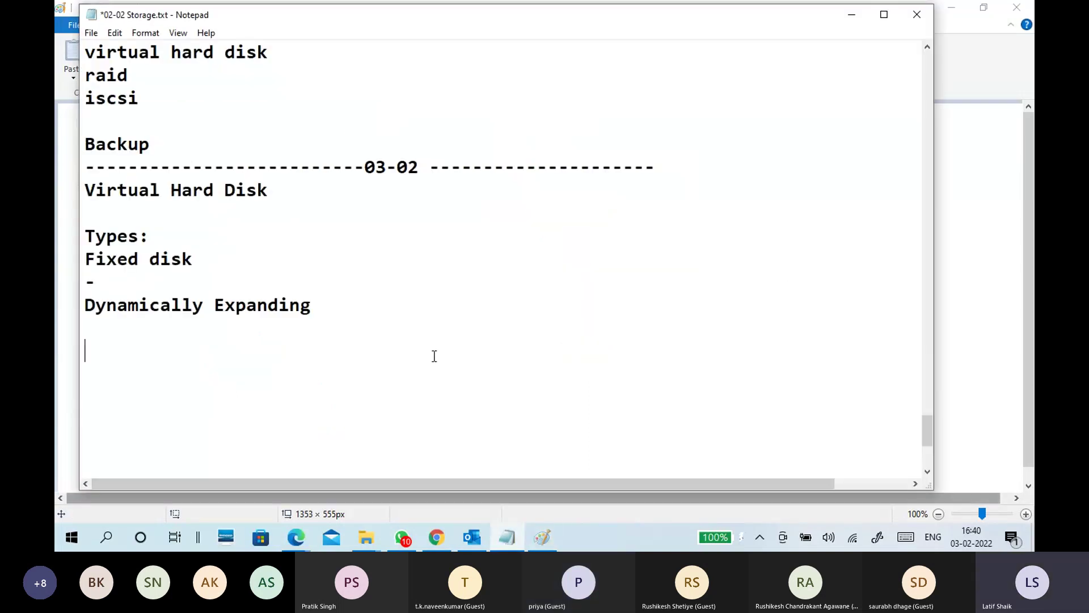
scroll(433, 356, "down", 2)
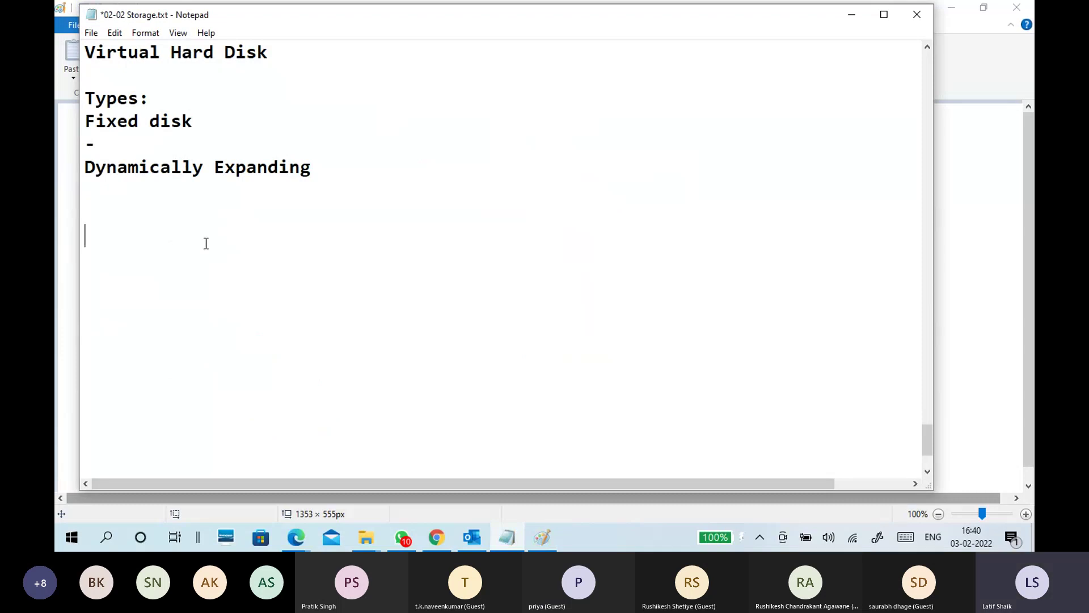
type("Mciro")
key("BackSpace")
key("BackSpace")
key("BackSpace")
key("BackSpace")
type("icrosoft")
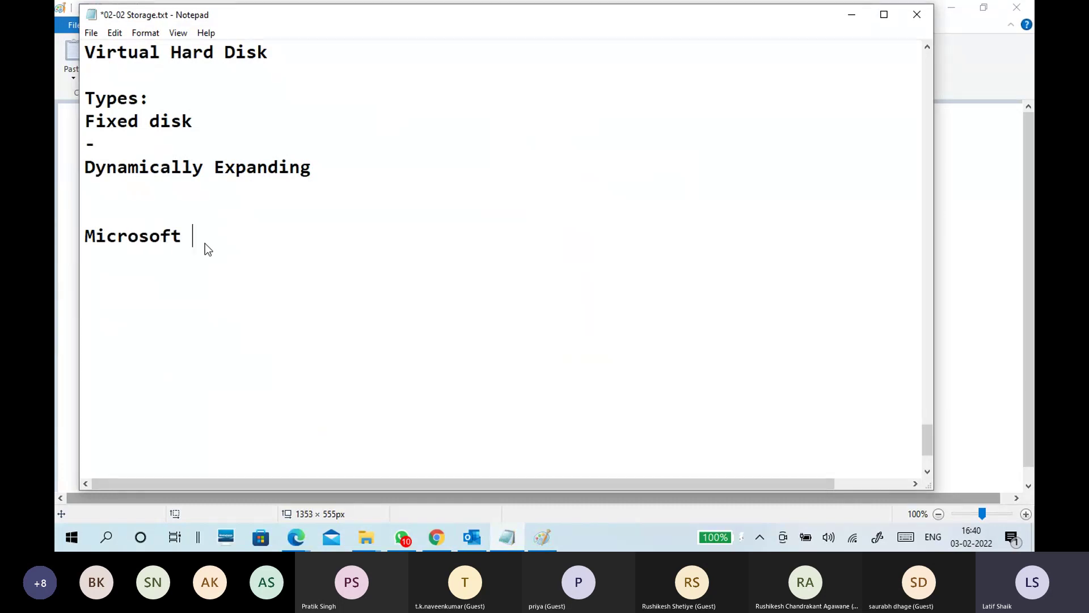
Step: Add "VHD" and "VHDX" under the Microsoft line, separated by a blank line
key("Return")
type("VHD")
key("Return")
key("Return")
type("VHDX")
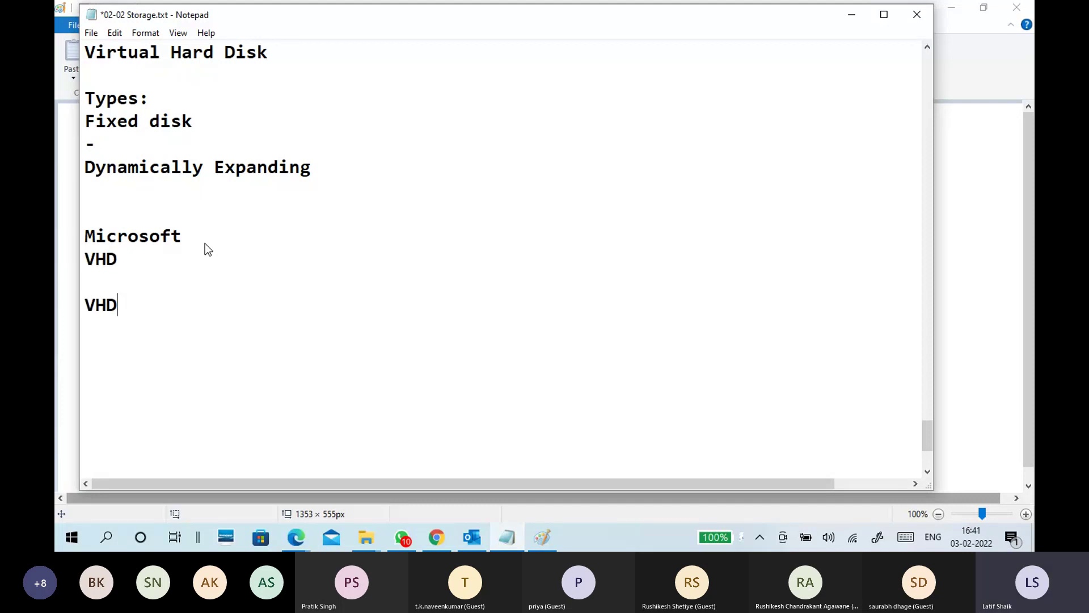
Step: Extend the "Microsoft" heading to read "Microsoft format"
key("Up")
left_click(205, 243)
key("Return")
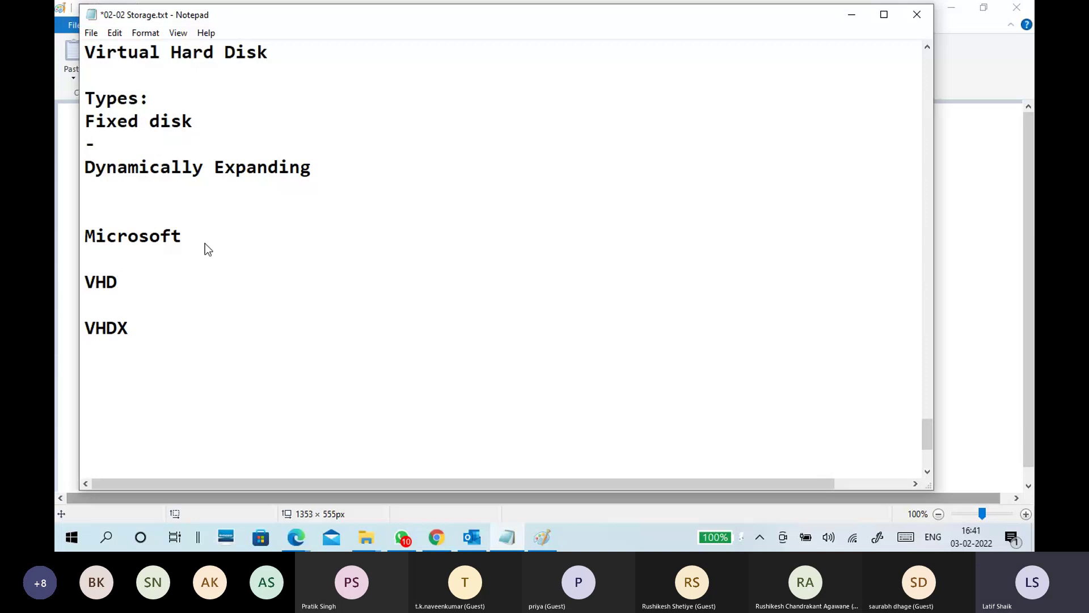
key("BackSpace")
type("format")
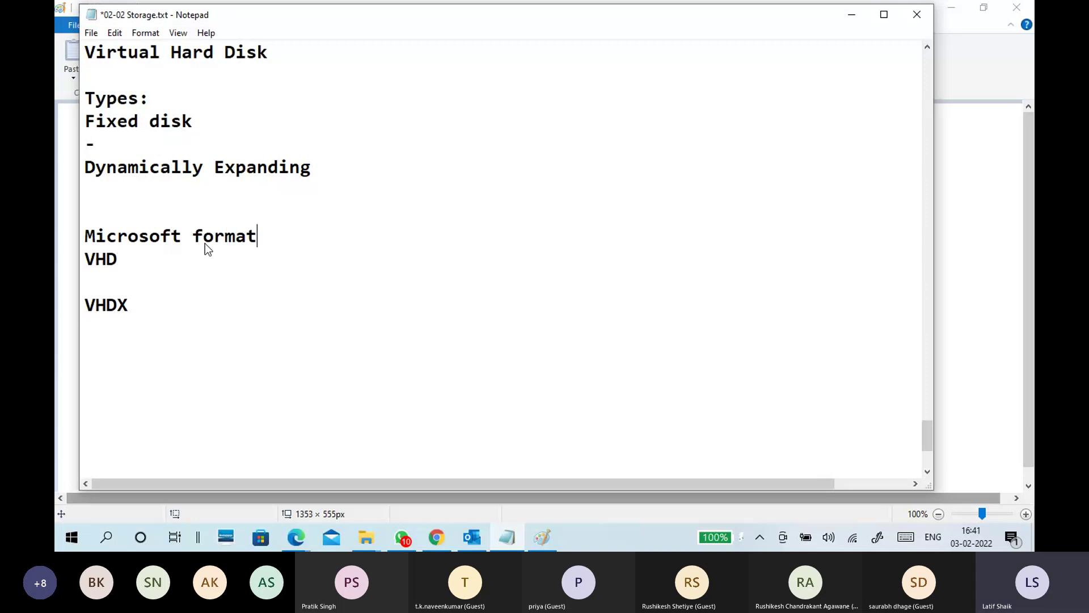
Step: Put a dot in front of VHD and VHDX so they read as file extensions
left_click(182, 259)
left_click(85, 258)
type(".")
left_click(86, 306)
type(".")
Step: Add the description "-upto 2TB" after .VHD, set off with a tab
left_click(226, 258)
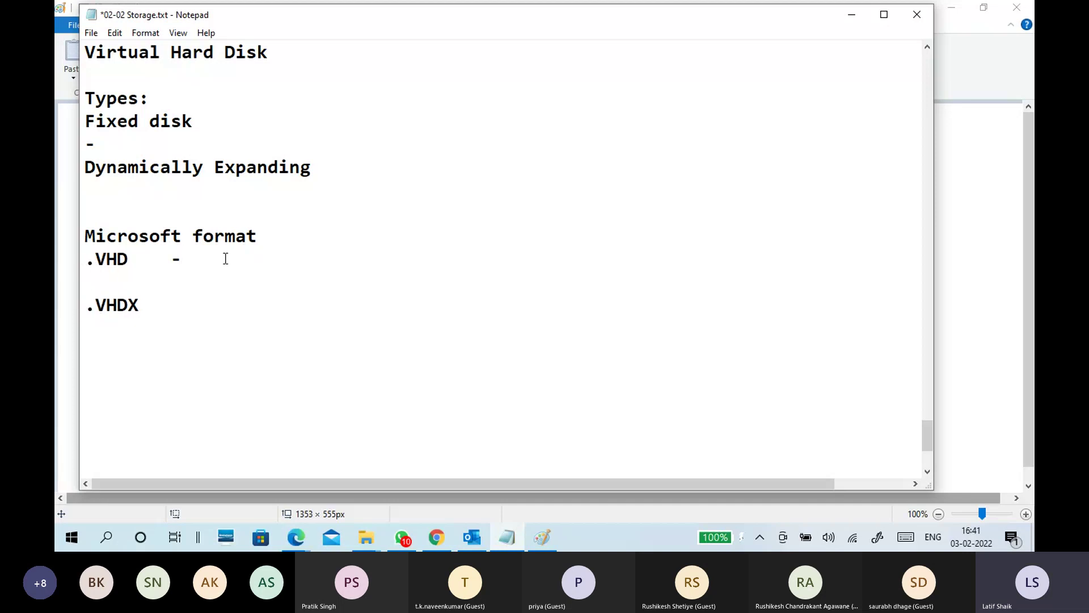
type("2TB")
key("Left")
key("Left")
key("Left")
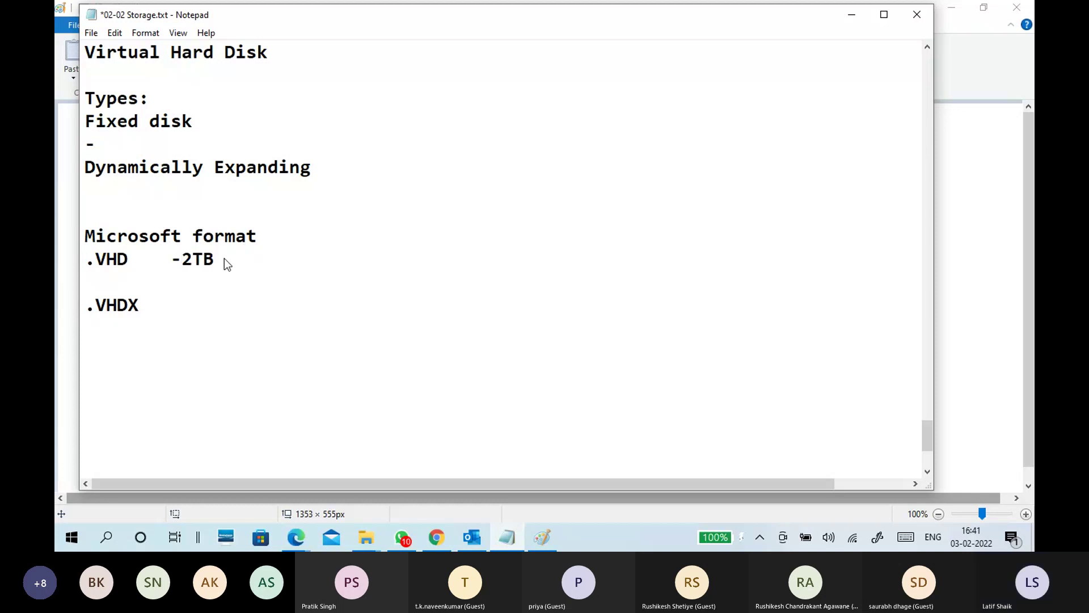
type("uot")
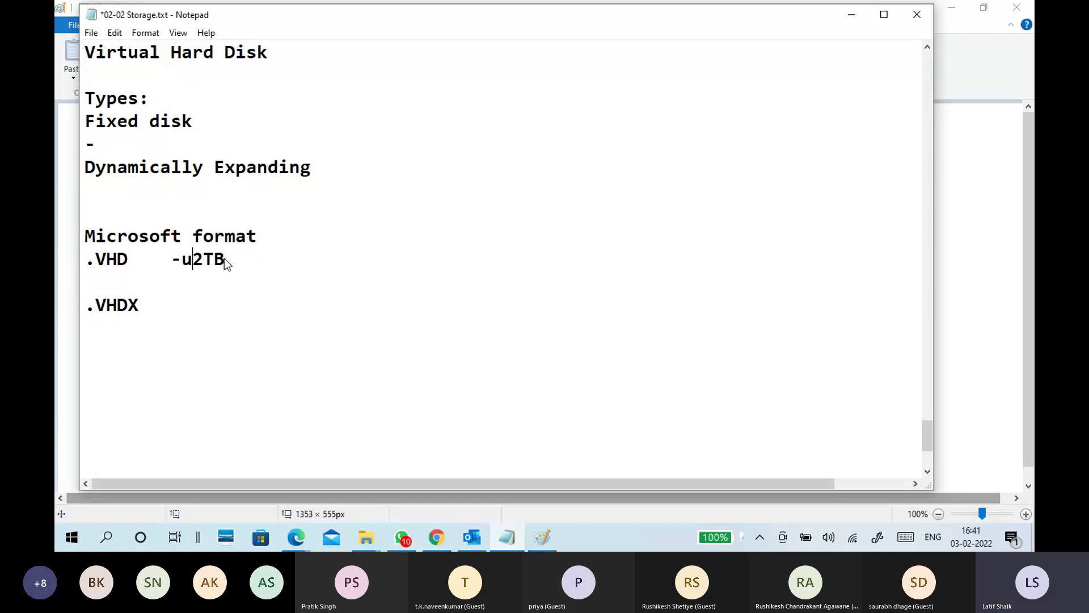
type("to")
Step: Complete the .VHD description with the words "virtual hard disk" after 2TB
key("Down")
key("Up")
key("End")
type("disk")
key("Left")
key("ctrl+Left")
type("virt")
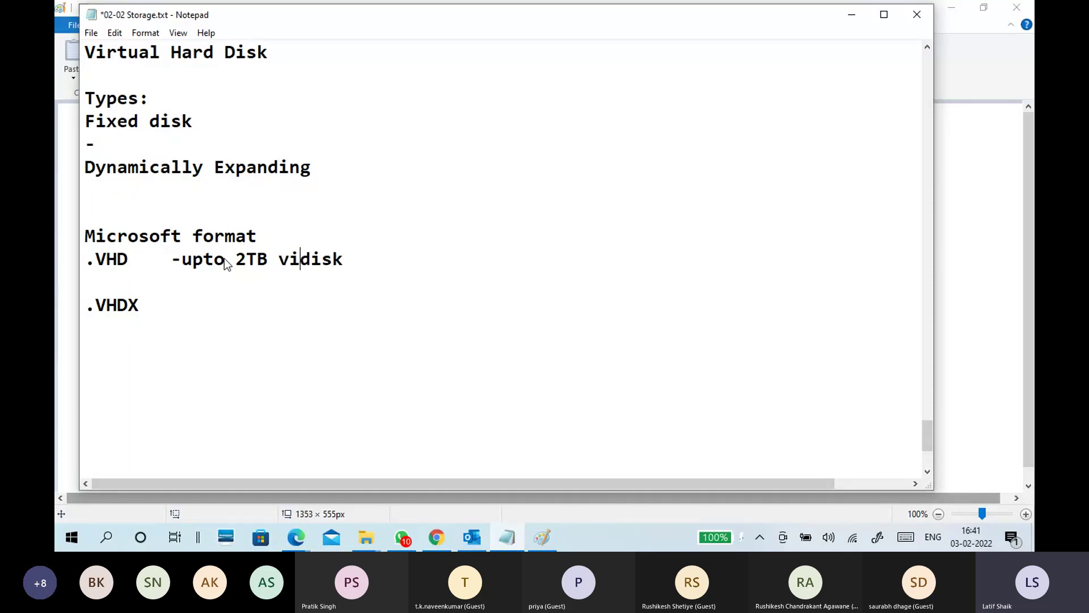
type("ua")
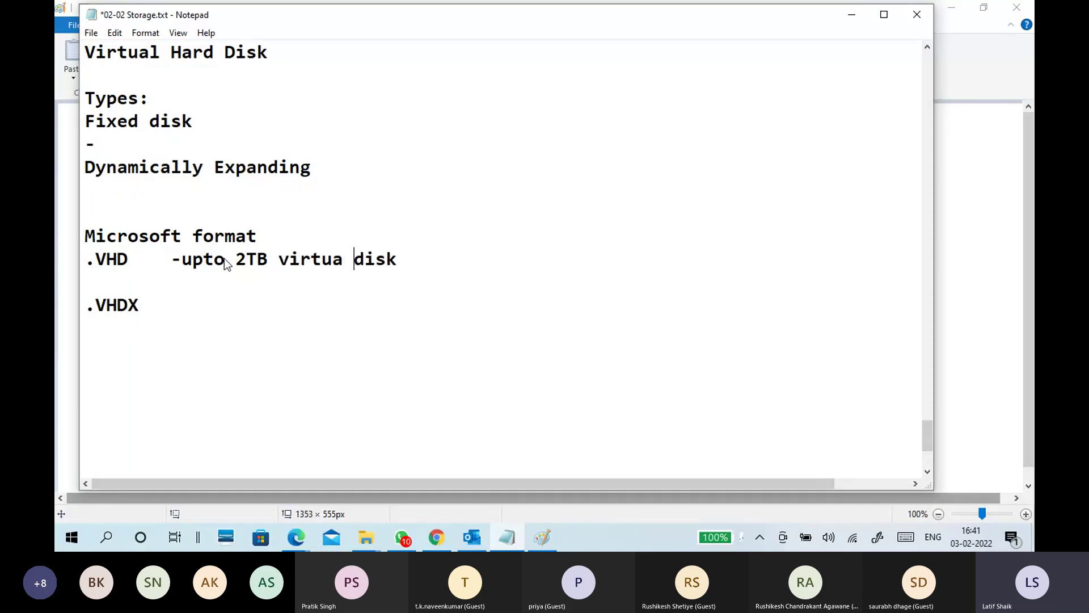
key("BackSpace")
type("l har")
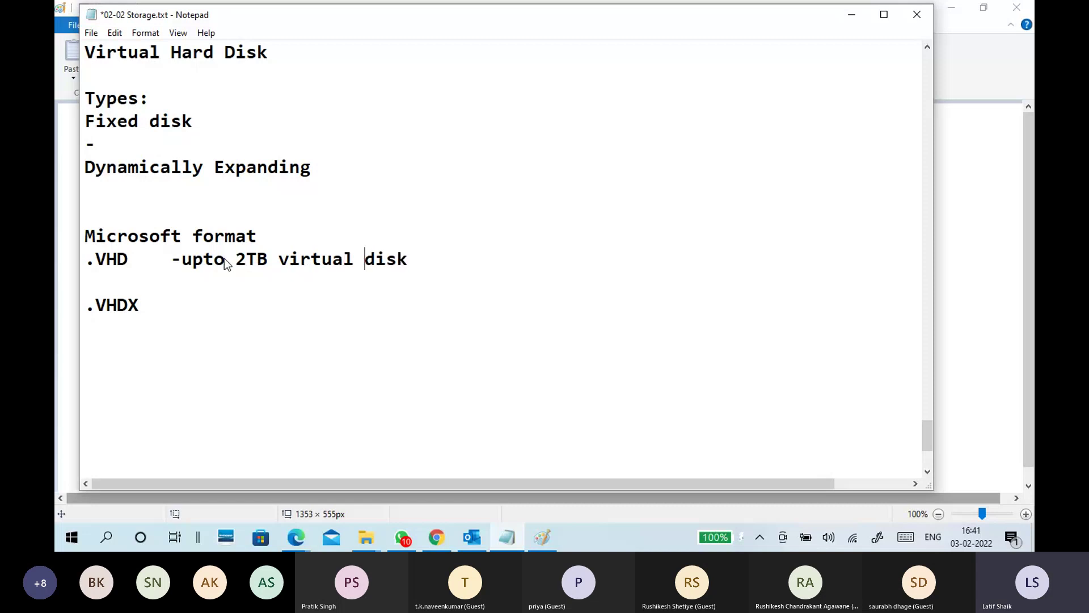
type("d")
key("Down")
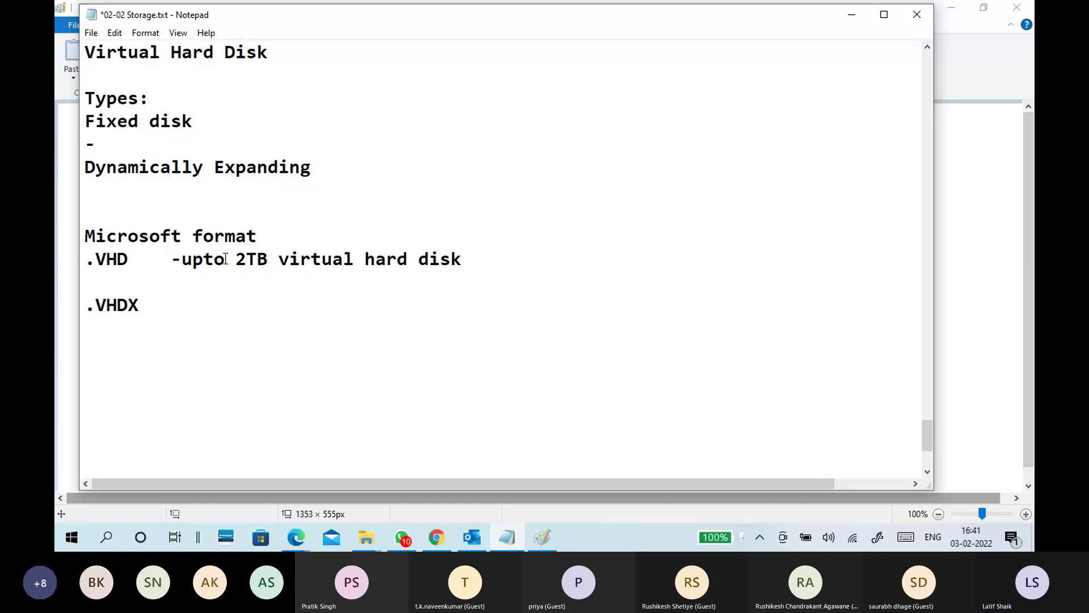
Step: Start the .VHDX description with a dash aligned under the one on the .VHD line
left_click(216, 299)
type("-")
key("BackSpace")
key("Tab")
type("-")
key("BackSpace")
key("BackSpace")
type("-Up")
key("BackSpace")
key("BackSpace")
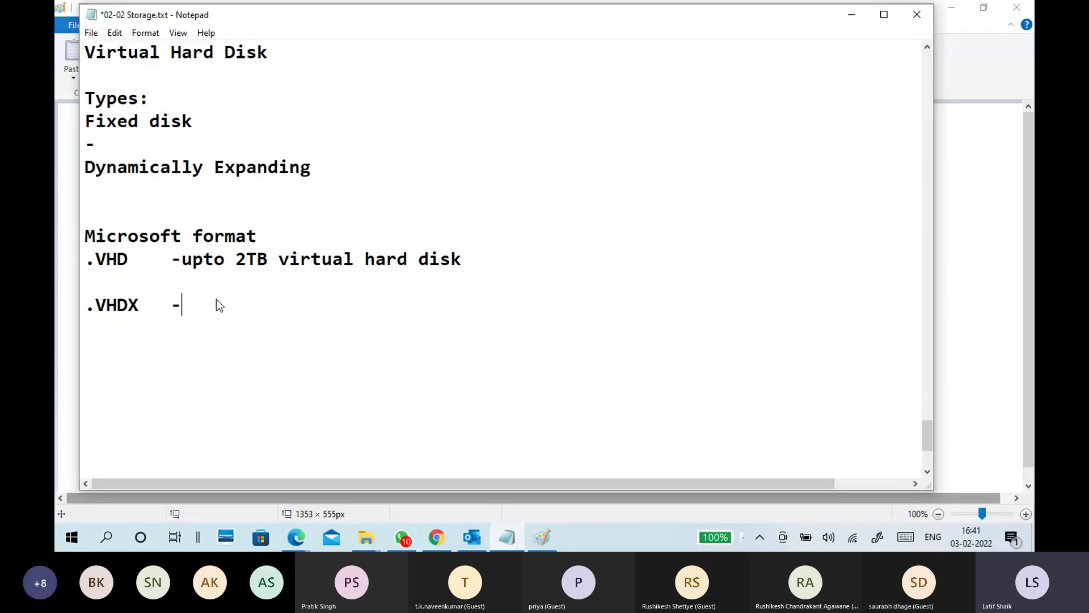
Step: Write "more 2TB and" after the dash on the .VHDX line
type("upto")
key("BackSpace")
key("BackSpace")
key("BackSpace")
key("BackSpace")
type("more 2TB and ")
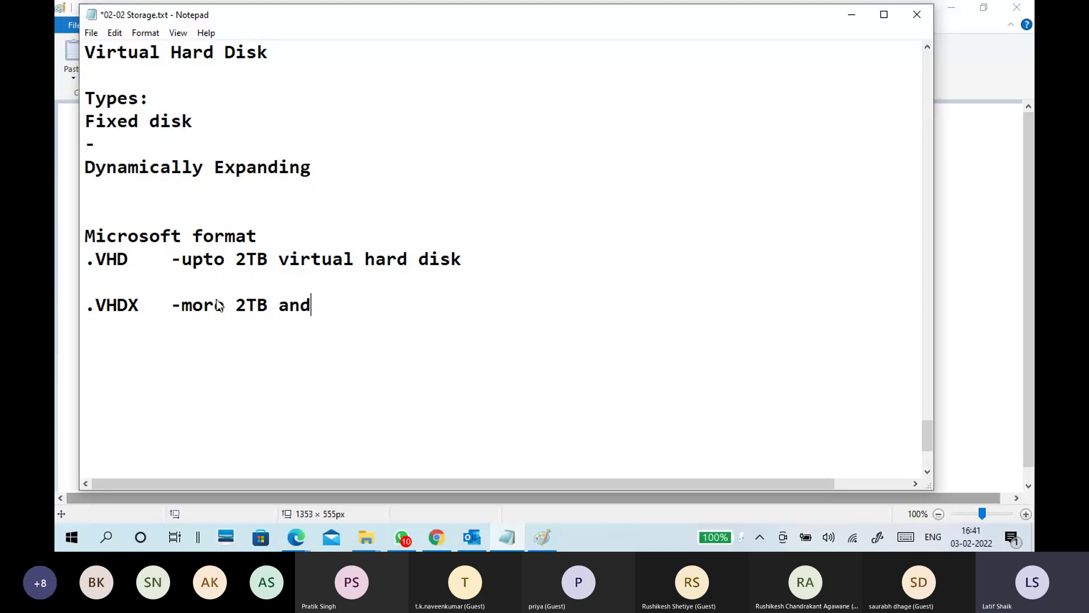
Step: Finish the .VHDX description with "upto 64TB"
type("Up")
key("BackSpace")
type("upto")
key("BackSpace")
key("BackSpace")
key("BackSpace")
key("BackSpace")
key("BackSpace")
key("BackSpace")
type("upto 64TB")
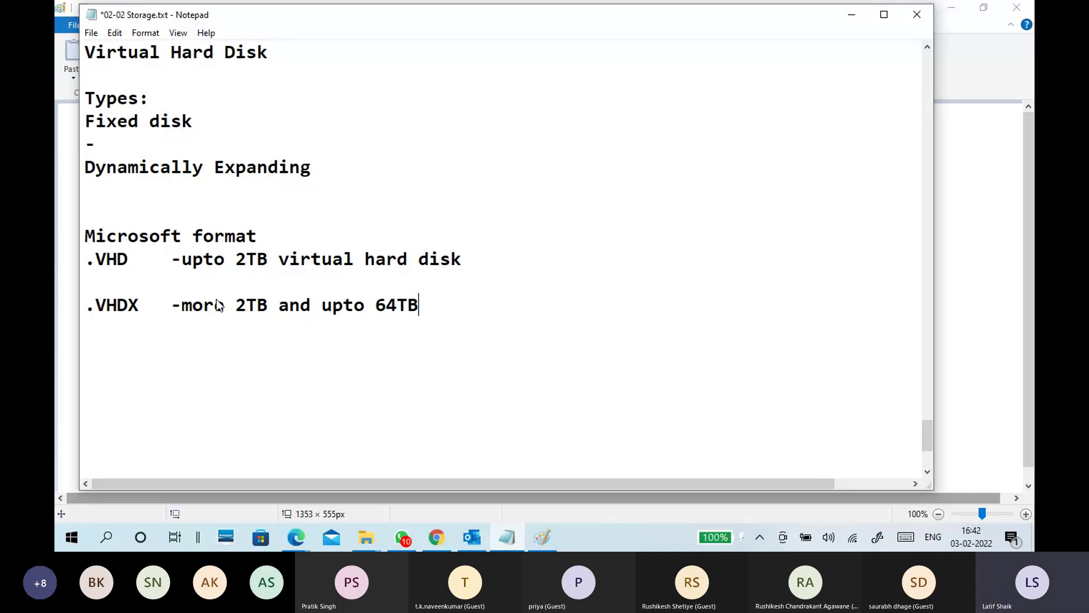
left_click_drag(422, 304, 90, 260)
left_click(154, 348)
left_click(145, 144)
scroll(539, 193, "up", 1)
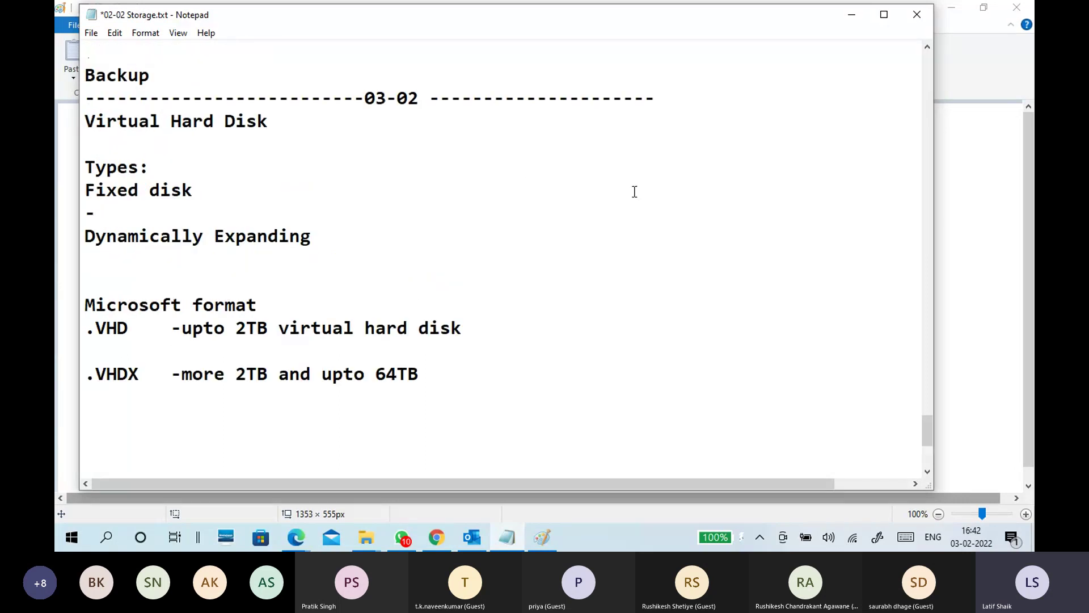
Step: Minimize the notes, switch to File Explorer's This PC window and refresh the drive overview
left_click(849, 16)
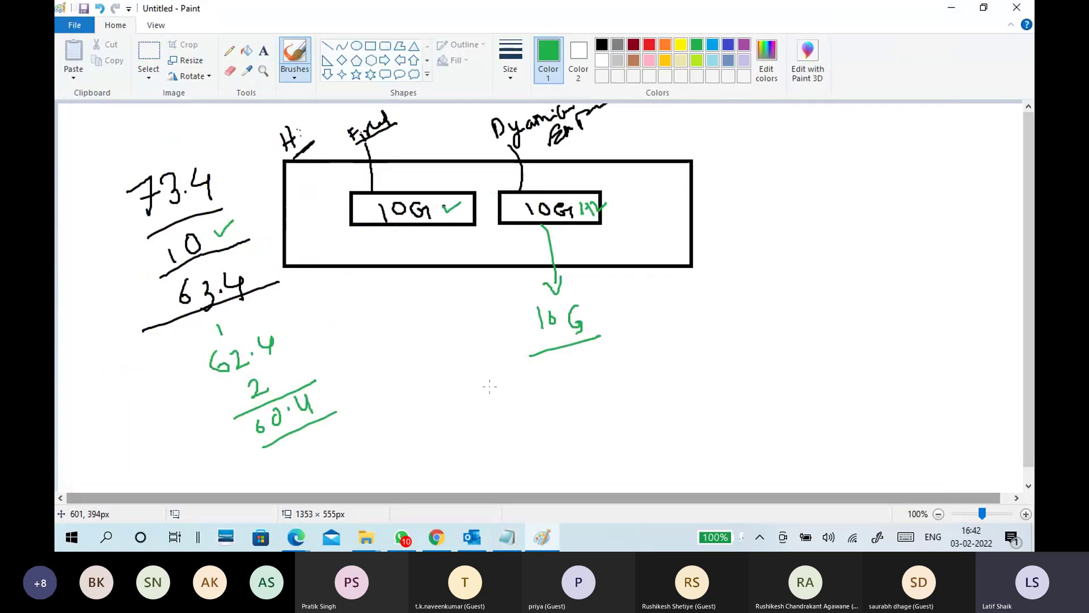
left_click(359, 537)
left_click(389, 491)
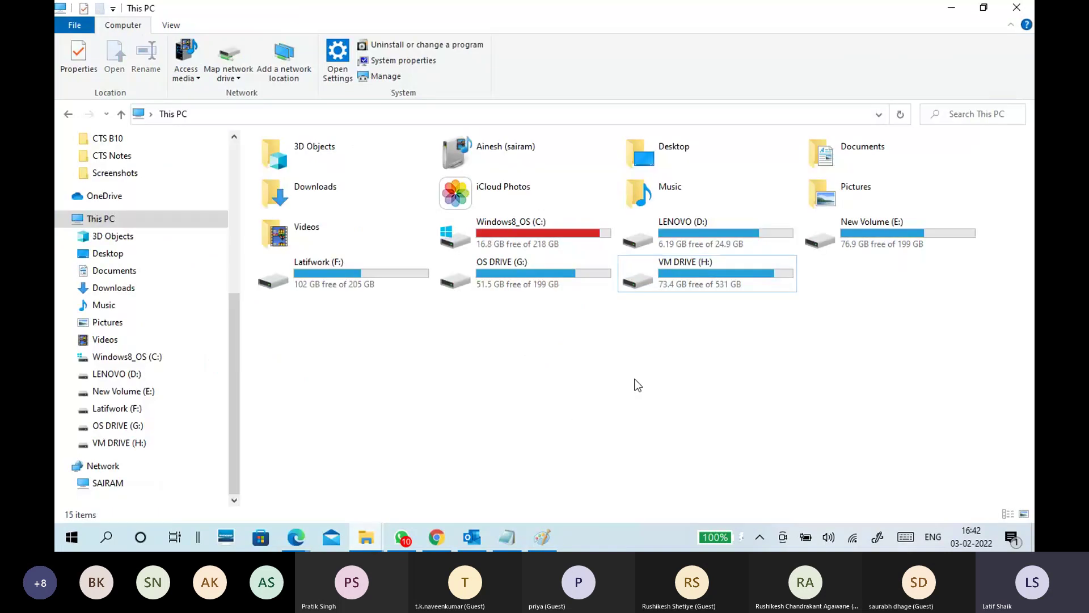
right_click(634, 379)
left_click(543, 287)
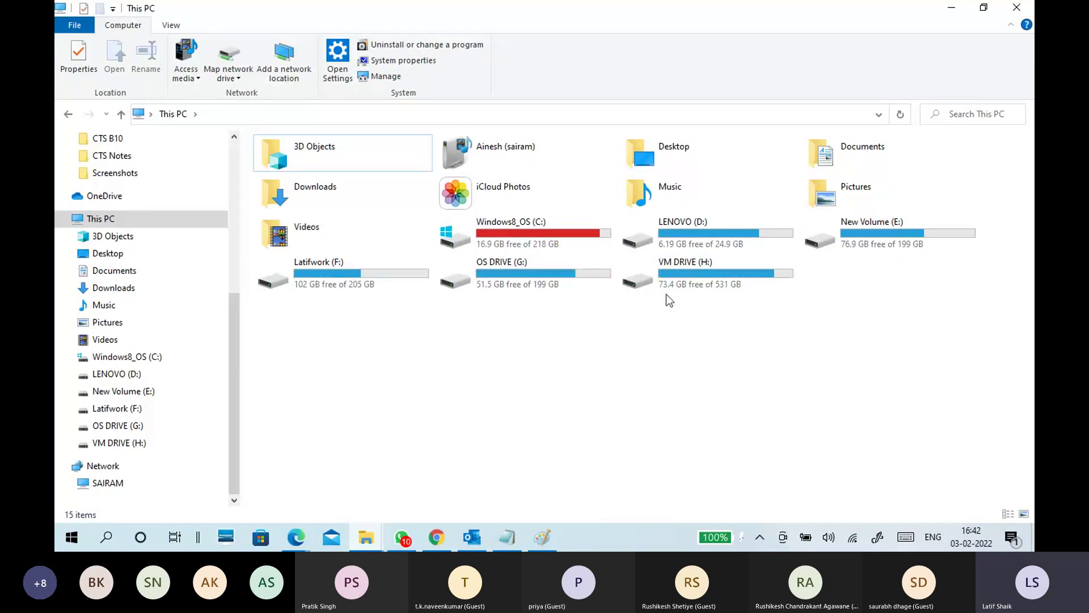
Step: Check the used and free space in the properties of VM DRIVE (H:), close them and open the drive
left_click(679, 291)
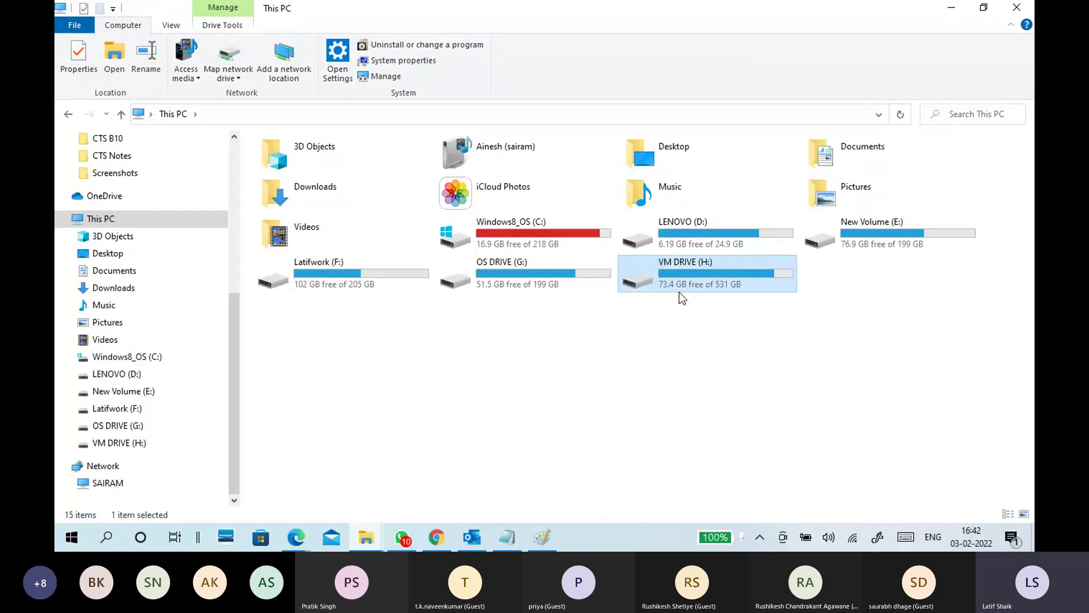
right_click(600, 477)
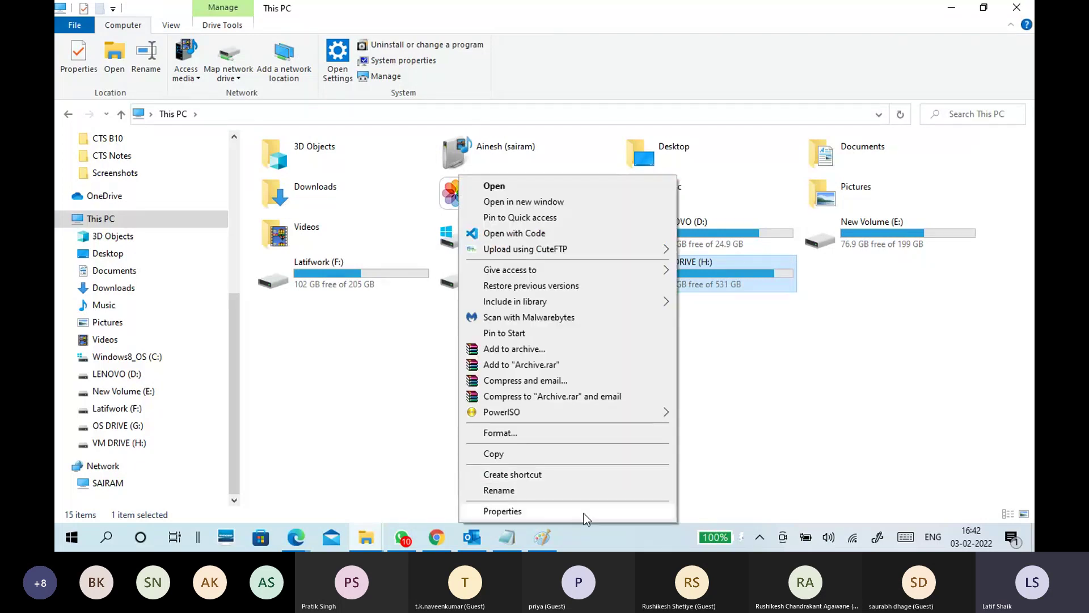
left_click(601, 513)
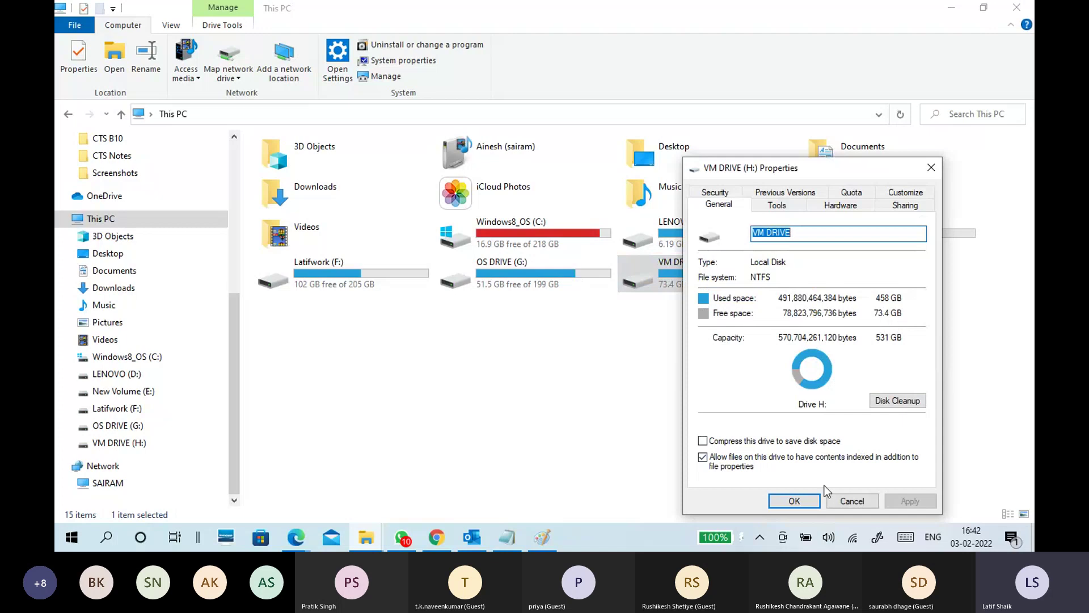
left_click(794, 500)
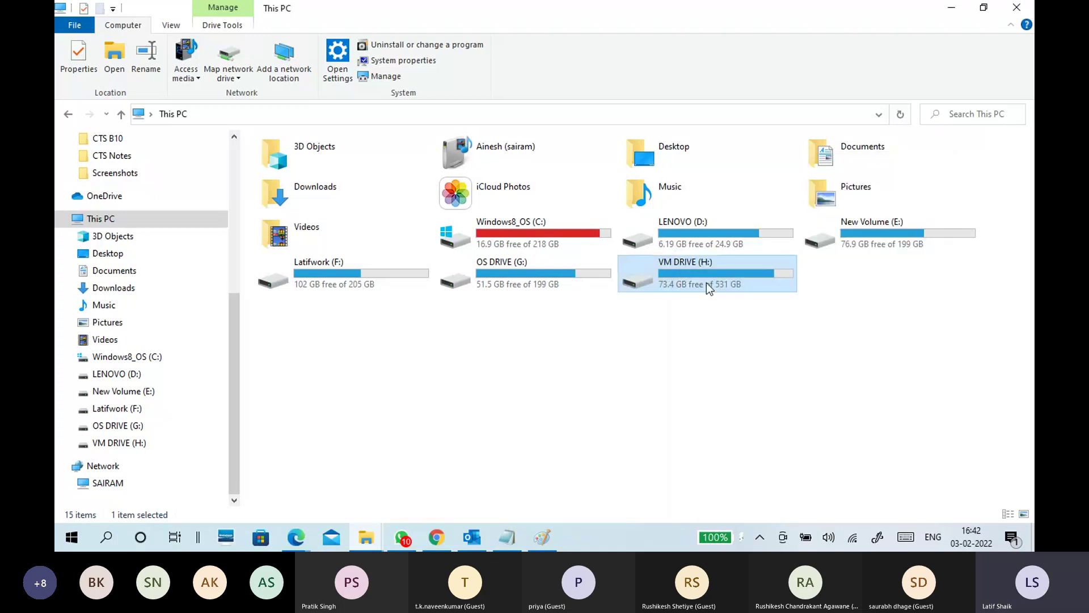
double_click(706, 283)
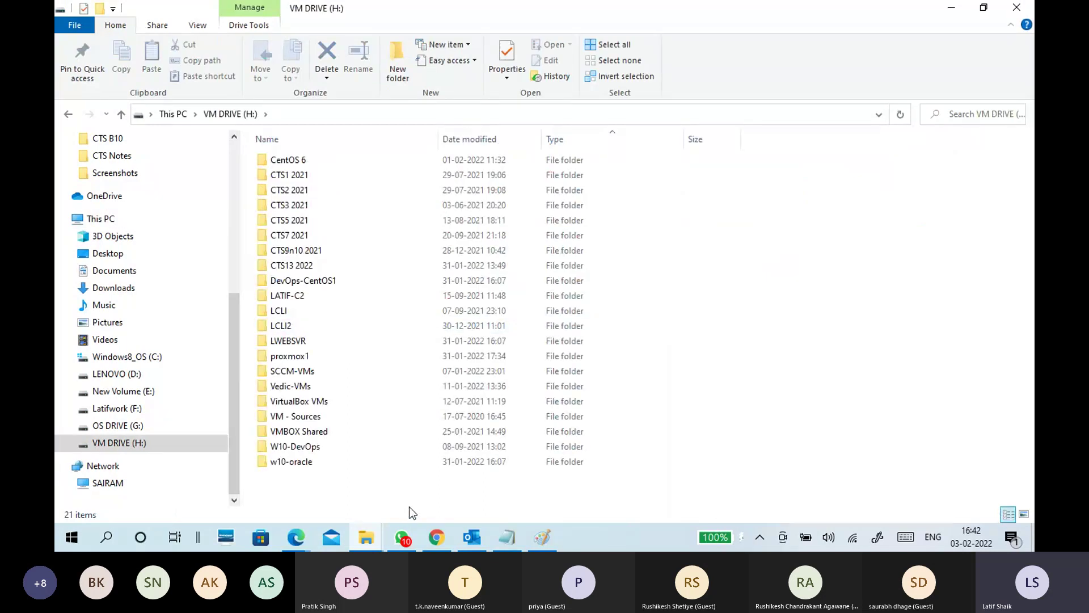
Step: Open Disk Management by running diskmgmt.msc and maximize its window
key("super+r")
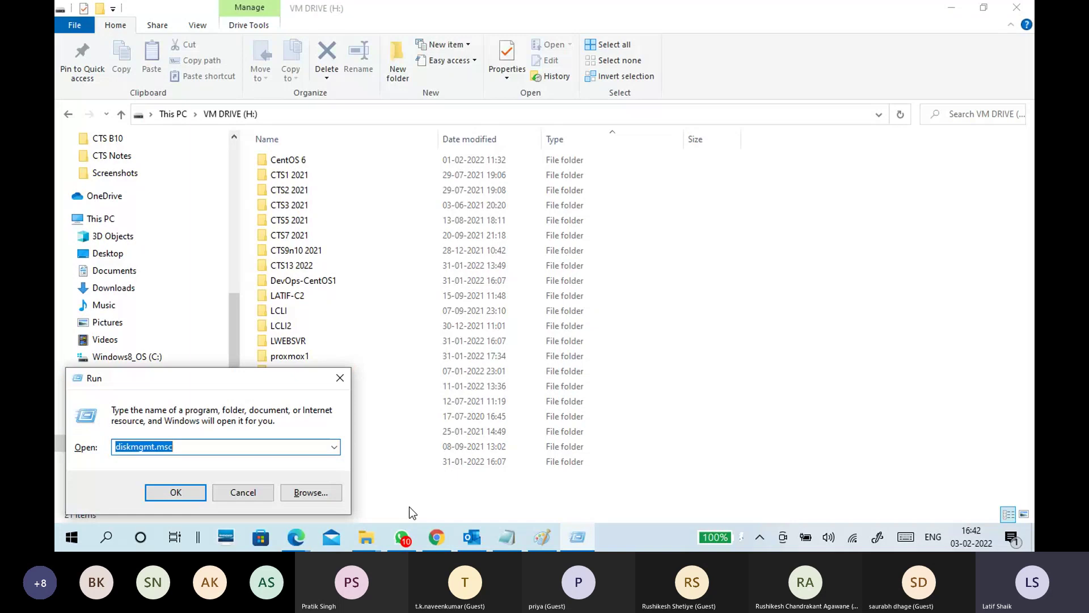
key("Return")
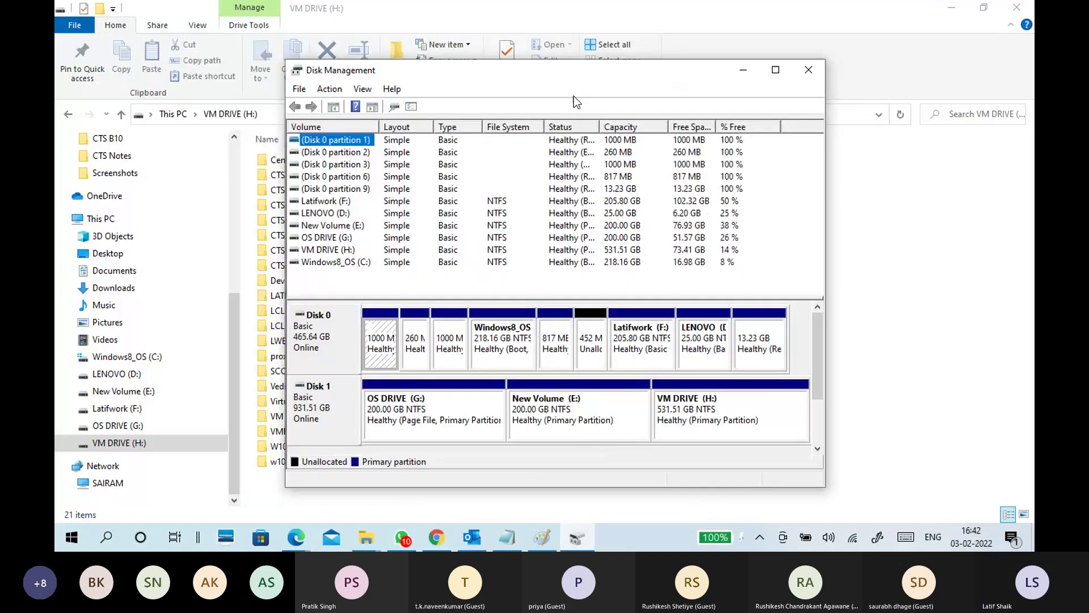
left_click(776, 71)
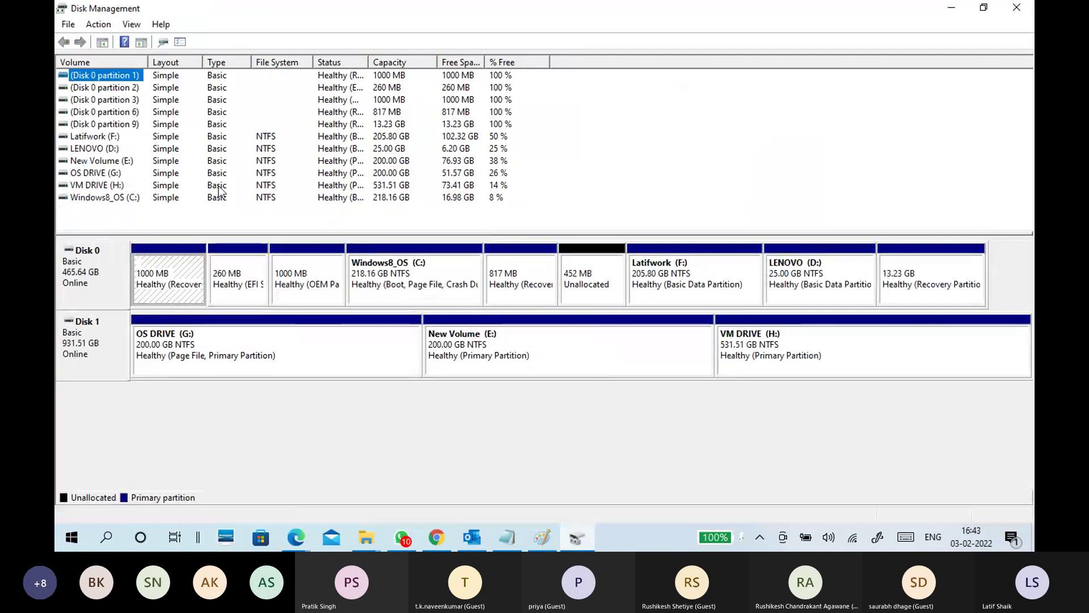
Step: Start creating a virtual hard disk in VHDX format with a size of 10 GB and the Fixed size type
left_click(87, 25)
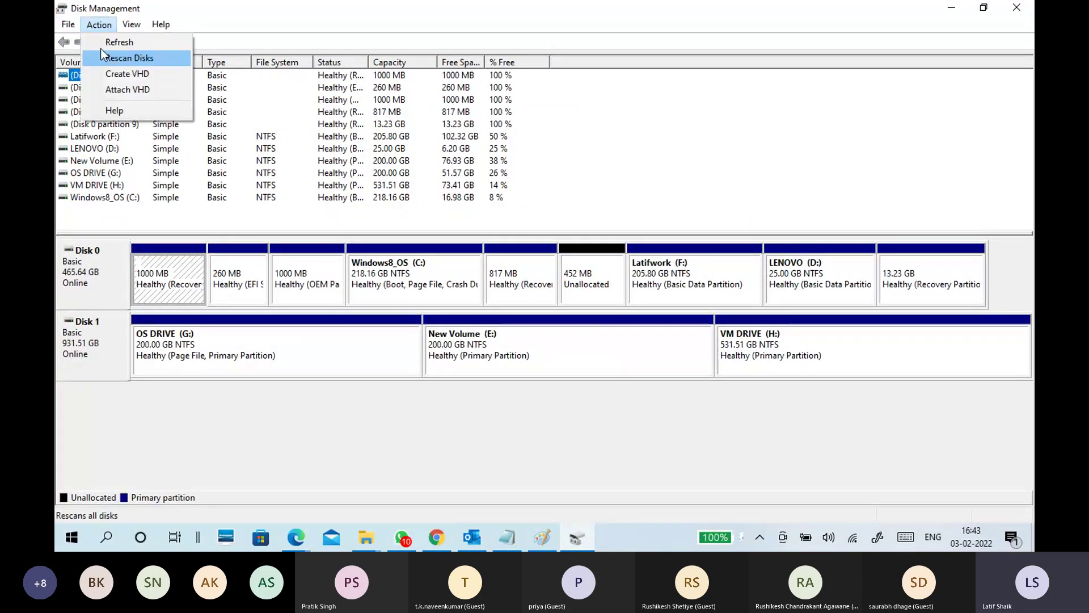
left_click(108, 79)
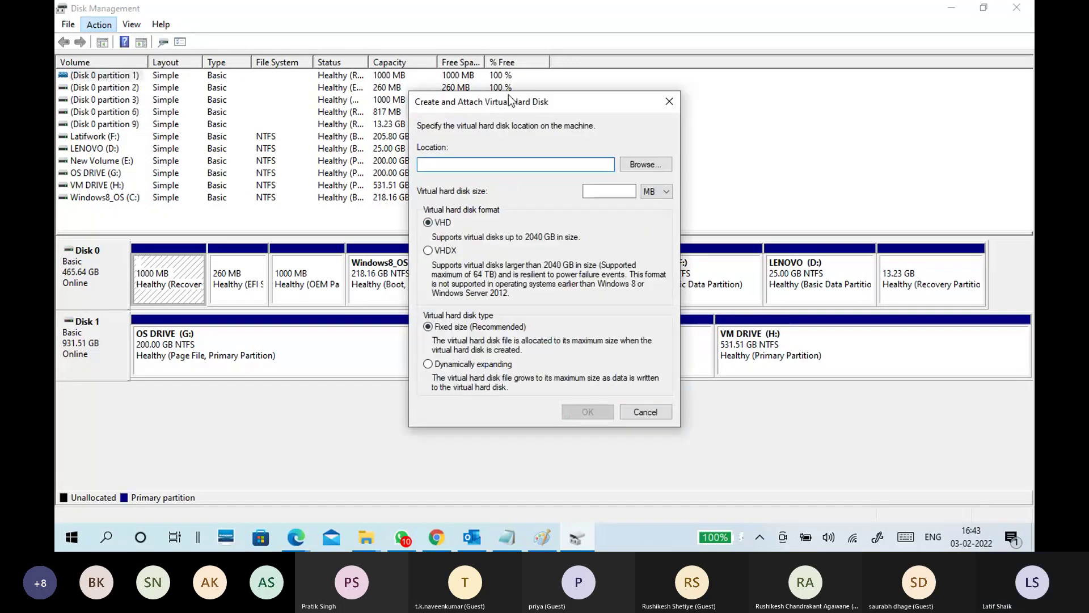
left_click_drag(510, 100, 515, 110)
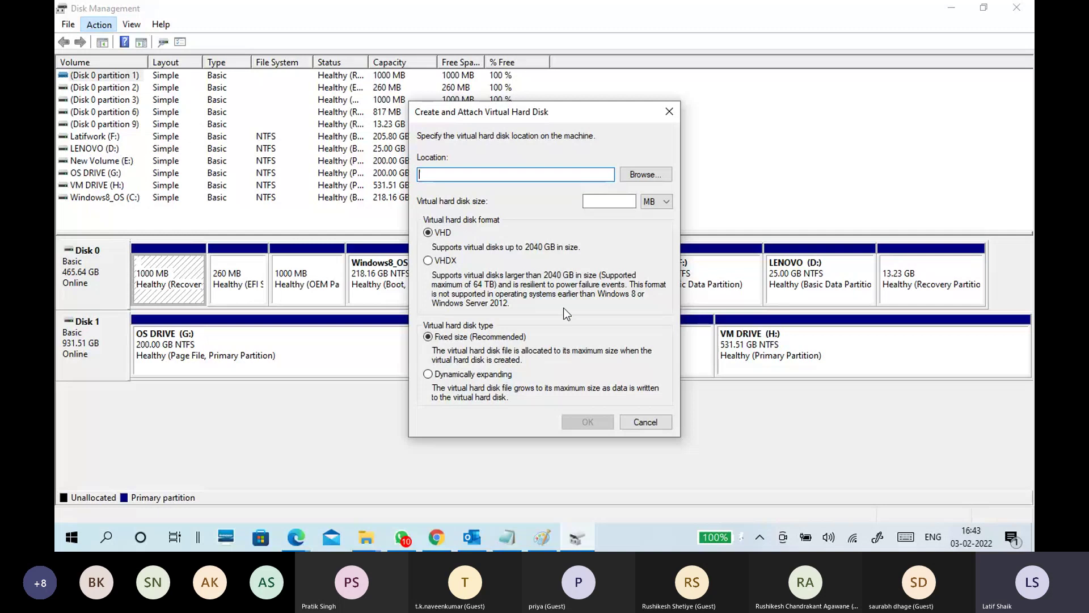
left_click(452, 260)
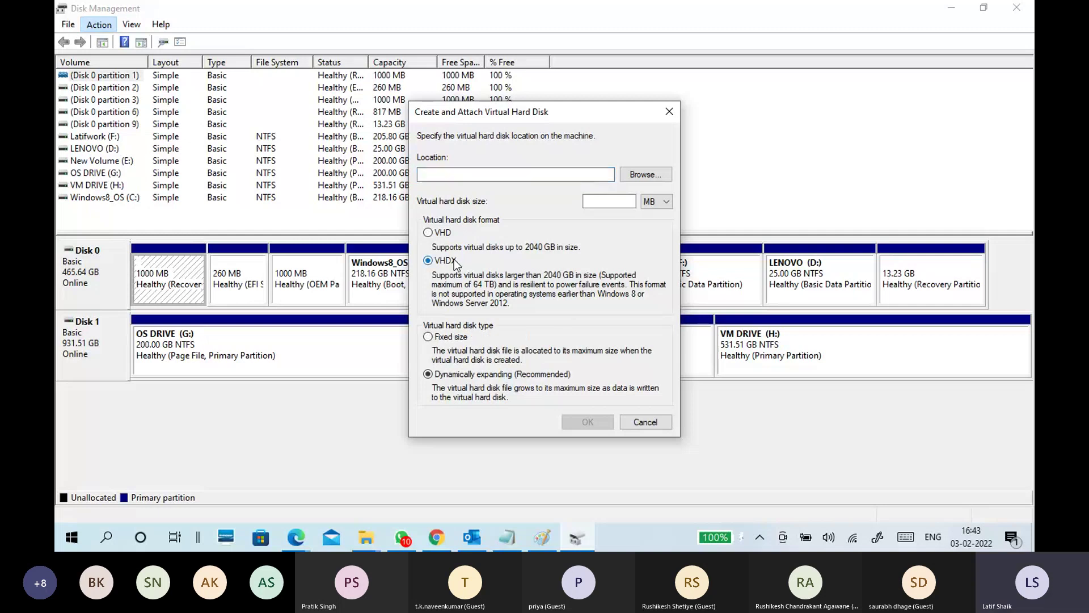
left_click(665, 202)
left_click(655, 223)
left_click(610, 200)
left_click(461, 338)
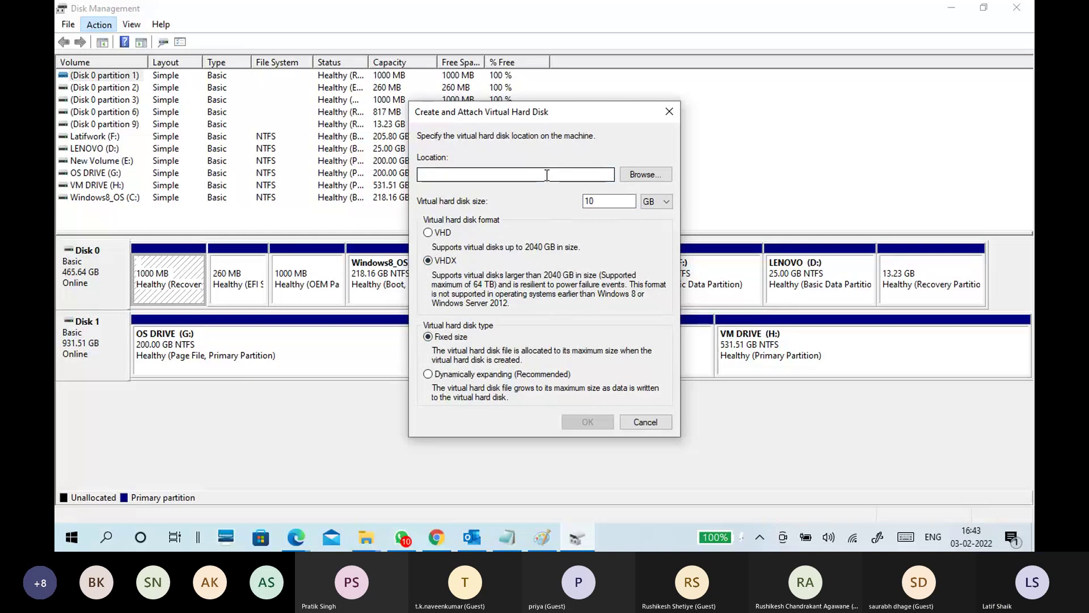
Step: Browse for the virtual disk's location on VM DRIVE (H:) and enter CTS11Fixeddisk as the file name
left_click(627, 175)
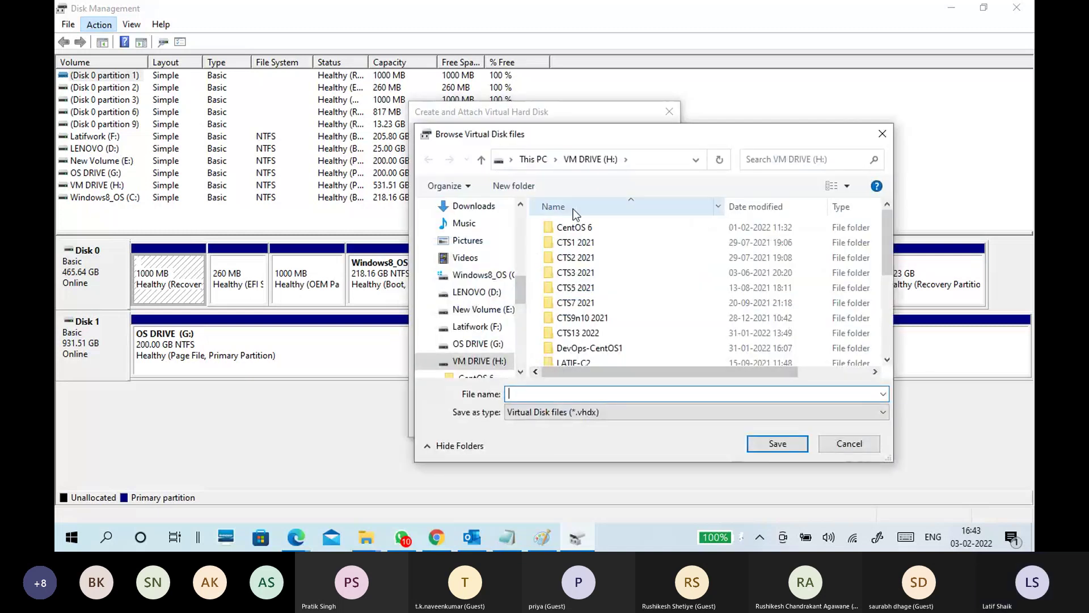
left_click(506, 366)
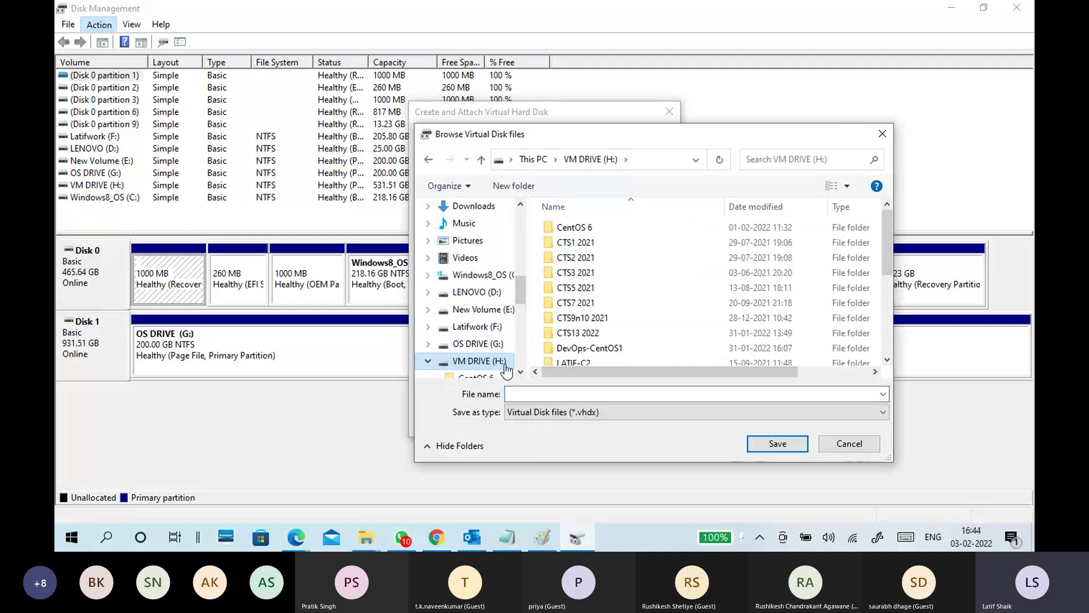
left_click(544, 393)
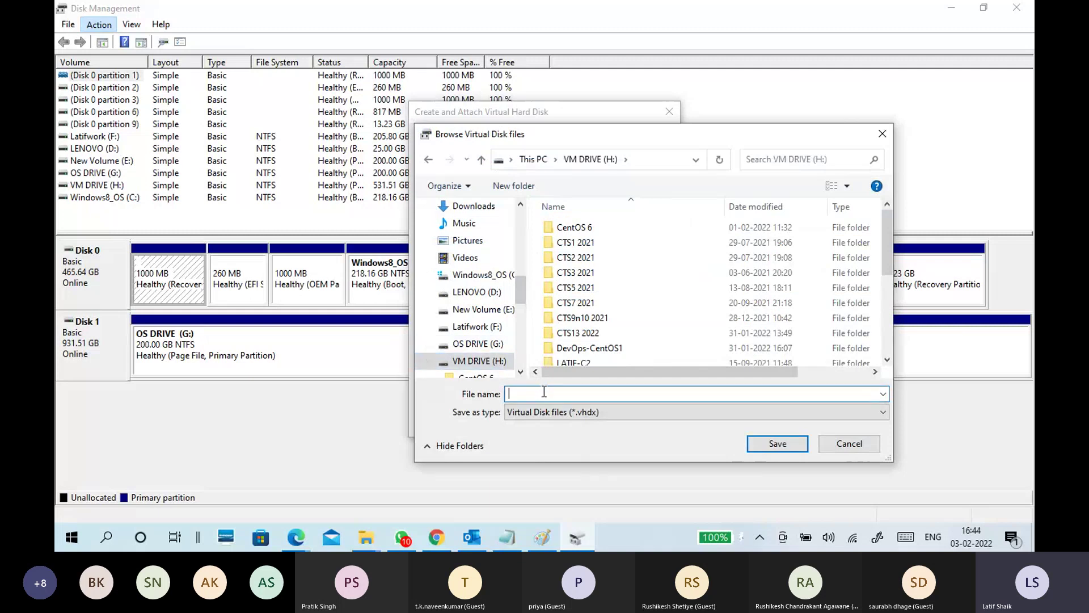
type("CTS")
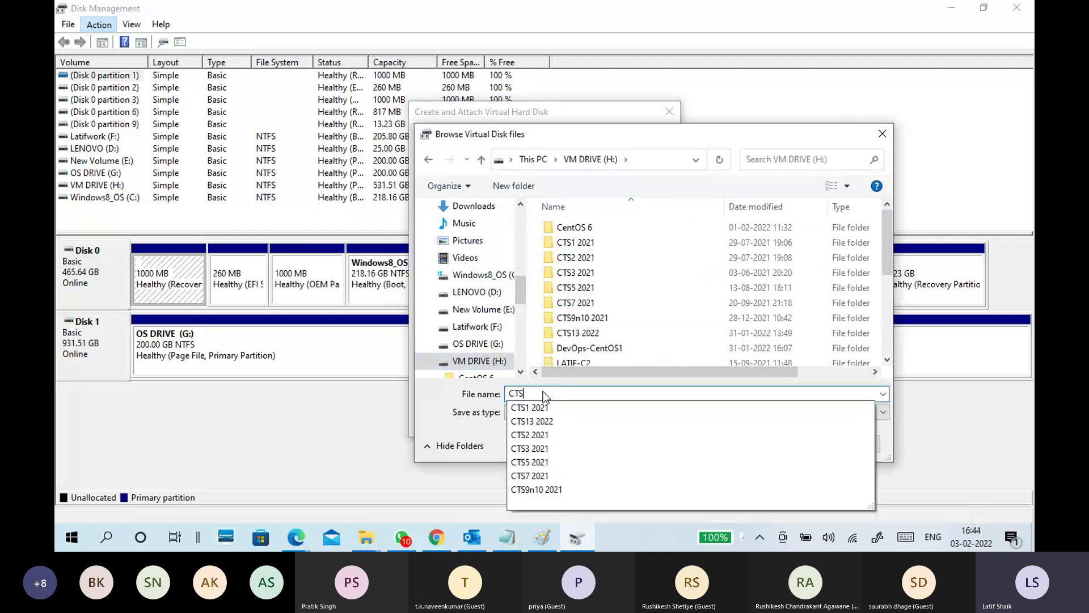
type("11")
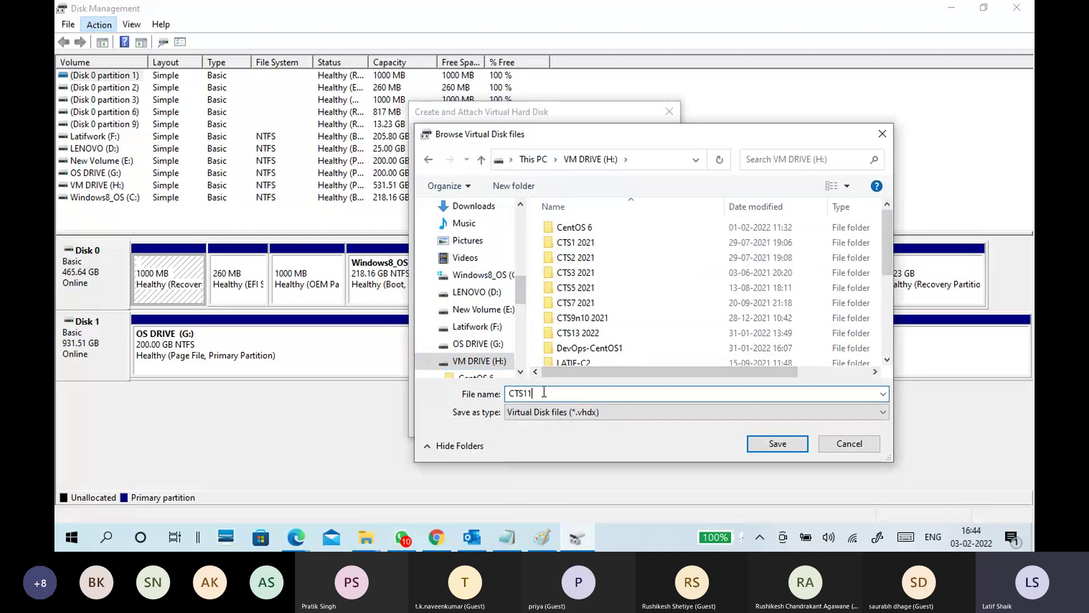
key("BackSpace")
type("1")
type("Fixeddisk")
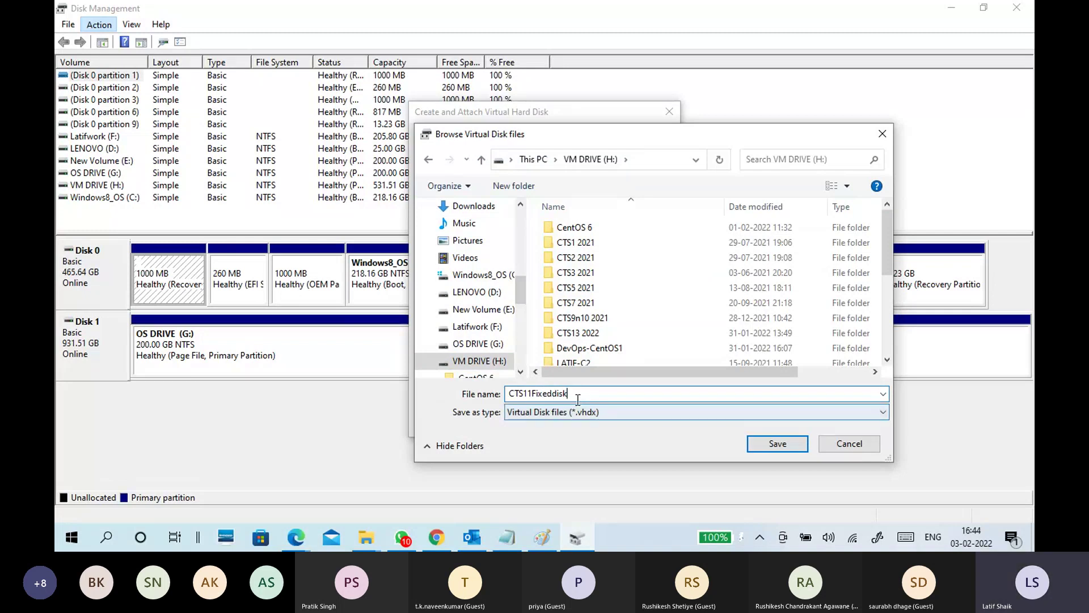
Step: Extend the virtual disk's file name to CTS11Fixeddisk10g and save the location
double_click(578, 399)
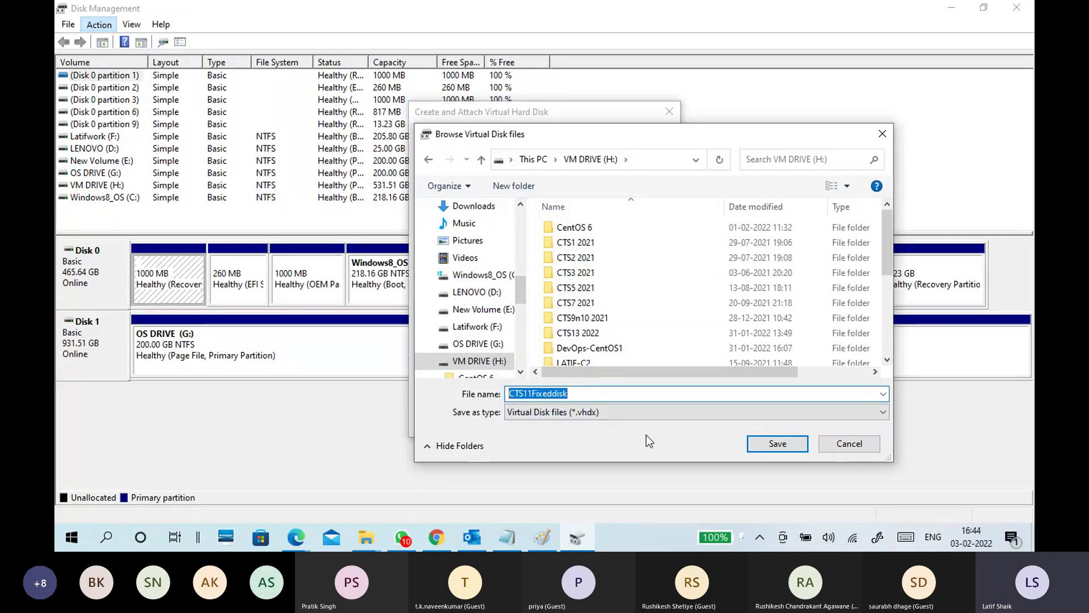
left_click(587, 394)
type("10")
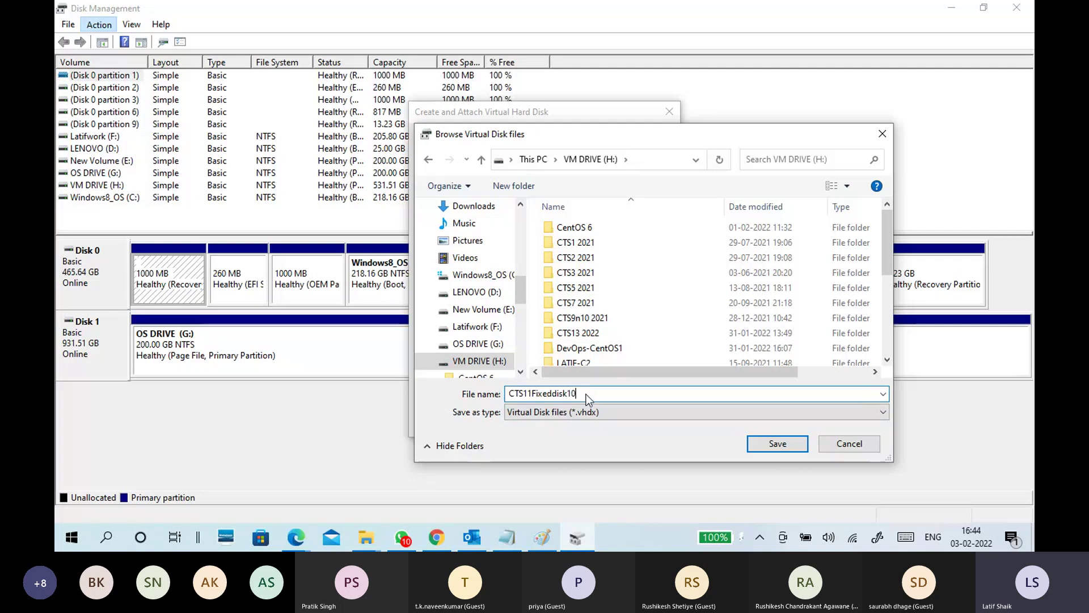
type("g")
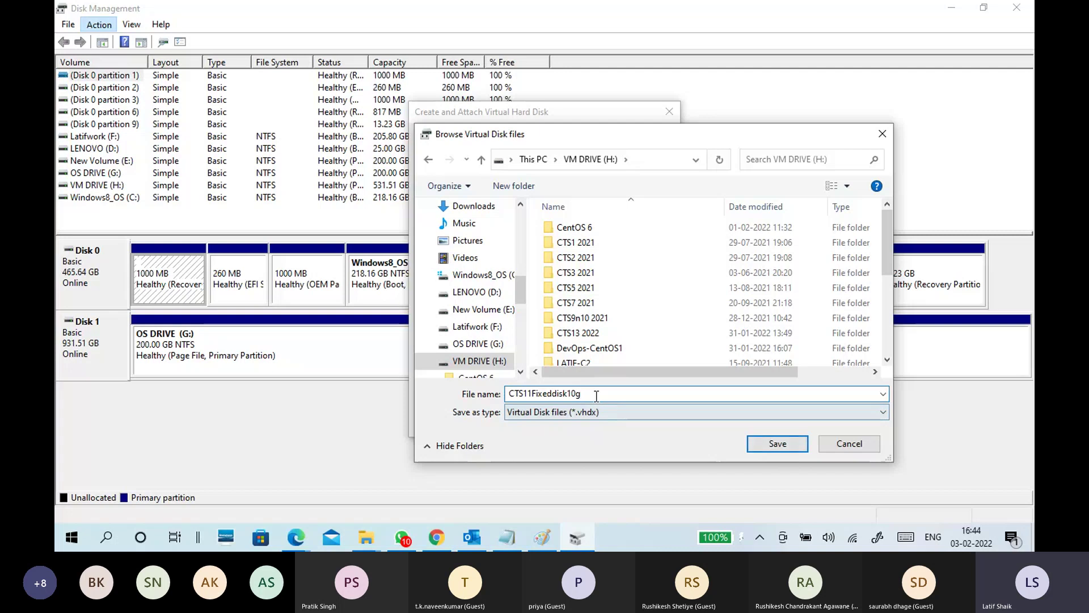
key("ctrl+a")
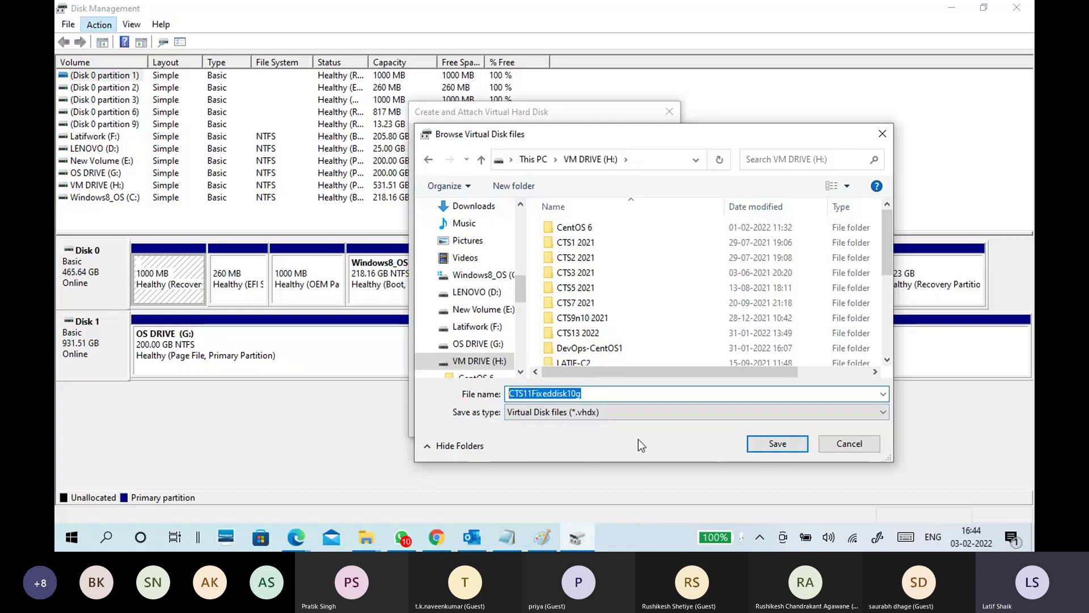
left_click(764, 452)
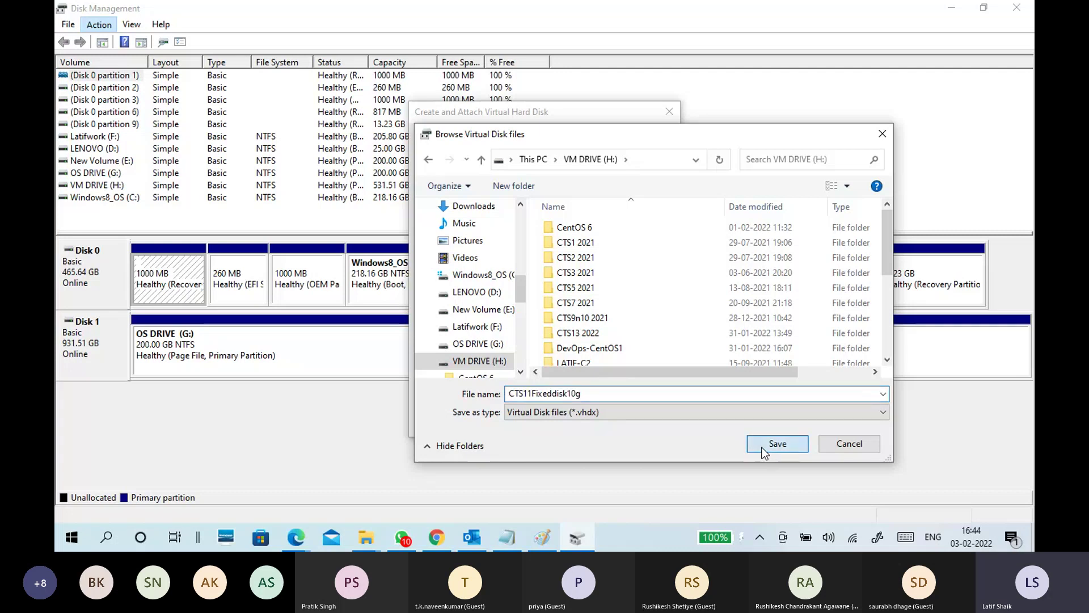
left_click(764, 451)
Step: Check the virtual disk's location path and size in the creation dialog
left_click_drag(533, 177, 430, 187)
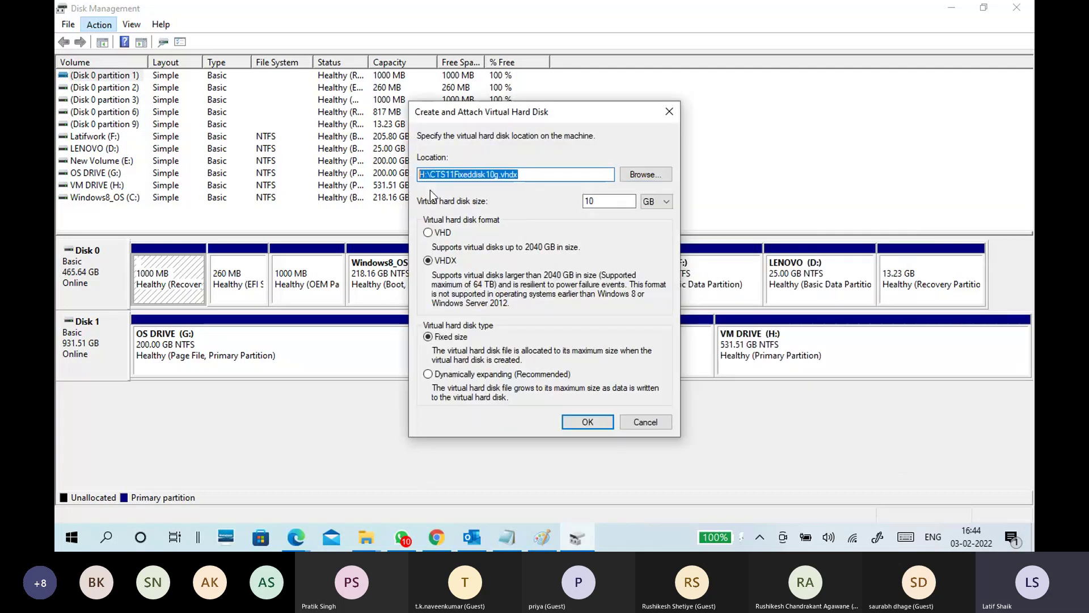
left_click(543, 178)
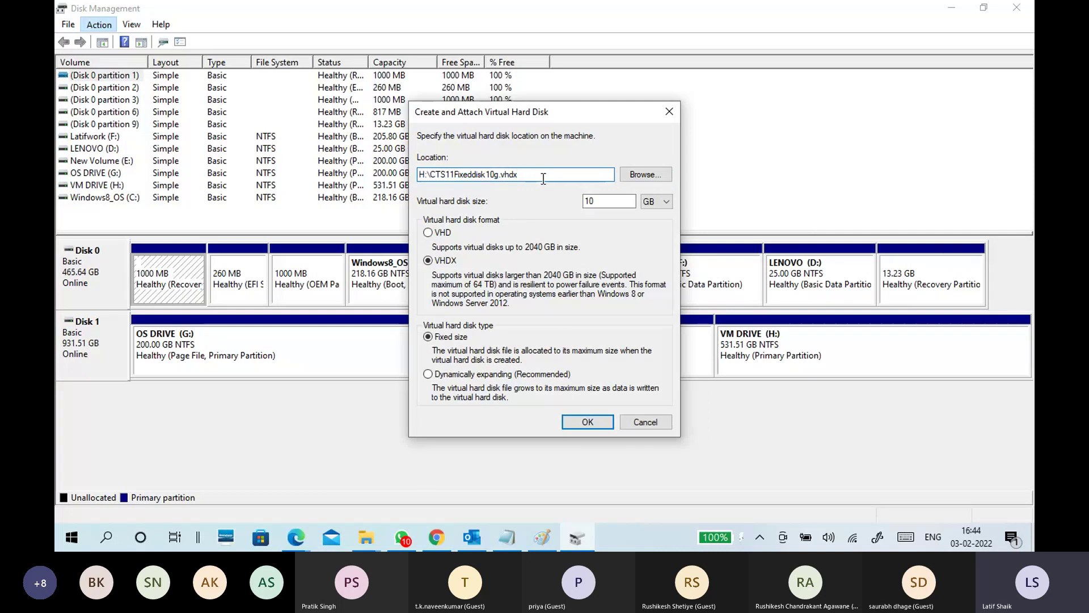
left_click(597, 201)
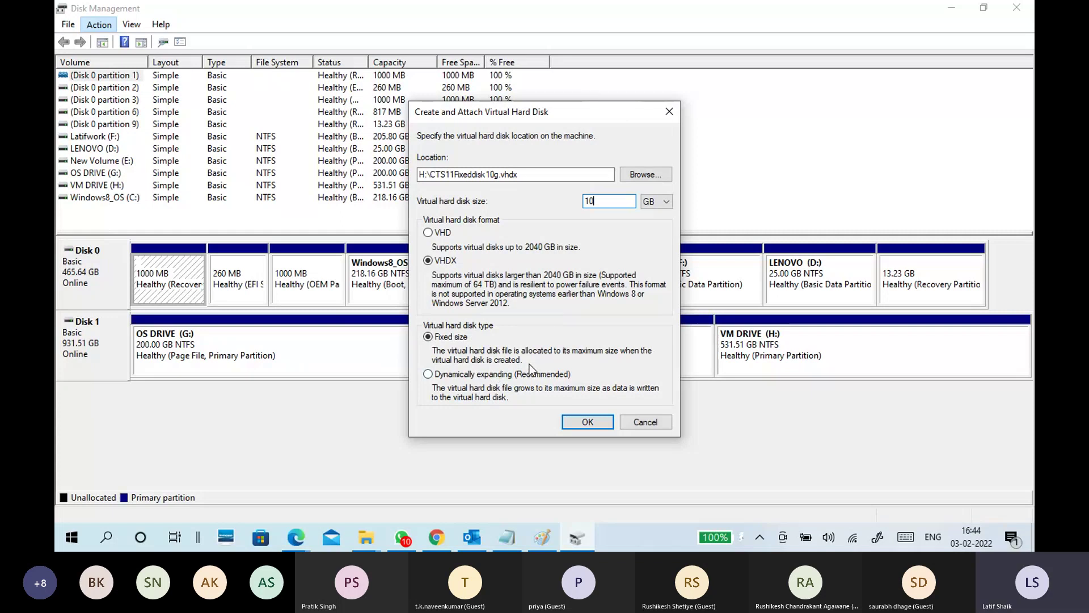
Step: Switch to the Notepad notes and arrange them beside the virtual hard disk dialog so both are readable
left_click(506, 537)
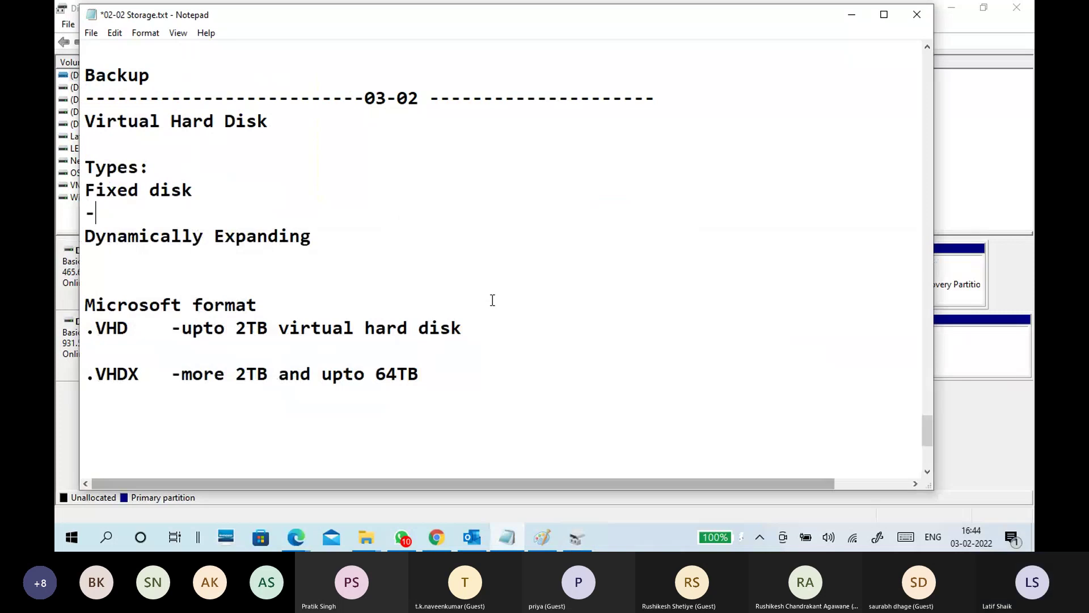
left_click_drag(330, 21, 788, 29)
left_click_drag(508, 115, 202, 90)
left_click(505, 529)
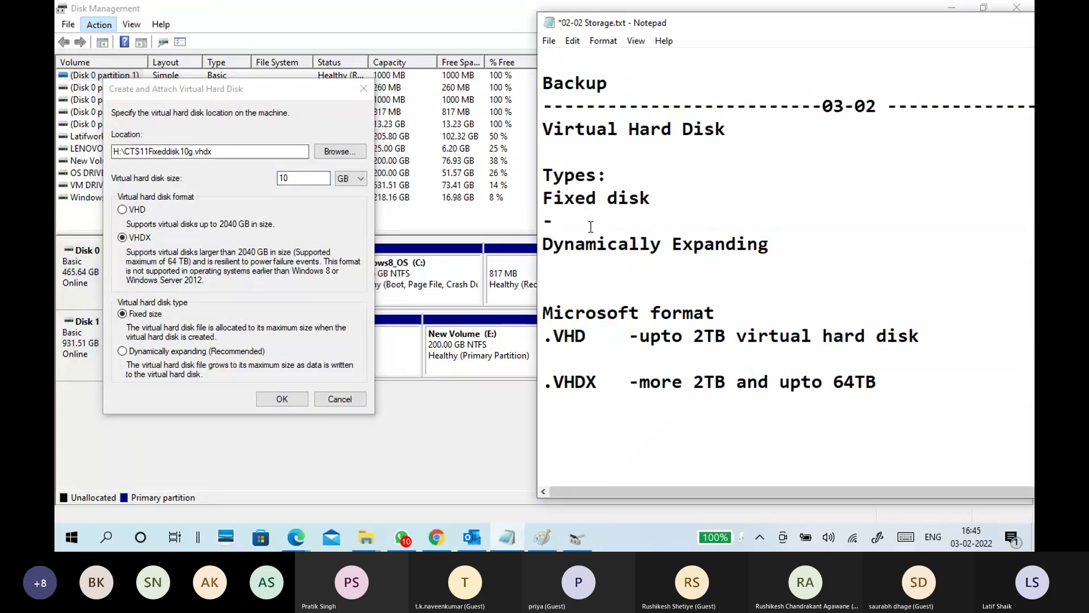
Step: Write "The virtual hard disk file is allocated to it" after the dash under Fixed disk
type("The v")
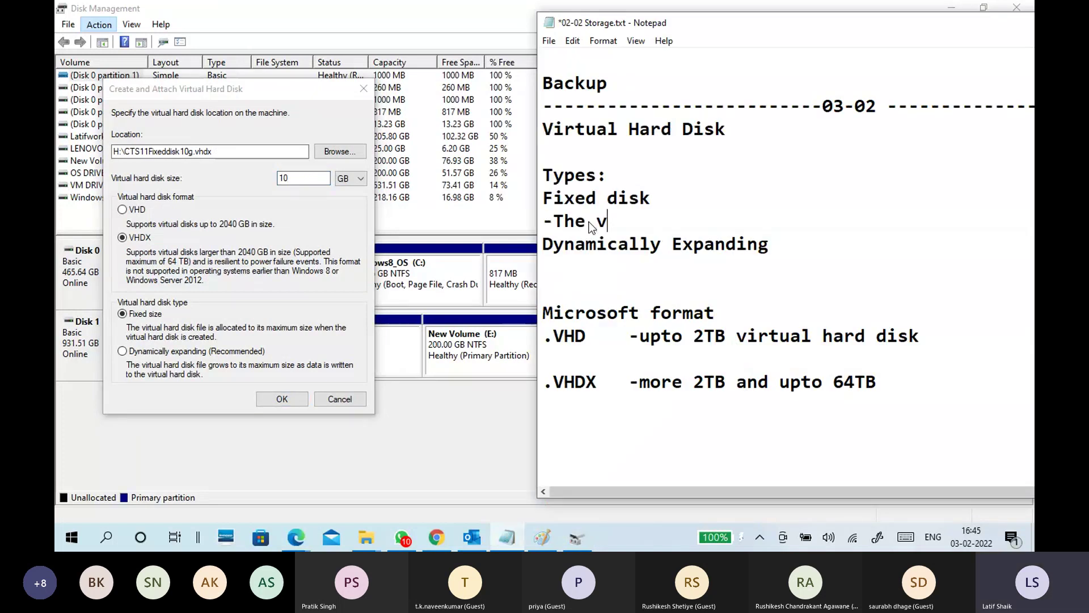
type("irtual ")
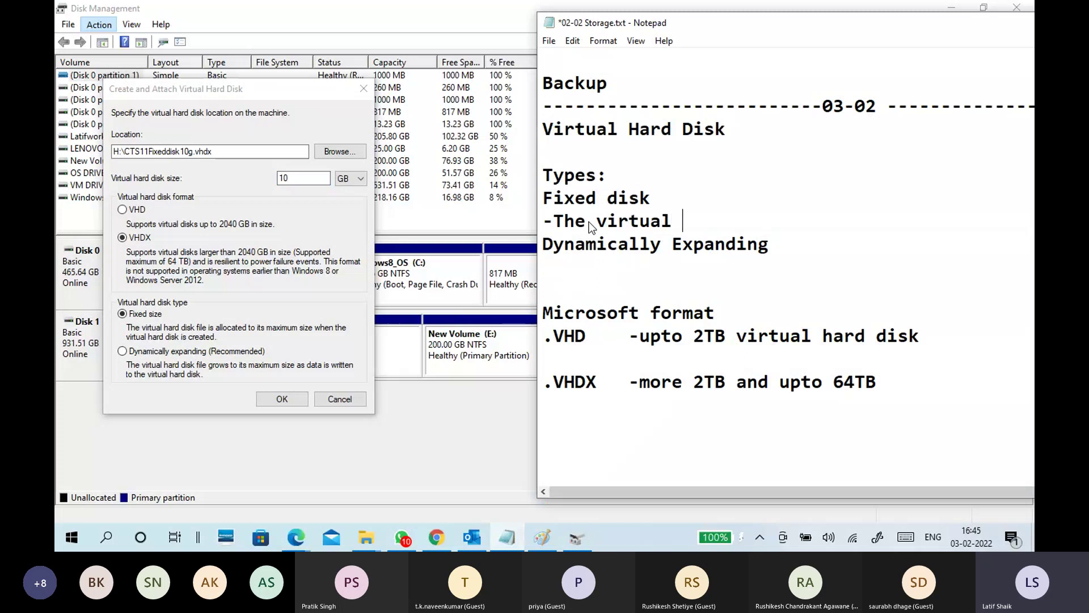
type("hard d")
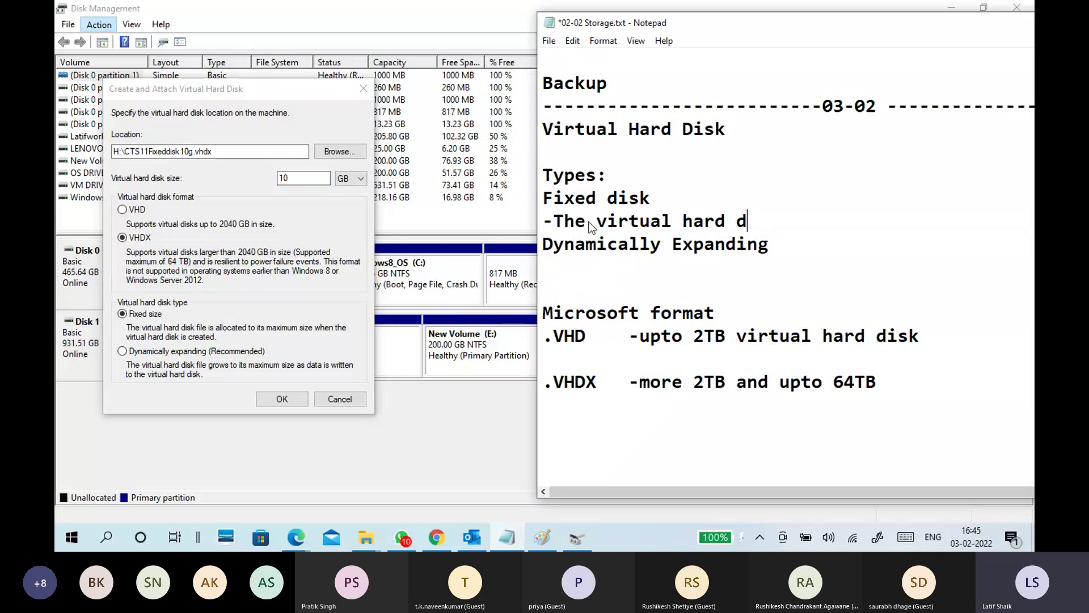
type("isk file ")
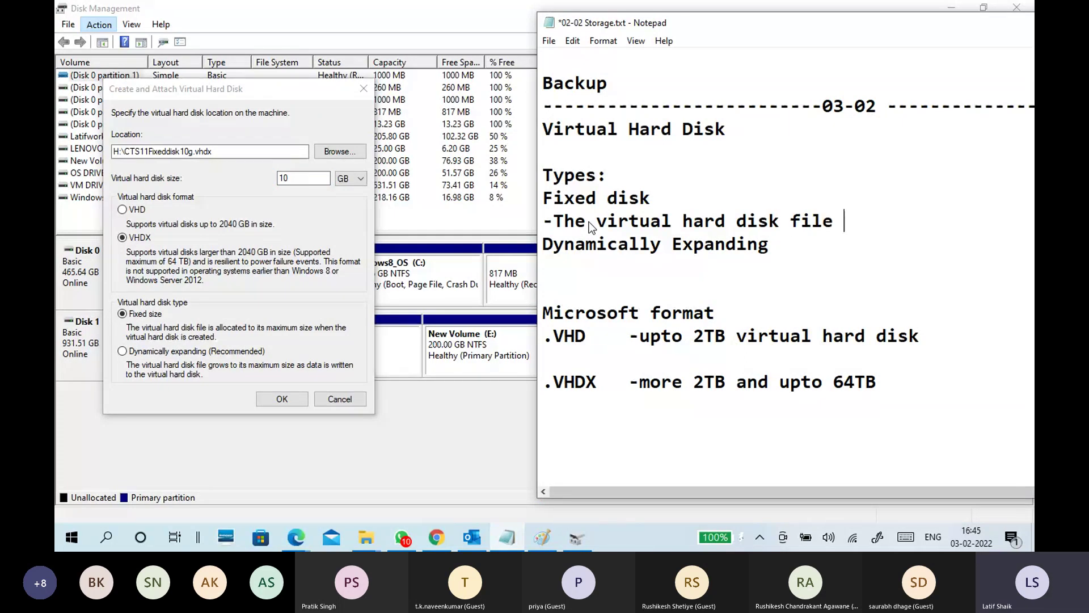
type("is allo")
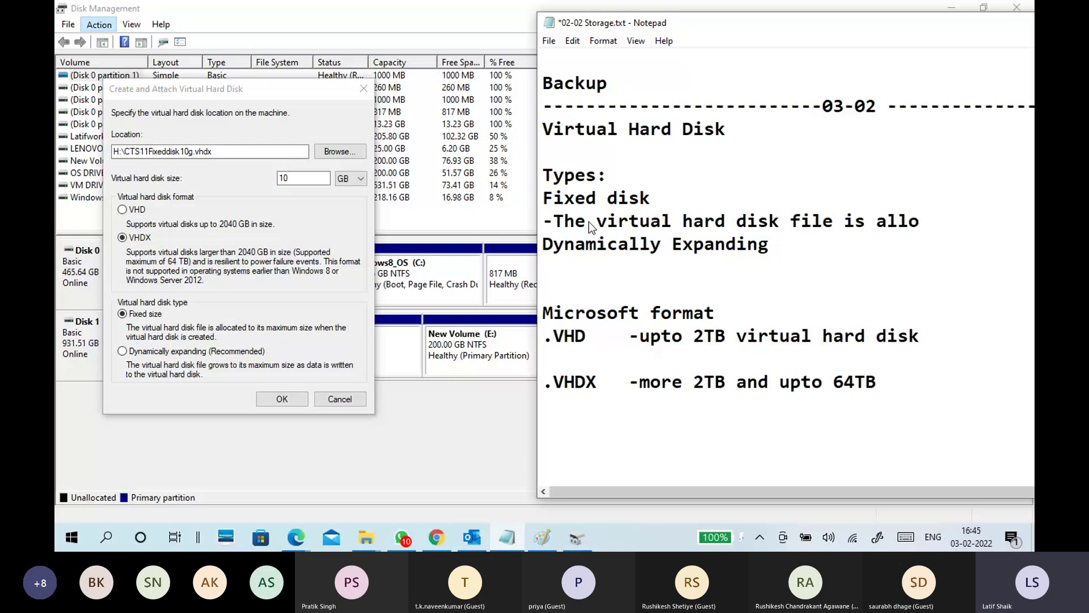
type("cated to it")
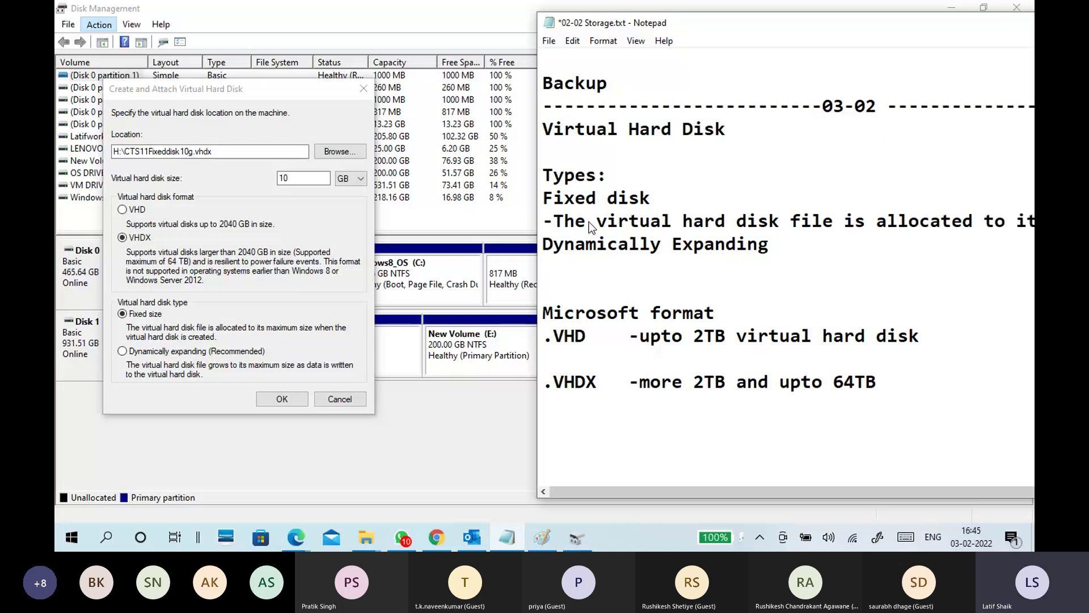
Step: Continue the Fixed disk definition on a new line with "maximum size when the virtual hard disk is created", followed by a blank line
key("Return")
type("max")
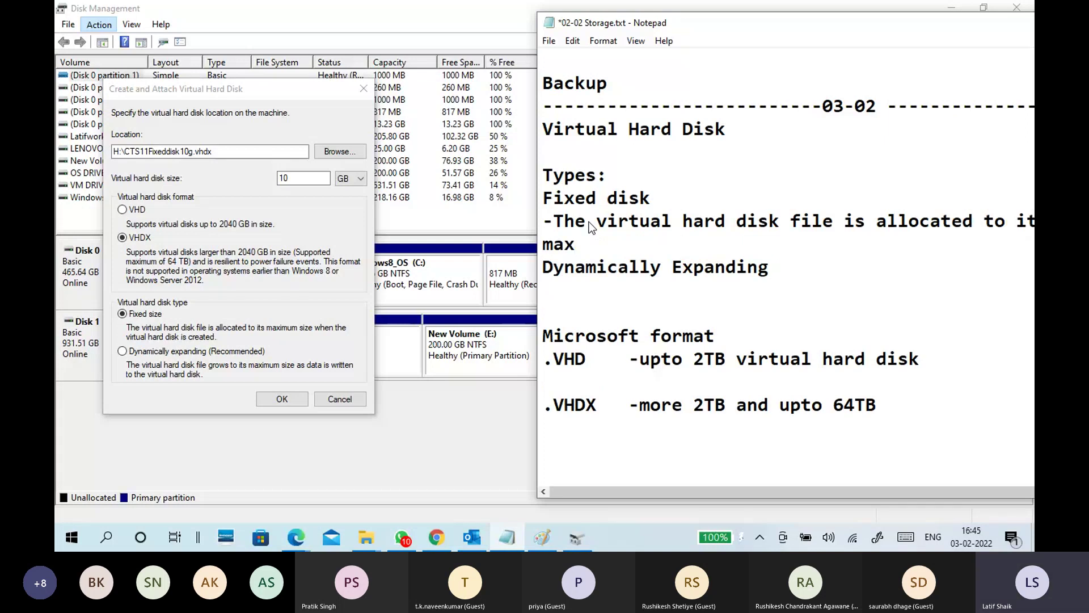
type("ima")
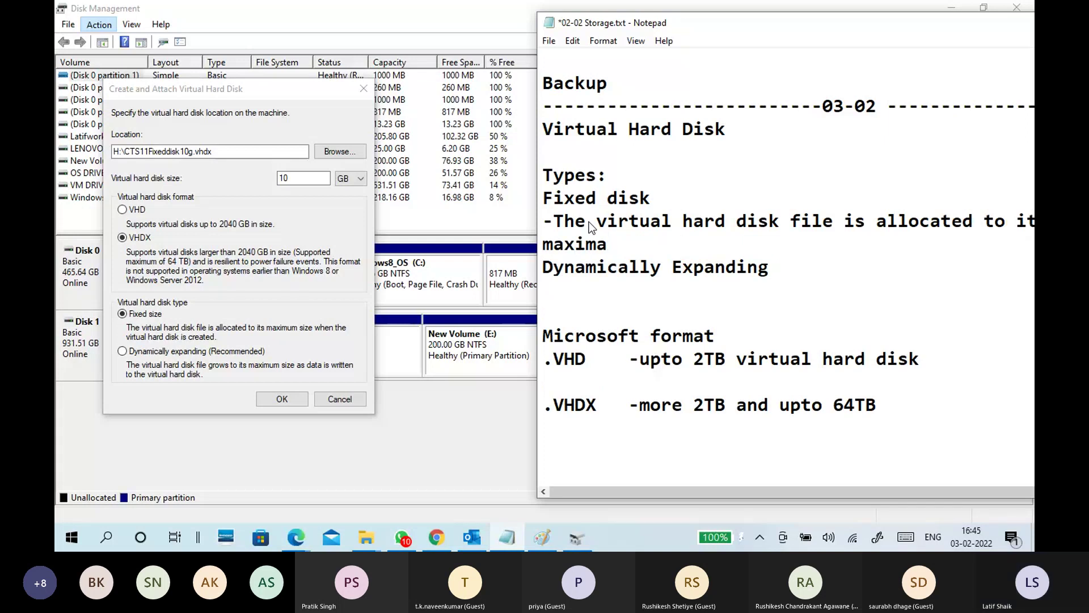
key("BackSpace")
type("um size ")
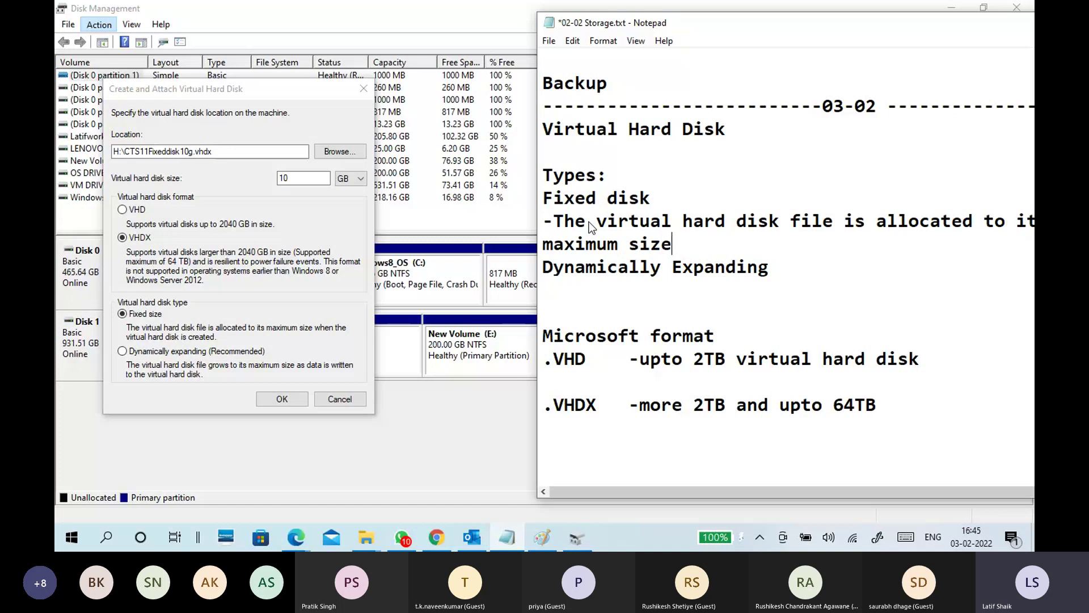
type("when the virtua")
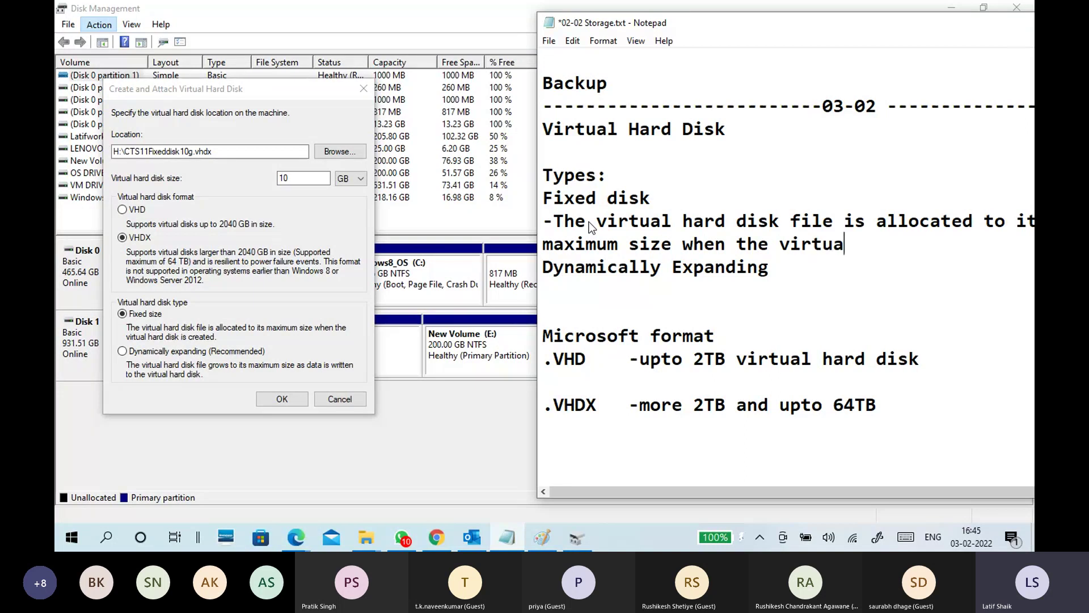
type("l hard")
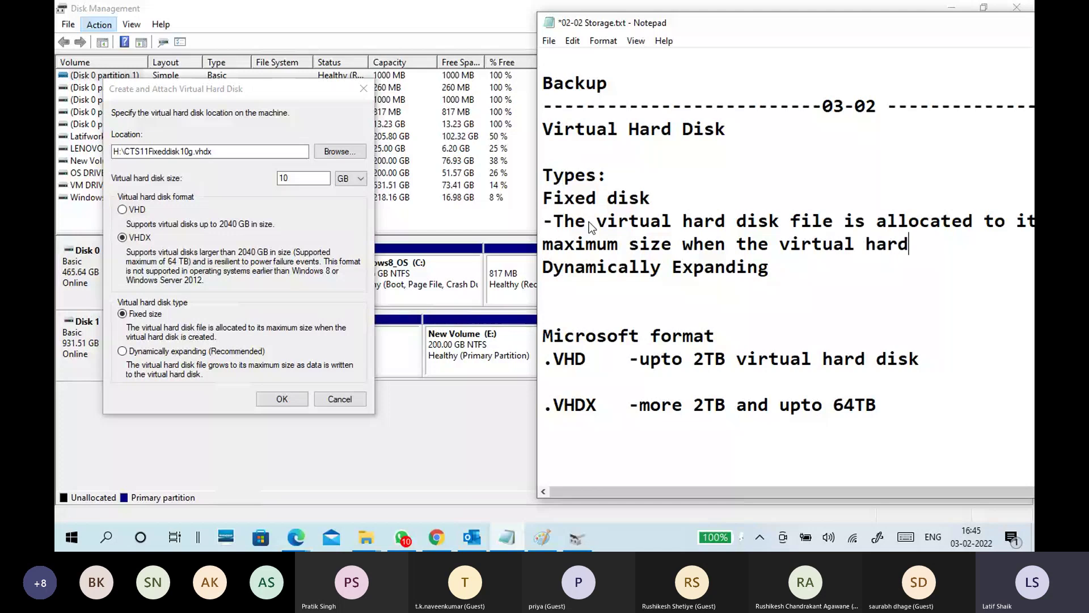
type(" disk is cre")
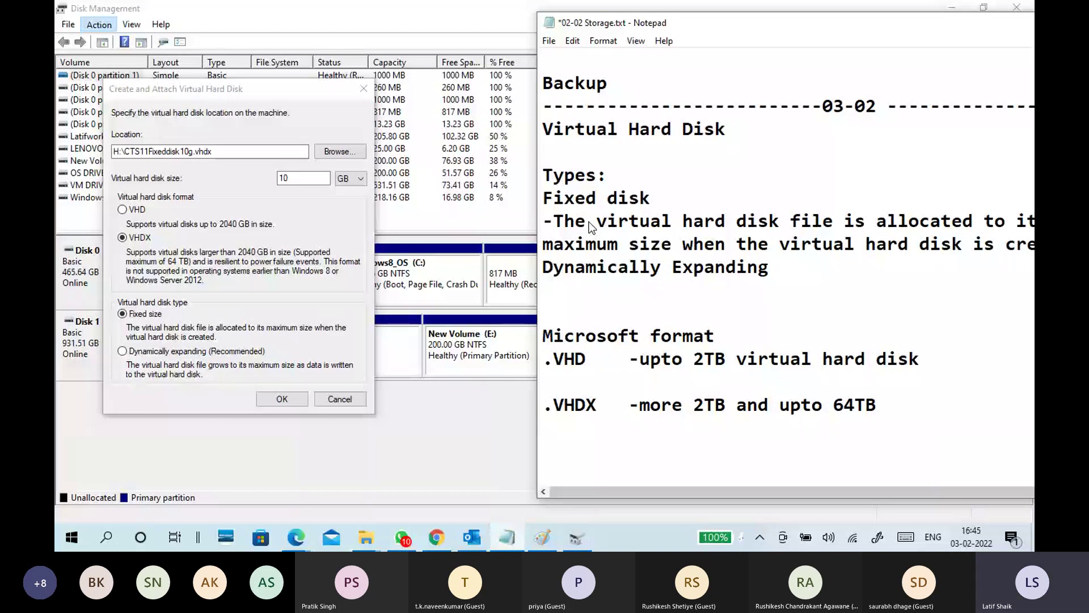
type("ated")
key("Return")
Step: Reposition the notes so the full lines are readable and change the "Fixed disk" heading to "Fixed size"
left_click_drag(726, 22, 619, 12)
double_click(545, 186)
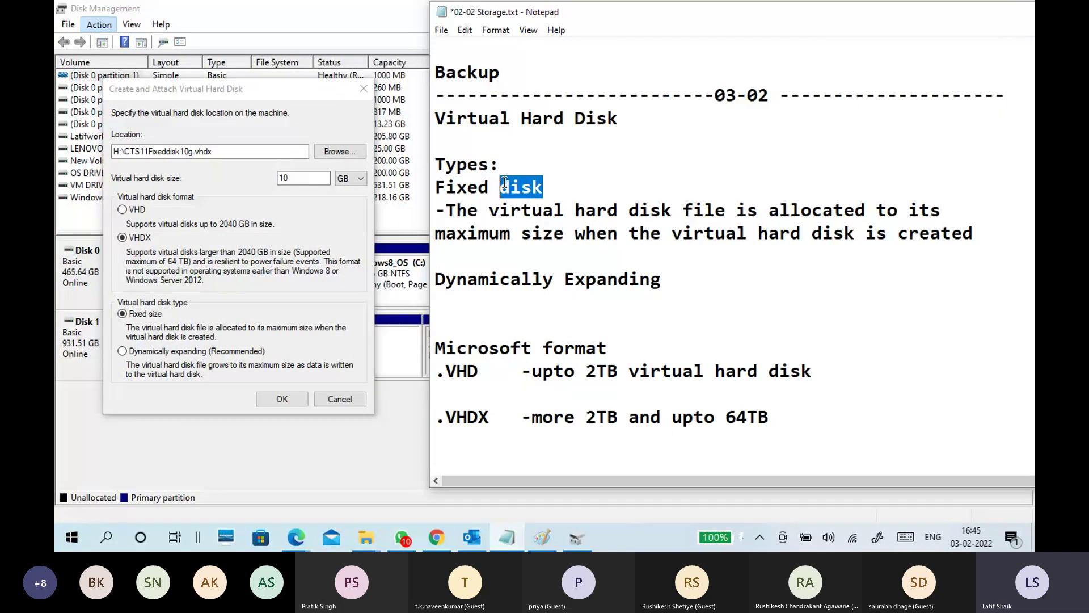
type("size")
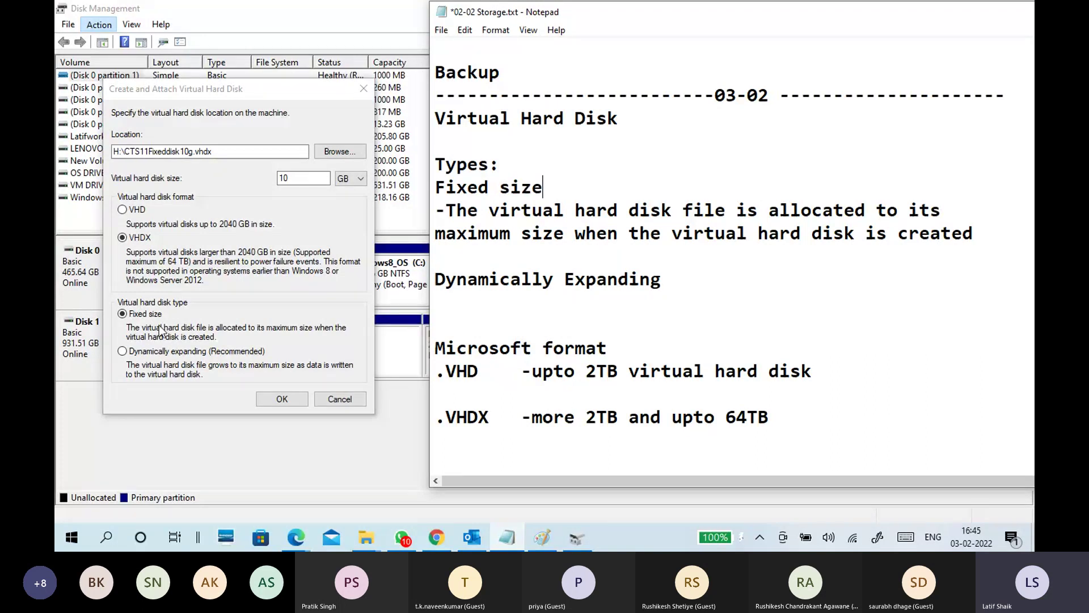
Step: Write "-The virtual hard disk file grows to its maximum size" under Dynamically Expanding and start a new line
left_click(476, 318)
left_click(471, 301)
type("-The virta")
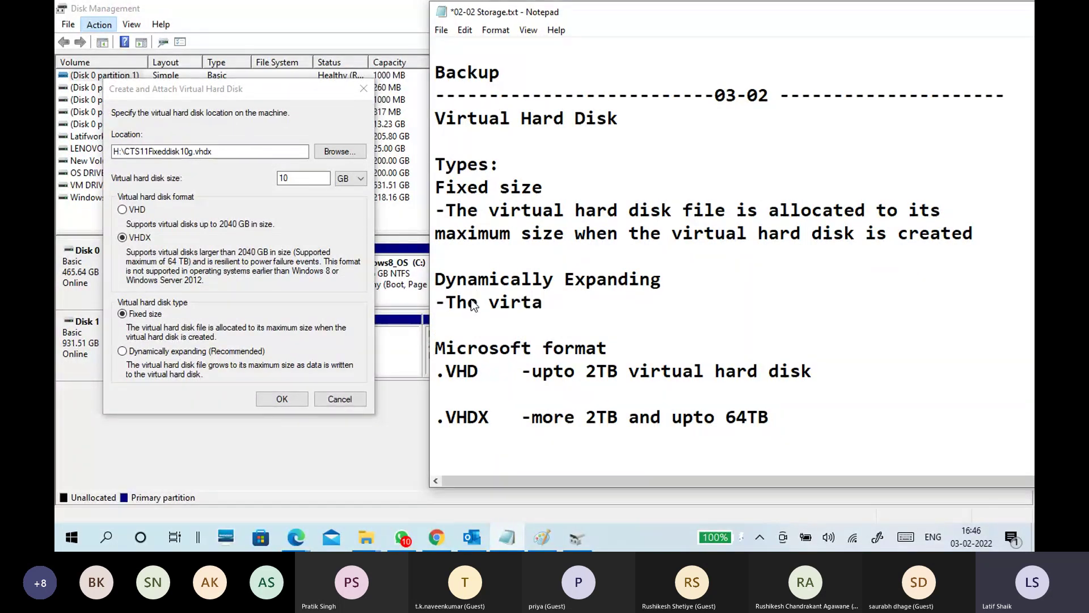
key("BackSpace")
type("ual")
key("BackSpace")
type("l hard disk ")
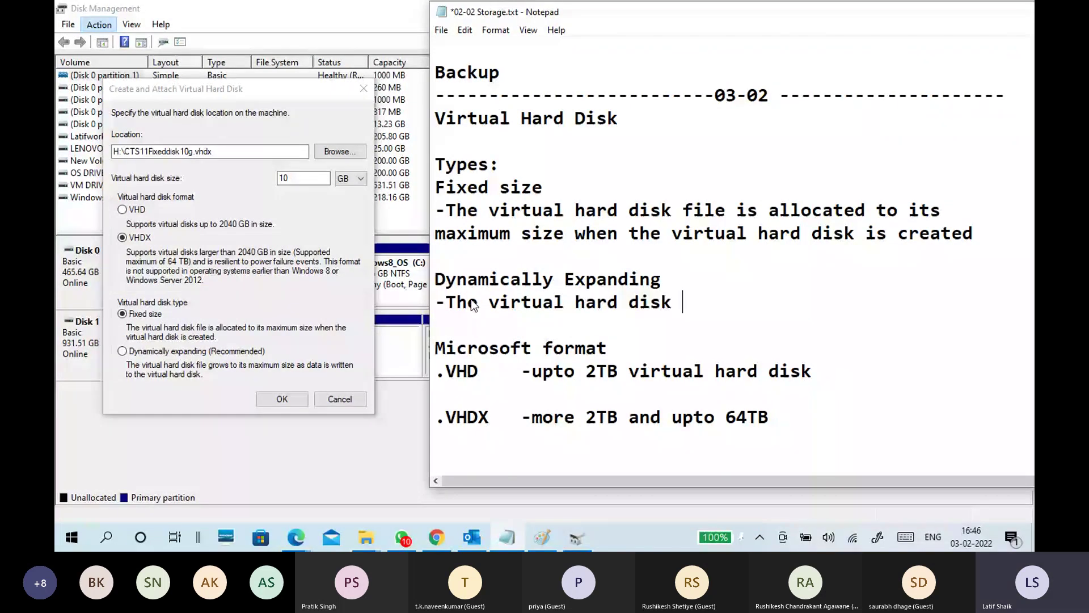
type("file grows")
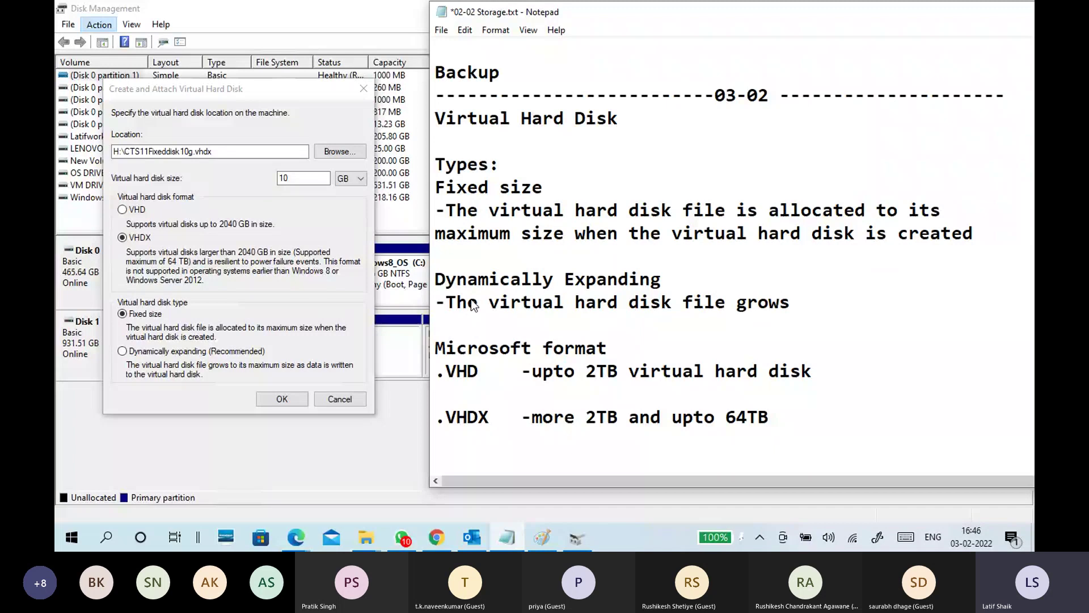
type(" to it")
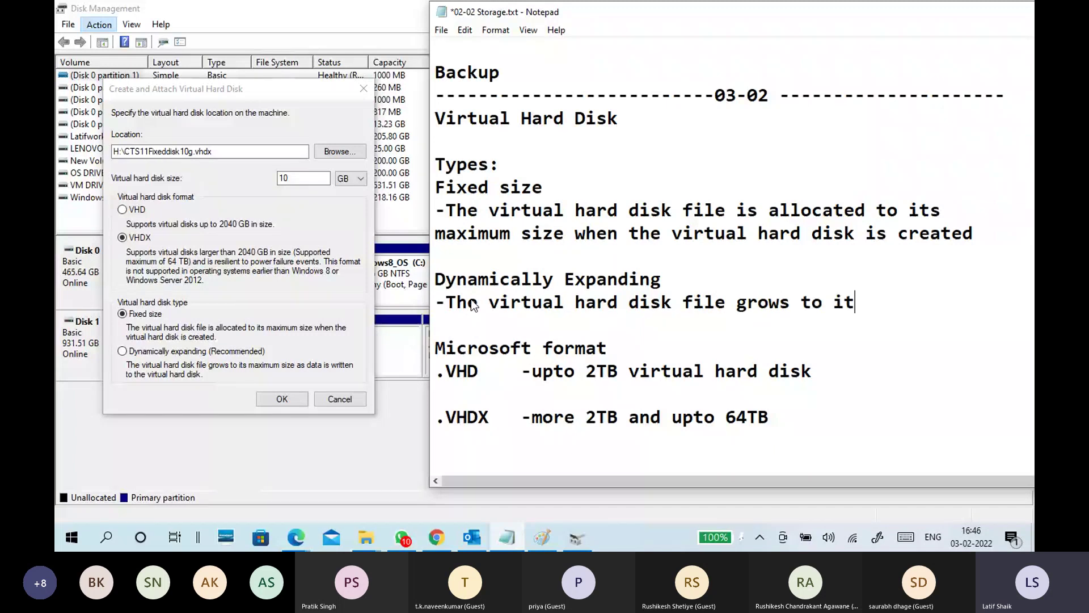
type("s man")
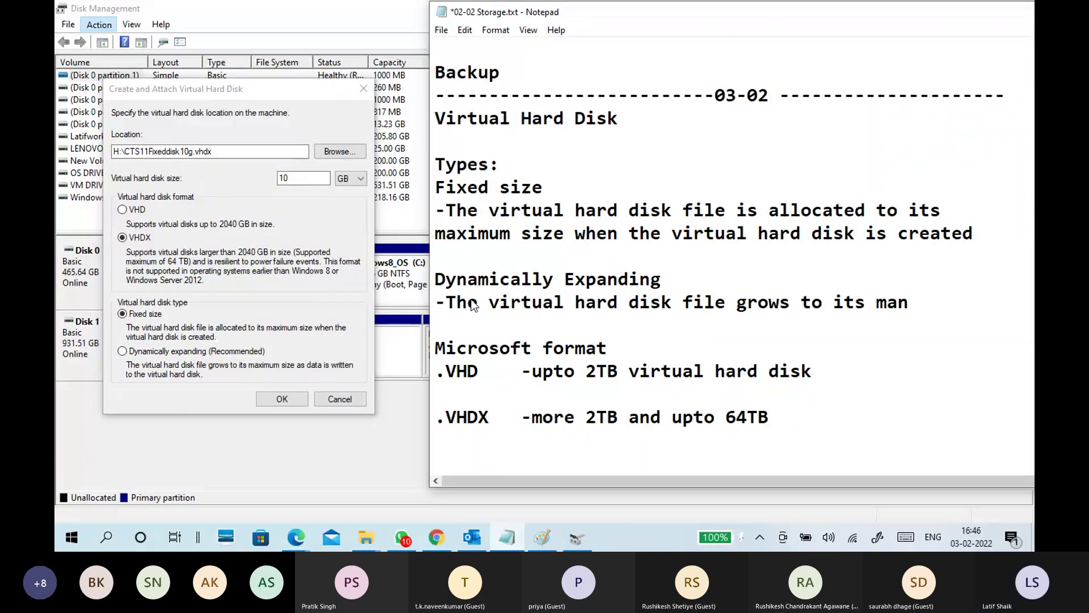
key("BackSpace")
type("ximum size")
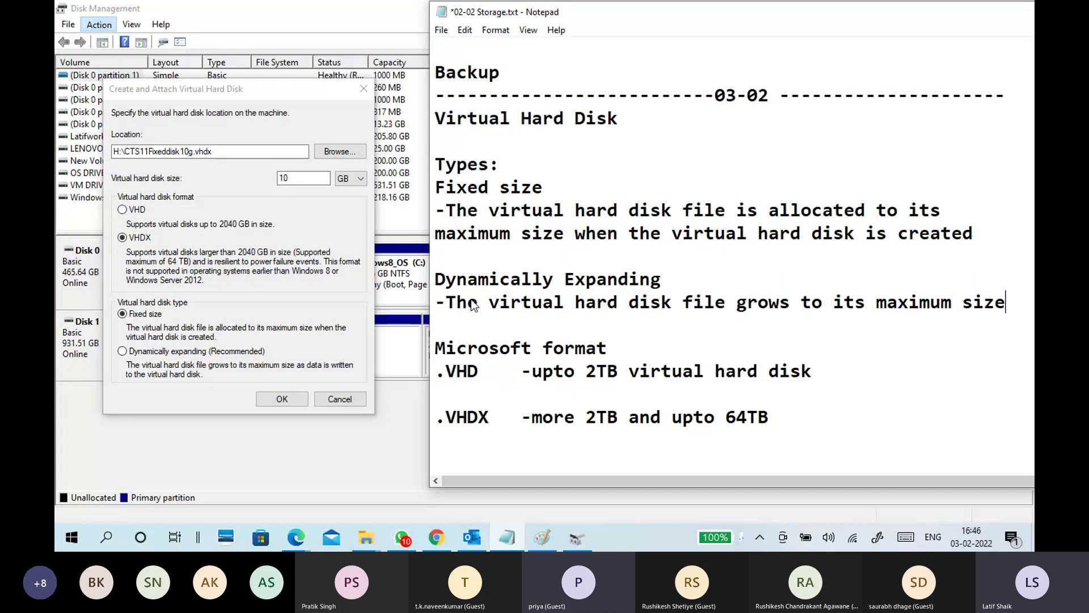
key("Return")
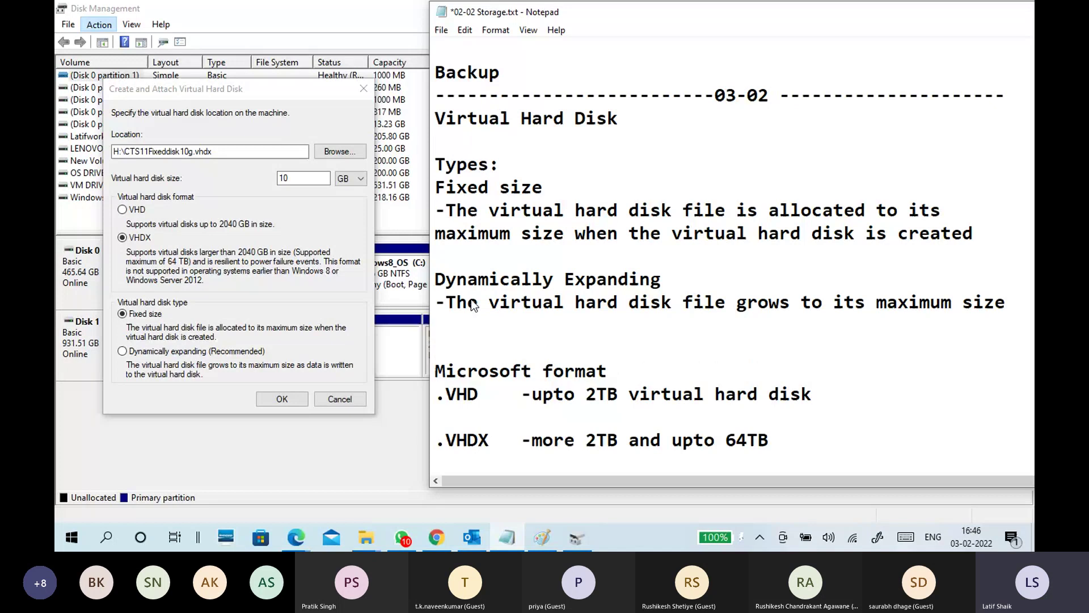
type("when the")
key("BackSpace")
key("BackSpace")
key("BackSpace")
key("BackSpace")
key("BackSpace")
key("BackSpace")
key("BackSpace")
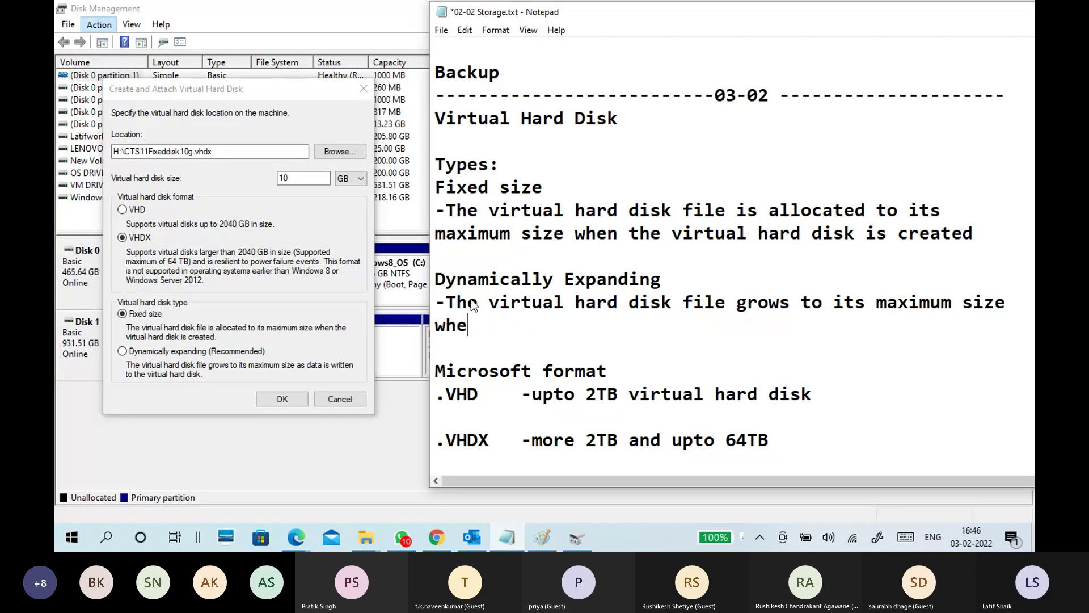
key("BackSpace")
key("BackSpace")
Step: Complete the Dynamically Expanding definition with "as data is written to the virtual hard disk"
type("a")
key("BackSpace")
type("s data is written")
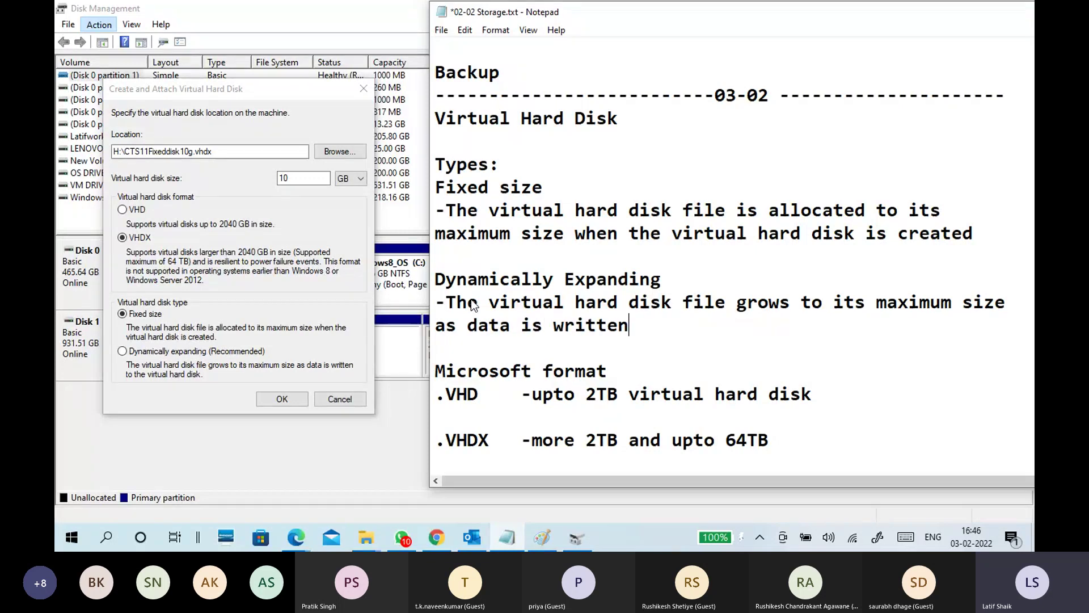
type(" to the virtual ")
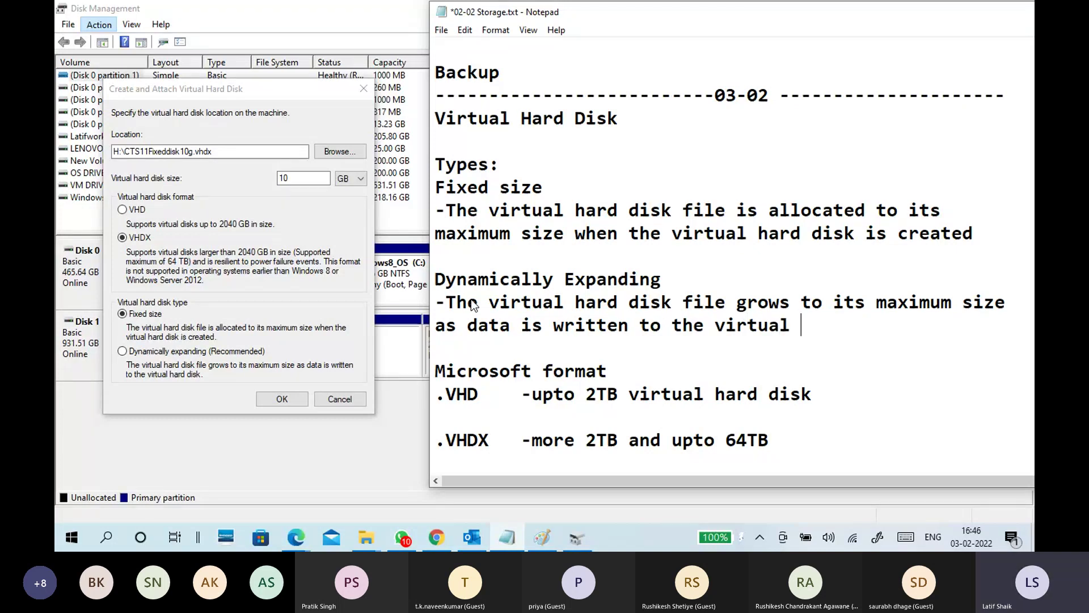
type("harddisk")
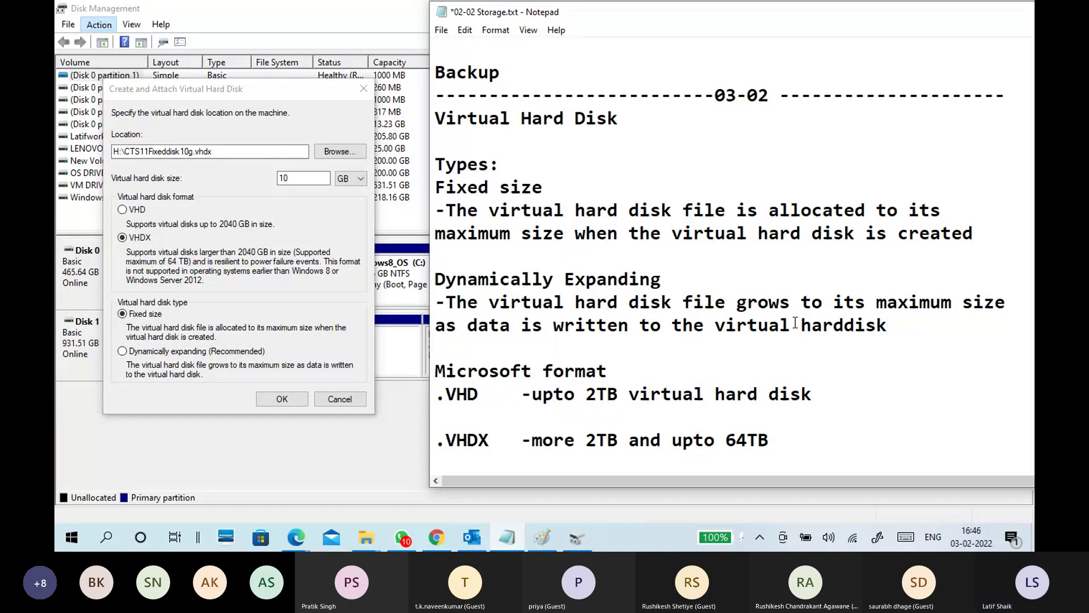
left_click(853, 328)
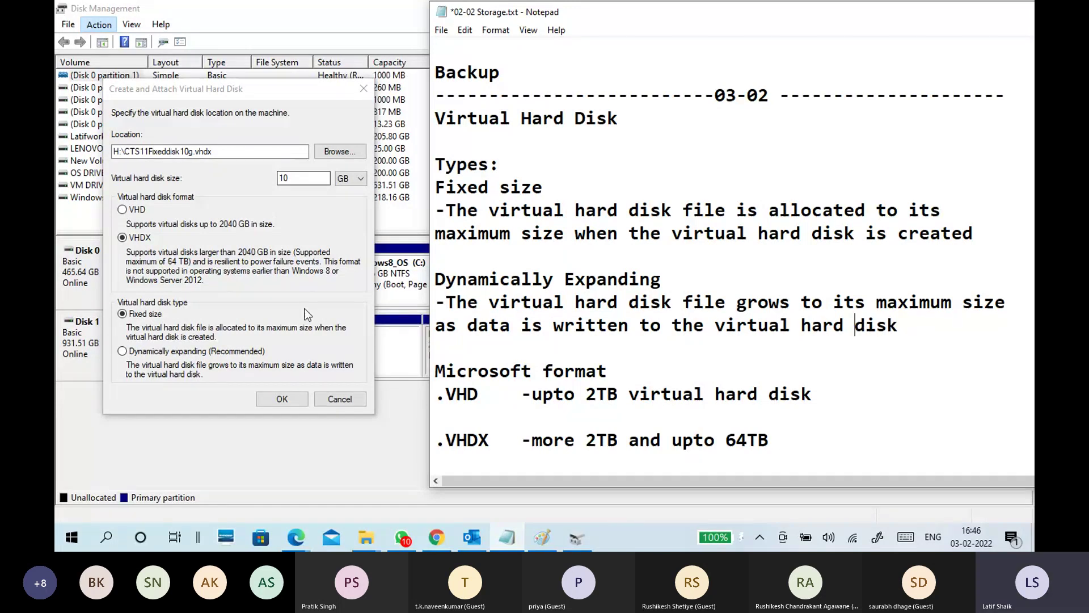
Step: Widen the notes window and highlight the Fixed size definition to review when its space is allocated
left_click_drag(431, 310, 268, 309)
left_click_drag(275, 188, 839, 233)
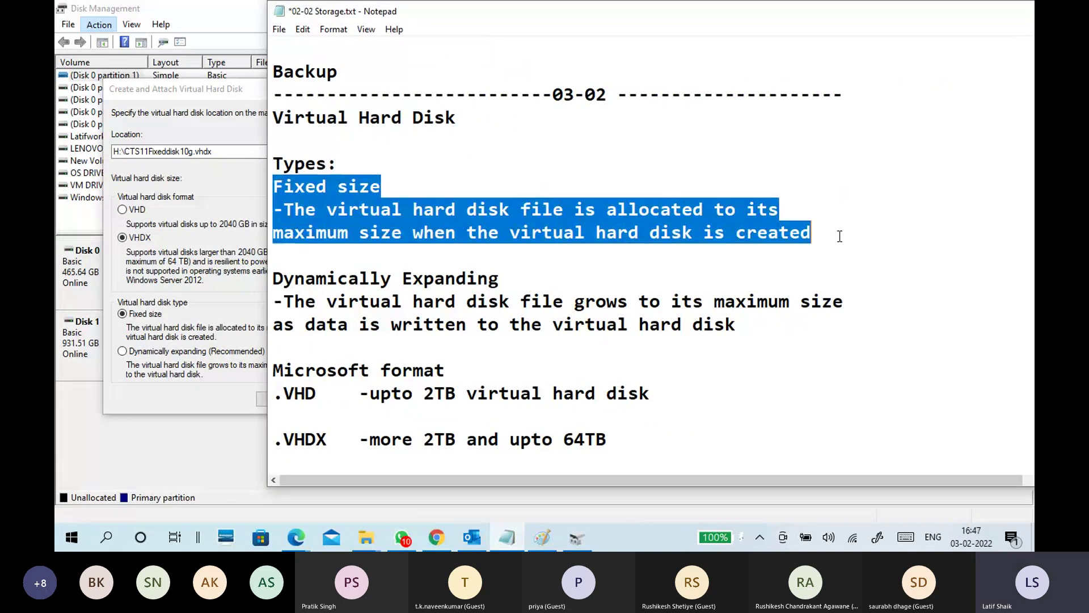
left_click(415, 235)
left_click_drag(415, 234, 827, 235)
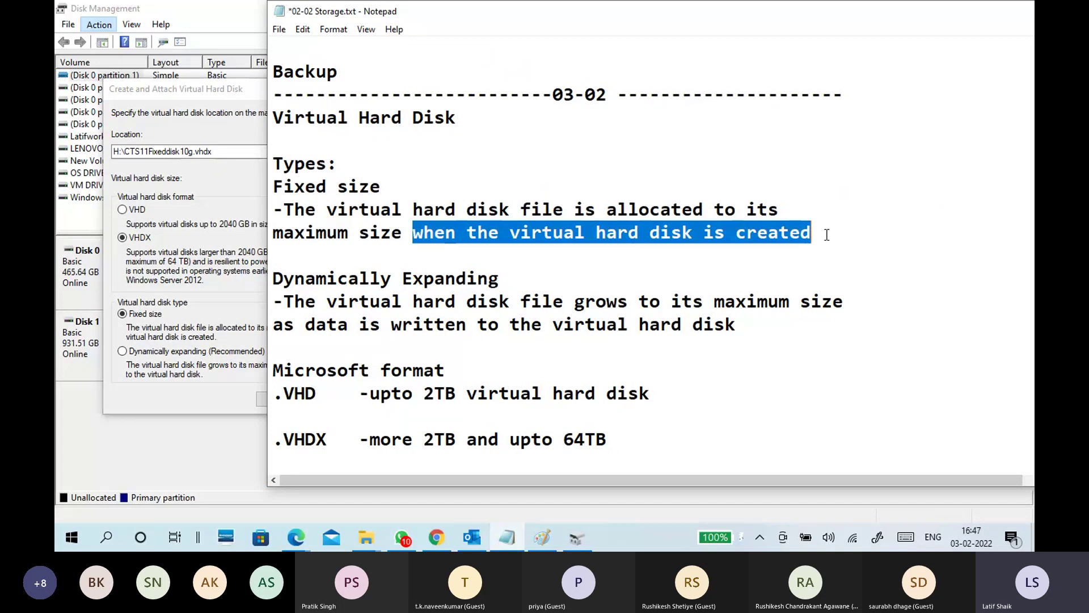
left_click_drag(284, 209, 334, 223)
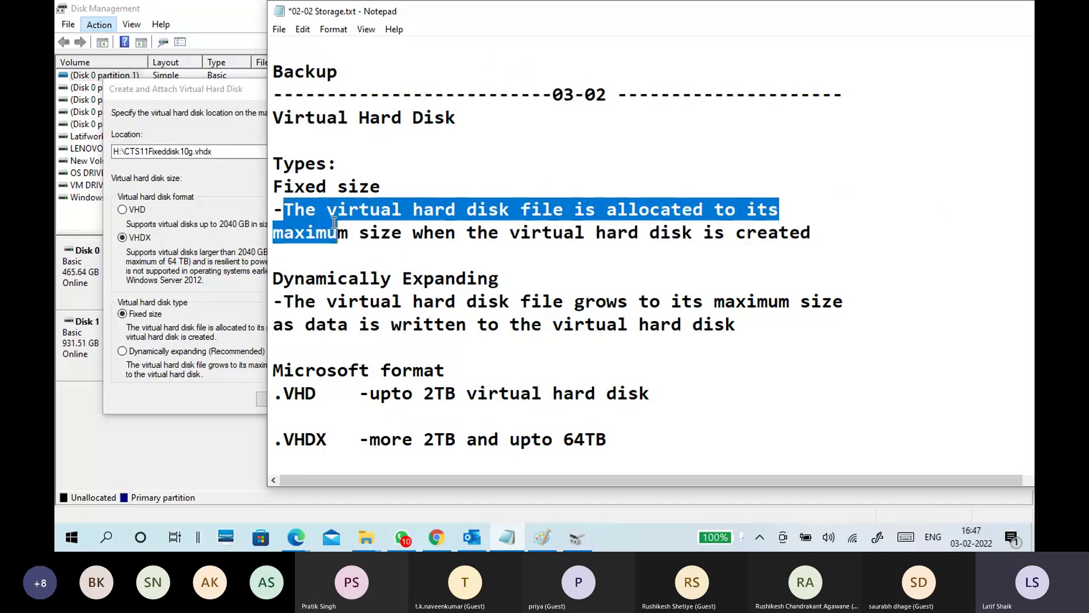
left_click(403, 233)
Step: Return to the virtual hard disk dialog, keep the Fixed size type and create the 10 GB VHDX disk
left_click(217, 95)
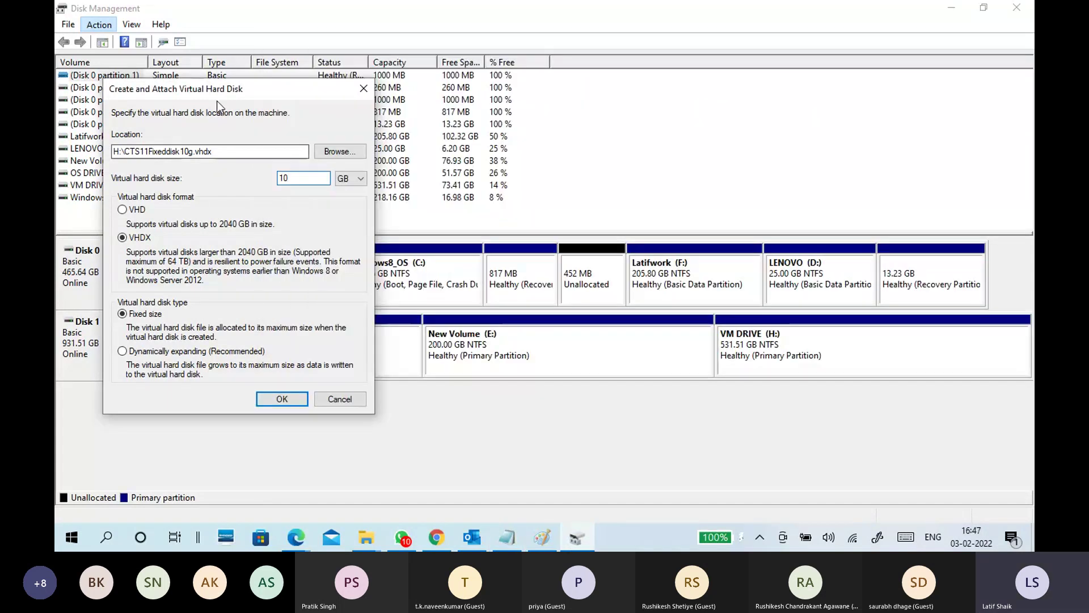
left_click_drag(217, 94, 469, 91)
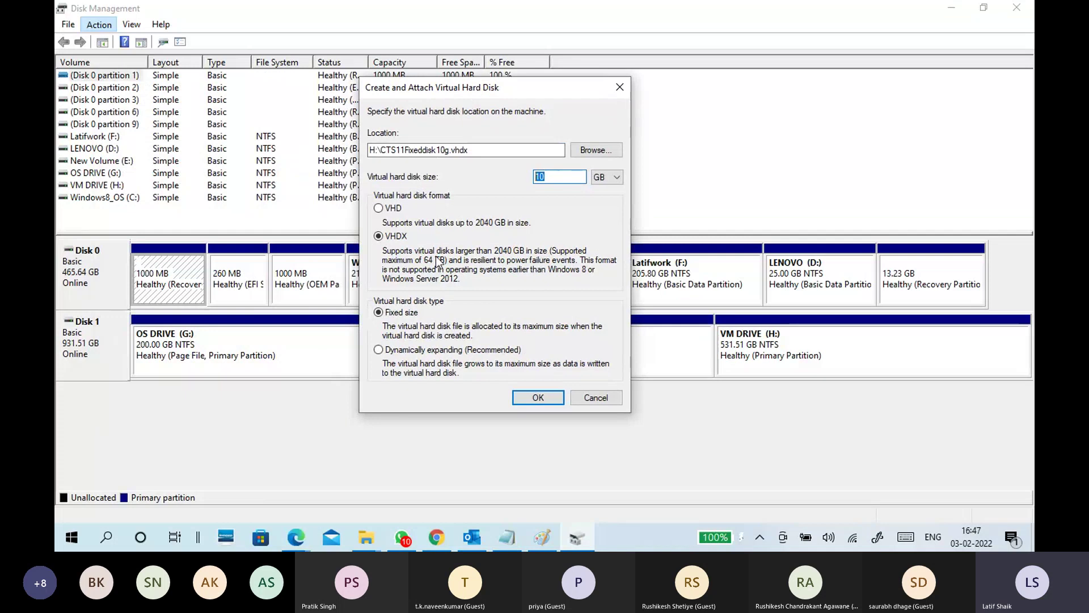
left_click(416, 315)
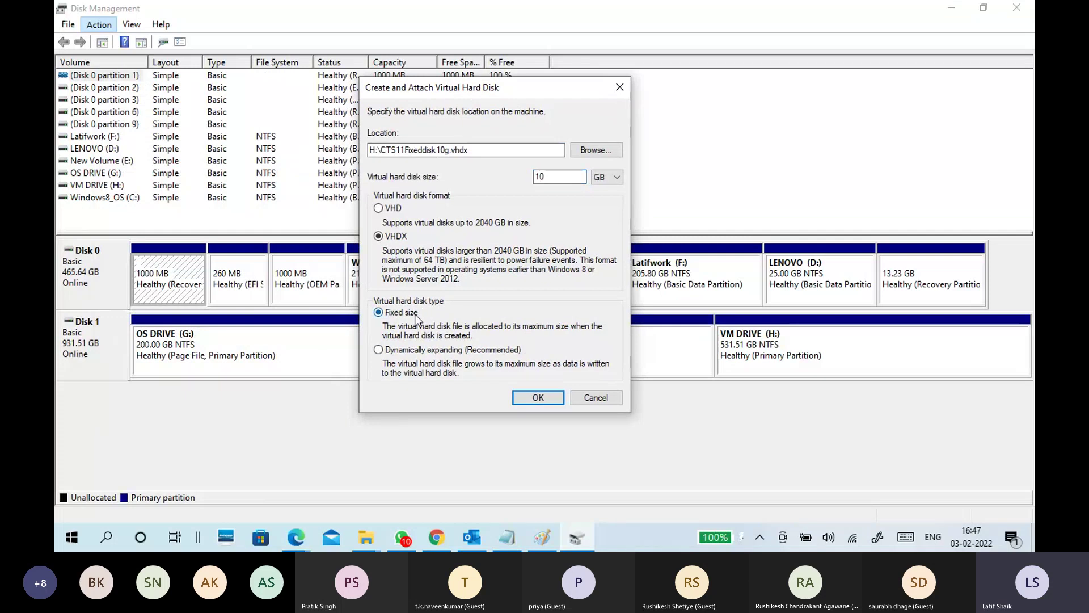
left_click(538, 397)
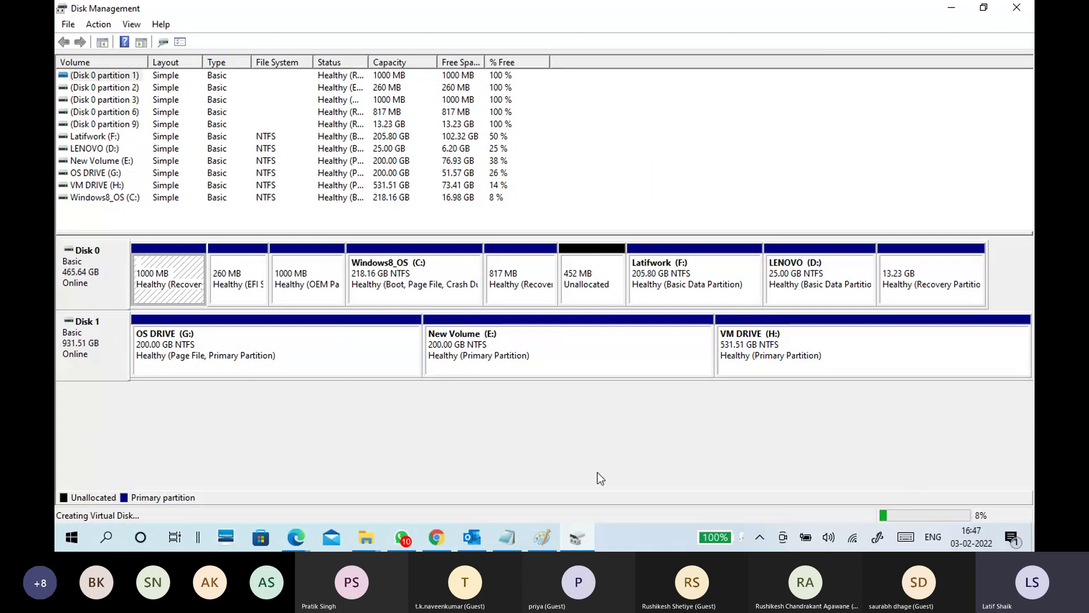
Step: Switch to File Explorer's VM DRIVE (H:) and select CTS11Fixeddisk10g.vhdx to check its file size
left_click(366, 538)
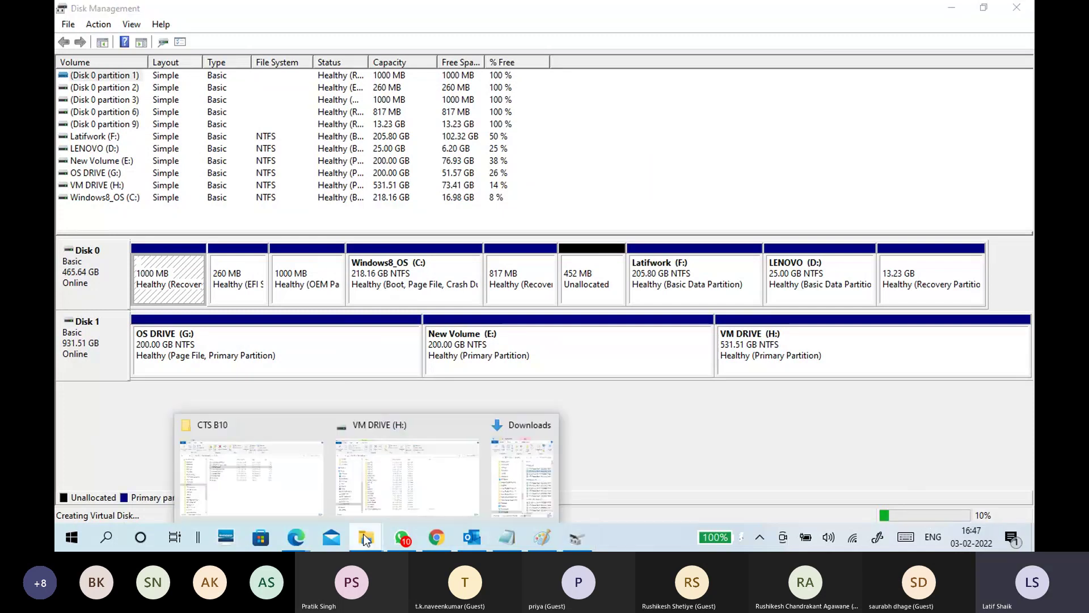
left_click(352, 502)
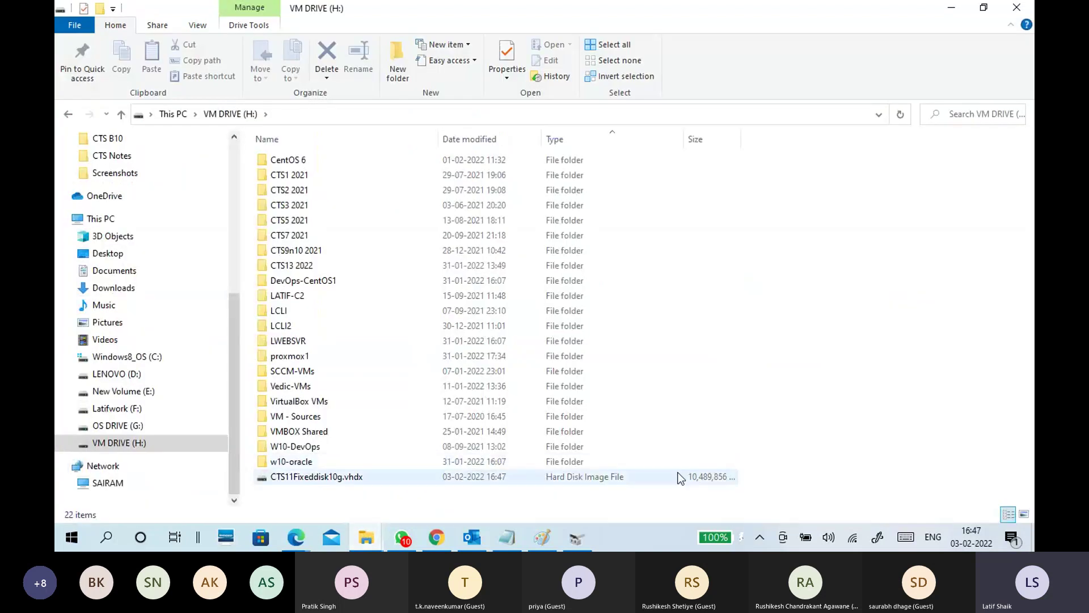
left_click(391, 479)
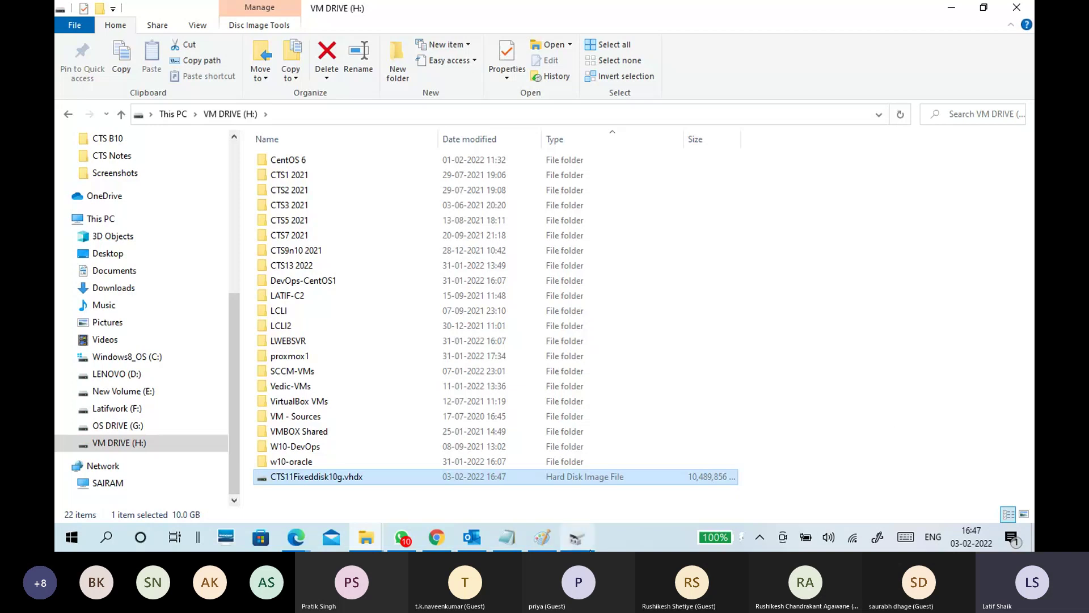
Step: Switch back to the Notepad notes, insert blank lines below the Virtual Hard Disk heading and write "-store" there
left_click(518, 535)
left_click(398, 135)
key("Return")
key("Return")
key("Return")
key("Return")
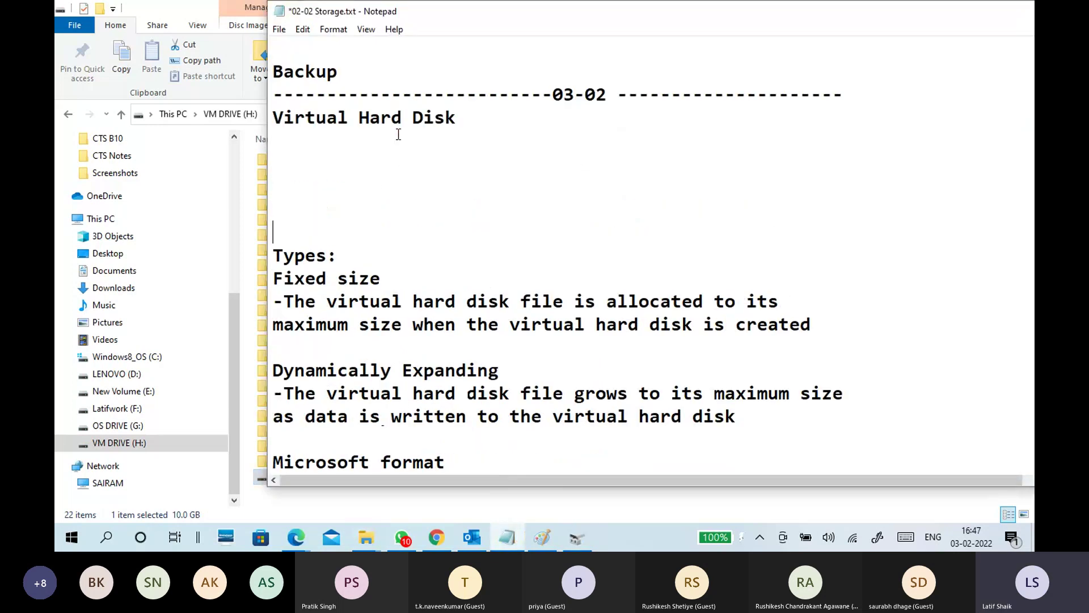
key("Up")
key("Up")
key("Up")
key("Up")
type("-store")
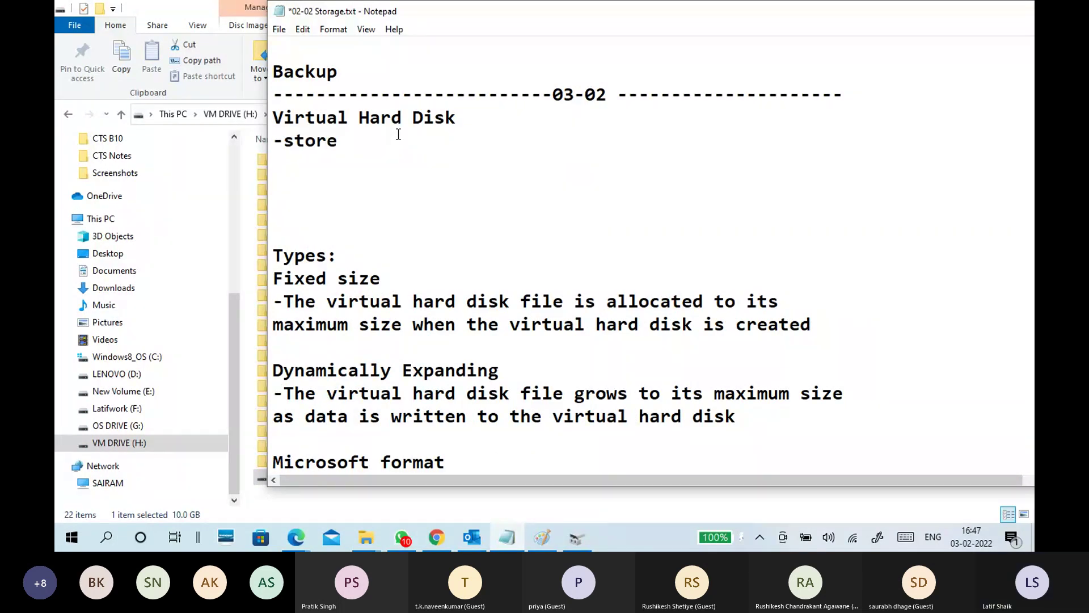
Step: Expand the point under Virtual Hard Disk to read "-we can store data"
key("Left")
key("Left")
key("Left")
key("Left")
key("Left")
key("Left")
type("we ca")
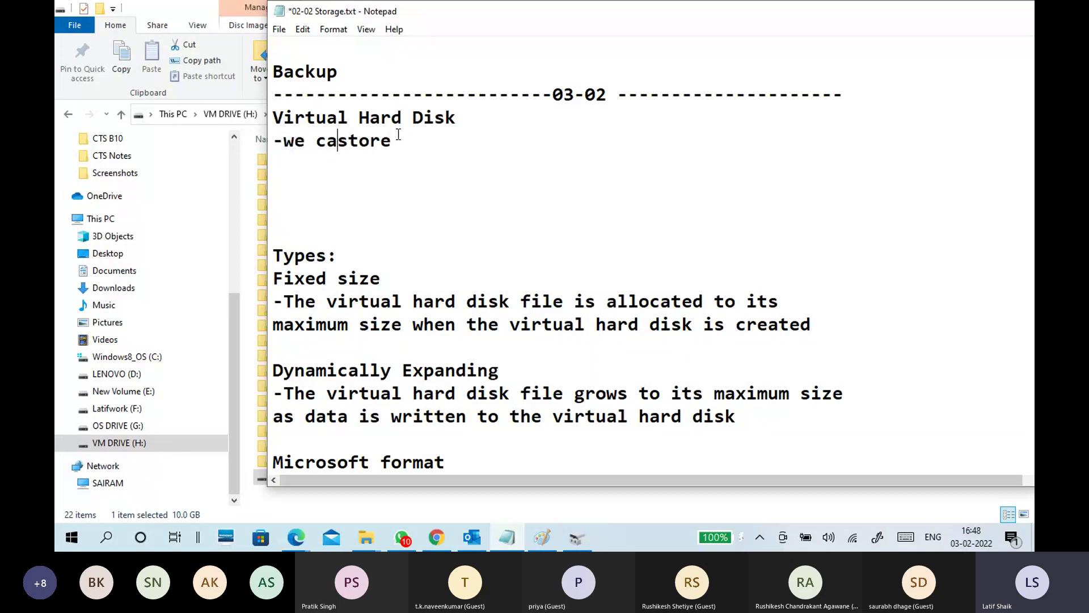
type("n")
key("Right")
key("Right")
key("Right")
key("Right")
key("Right")
key("Right")
type("data ")
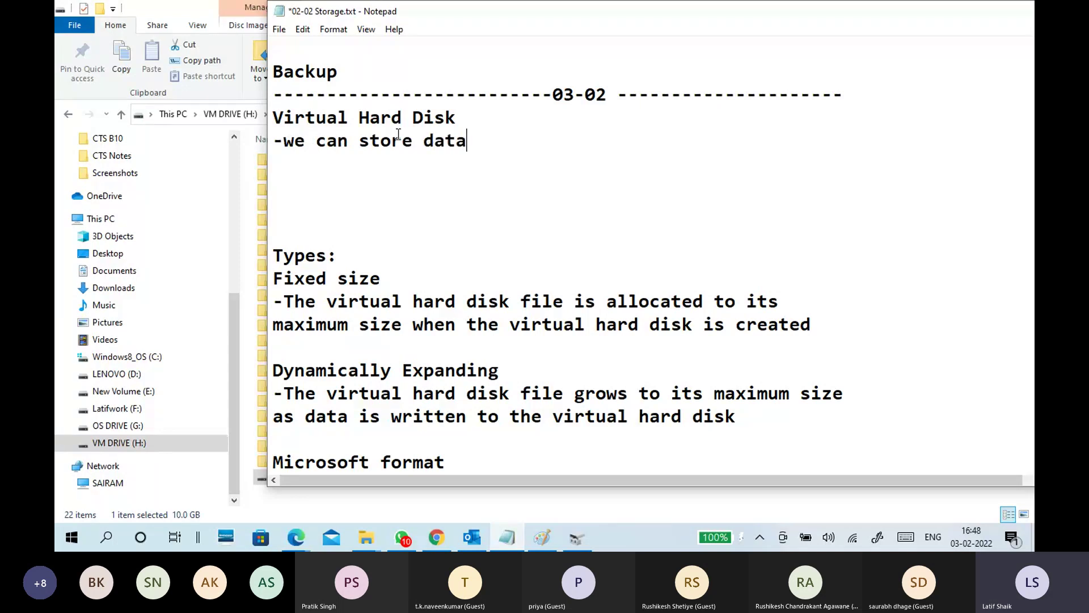
Step: Extend the storage point under Virtual Hard Disk with "or os / application"
type("or ap")
key("BackSpace")
key("BackSpace")
key("BackSpace")
key("BackSpace")
key("BackSpace")
type("or os / application")
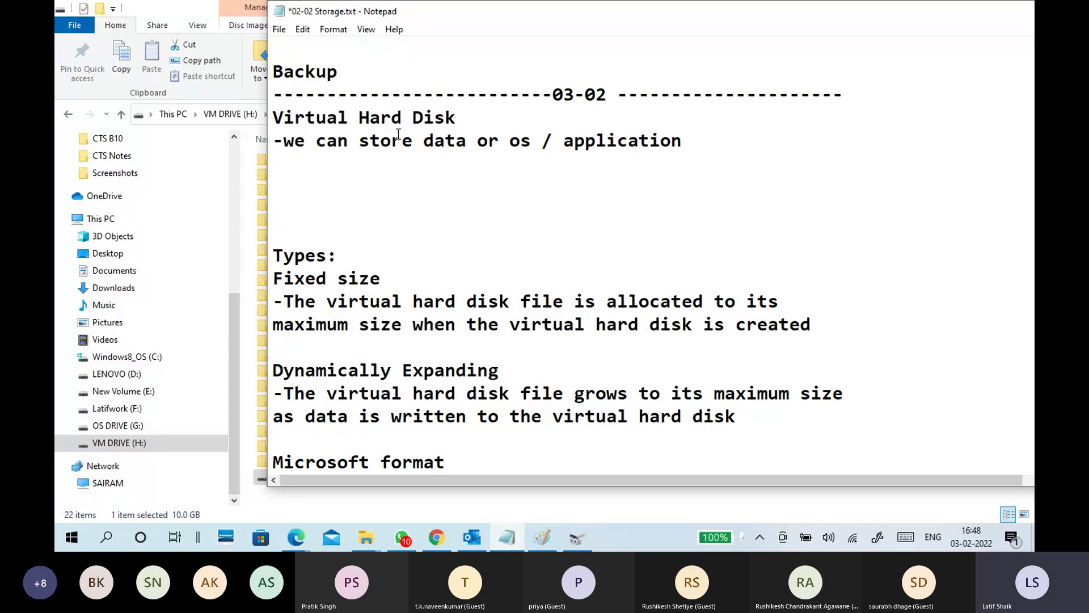
Step: Extend the storage point under Virtual Hard Disk with "in virtual hard disk like we store in physical hard disk"
type(" in virtual hard disk like we sto")
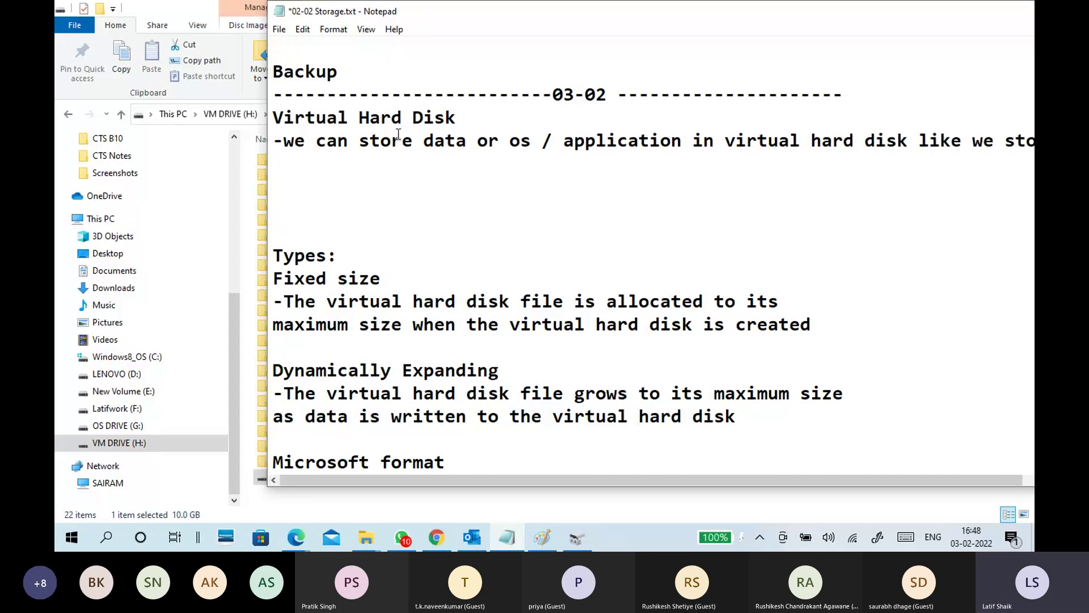
type("re in ph")
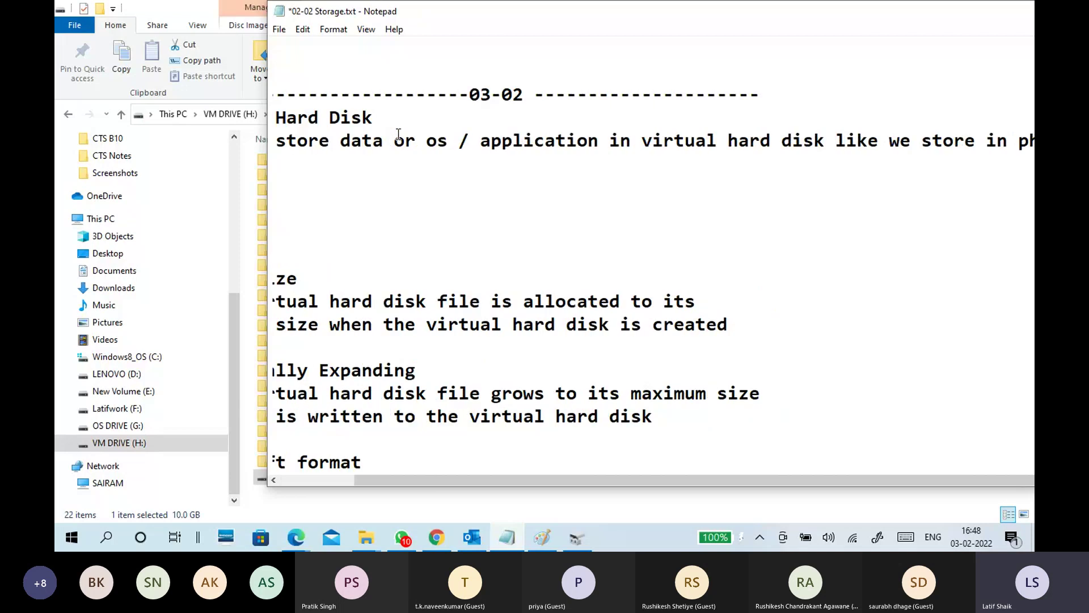
type("ysical")
left_click_drag(455, 25, 336, 22)
type("hard hid")
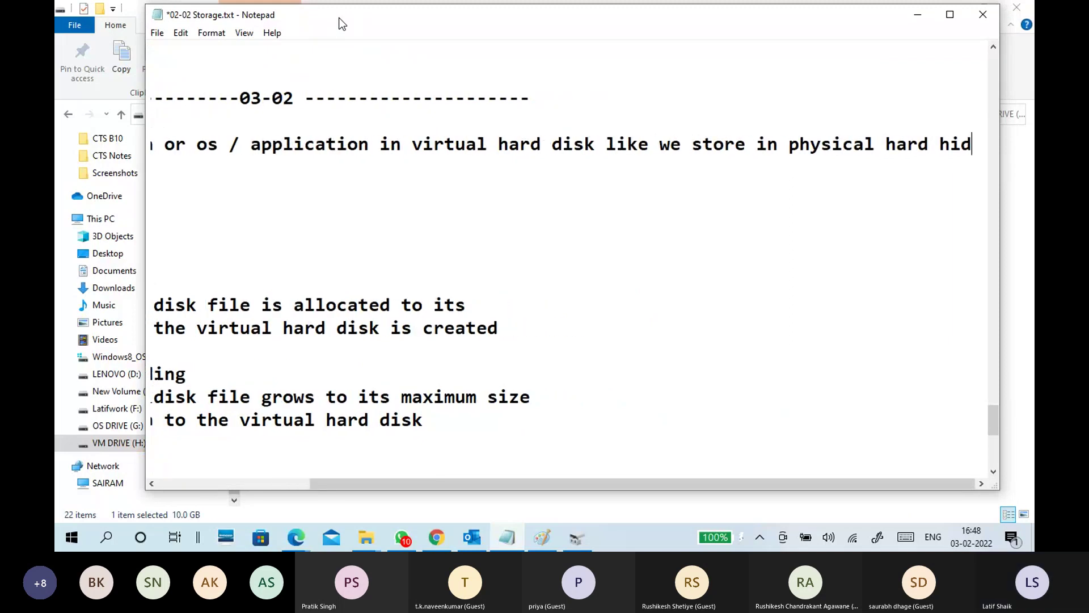
key("Home")
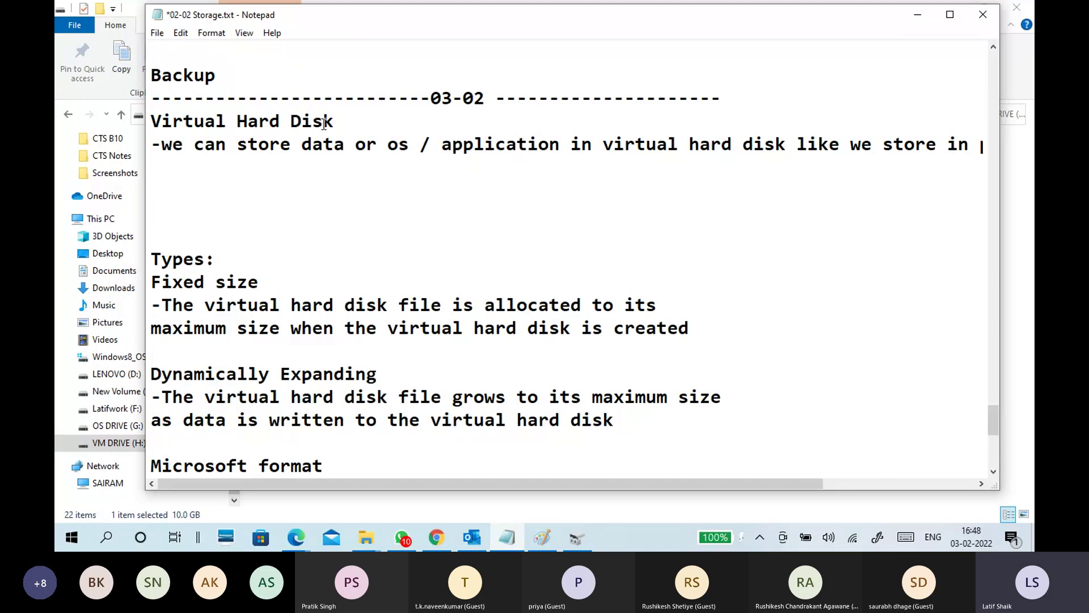
left_click_drag(427, 485, 781, 410)
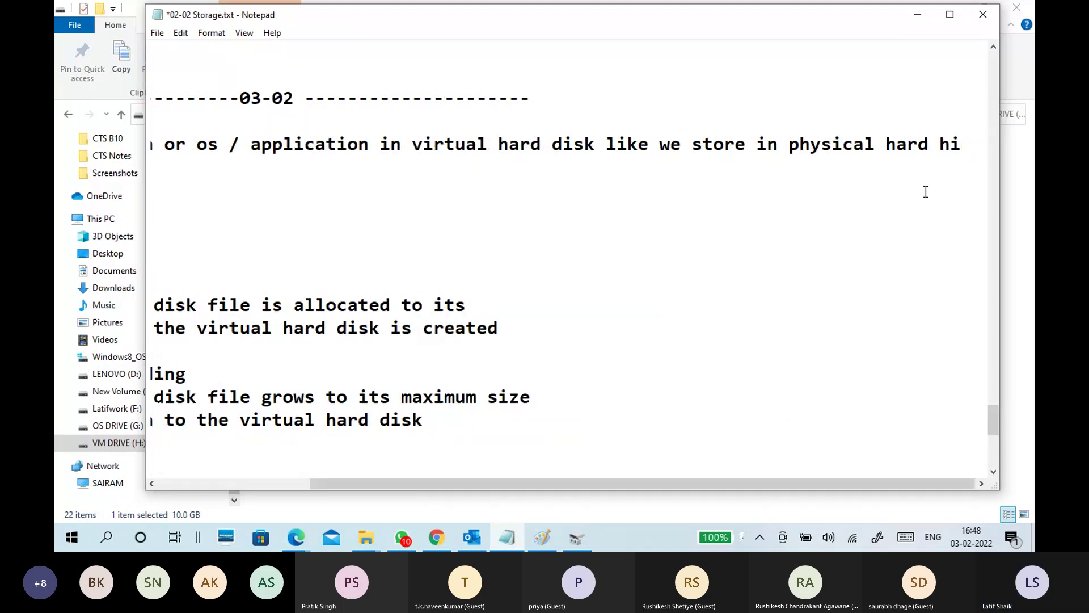
double_click(947, 144)
type("dis")
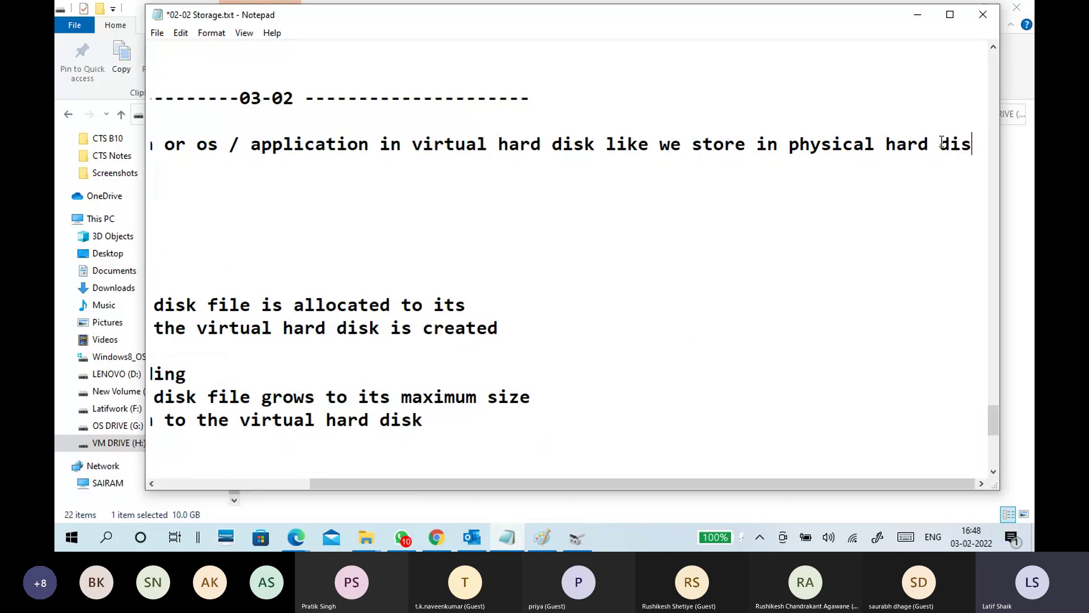
Step: Add a second point under Virtual Hard Disk reading "-virtual hard disk is file in physical storage location"
key("Return")
type("-")
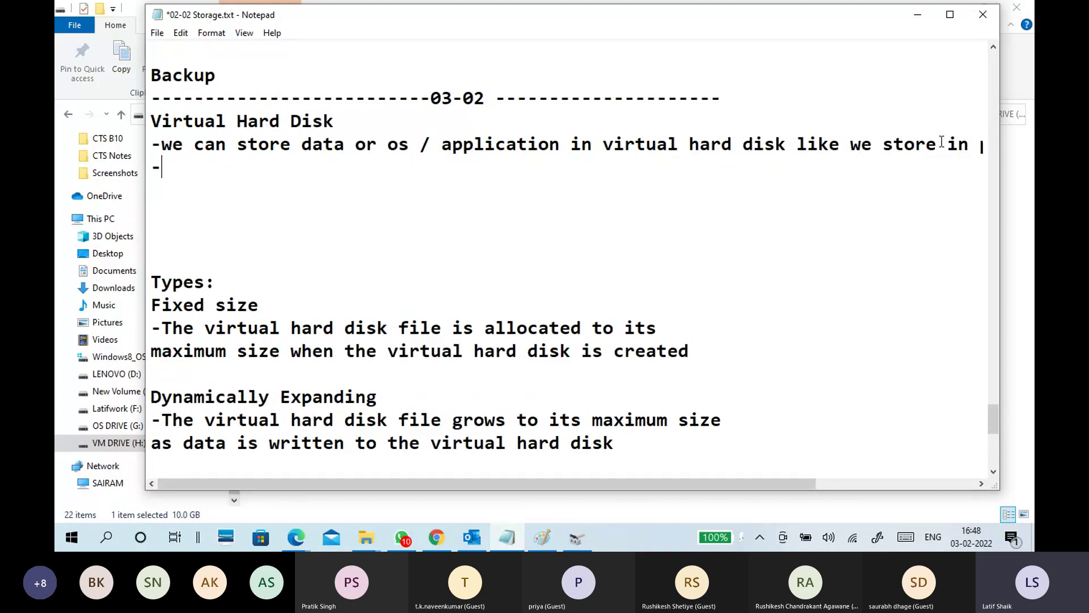
type("virtua")
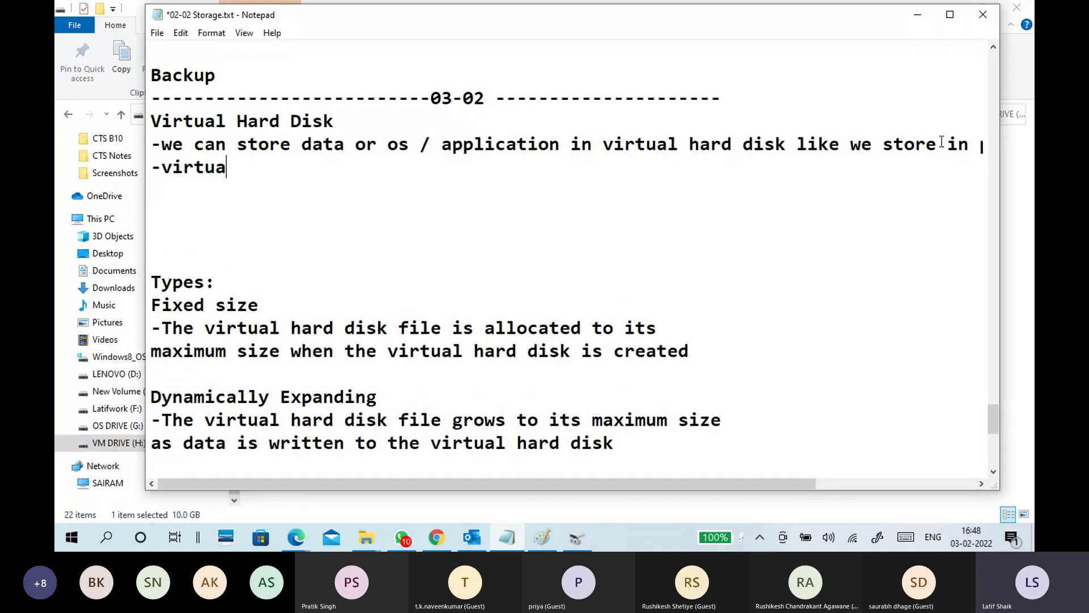
type("l hard disk is file in ")
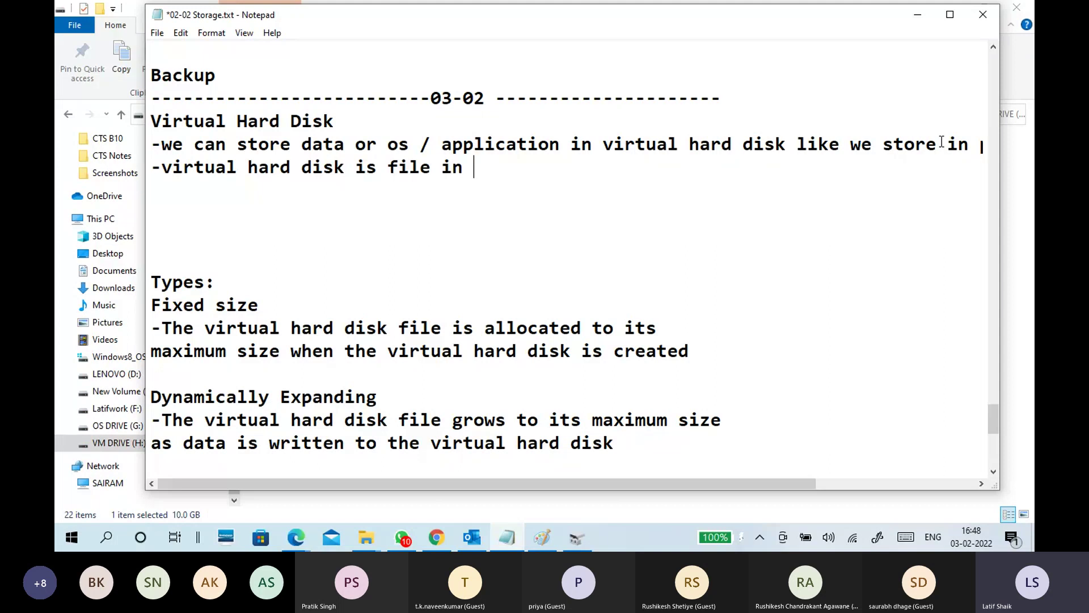
type("p")
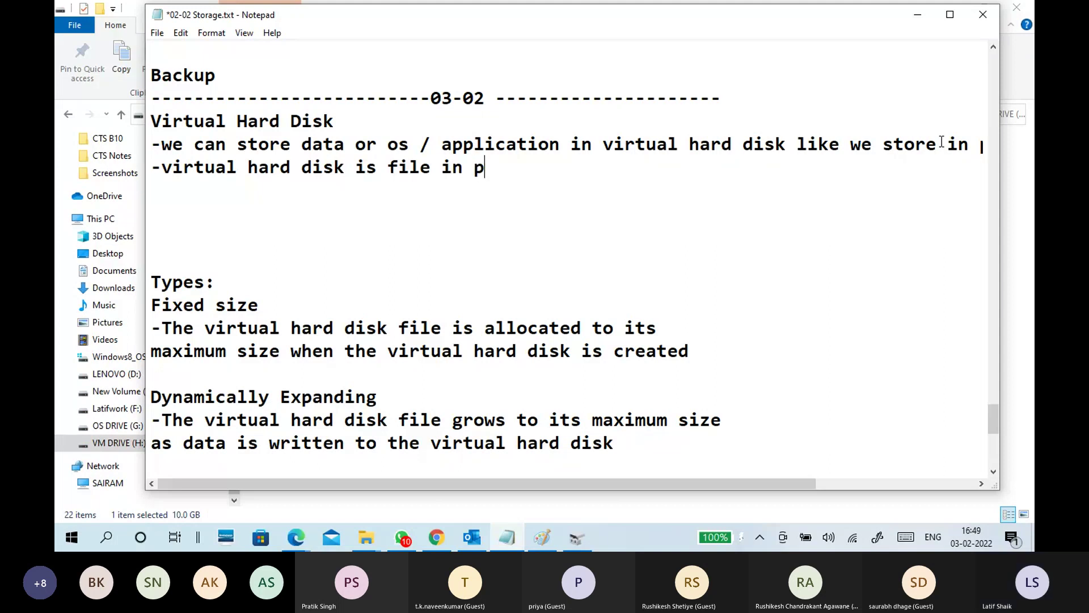
type("hy")
type("sical l")
type("oc")
key("BackSpace")
key("BackSpace")
key("BackSpace")
type("st")
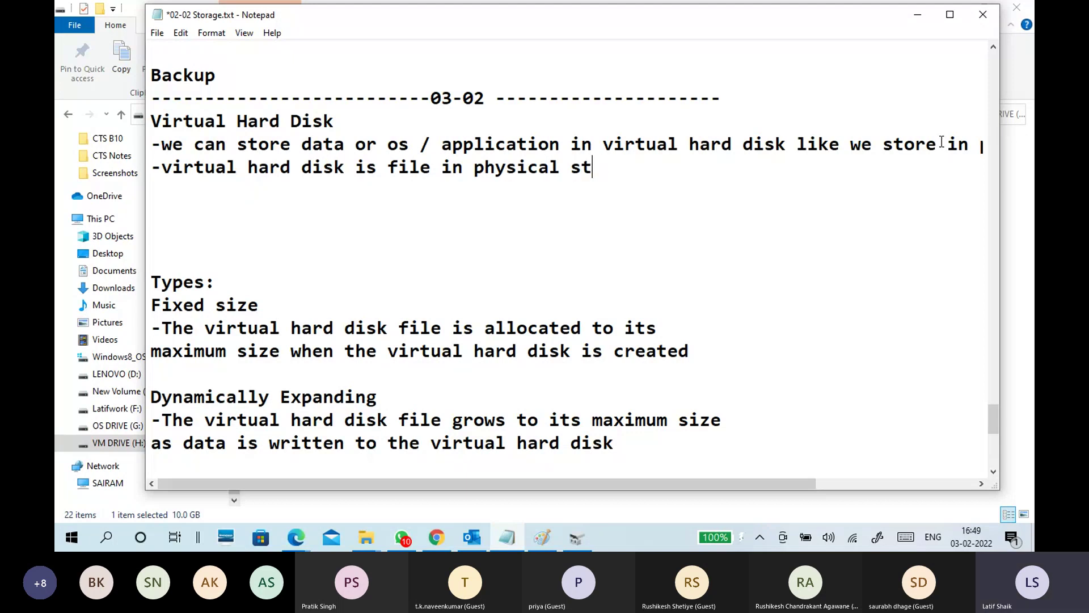
type("orage loc")
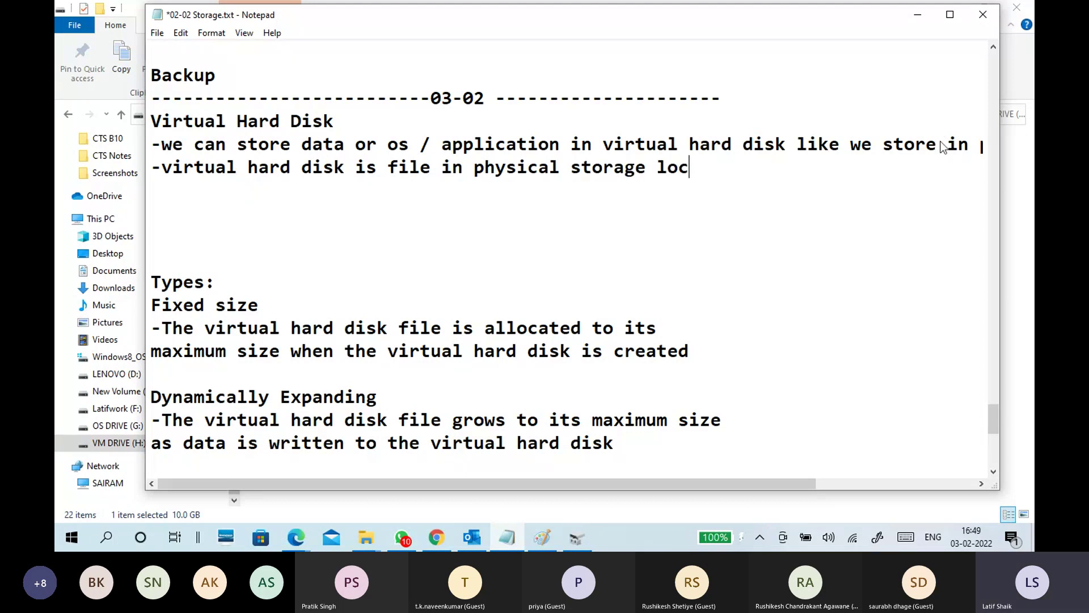
type("ation")
key("Return")
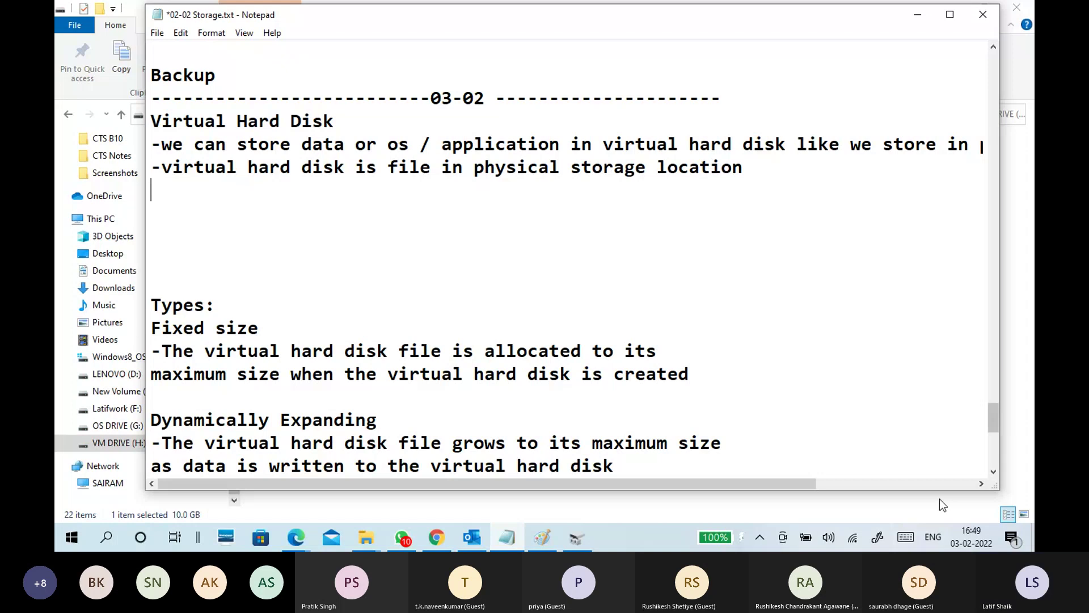
Step: Switch to the VM DRIVE (H:) window in File Explorer and select CTS11Fixeddisk10g.vhdx
left_click(360, 530)
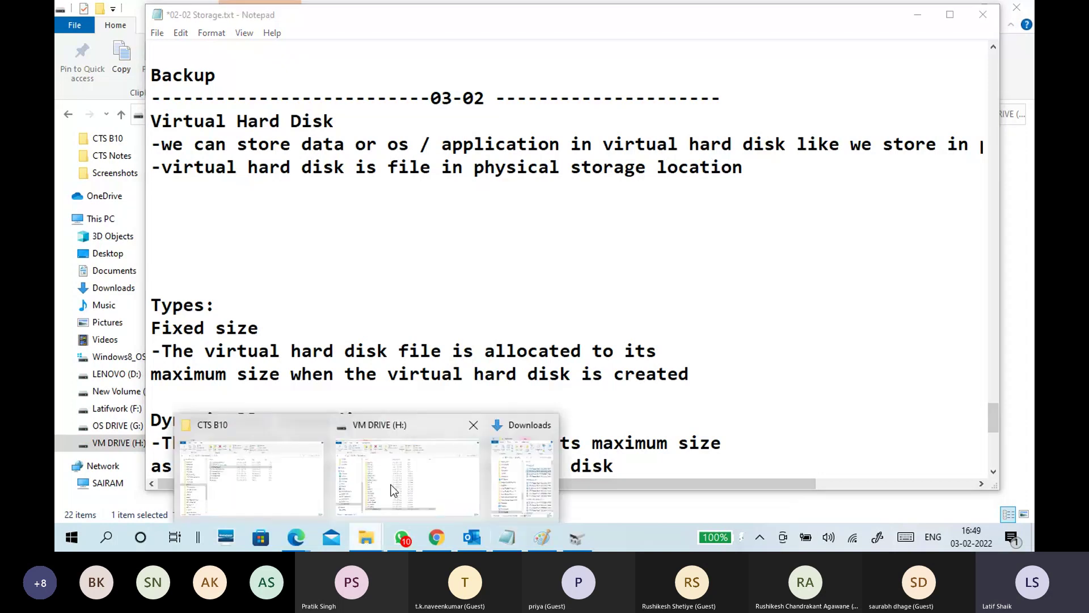
left_click(390, 411)
left_click(335, 489)
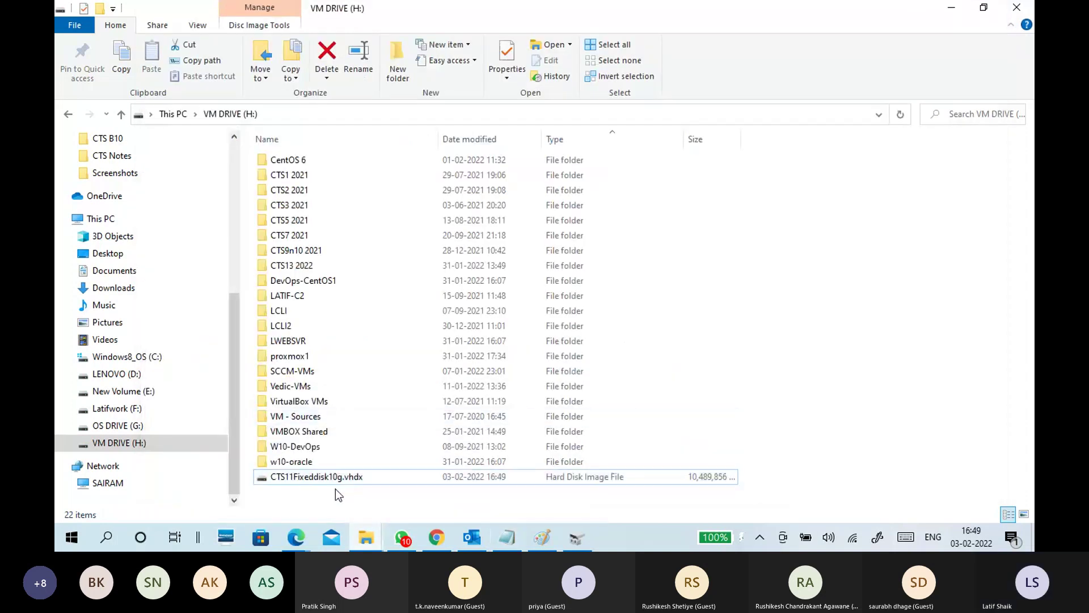
left_click(339, 484)
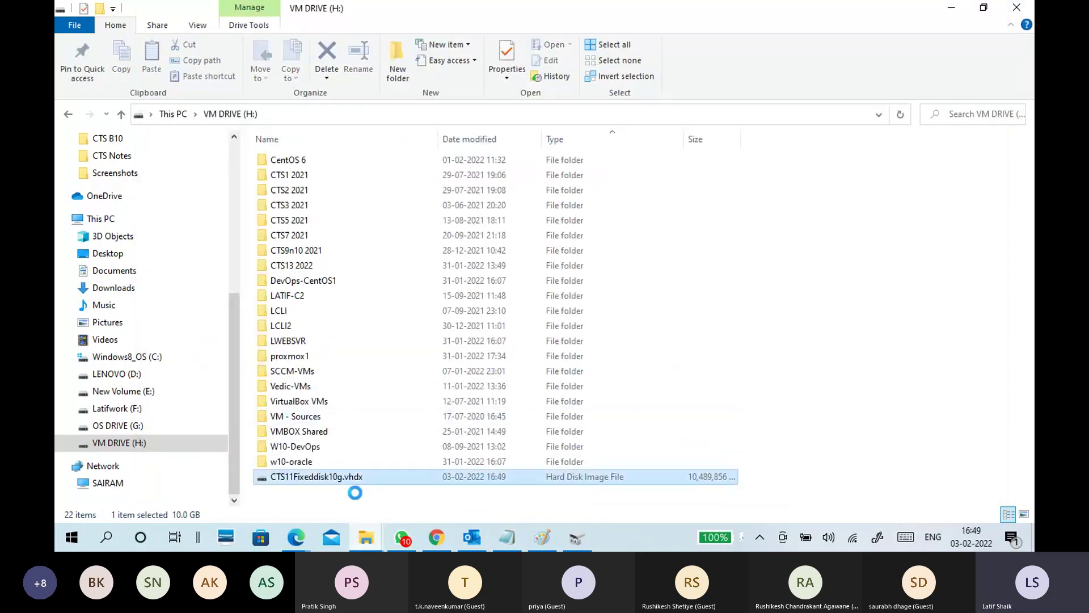
Step: Open OS DRIVE (G:) and select the oepe-wls-indigo-installer .bin file as an example of an ordinary file
left_click(119, 425)
scroll(360, 424, "down", 3)
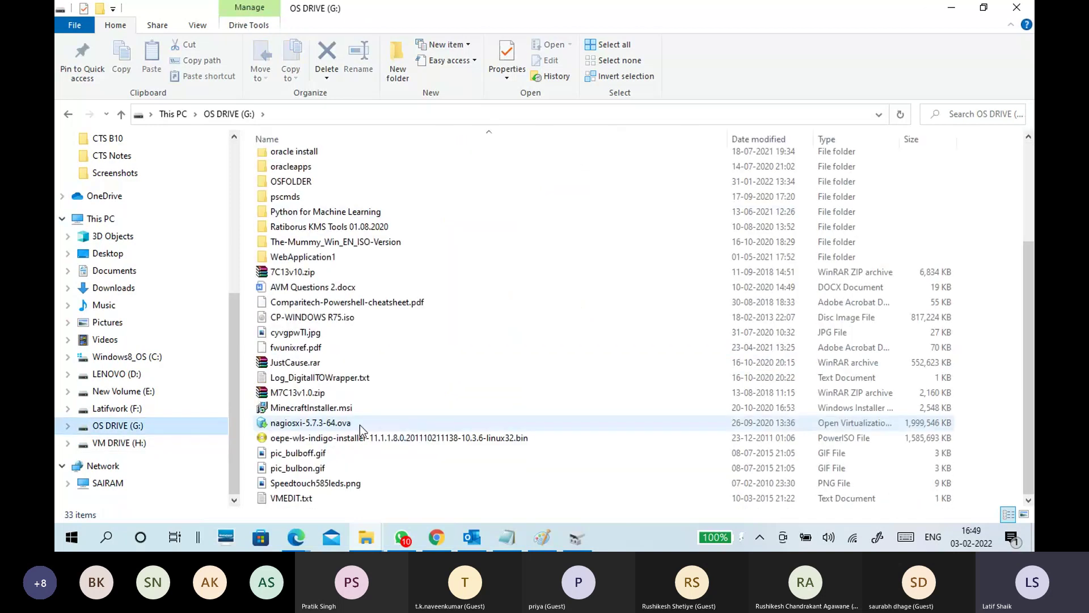
left_click(365, 437)
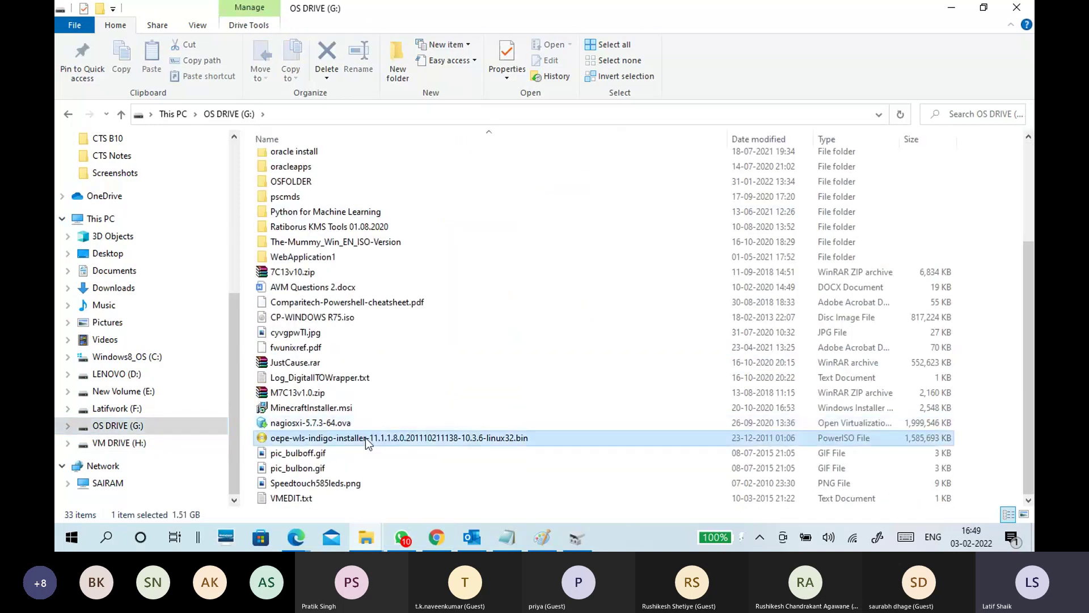
Step: Return to VM DRIVE (H:), select CTS11Fixeddisk10g.vhdx and display the drive's contents as large icons
left_click(127, 450)
left_click(358, 478)
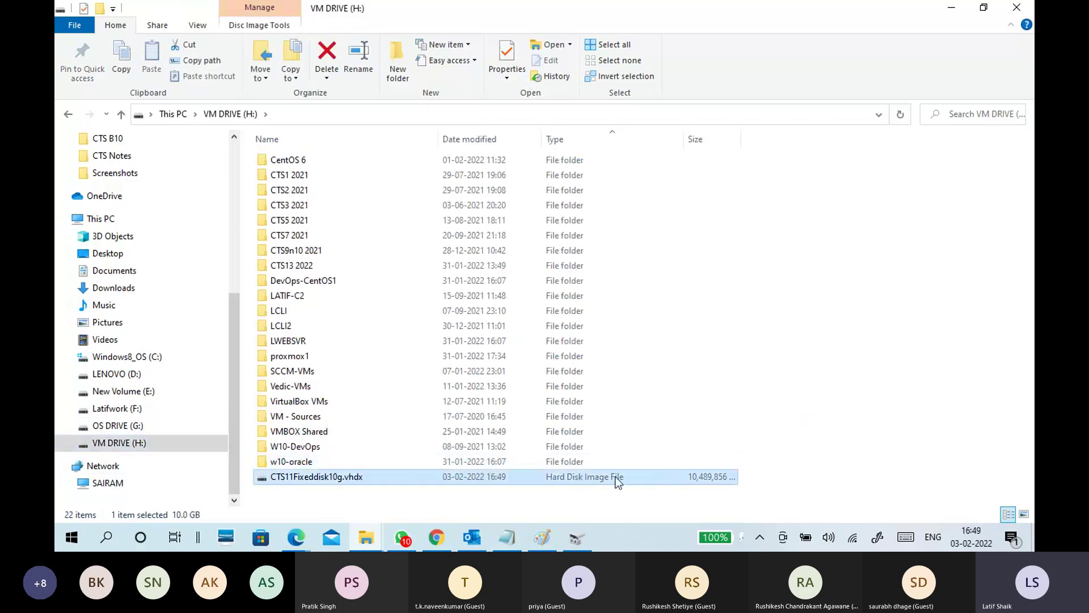
left_click(1024, 514)
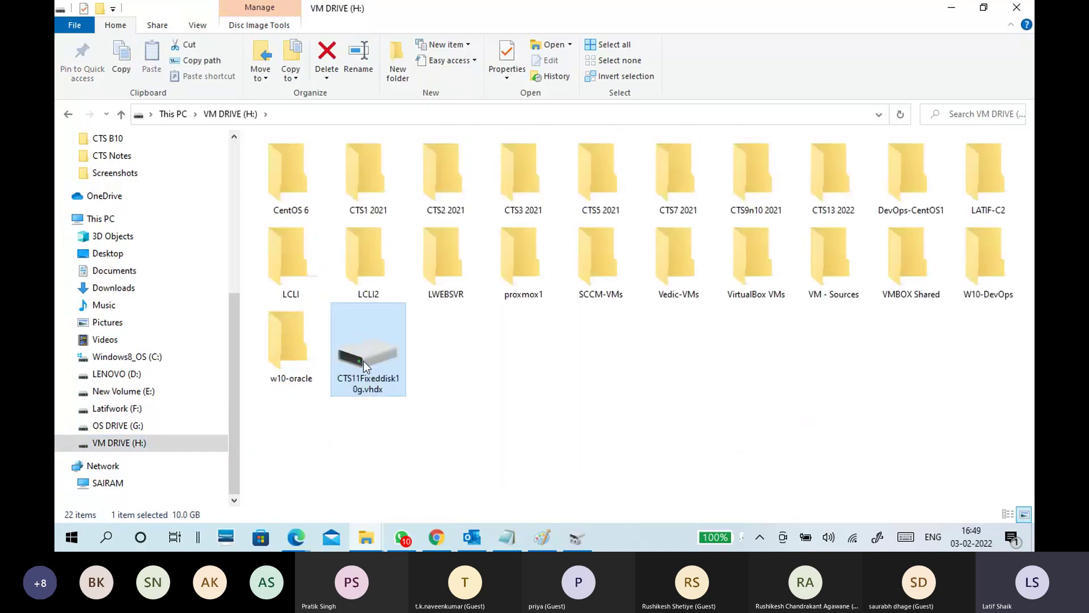
left_click(441, 386)
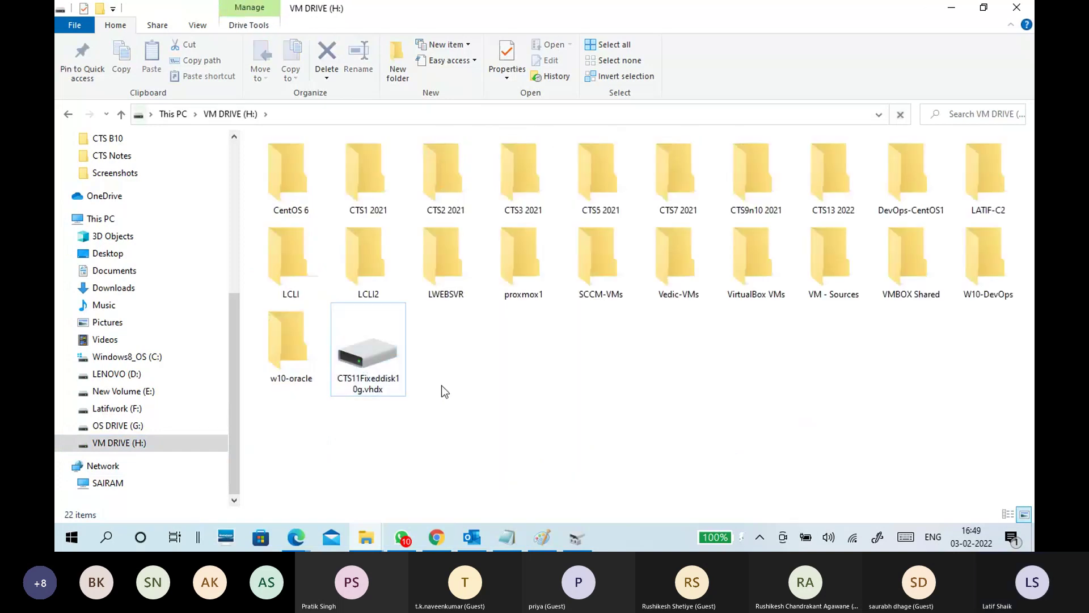
Step: Go back to the Notepad notes and start a third hyphenated point under Virtual Hard Disk
left_click(945, 8)
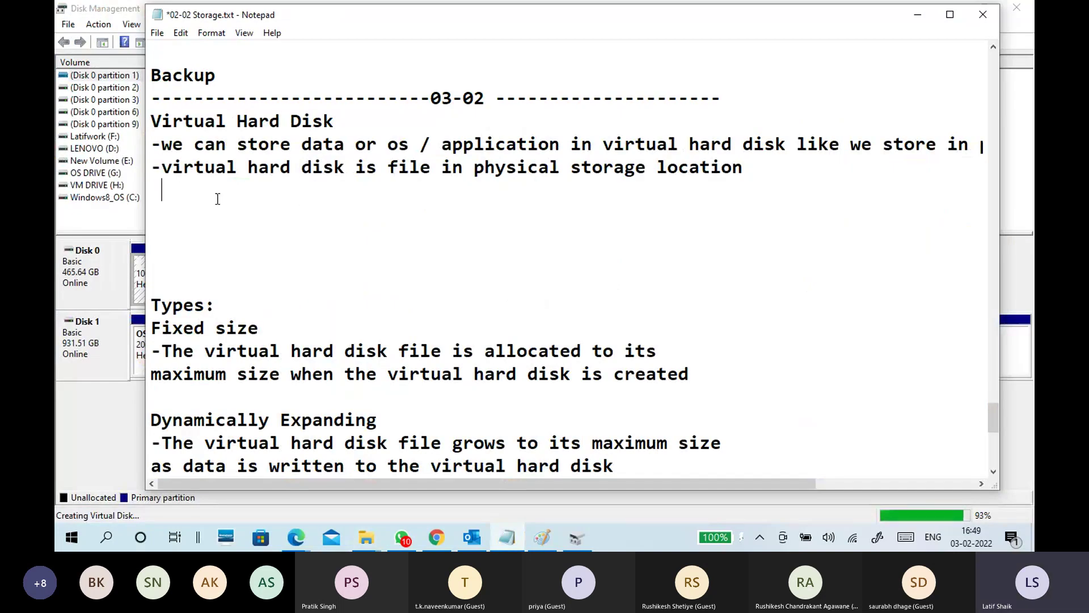
left_click(182, 200)
type("-")
type("disk")
type(" less")
type(" serv")
key("BackSpace")
type("rver")
key("BackSpace")
key("BackSpace")
key("BackSpace")
key("BackSpace")
key("BackSpace")
key("BackSpace")
key("BackSpace")
key("BackSpace")
key("BackSpace")
key("BackSpace")
key("BackSpace")
key("BackSpace")
key("BackSpace")
key("BackSpace")
key("BackSpace")
key("BackSpace")
Step: Write the third point under Virtual Hard Disk as "we use it for Virtal Machines"
type("we use it")
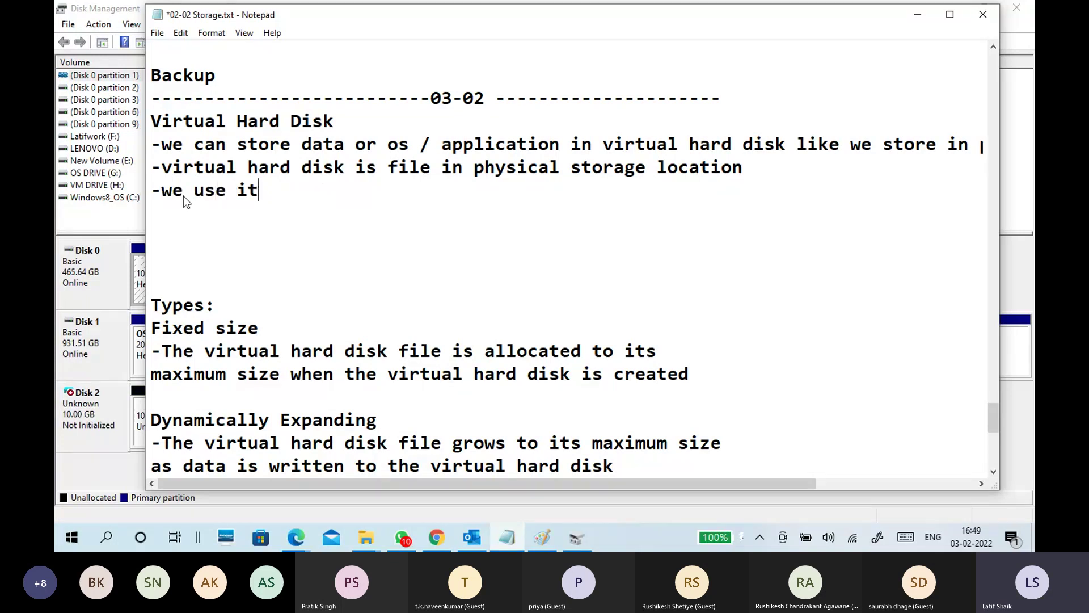
type(" for VMs")
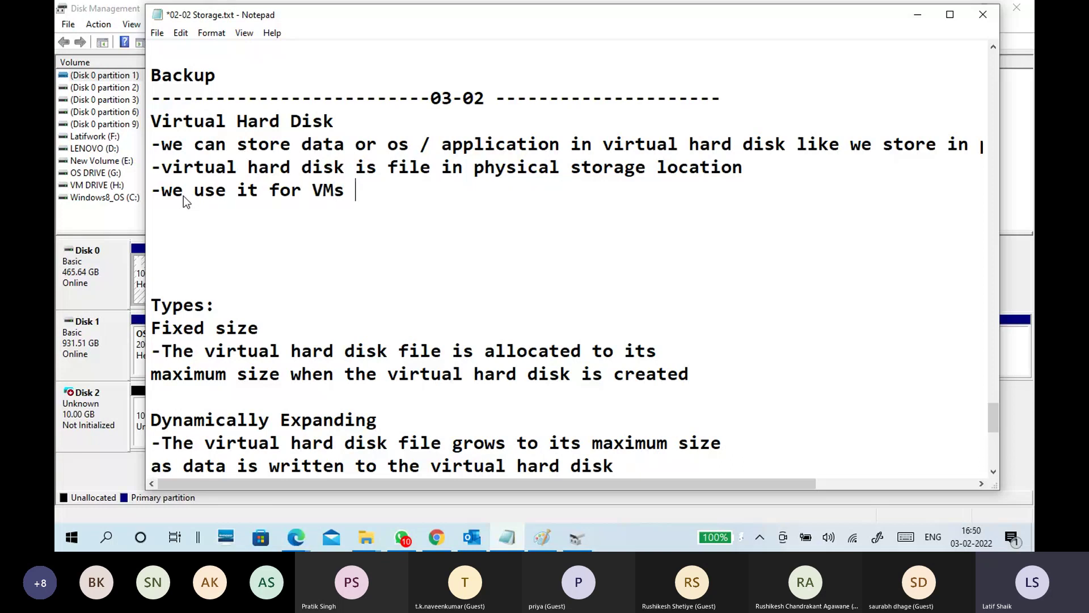
key("Left")
key("Left")
key("Left")
type("irtal")
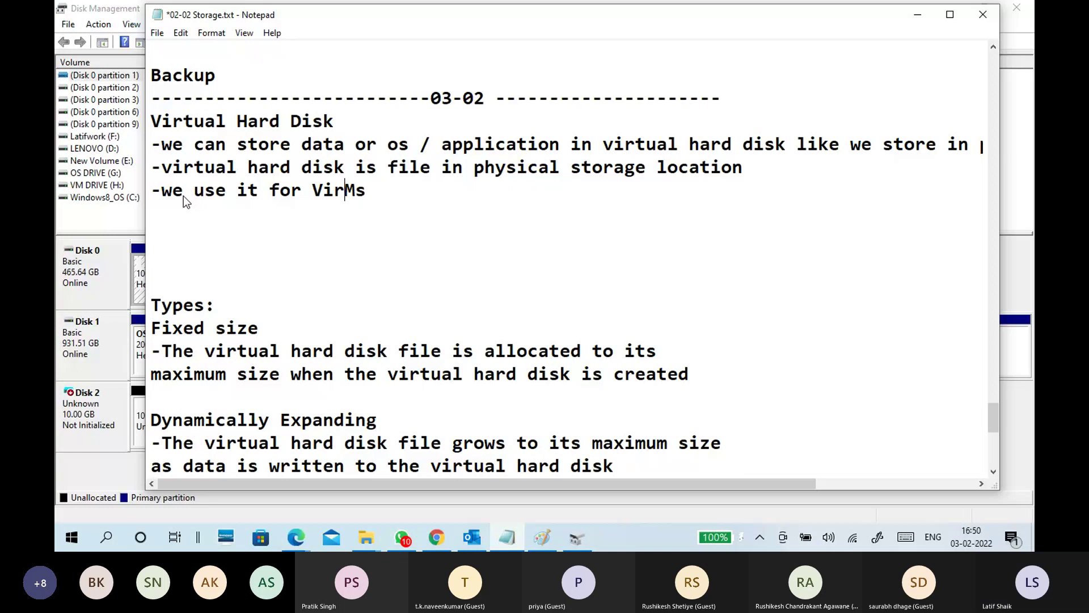
key("Right")
type("mac")
key("BackSpace")
key("BackSpace")
key("BackSpace")
type("ach")
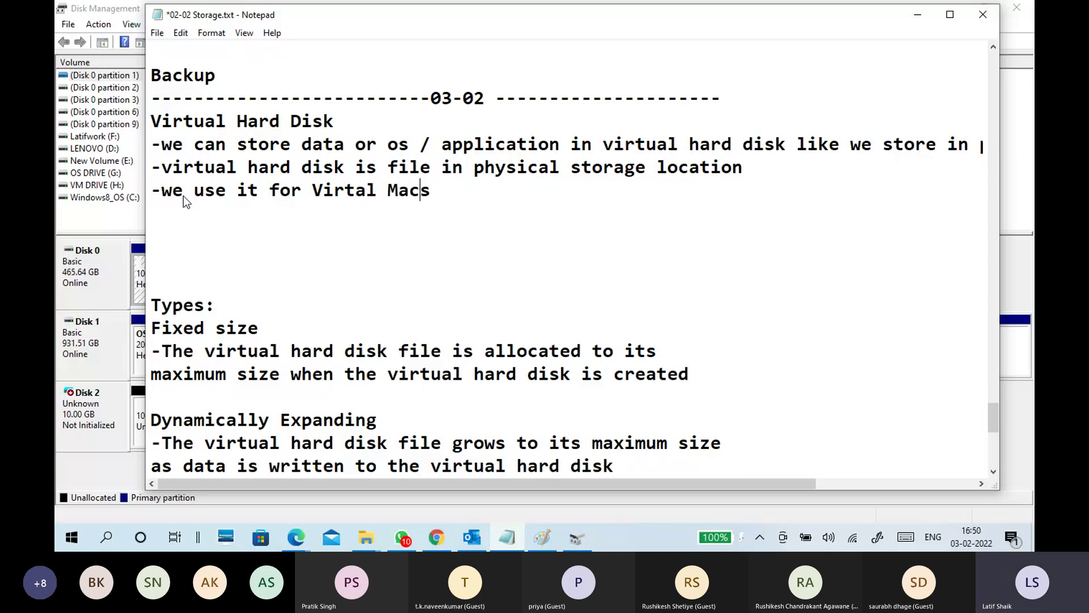
type("ines")
key("Home")
key("Delete")
key("Delete")
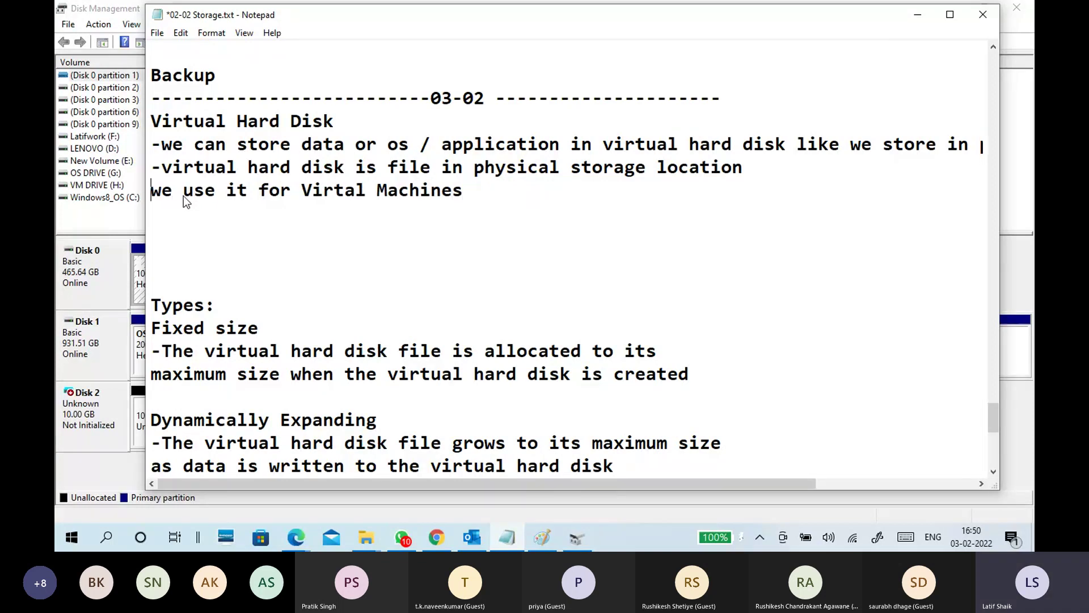
type("w")
key("Up")
key("End")
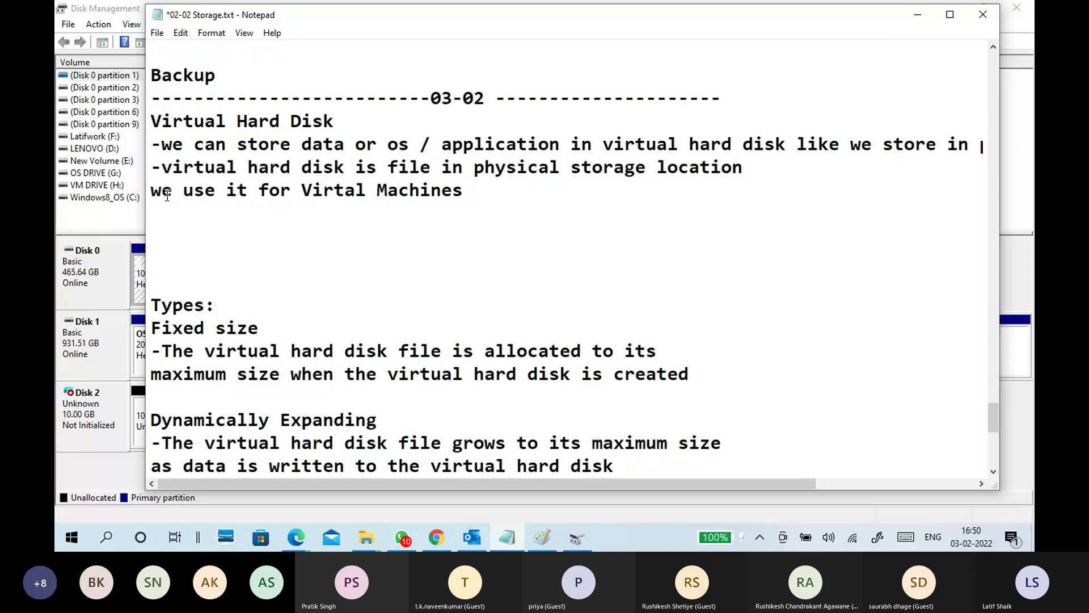
left_click(152, 189)
type("-")
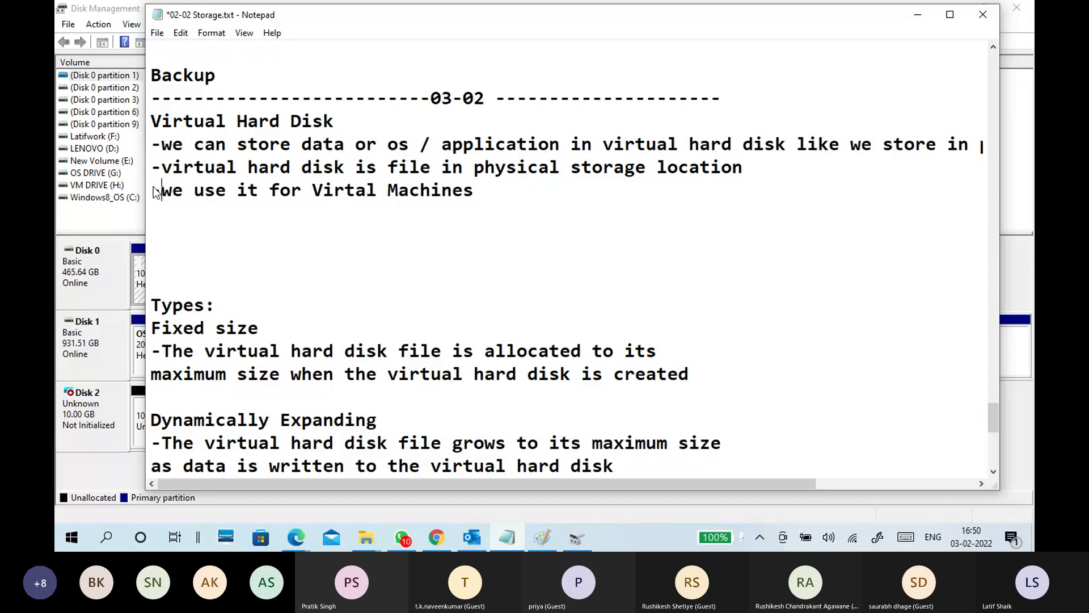
Step: Insert "can" before "use" in the third point under Virtual Hard Disk
left_click(195, 191)
type("ca")
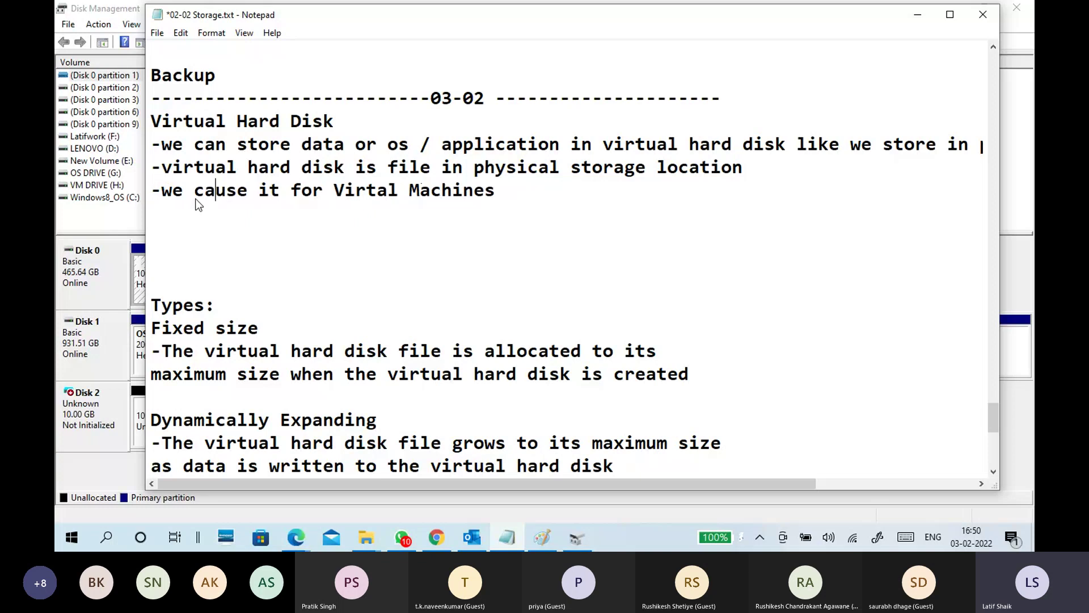
key("BackSpace")
key("BackSpace")
type("can")
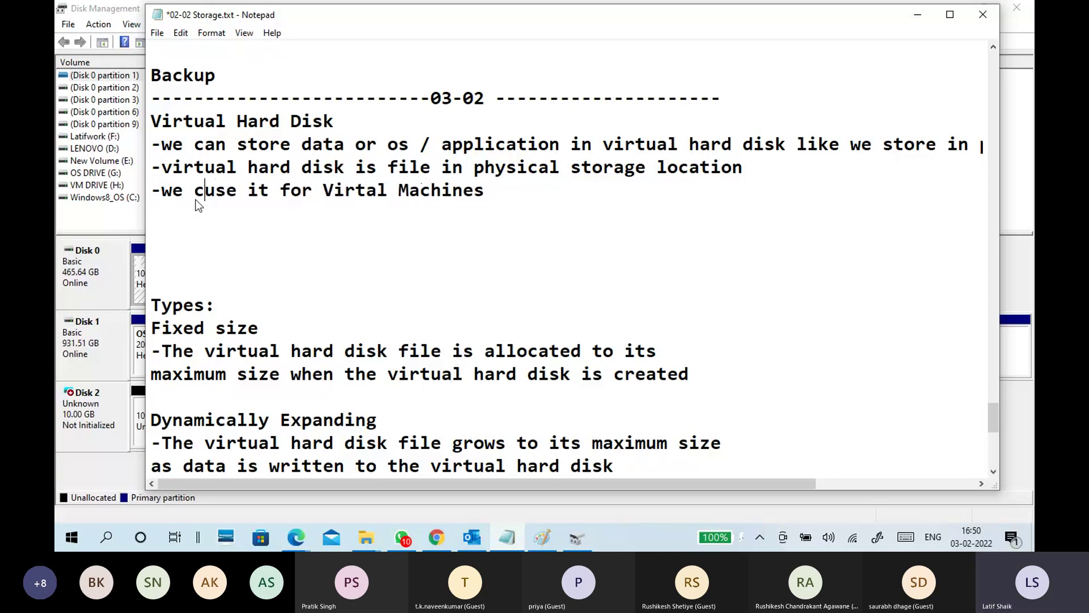
Step: Remove the surplus blank lines above the Types heading and switch to Disk Management
left_click(194, 232)
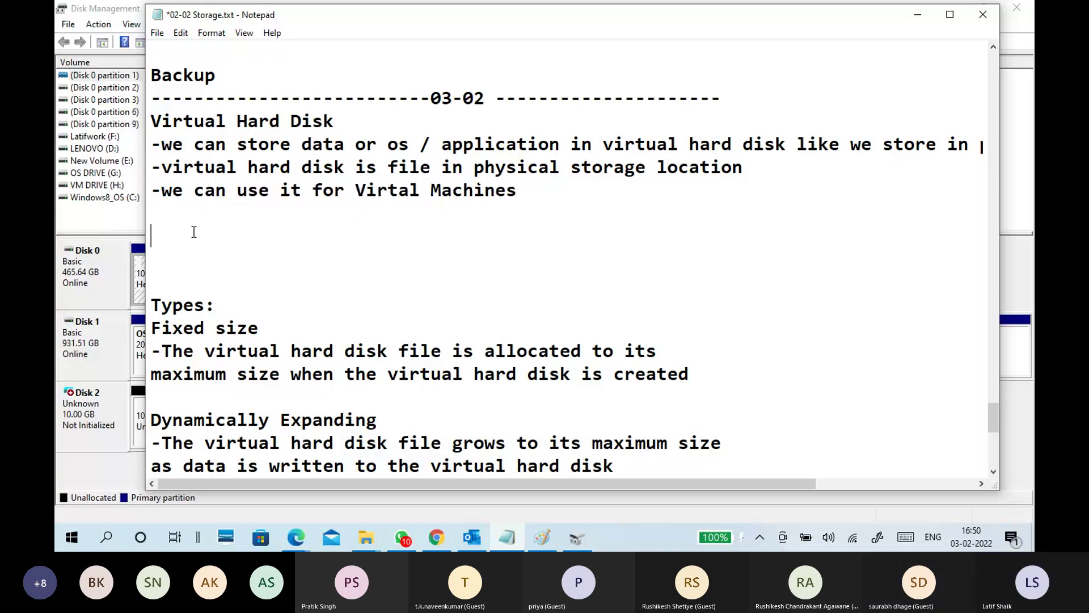
key("BackSpace")
key("BackSpace")
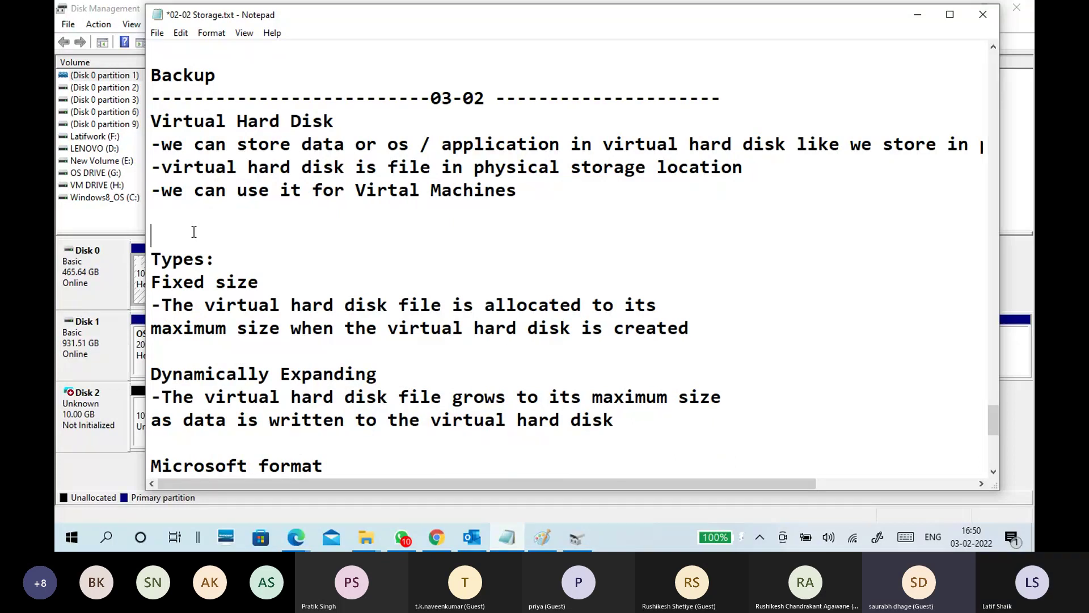
left_click(915, 22)
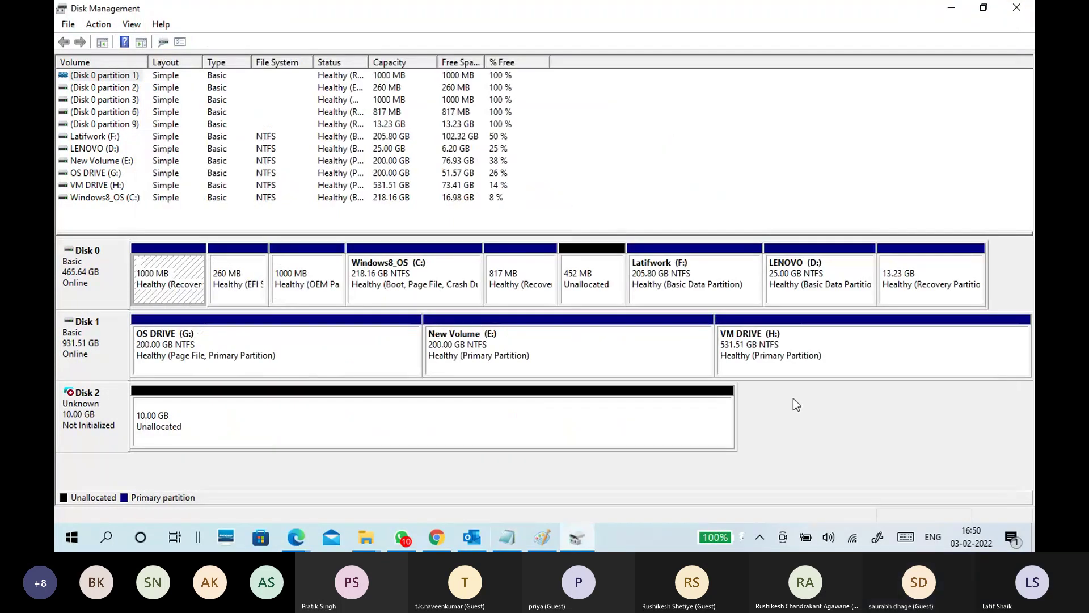
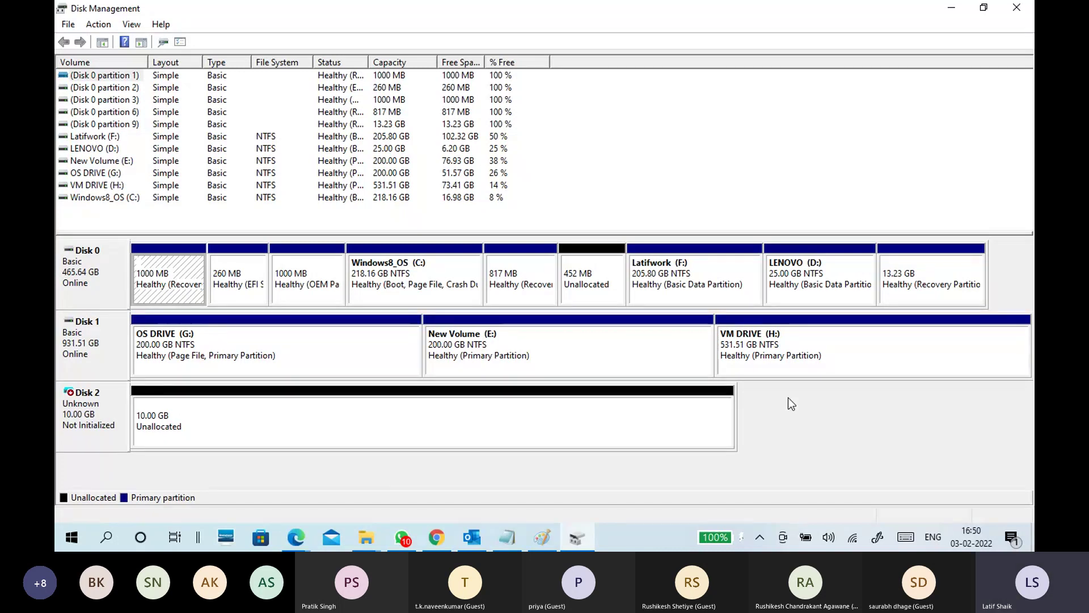
Step: Examine Disk 2 and its unallocated space in Disk Management
left_click(311, 439)
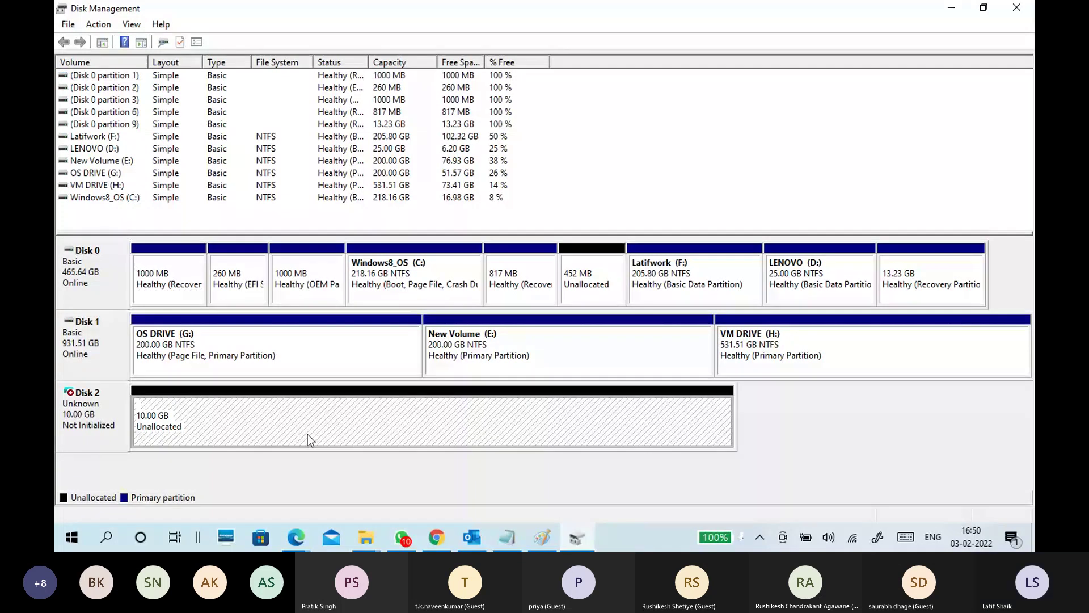
left_click(105, 407)
left_click(187, 408)
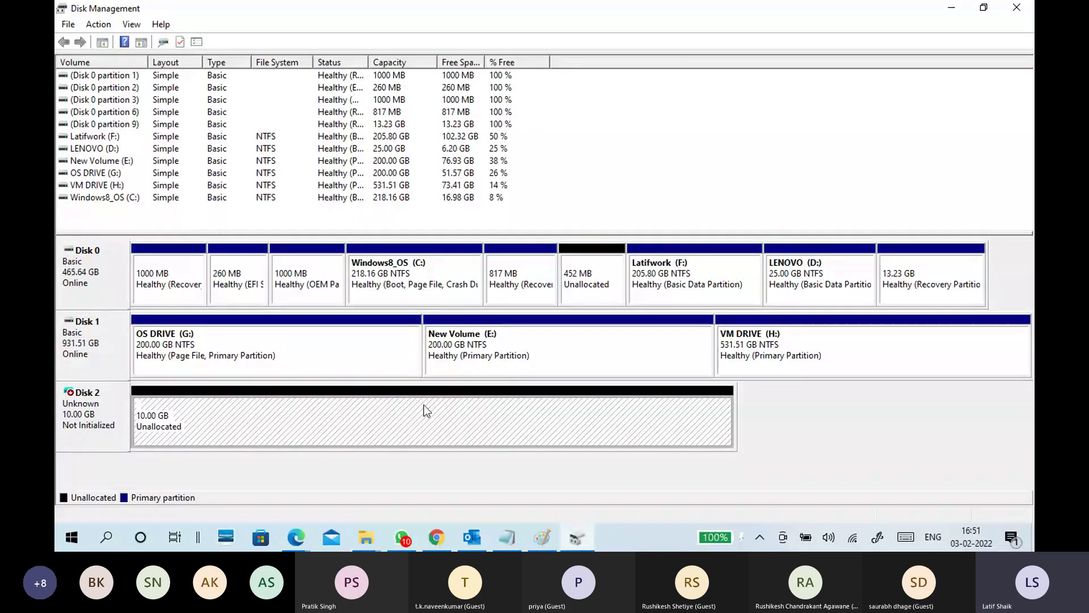
Step: Switch to File Explorer at VM DRIVE (H:), sort by date modified and view the properties of CTS11Fixeddisk10g.vhdx
left_click(366, 537)
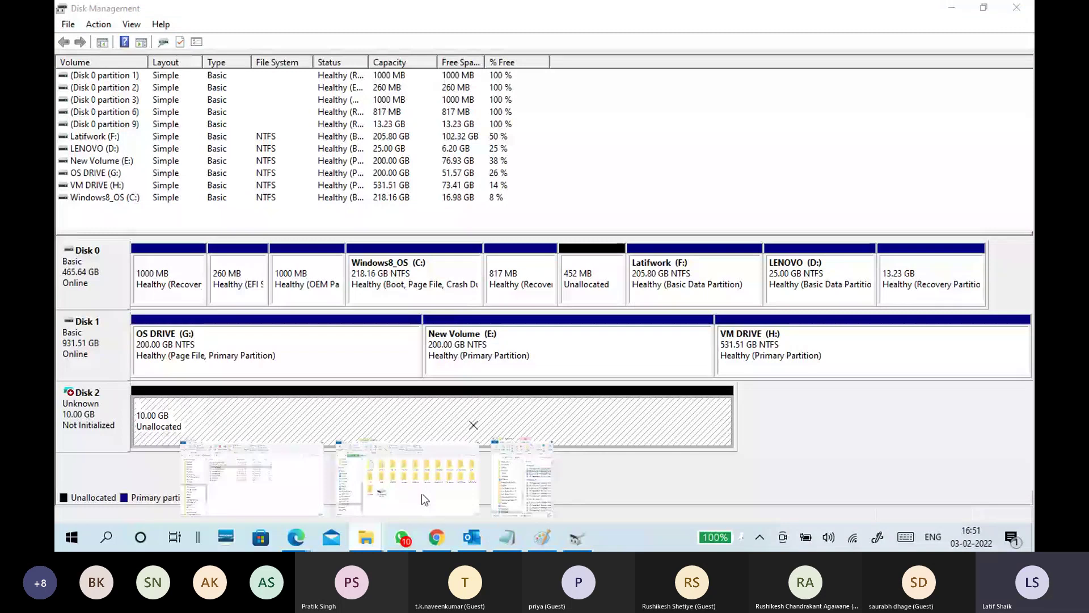
left_click(421, 493)
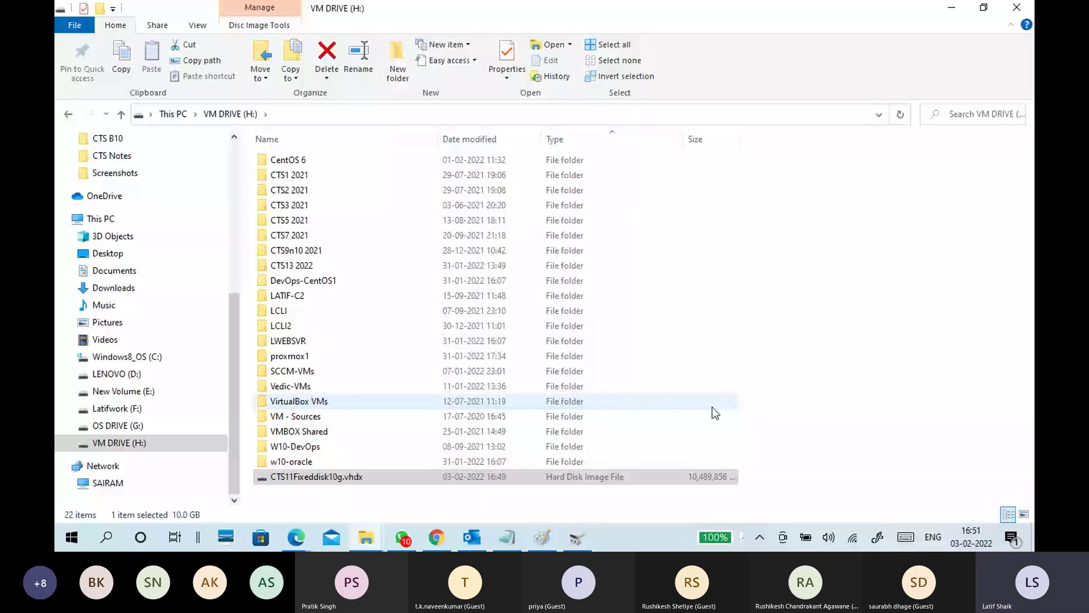
left_click(469, 139)
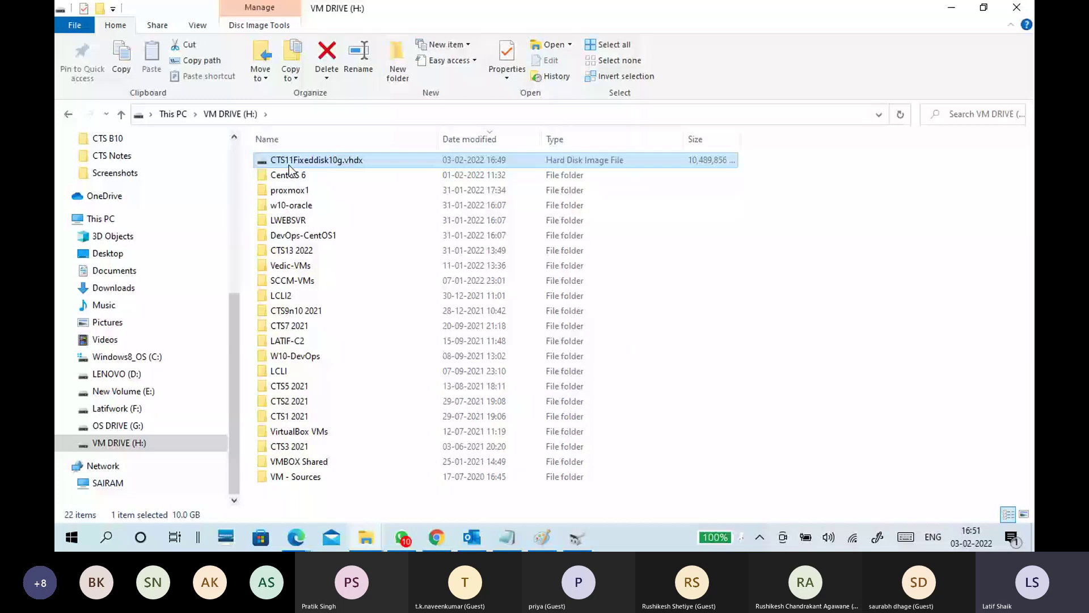
right_click(638, 164)
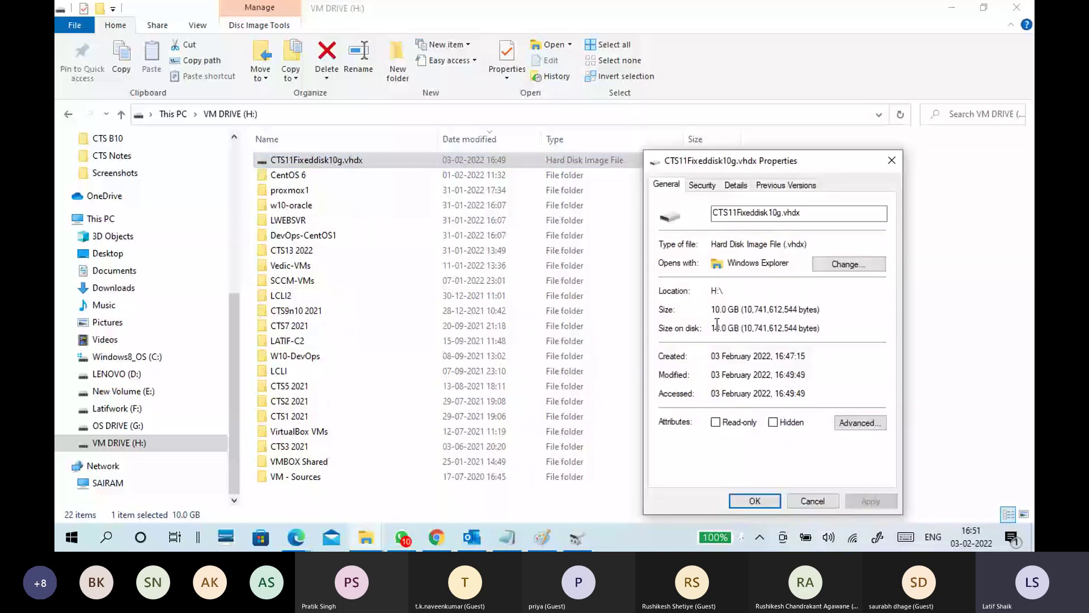
left_click(286, 159)
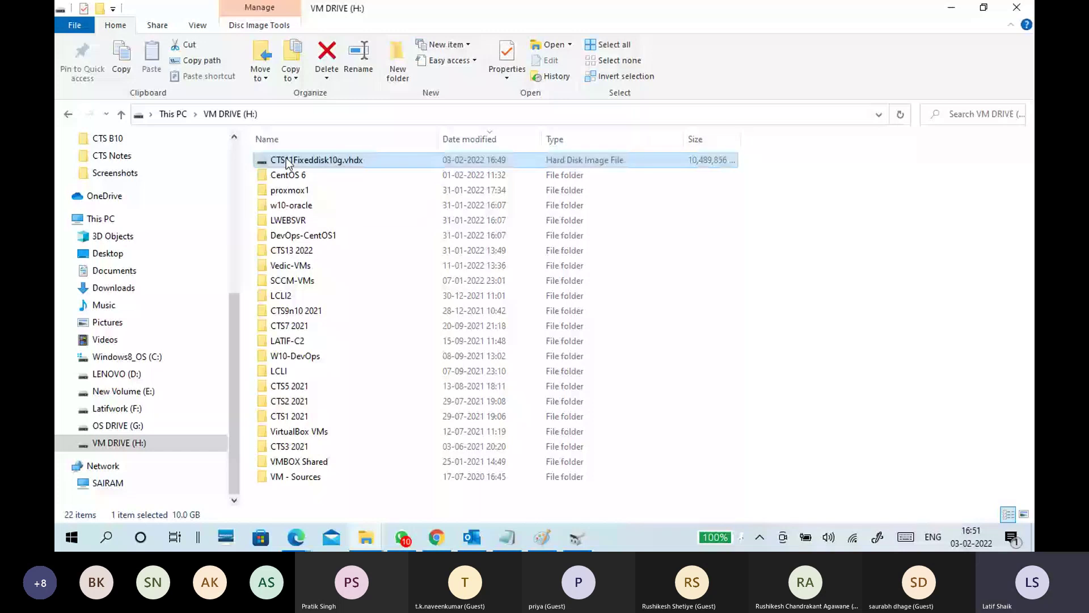
Step: Go to This PC and check the free space in the properties of VM DRIVE (H:)
left_click(173, 114)
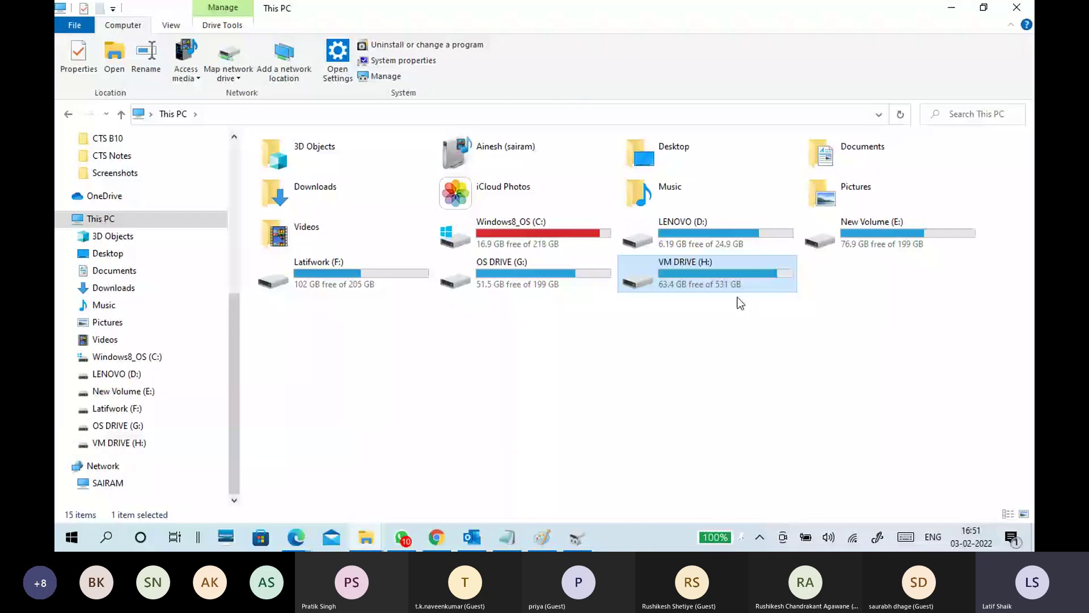
key("alt+Return")
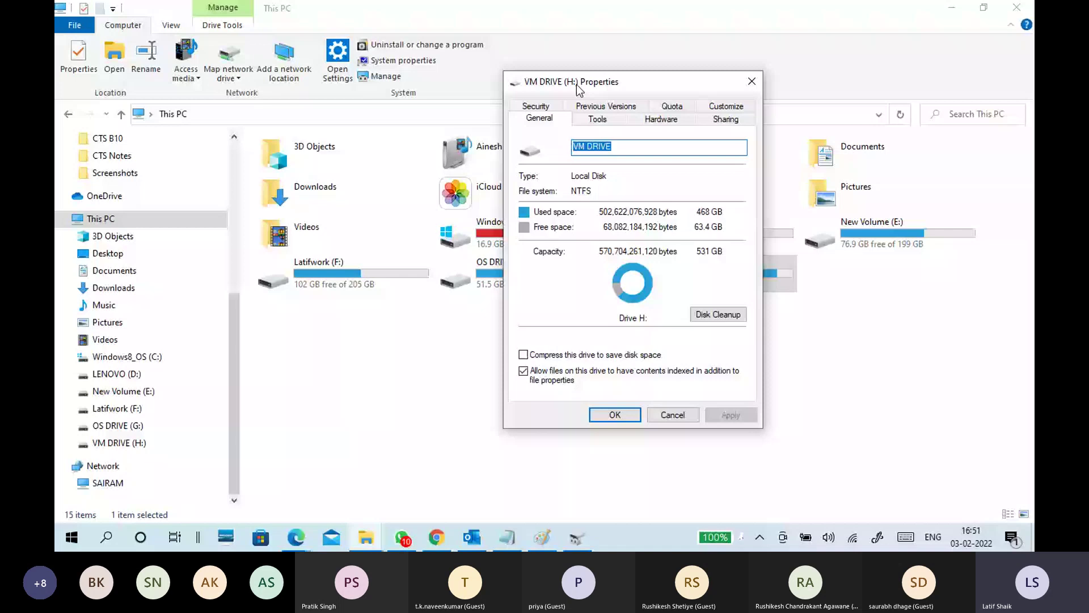
Step: Switch to Paint, draw a green tick beside the 63.4 result and return to the drive properties
key("alt+Tab")
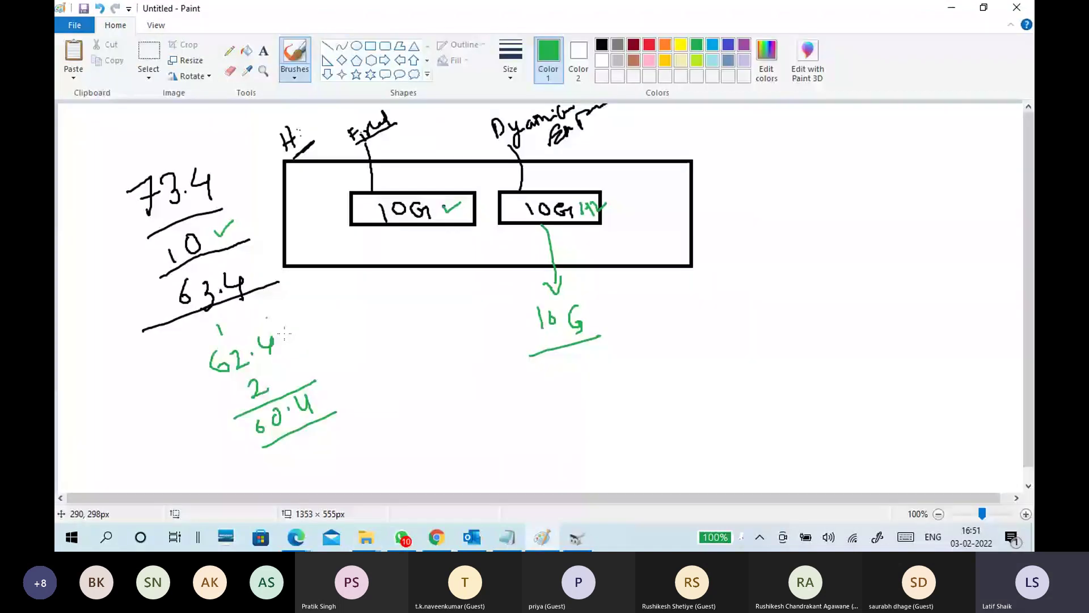
left_click_drag(152, 153, 118, 190)
key("ctrl+z")
left_click_drag(142, 302, 154, 291)
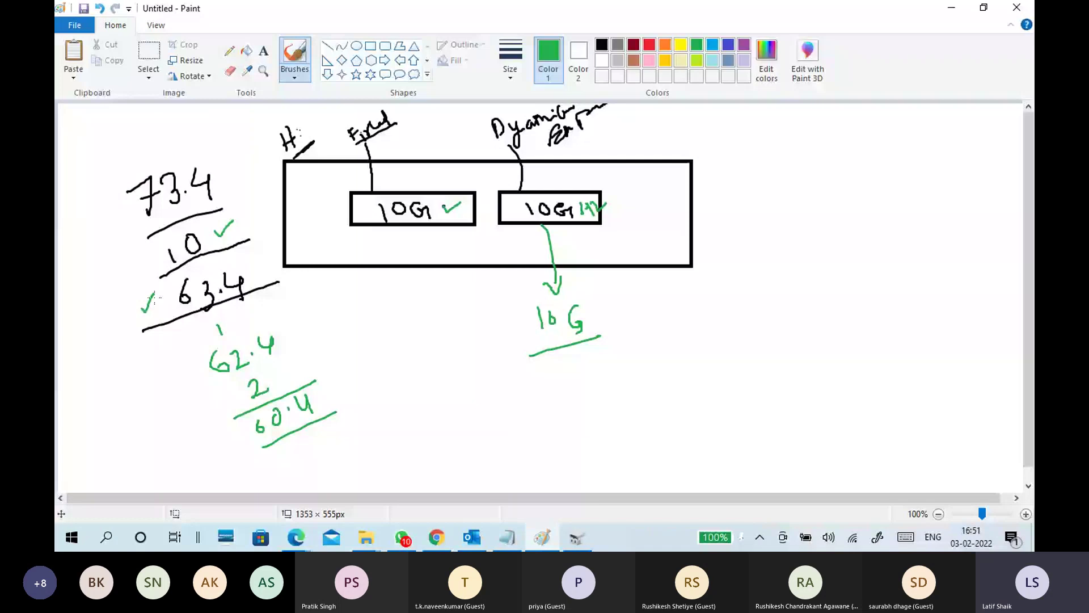
left_click(951, 13)
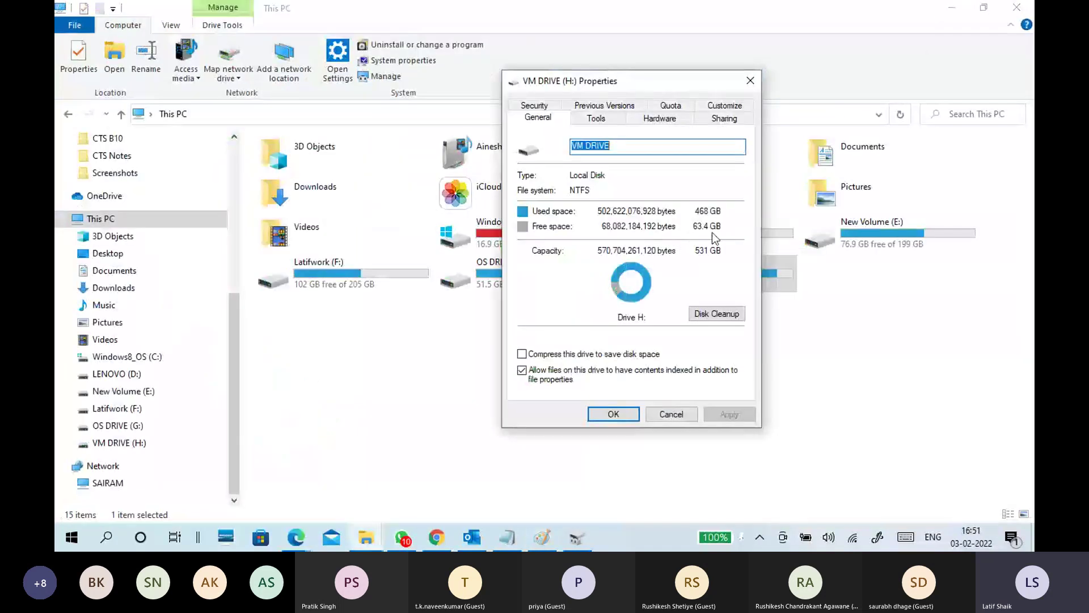
Step: Close the drive properties, reopen the VM DRIVE (H:) folder and switch back to Disk Management
key("Escape")
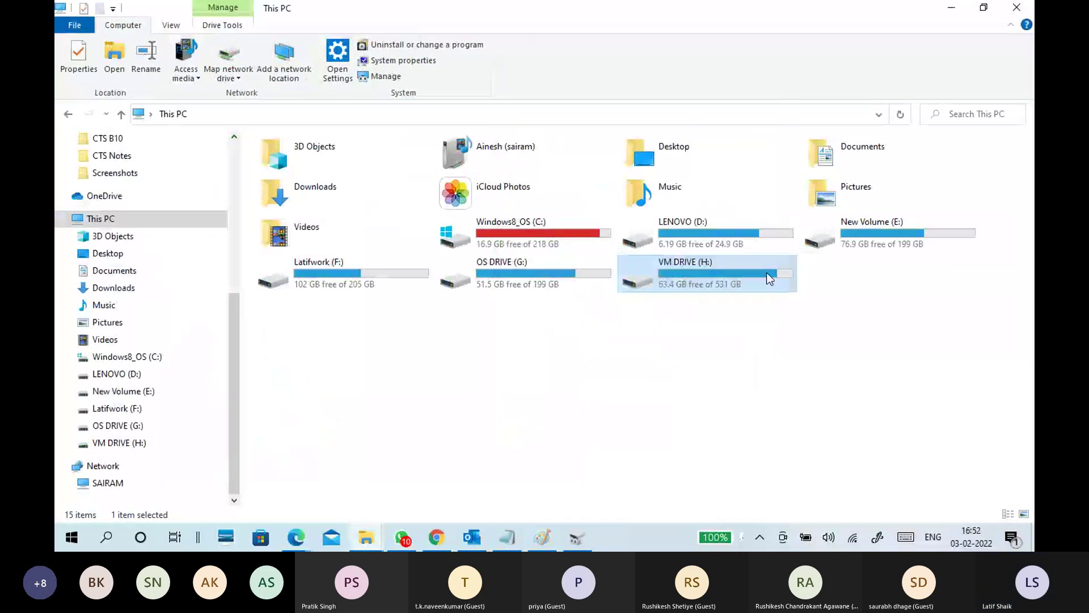
double_click(767, 272)
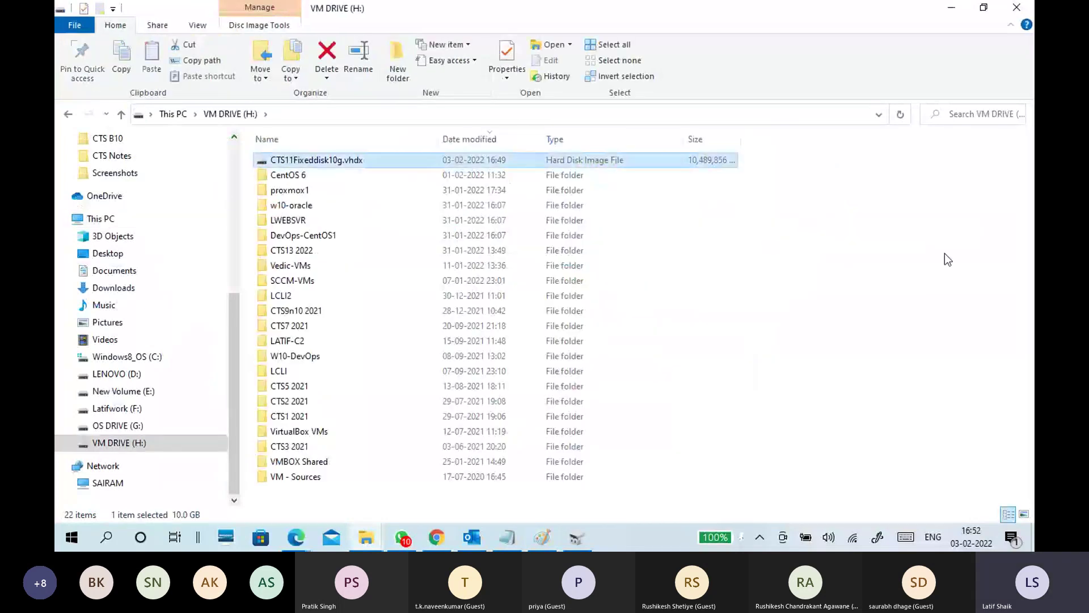
key("alt+Tab")
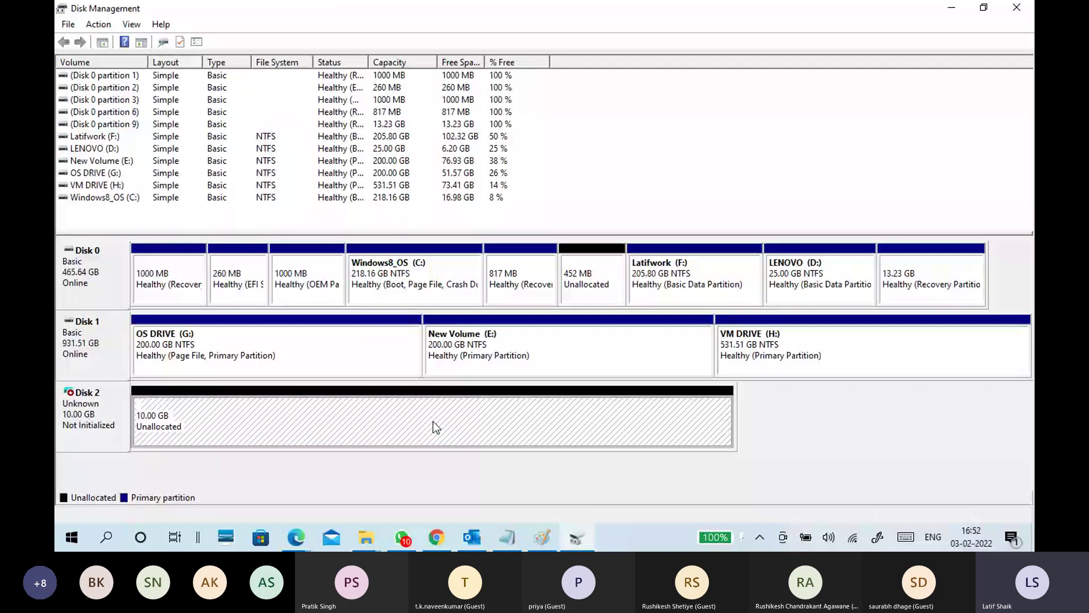
Step: Initialize Disk 2 with the GPT partition style and create a 4096 MB simple volume on it
right_click(107, 411)
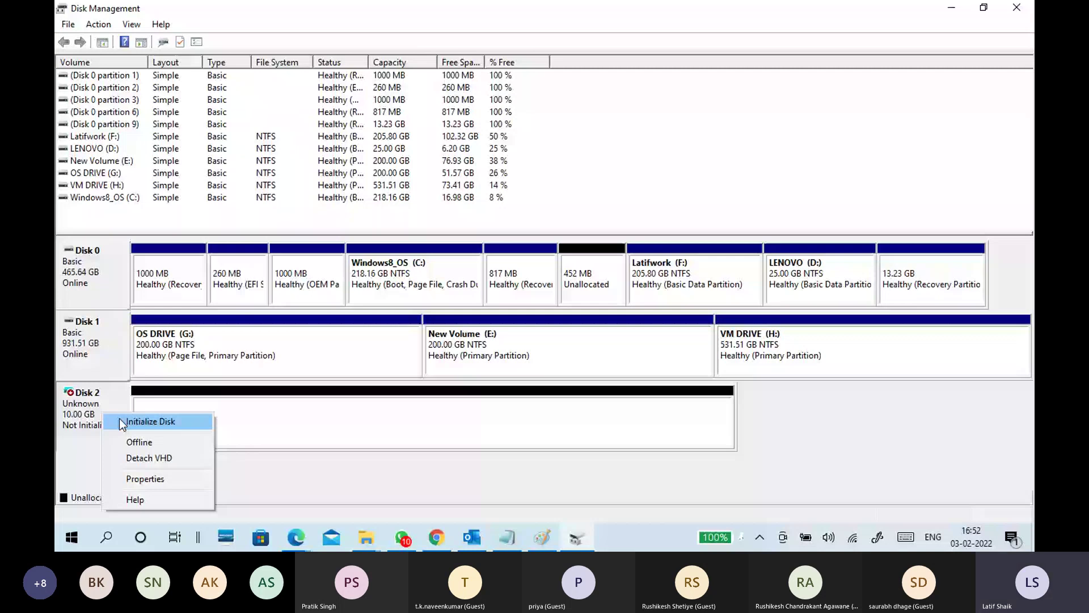
left_click(148, 421)
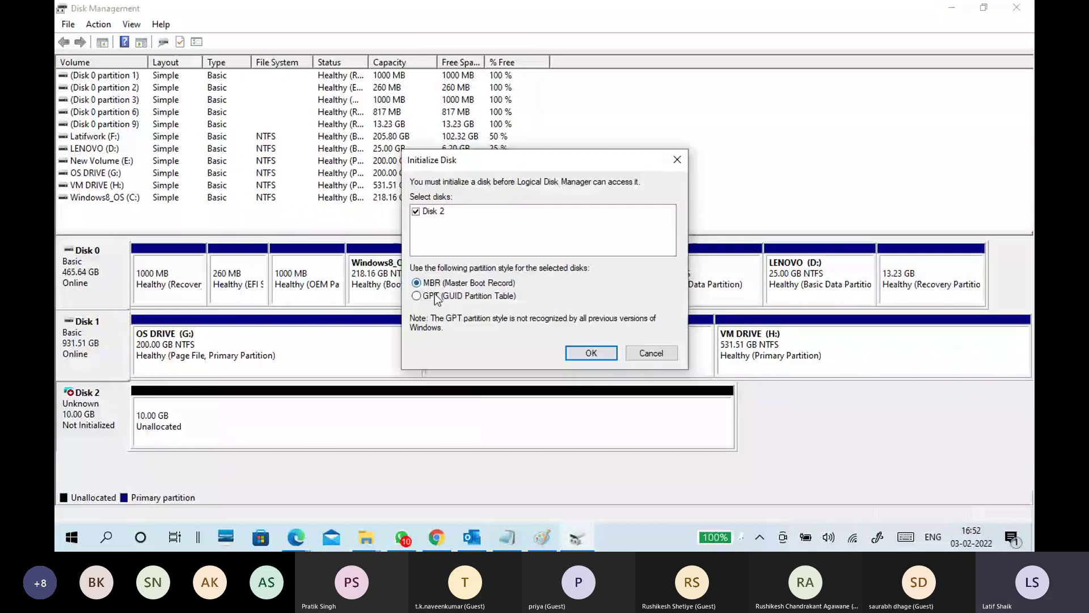
left_click(435, 297)
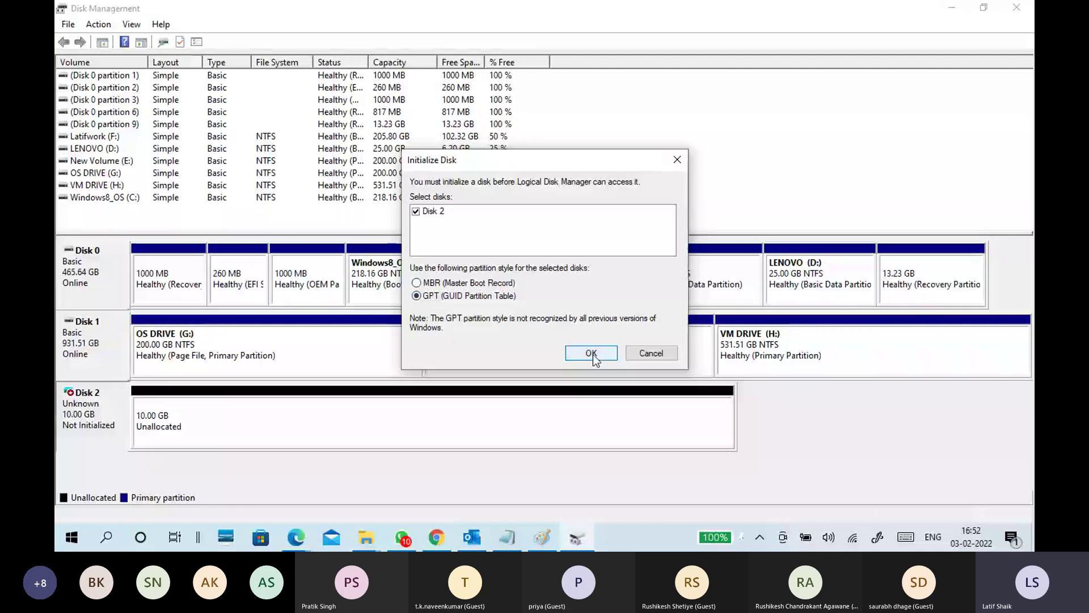
left_click(591, 353)
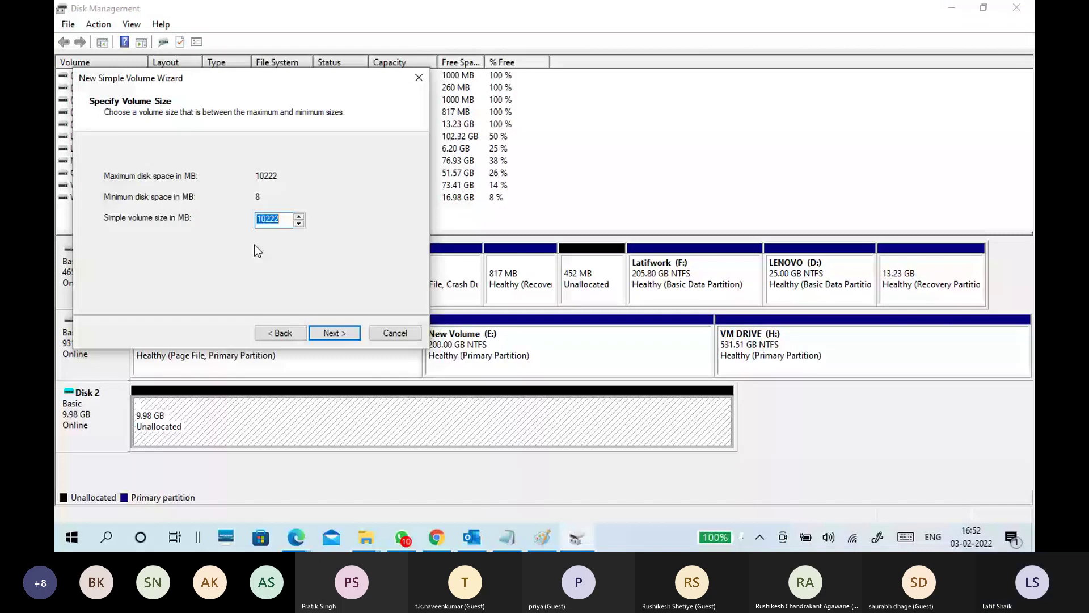
type("4096")
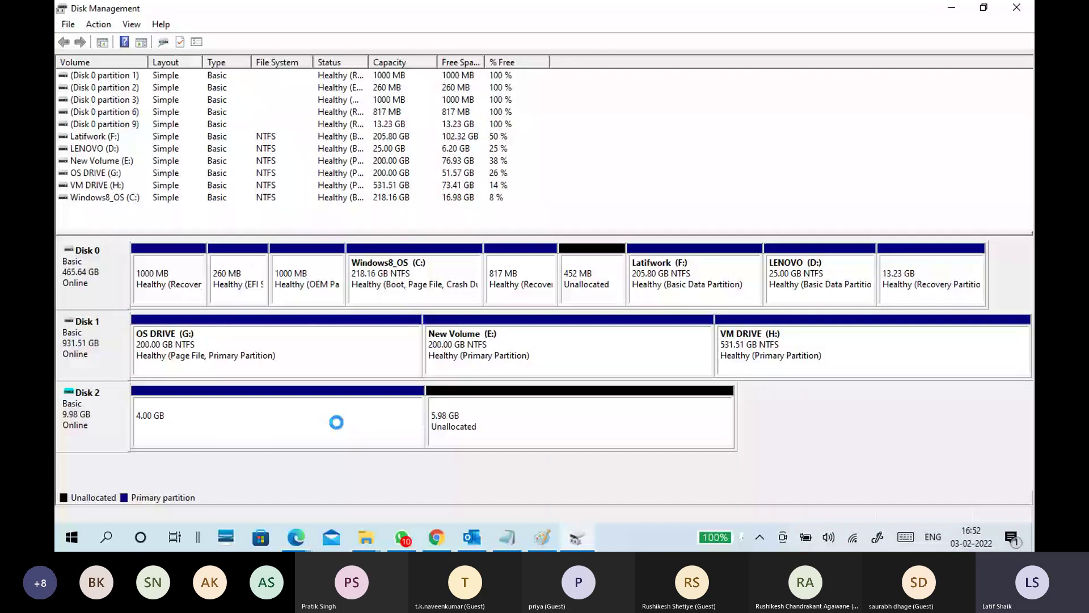
Step: Create a 2048 MB simple volume in the remaining unallocated space on Disk 2
right_click(518, 419)
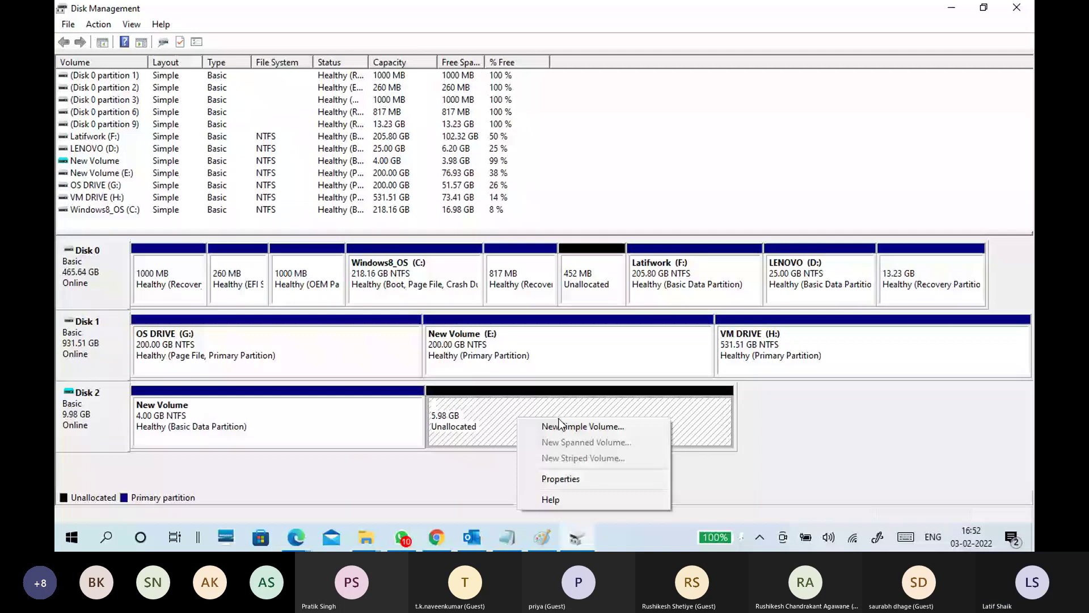
left_click(582, 426)
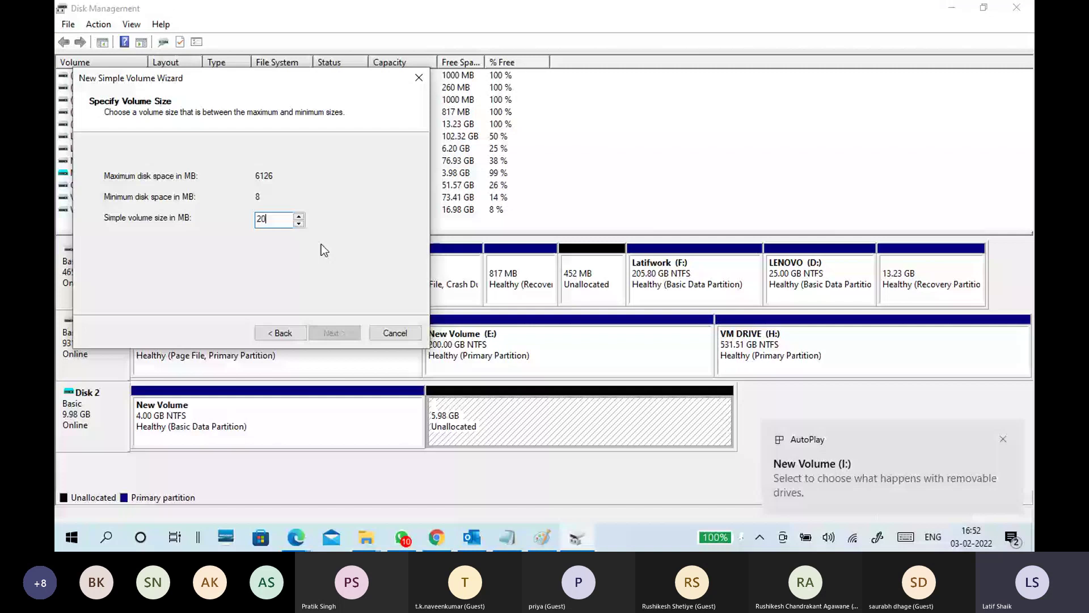
type("4")
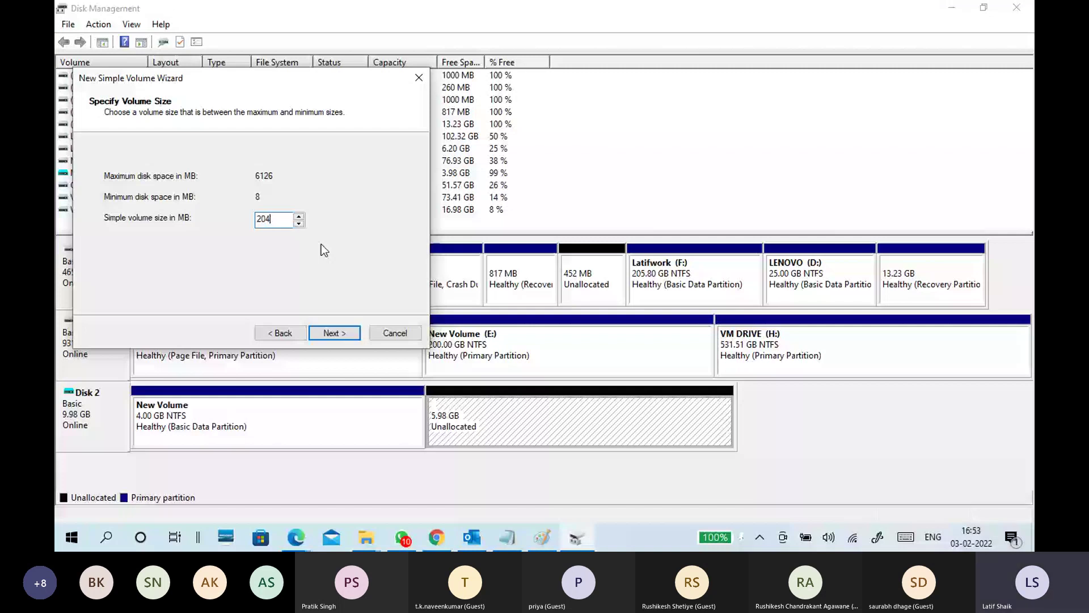
type("8")
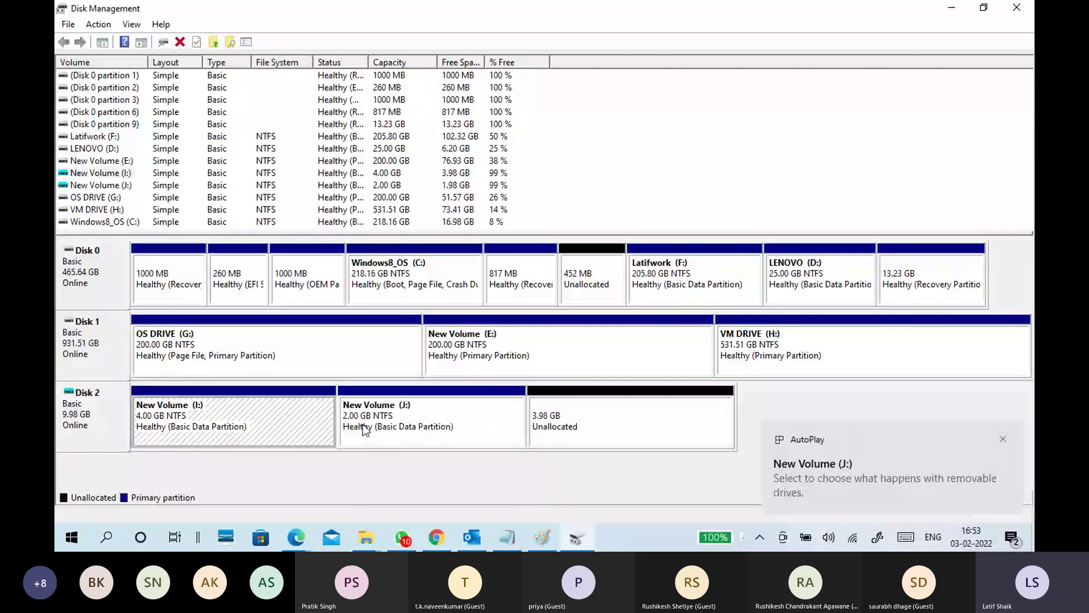
Step: Examine New Volume (J:) and the unallocated space beside it on Disk 2
left_click(542, 434)
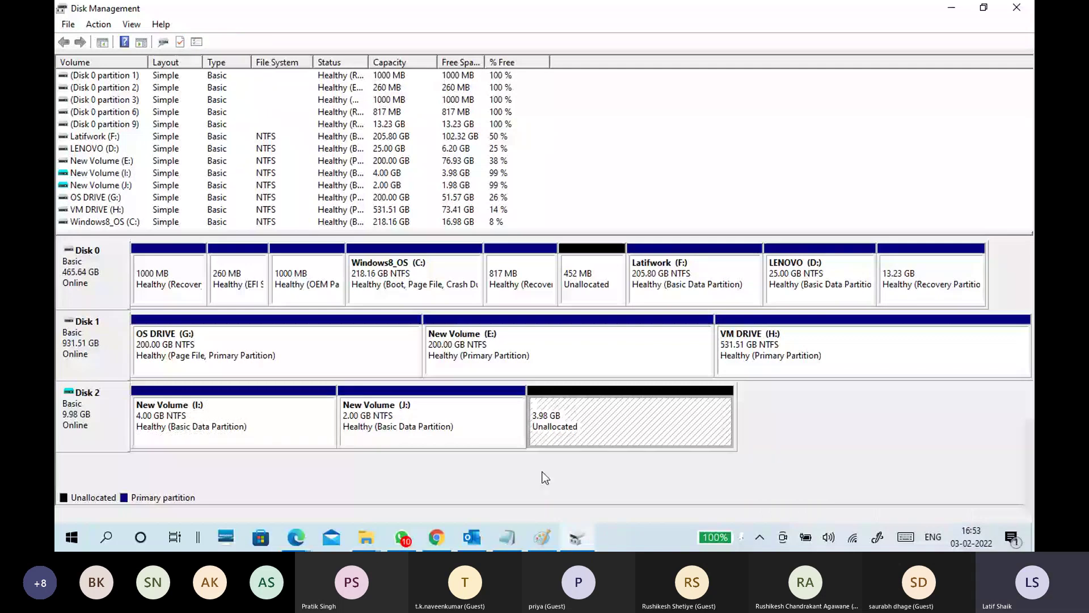
left_click(461, 422)
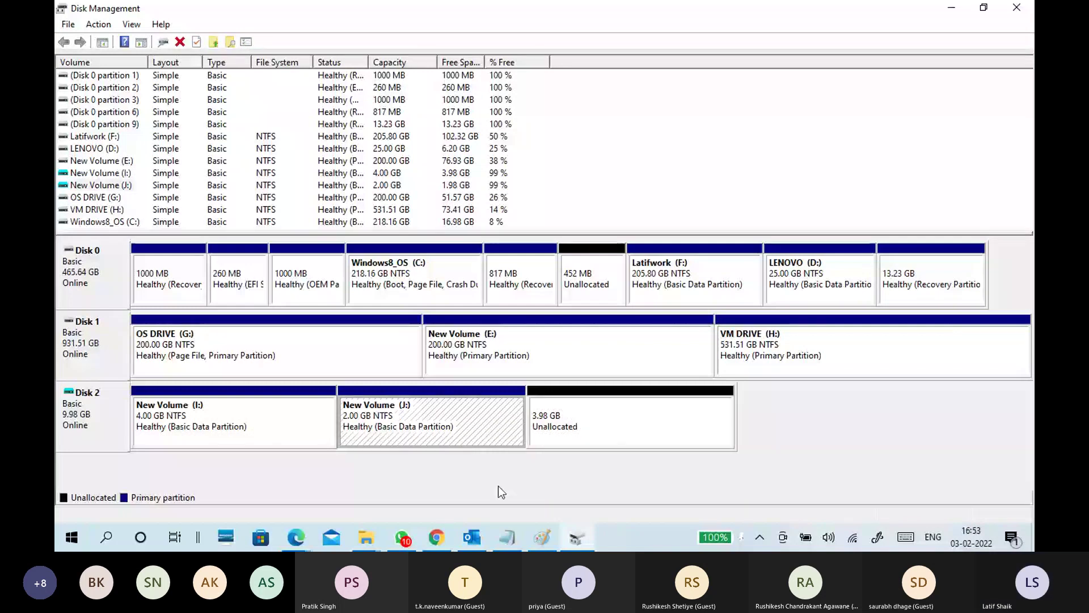
left_click(553, 433)
key("Left")
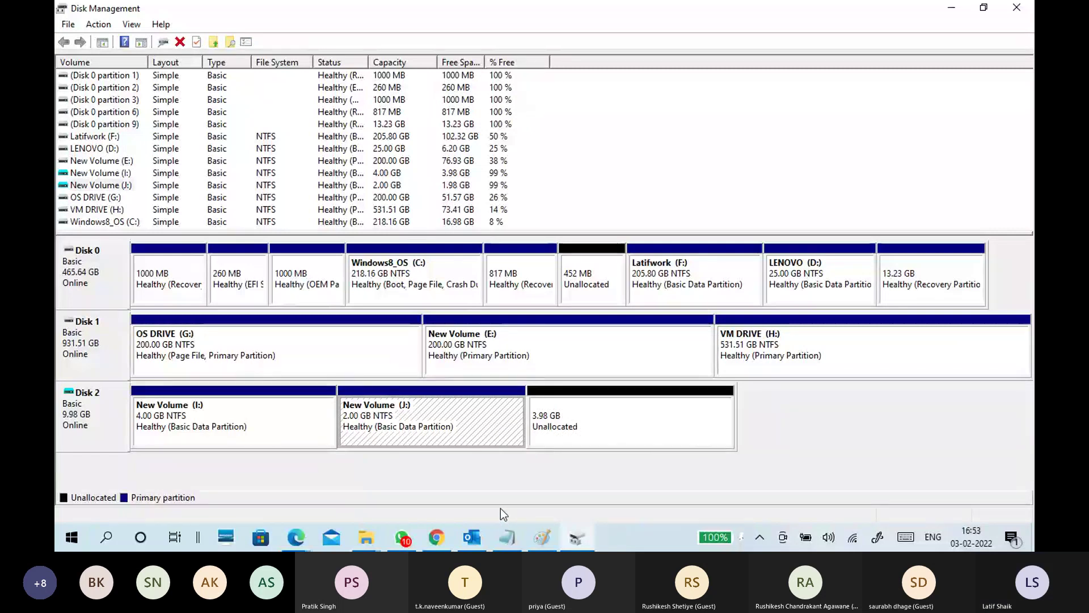
left_click(588, 416)
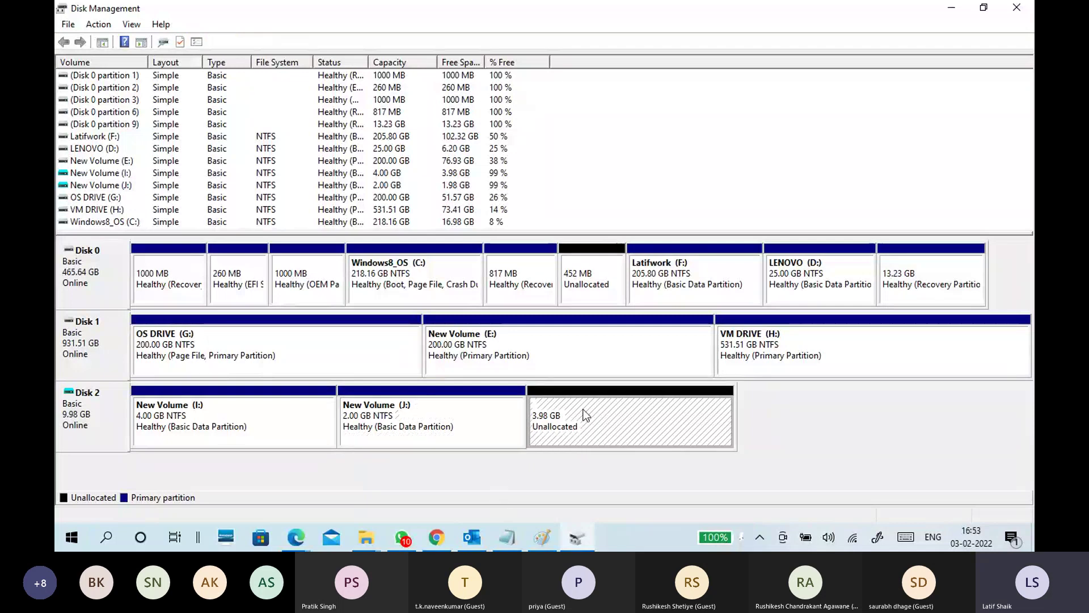
key("Left")
left_click(567, 427)
left_click(455, 443)
Step: Switch to the Teams meeting in Edge, look through the participant list and return to Disk Management
left_click(295, 543)
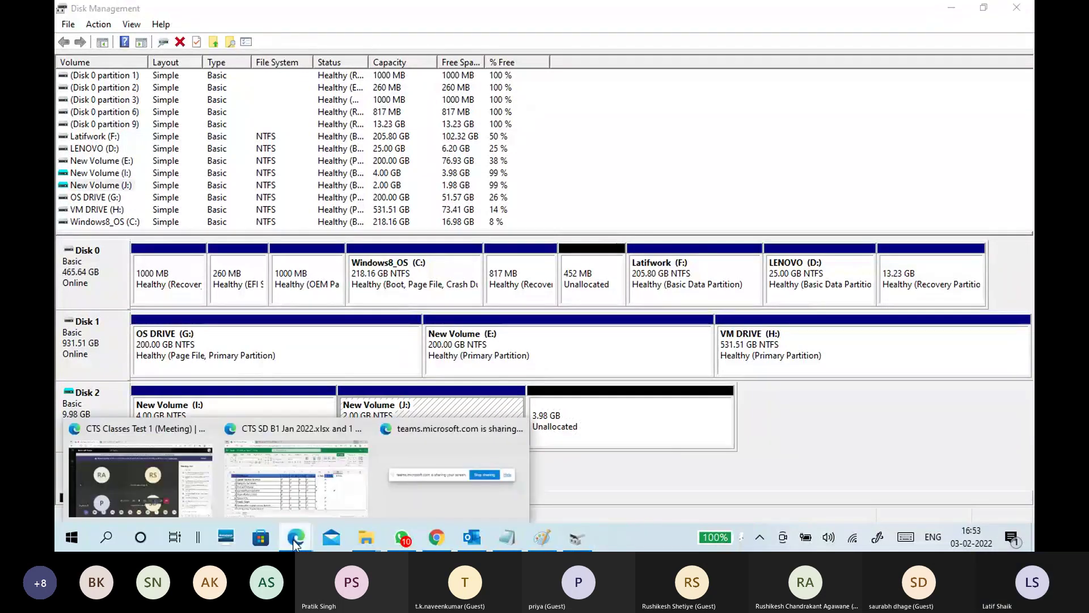
left_click(159, 482)
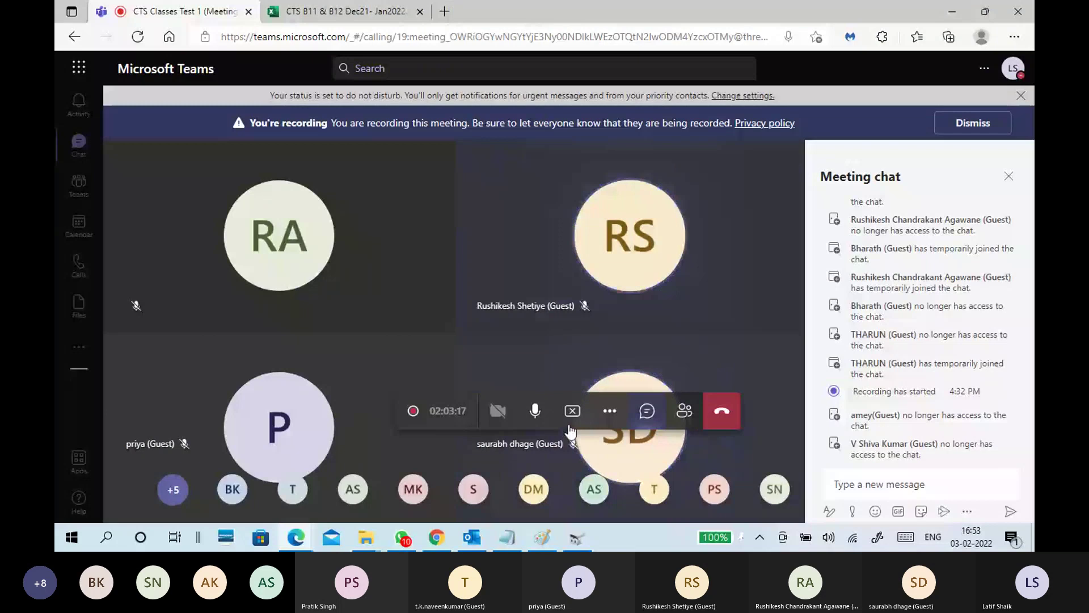
left_click(684, 410)
scroll(914, 444, "down", 2)
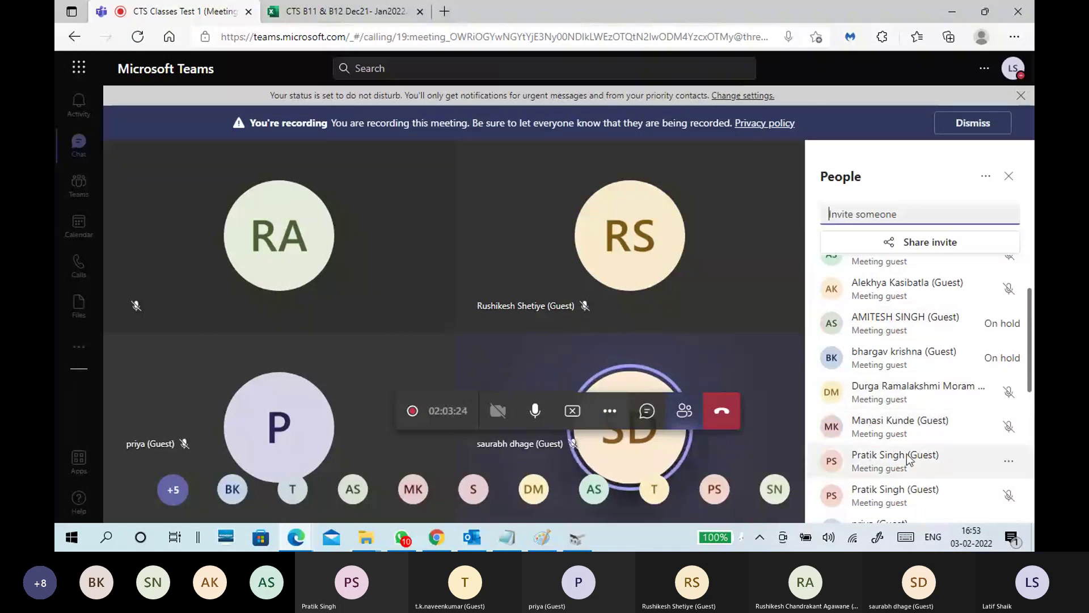
scroll(908, 459, "down", 3)
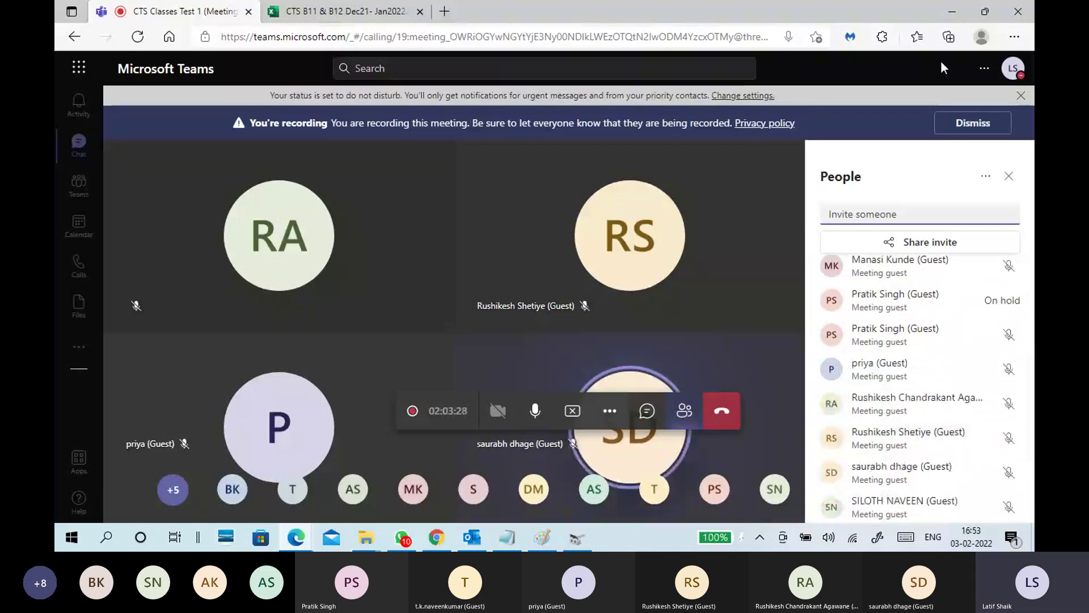
left_click(955, 8)
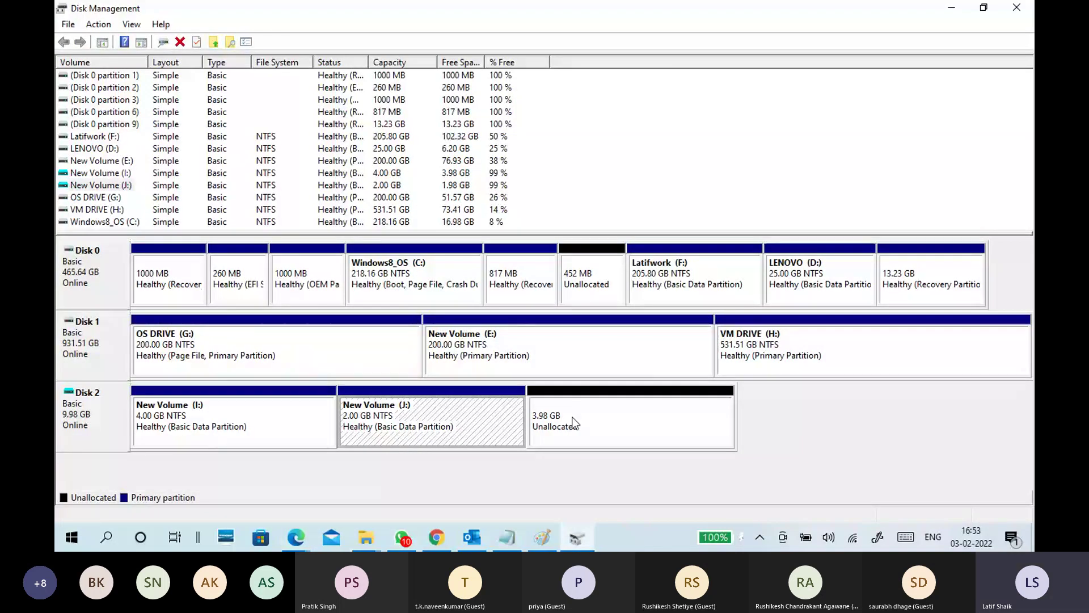
left_click(565, 423)
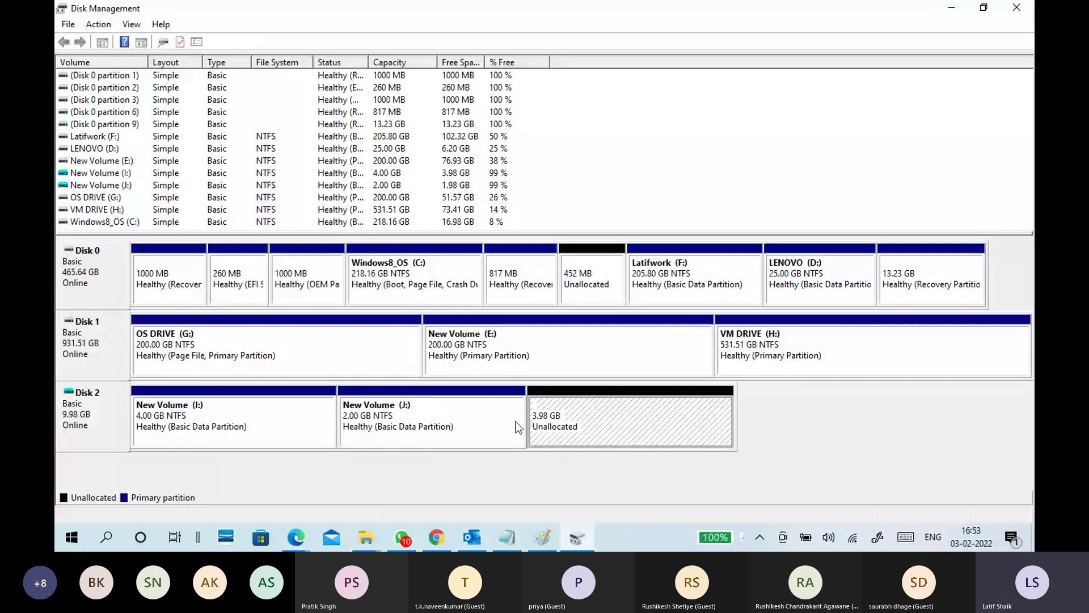
left_click(463, 421)
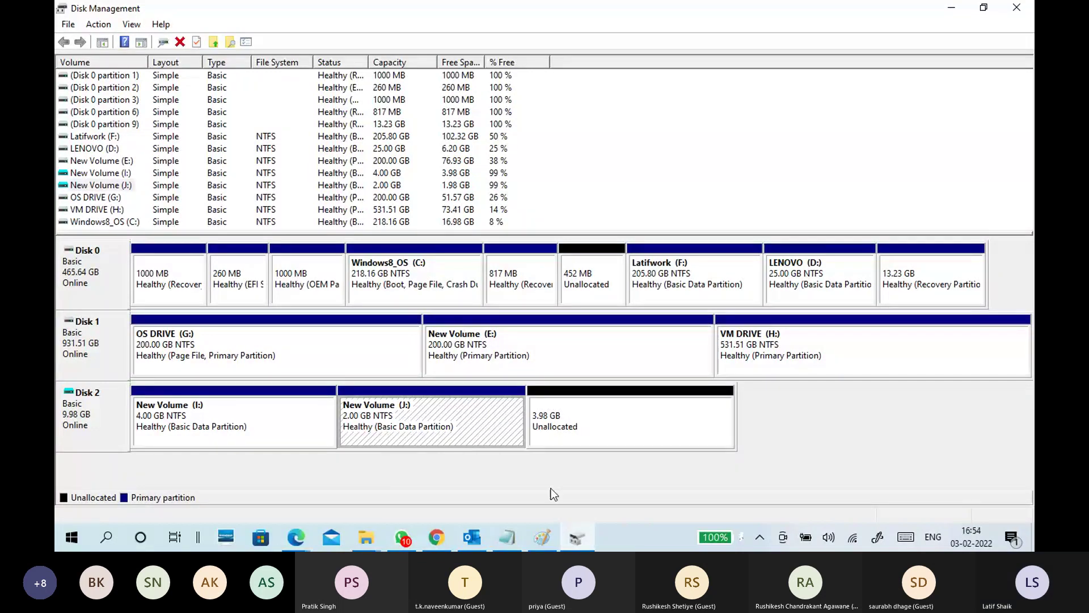
Step: Compare the extend and shrink options offered for New Volume (I:) and New Volume (J:) on Disk 2
right_click(444, 409)
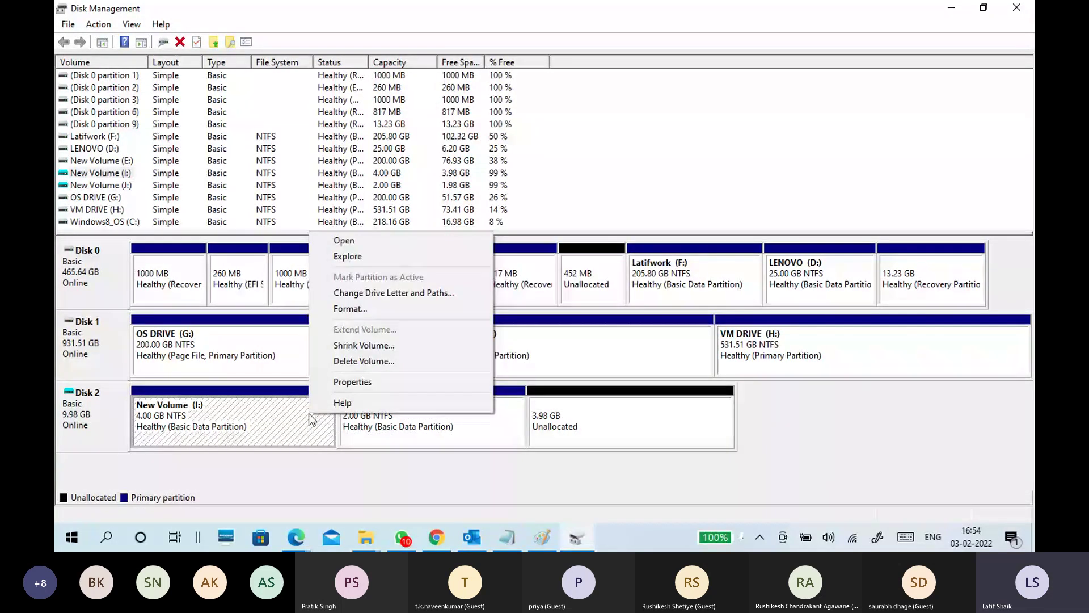
left_click(425, 435)
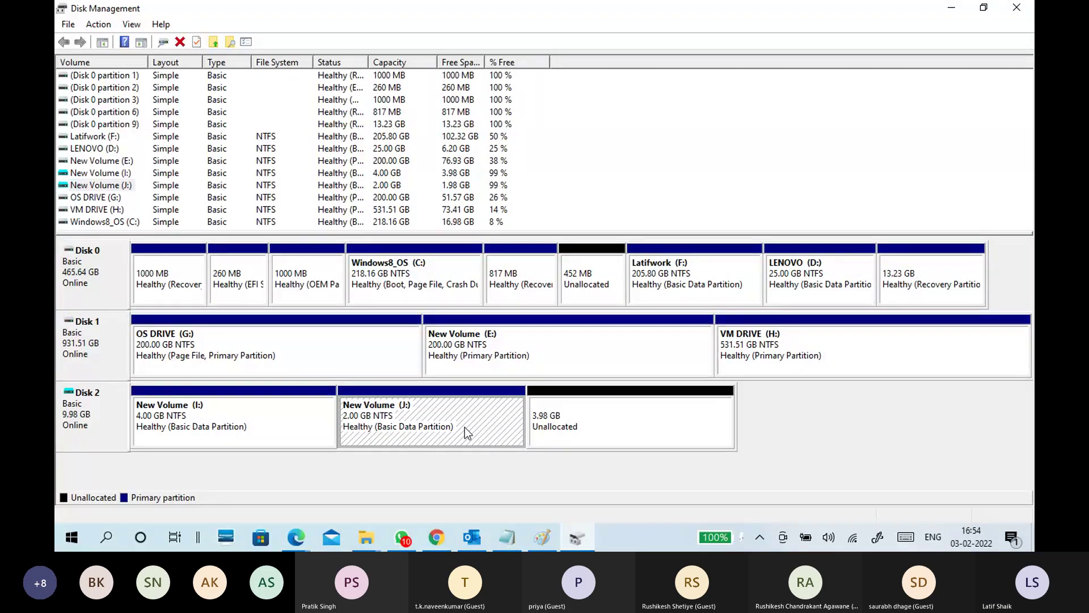
right_click(465, 427)
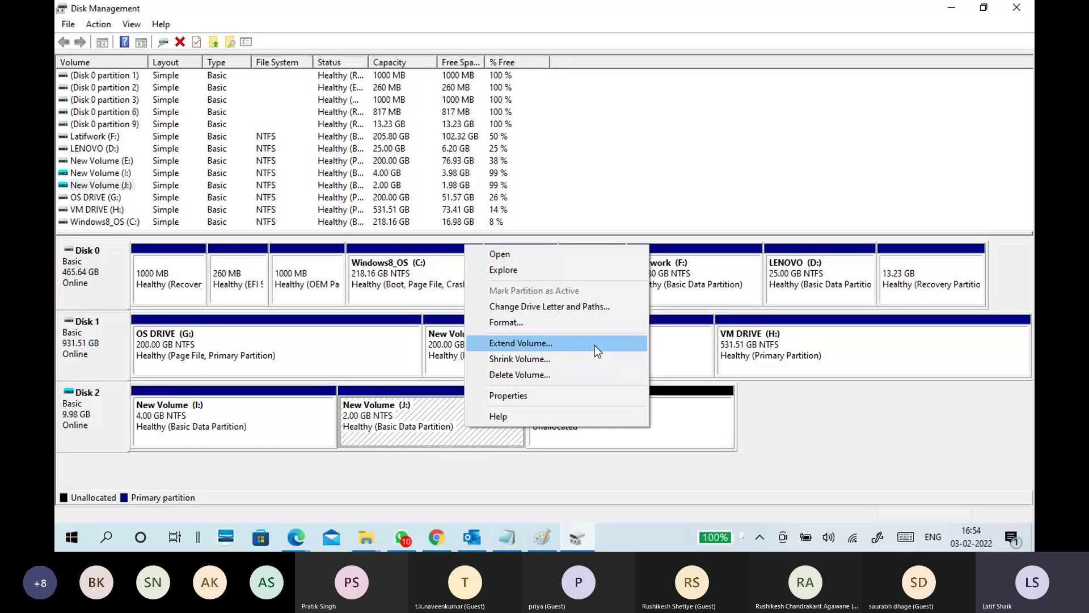
right_click(305, 416)
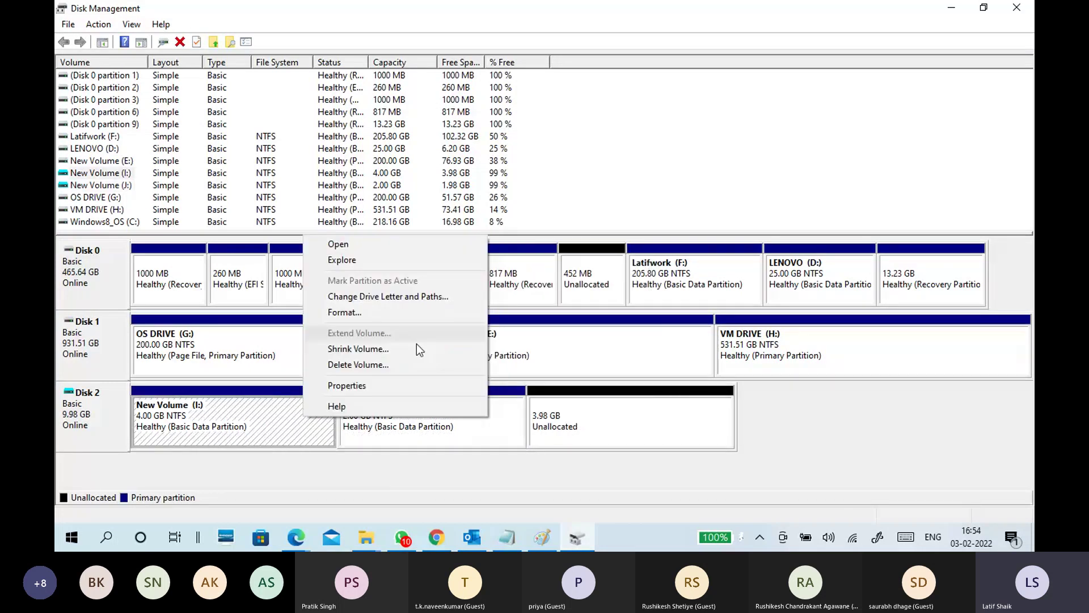
left_click(513, 429)
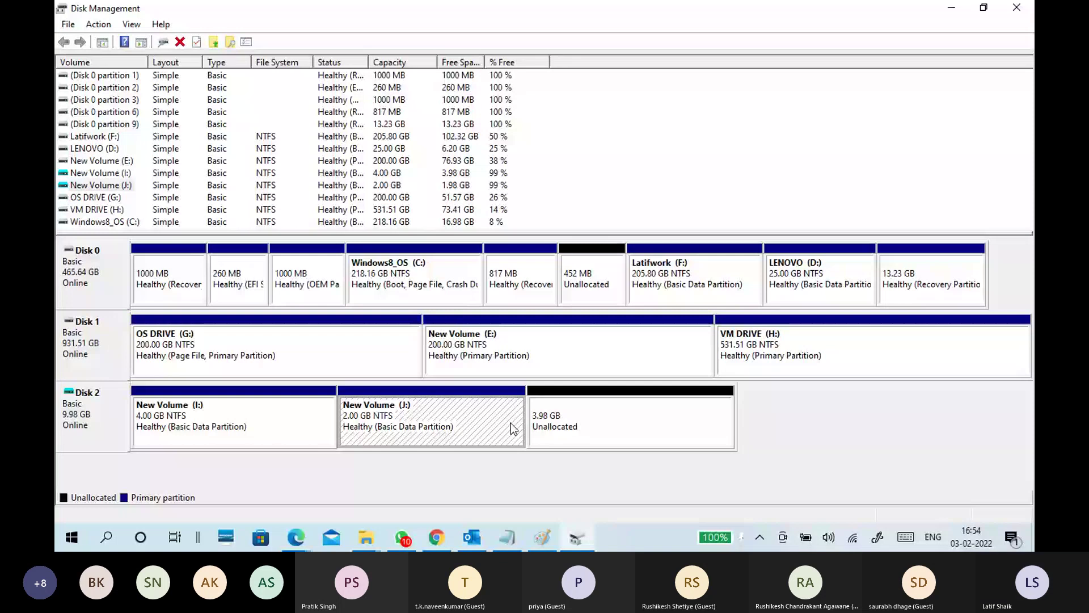
right_click(514, 429)
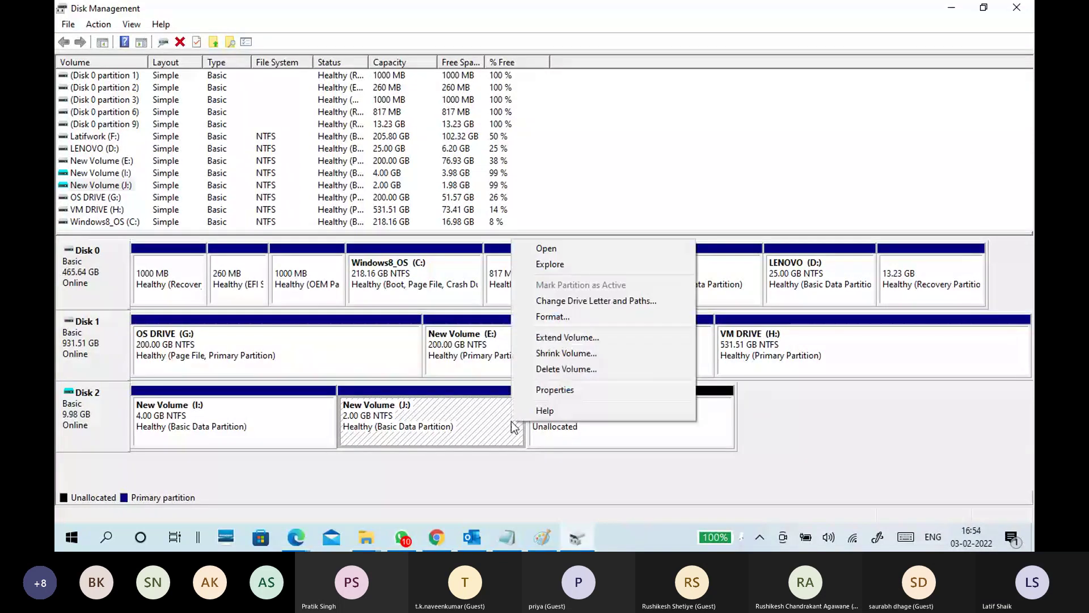
right_click(416, 424)
left_click(581, 423)
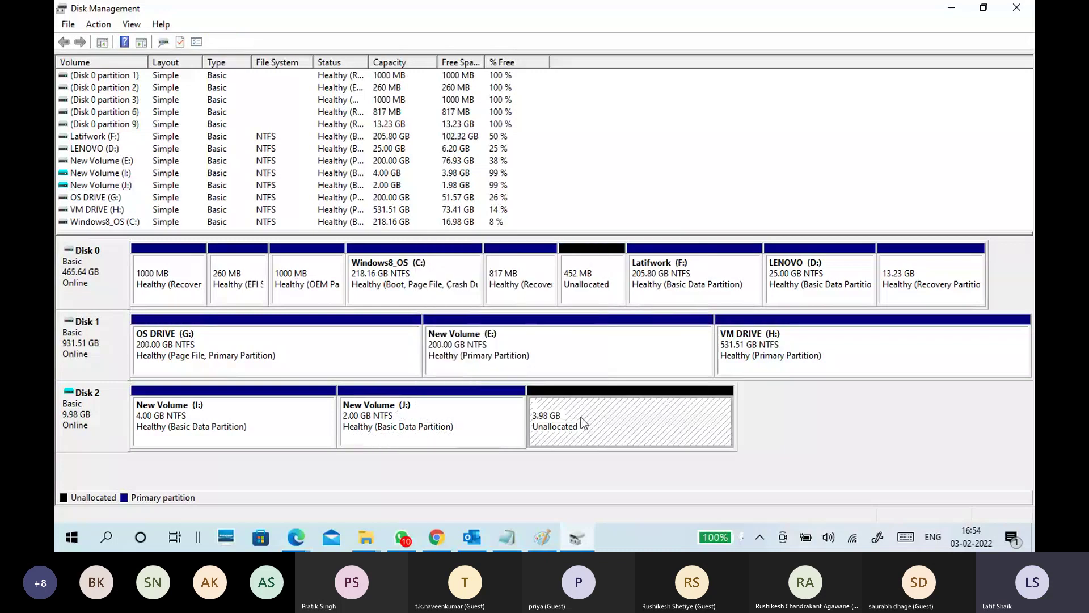
left_click(437, 423)
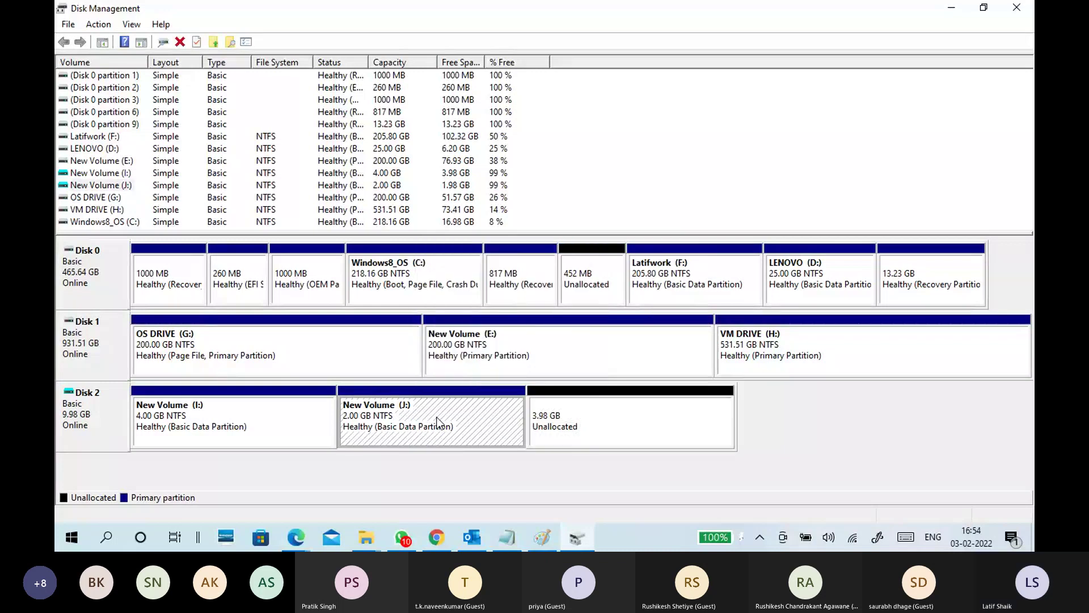
left_click(572, 414)
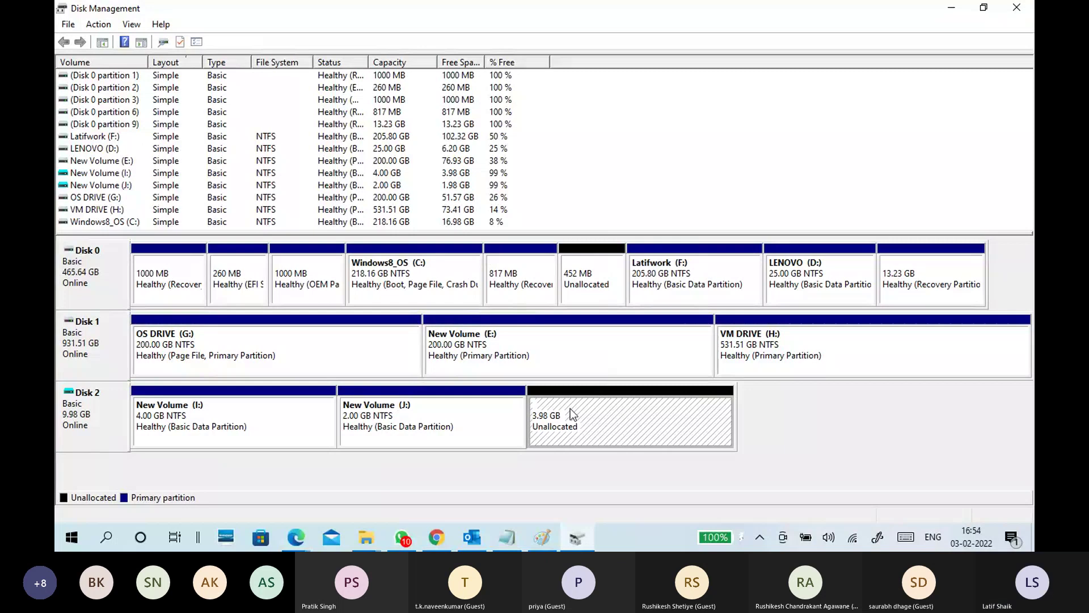
left_click(449, 422)
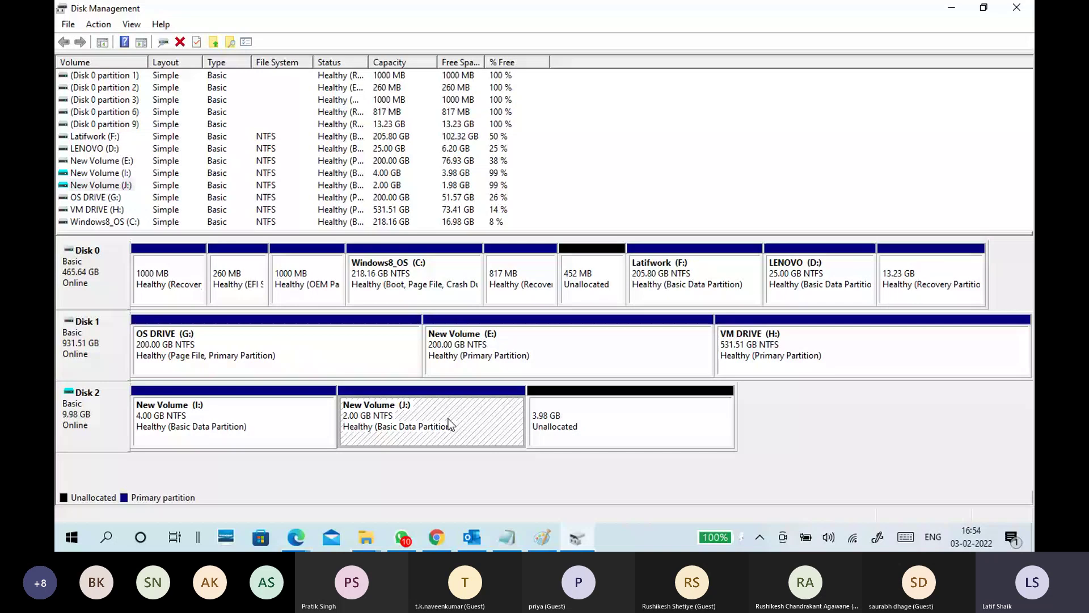
right_click(448, 422)
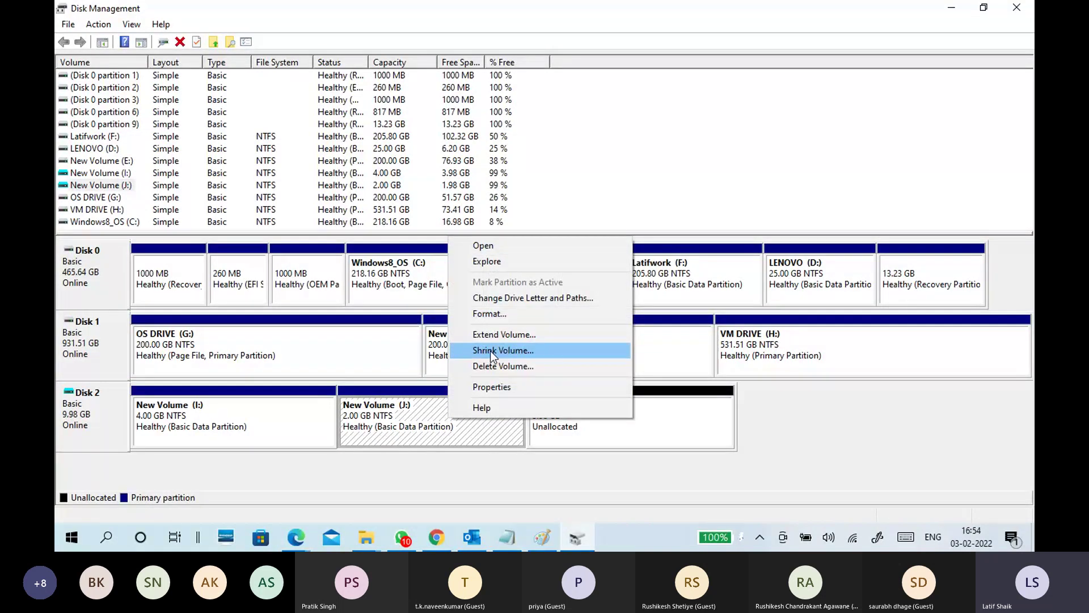
left_click(400, 478)
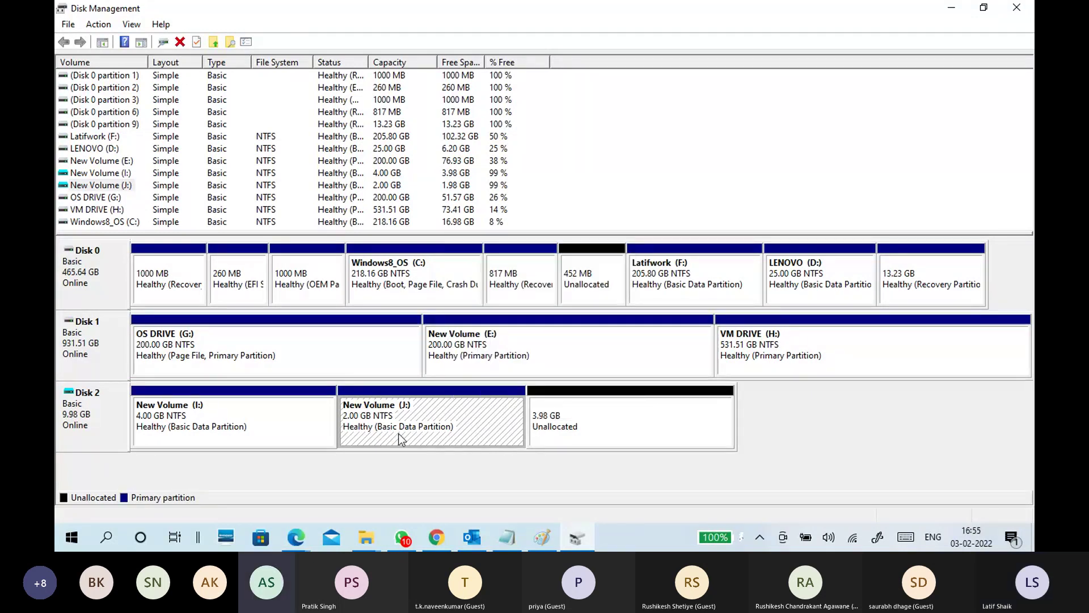
right_click(422, 416)
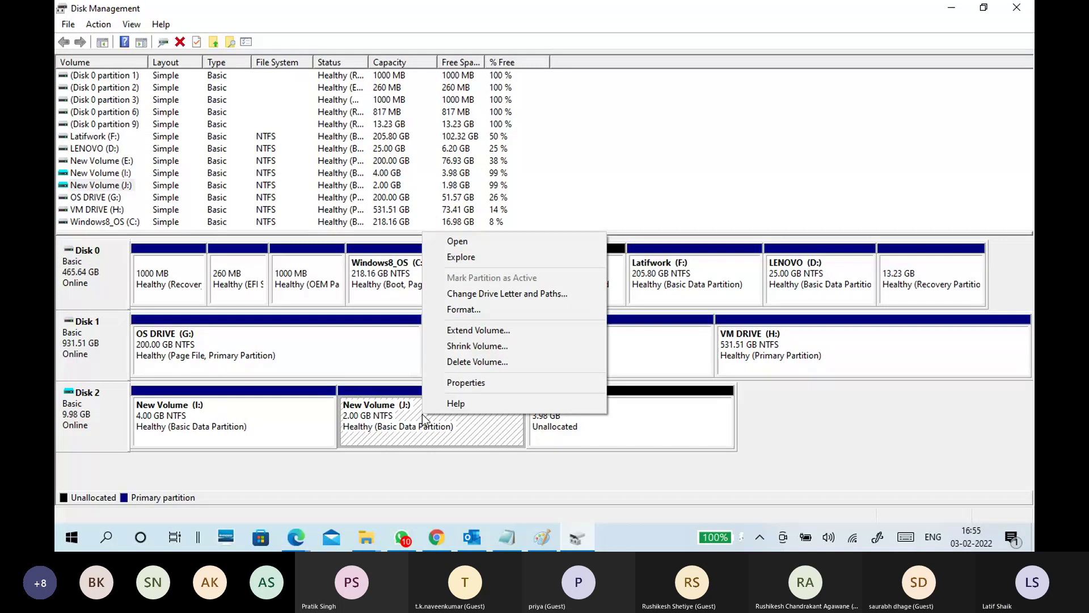
left_click(499, 330)
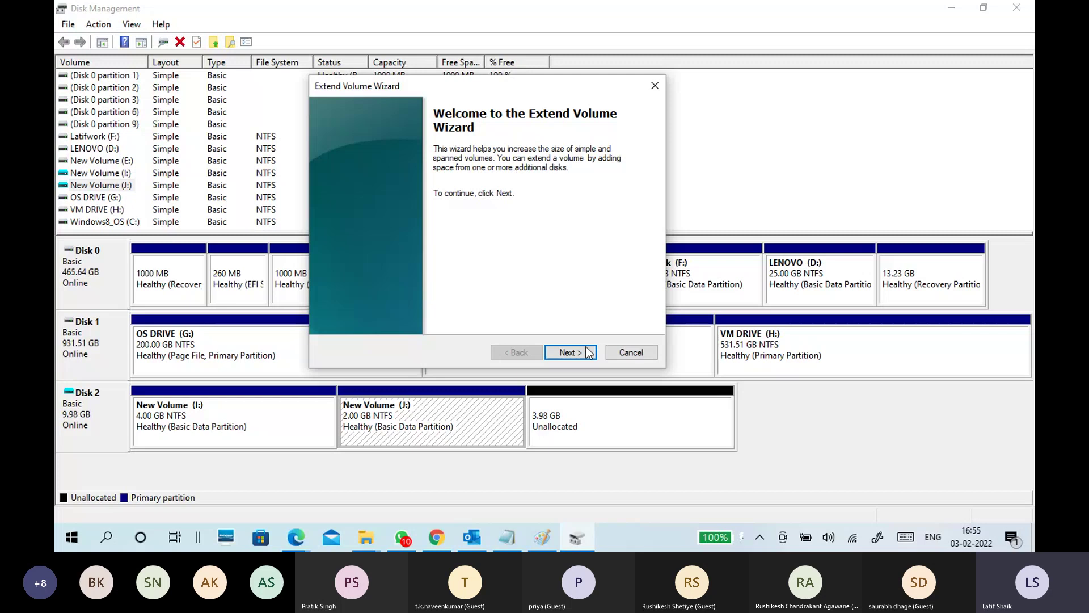
left_click(631, 353)
Step: Check which Disk 2 volume can be extended and how each one lies relative to the unallocated space
right_click(448, 405)
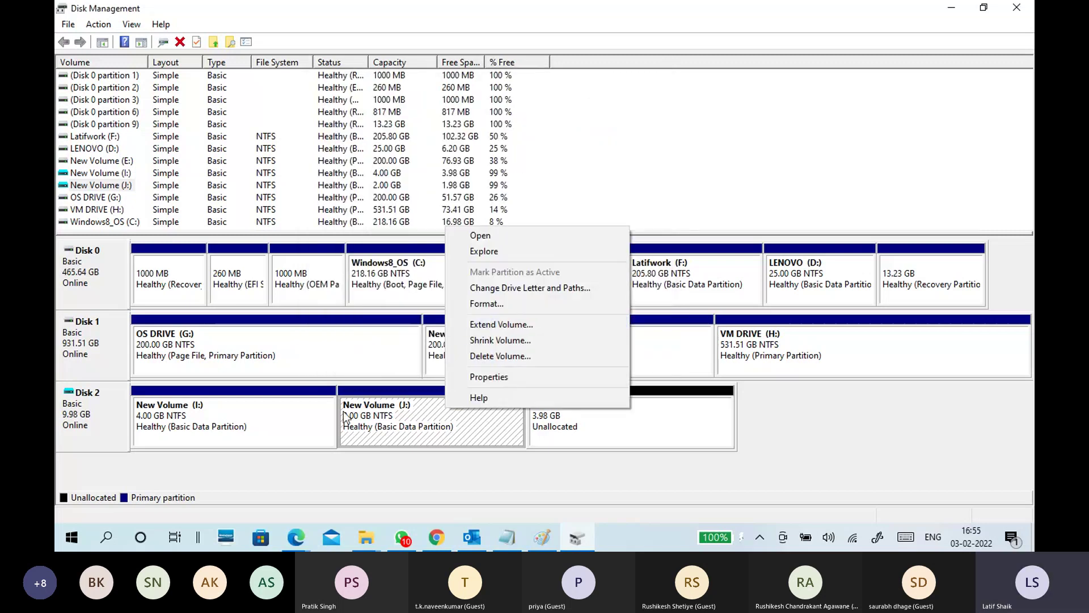
left_click(267, 420)
right_click(270, 415)
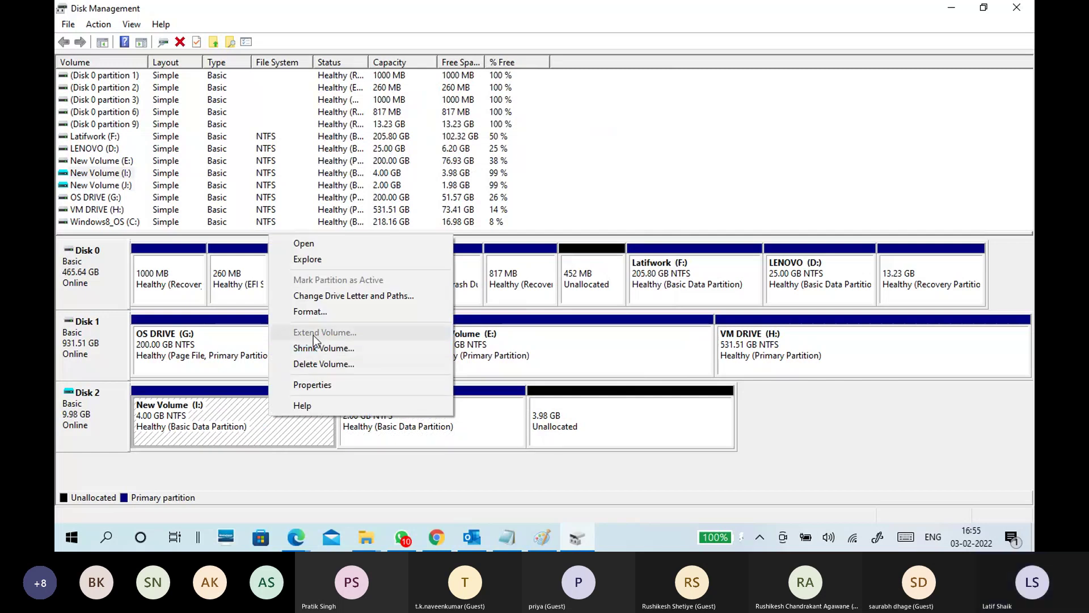
left_click(579, 407)
left_click(574, 420)
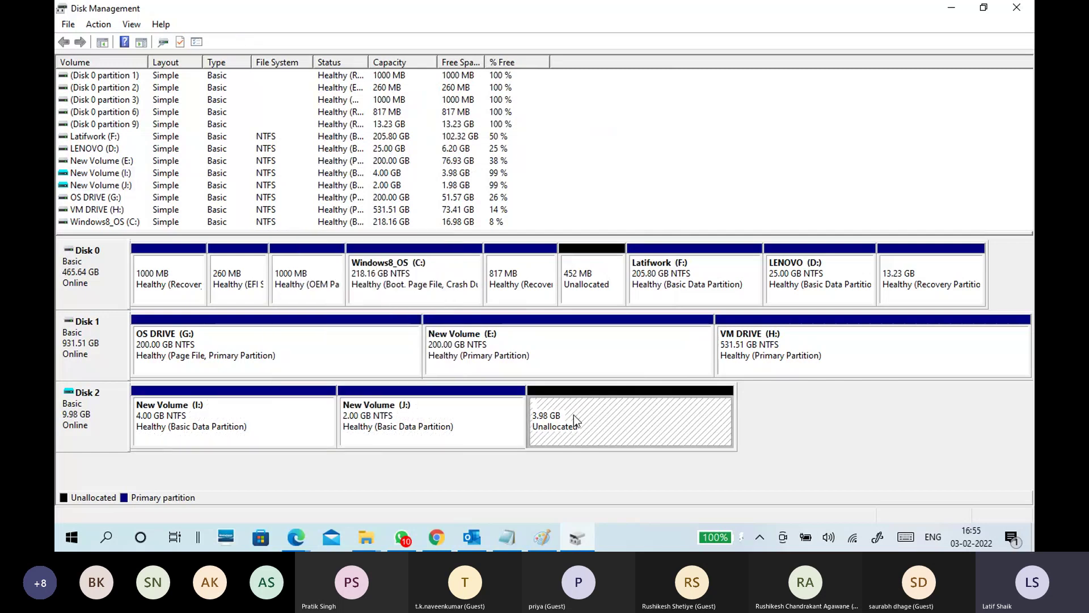
left_click(489, 416)
left_click(587, 422)
left_click(477, 421)
left_click(568, 419)
left_click(495, 413)
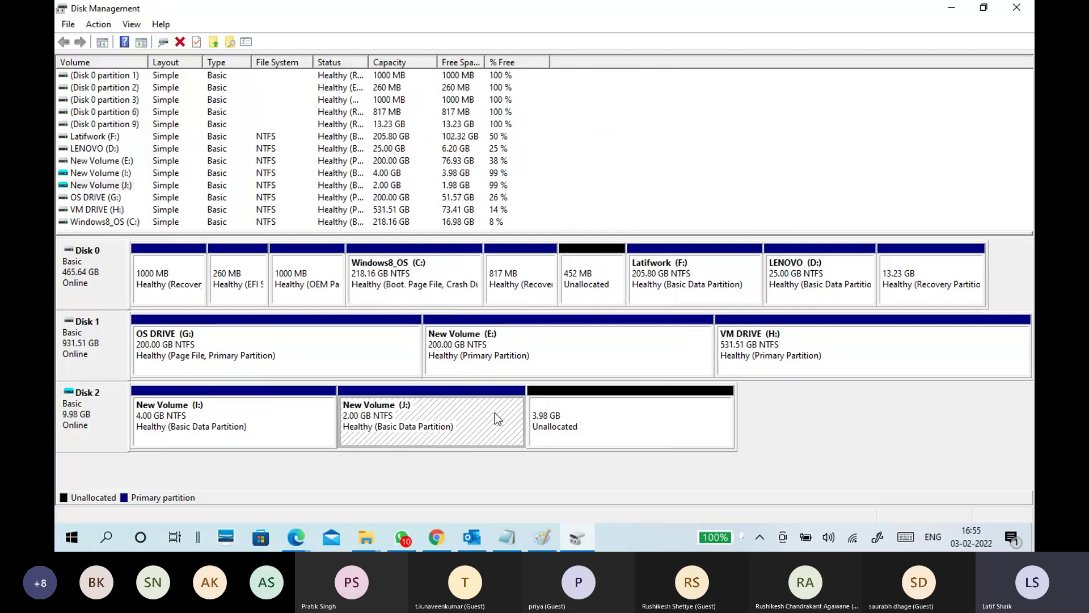
left_click(571, 420)
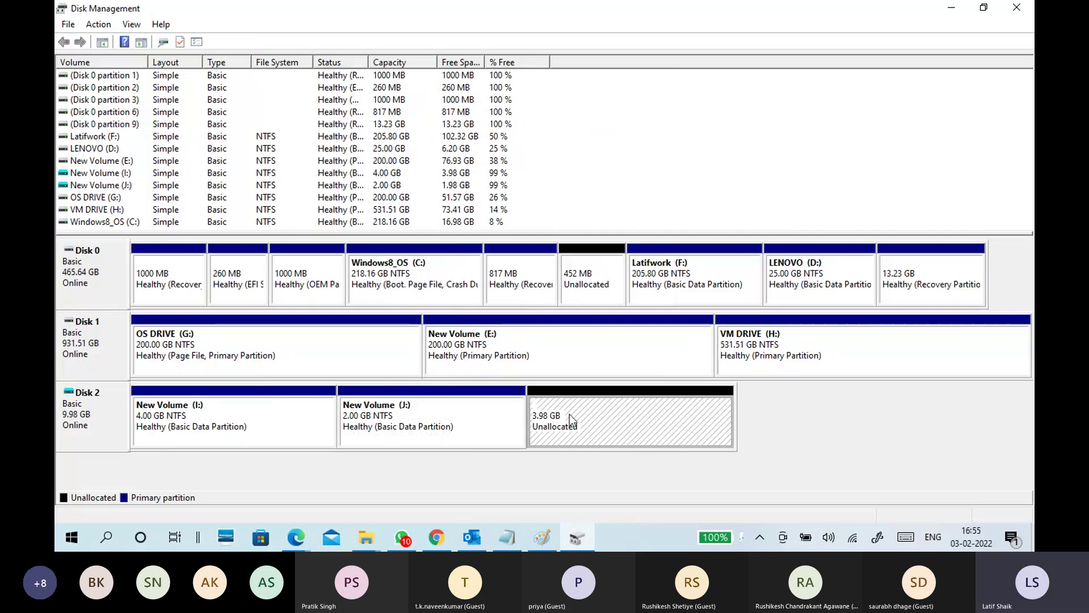
Step: Extend New Volume (J:) by 2048 MB using the adjacent unallocated space on Disk 2
right_click(457, 429)
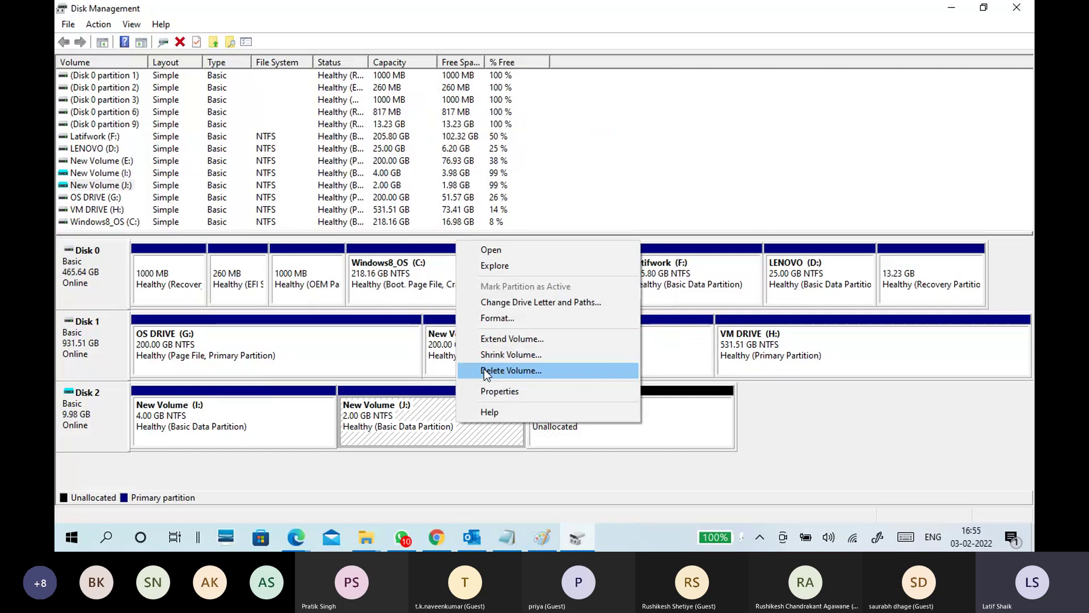
left_click(498, 340)
left_click(353, 346)
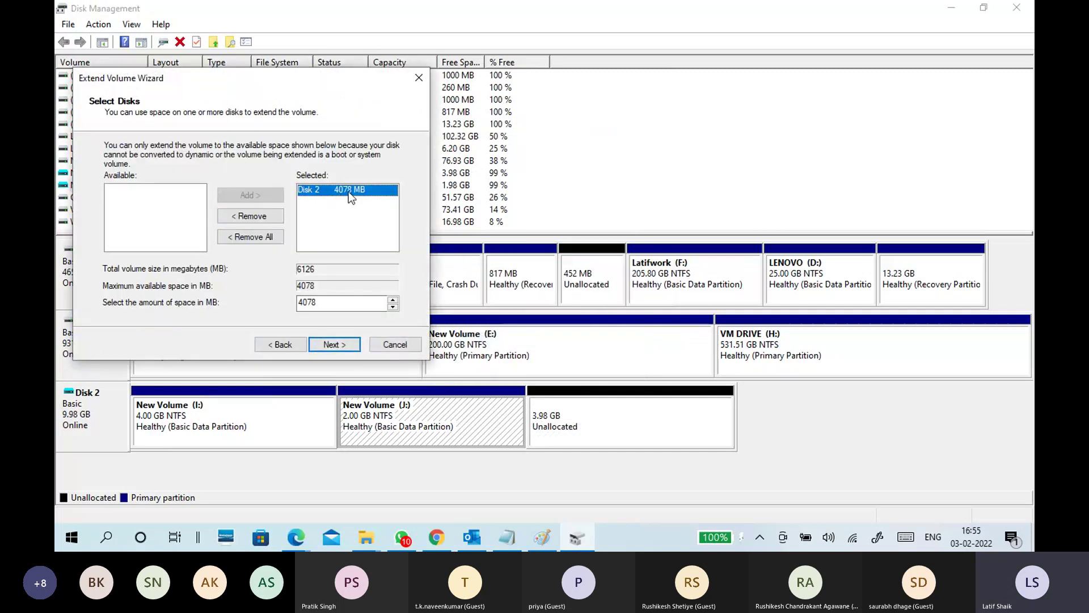
double_click(322, 303)
type("204")
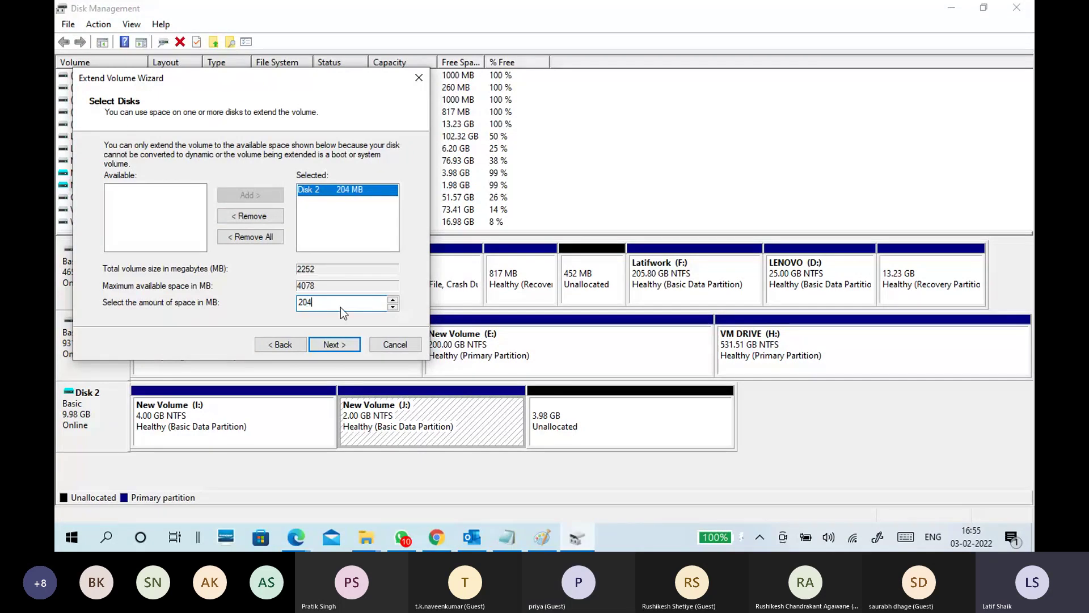
type("8")
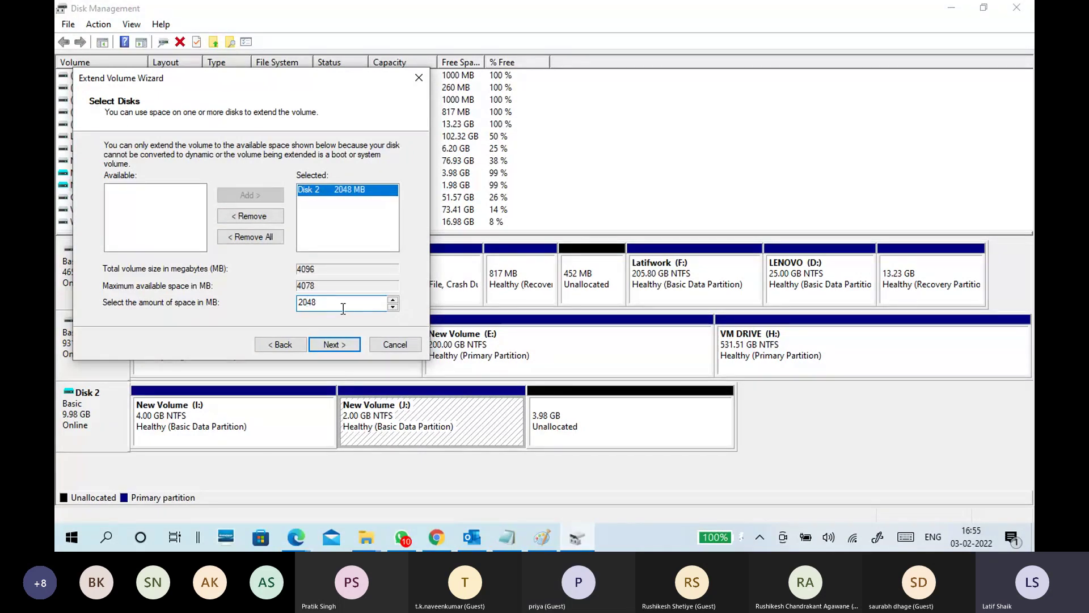
left_click(352, 344)
left_click(352, 345)
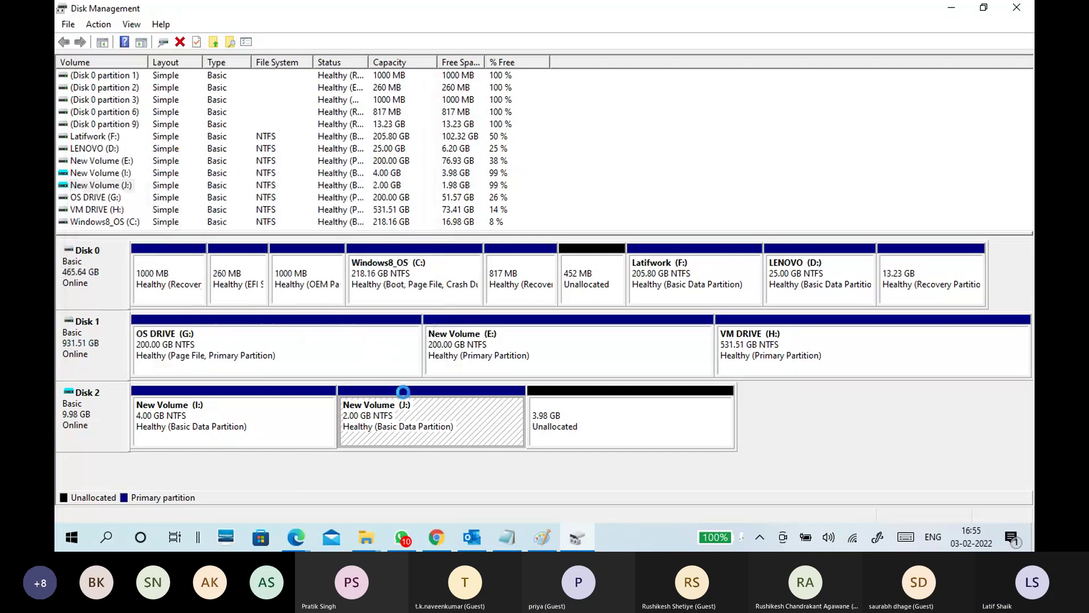
left_click(360, 432)
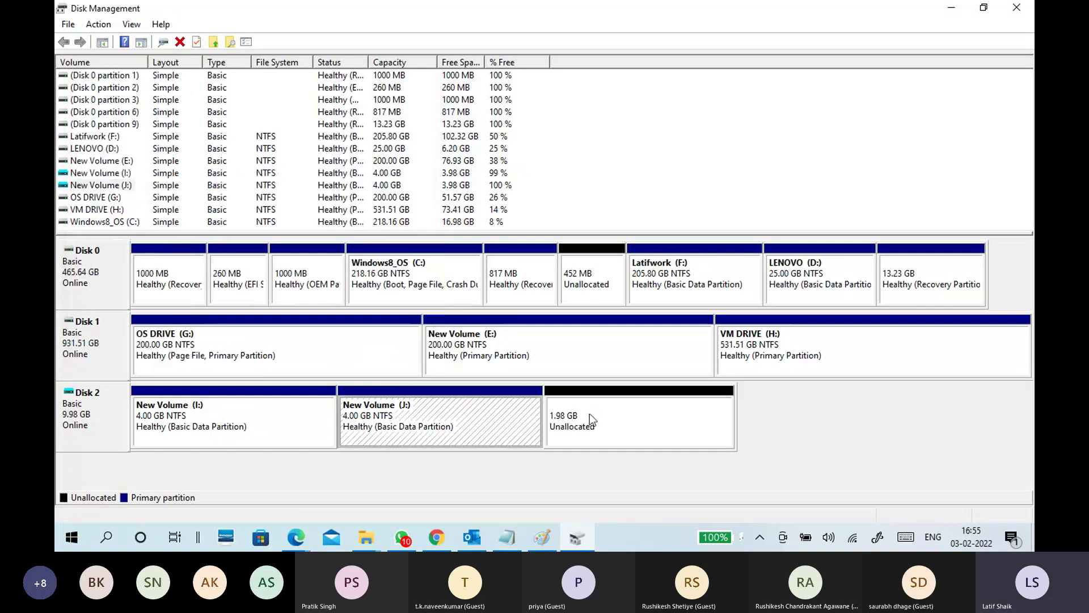
Step: Extend New Volume (J:) again by the remaining 2030 MB of unallocated space on Disk 2
right_click(454, 420)
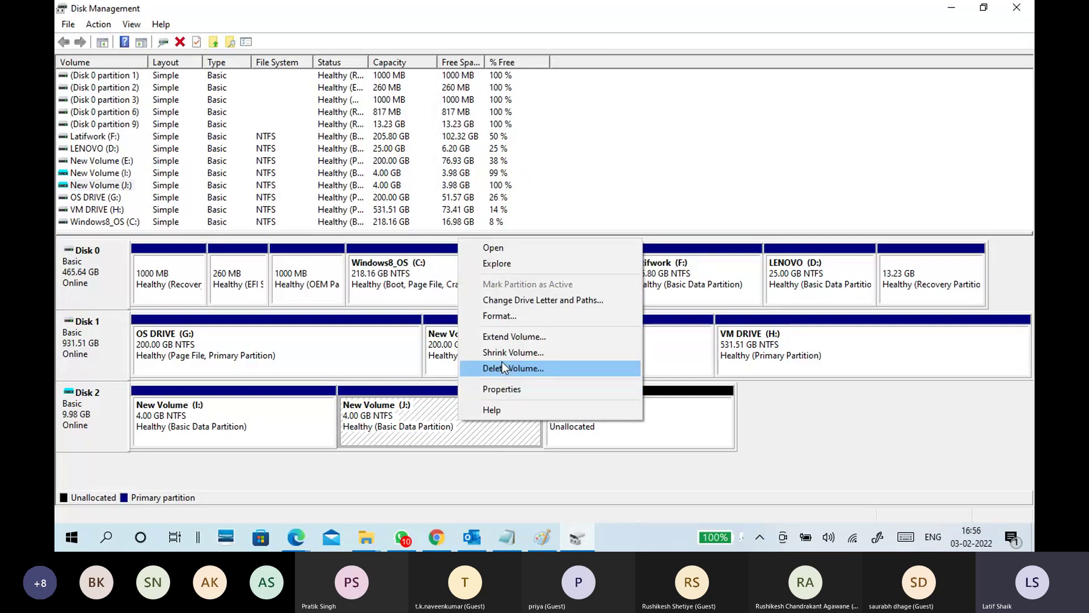
left_click(508, 337)
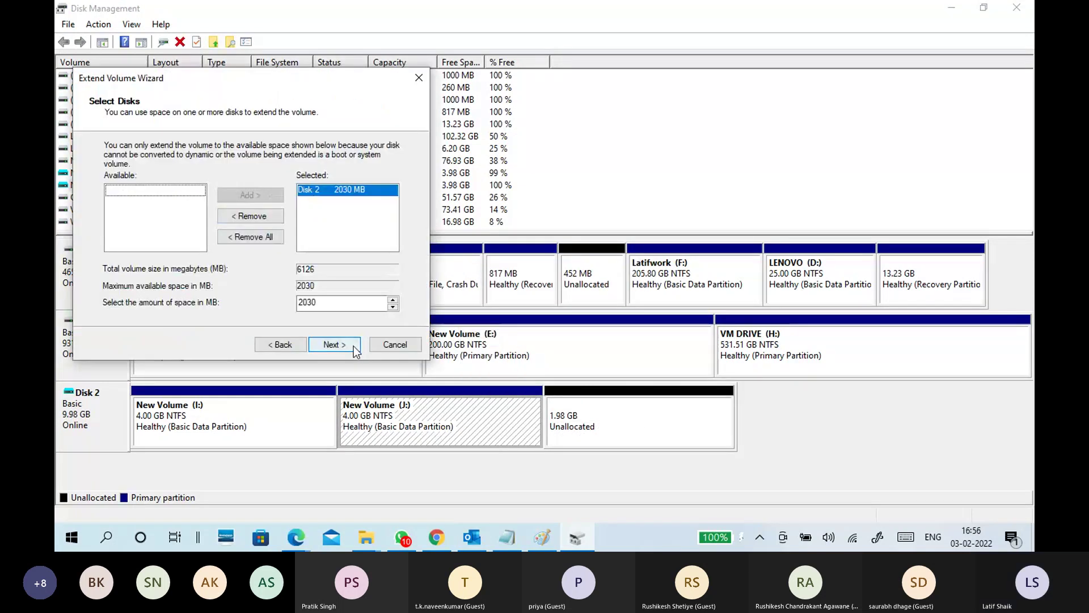
left_click(353, 345)
left_click(353, 345)
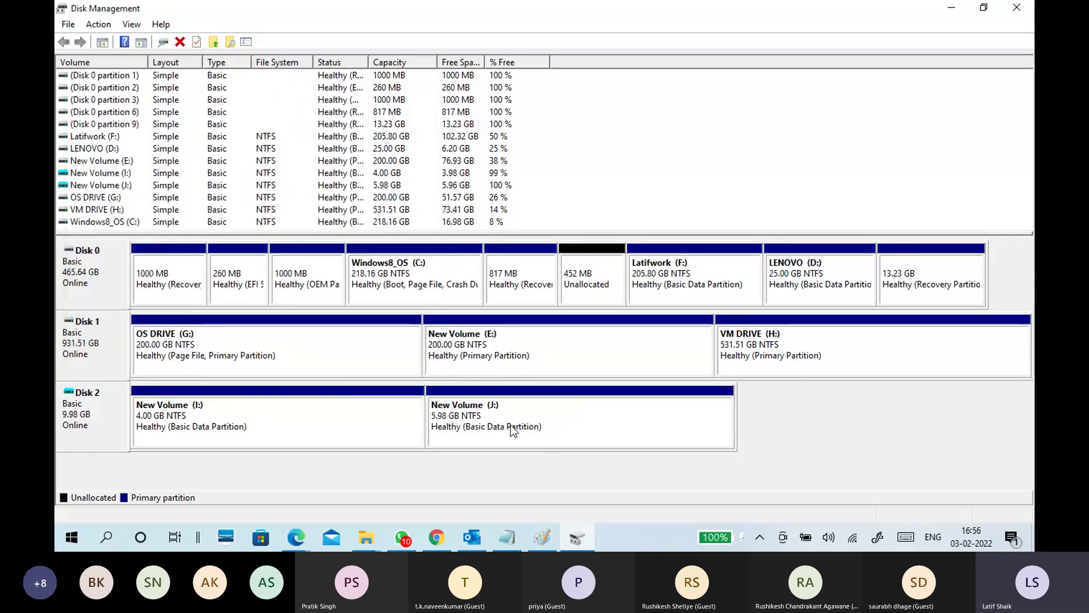
Step: Examine both Disk 2 volumes and the options offered for the extended New Volume (J:)
left_click(328, 415)
left_click(503, 426)
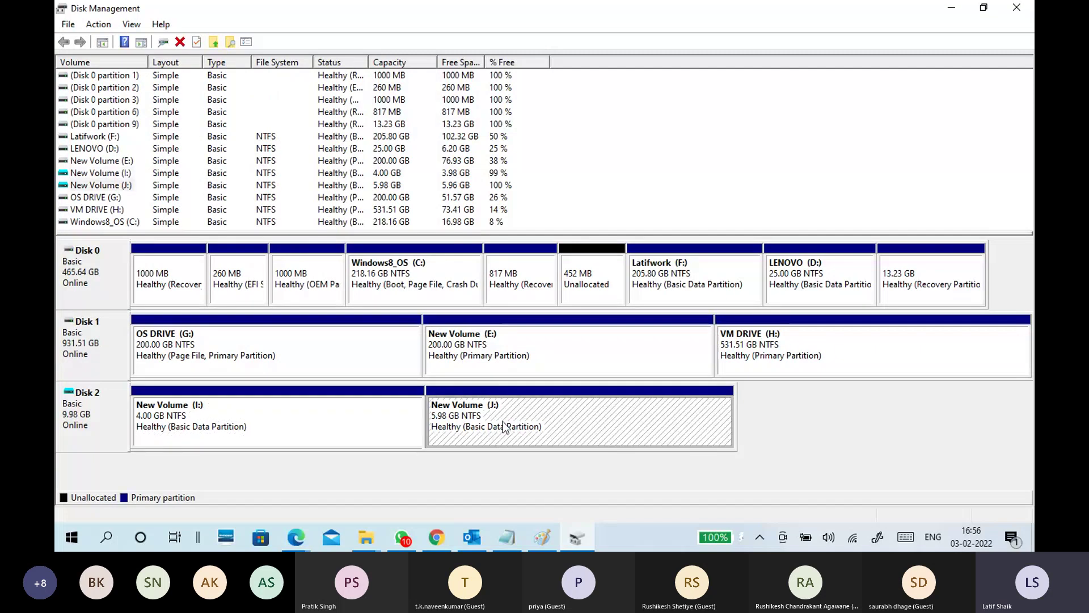
left_click(366, 412)
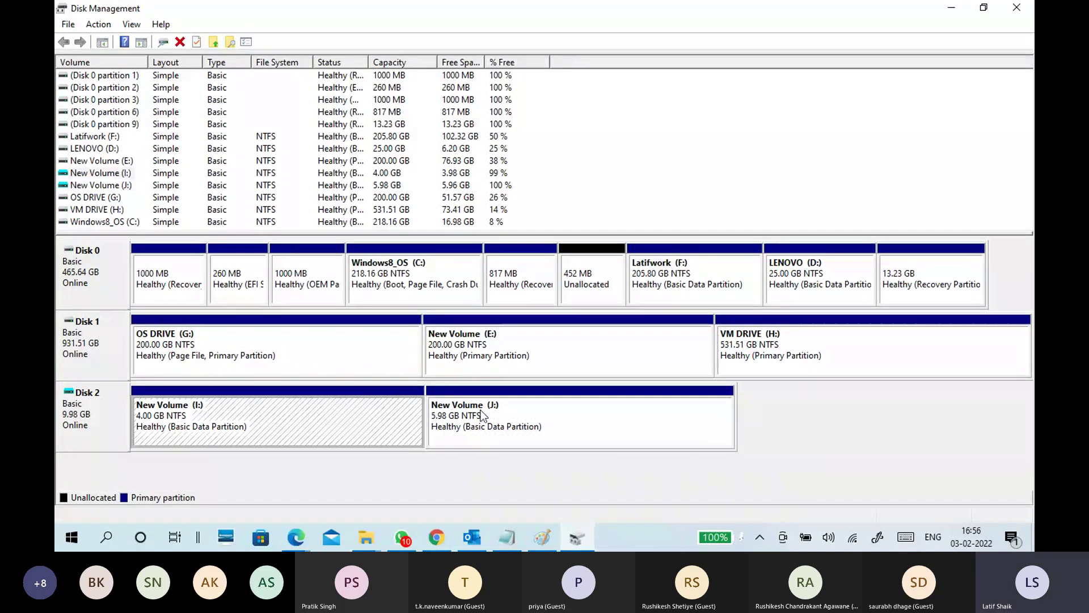
left_click(476, 420)
right_click(477, 420)
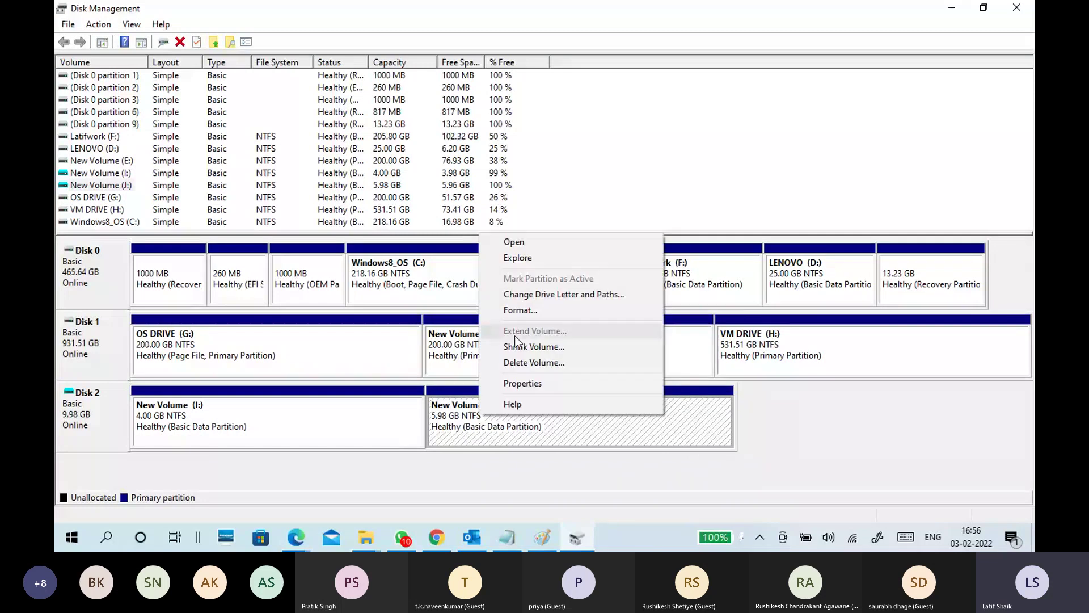
left_click(398, 415)
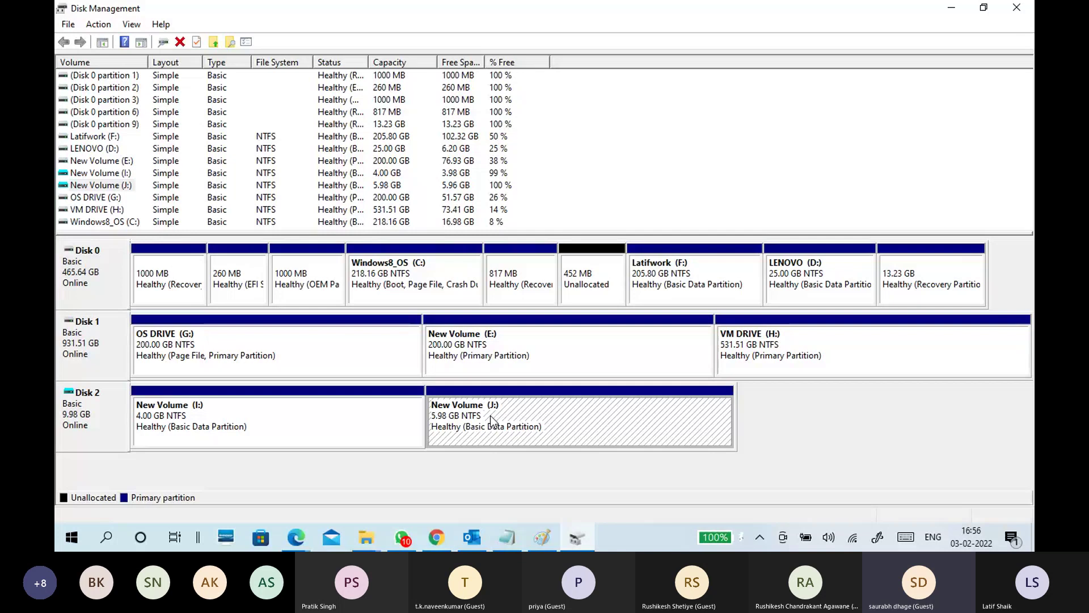
left_click(306, 410)
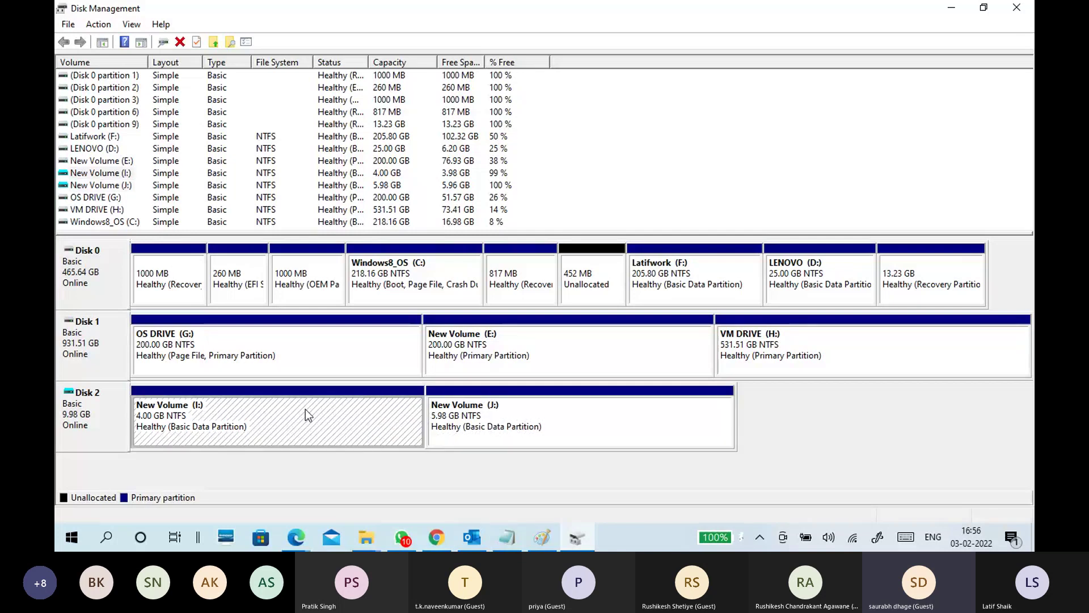
Step: Shrink New Volume (J:) on Disk 2 by 2048 MB
right_click(503, 427)
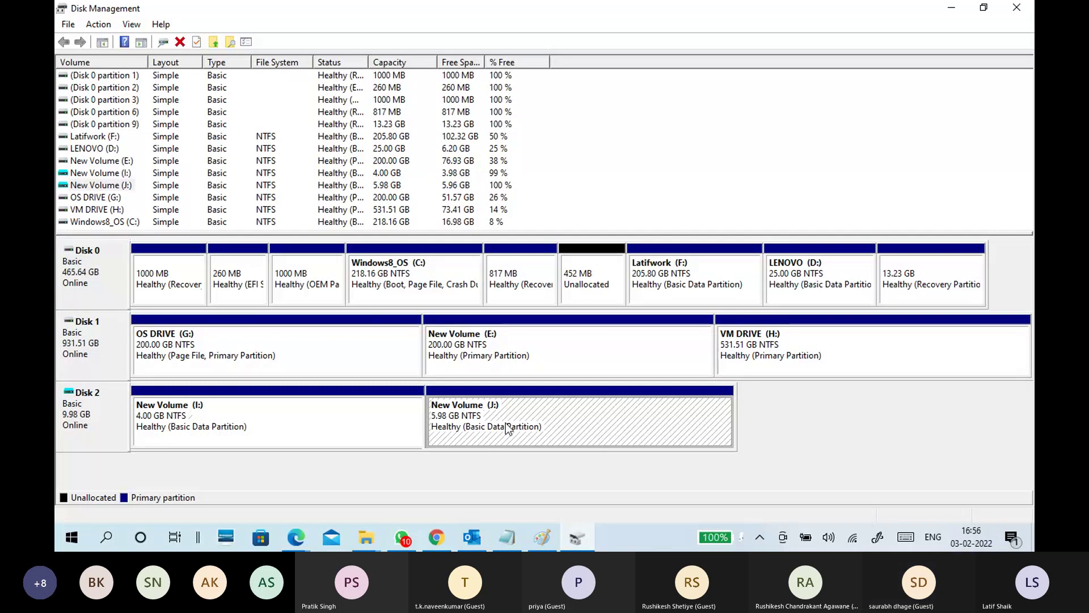
left_click(537, 344)
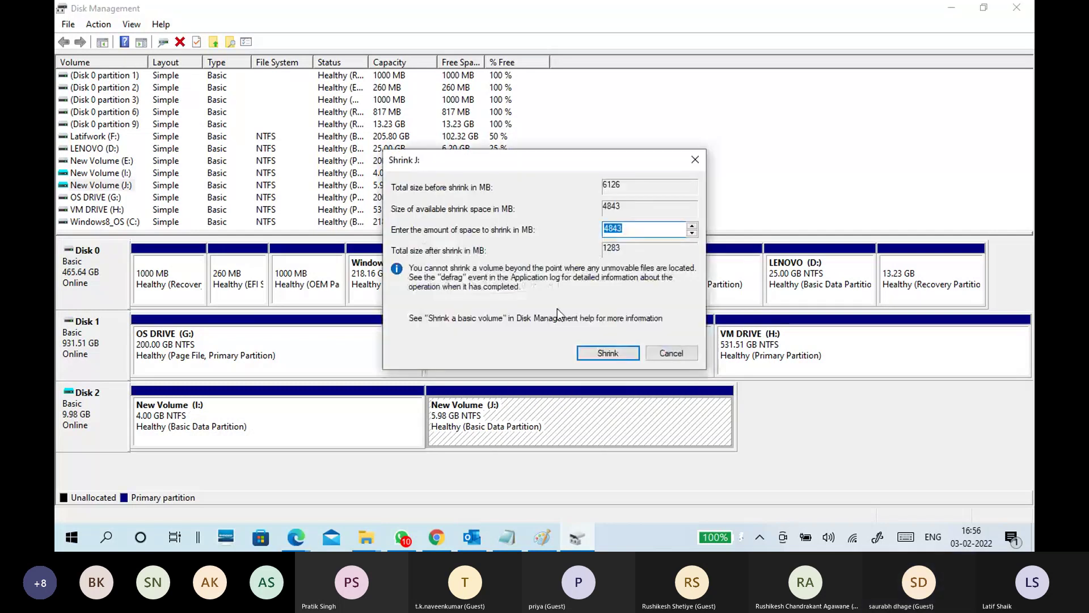
type("204")
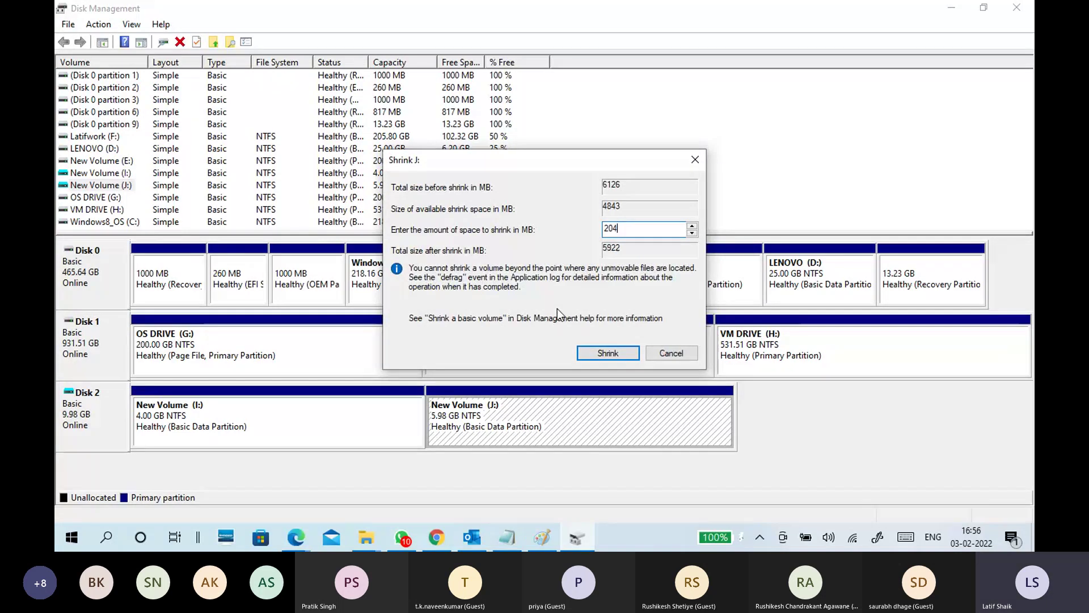
type("8")
left_click(607, 354)
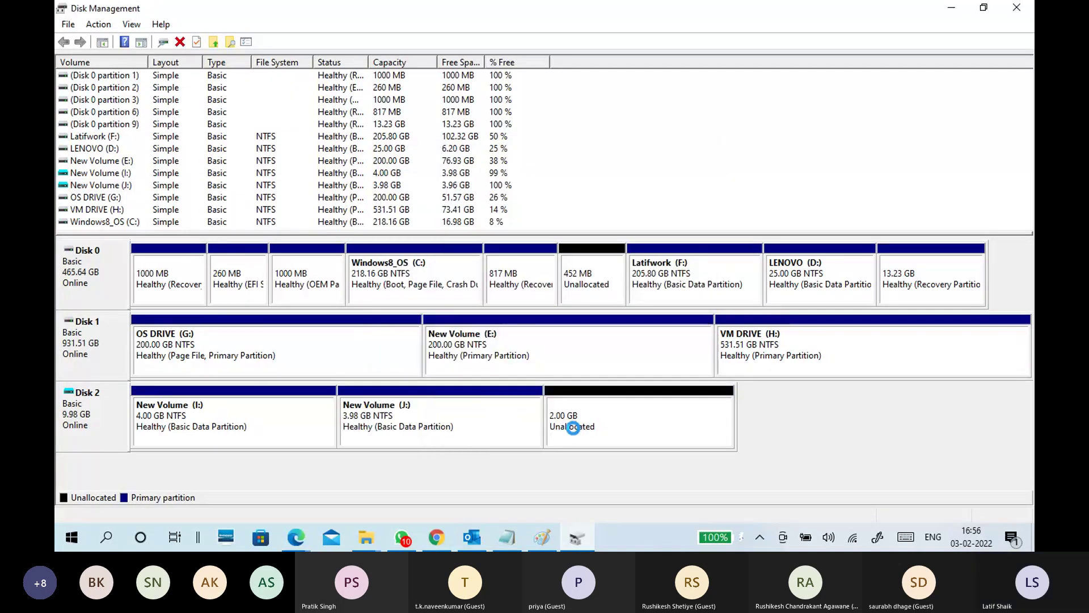
Step: Shrink New Volume (J:) on Disk 2 a second time by another 2048 MB
right_click(461, 425)
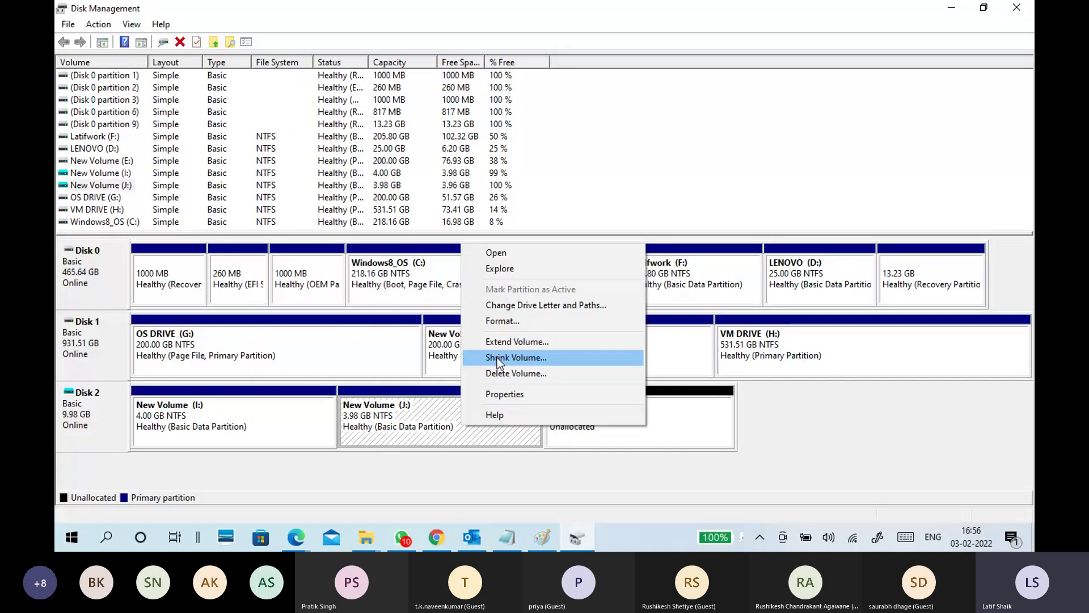
left_click(497, 357)
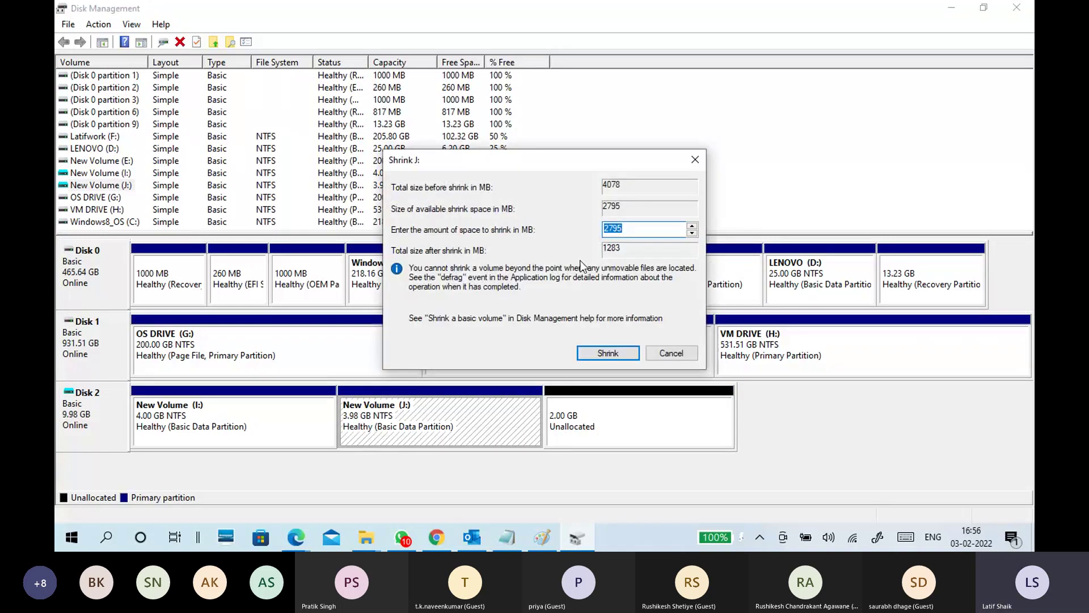
type("2048")
left_click(625, 348)
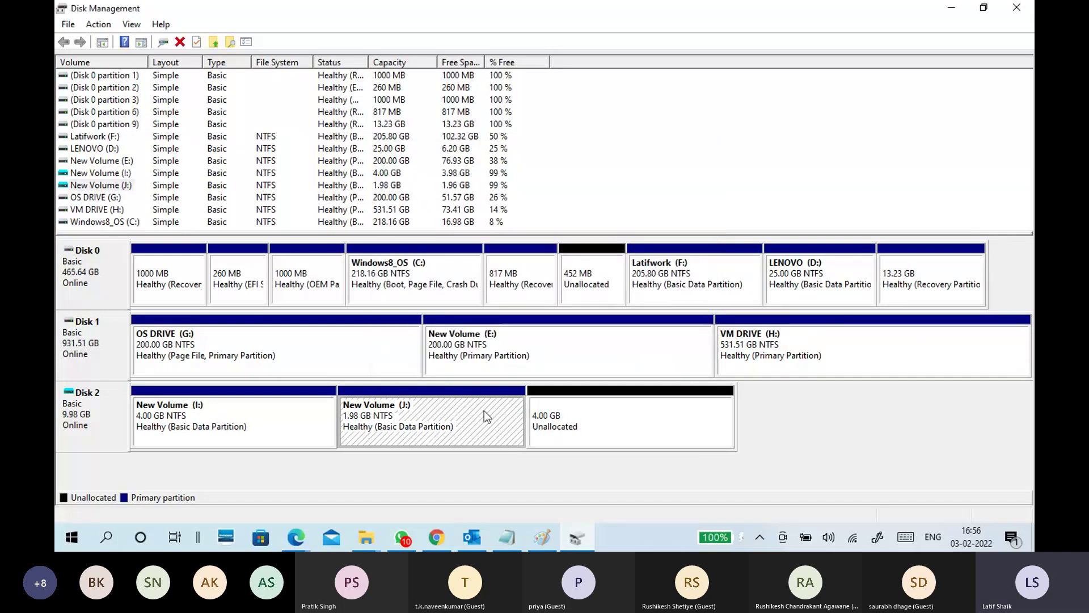
Step: Delete New Volume (J:) from Disk 2 so its space joins the adjacent unallocated space
left_click(588, 412)
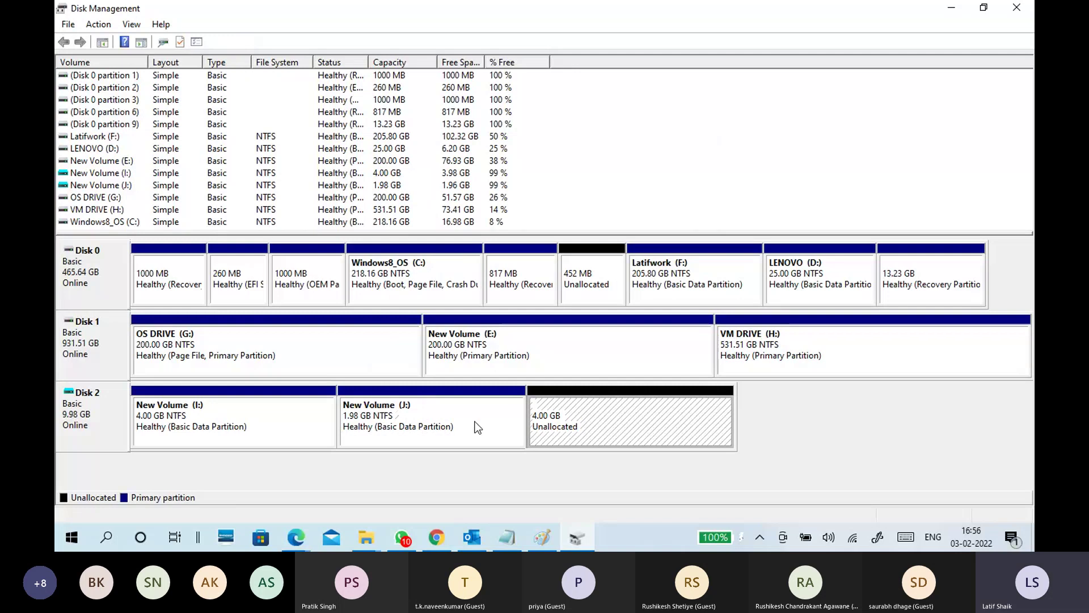
left_click(390, 422)
key("Left")
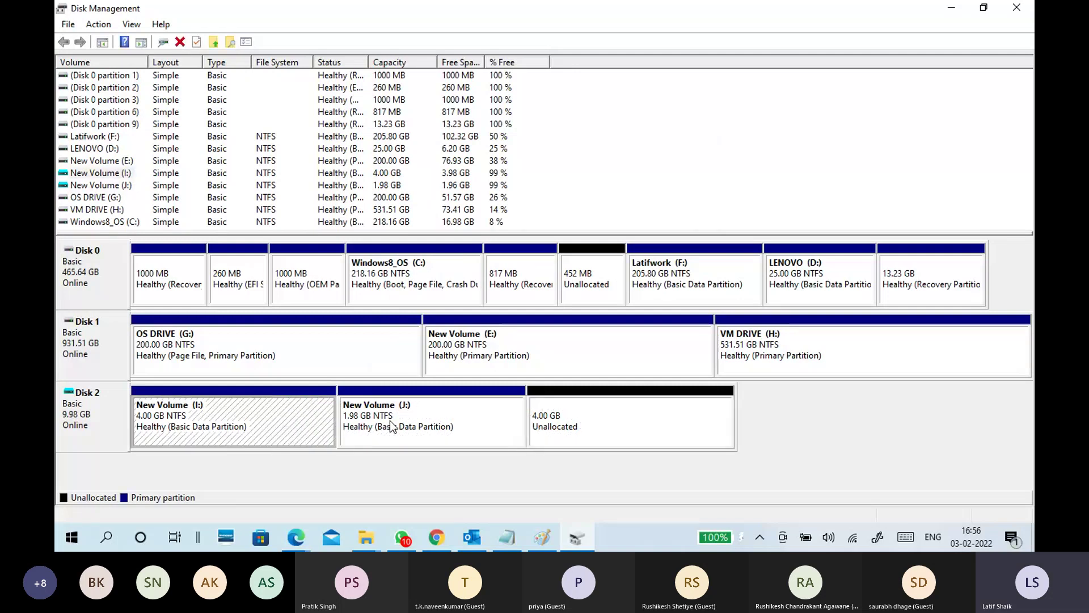
key("Right")
key("Right")
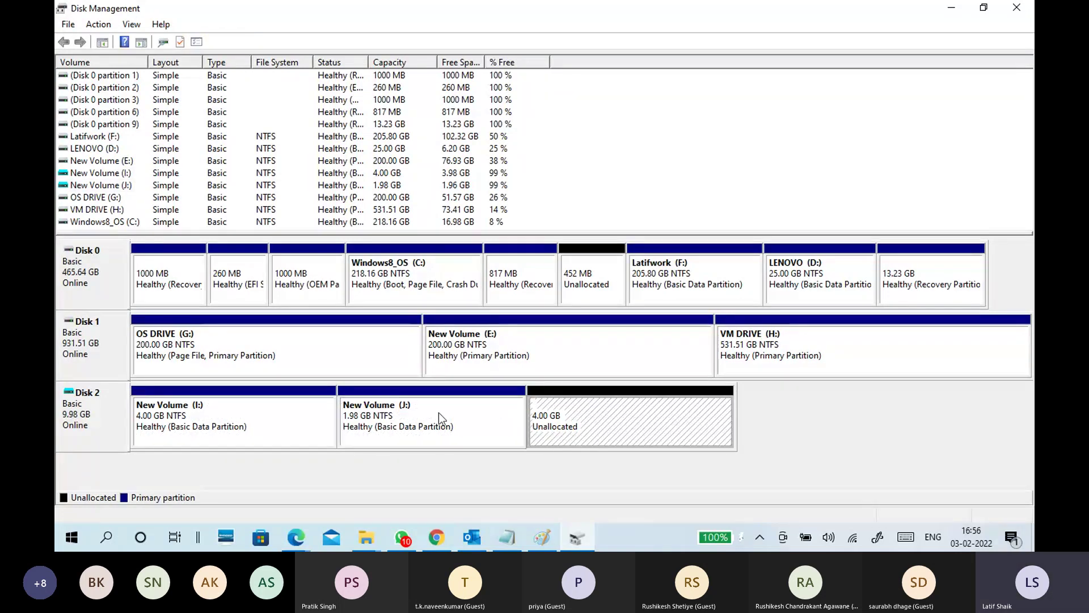
right_click(438, 413)
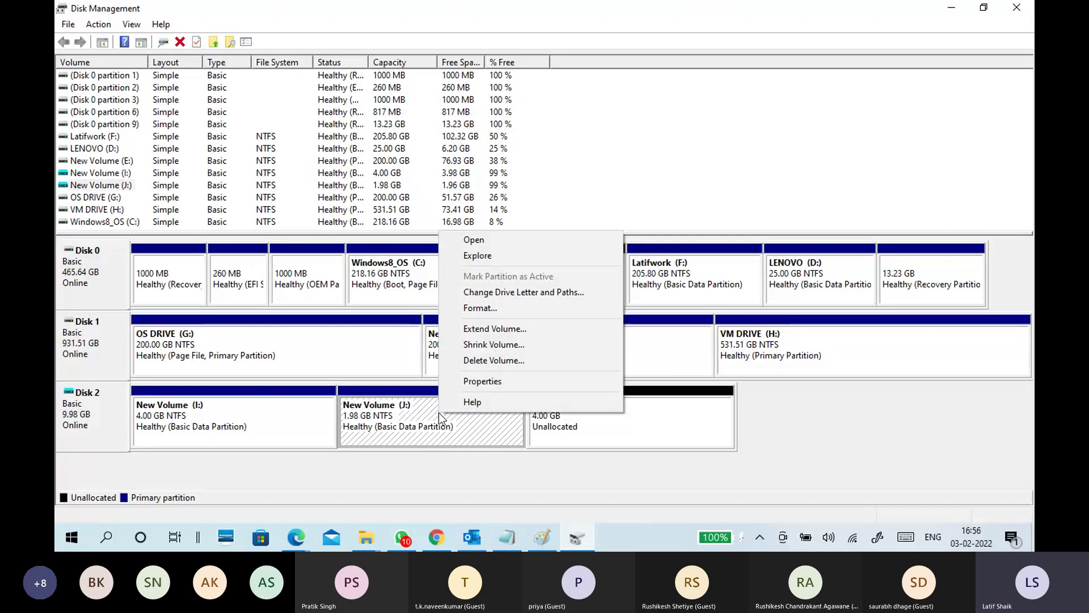
left_click(466, 361)
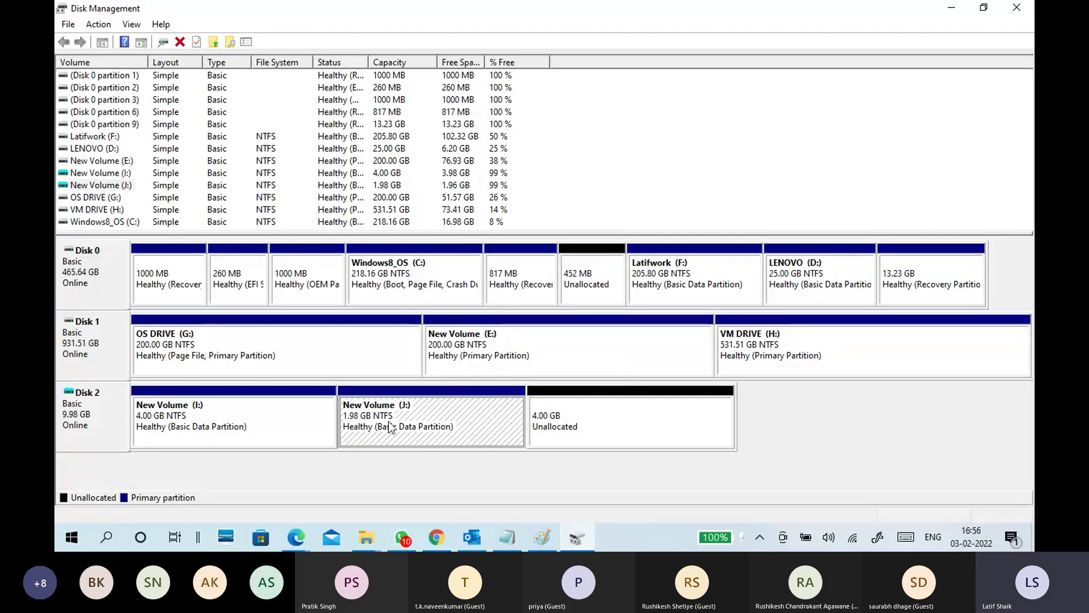
left_click(577, 414)
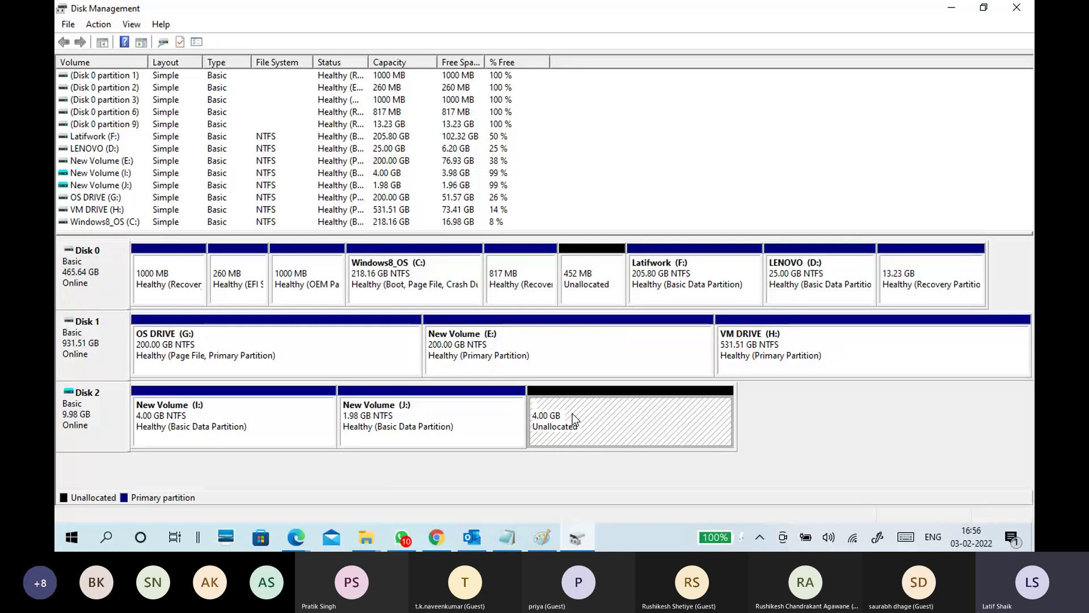
right_click(486, 422)
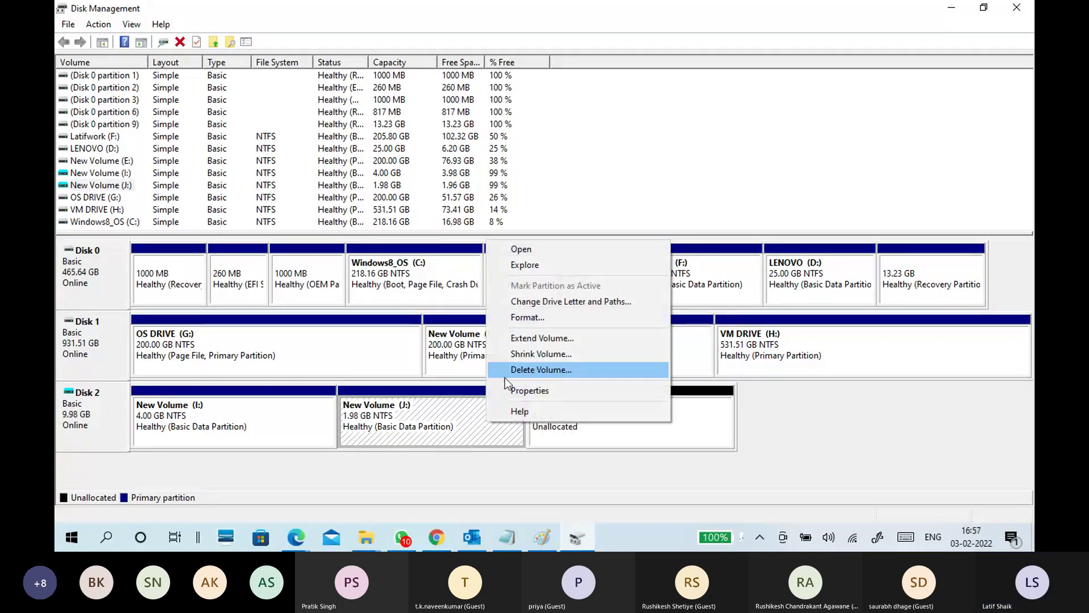
left_click(522, 370)
left_click(596, 320)
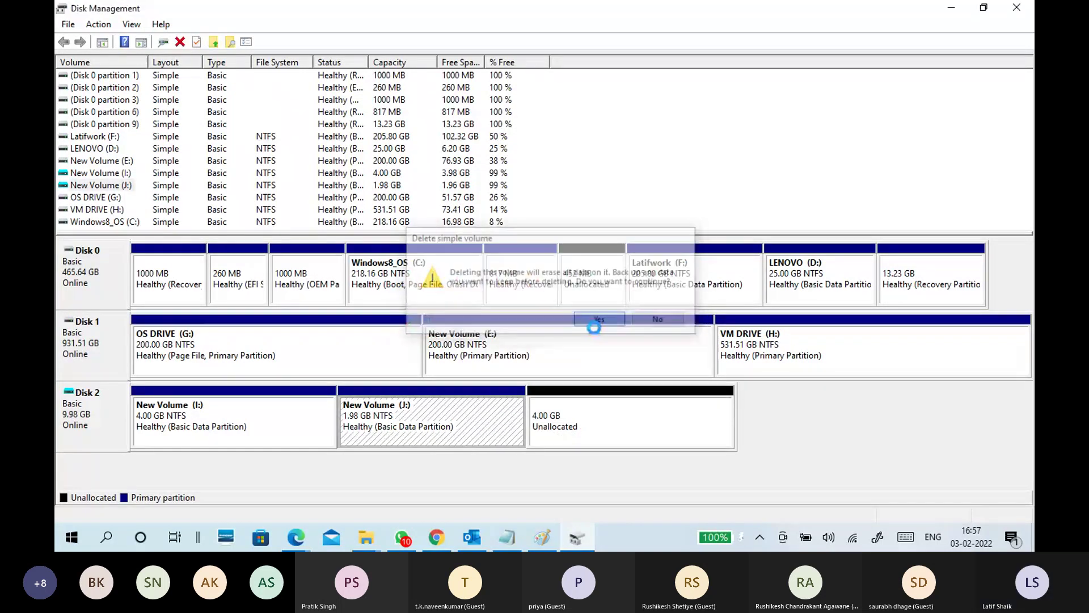
Step: Check how New Volume (I:) lies relative to the unallocated space on Disk 2
left_click(387, 419)
left_click(487, 430)
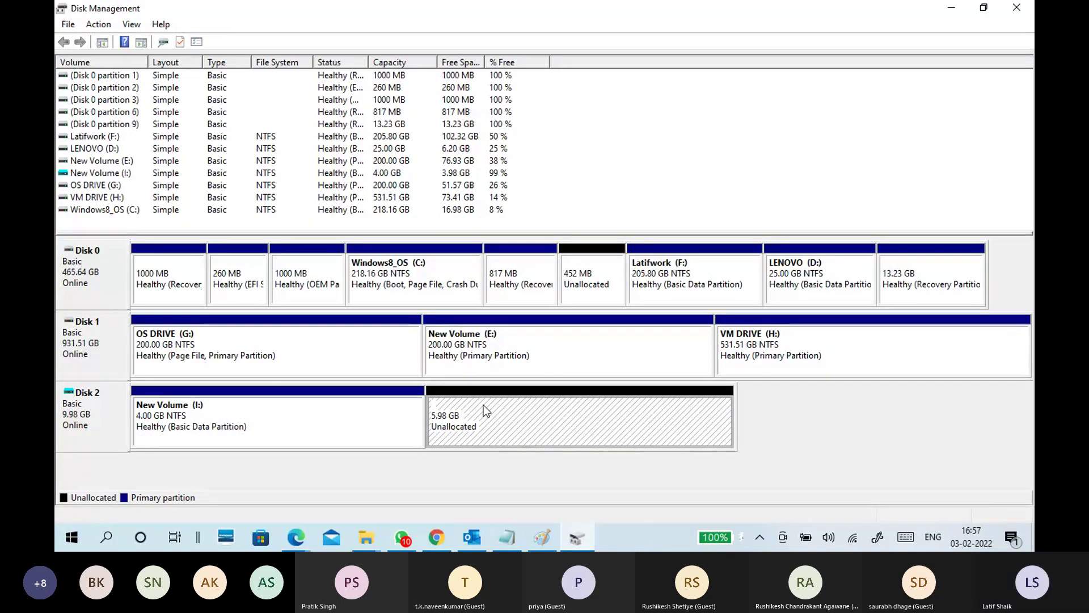
left_click(359, 415)
left_click(498, 420)
left_click(564, 420)
left_click(368, 435)
left_click(484, 425)
left_click(370, 411)
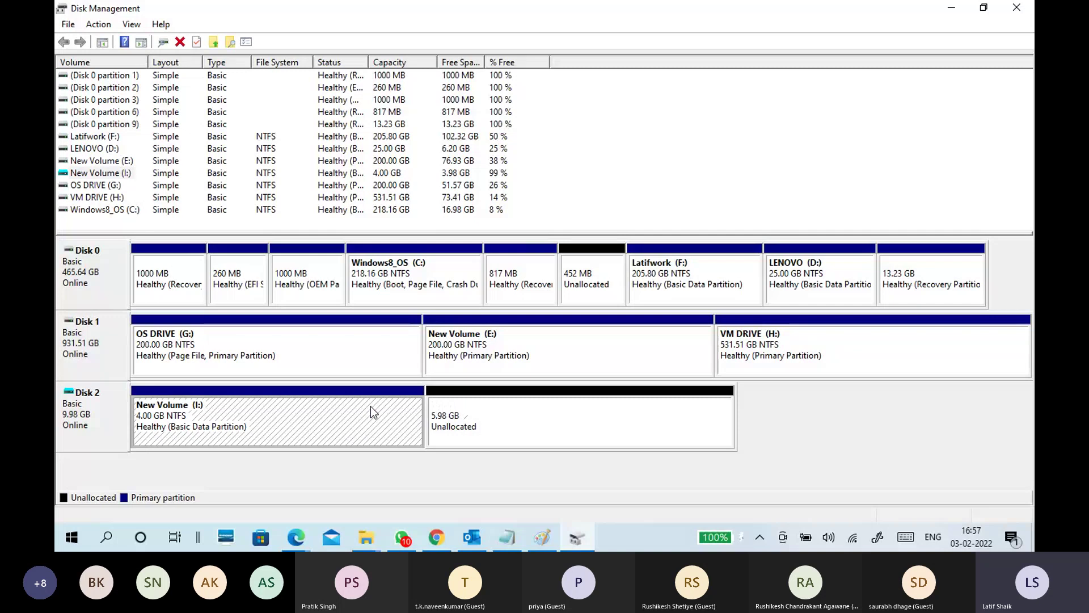
Step: Start extending New Volume (I:) with all 6126 MB of unallocated space on Disk 2
right_click(370, 406)
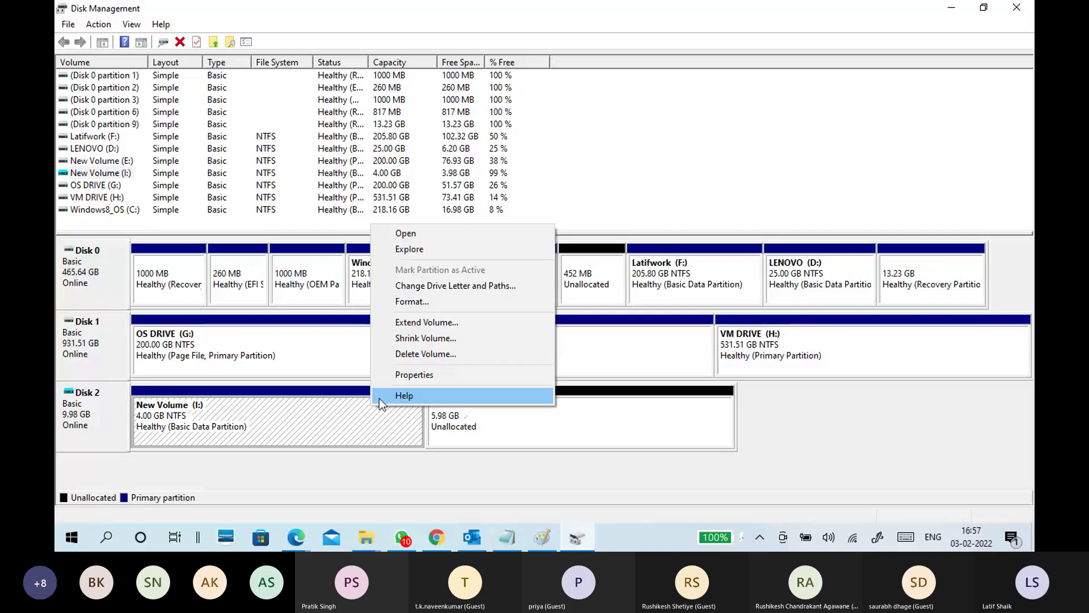
left_click(437, 327)
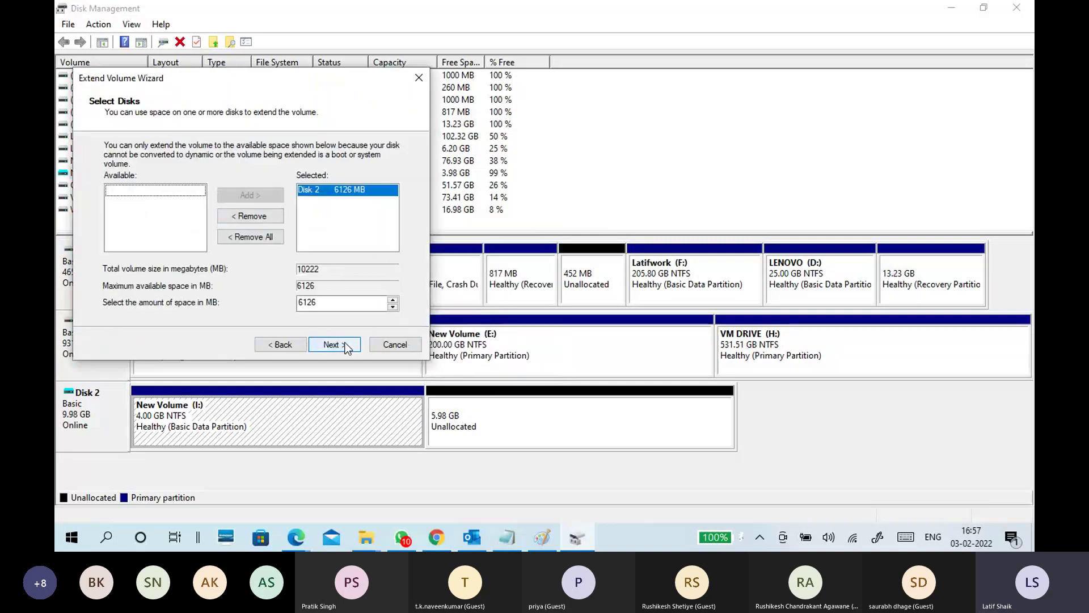
Step: Extend New Volume (I:) by 6126 MB using the free space on Disk 2
left_click(341, 344)
left_click(343, 345)
left_click(304, 346)
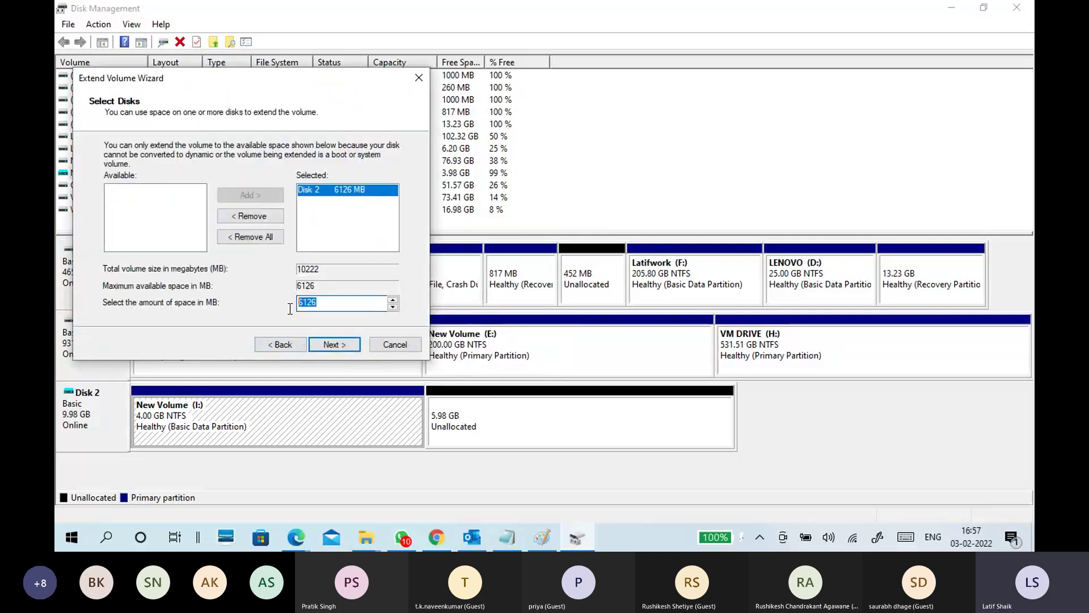
left_click(343, 345)
left_click(344, 345)
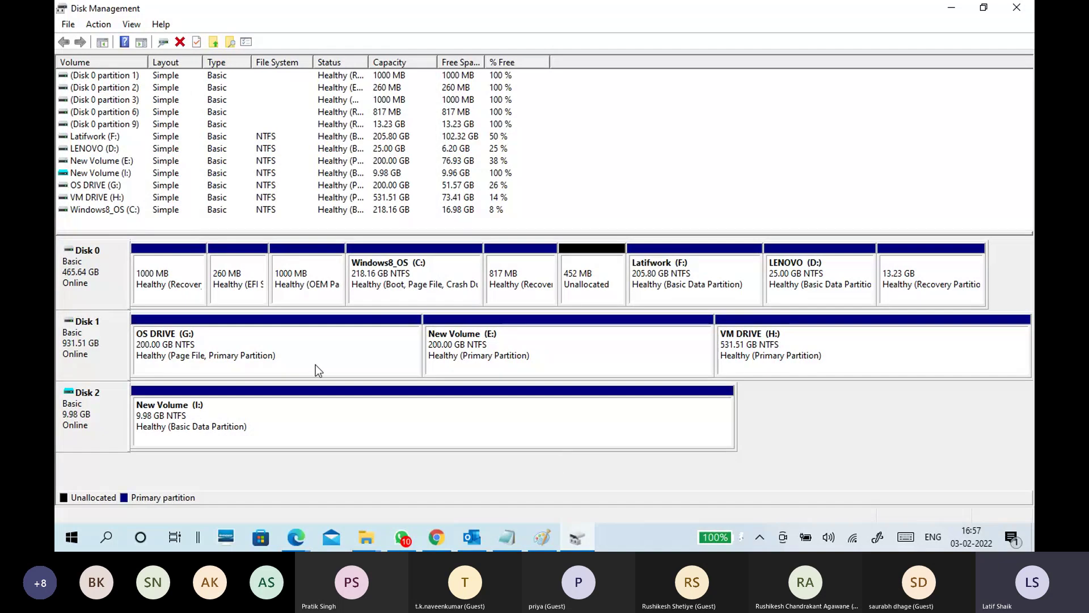
Step: Shrink New Volume (I:) on Disk 2 by 4096 MB
left_click(204, 419)
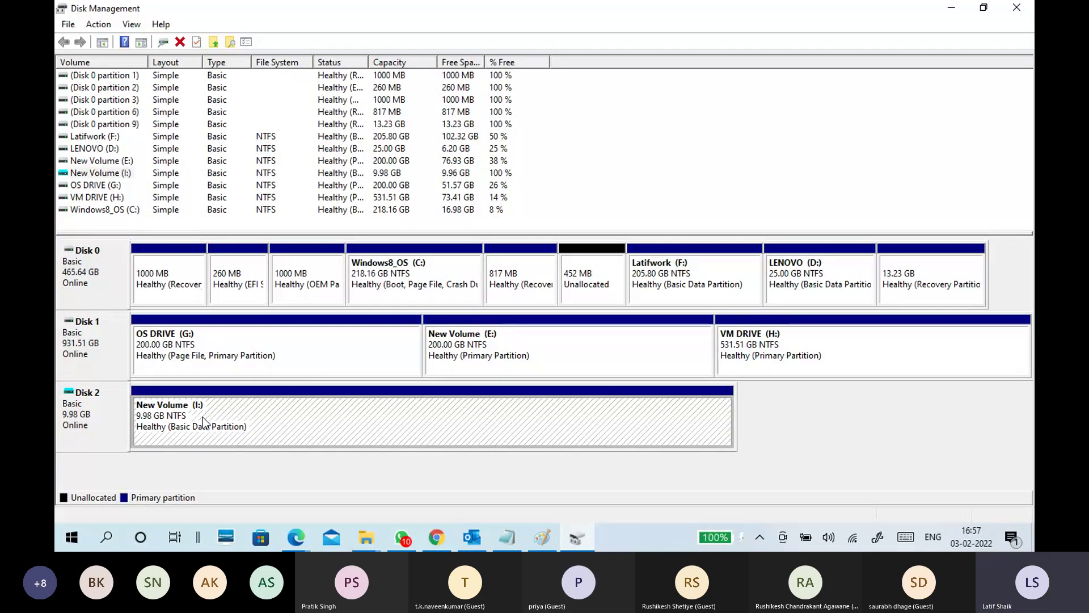
right_click(438, 413)
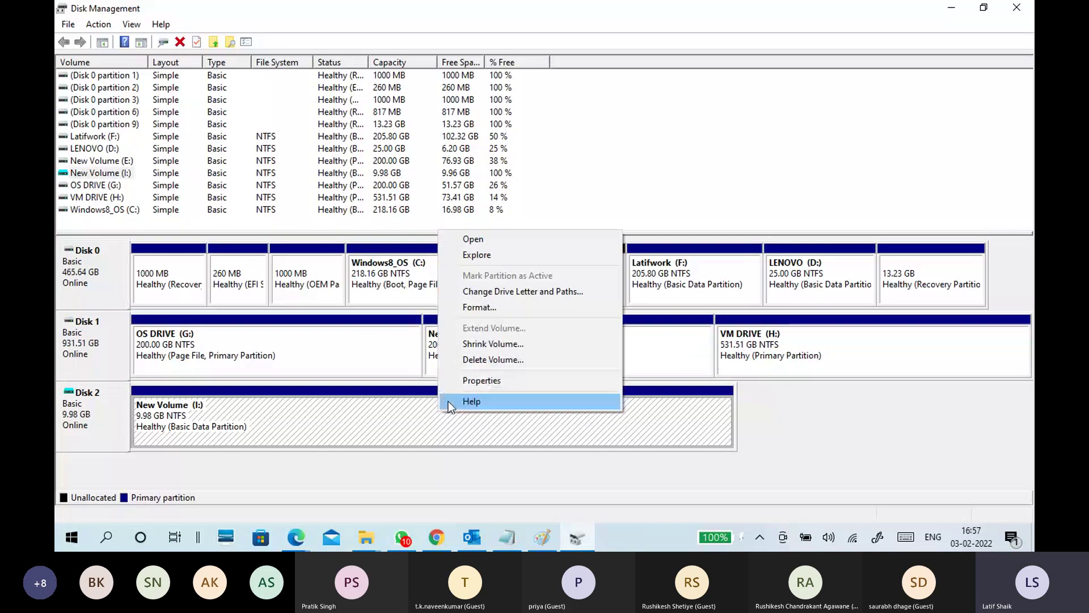
left_click(477, 344)
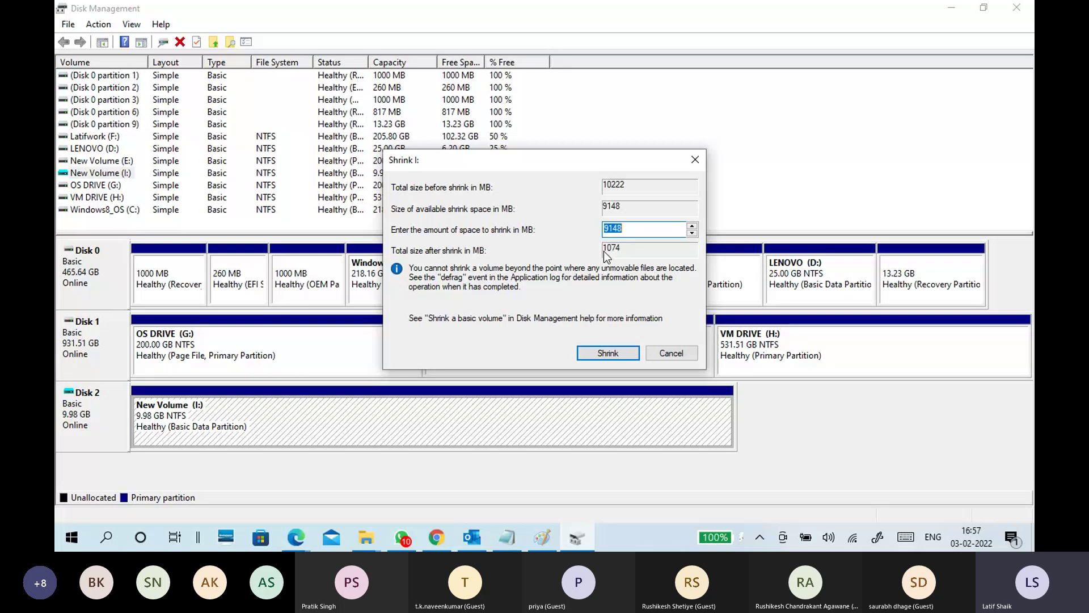
type("96")
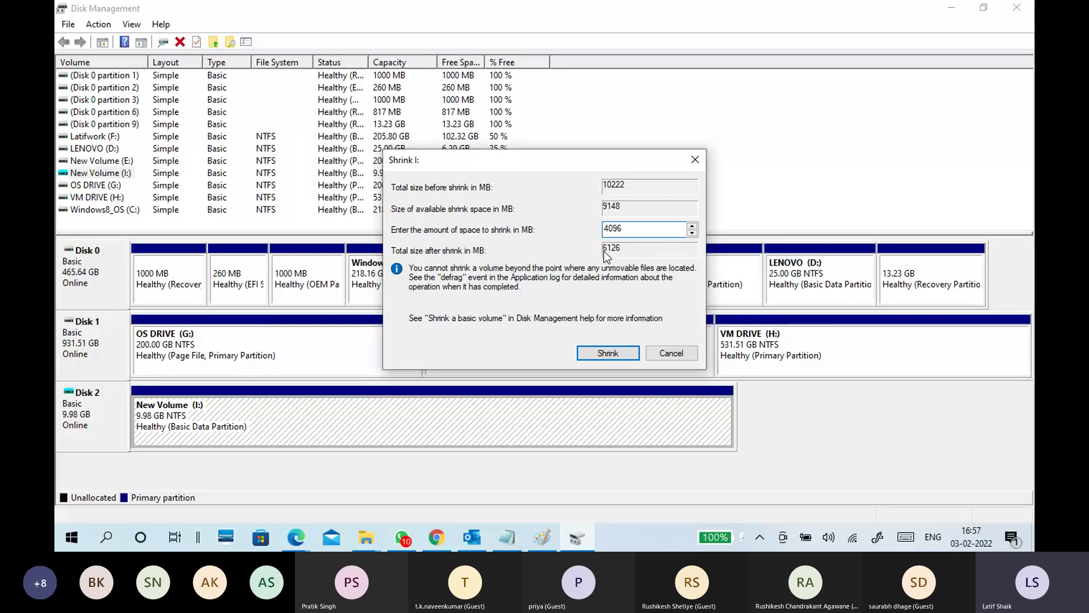
left_click(621, 357)
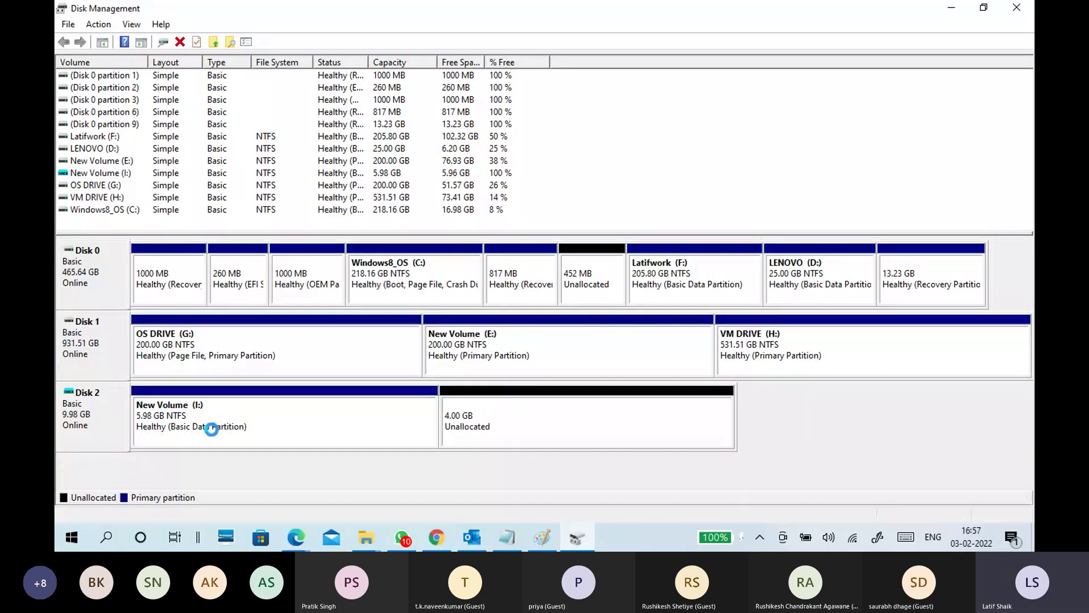
Step: Check which commands are offered for Disk 2 and for its unallocated space
left_click(387, 414)
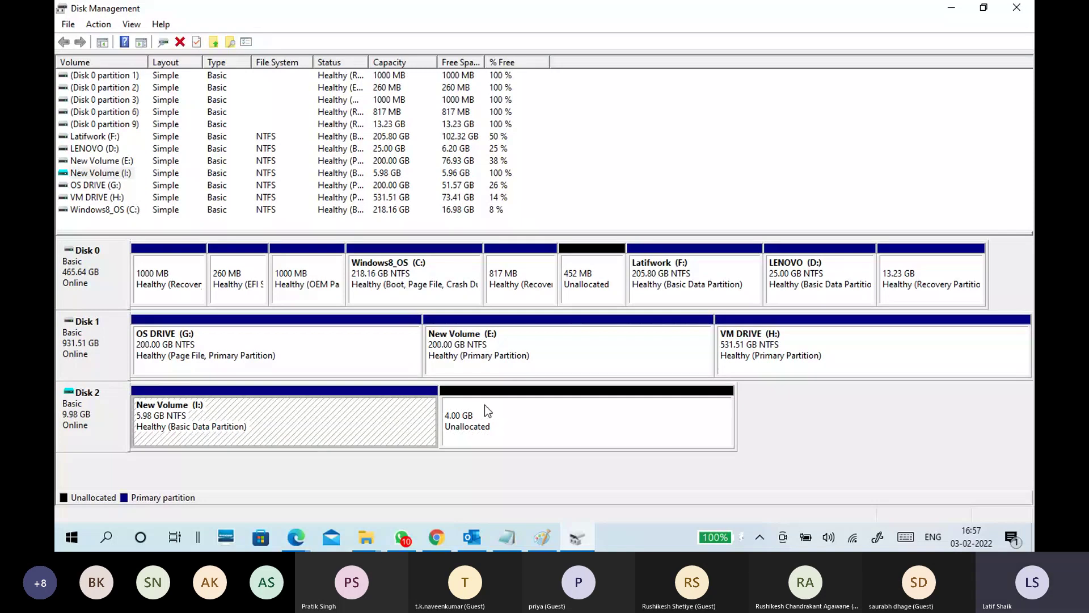
left_click(484, 404)
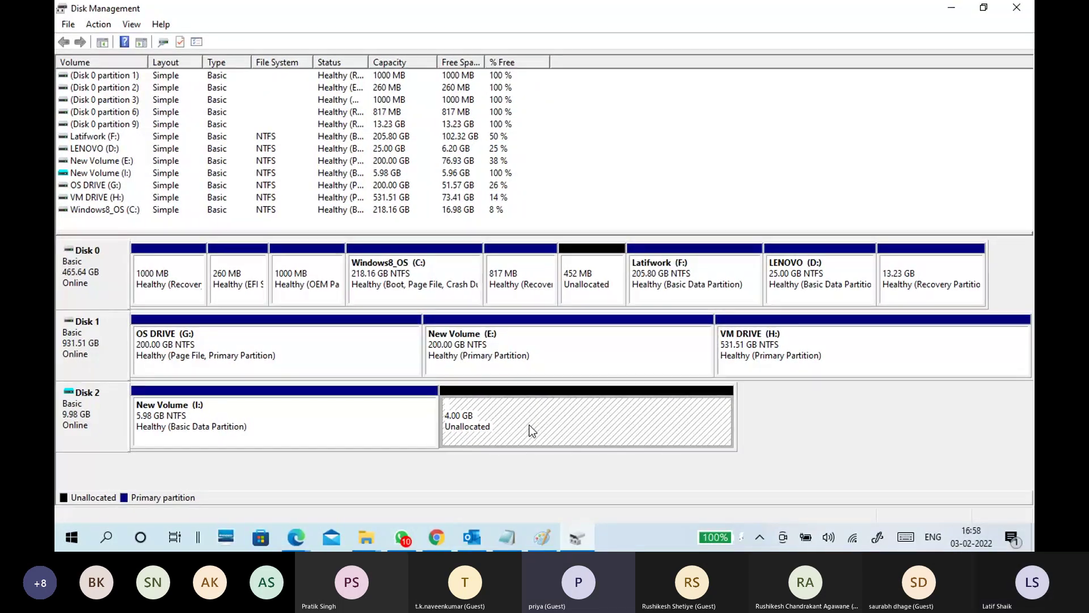
right_click(78, 406)
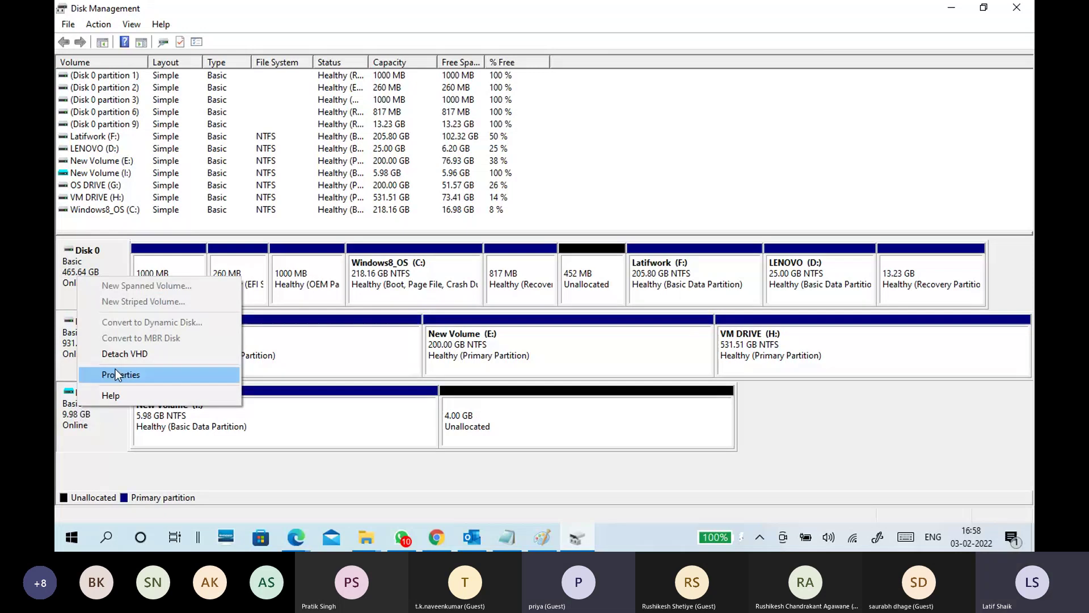
left_click(308, 427)
left_click(530, 424)
right_click(529, 425)
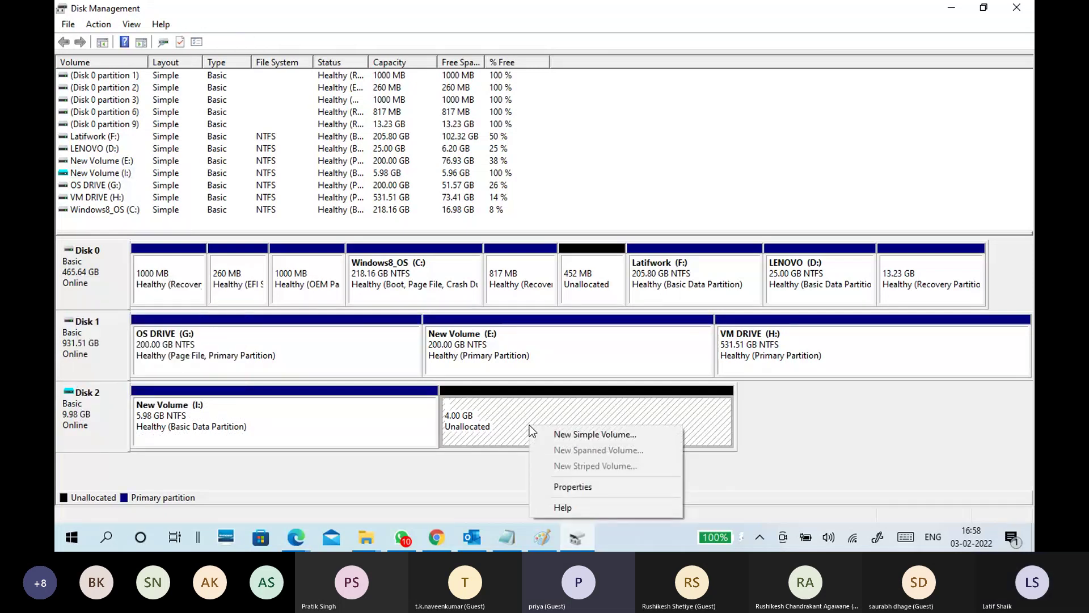
left_click(516, 411)
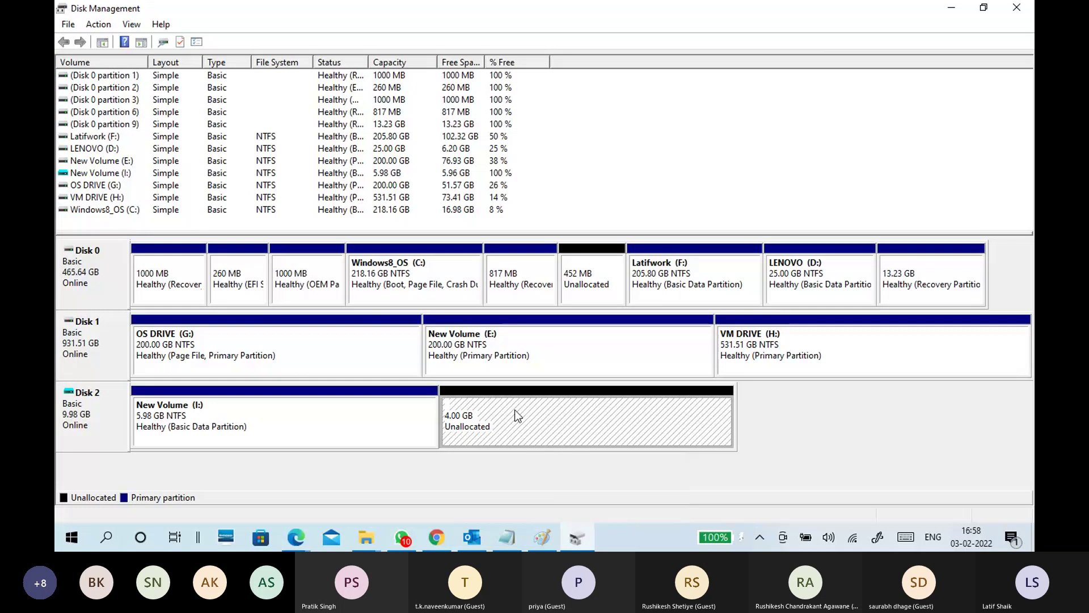
Step: Shrink New Volume (I:) on Disk 2 by a further 3072 MB
right_click(381, 423)
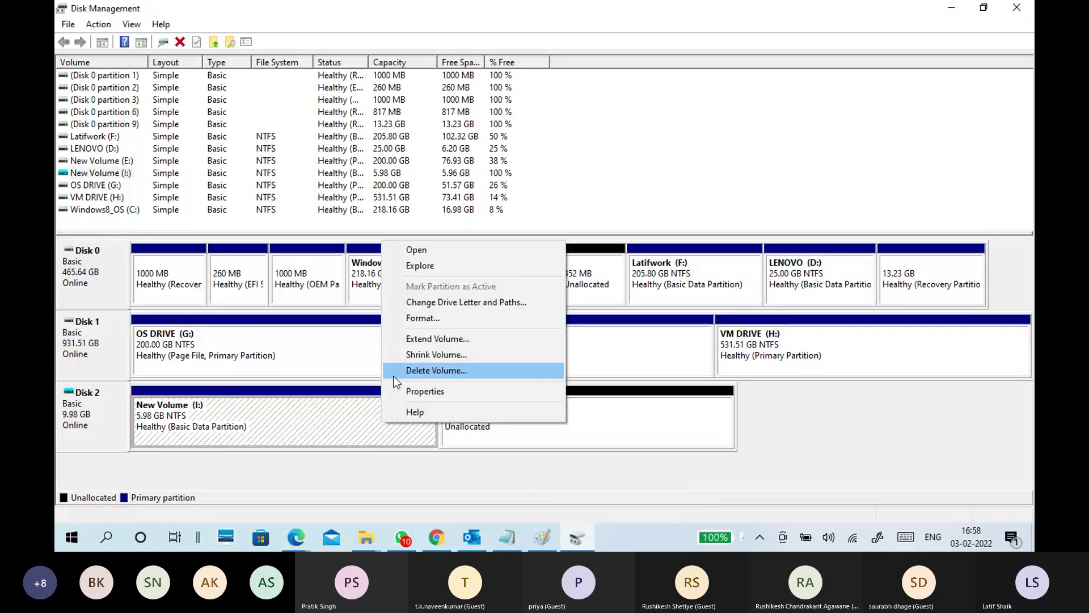
left_click(404, 355)
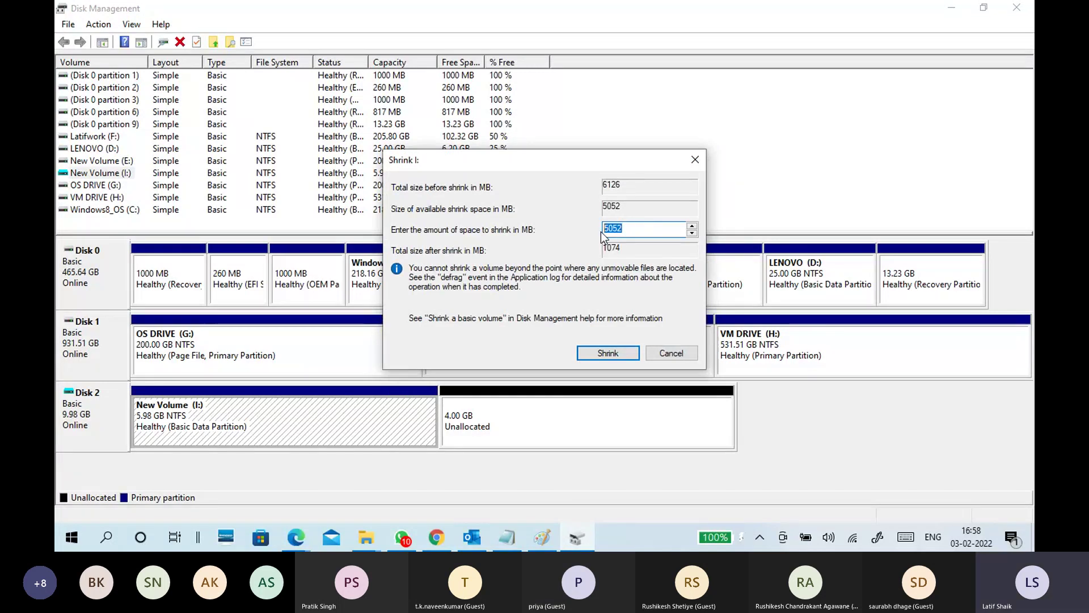
type("3072")
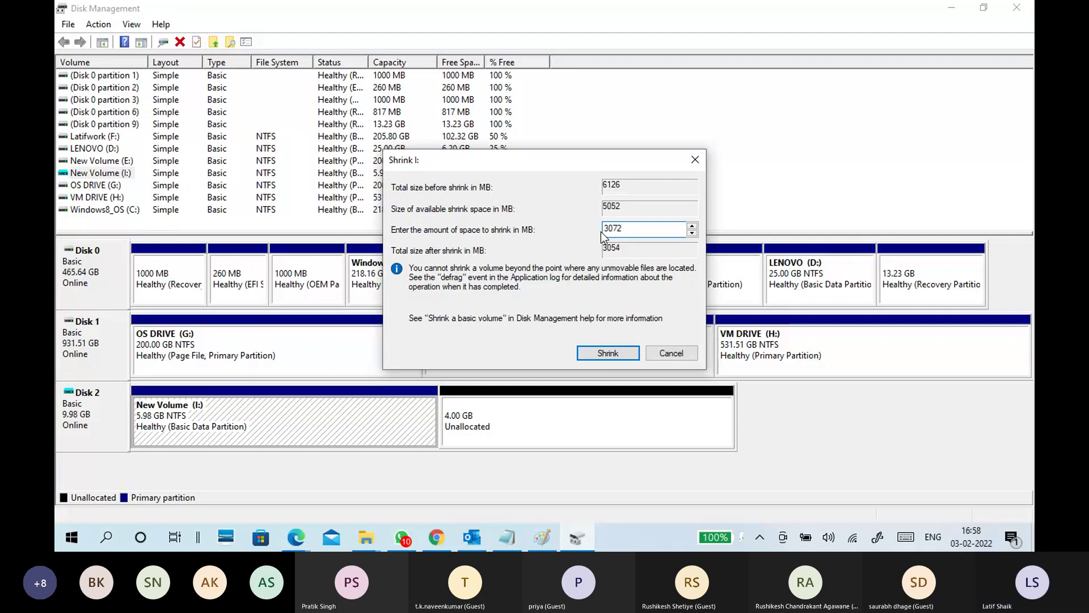
left_click(613, 355)
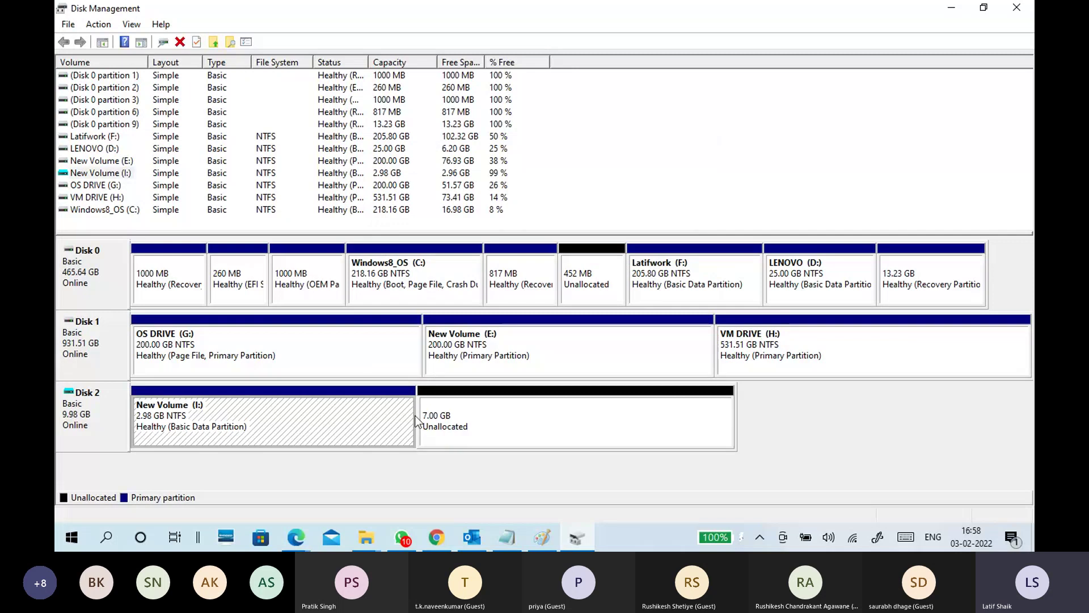
Step: Check the conversion options of Disk 2 and delete its New Volume (I:)
left_click(102, 413)
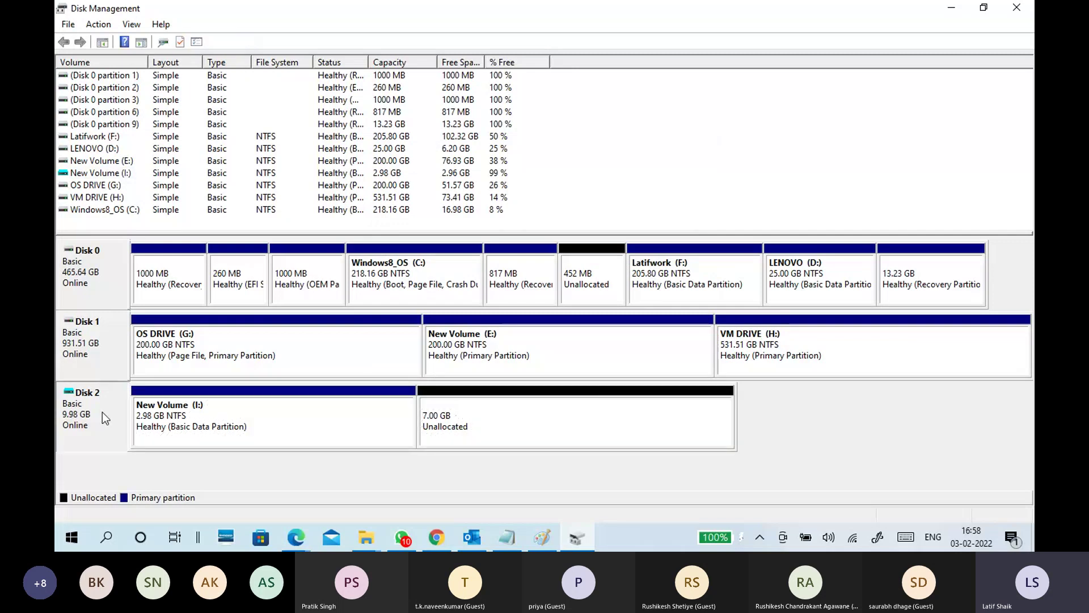
right_click(97, 408)
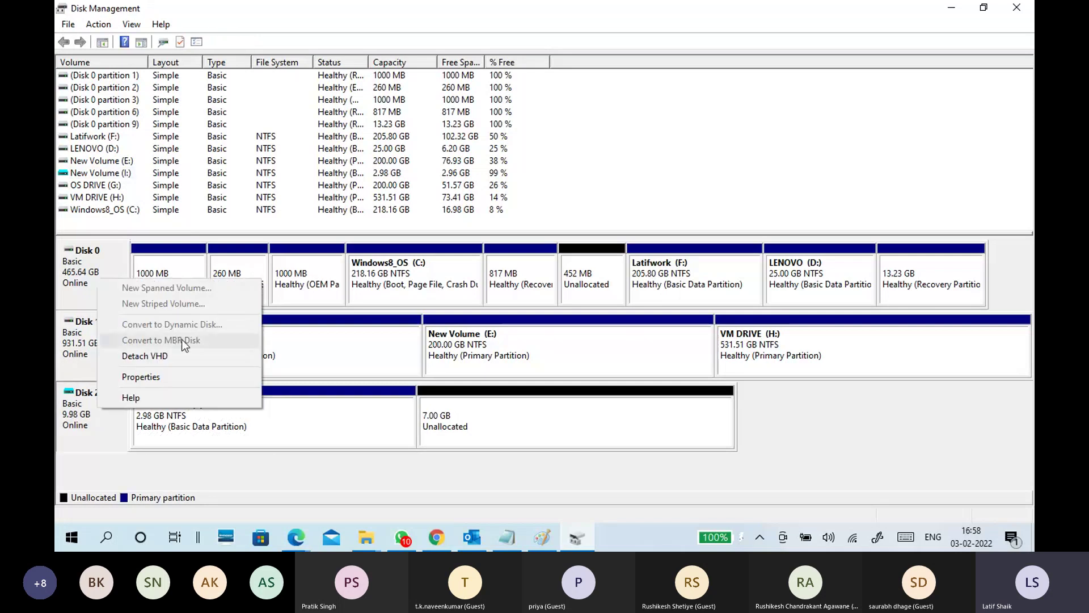
left_click(358, 438)
right_click(360, 430)
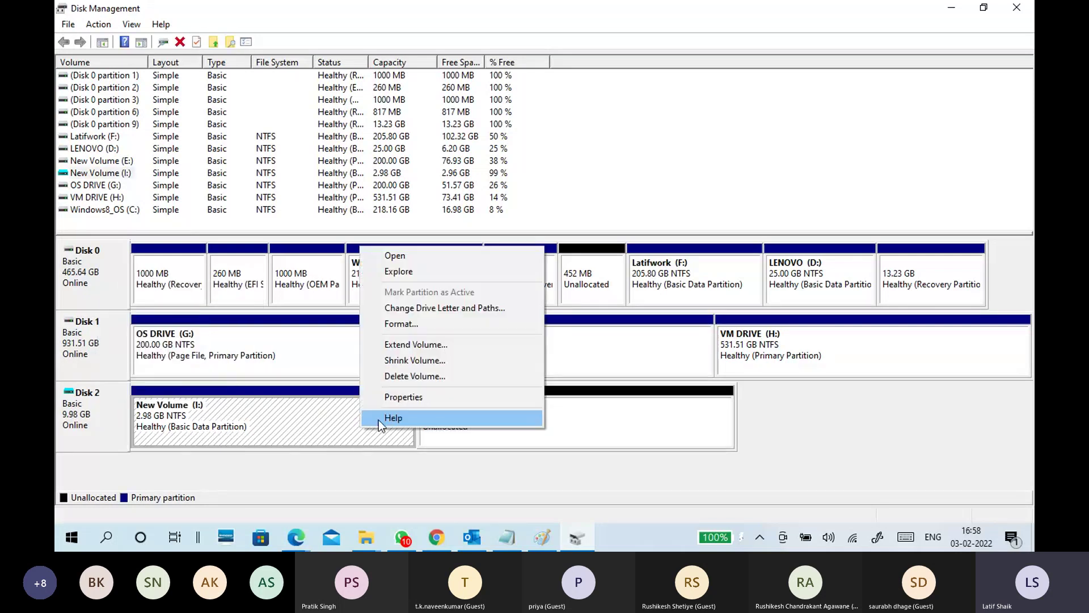
left_click(414, 376)
left_click(595, 319)
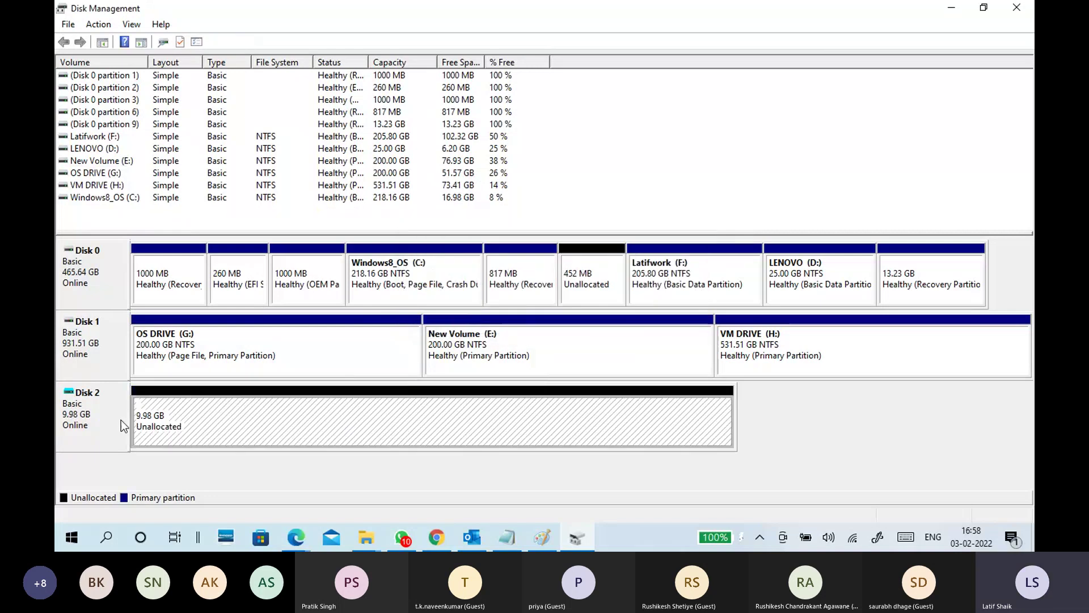
Step: Convert the empty Disk 2 to an MBR disk and check its conversion options again
right_click(107, 415)
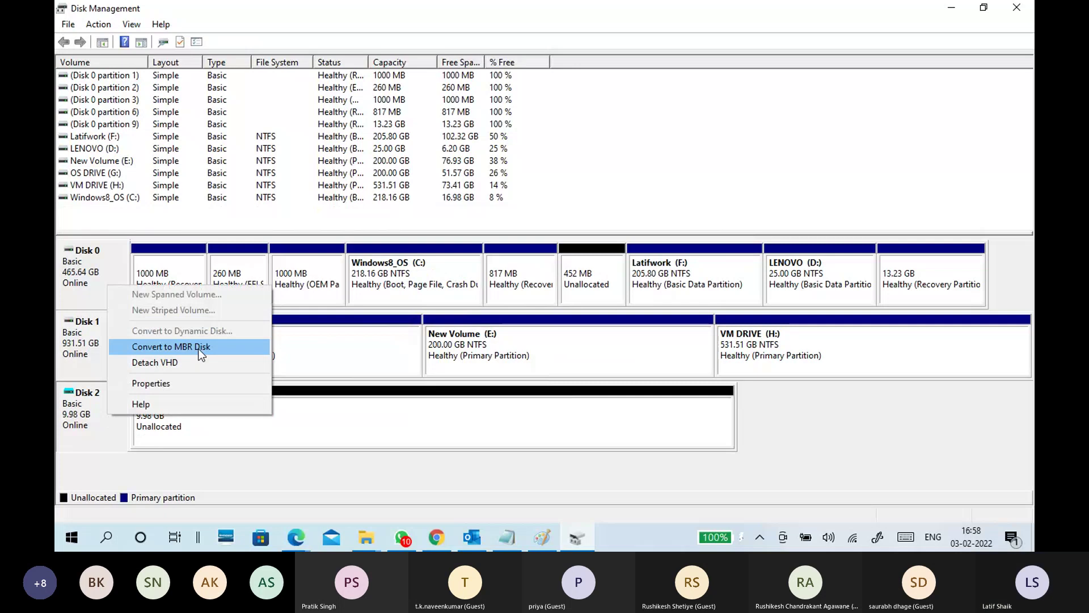
left_click(199, 355)
right_click(105, 422)
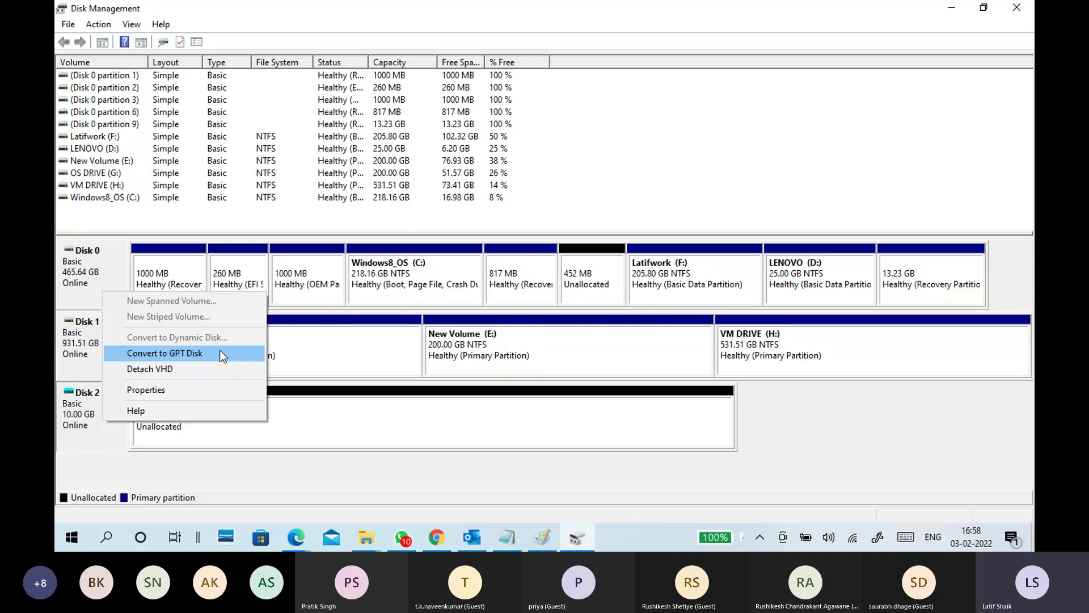
left_click(328, 426)
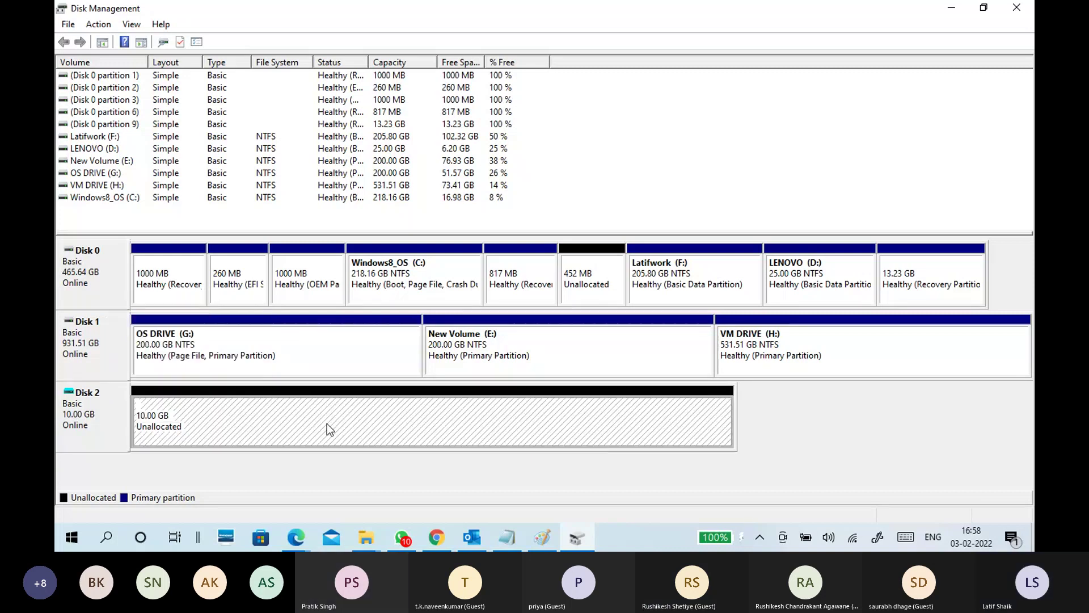
Step: Set up a new simple volume of 2048 MB in Disk 2's unallocated space, with drive letter I and NTFS
right_click(327, 421)
left_click(339, 428)
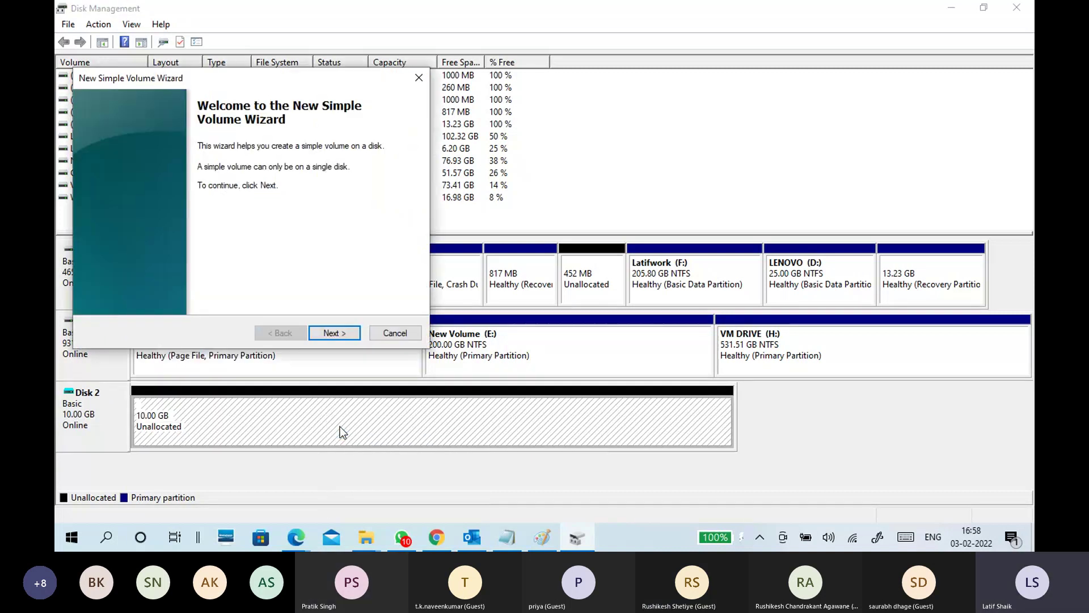
left_click(336, 332)
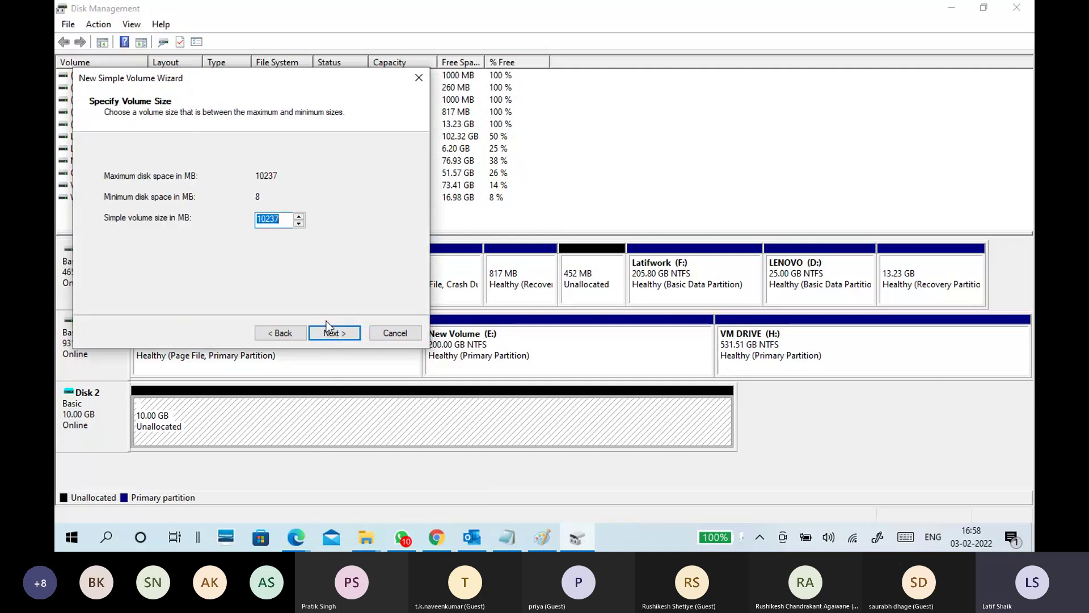
type("204")
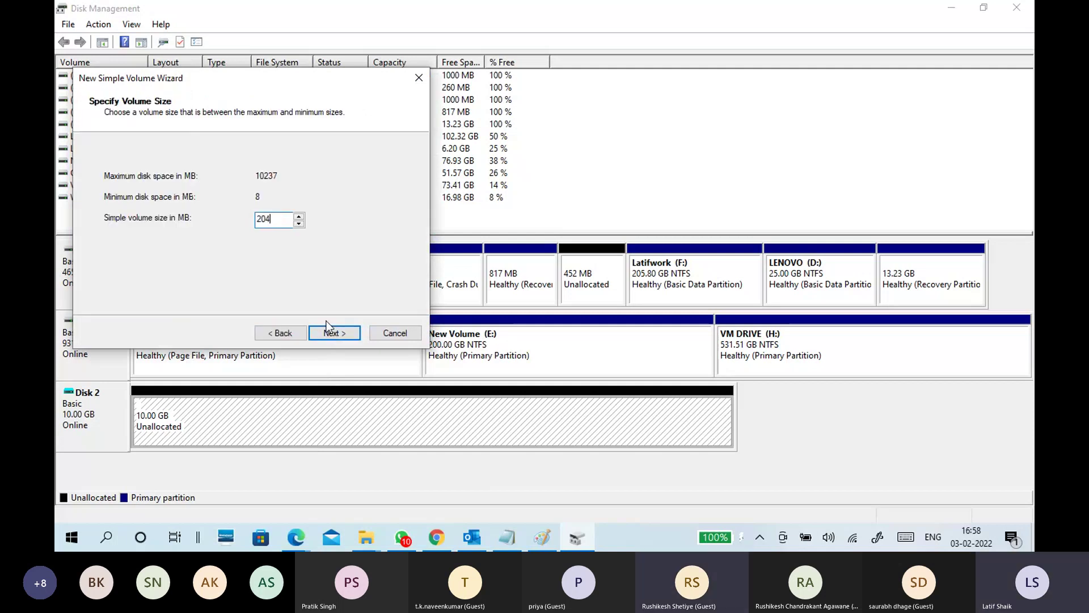
type("8")
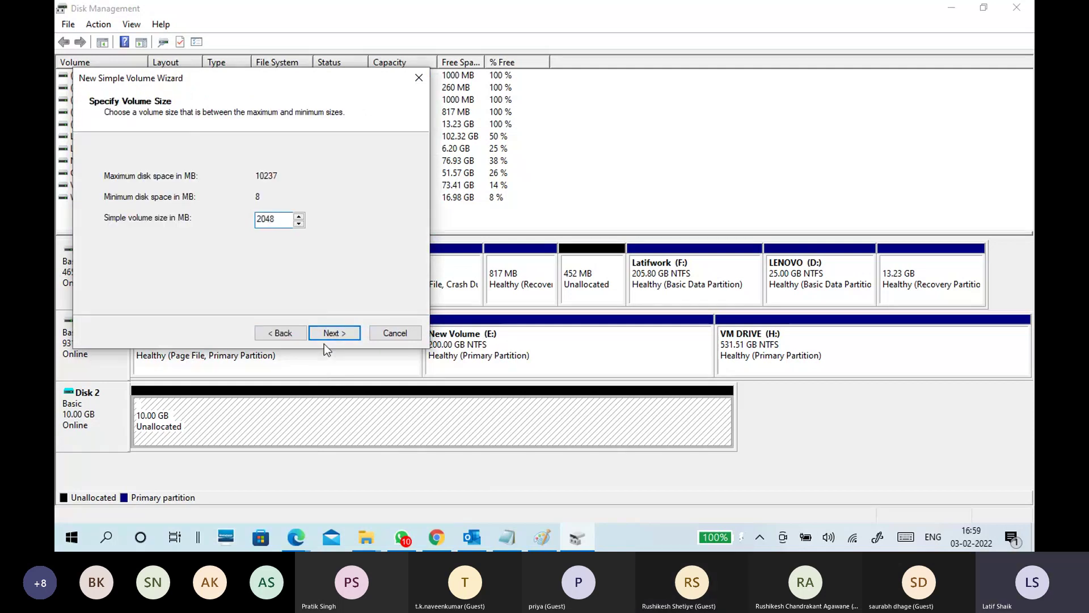
left_click(333, 335)
left_click(332, 333)
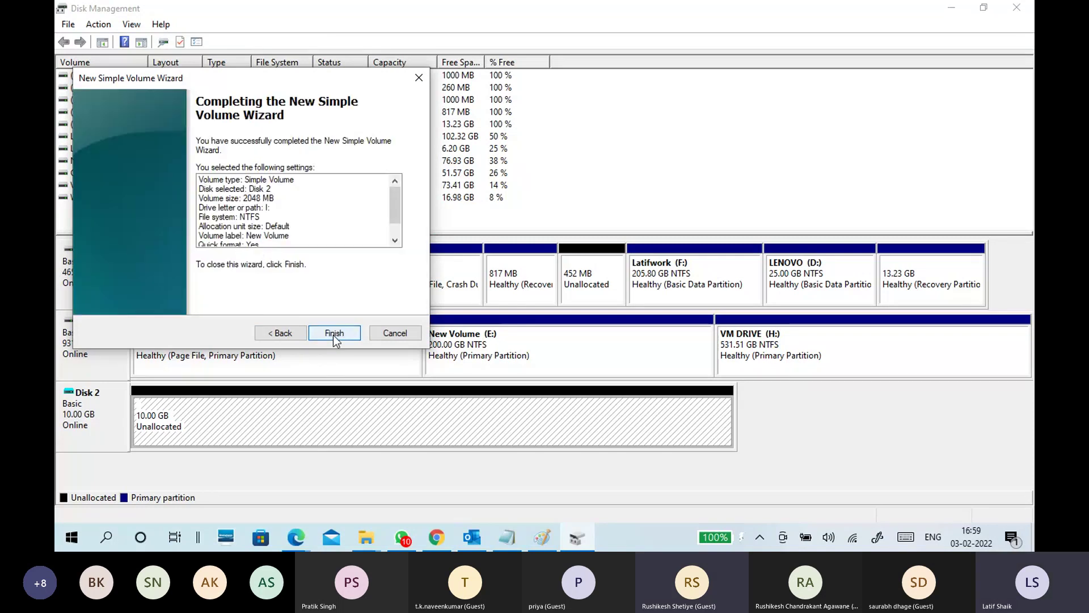
Step: Change the new volume's label to p1 and finish creating it
left_click(279, 332)
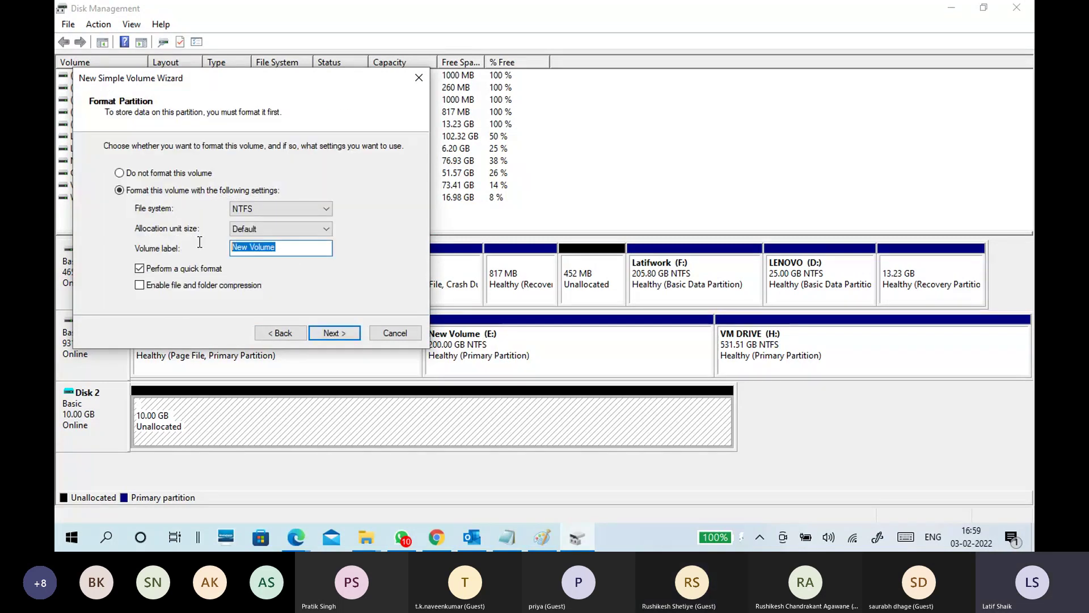
type("p1")
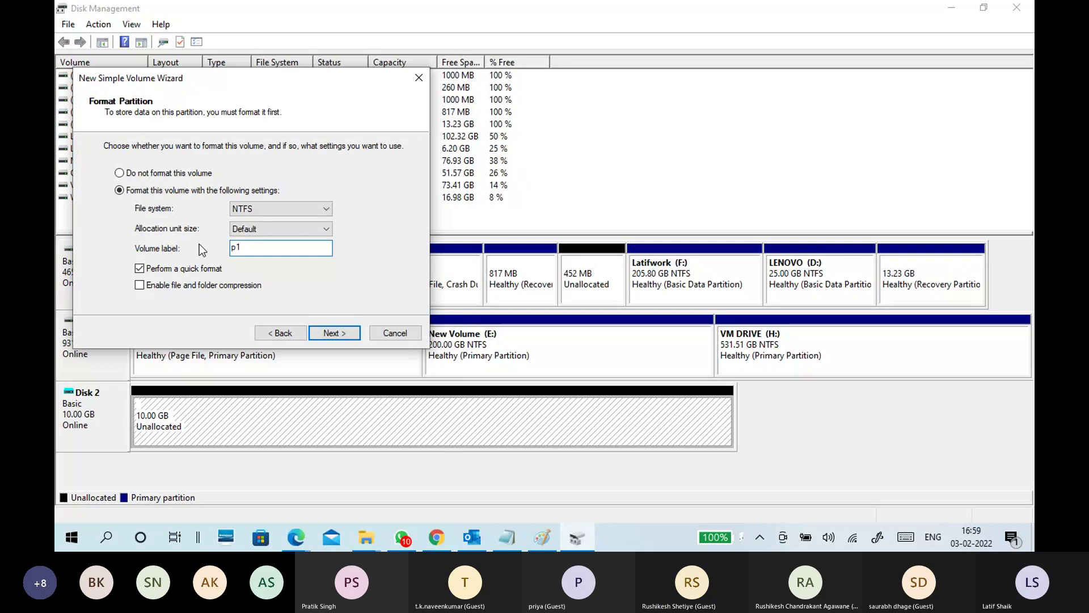
left_click(336, 334)
left_click(334, 333)
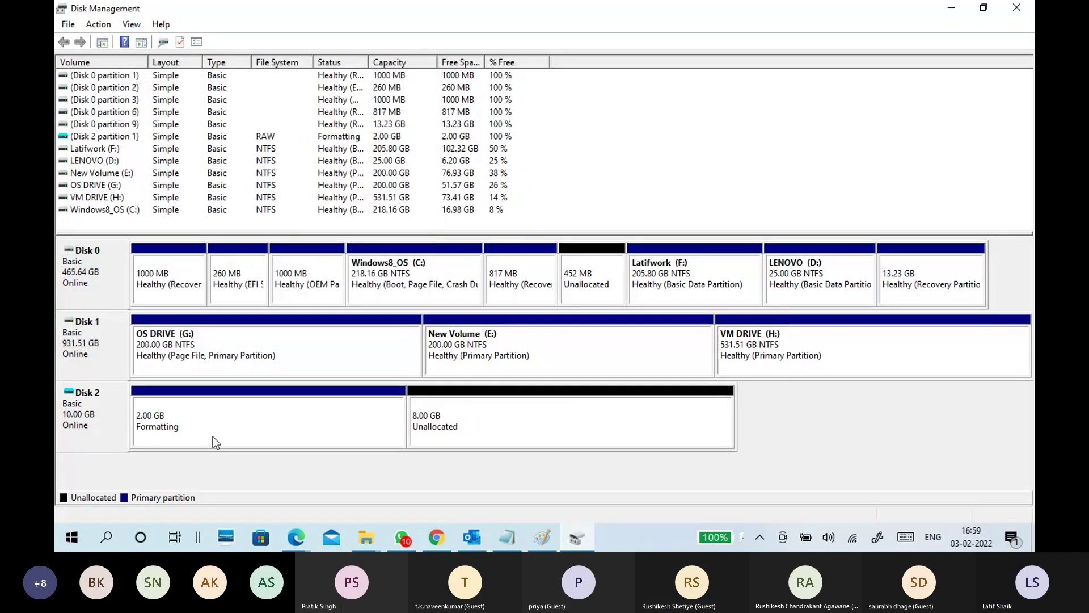
Step: Set up a second simple volume of 1024 MB in Disk 2's unallocated space, with drive letter J
right_click(442, 415)
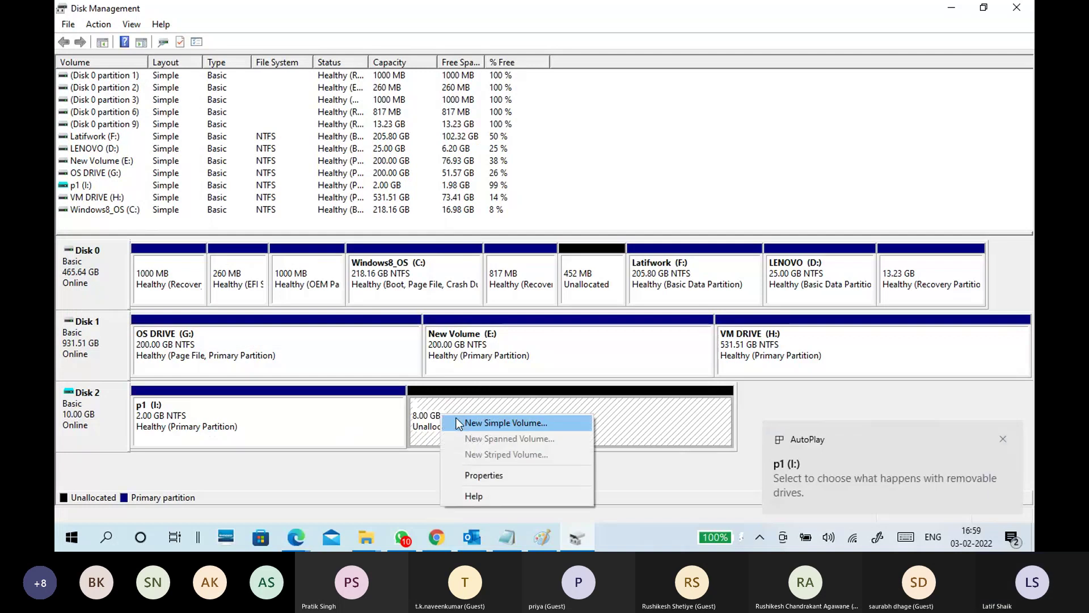
left_click(459, 422)
left_click(335, 334)
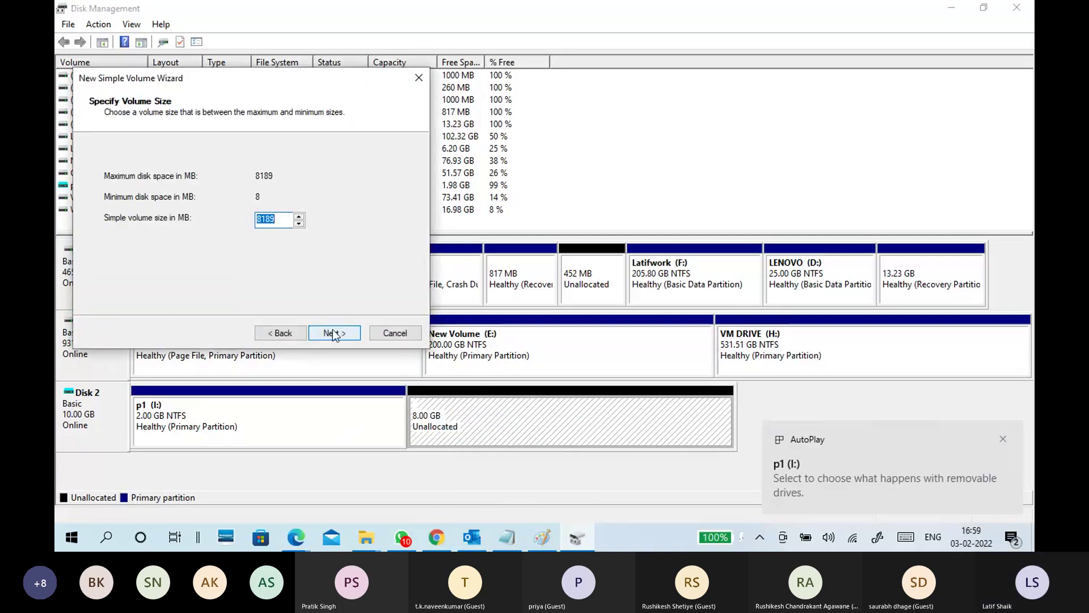
type("1024")
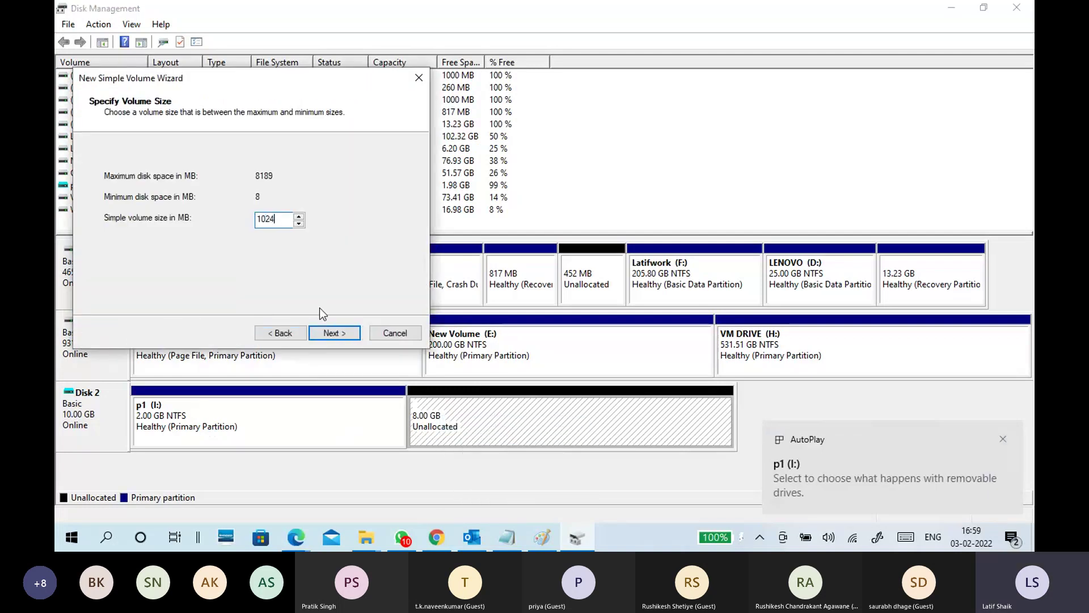
left_click(344, 336)
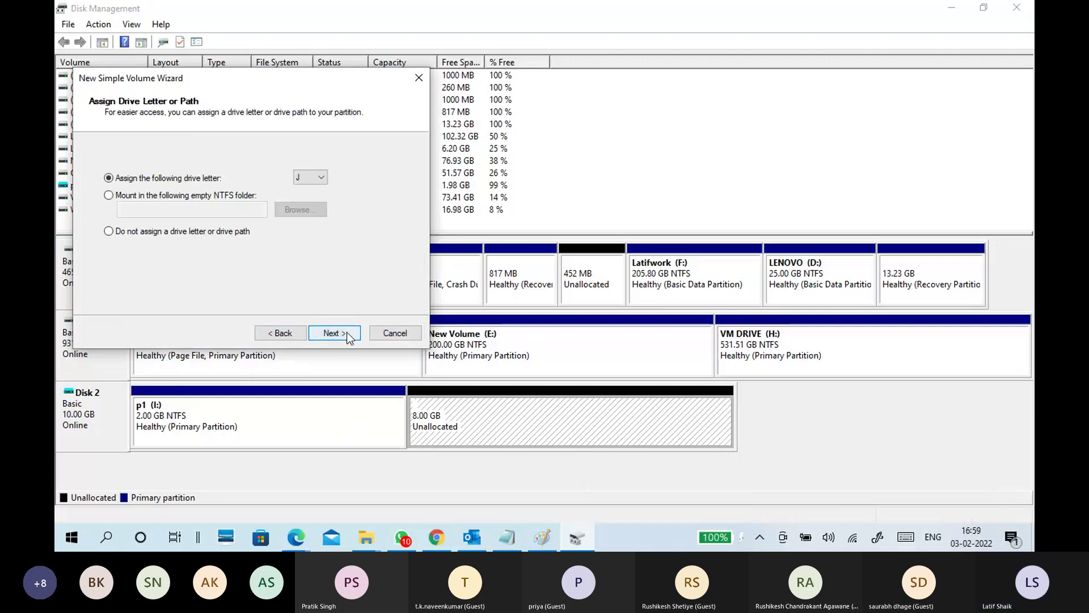
left_click(346, 332)
Step: Label the 1024 MB volume p2, keep NTFS with quick format, and finish creating it
left_click(290, 244)
left_click_drag(291, 244, 210, 248)
type("p")
left_click(330, 332)
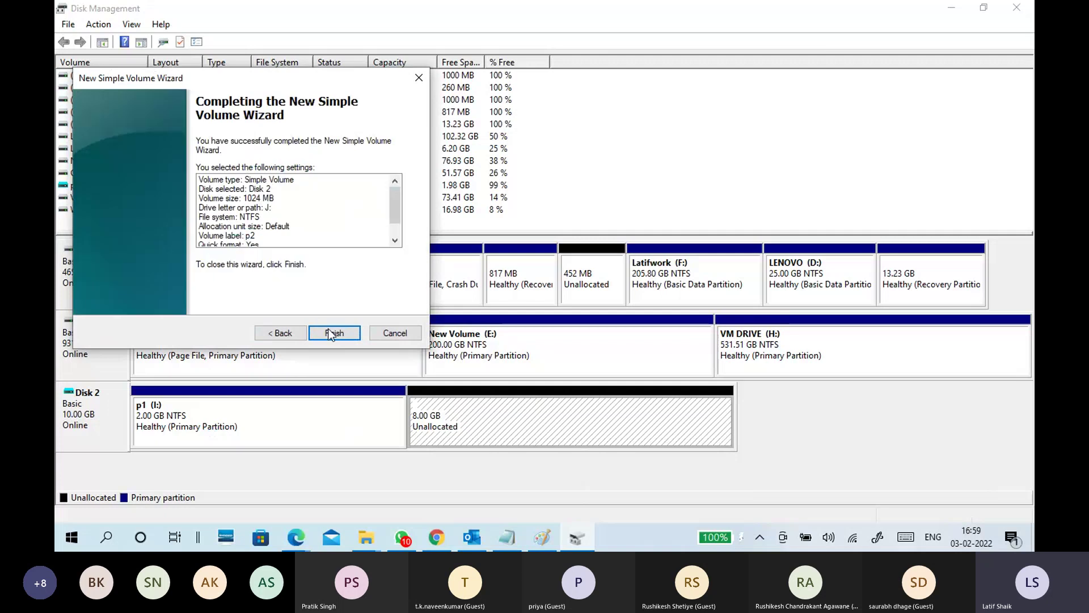
left_click(329, 332)
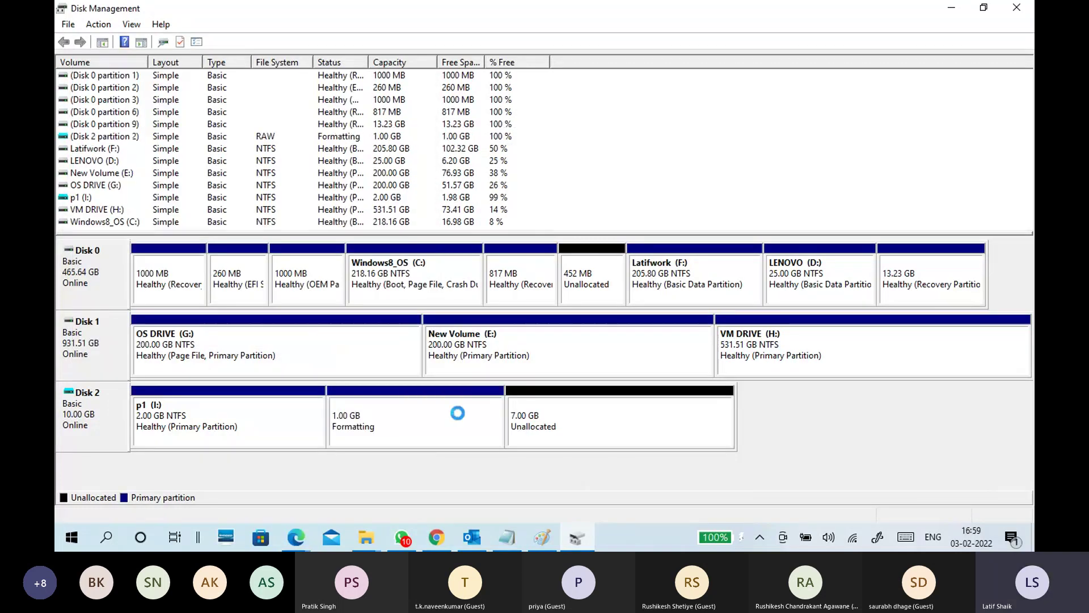
left_click(229, 425)
left_click(417, 425)
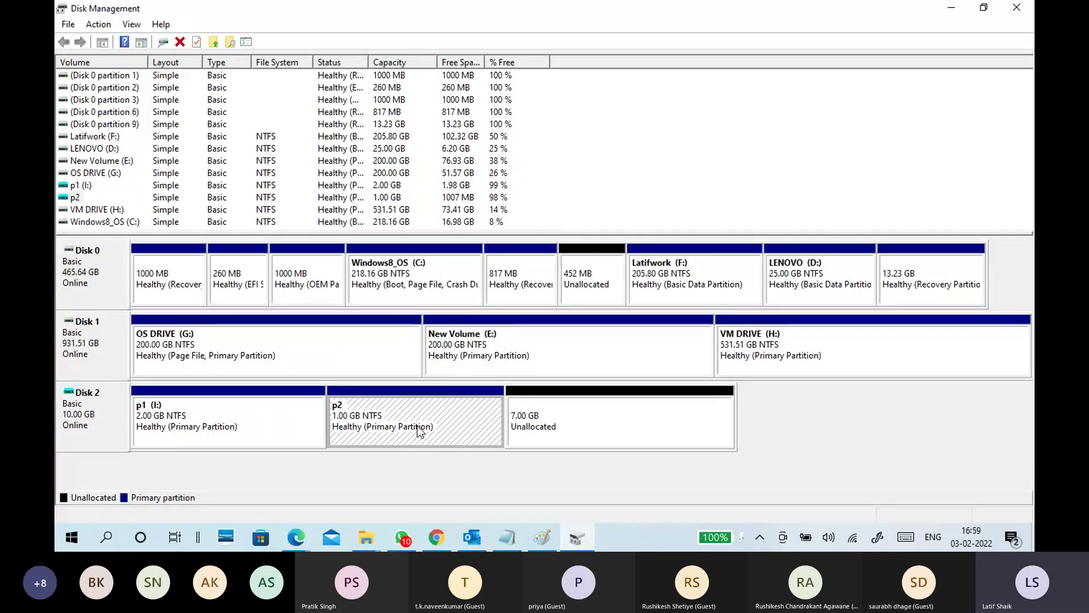
Step: Set up a third simple volume of 2048 MB in Disk 2's unallocated space, with drive letter K
left_click(563, 416)
right_click(563, 416)
left_click(577, 422)
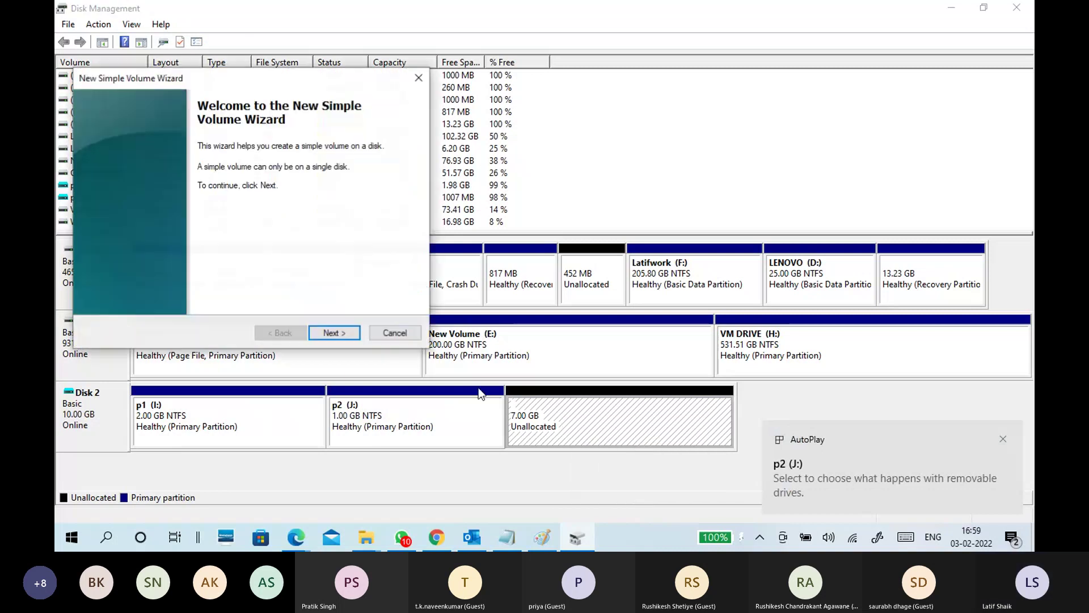
left_click(330, 334)
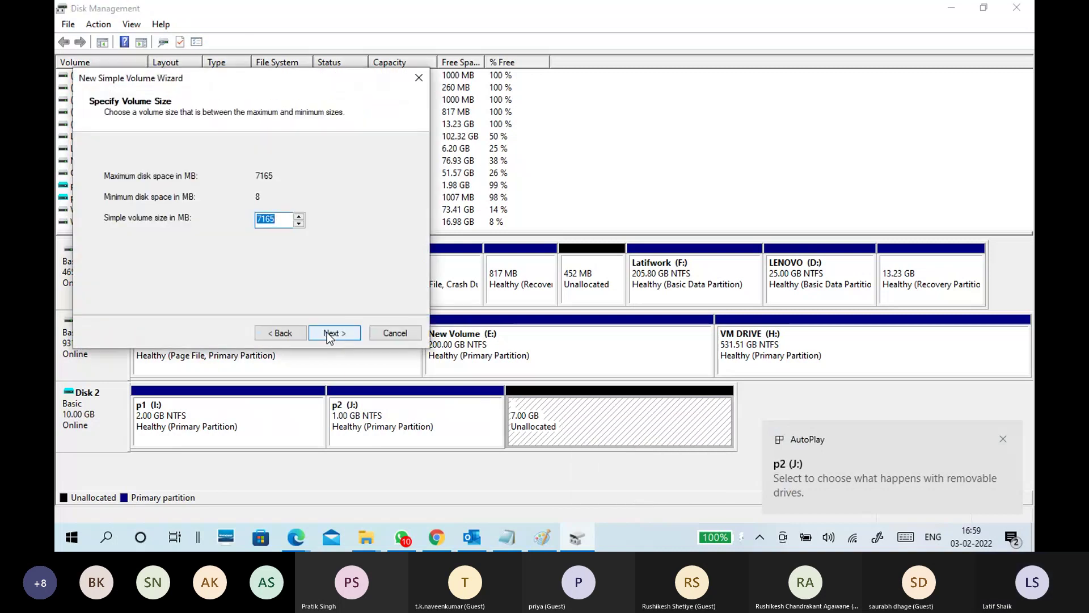
type("2048")
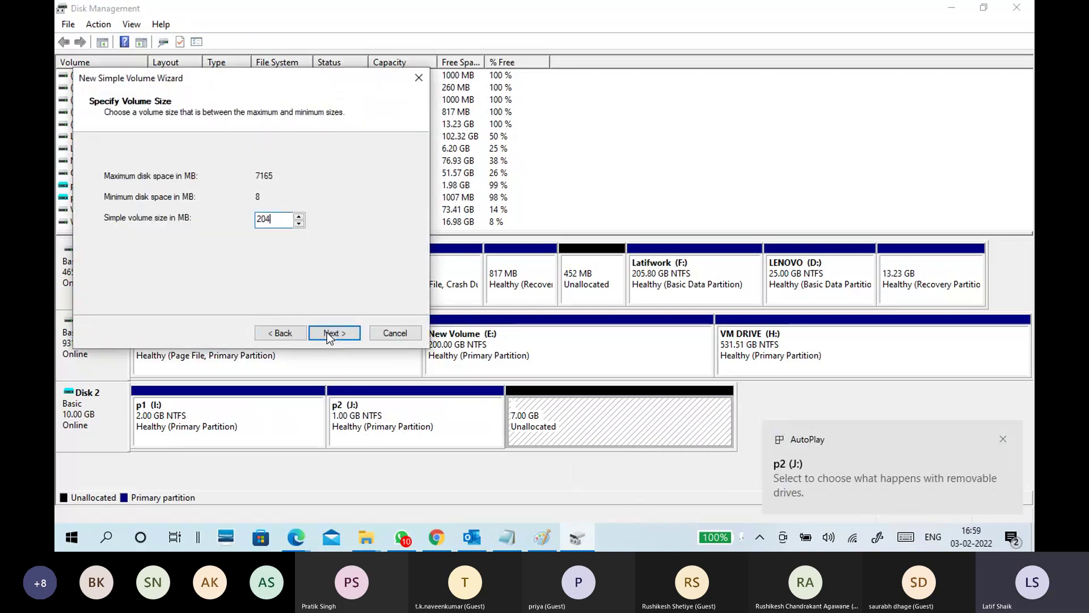
left_click(346, 336)
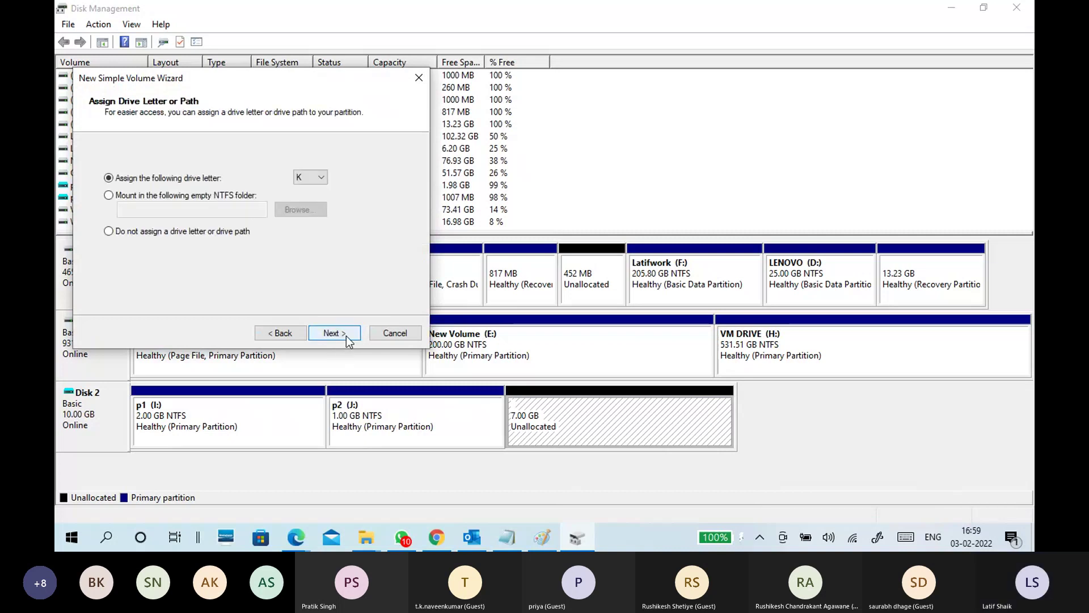
left_click(346, 336)
Step: Label the third volume p3, keep NTFS with quick format, and finish creating it
double_click(295, 251)
type("p3")
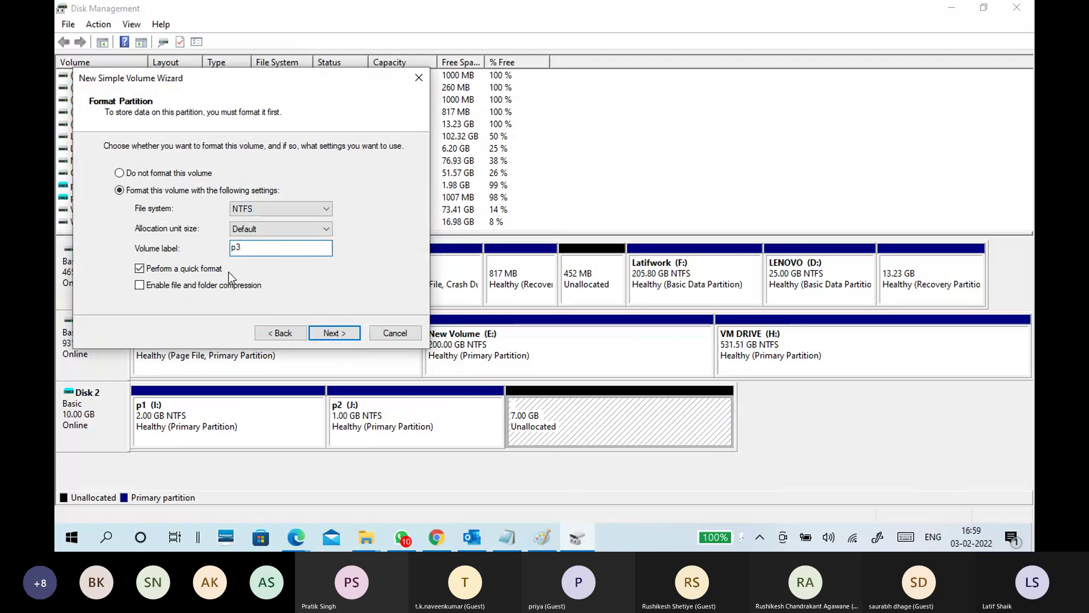
left_click(334, 333)
left_click(335, 331)
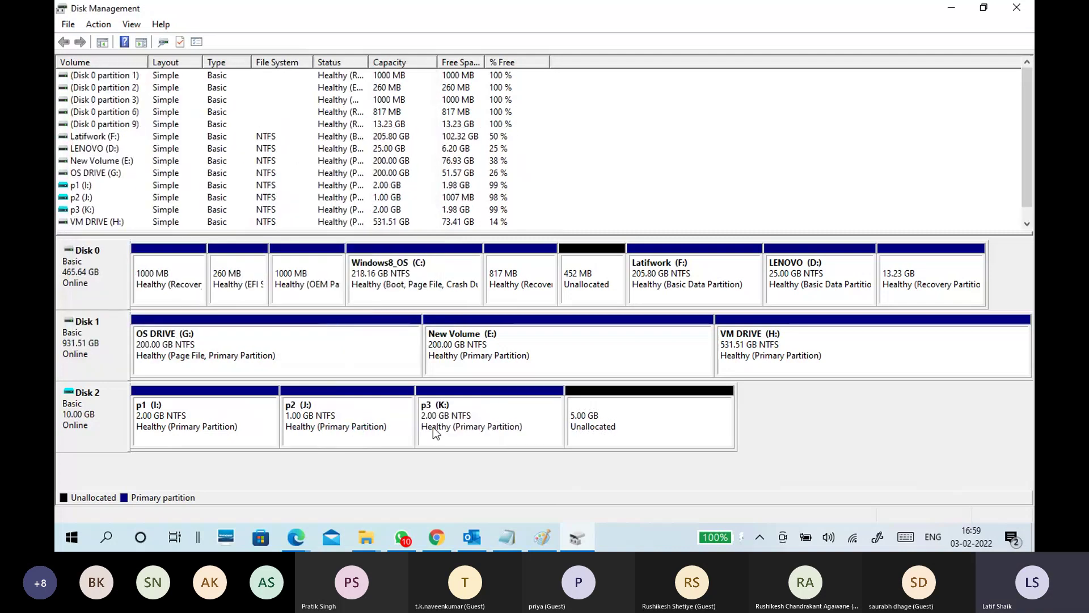
Step: Set up a fourth simple volume of 1024 MB in Disk 2's remaining unallocated space, accepting the proposed drive letter
right_click(616, 409)
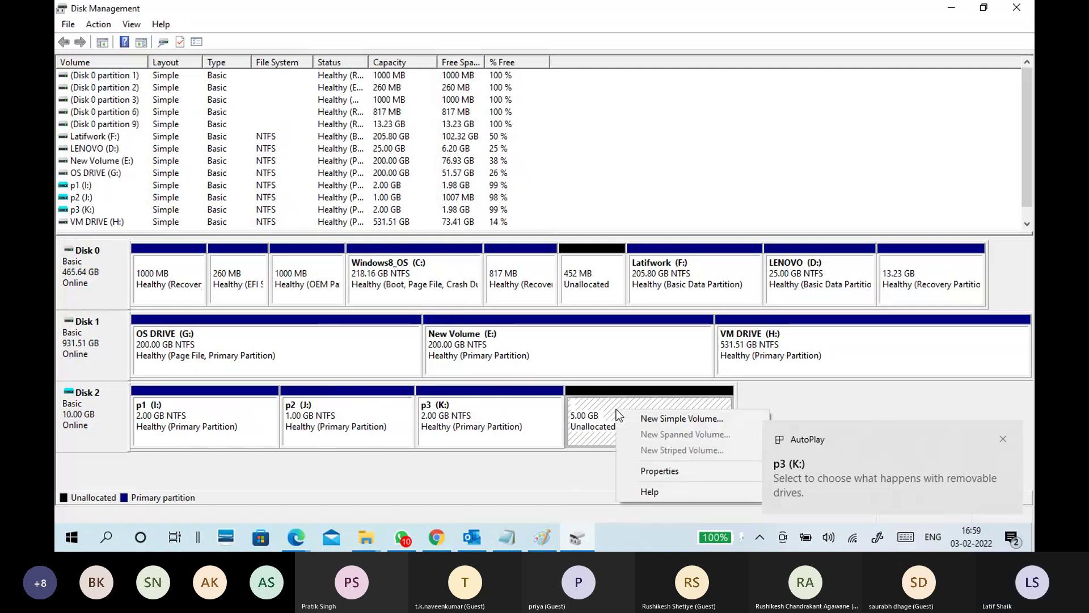
left_click(605, 420)
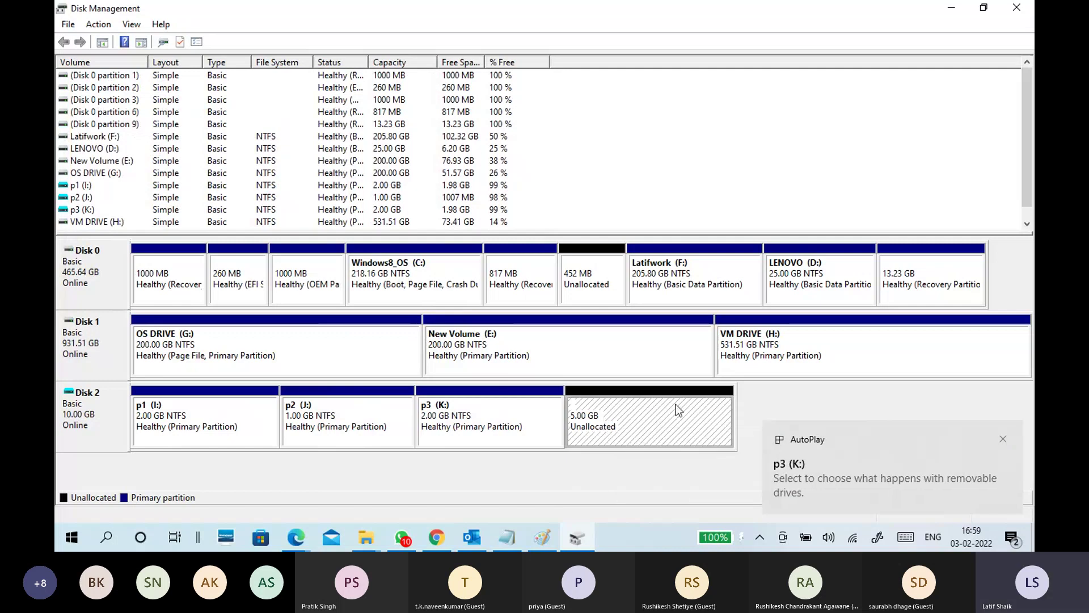
right_click(670, 433)
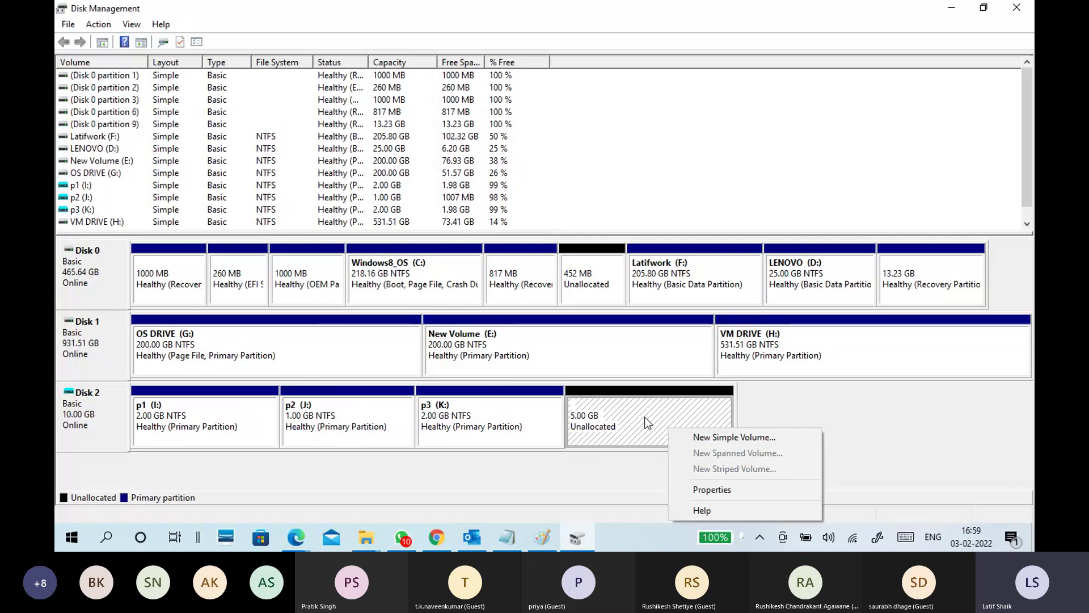
left_click(707, 438)
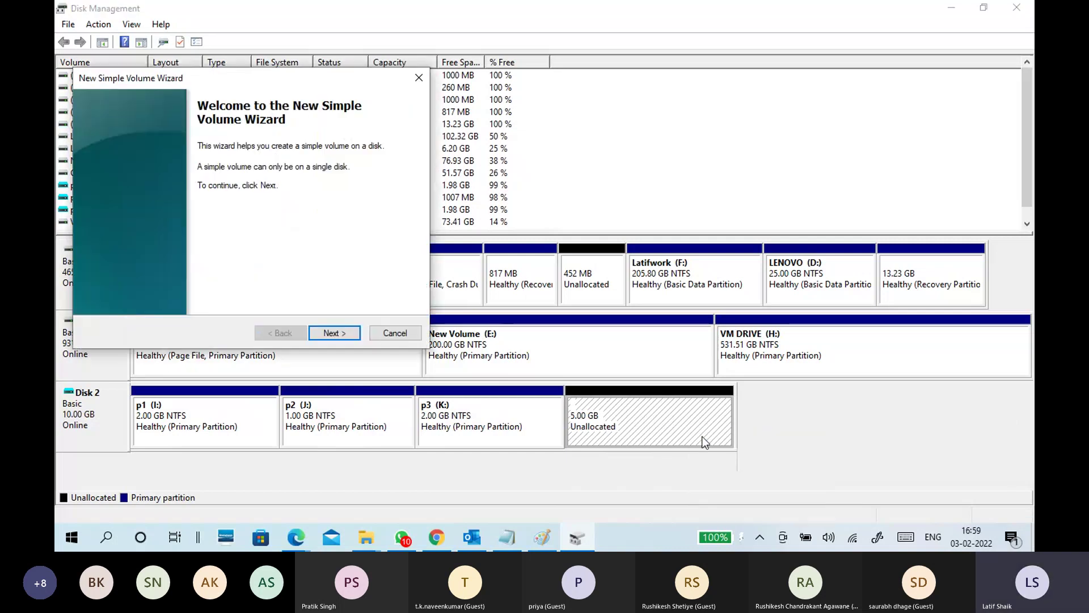
left_click(340, 333)
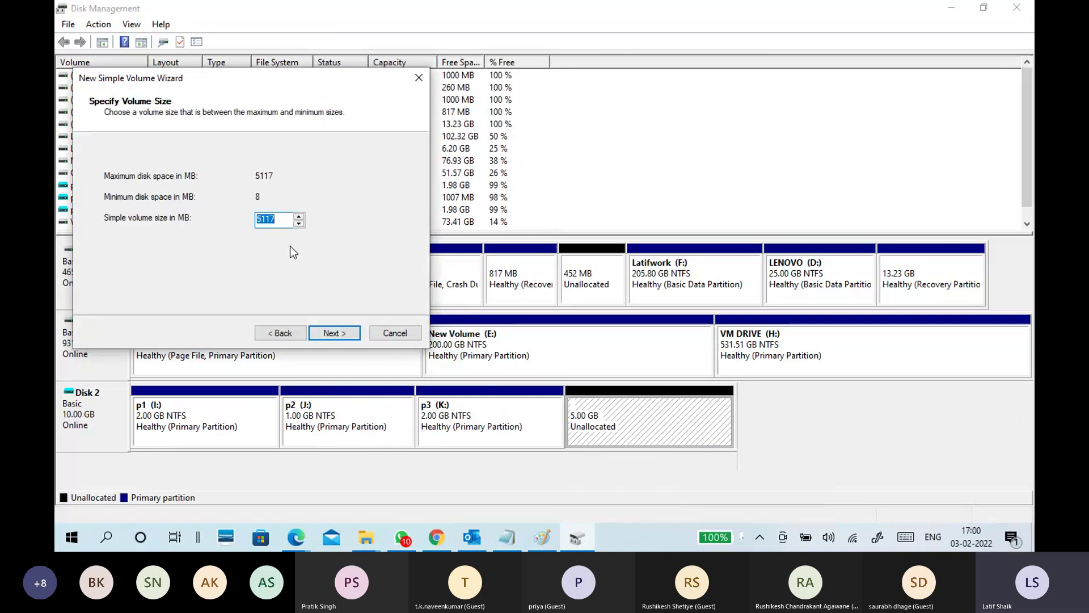
type("1024")
left_click_drag(279, 220, 242, 215)
left_click(278, 332)
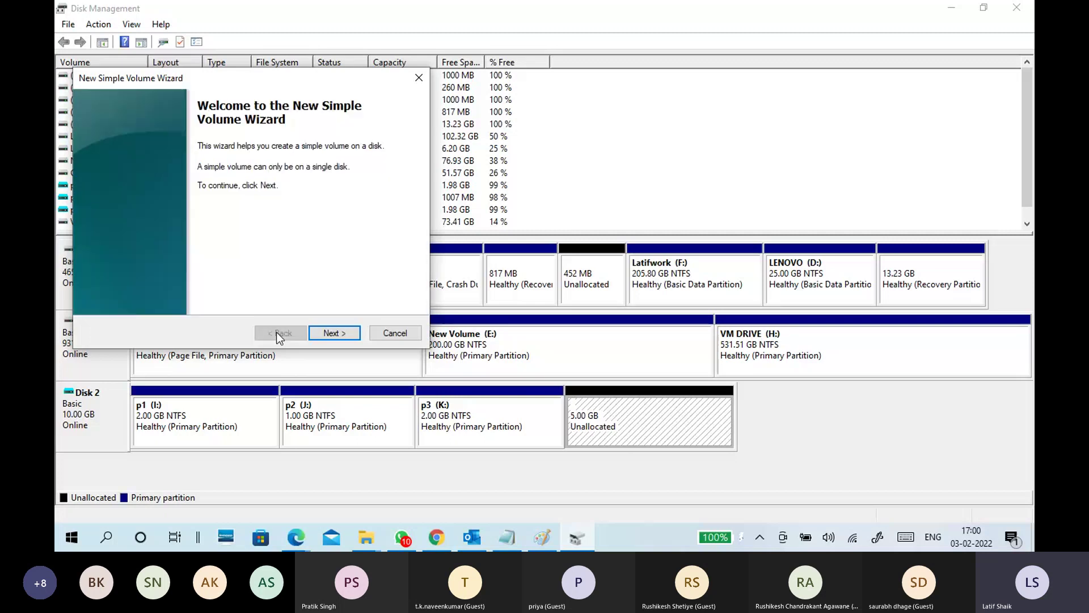
left_click(341, 332)
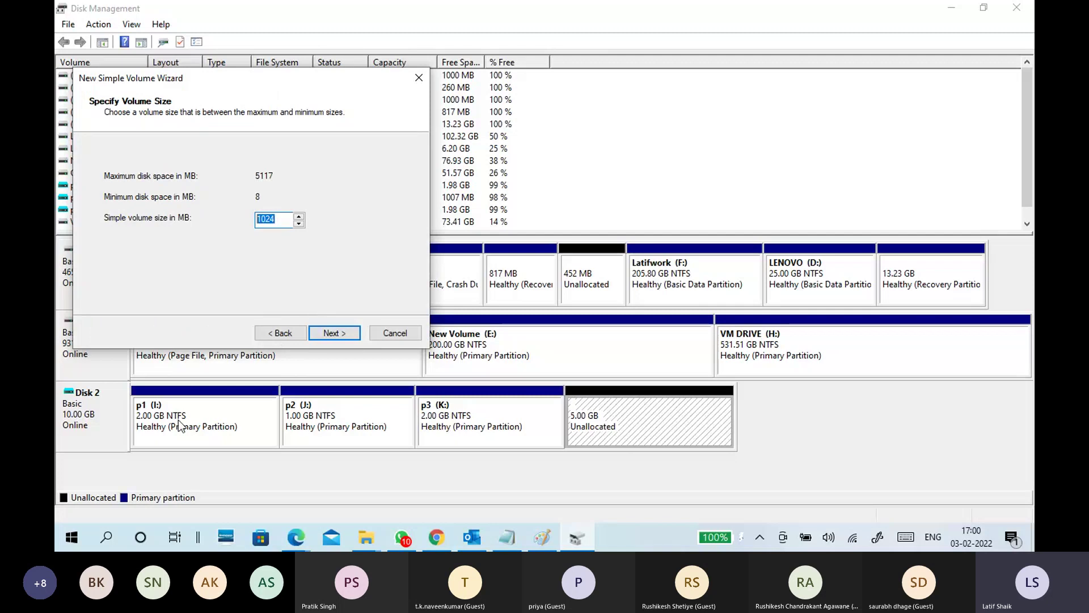
left_click(285, 225)
left_click(335, 333)
left_click(334, 334)
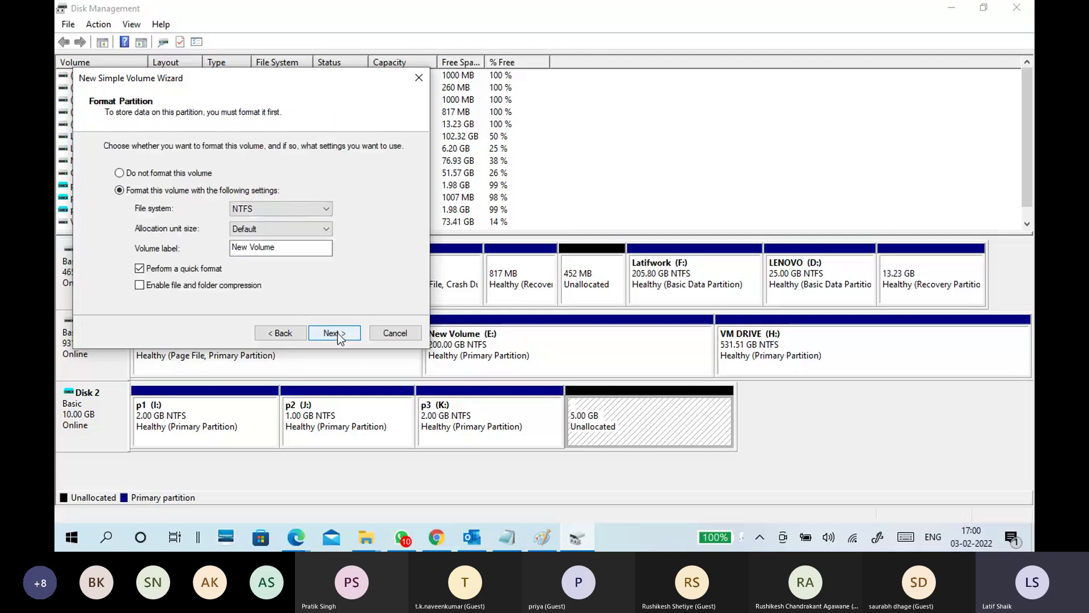
Step: Label the fourth volume l1, keep NTFS with quick format, and finish creating it
left_click_drag(276, 247, 229, 250)
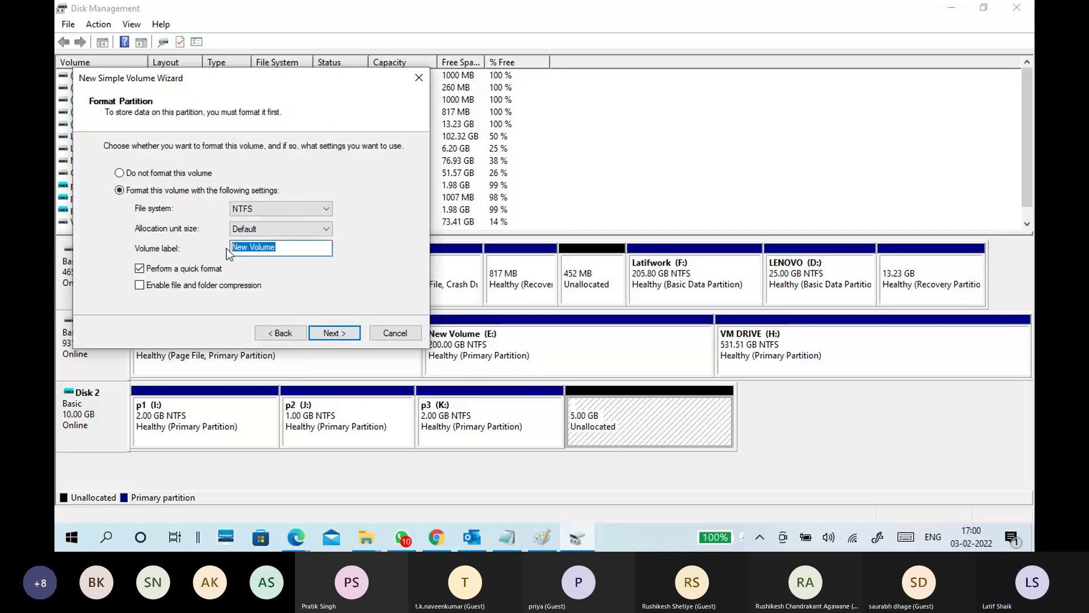
type("I1")
left_click(344, 334)
left_click(344, 334)
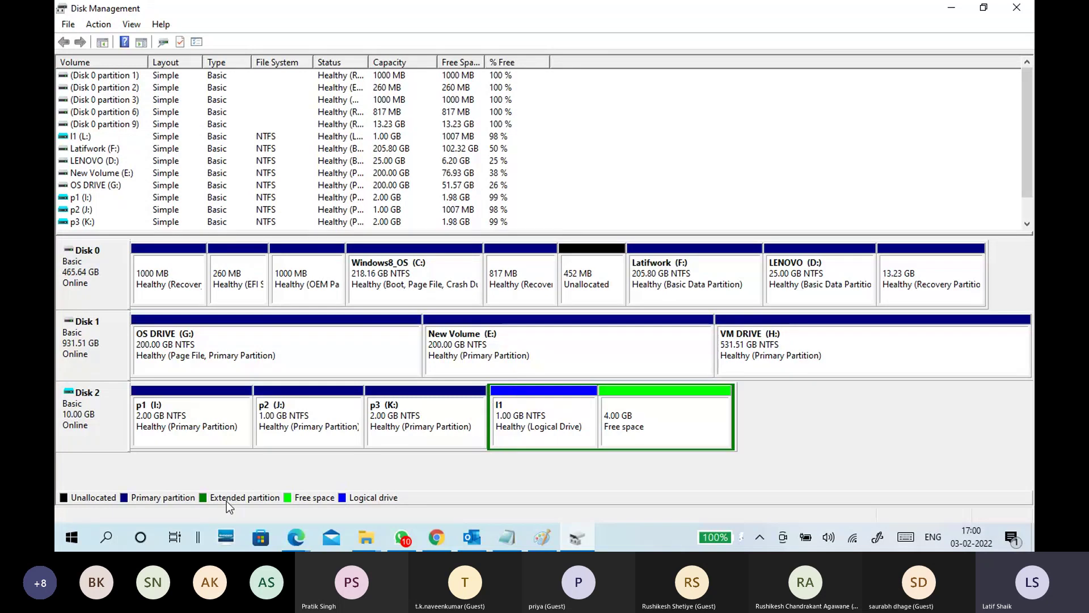
Step: Set up a 2048 MB simple volume in the free space of Disk 2's extended partition, with drive letter M and NTFS
left_click(538, 413)
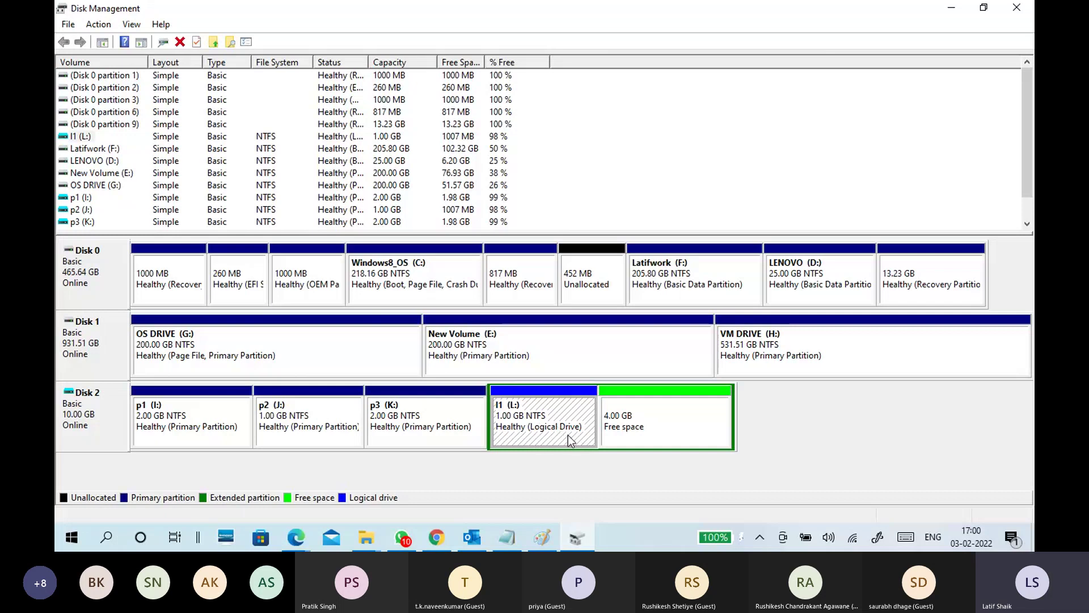
left_click(308, 430)
left_click(525, 437)
left_click(645, 416)
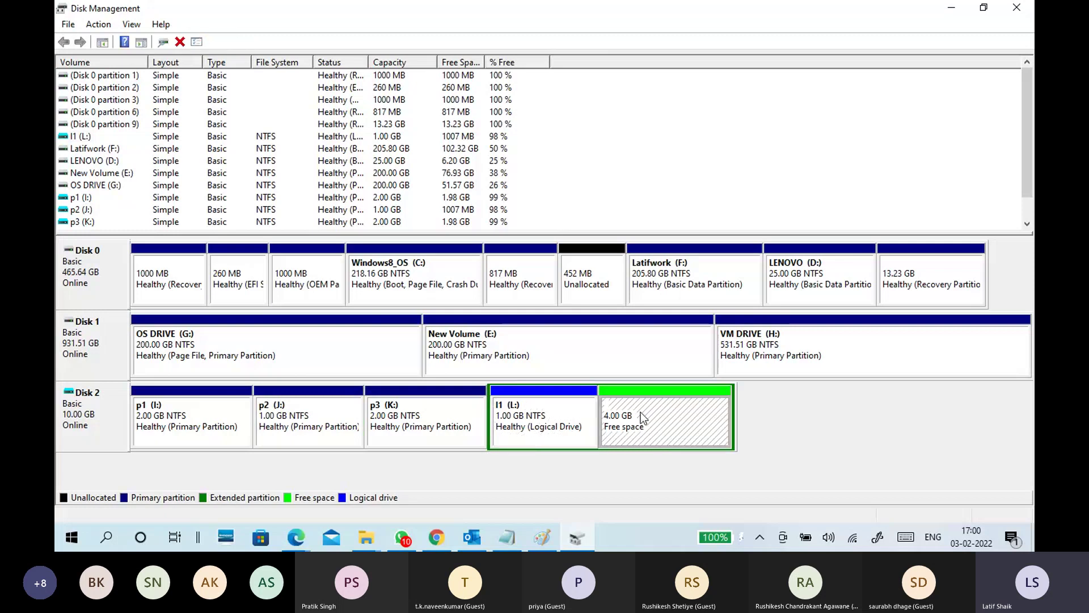
right_click(642, 412)
left_click(656, 420)
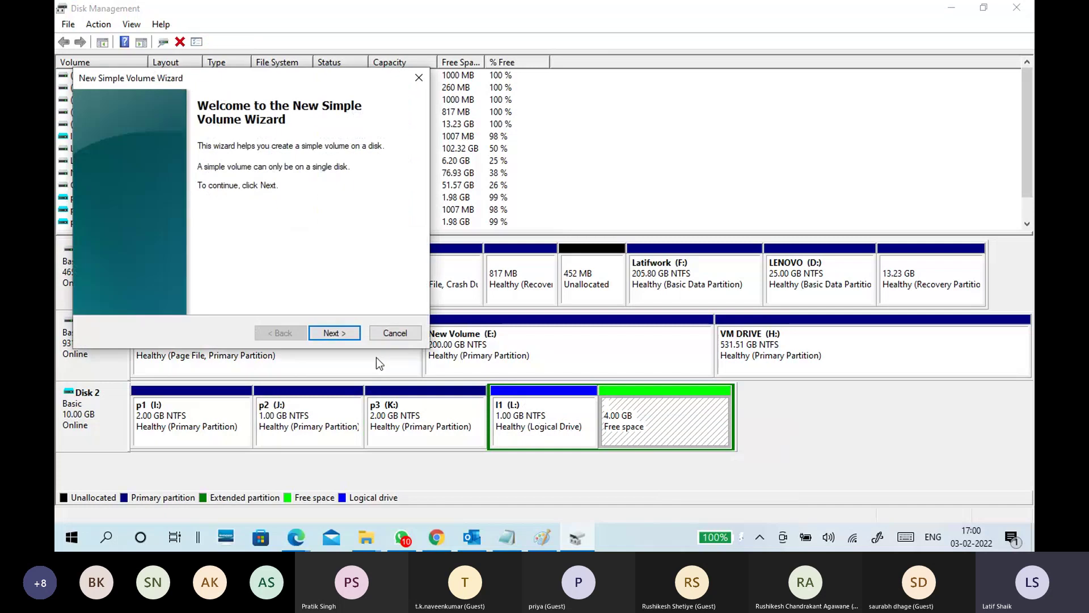
left_click(348, 333)
type("2")
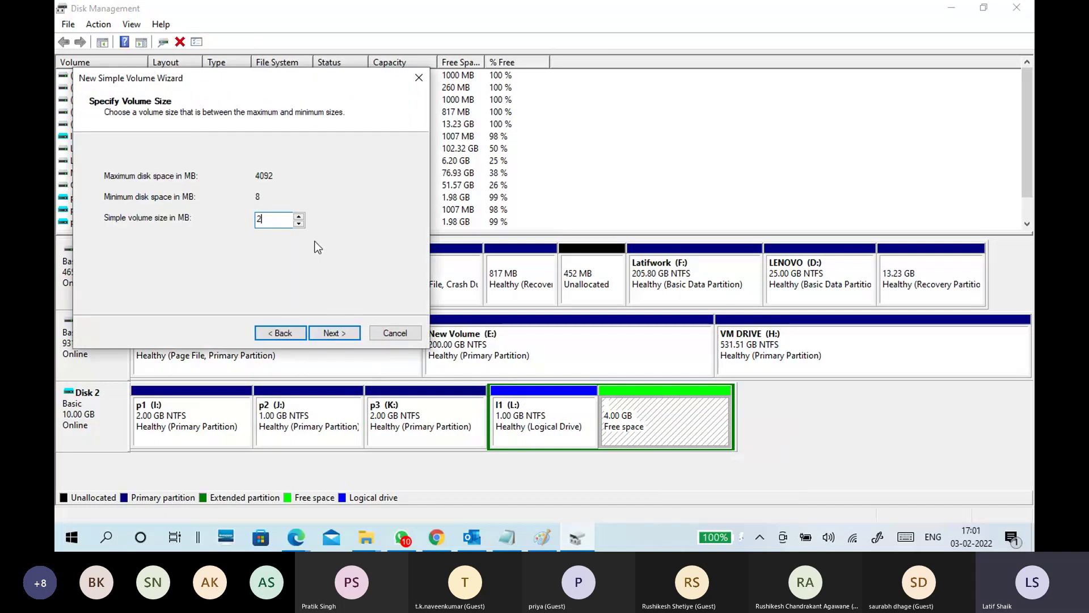
type("048")
left_click(334, 333)
left_click(335, 333)
left_click(336, 333)
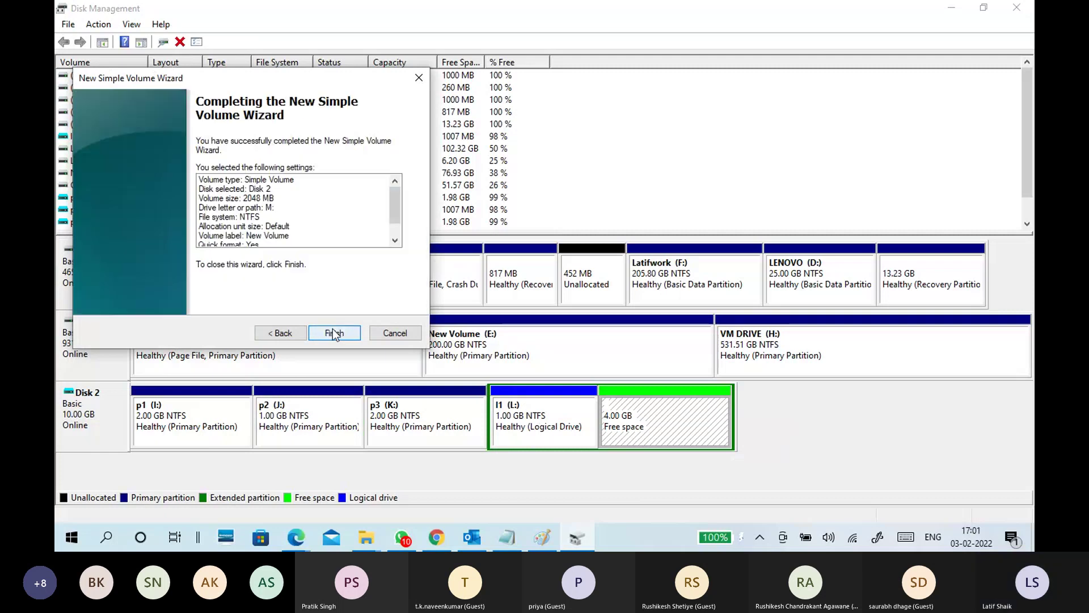
Step: Return to the format settings, change the volume label to l2, and finish creating the volume
left_click(281, 333)
left_click_drag(275, 248, 194, 249)
key("BackSpace")
type("l2")
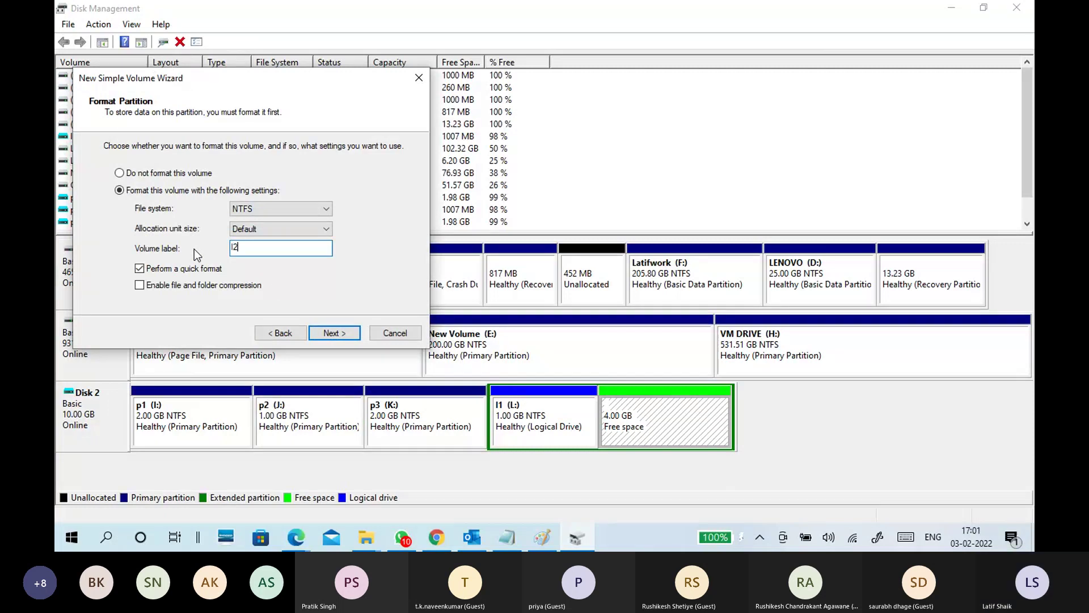
left_click(334, 333)
left_click(335, 332)
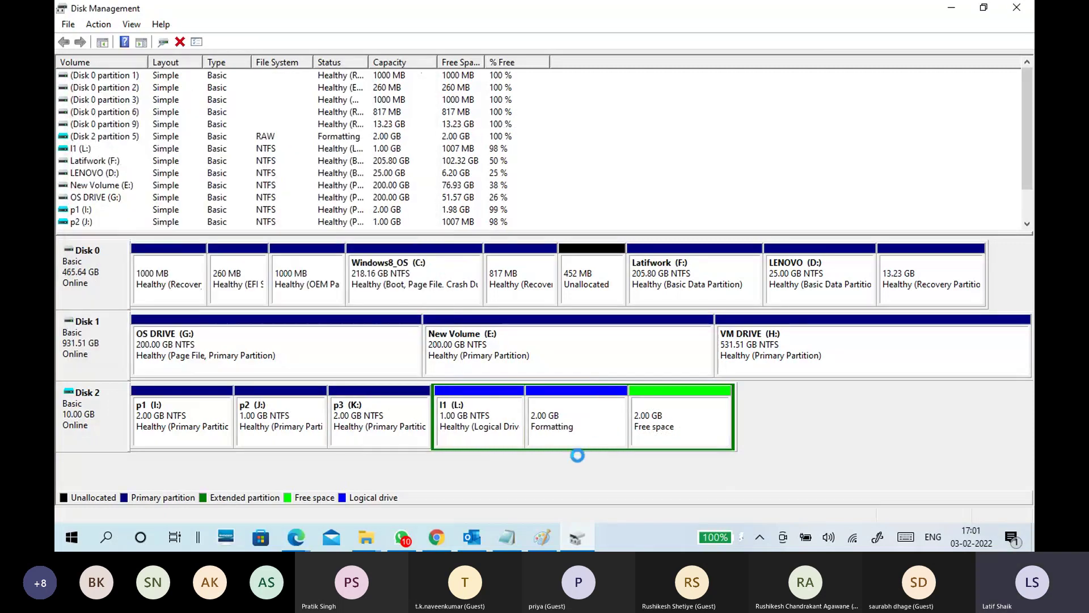
Step: Create a simple volume from all of the extended partition's remaining free space, keeping NTFS and the label New Volume
left_click(192, 427)
left_click(270, 421)
left_click(384, 410)
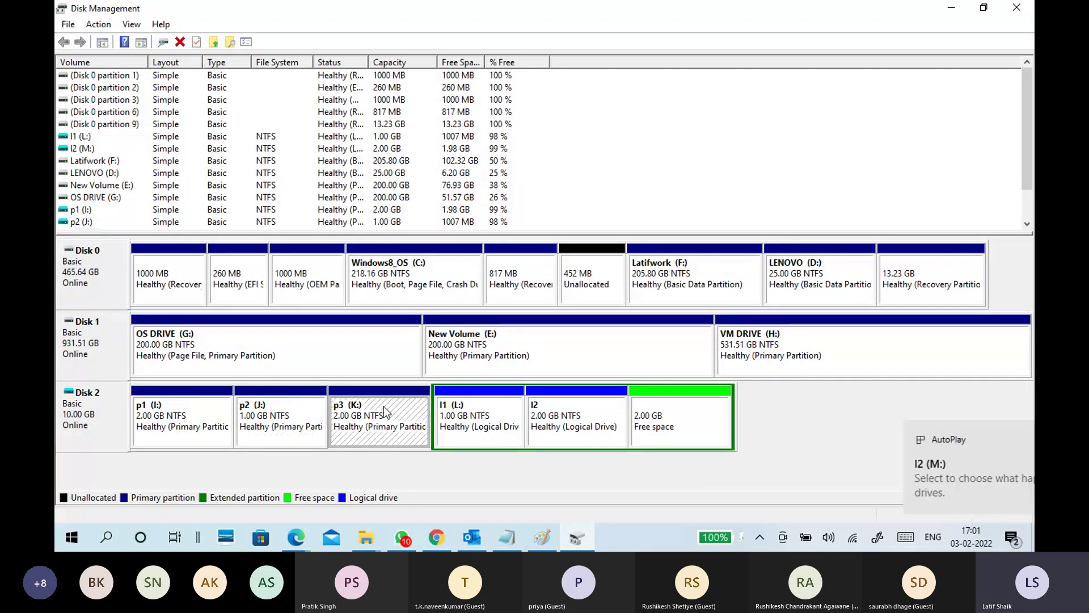
left_click(484, 410)
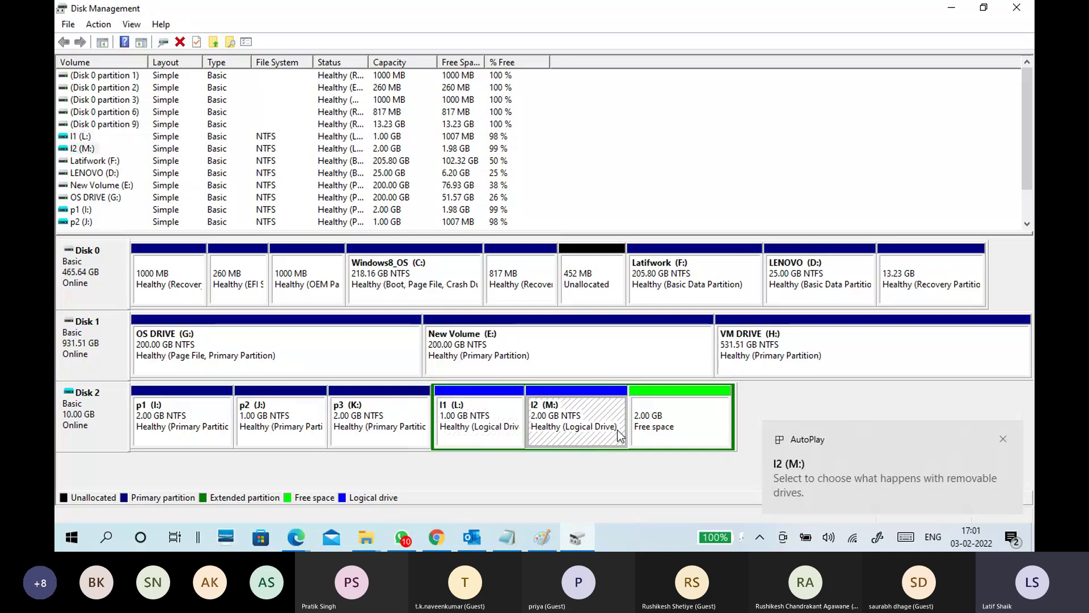
left_click(661, 427)
right_click(662, 424)
left_click(679, 430)
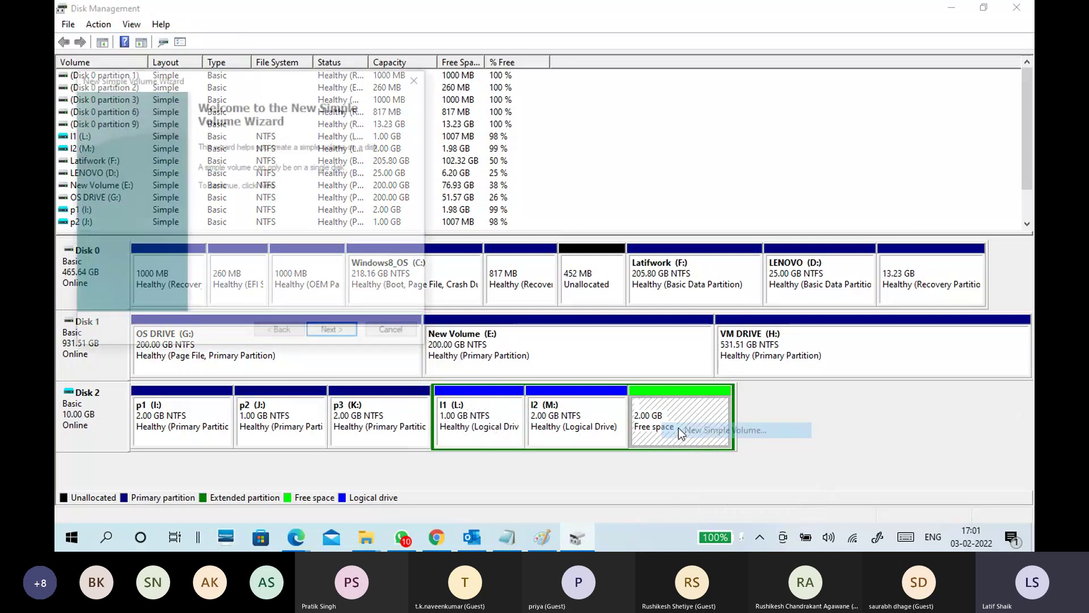
left_click(337, 334)
left_click(338, 333)
left_click(338, 332)
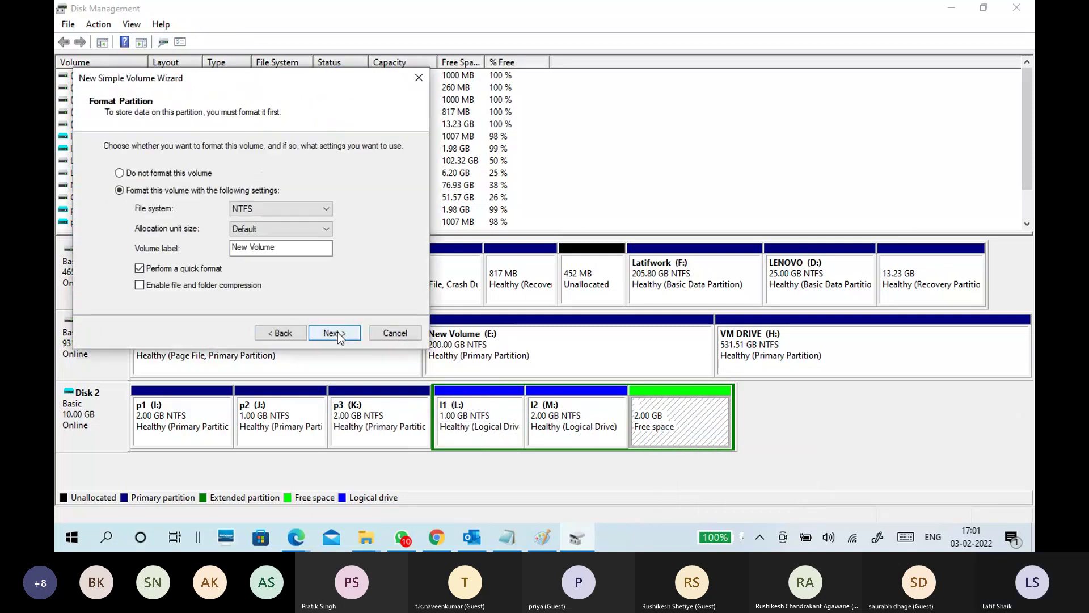
left_click(339, 333)
left_click(336, 333)
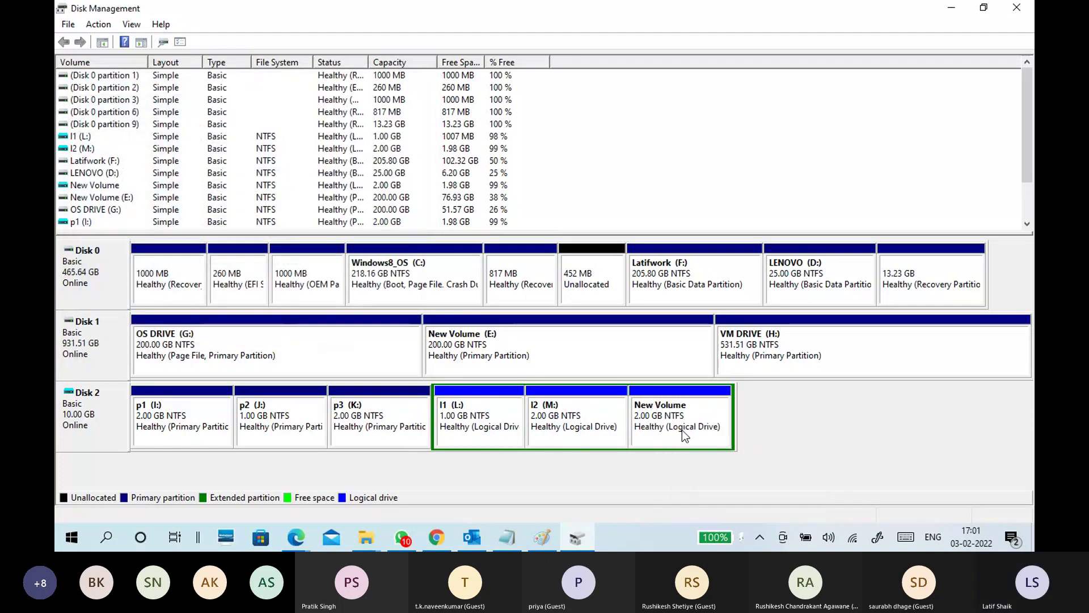
Step: Review Disk 2's logical drives and primary partitions and check which disk conversion options are available
left_click(441, 443)
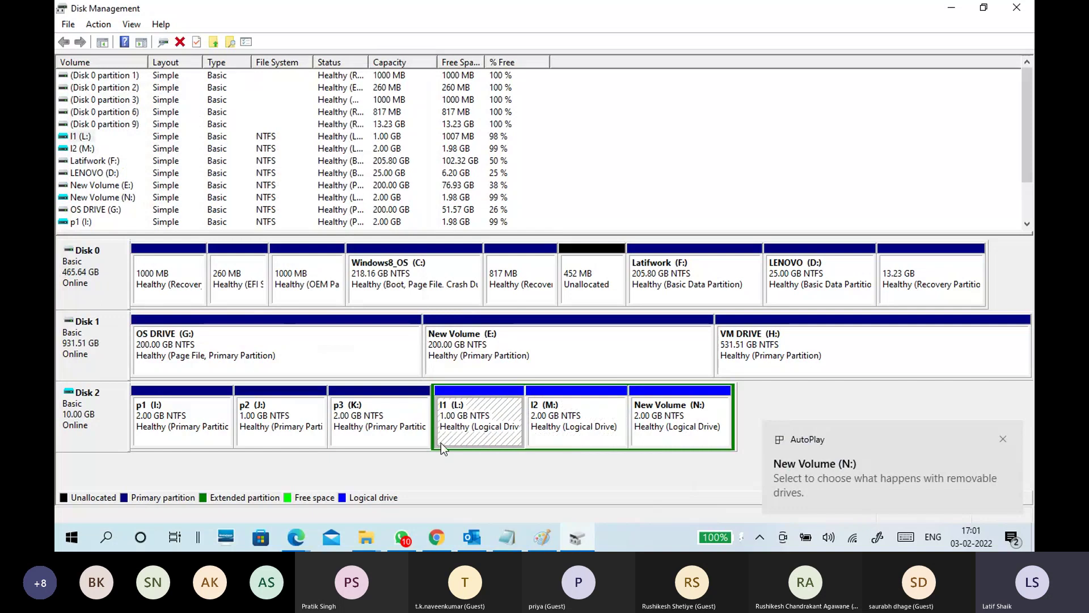
left_click(347, 437)
left_click(278, 430)
left_click(194, 423)
left_click(708, 414)
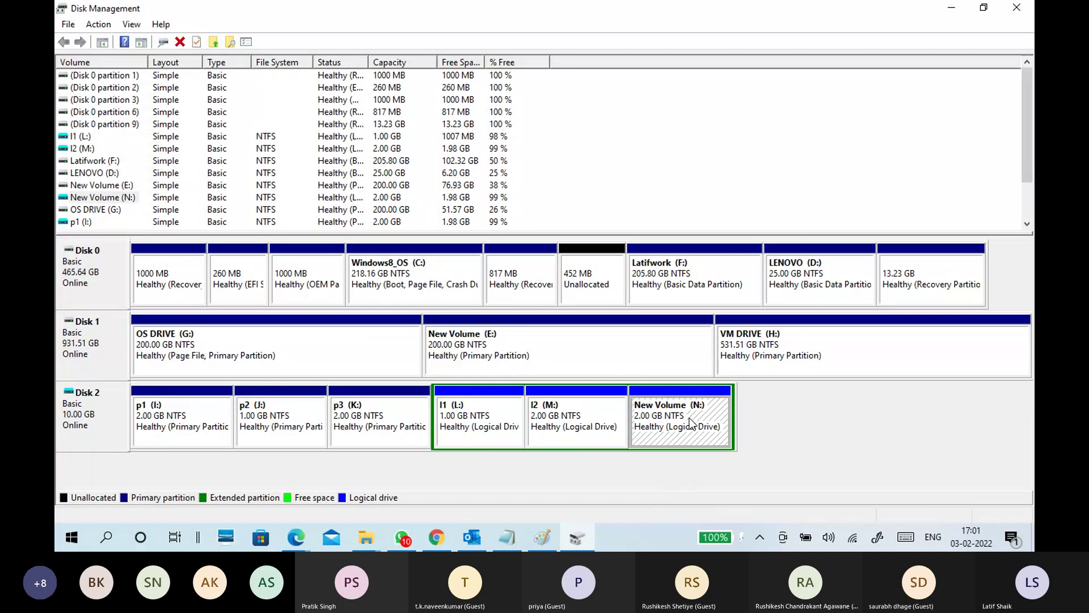
right_click(69, 423)
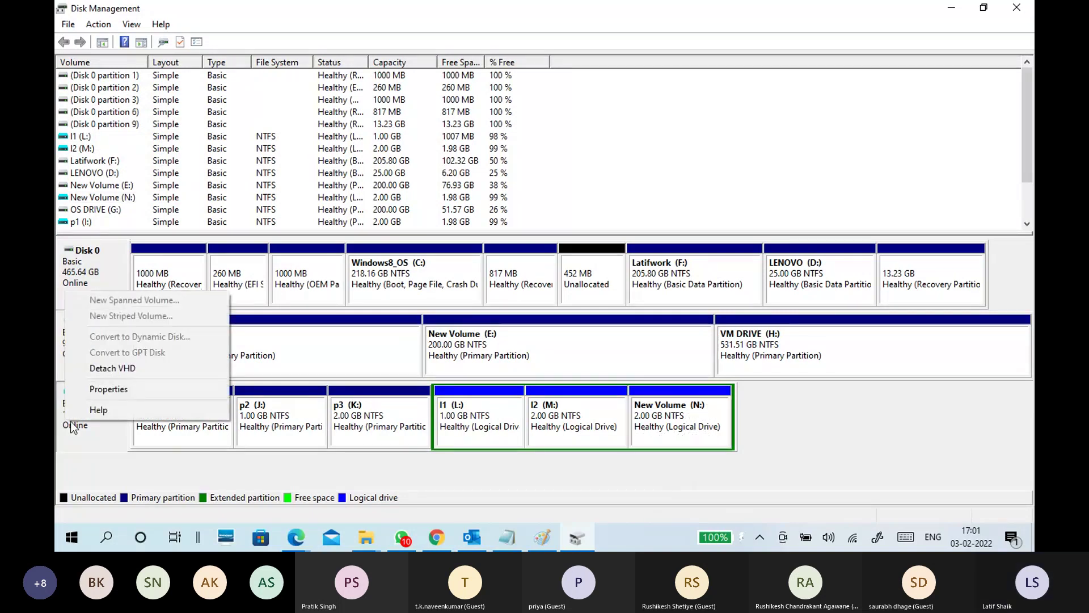
Step: Delete the logical drives New Volume (N:), l2 (M:) and l1 (L:) from Disk 2's extended partition
left_click(690, 418)
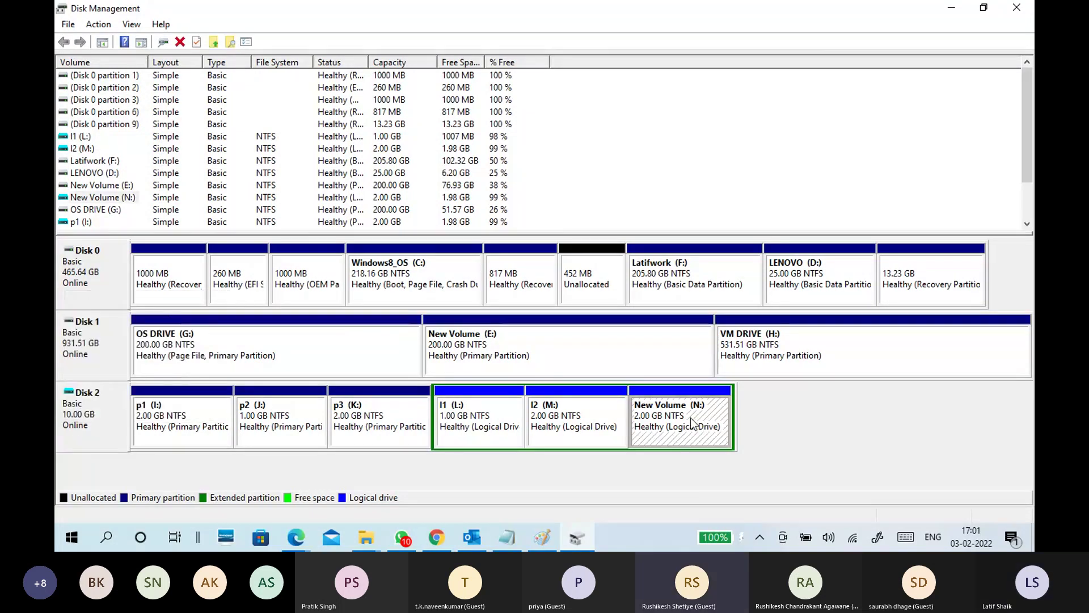
right_click(690, 418)
left_click(709, 369)
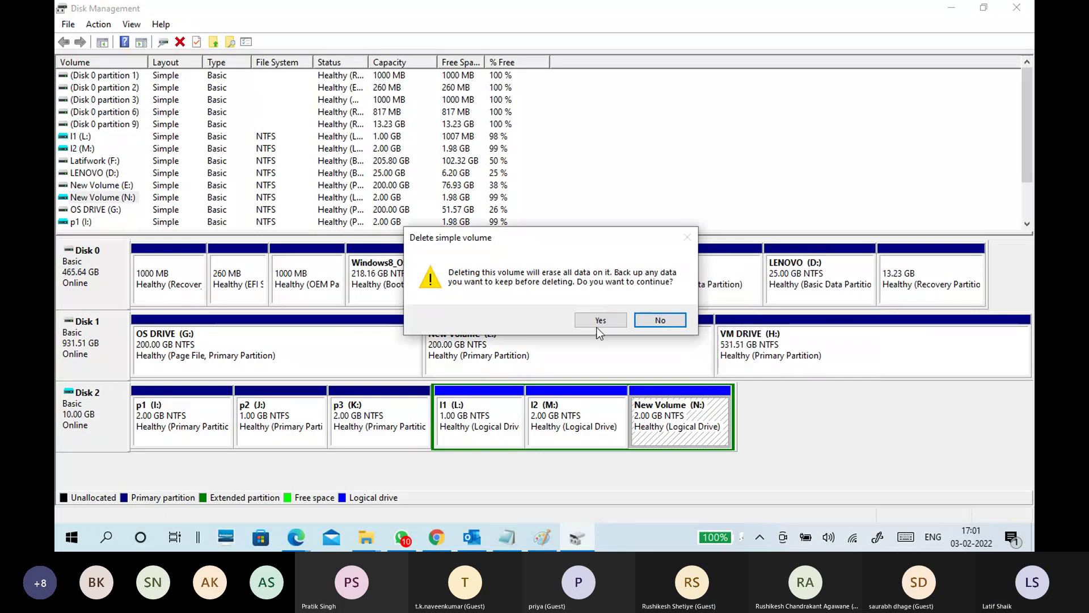
left_click(597, 327)
left_click(597, 423)
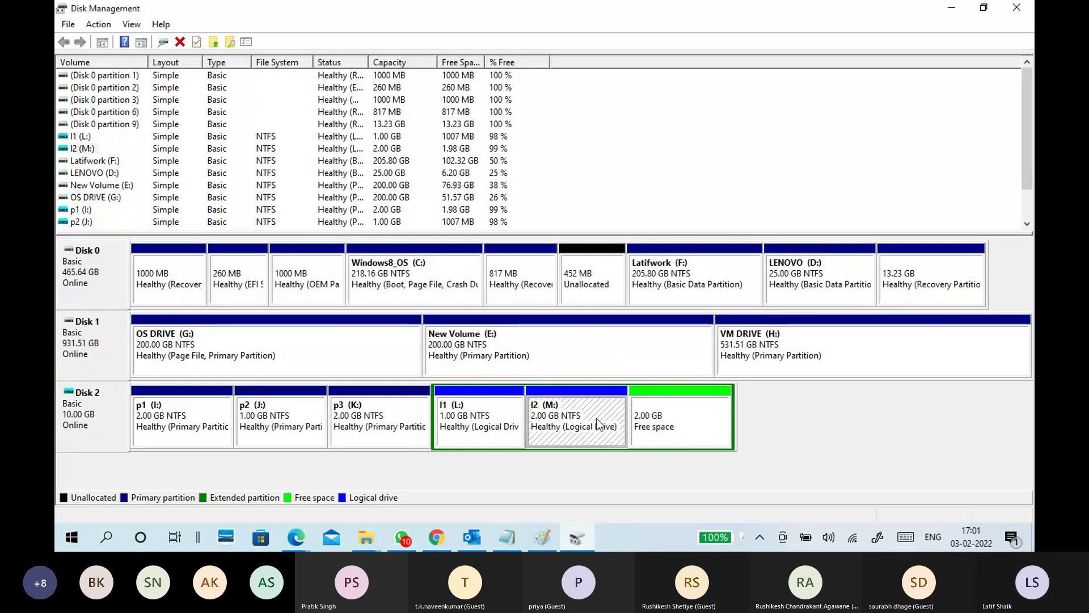
right_click(600, 410)
left_click(612, 367)
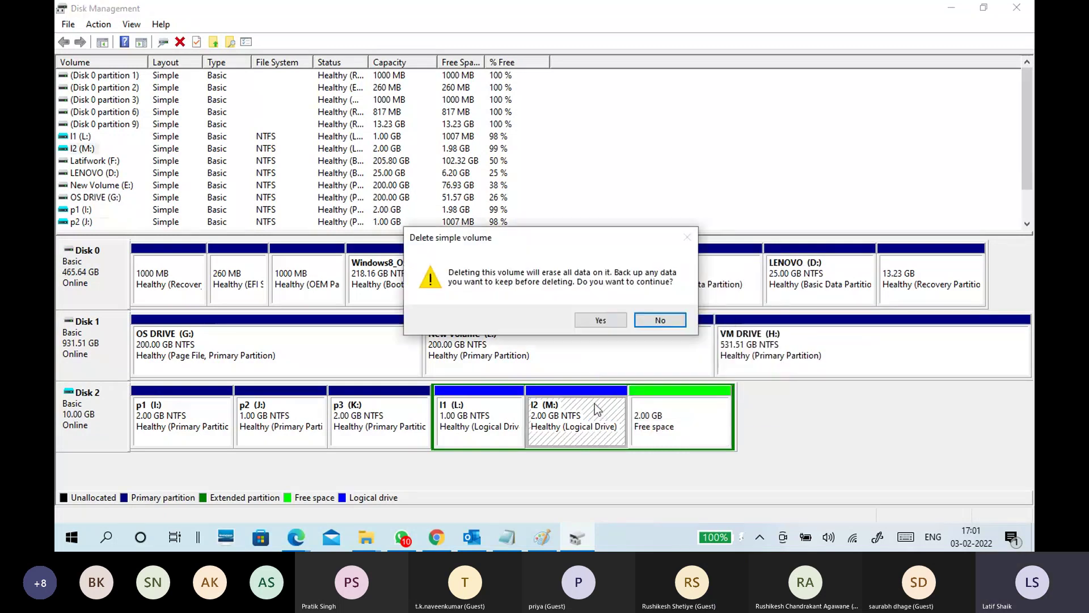
left_click(601, 321)
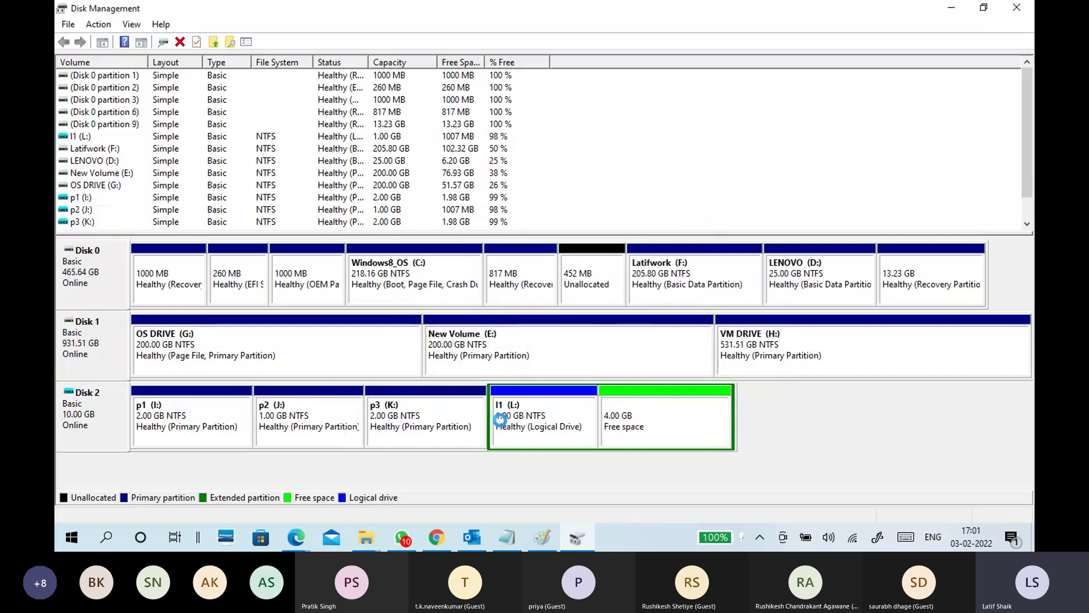
right_click(554, 433)
left_click(588, 369)
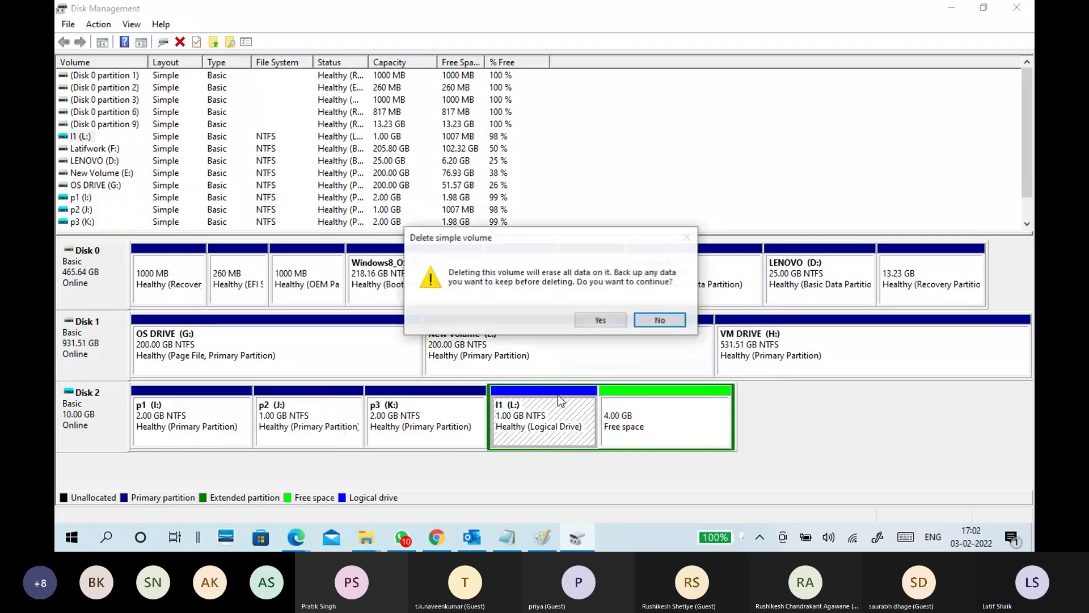
left_click(600, 322)
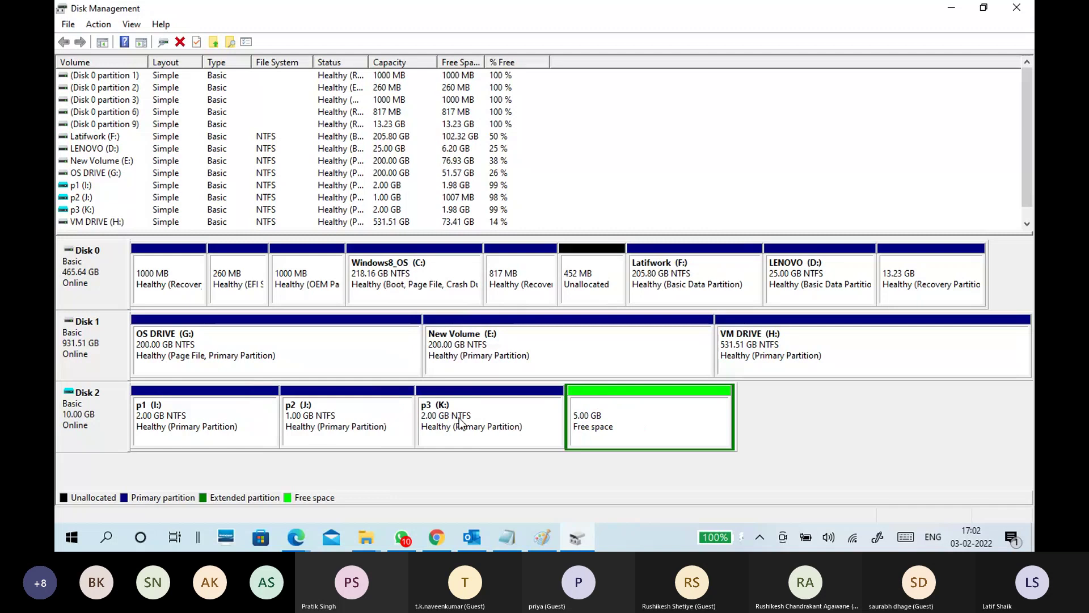
Step: Delete the primary partition p3 (K:) and the emptied extended partition on Disk 2
right_click(461, 423)
left_click(476, 367)
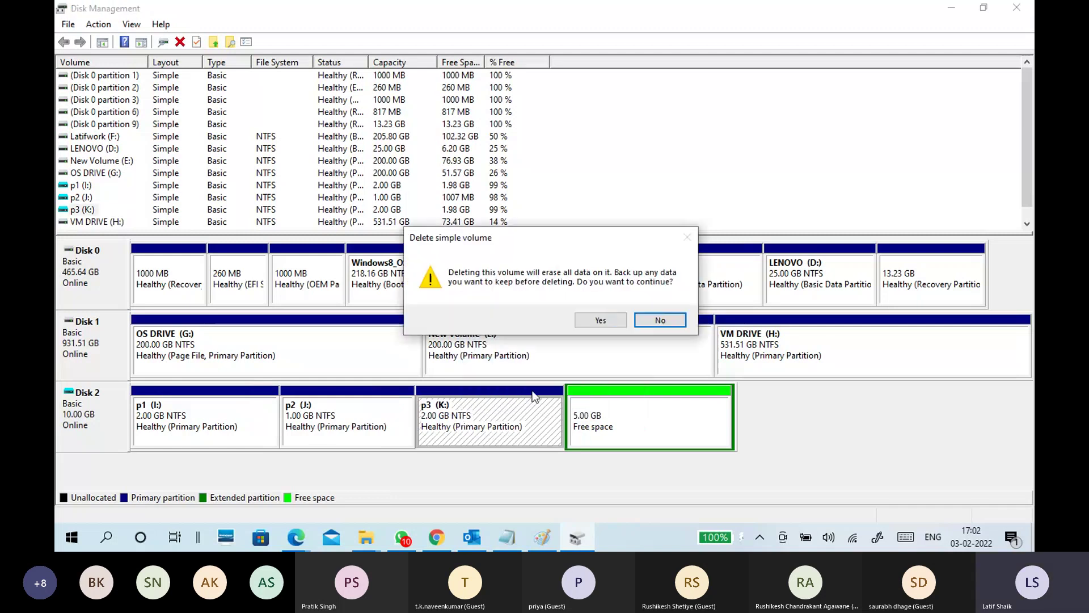
left_click(601, 320)
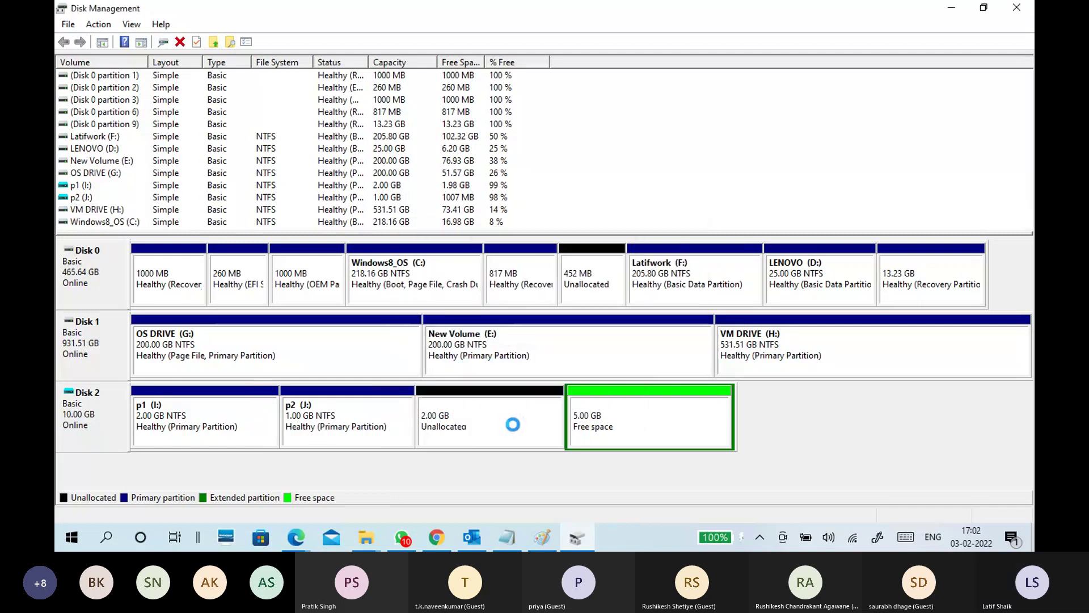
right_click(619, 404)
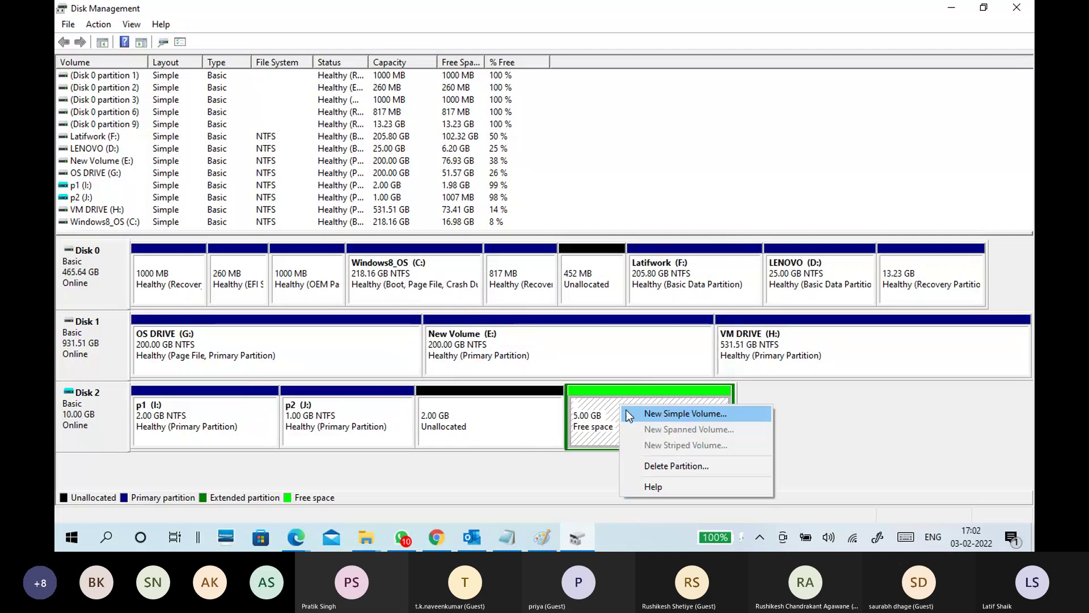
left_click(639, 466)
left_click(605, 320)
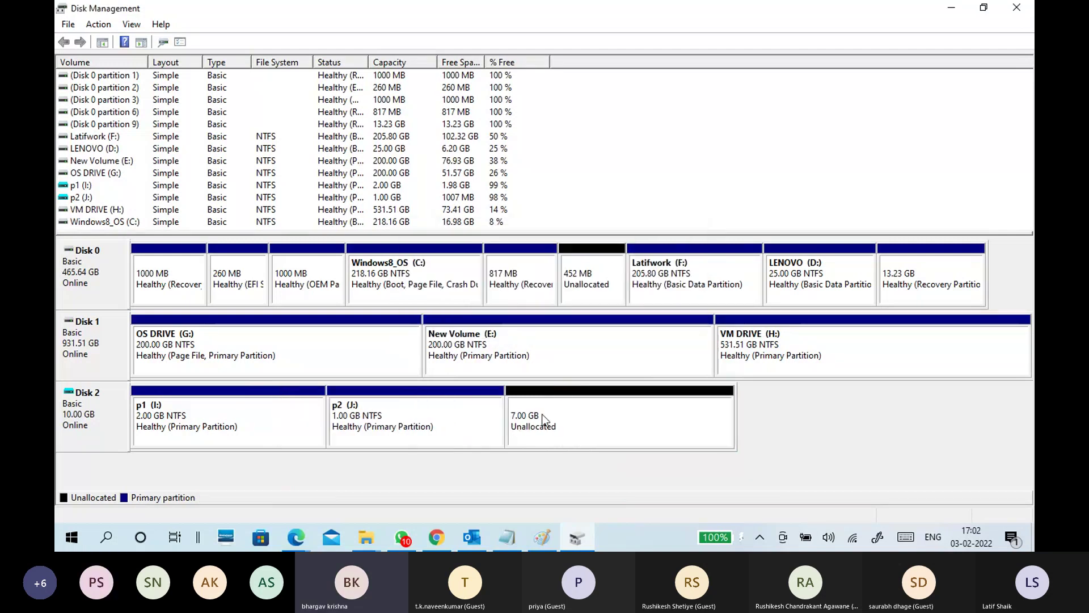
left_click(556, 405)
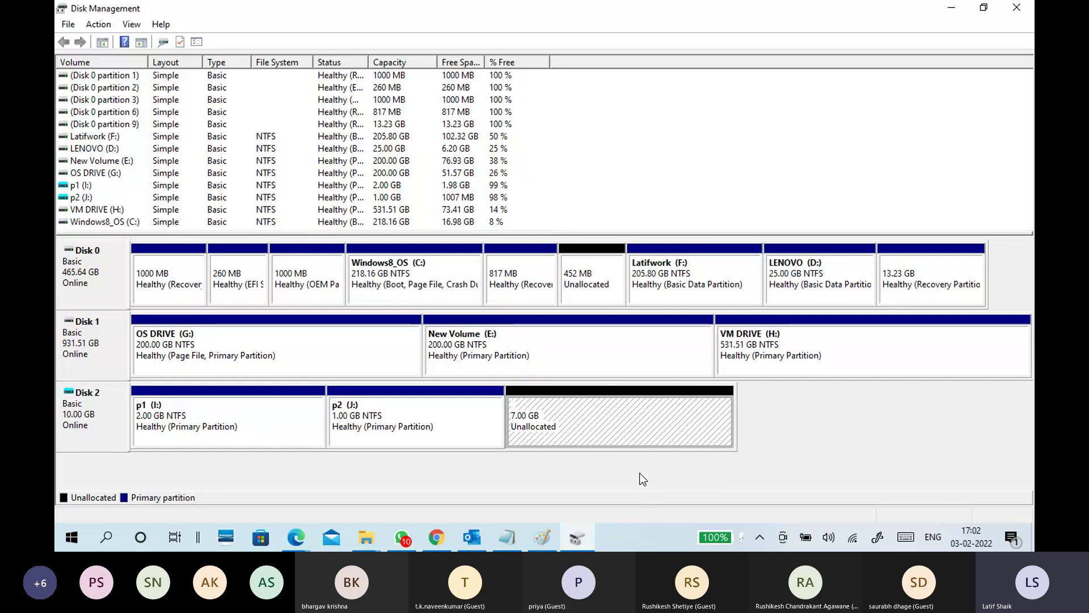
Step: Delete the remaining primary partitions p2 (J:) and p1 (I:) from Disk 2
right_click(427, 417)
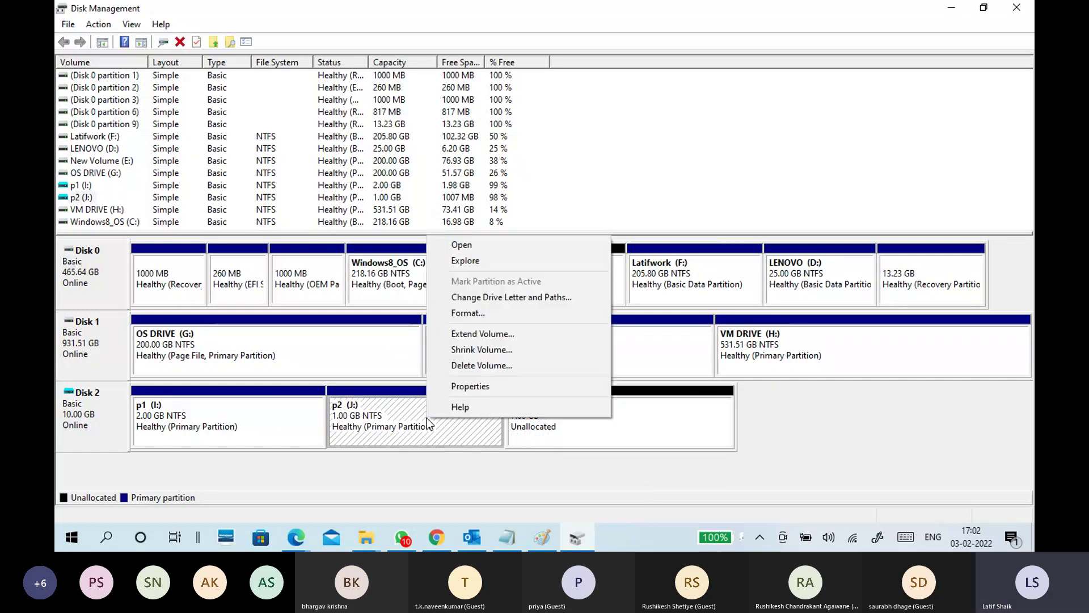
left_click(448, 371)
key("Return")
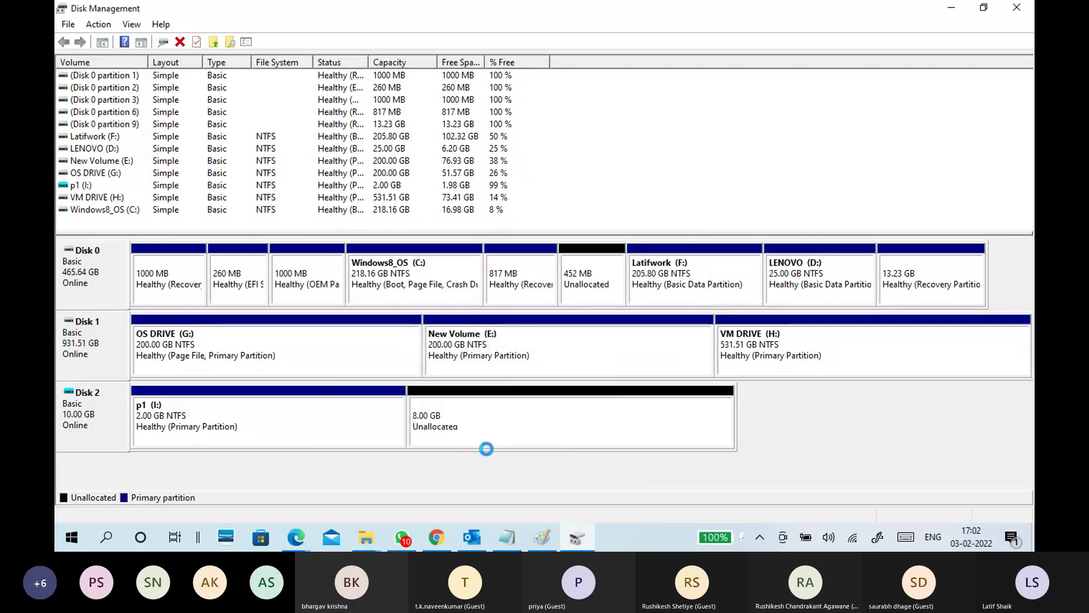
right_click(340, 429)
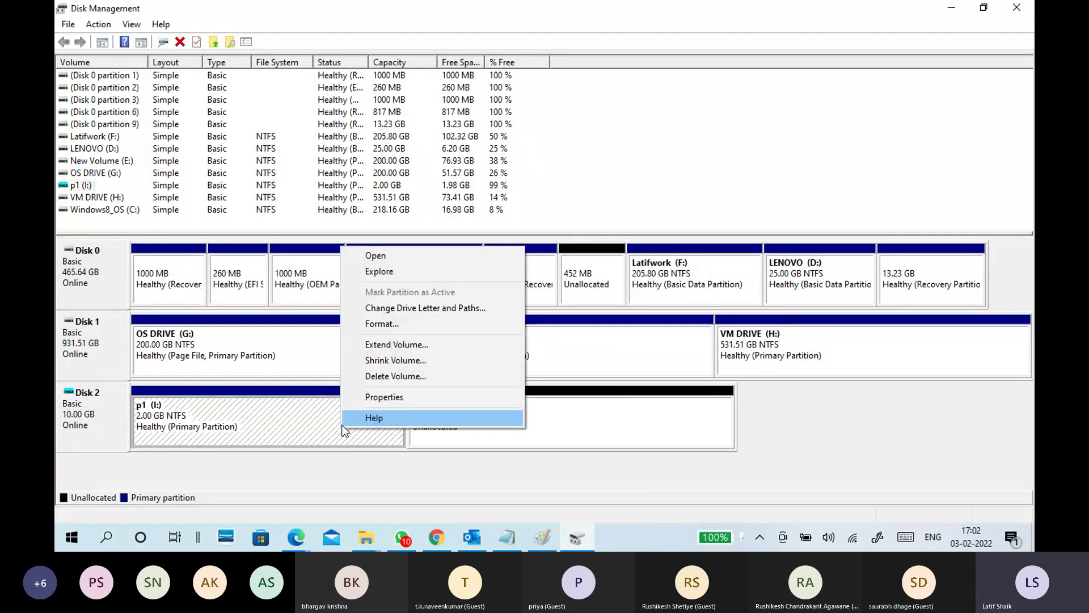
left_click(395, 376)
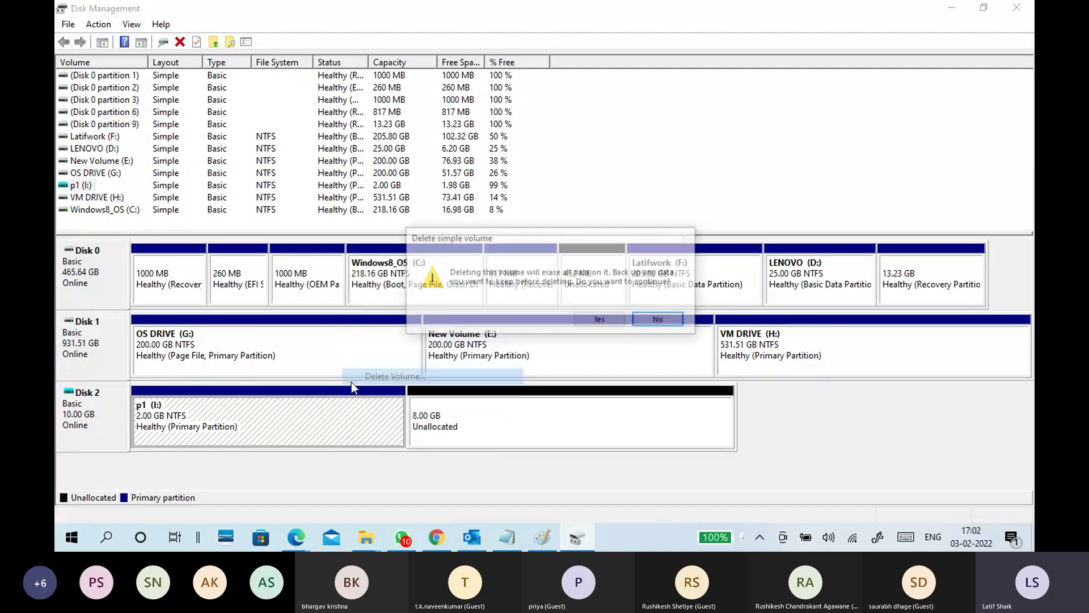
left_click(600, 320)
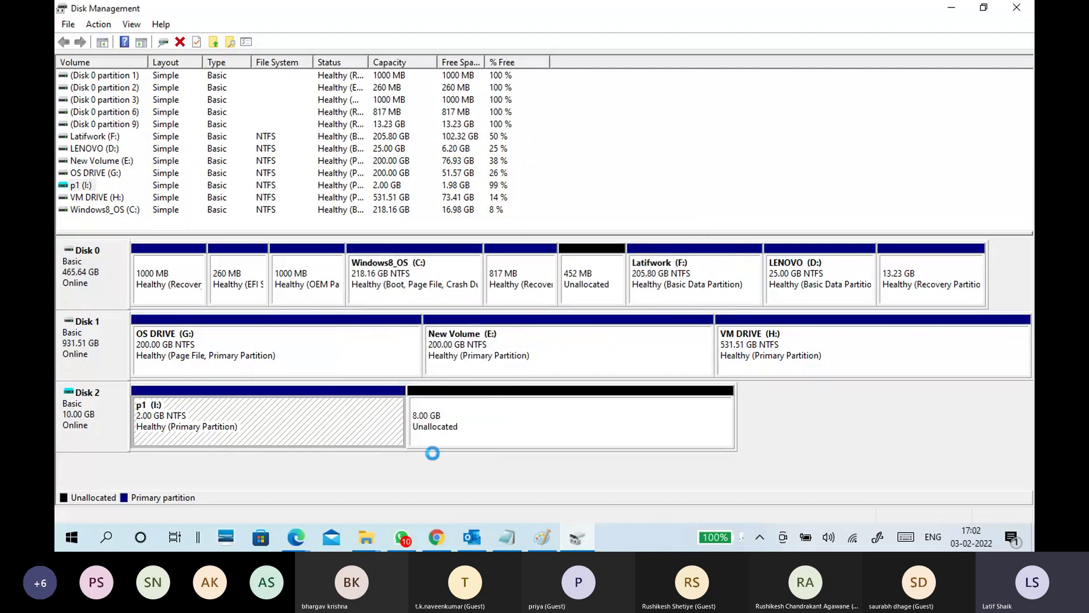
Step: Convert the empty Disk 2 to a GPT disk and check its conversion options again
right_click(97, 427)
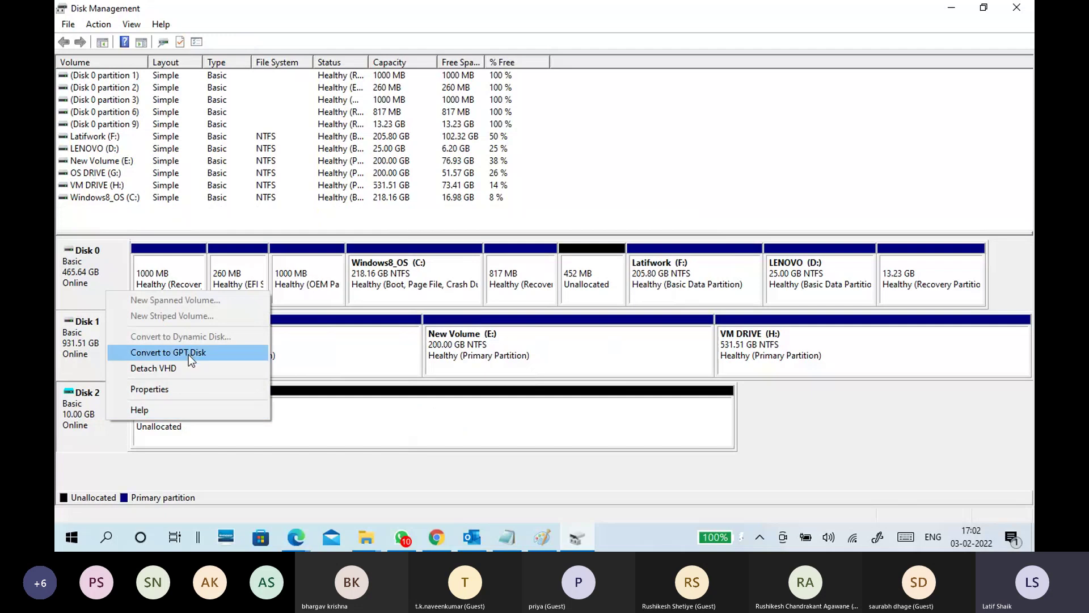
left_click(188, 353)
right_click(101, 415)
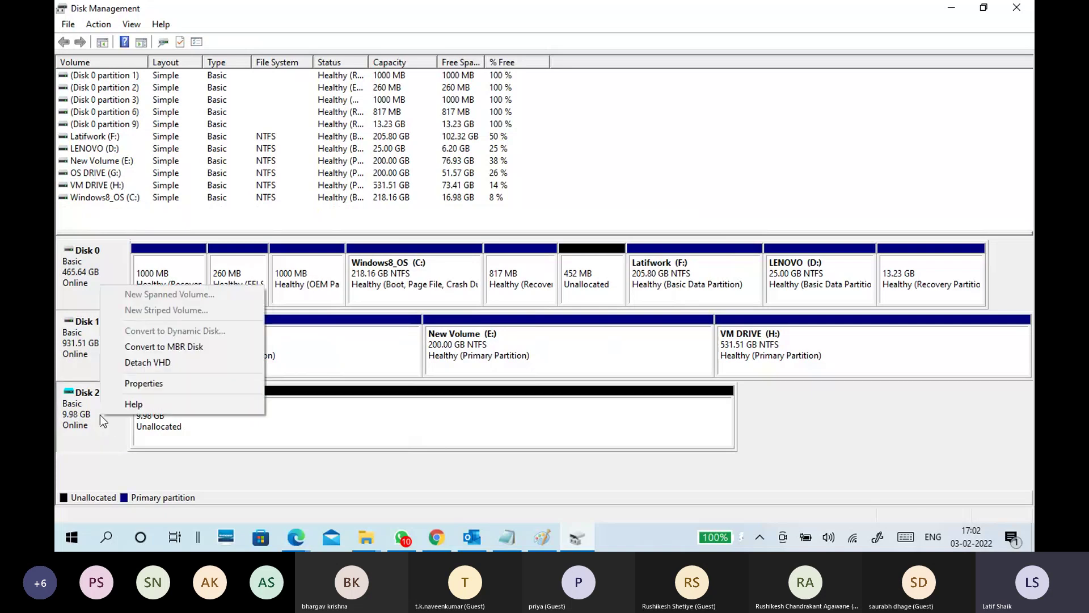
Step: Set up a 1024 MB simple volume in Disk 2's unallocated space, keeping drive letter I
left_click(252, 437)
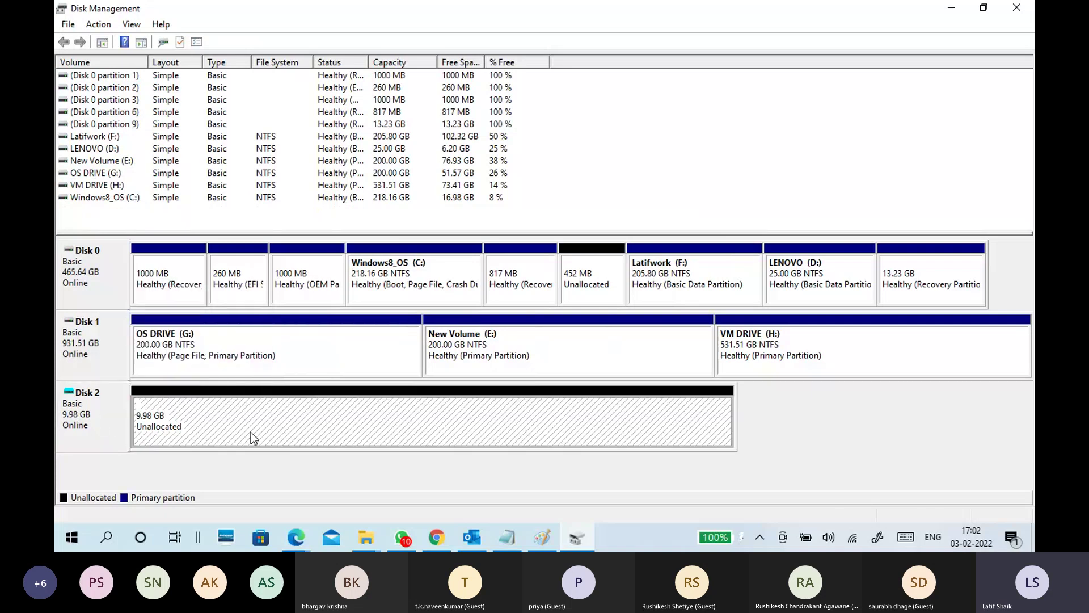
right_click(245, 420)
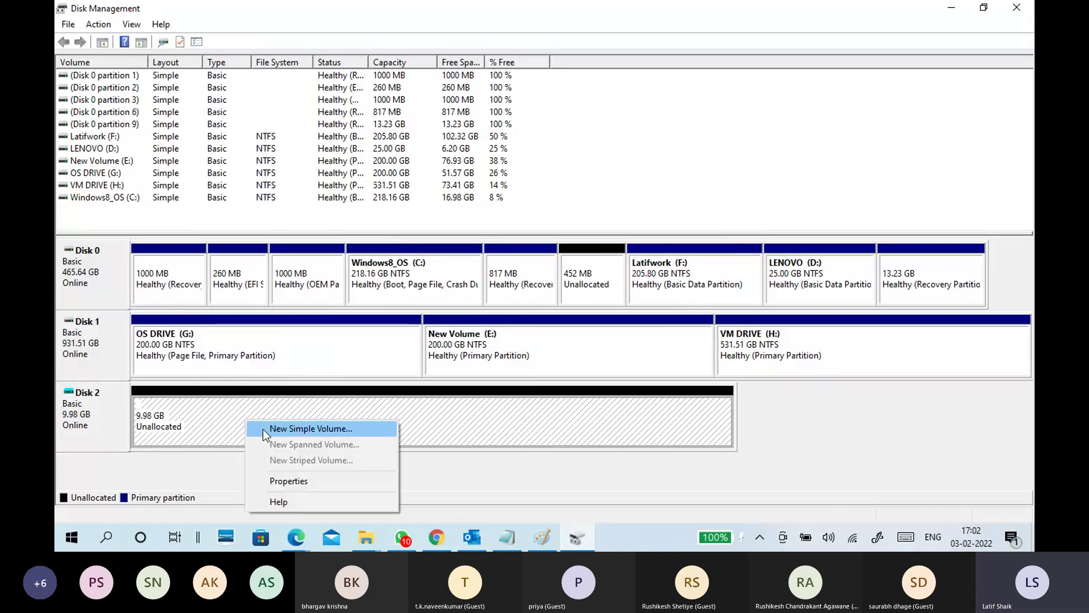
left_click(263, 429)
left_click(332, 335)
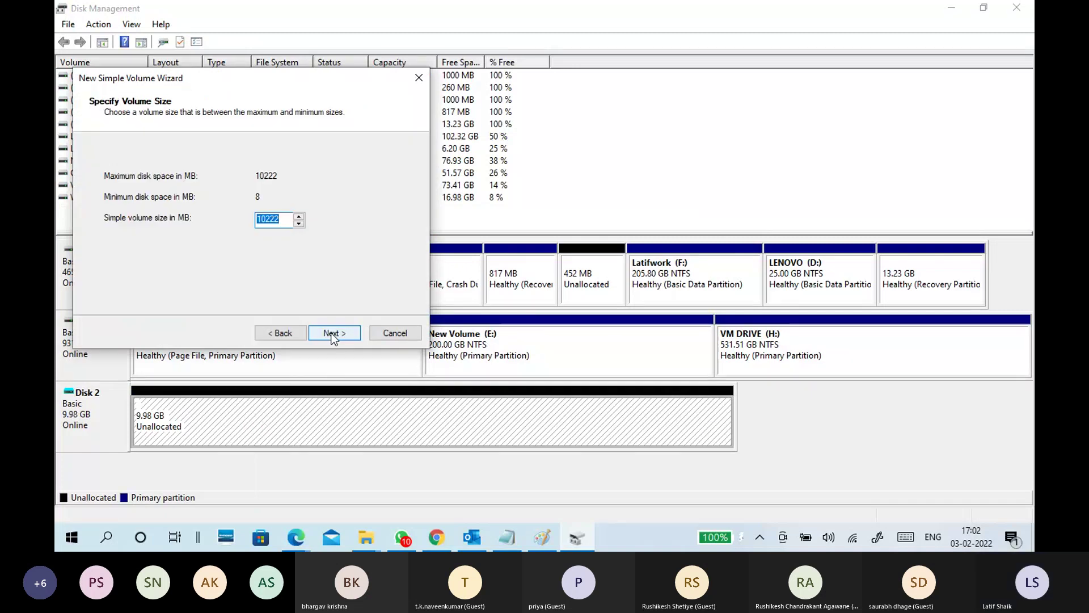
type("1024")
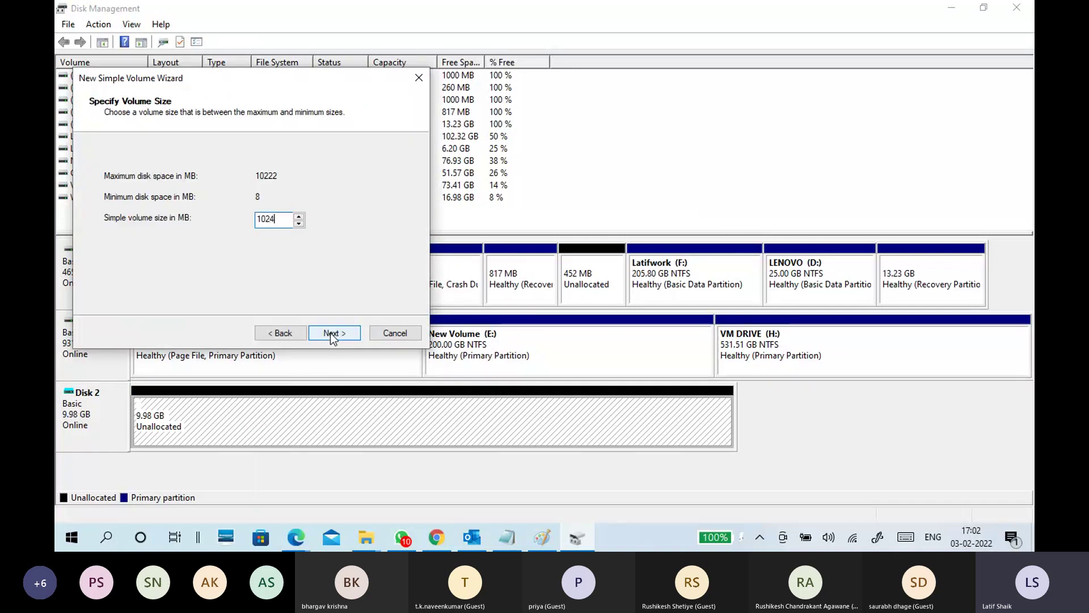
left_click(330, 336)
left_click(332, 337)
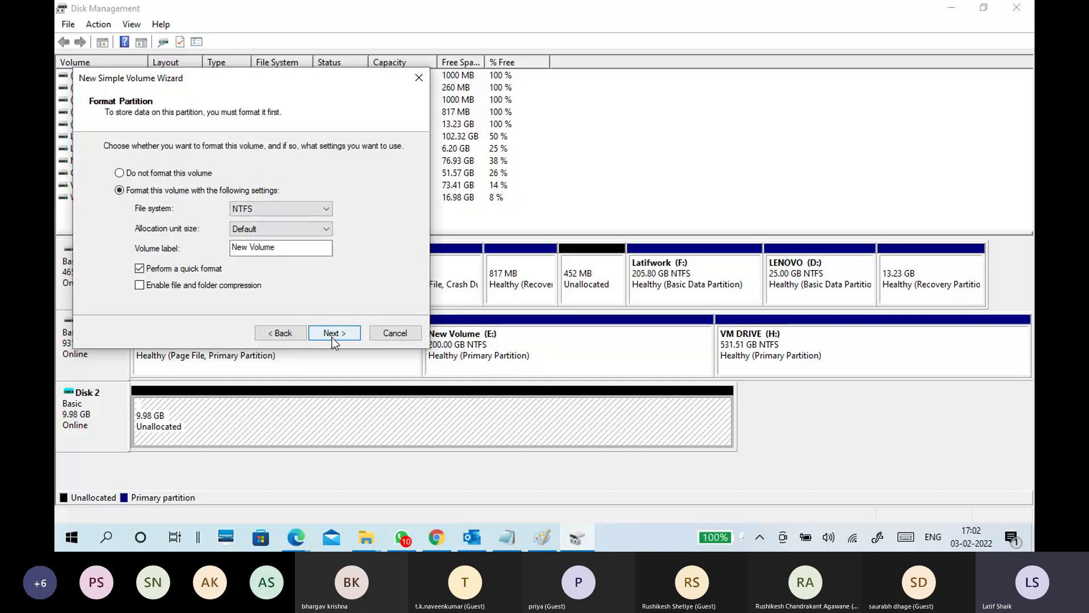
Step: Label the first volume p1, keep NTFS with quick format, and finish creating it
left_click_drag(287, 246, 206, 244)
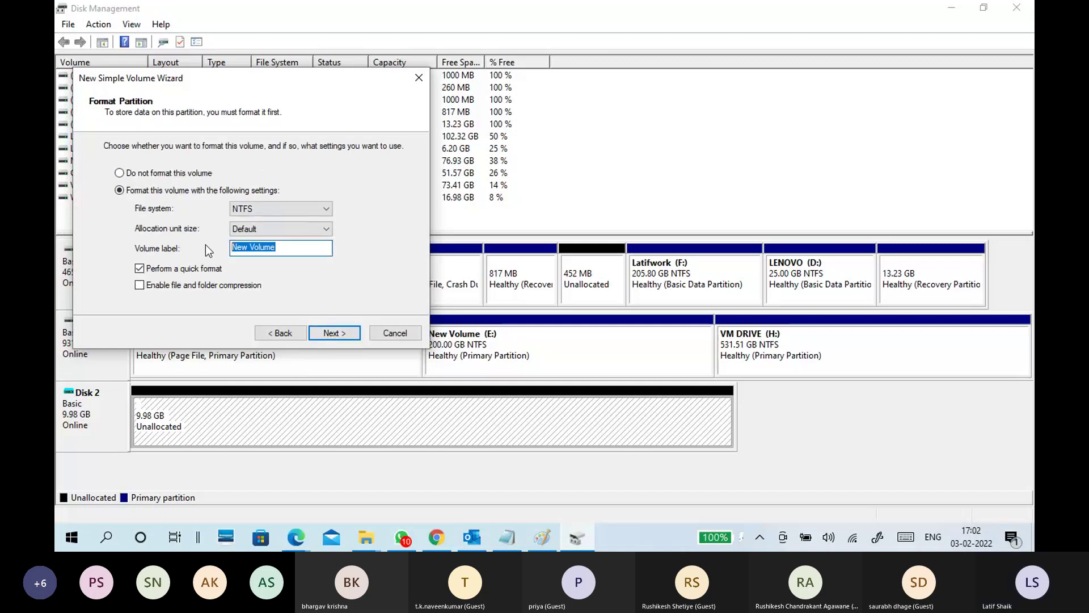
type("p1")
left_click(333, 335)
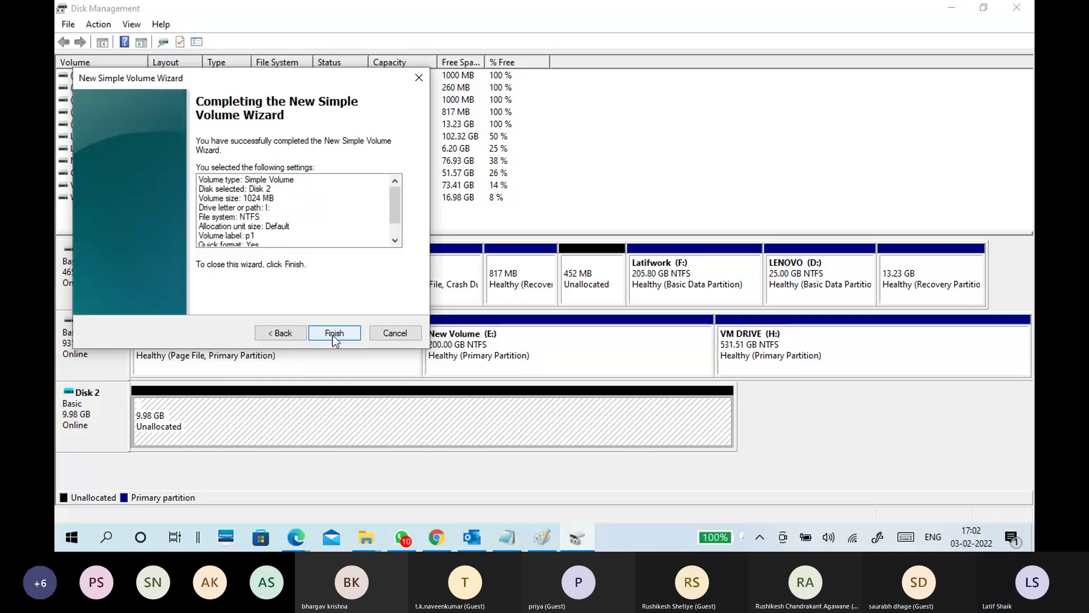
left_click(333, 334)
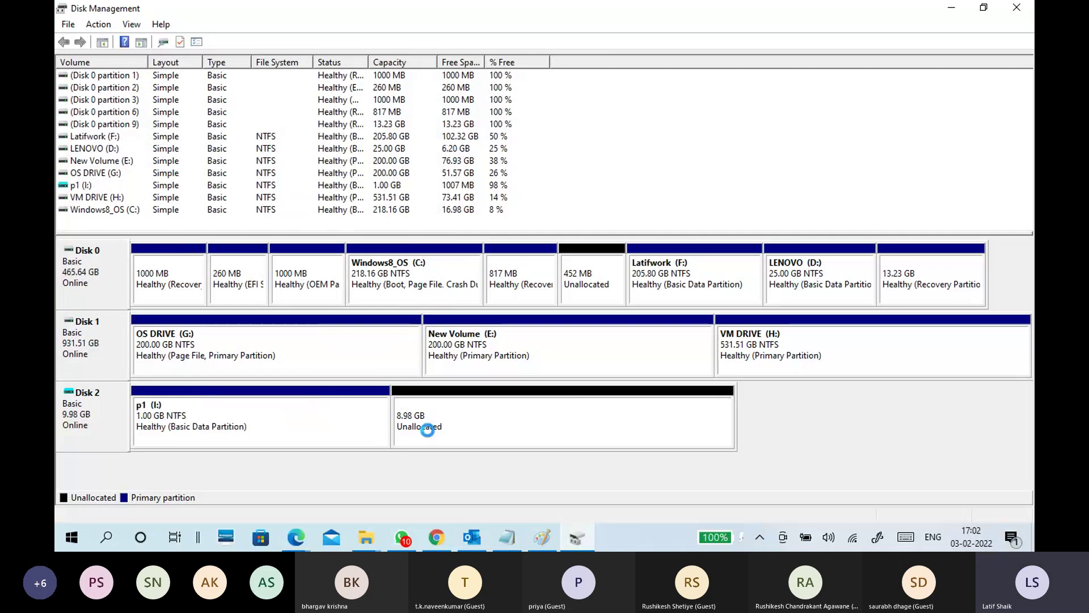
Step: Set up a second simple volume of 2048 MB in Disk 2's unallocated space, keeping drive letter J and NTFS
right_click(427, 430)
left_click(443, 438)
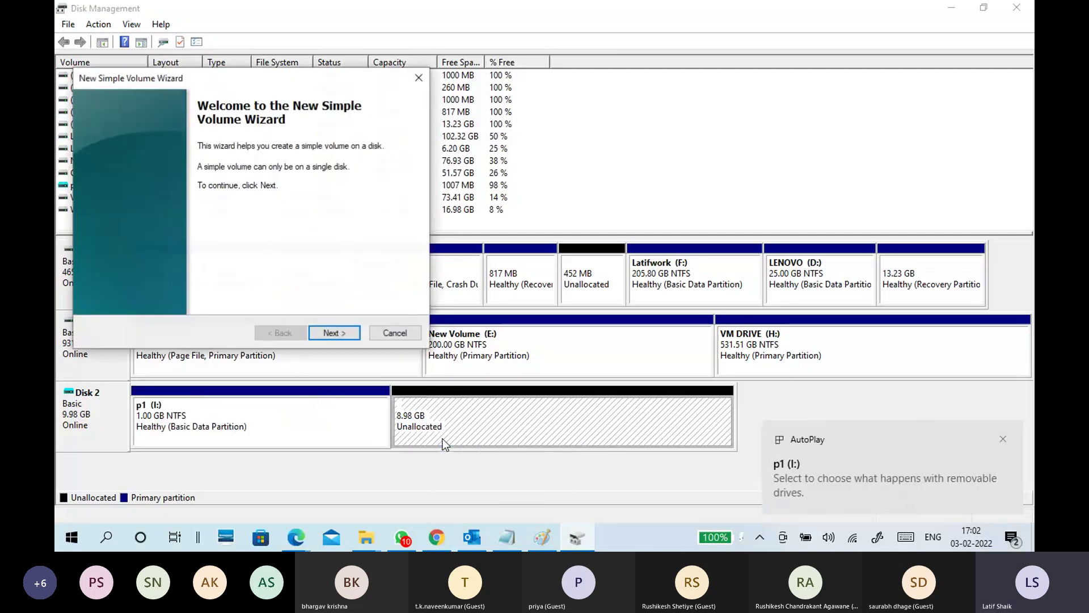
left_click(328, 338)
type("2")
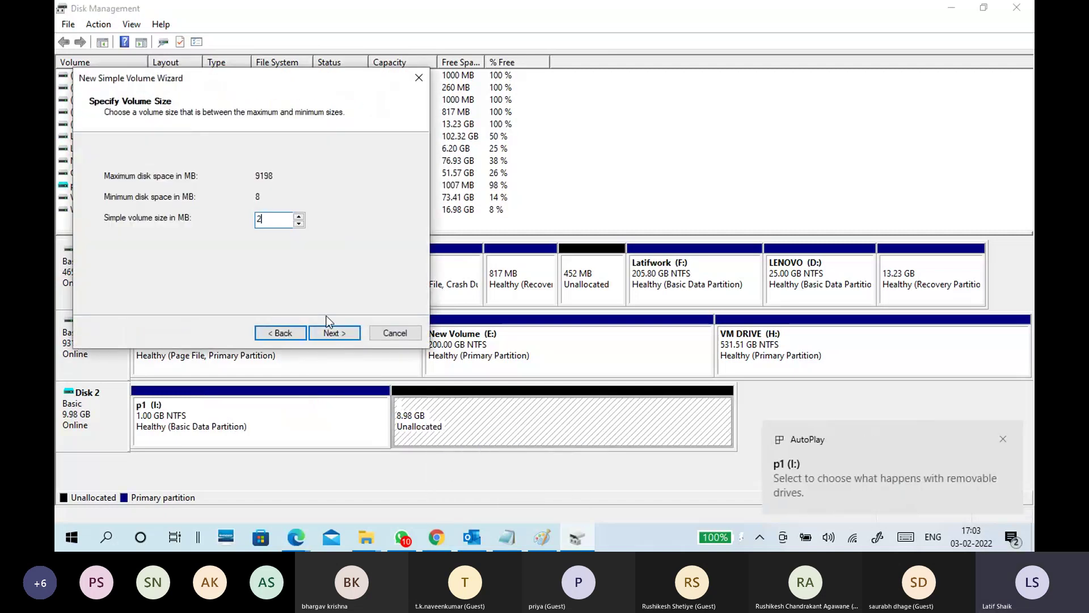
type("048")
left_click(336, 336)
left_click(336, 336)
left_click(336, 336)
Step: Label the second volume p2, keep NTFS with quick format, and finish creating it
left_click(286, 341)
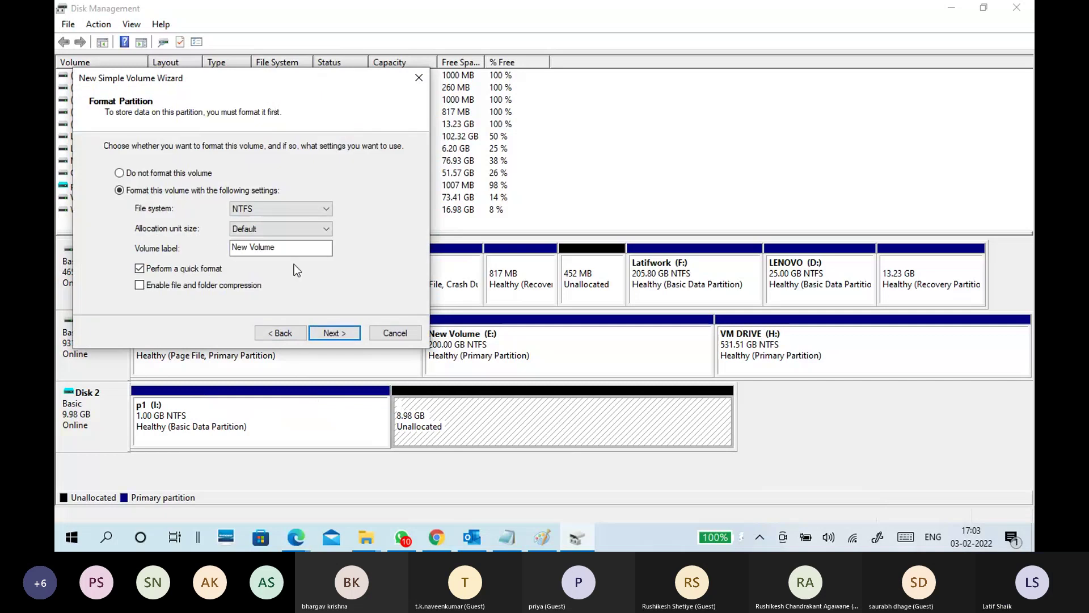
type("p2")
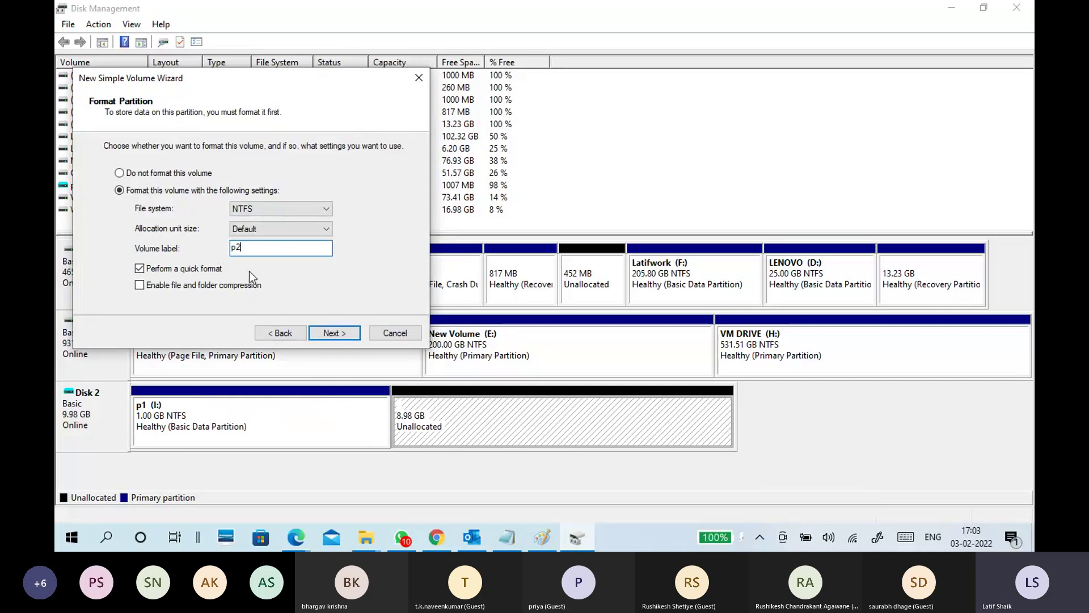
left_click(338, 329)
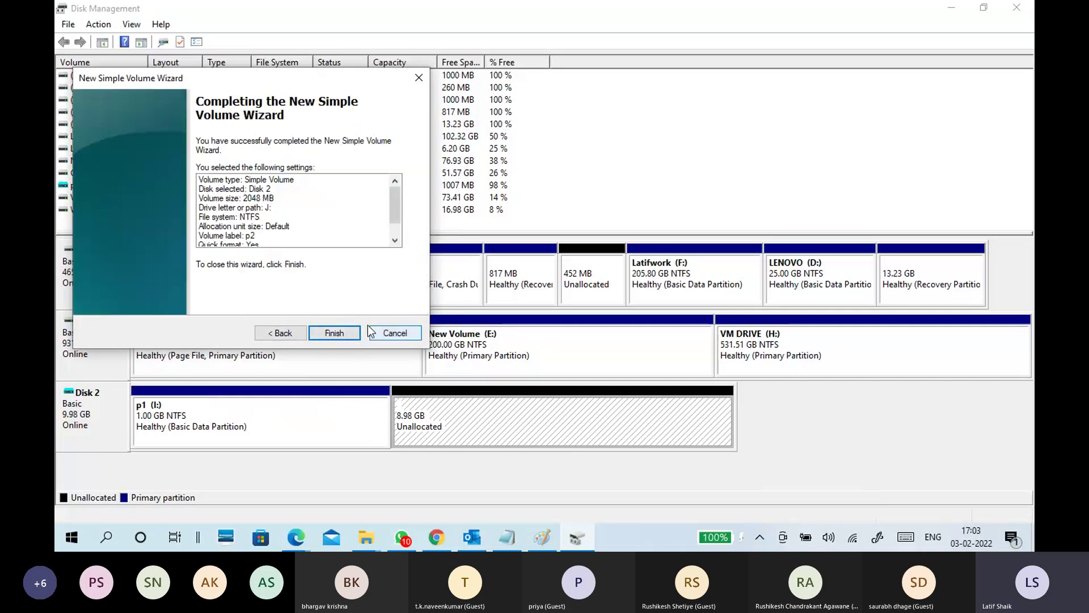
left_click(338, 329)
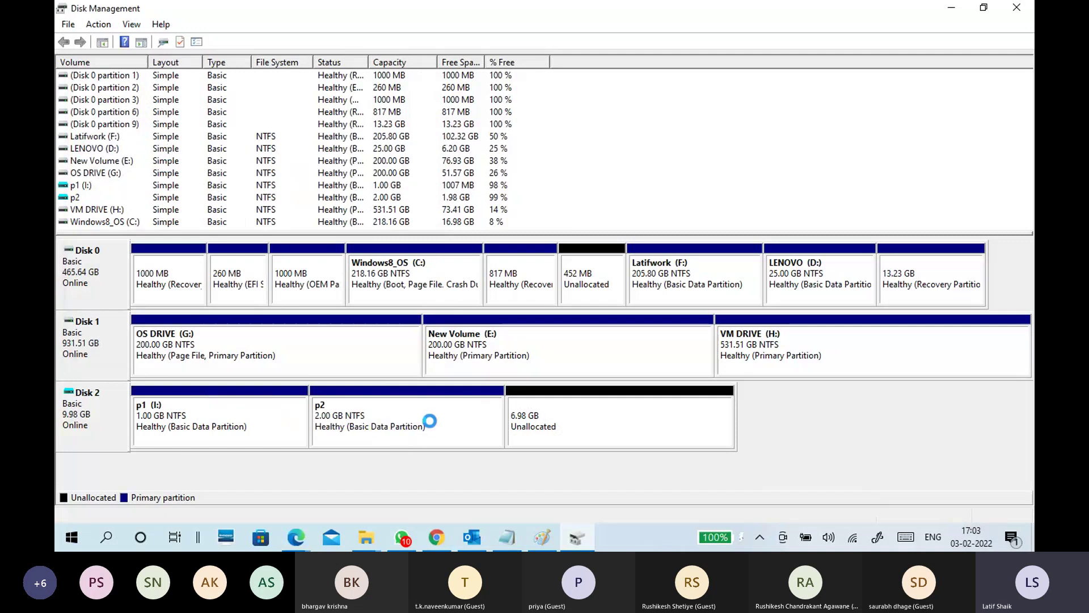
Step: Set up a third simple volume of 1024 MB in Disk 2's unallocated space, keeping drive letter K
right_click(579, 419)
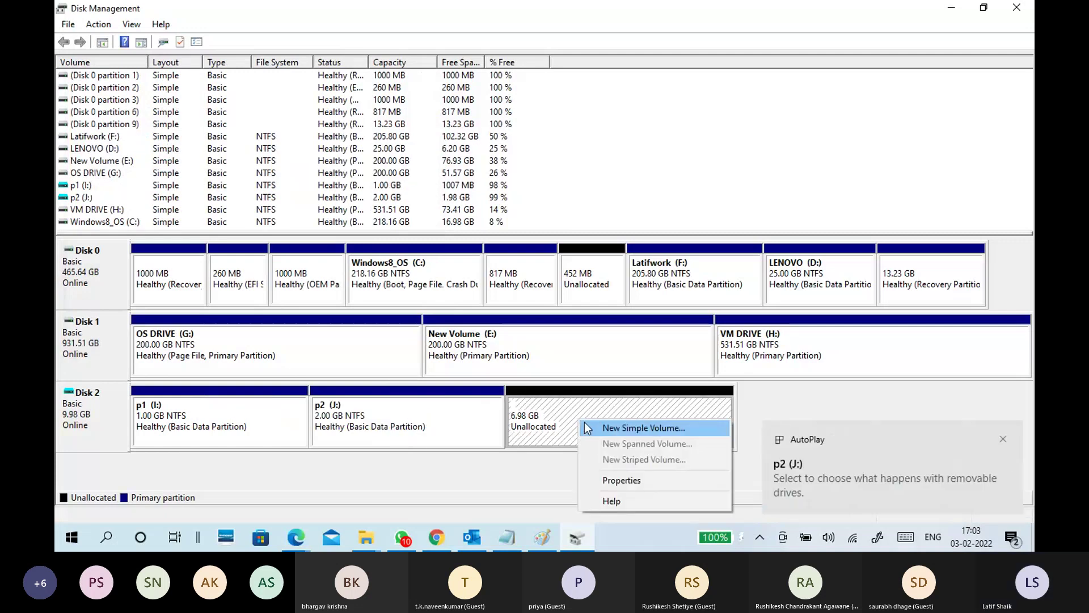
left_click(601, 427)
left_click(333, 333)
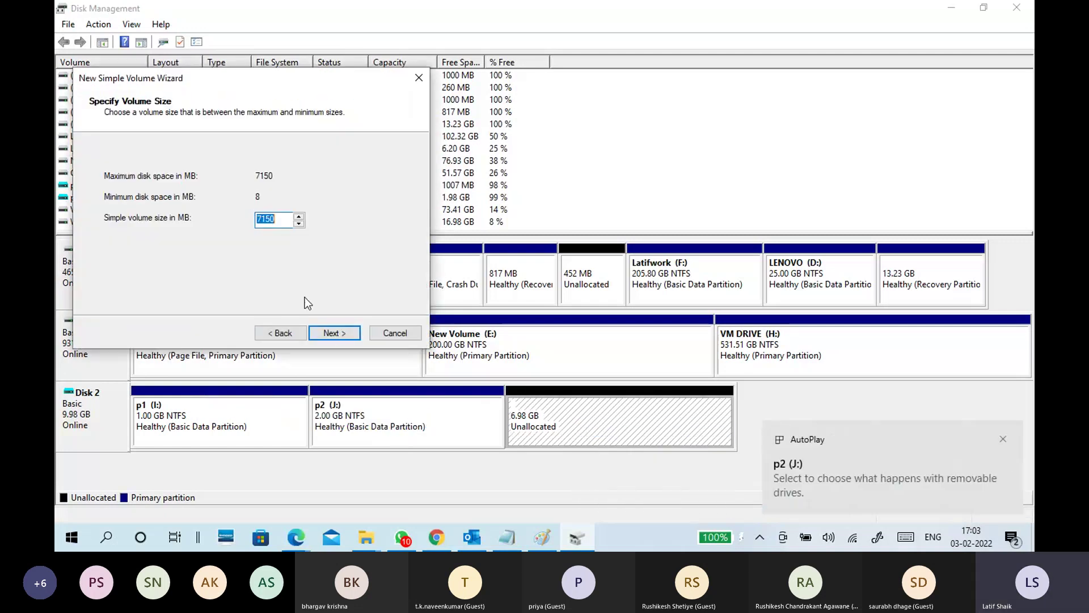
type("1024")
left_click(328, 335)
left_click(329, 336)
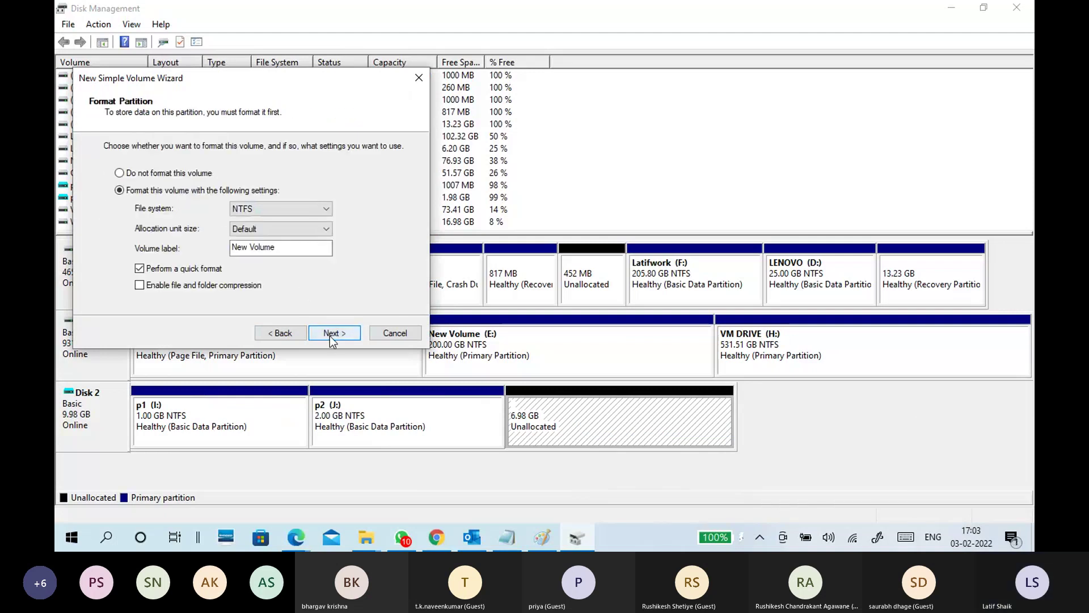
Step: Label the third volume p3, keep NTFS with quick format, and finish creating it
left_click(329, 336)
left_click(282, 333)
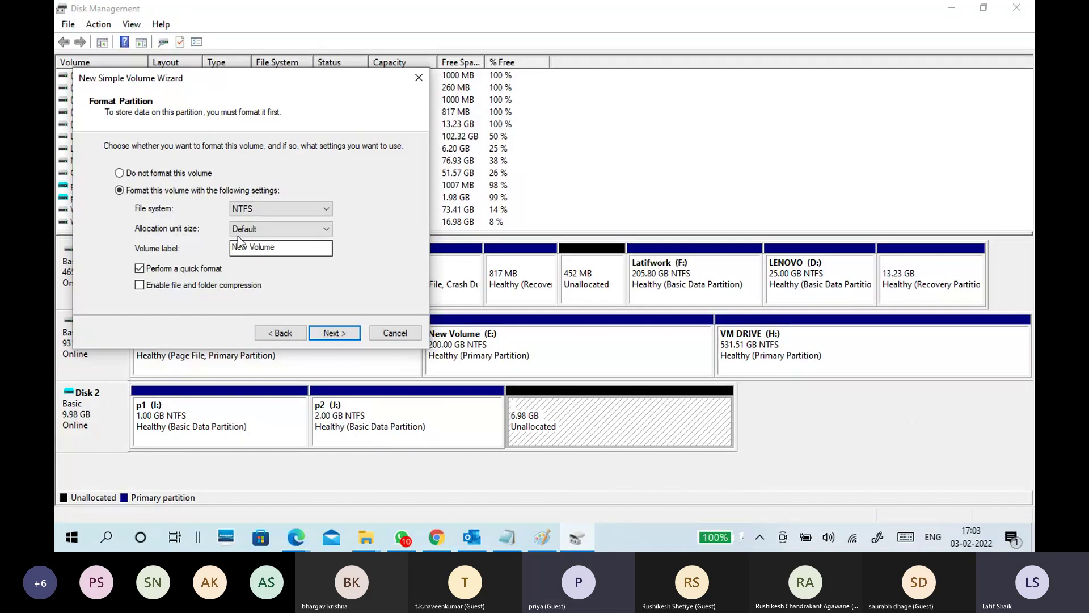
left_click_drag(278, 251, 242, 254)
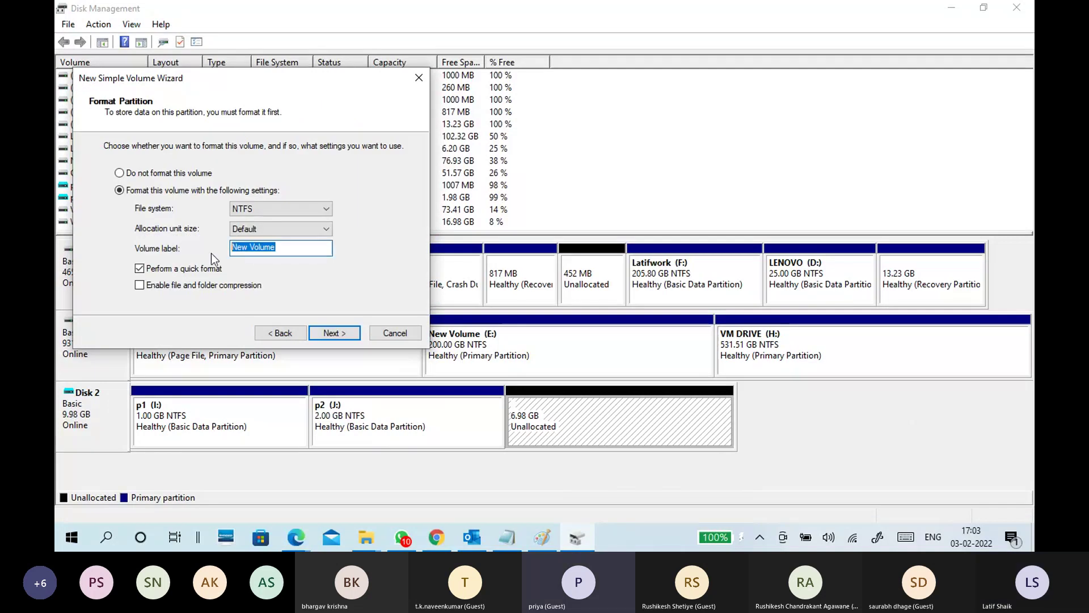
key("BackSpace")
type("p2")
key("BackSpace")
type("3")
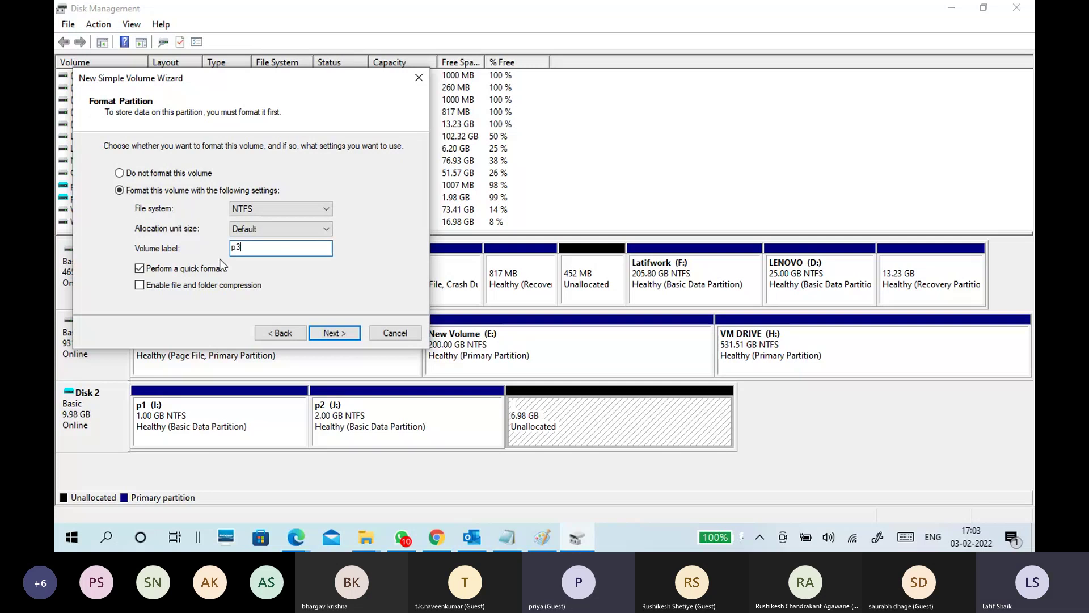
left_click(333, 336)
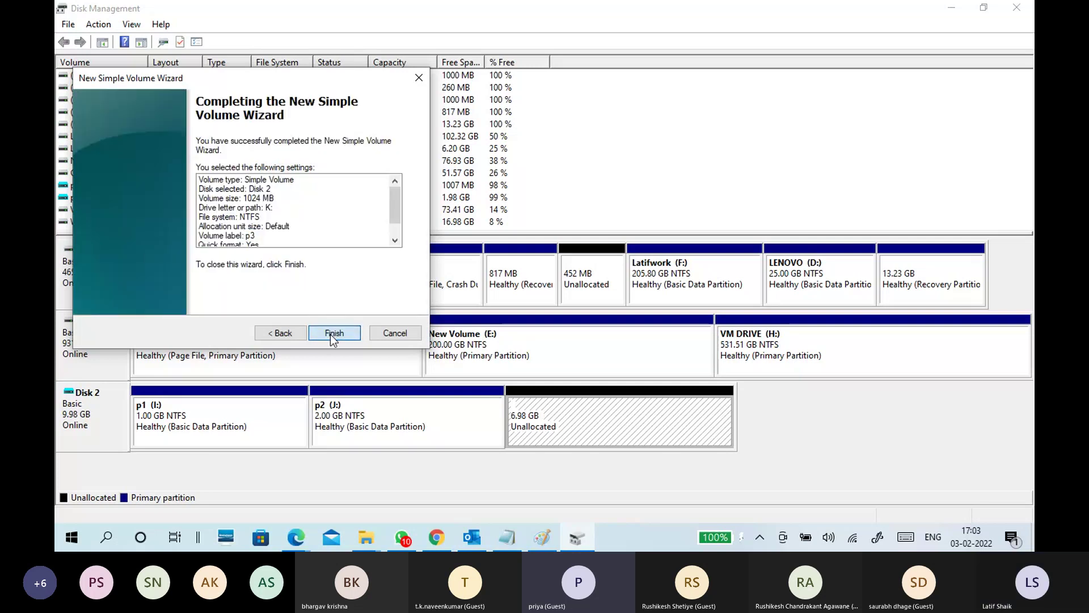
left_click(333, 334)
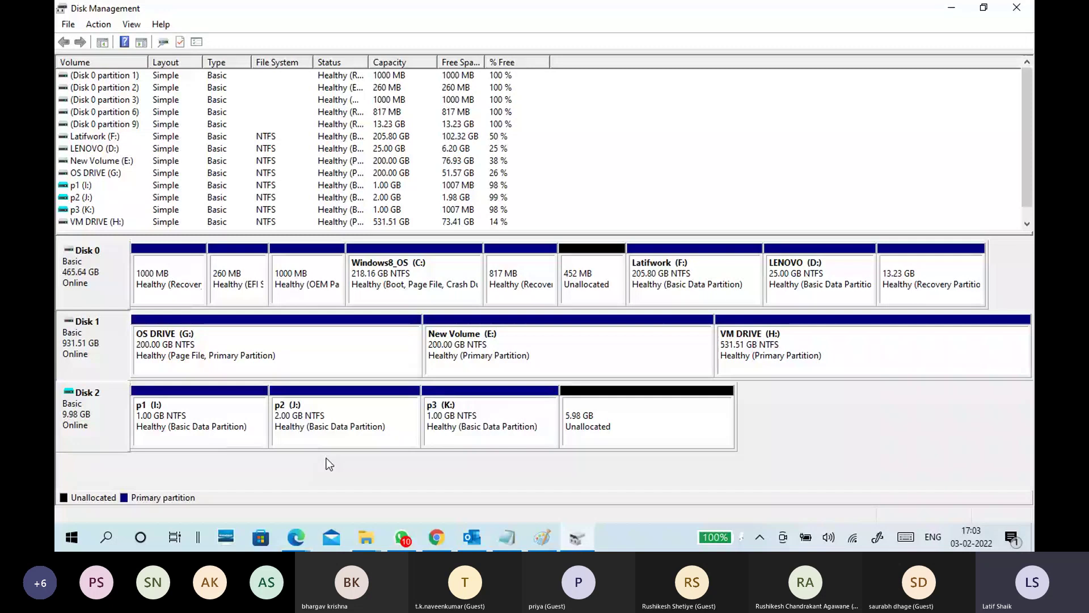
Step: Compare the partition types of volumes p1, p2 and p3 on Disk 2 with the partitions on Disk 0 and Disk 1
left_click(408, 366)
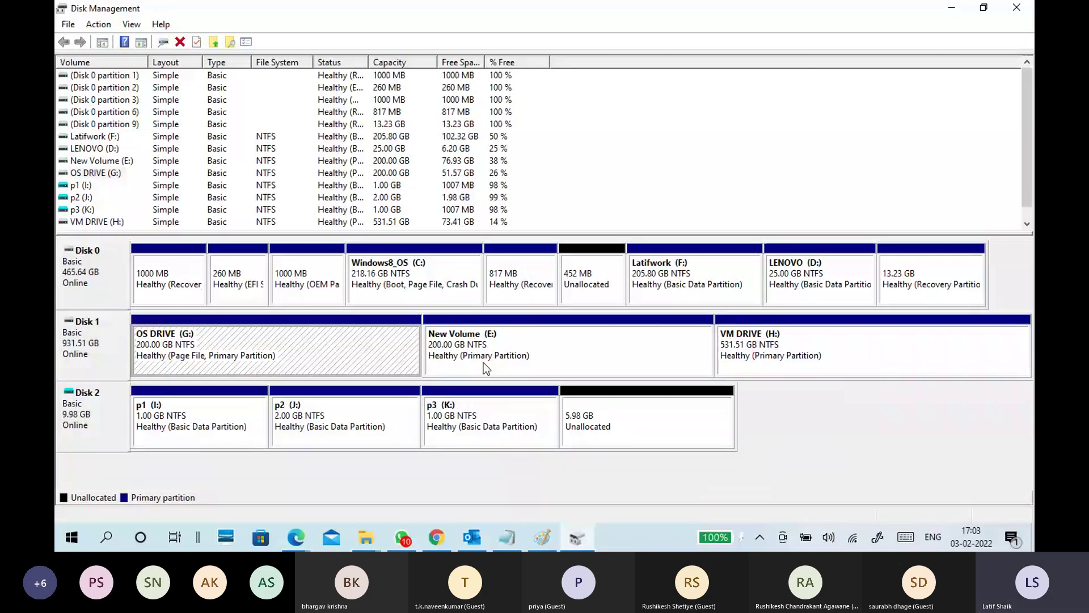
key("Up")
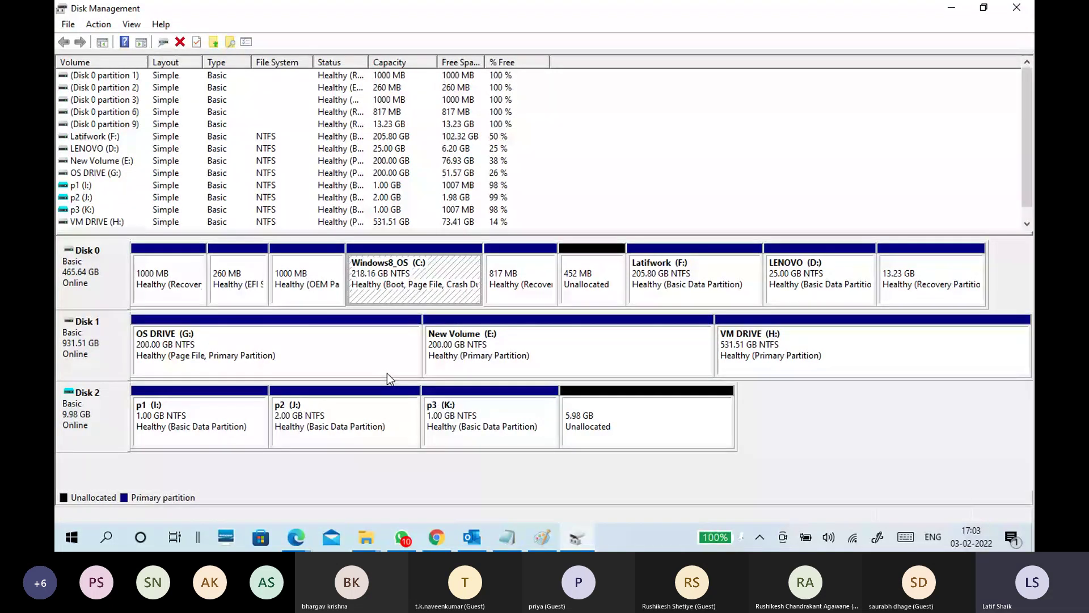
left_click(264, 420)
left_click(491, 428)
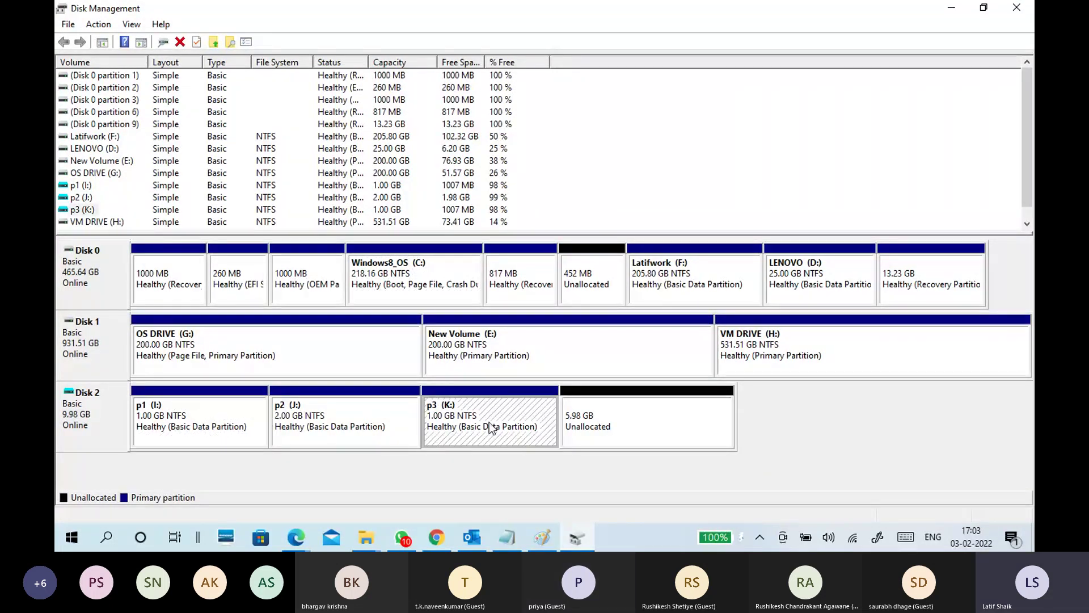
left_click(239, 407)
left_click(547, 440)
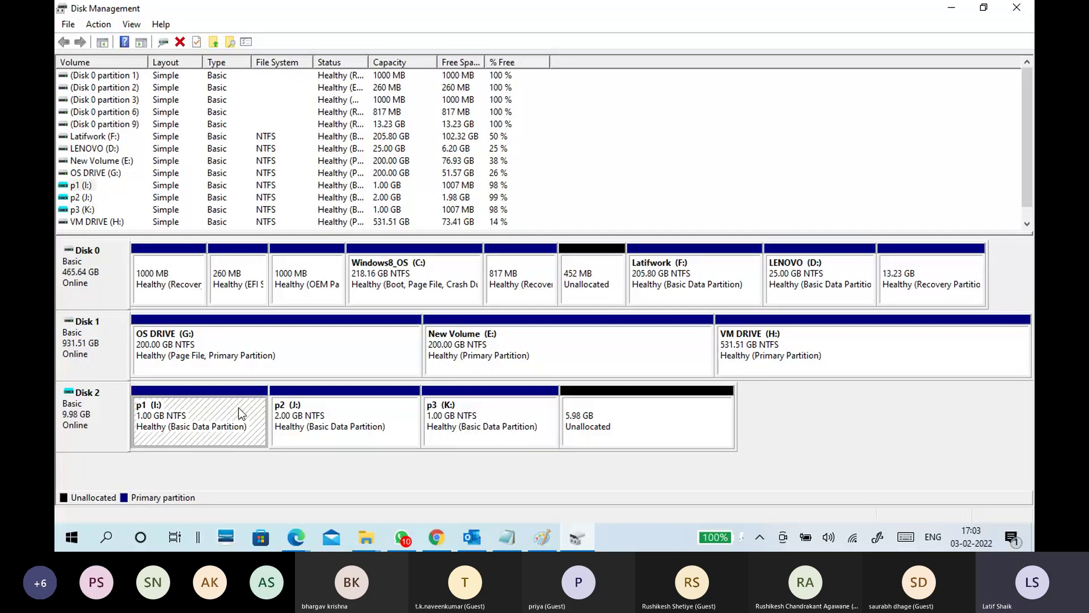
left_click(346, 430)
left_click(501, 440)
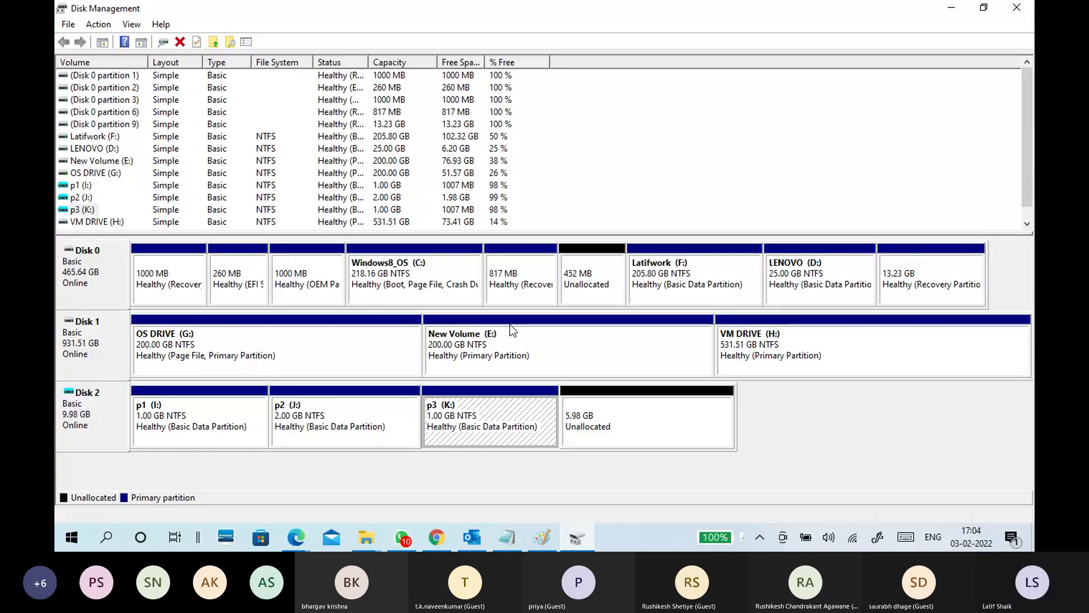
Step: Set up a fourth simple volume of 2048 MB in Disk 2's unallocated space, keeping drive letter L
right_click(625, 431)
left_click(638, 435)
left_click(343, 337)
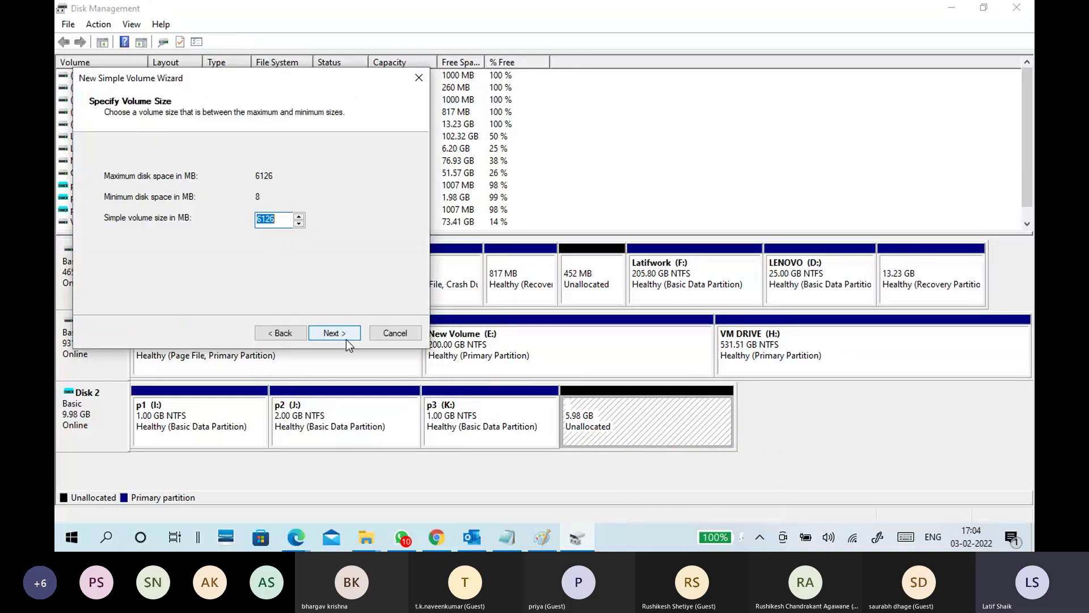
type("2048")
left_click(347, 339)
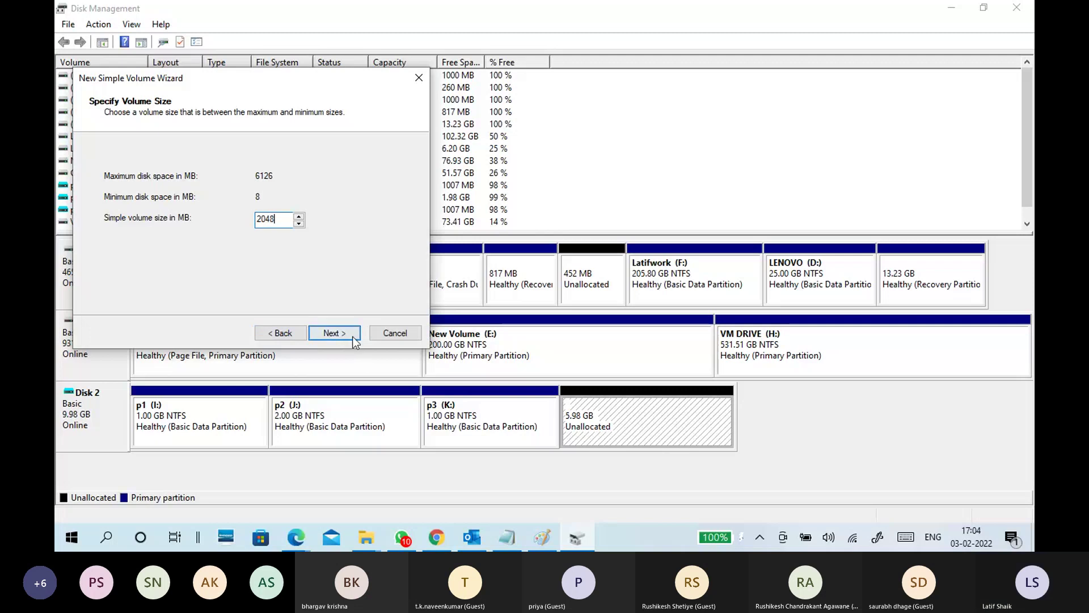
left_click(342, 332)
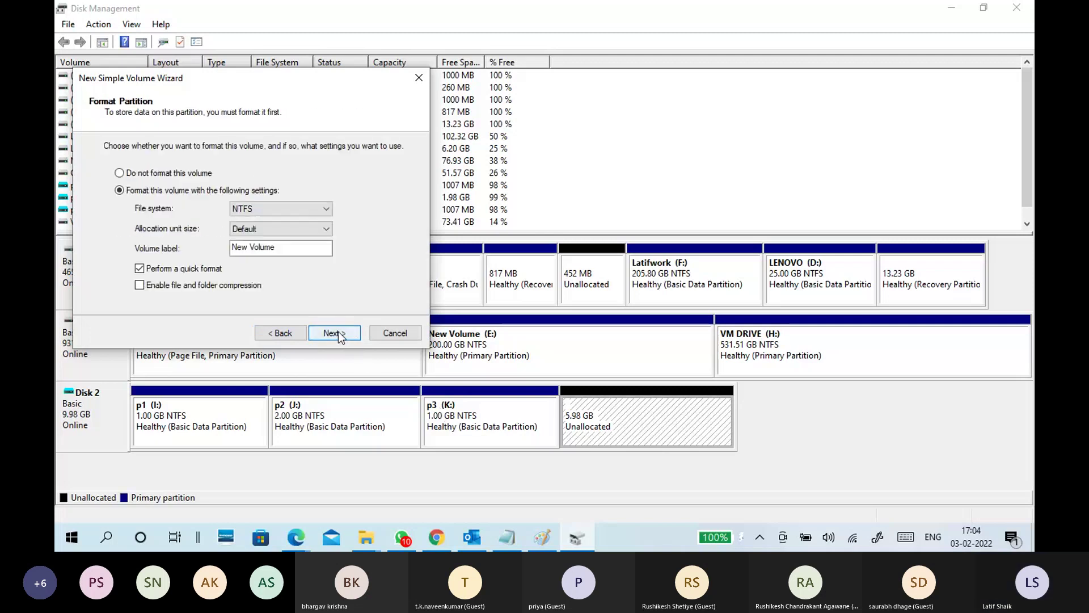
Step: Label the fourth volume p4, keep NTFS with quick format, and finish creating it
type("p4")
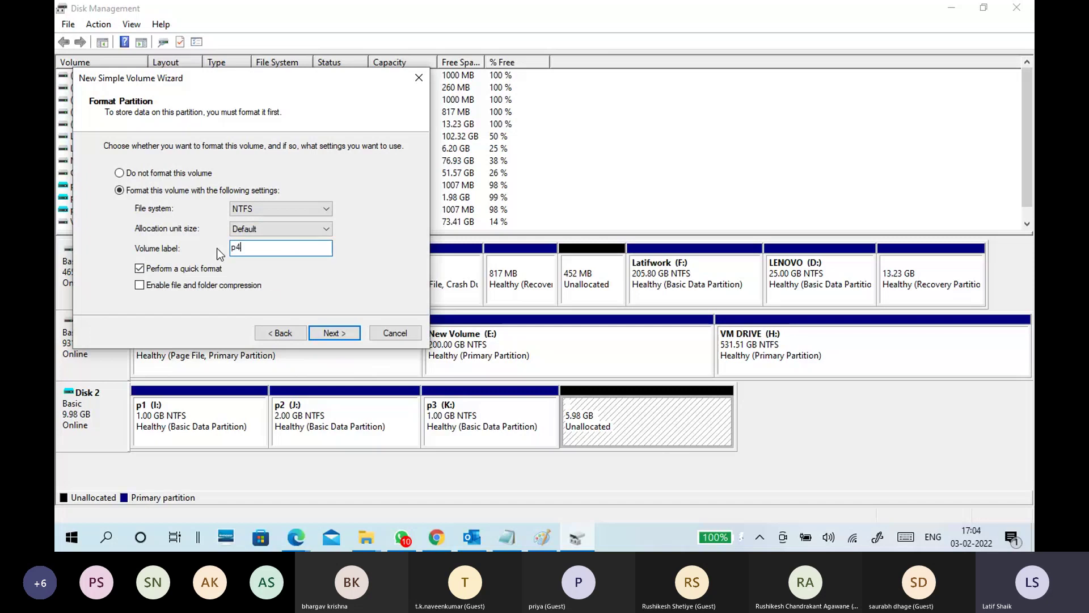
left_click(332, 334)
left_click(333, 334)
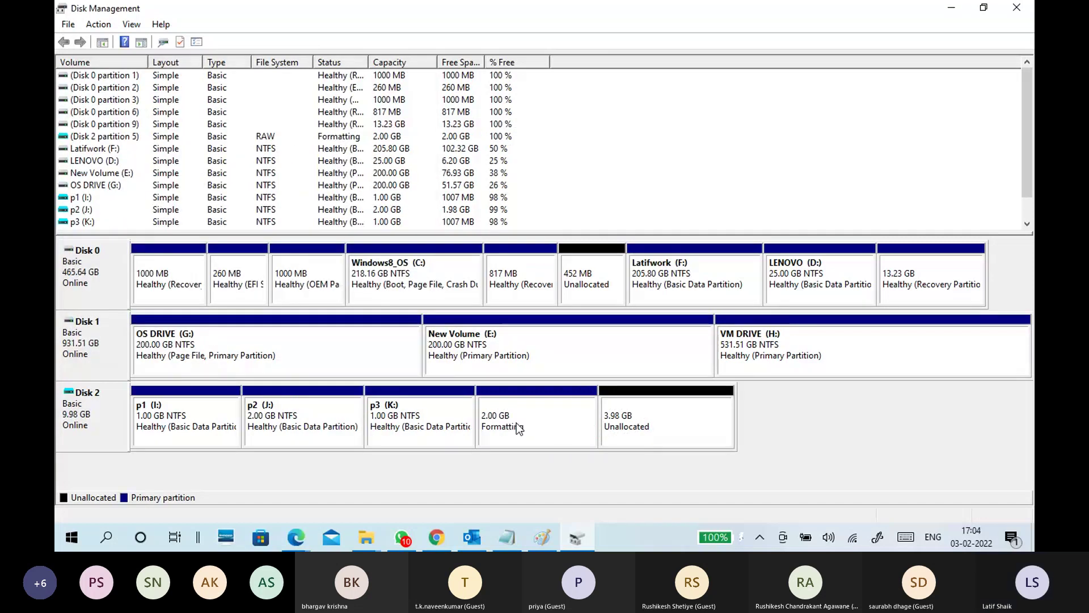
Step: Check Disk 2's conversion options and review the partition types of volumes p1 through p4
right_click(103, 404)
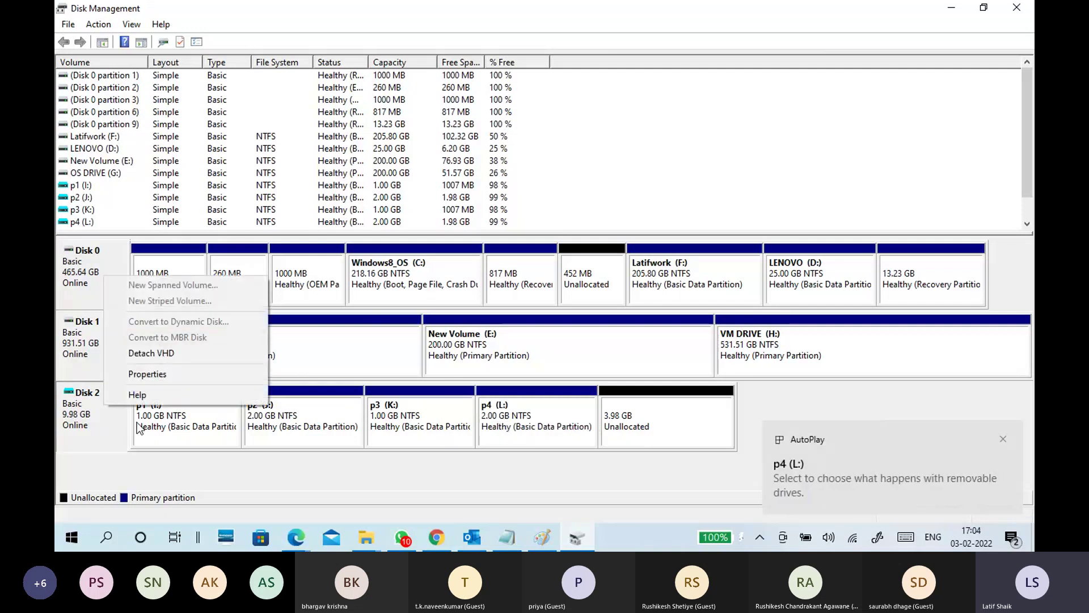
left_click(111, 426)
left_click(214, 432)
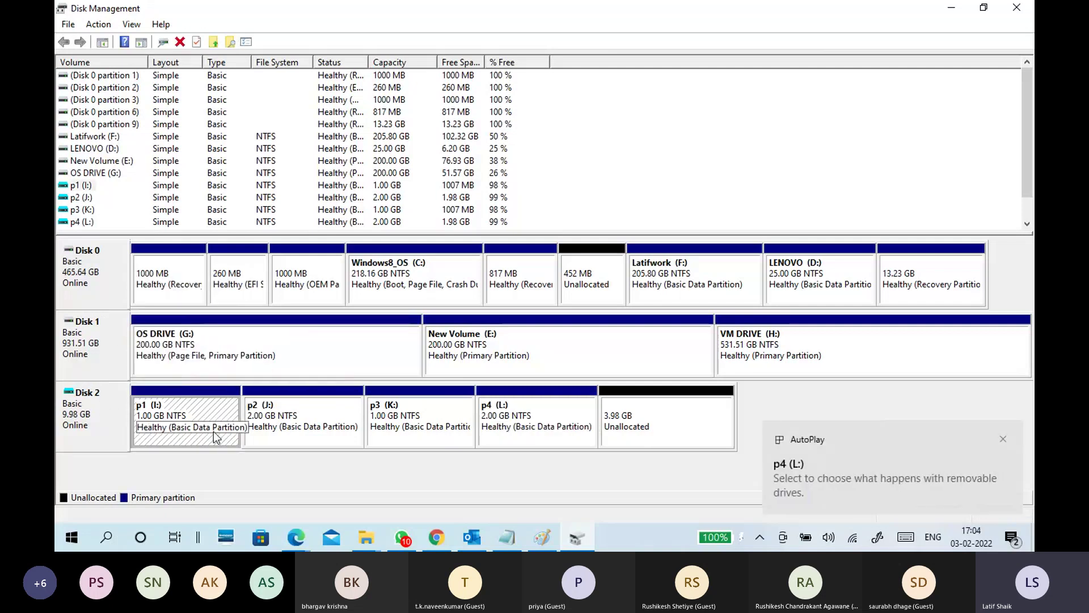
left_click(561, 423)
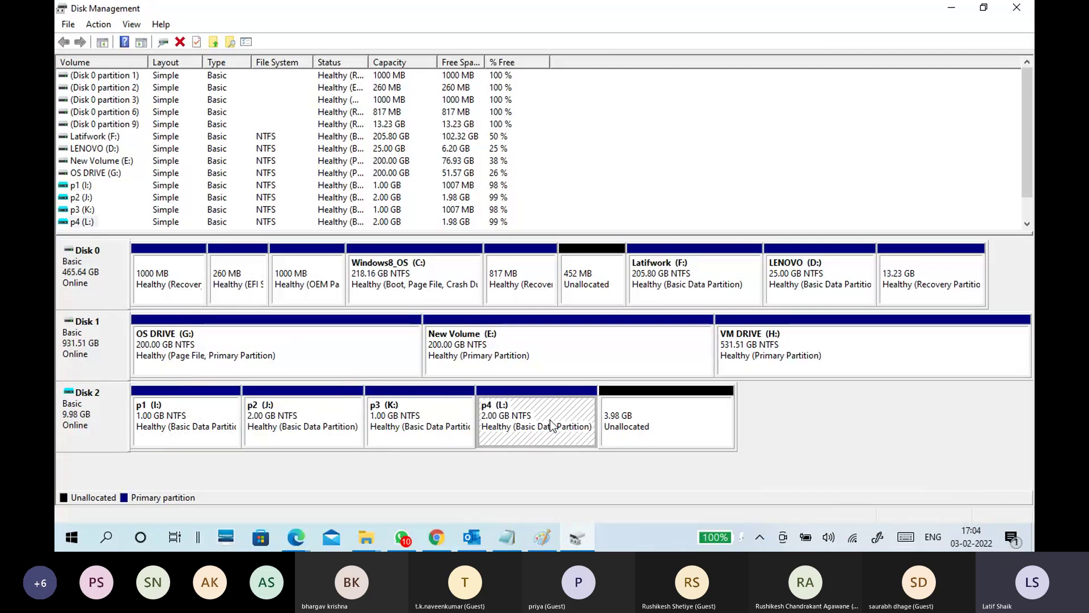
Step: Set up a fifth simple volume of 1024 MB in Disk 2's unallocated space, keeping drive letter M
right_click(656, 423)
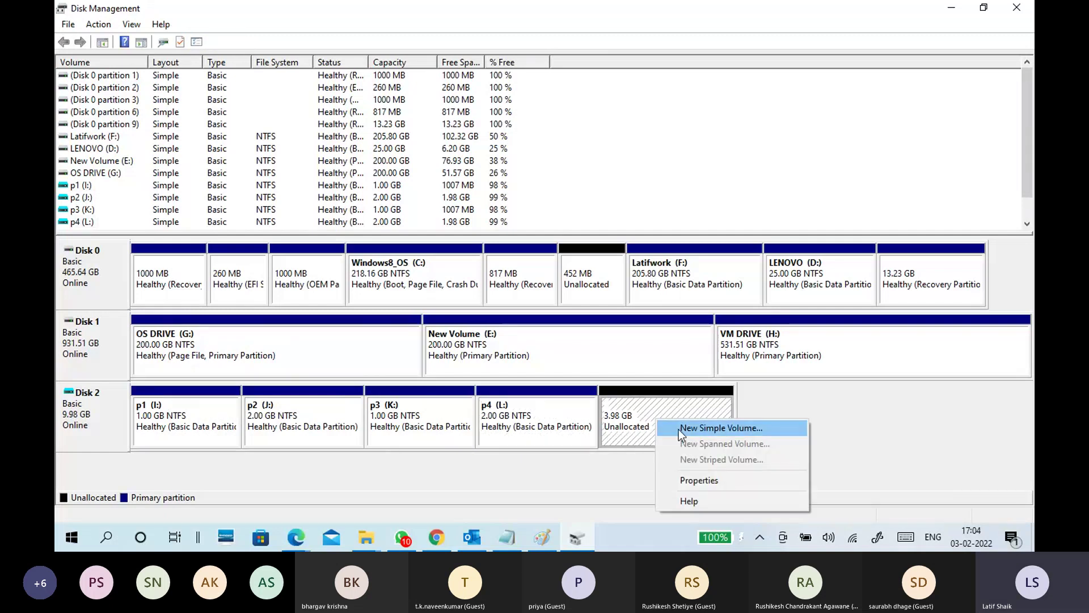
left_click(680, 429)
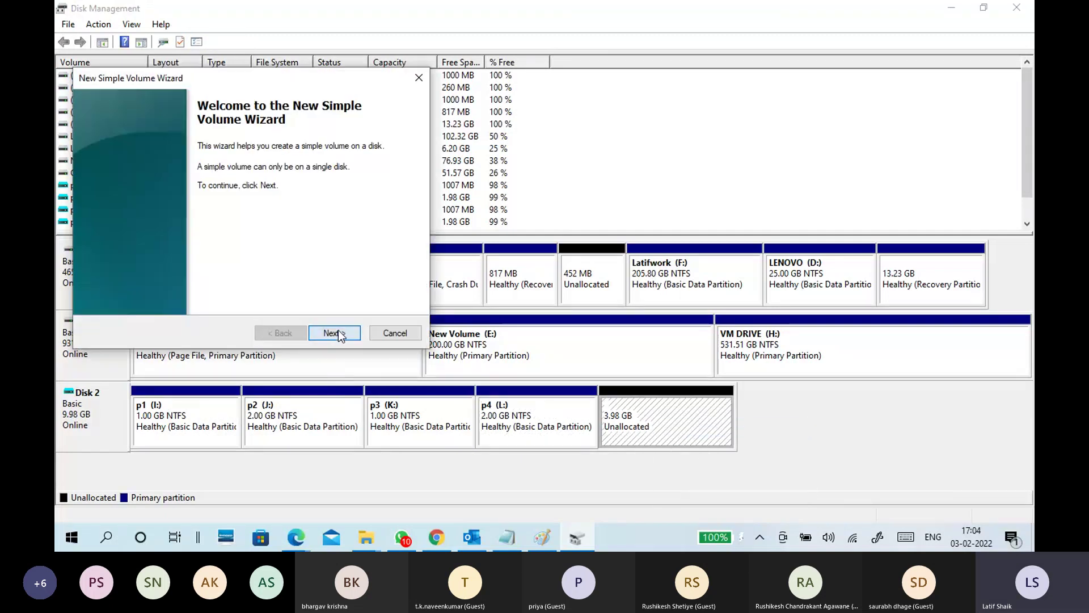
left_click(335, 333)
type("10")
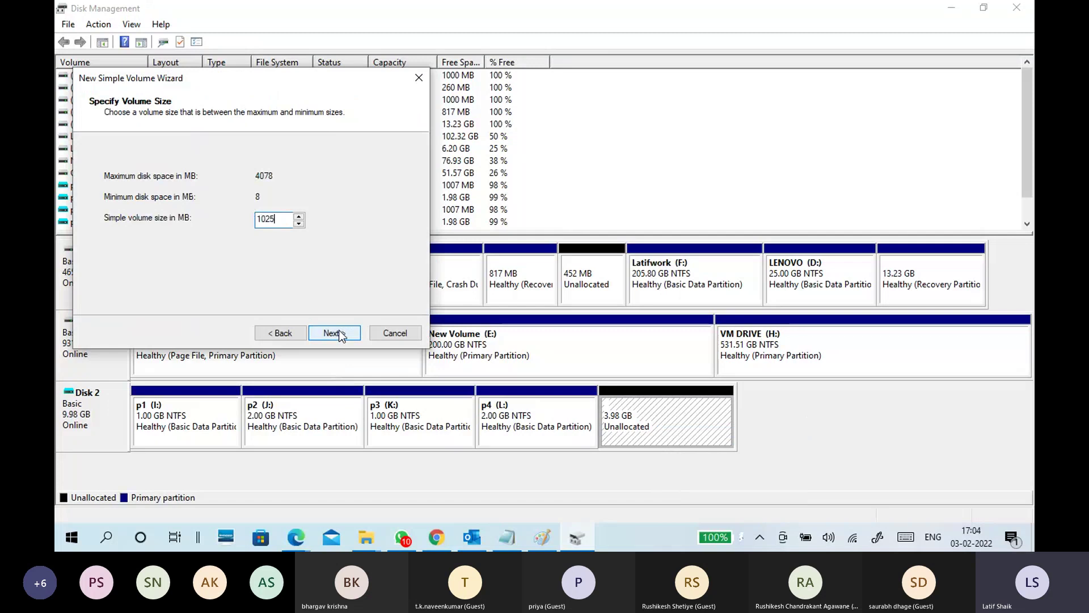
type("25")
key("BackSpace")
type("4")
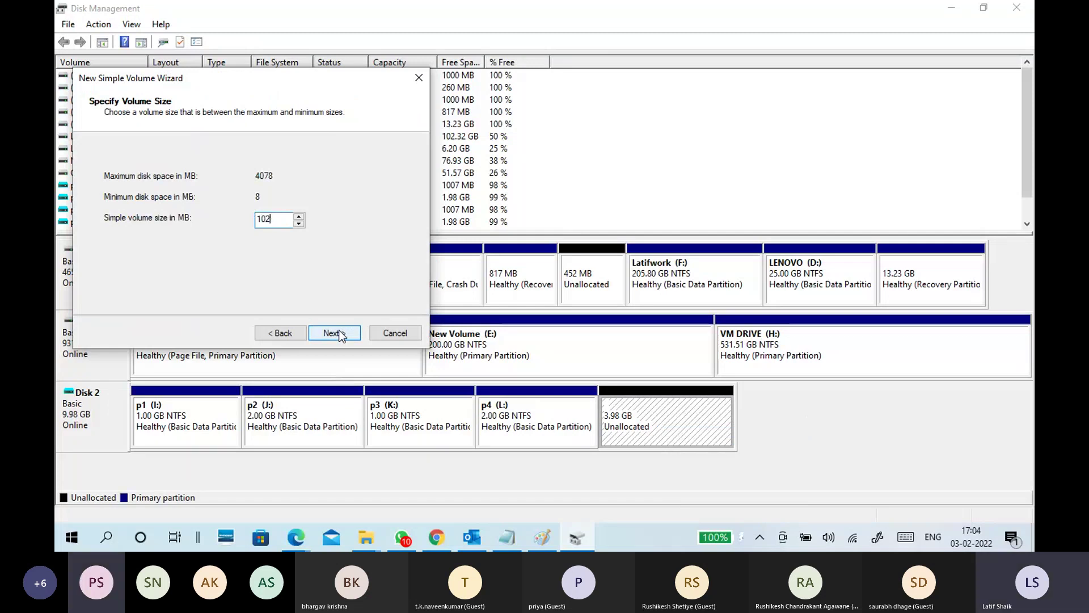
left_click(336, 332)
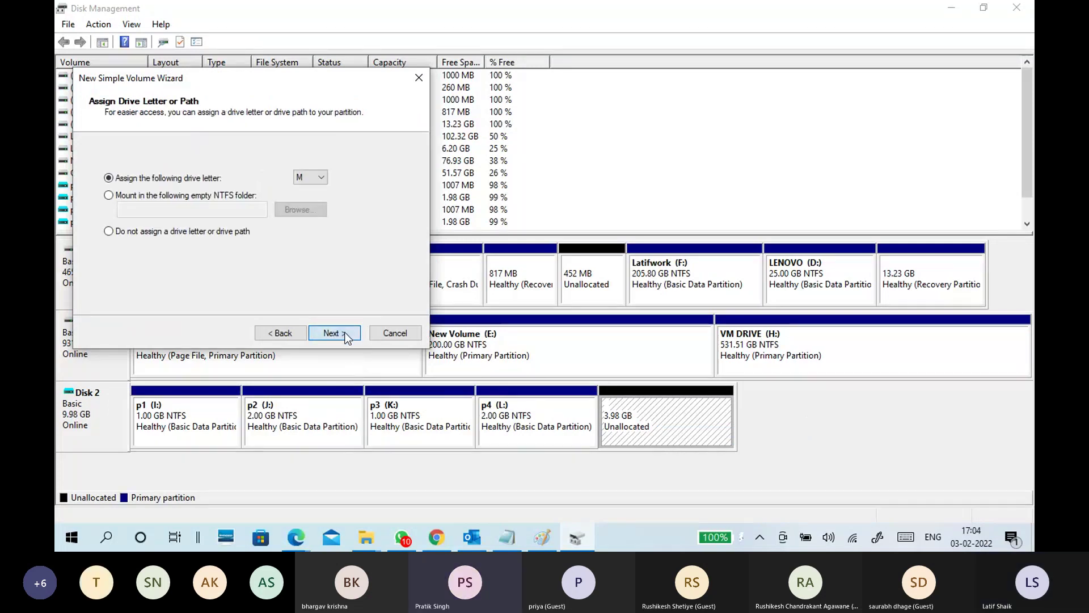
left_click(343, 333)
Step: Label the fifth volume p5, keep NTFS with quick format, and finish creating it
left_click_drag(283, 248, 202, 250)
type("p5")
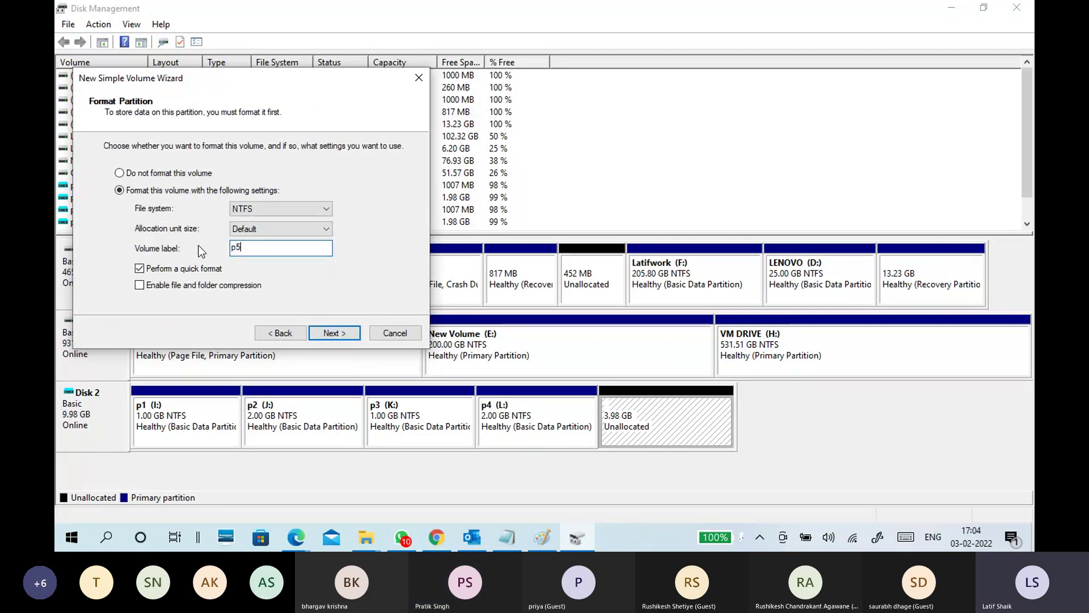
left_click(330, 334)
left_click(334, 334)
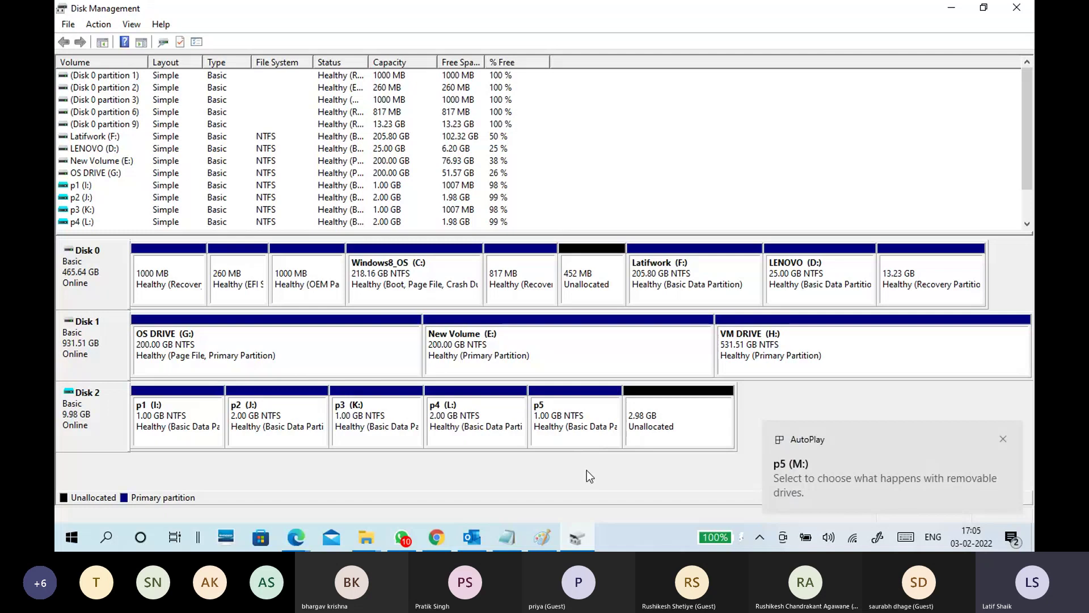
Step: Review the partition types of volumes p1 through p5 on Disk 2
left_click(587, 423)
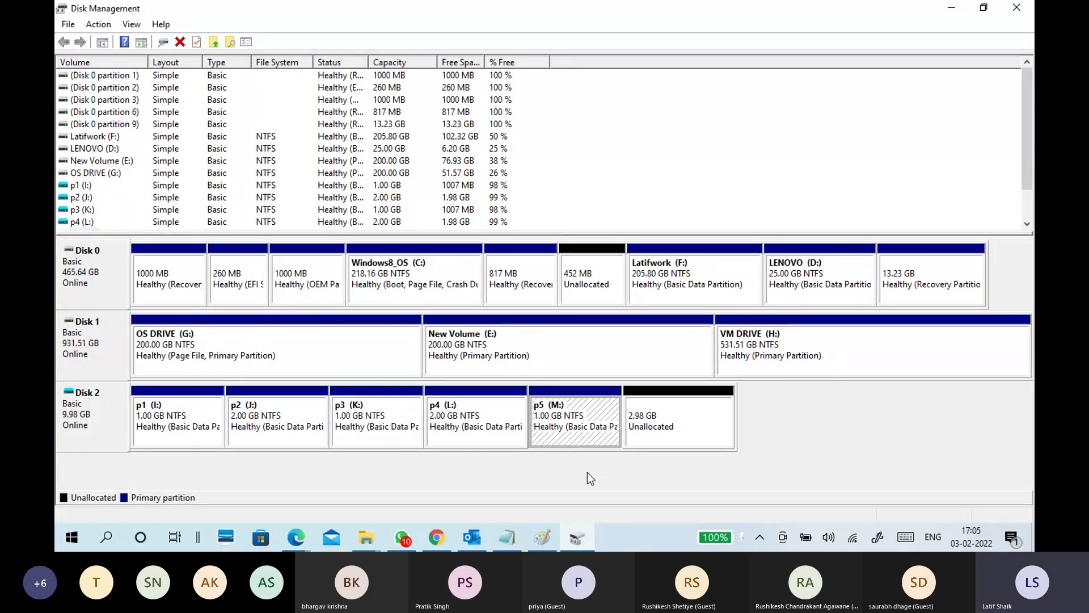
left_click(261, 423)
left_click(377, 431)
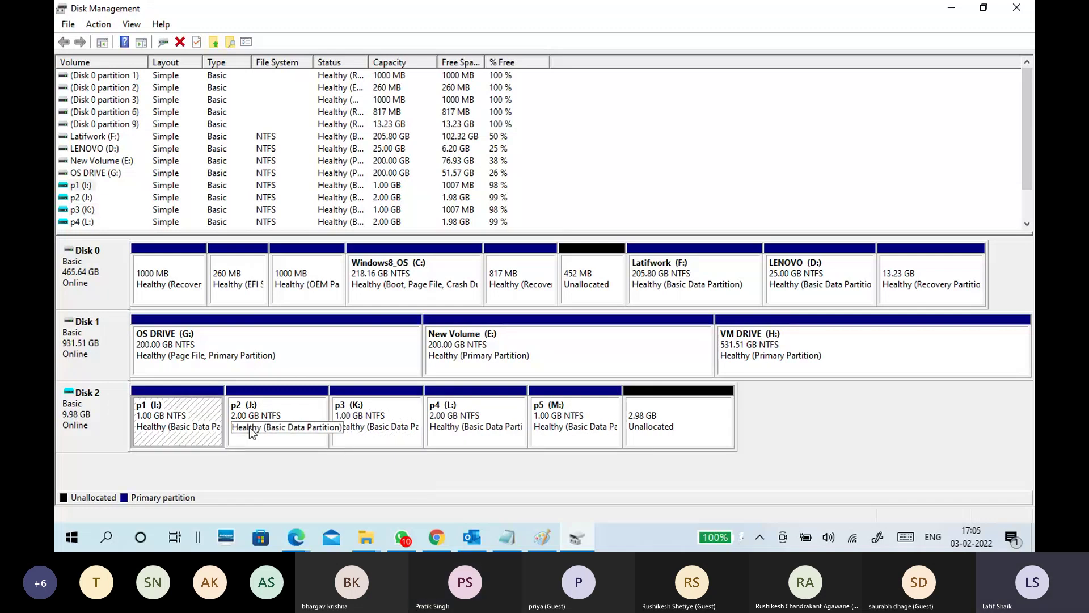
left_click(608, 406)
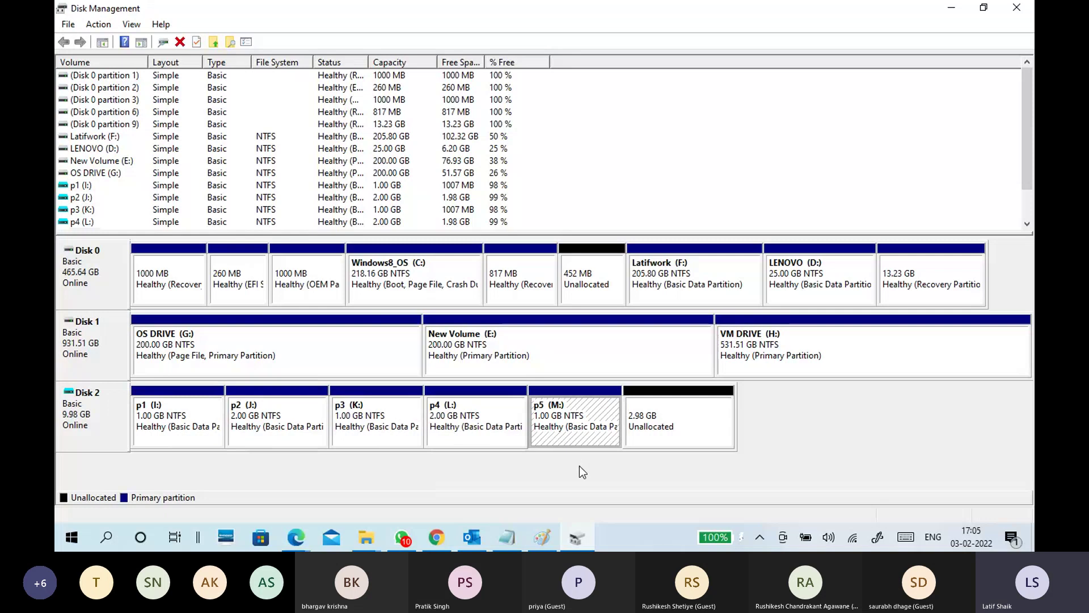
Step: Delete volumes p5 and p4 from Disk 2, accepting the loss of their data
left_click(690, 440)
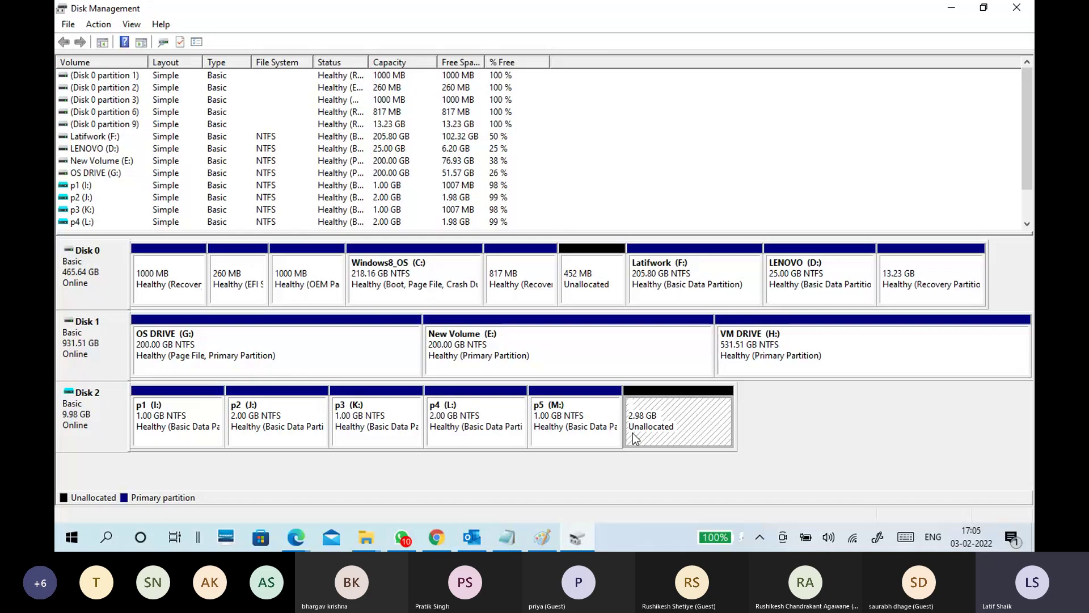
right_click(577, 426)
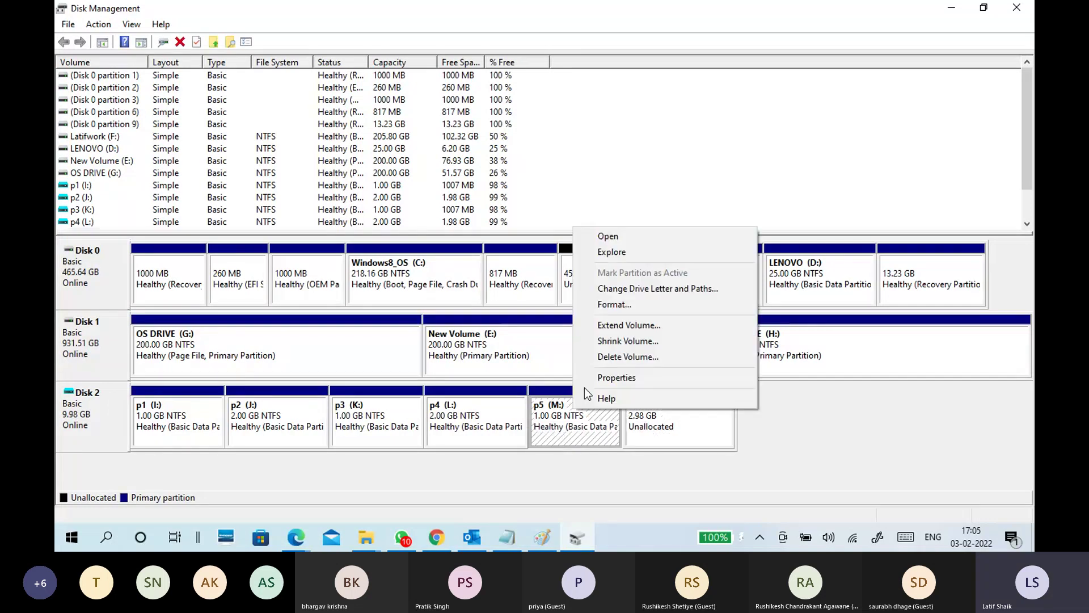
left_click(578, 357)
left_click(600, 320)
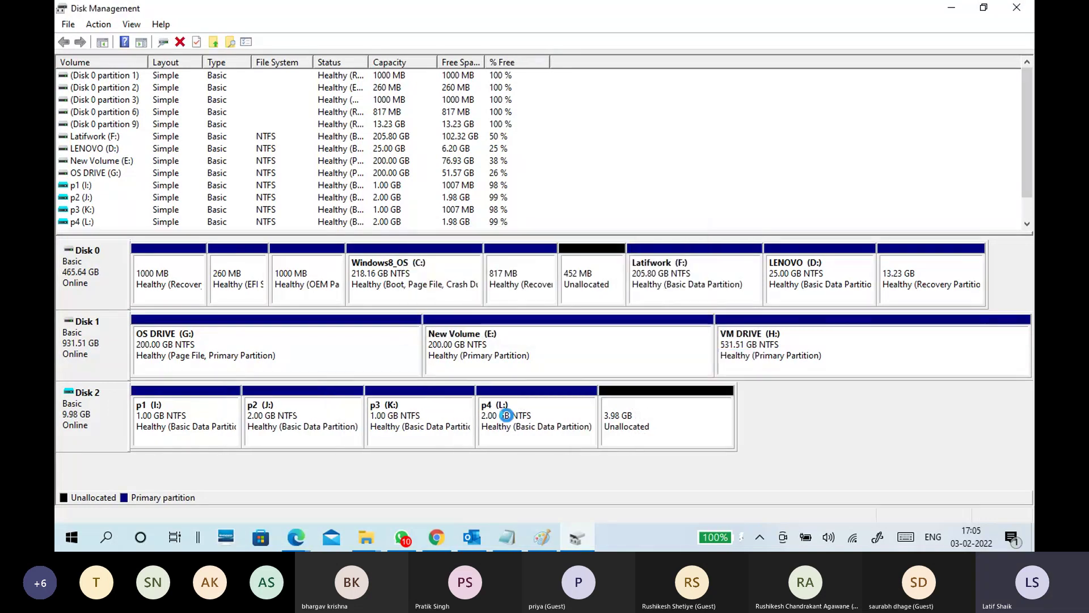
left_click(512, 412)
right_click(512, 412)
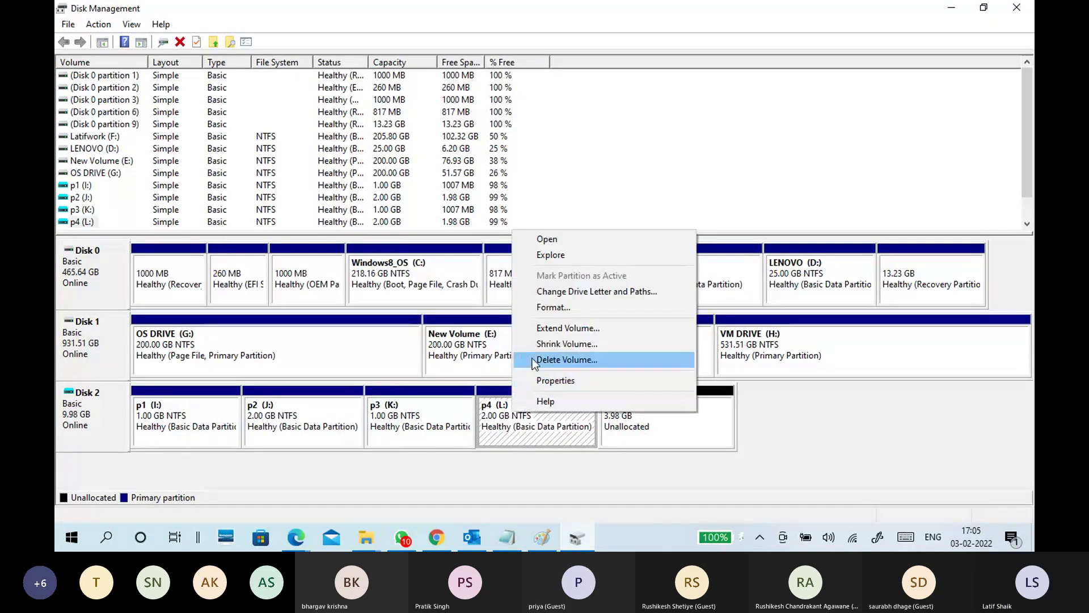
left_click(532, 359)
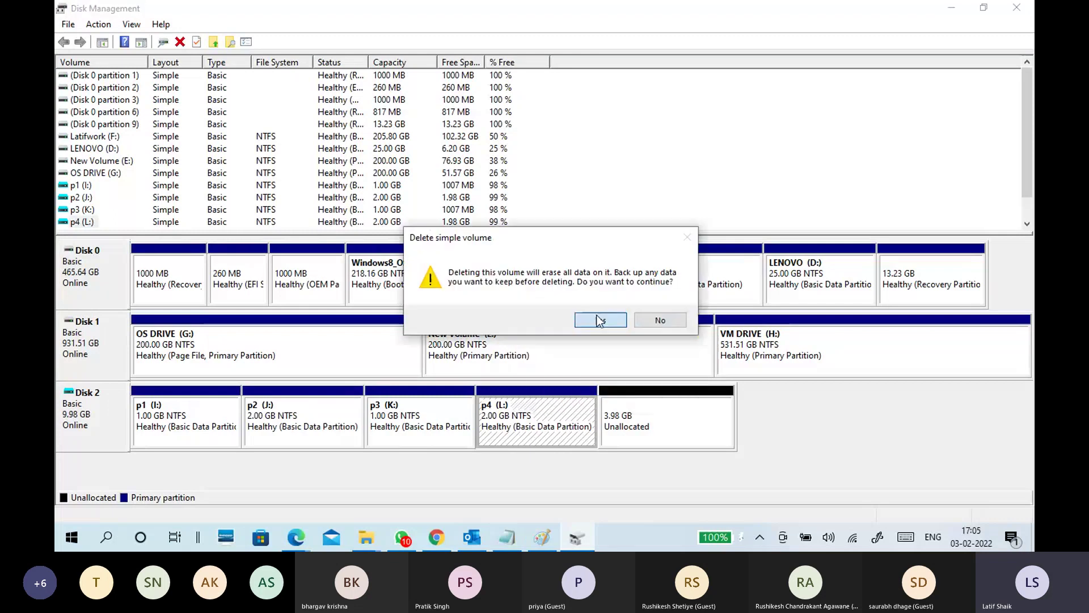
left_click(600, 321)
Step: Delete volumes p3, p2 and p1 so that all of Disk 2 is unallocated
right_click(505, 418)
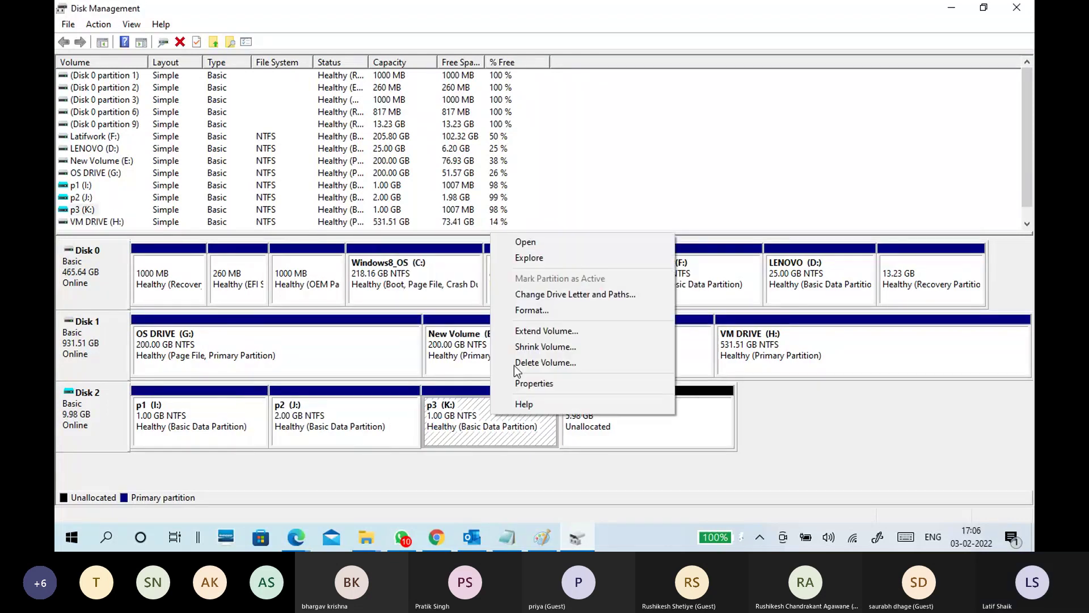
left_click(525, 360)
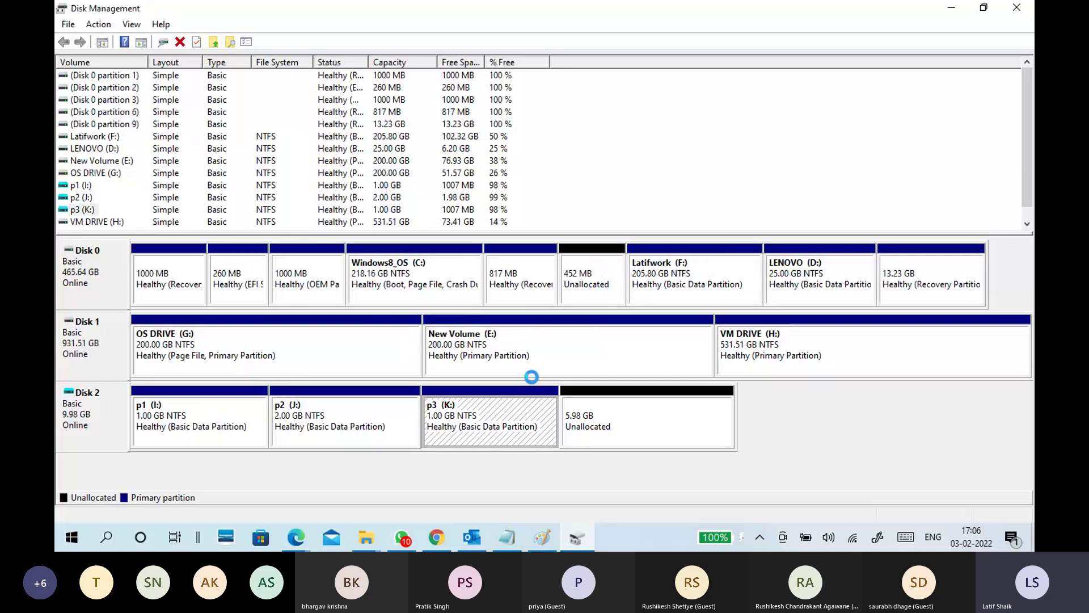
left_click(397, 410)
right_click(397, 409)
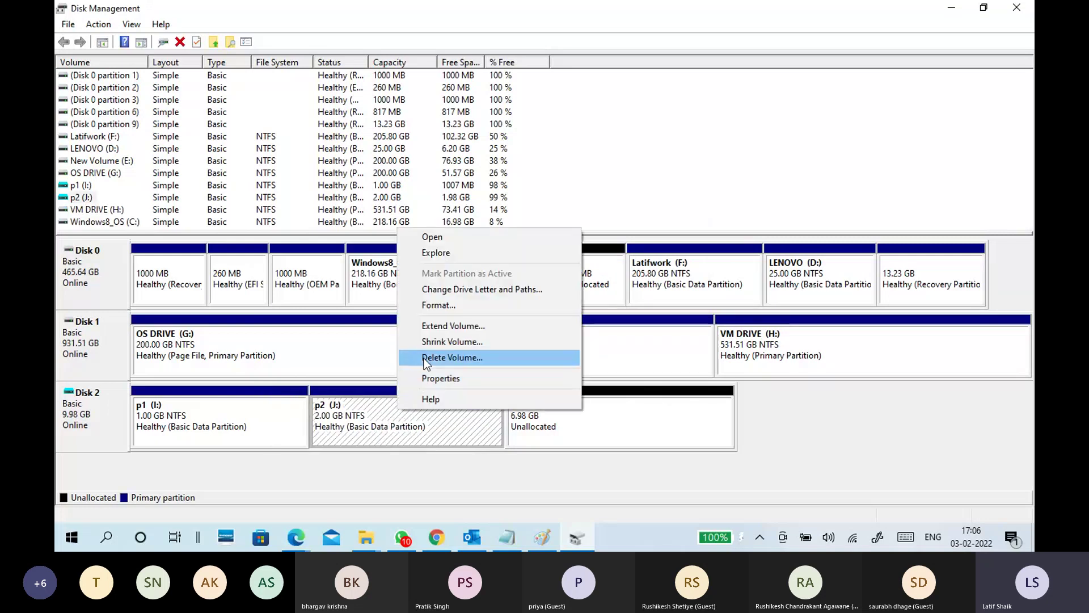
left_click(424, 359)
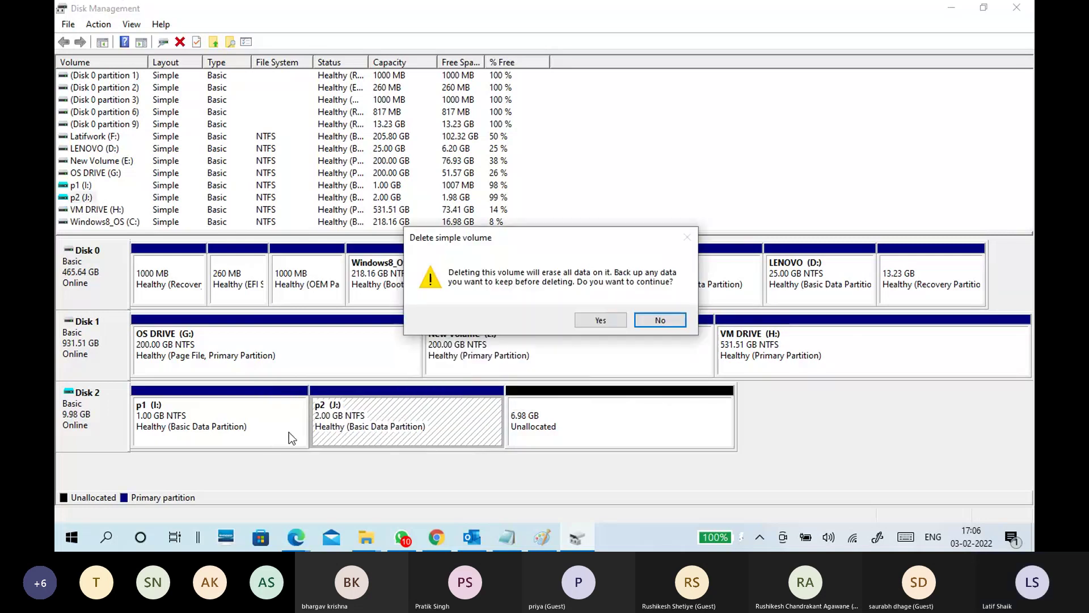
left_click(601, 320)
right_click(319, 404)
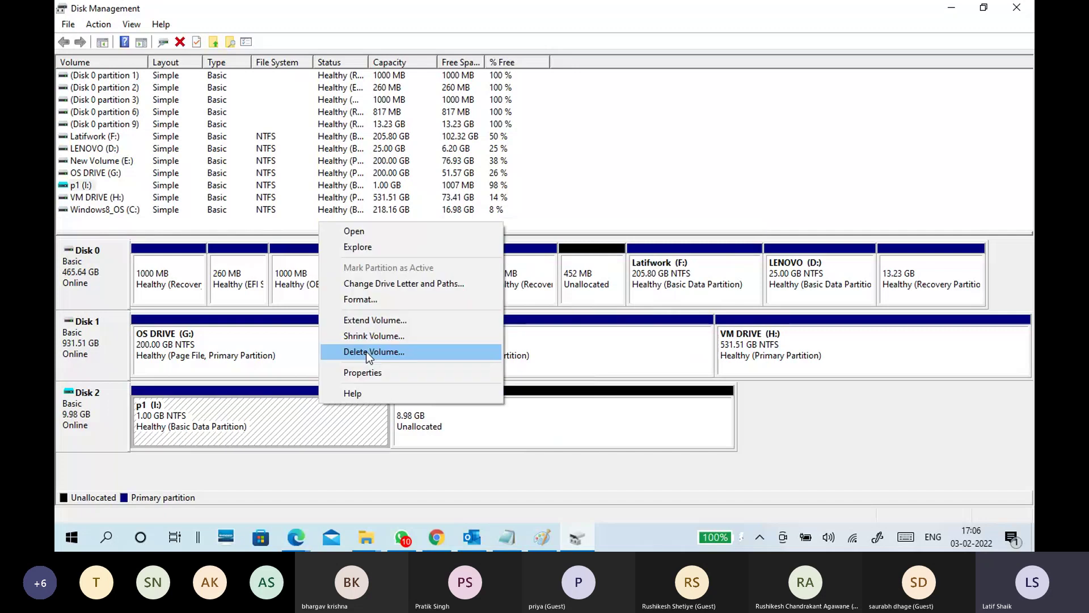
left_click(366, 352)
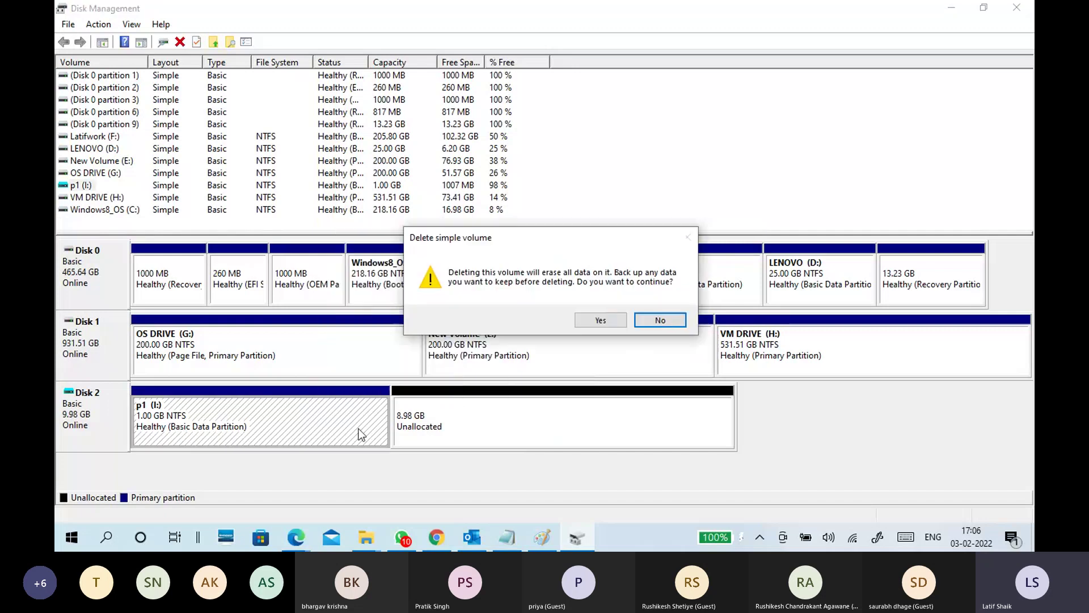
left_click(593, 326)
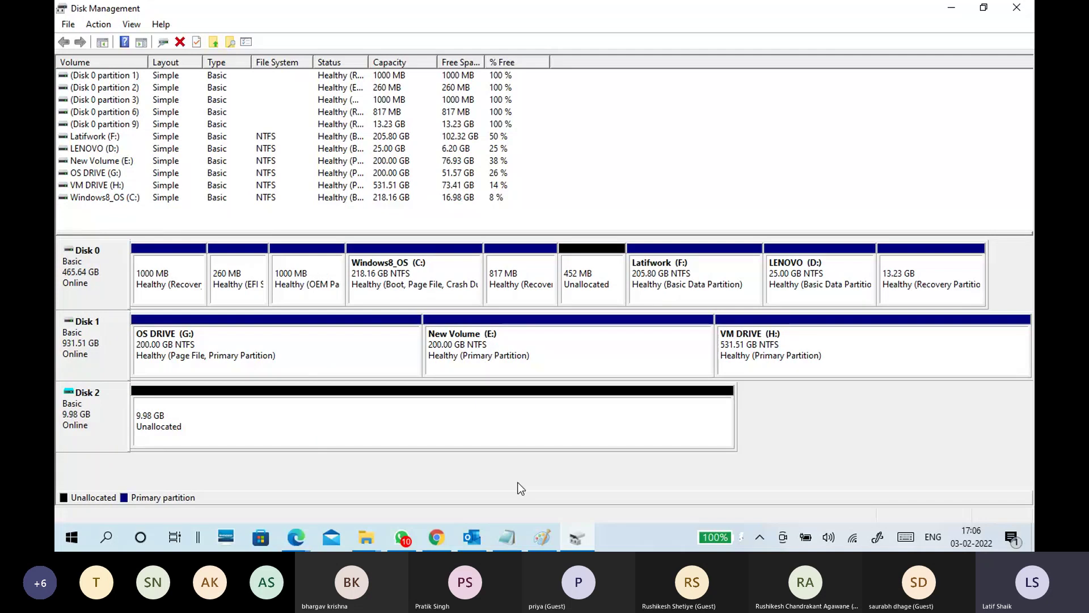
Step: Check the partition-style conversion options offered for Disk 2 and for Disk 1
left_click(250, 431)
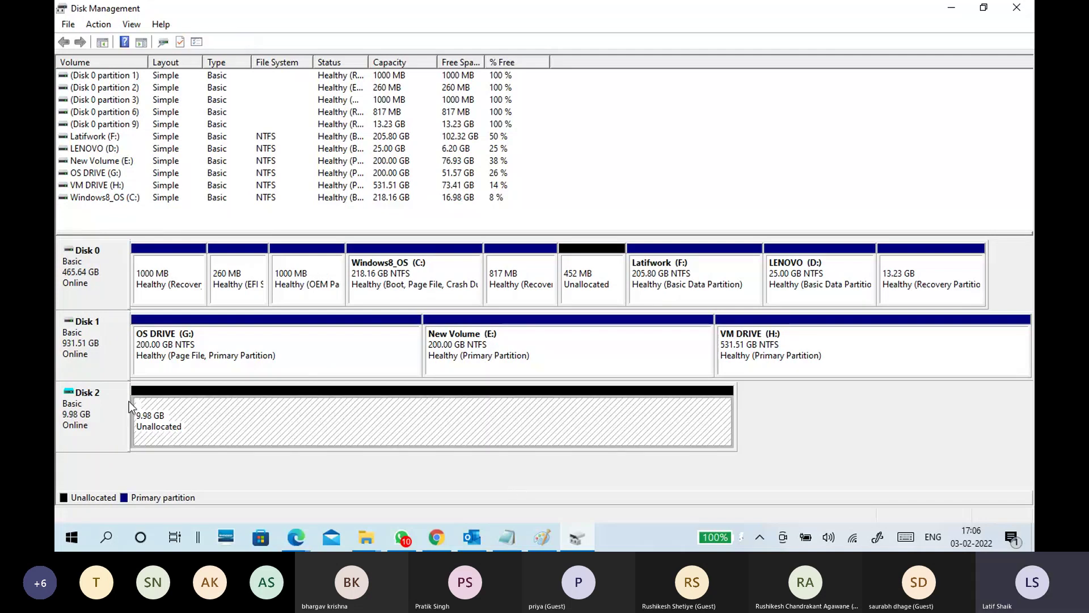
right_click(128, 400)
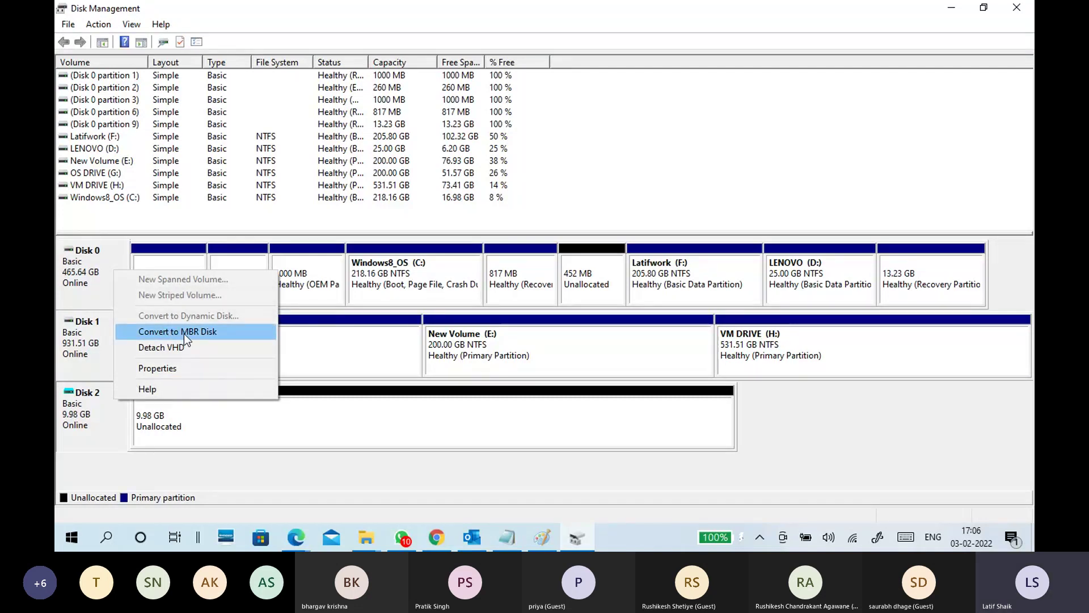
left_click(117, 337)
right_click(117, 337)
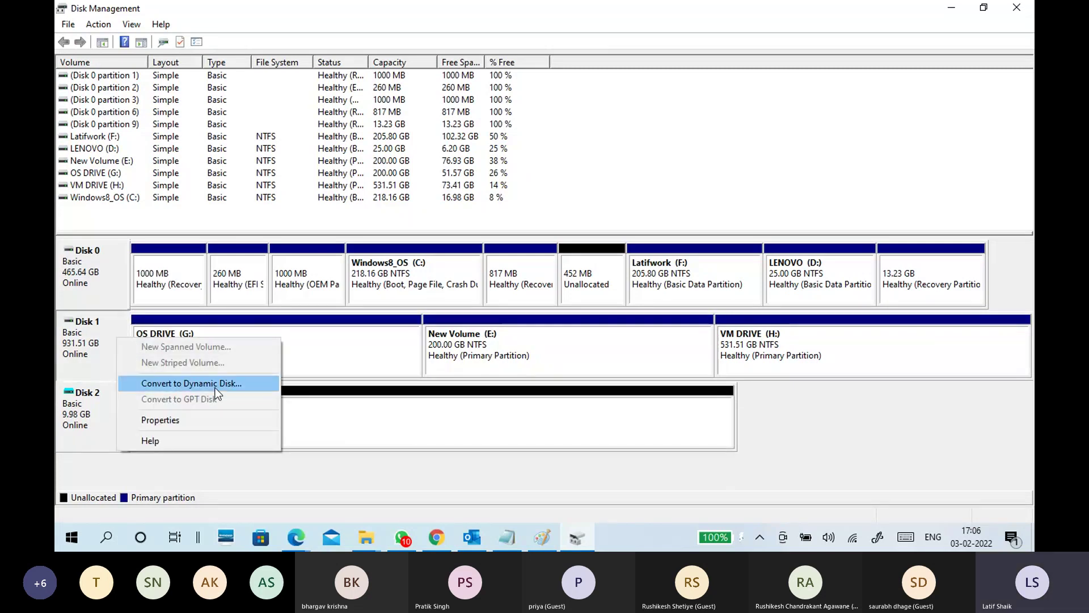
left_click(99, 417)
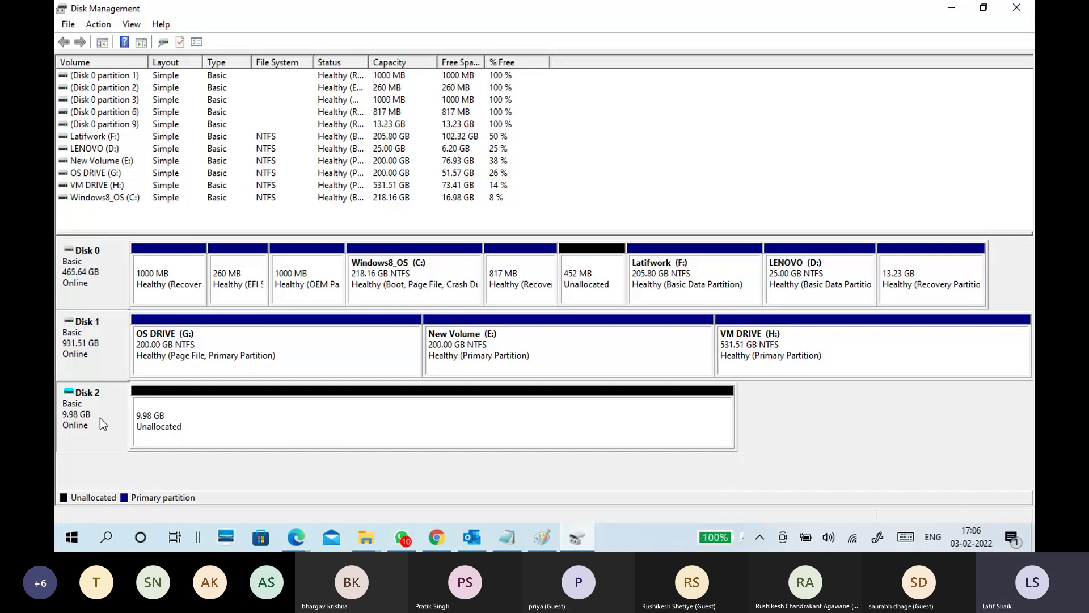
Step: Review Disk 1's volumes G, E and H and recheck that disk's GPT conversion option
left_click(190, 365)
left_click(568, 352)
left_click(760, 363)
left_click(328, 383)
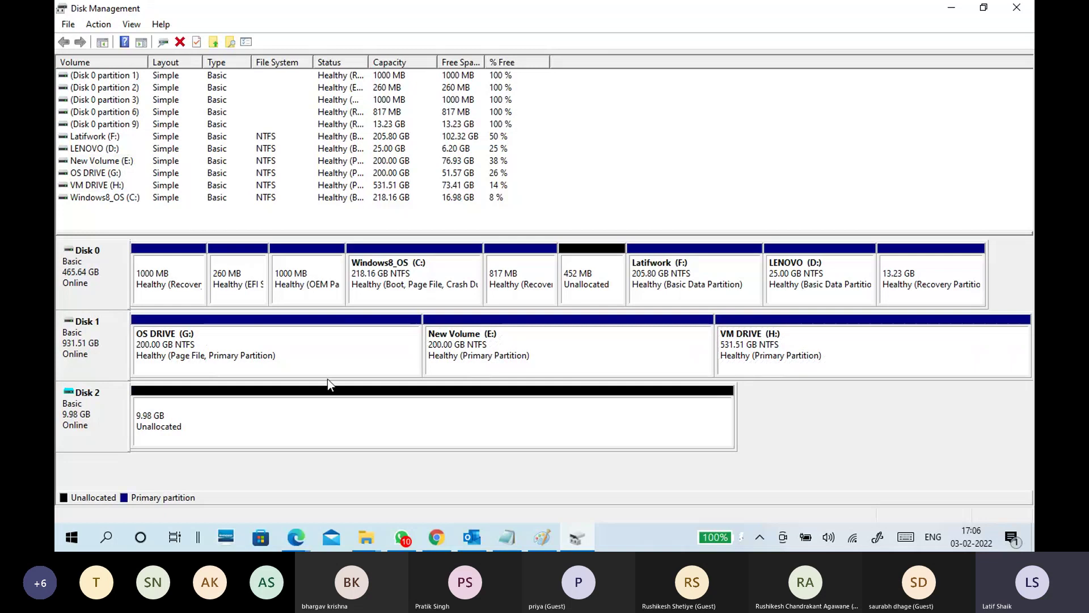
left_click(540, 340)
left_click(799, 335)
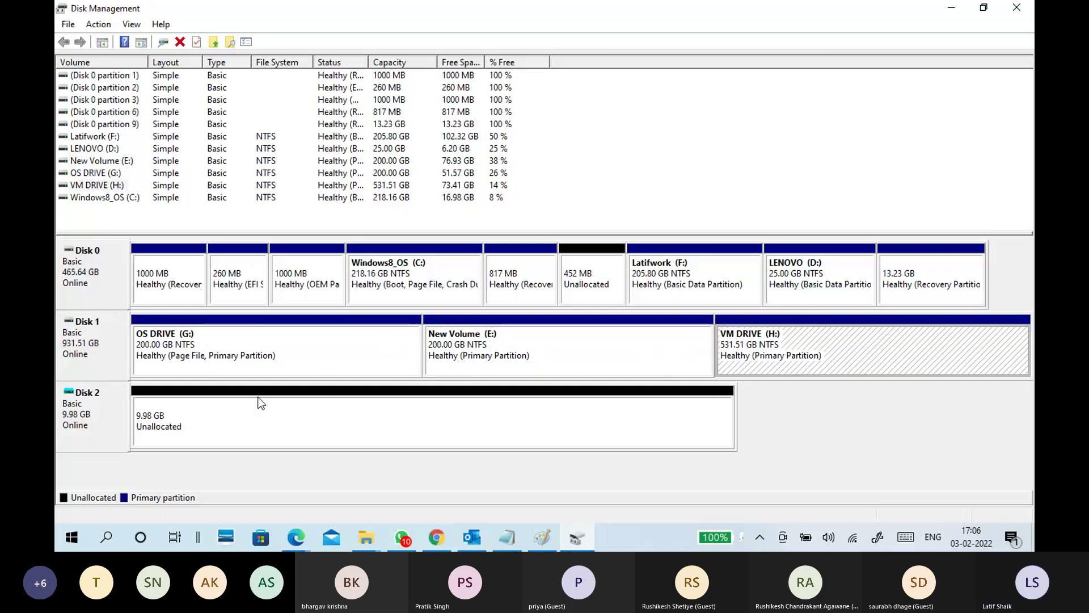
right_click(95, 342)
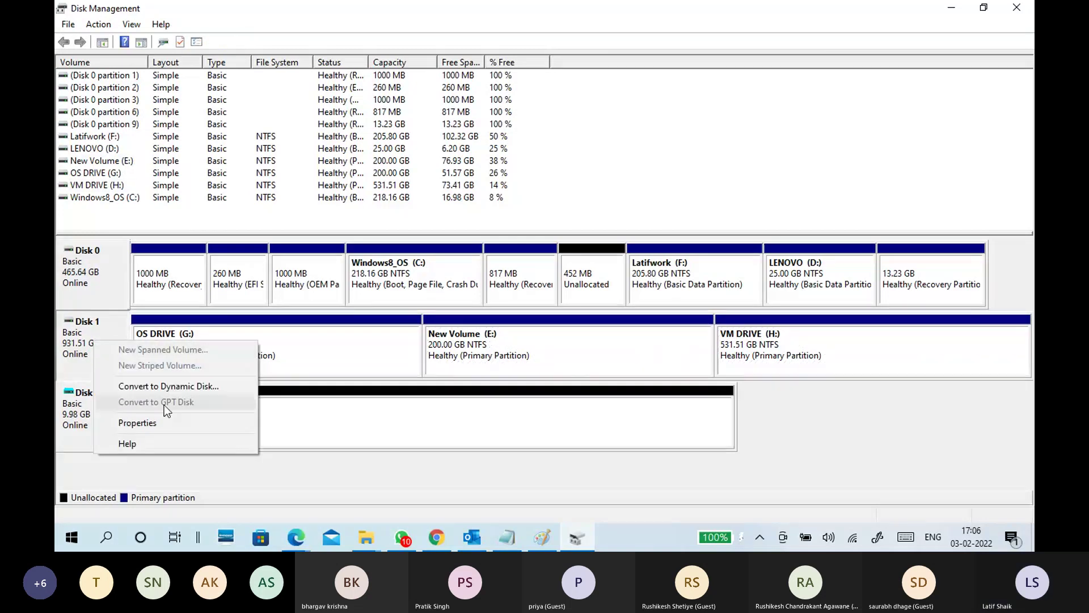
left_click(278, 365)
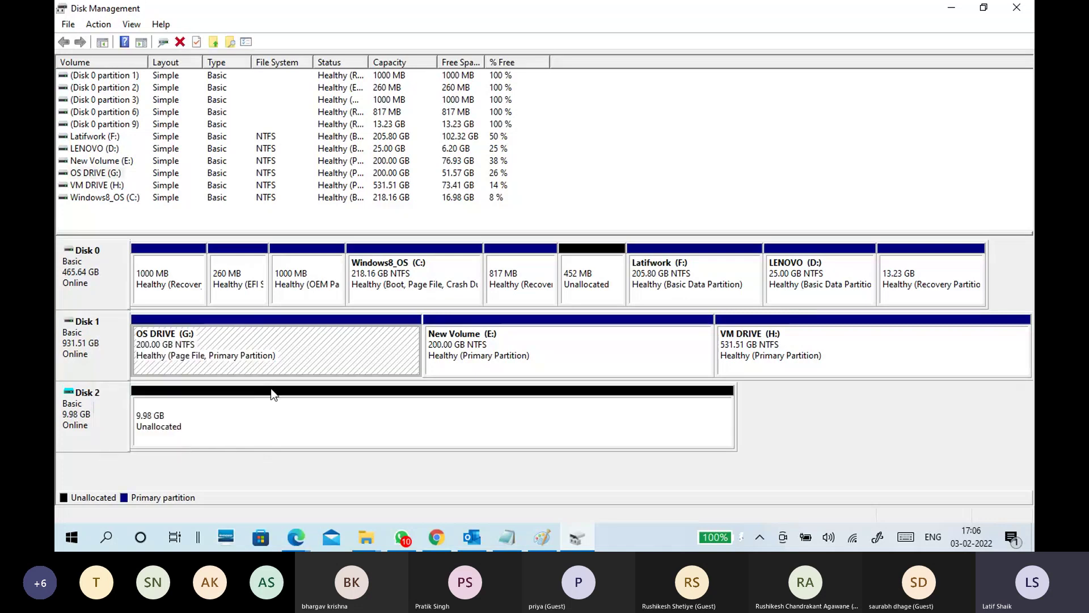
Step: Create one simple volume using all of Disk 2's unallocated space, keeping the default drive letter, NTFS, quick format and the label New Volume
left_click(203, 418)
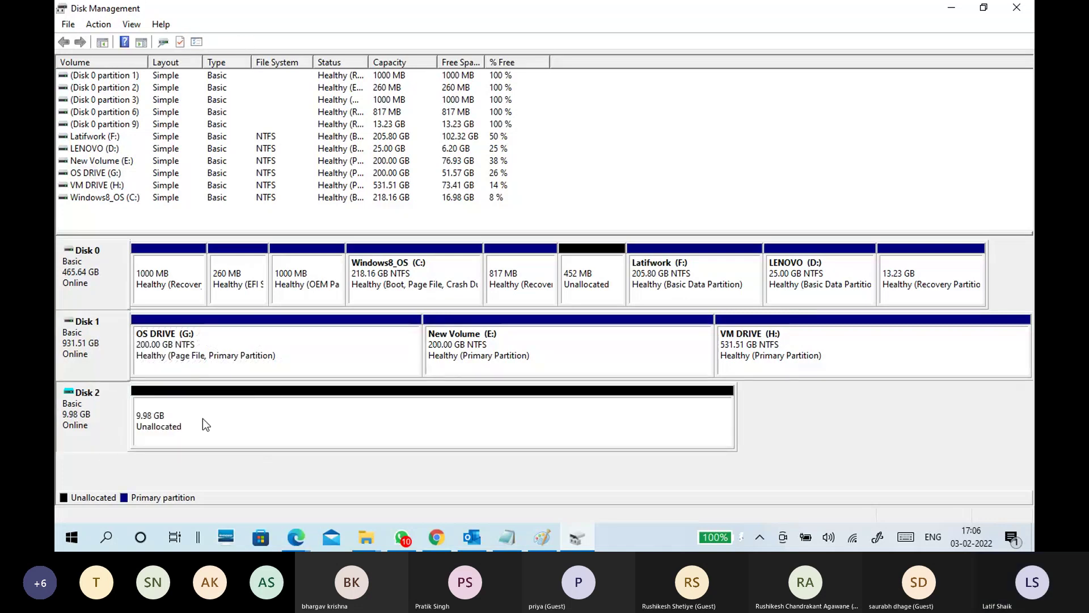
right_click(215, 416)
left_click(280, 425)
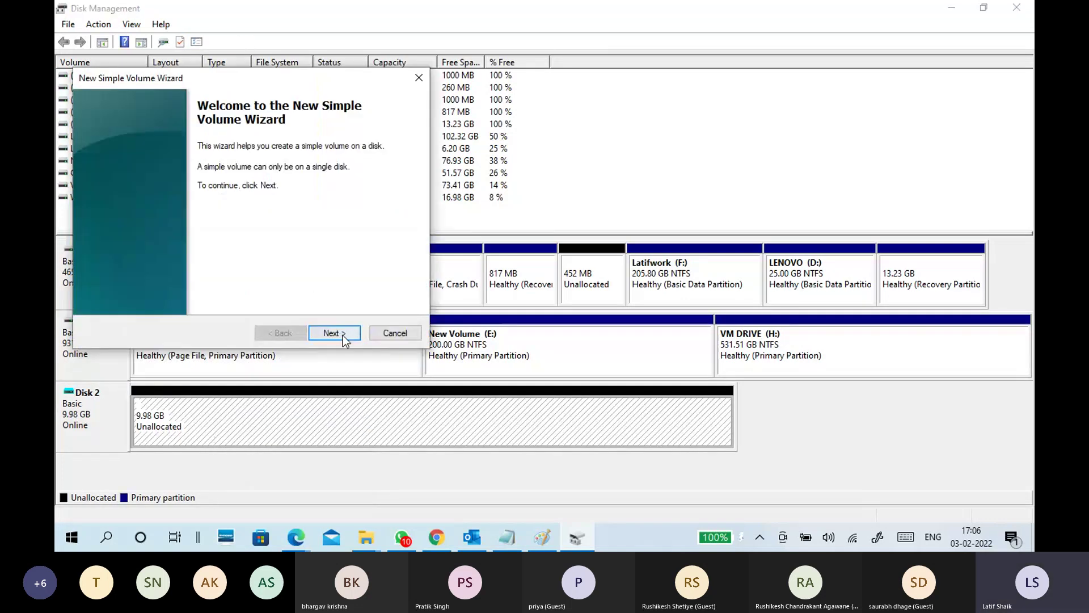
left_click(344, 336)
left_click(344, 337)
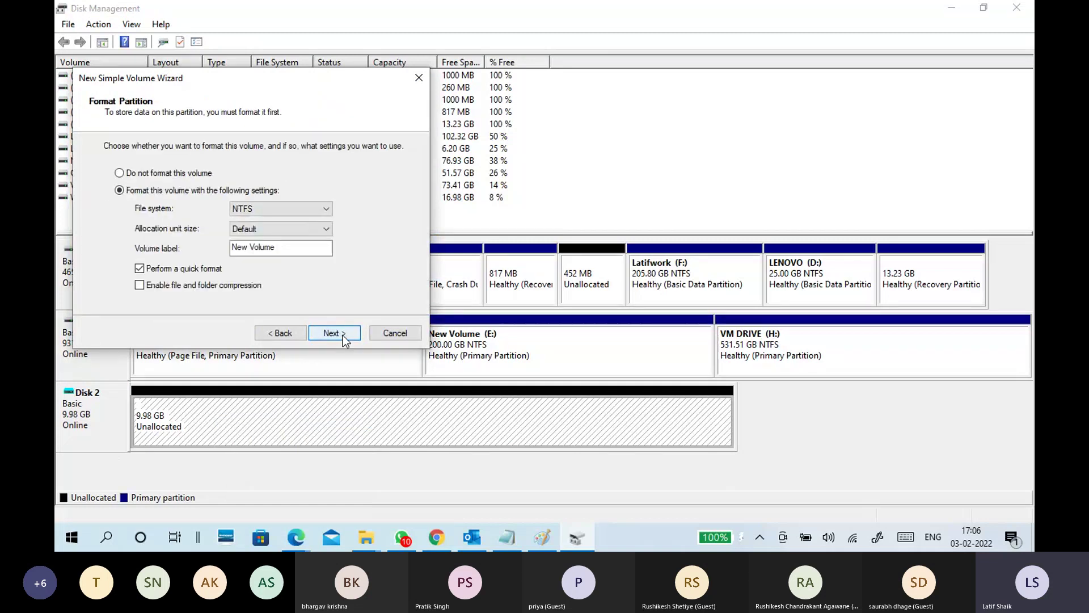
left_click(344, 336)
left_click(343, 337)
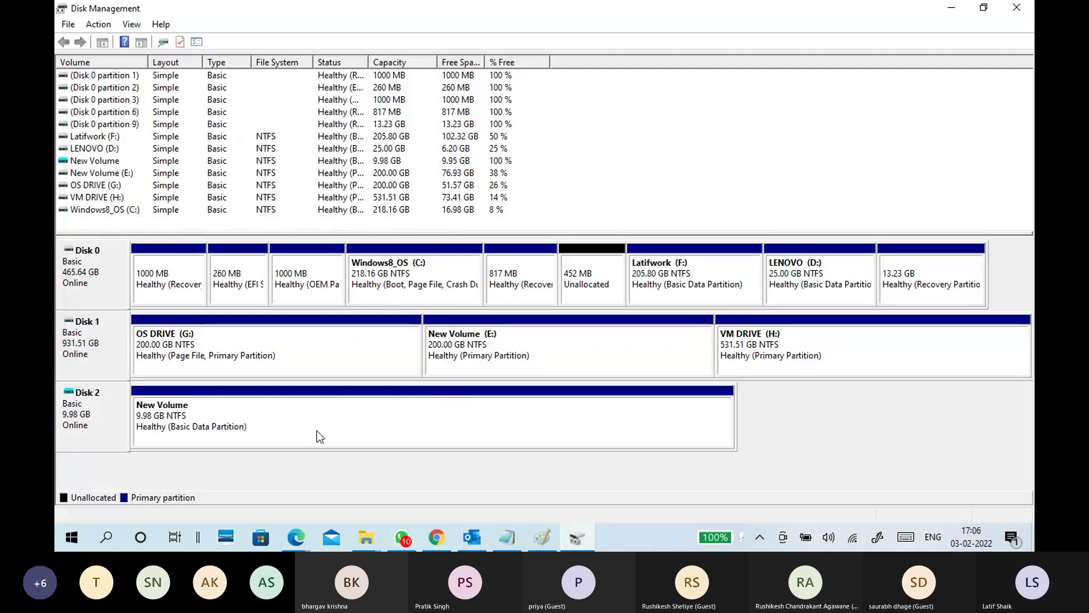
left_click(270, 427)
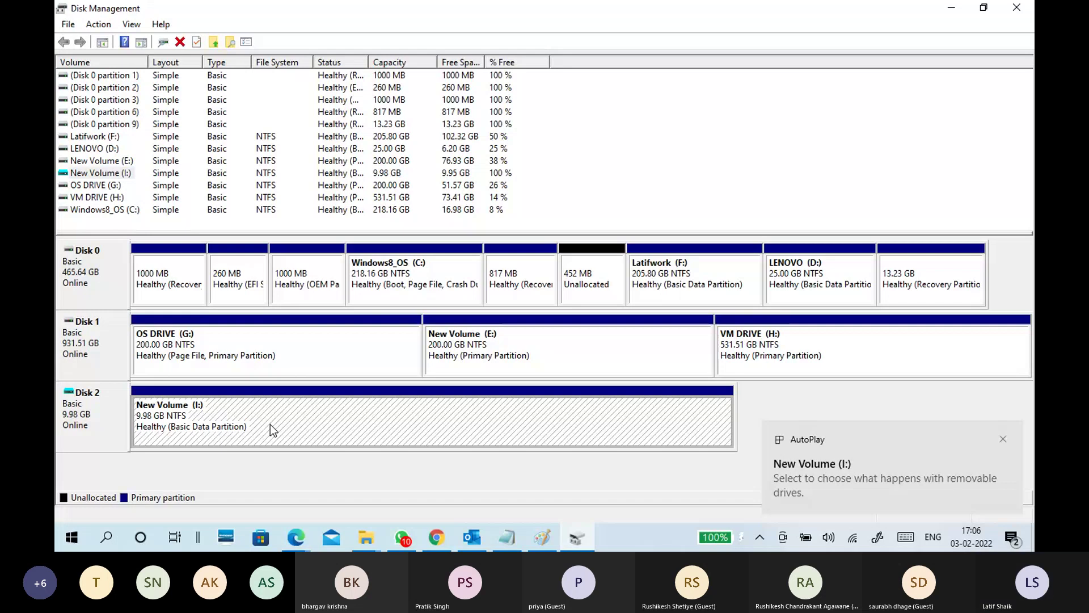
left_click(89, 418)
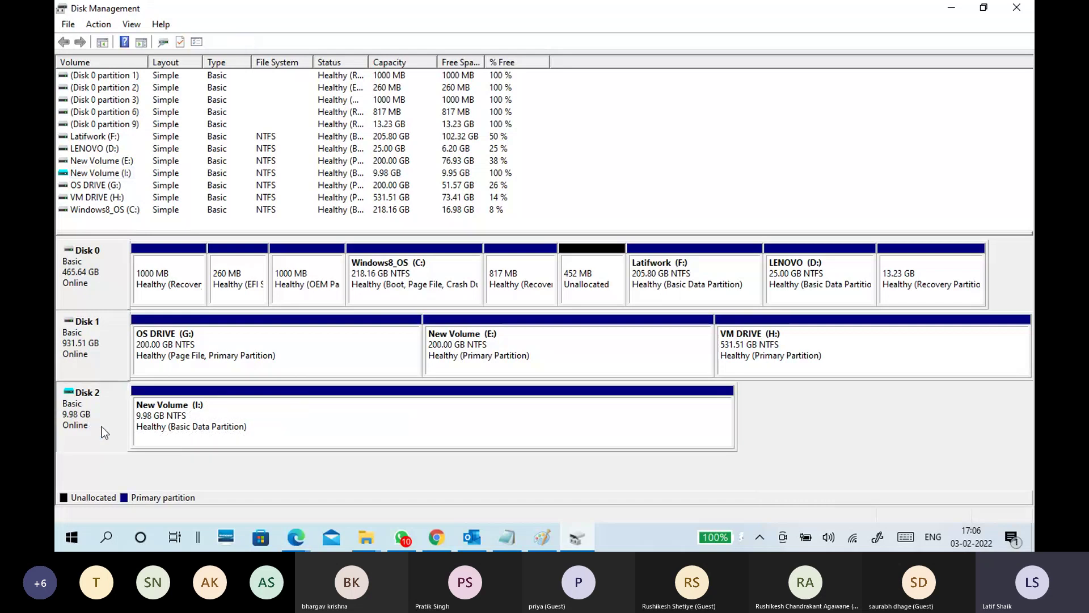
left_click(270, 418)
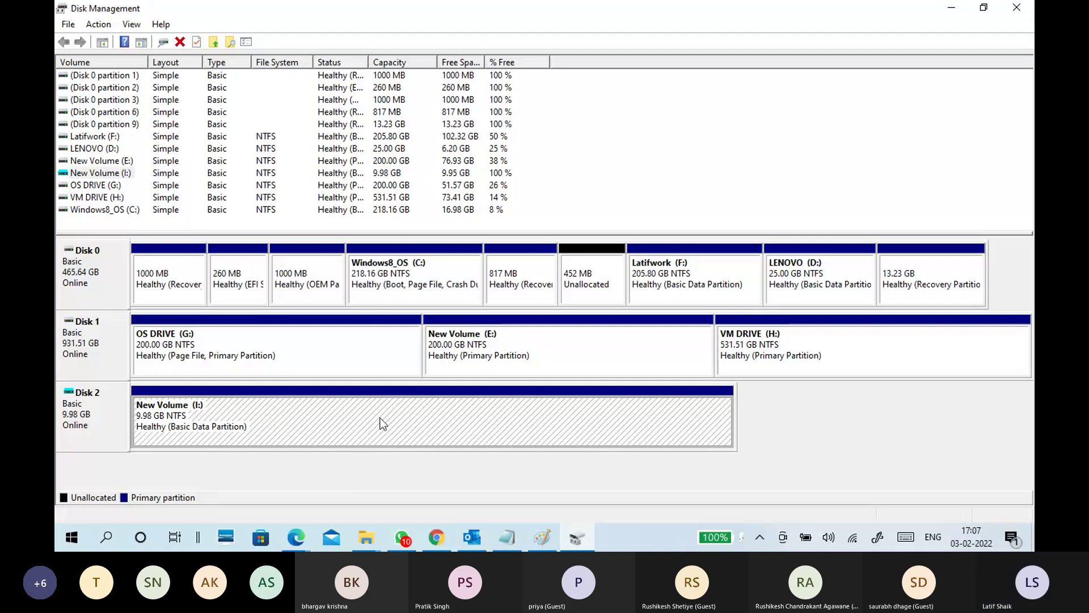
Step: Look at the virtual disk file CTS11Fixeddisk10g.vhdx on VM DRIVE (H:) in File Explorer, then return to Disk Management
left_click(370, 539)
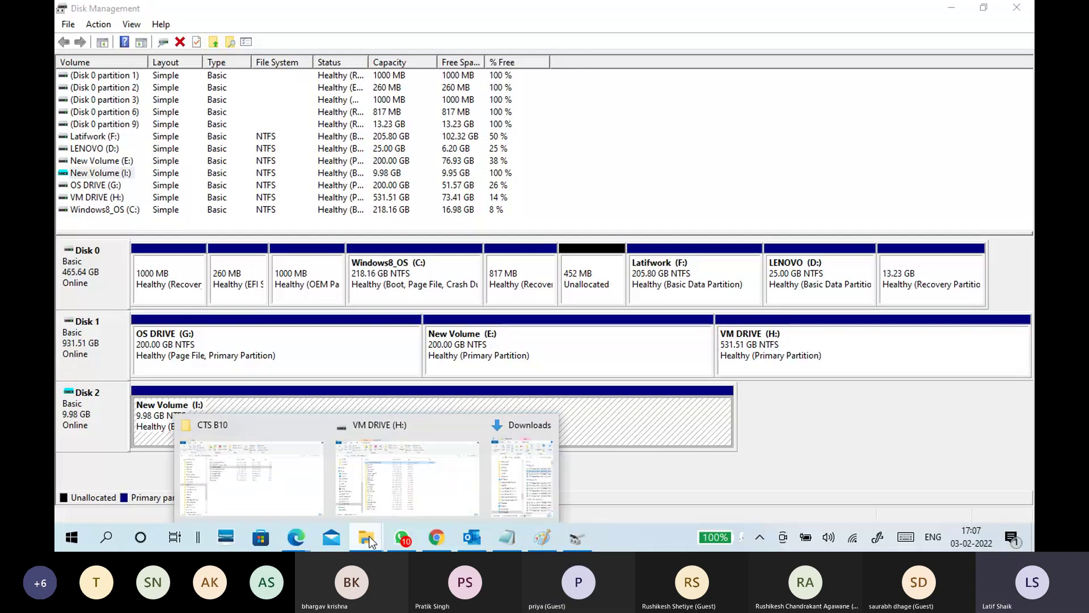
left_click(403, 498)
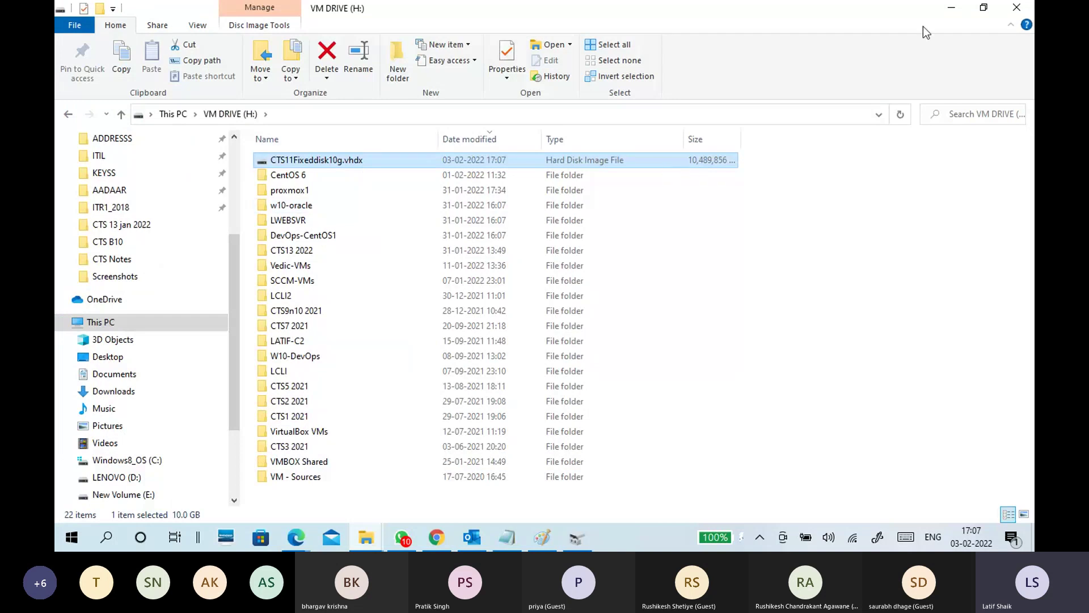
left_click(945, 10)
left_click(207, 423)
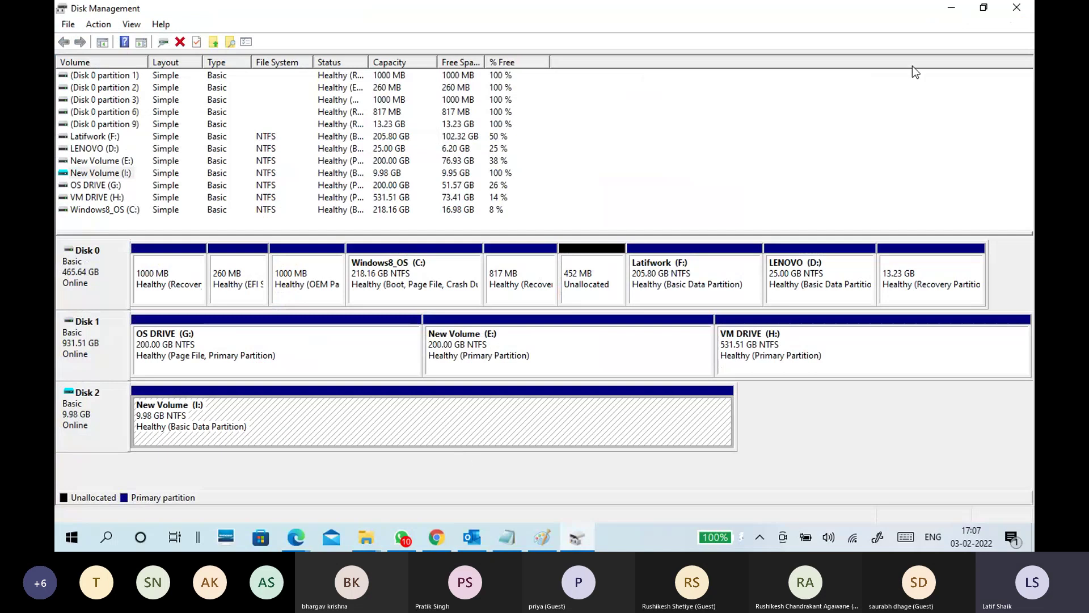
Step: Minimize Disk Management and open New Volume (I:) from This PC in File Explorer to view its contents
left_click(952, 7)
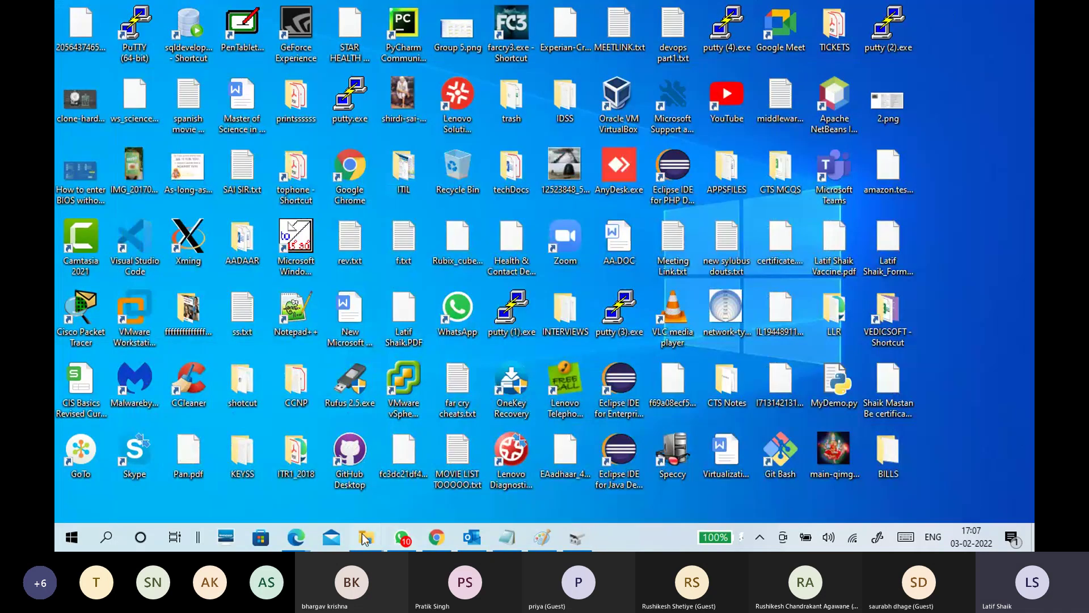
mouse_move(366, 538)
left_click(369, 491)
left_click(170, 114)
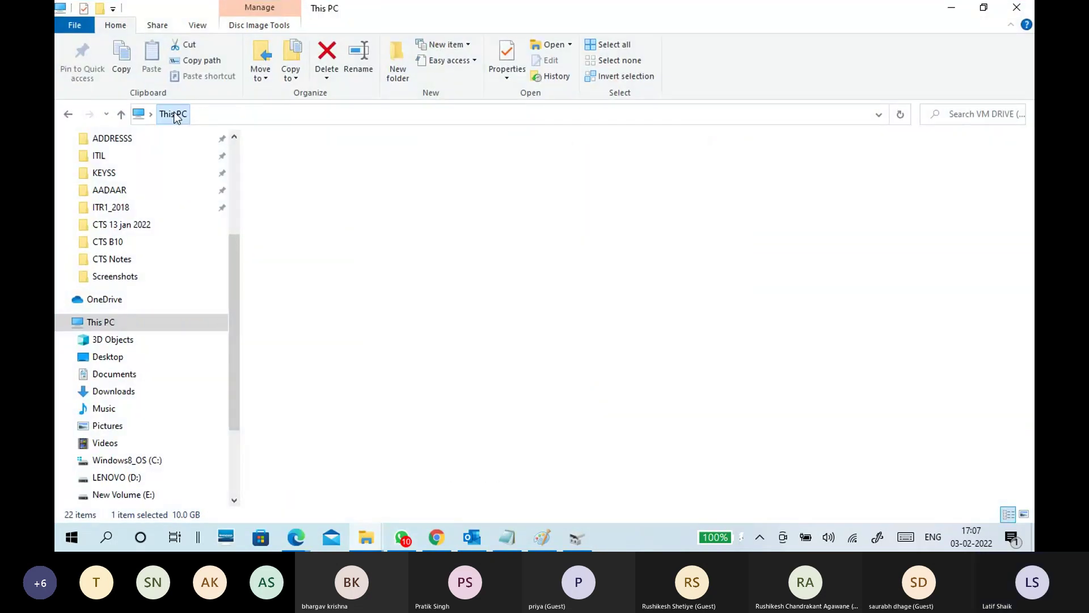
left_click(874, 268)
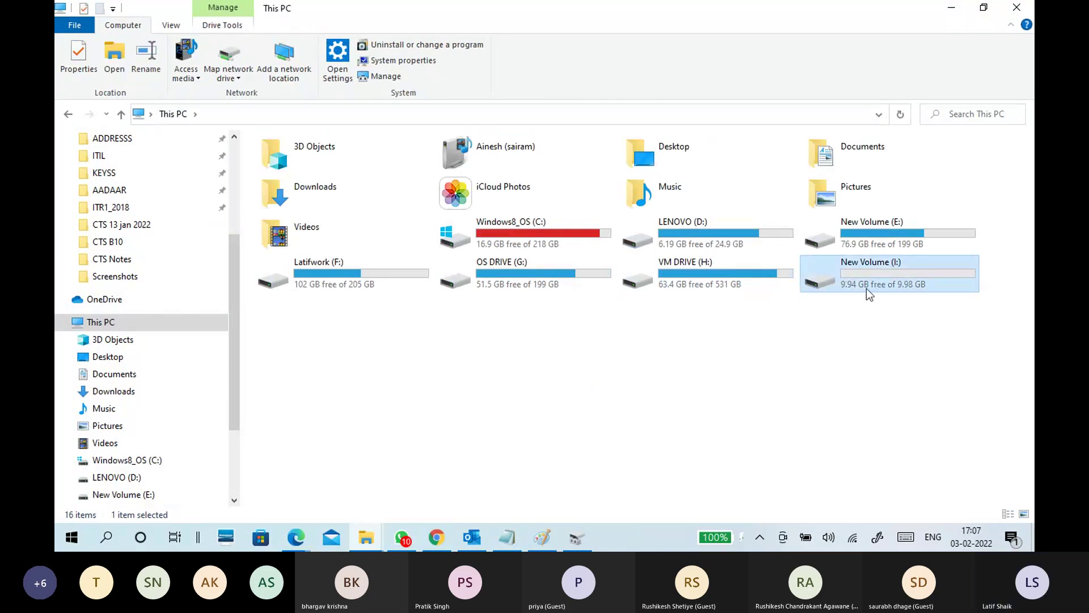
double_click(867, 288)
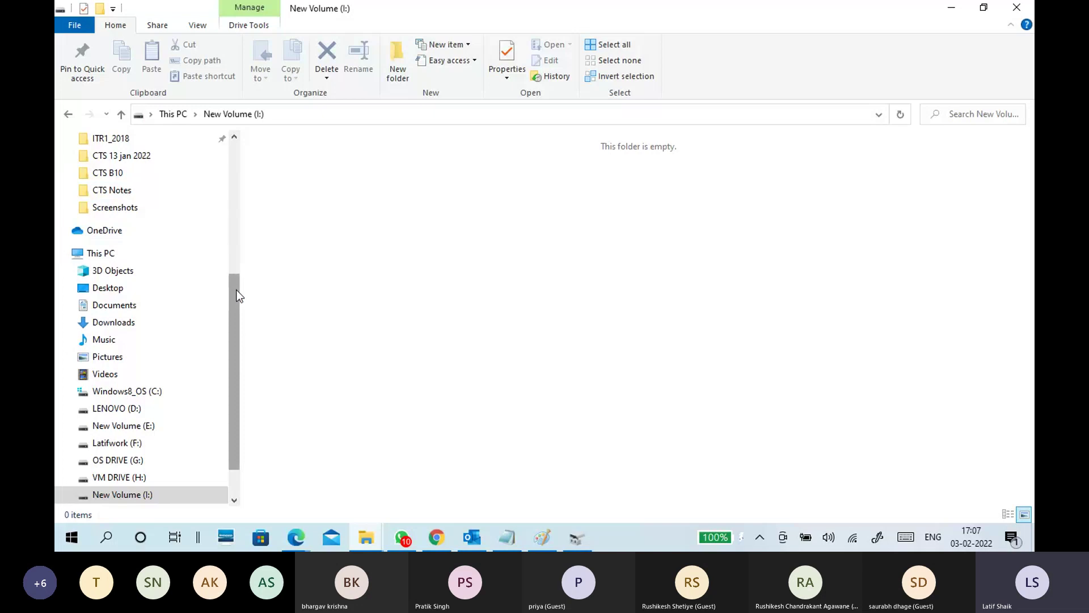
Step: Open the CTS 13 jan 2022 folder on New Volume (E:)
left_click(134, 159)
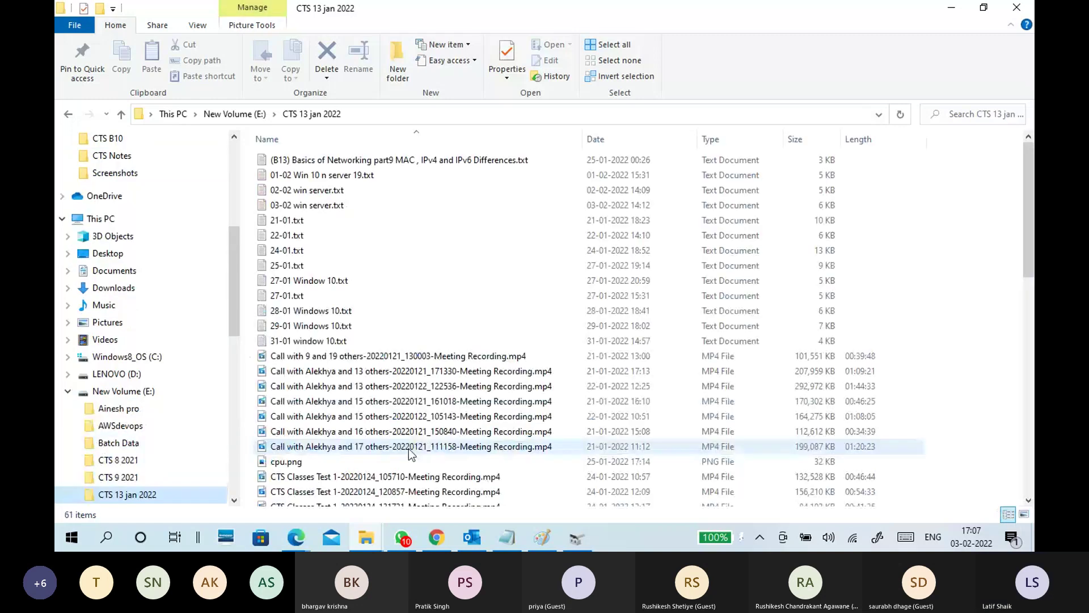
Step: Check the Teams meeting and the YouTube Studio channel content, then return to the CTS 13 jan 2022 folder
left_click(295, 537)
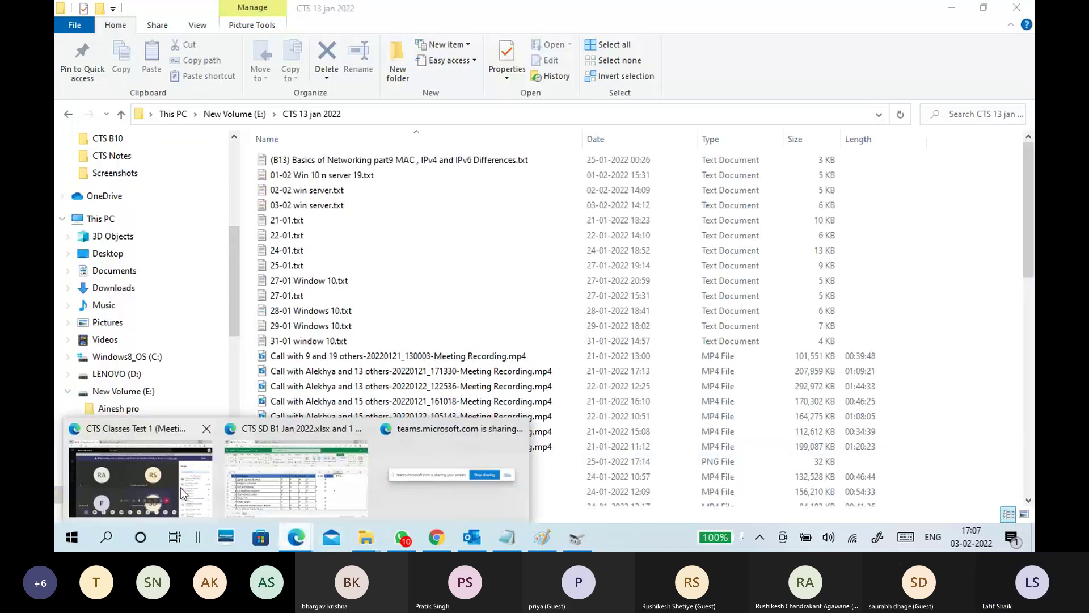
left_click(181, 488)
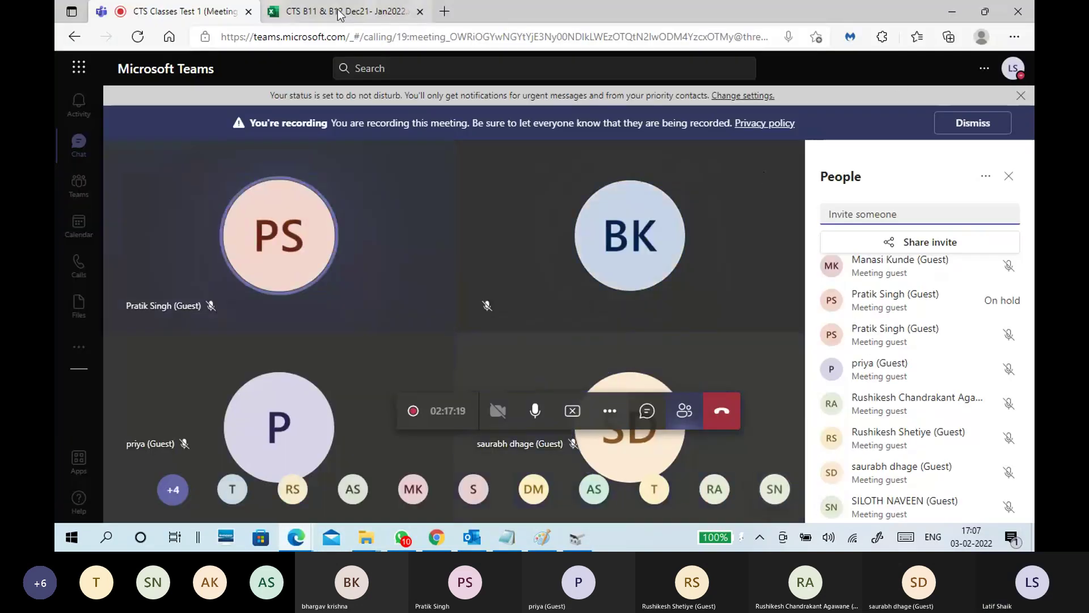
left_click(952, 12)
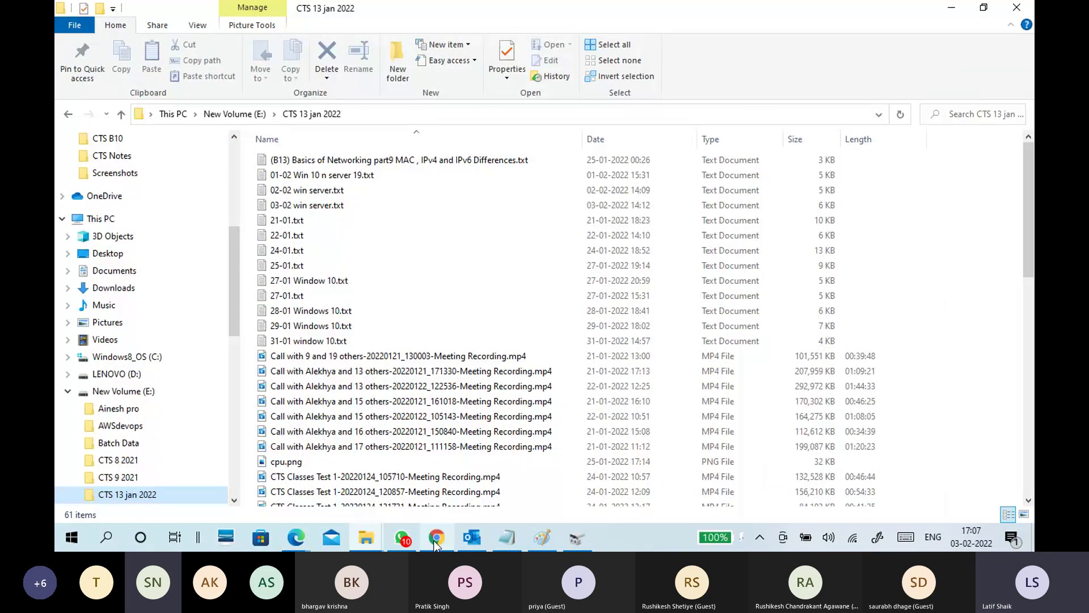
left_click(952, 10)
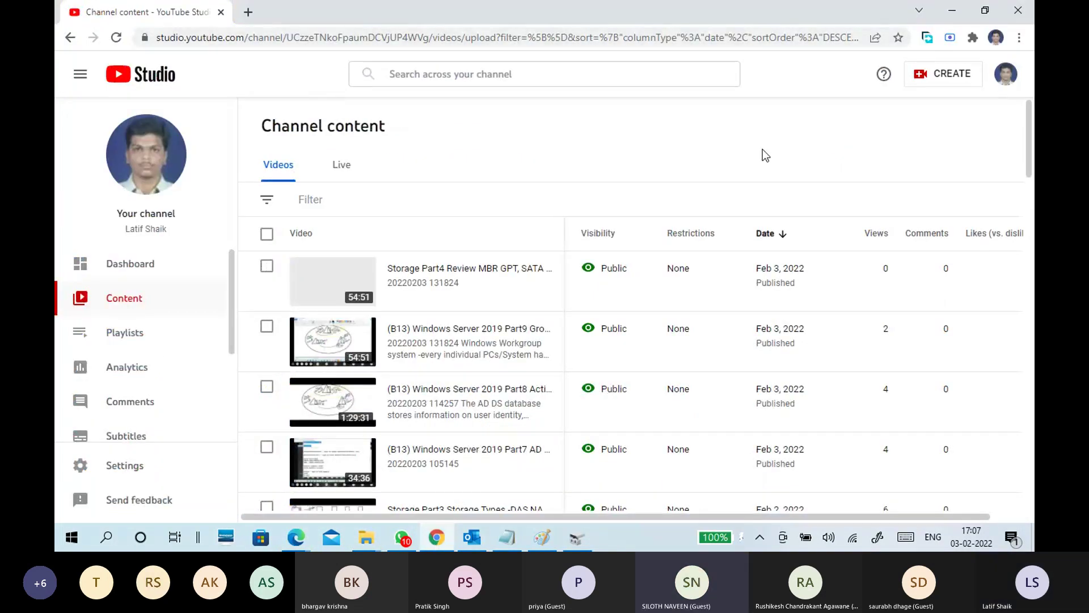
left_click(953, 12)
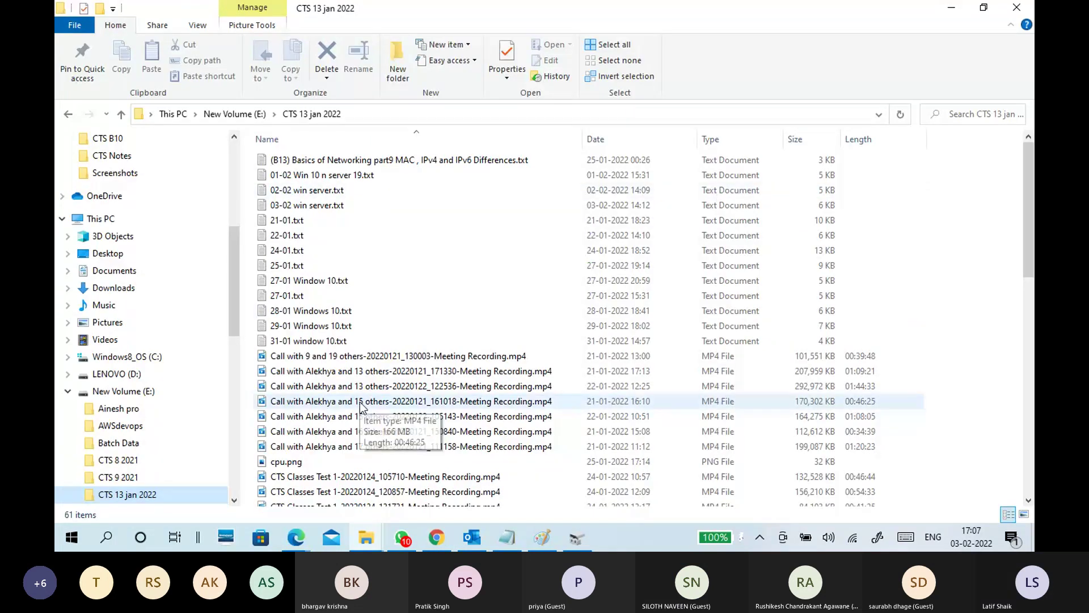
Step: Select the seven MP4 meeting recordings whose names start with "Call with" and copy them
left_click(353, 362)
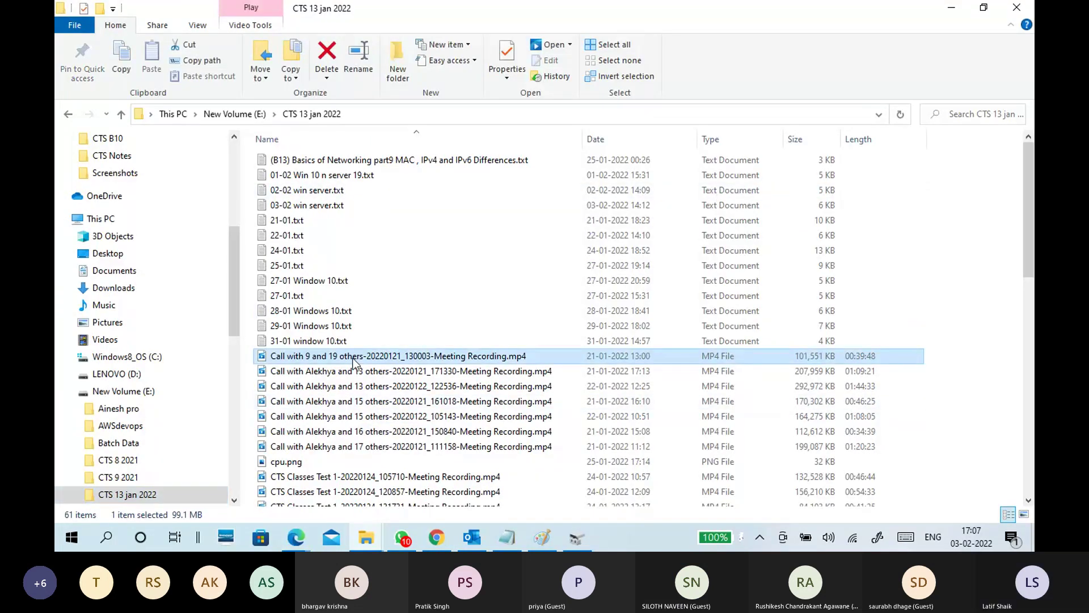
key("shift+Down")
key("shift+Down")
key("shift+Down")
key("shift+Down")
key("shift+Down")
key("shift+Down")
key("shift+Down")
key("shift+Down")
key("shift+Down")
key("shift+Down")
key("shift+Down")
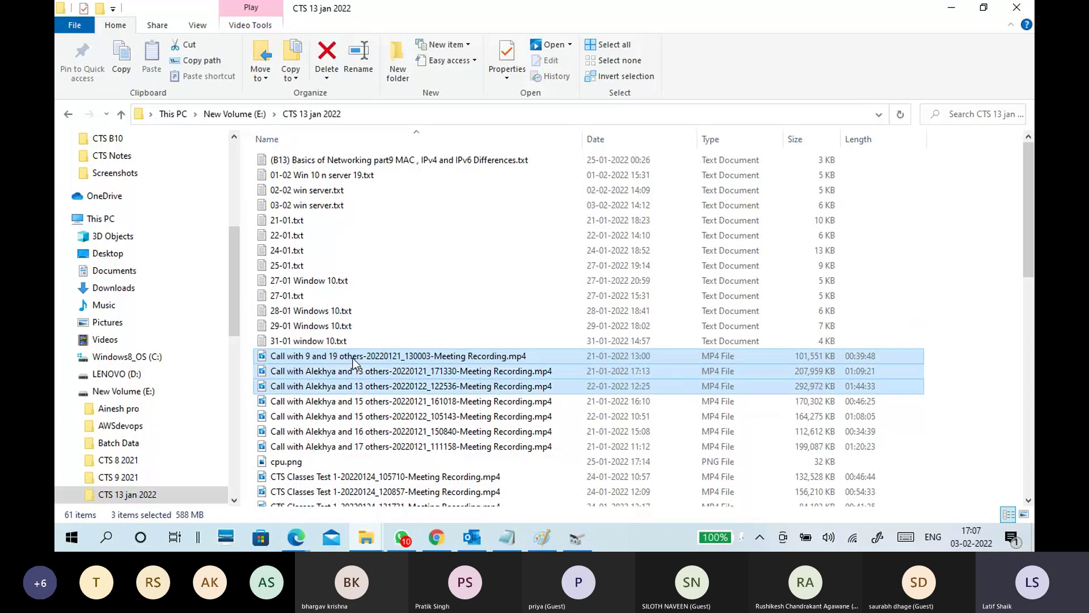
key("shift+Down")
key("shift+Down")
key("shift+Down")
key("shift+Down")
key("shift+Down")
key("shift+Down")
key("shift+Down")
key("shift+Down")
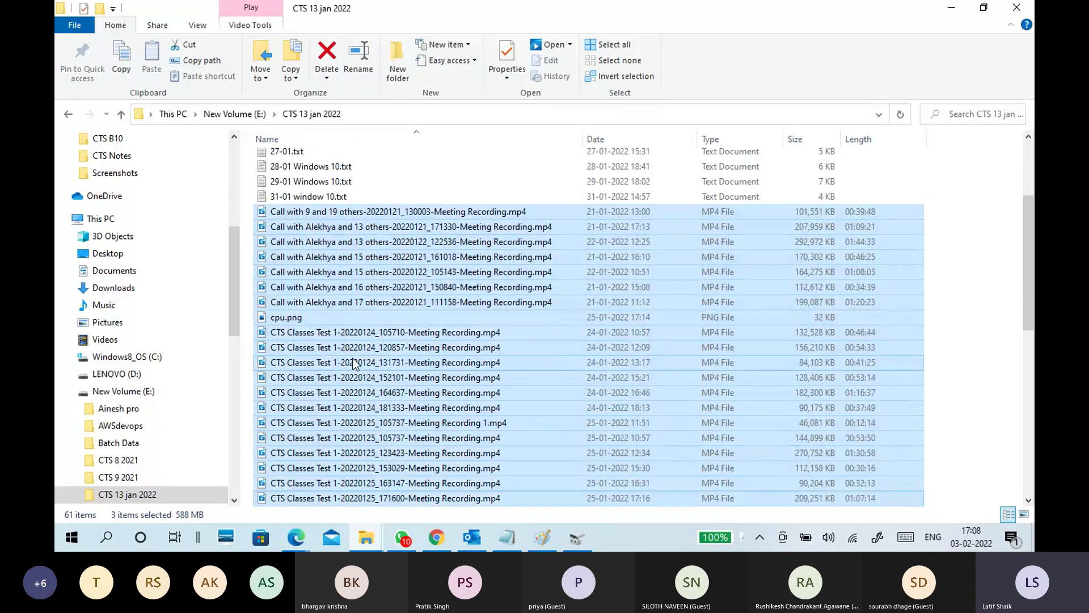
key("shift+Down")
key("shift+Up")
key("shift+Up")
key("shift+Up")
key("shift+Up")
key("shift+Up")
key("shift+Up")
key("shift+Up")
key("shift+Up")
key("shift+Up")
key("shift+Up")
key("shift+Up")
key("shift+Up")
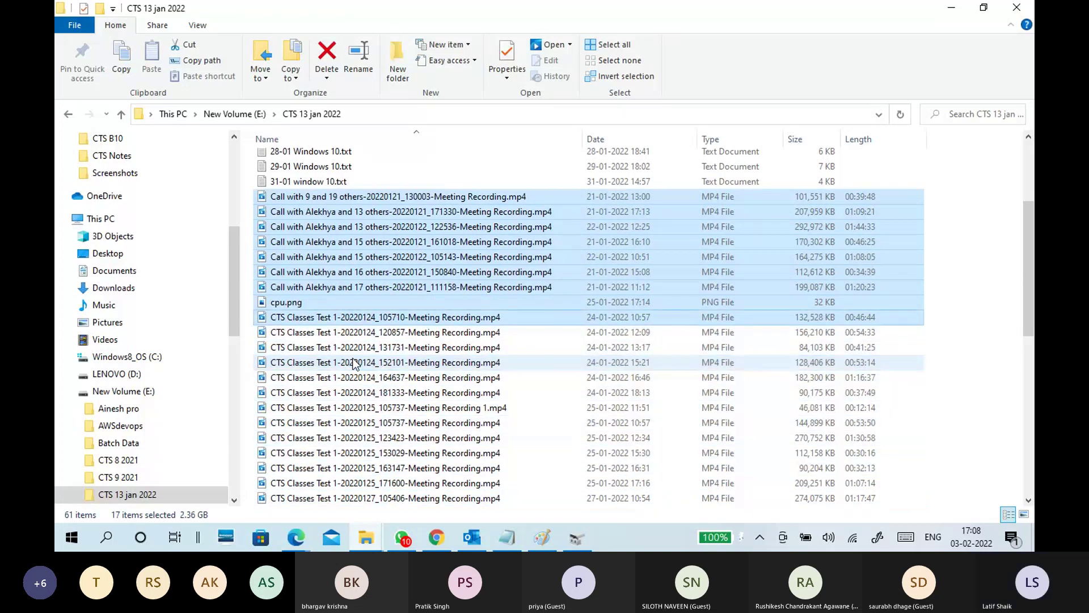
key("shift+Up")
key("shift+Up")
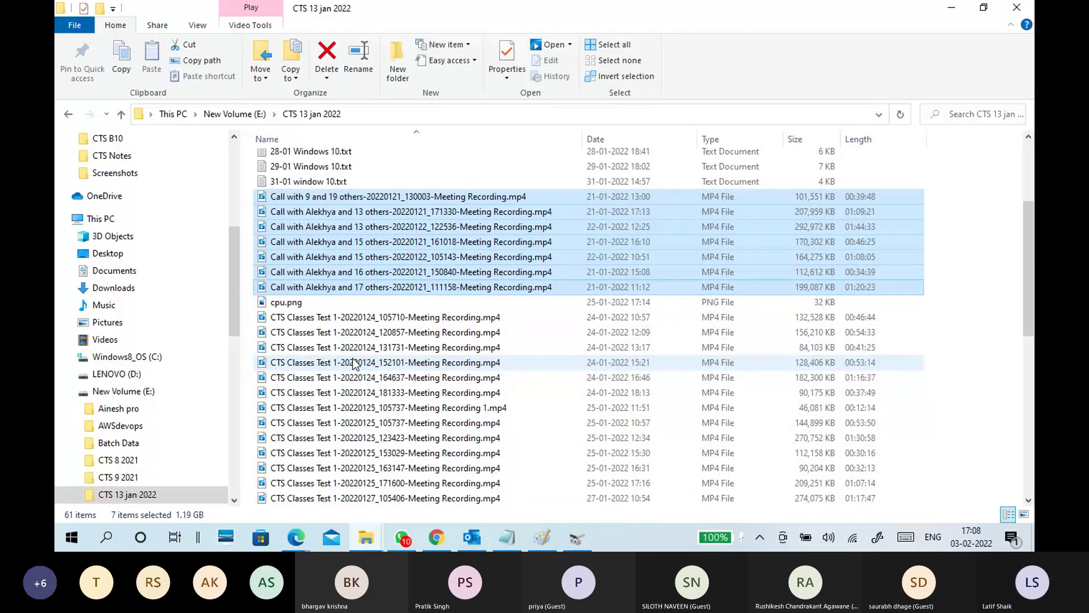
key("ctrl+c")
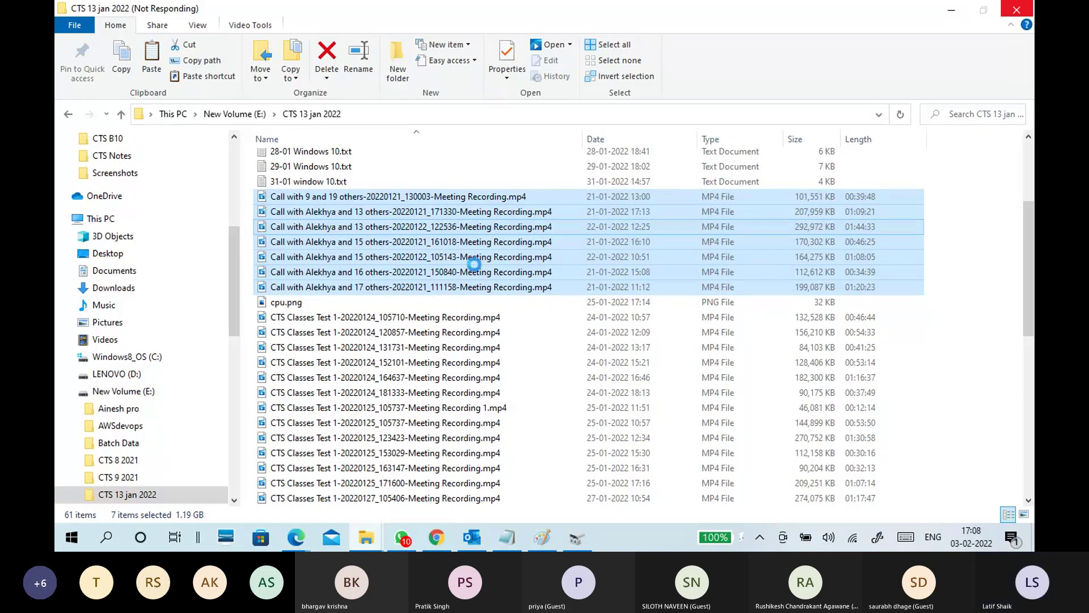
left_click(949, 10)
mouse_move(365, 546)
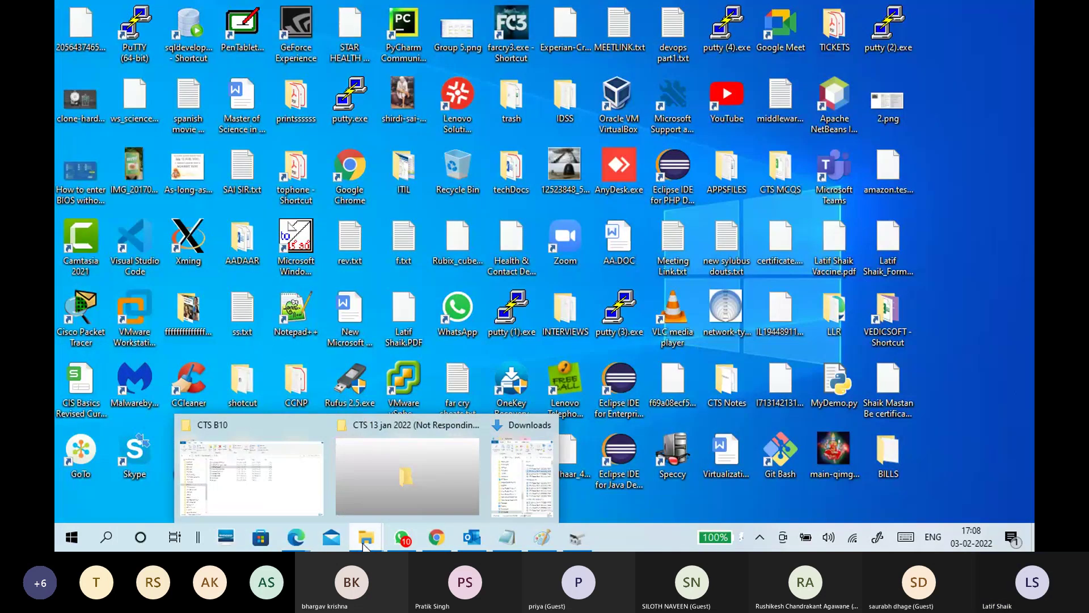
left_click(368, 477)
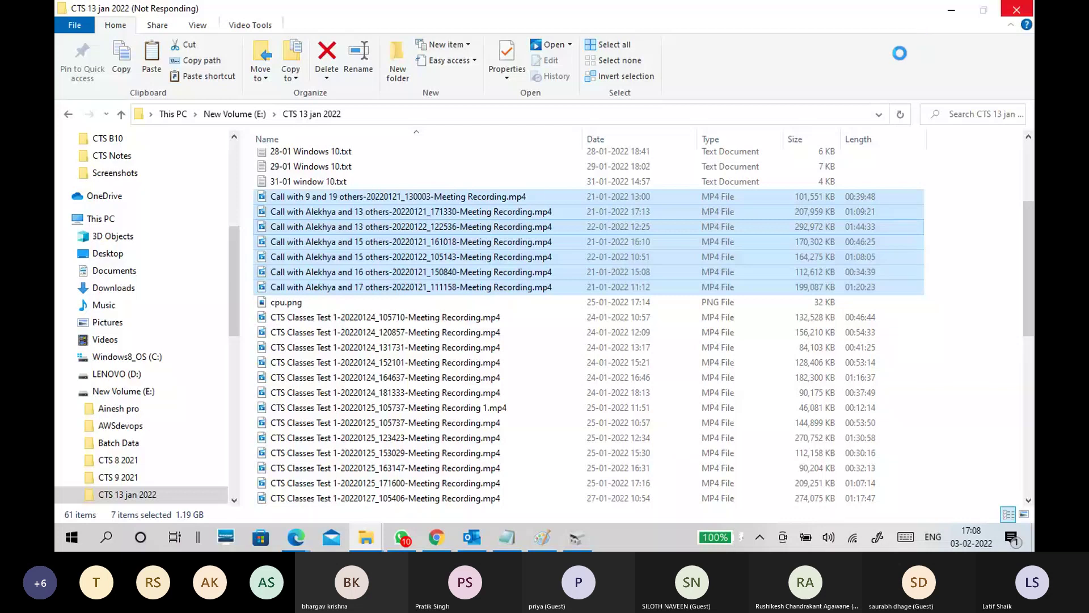
left_click(951, 10)
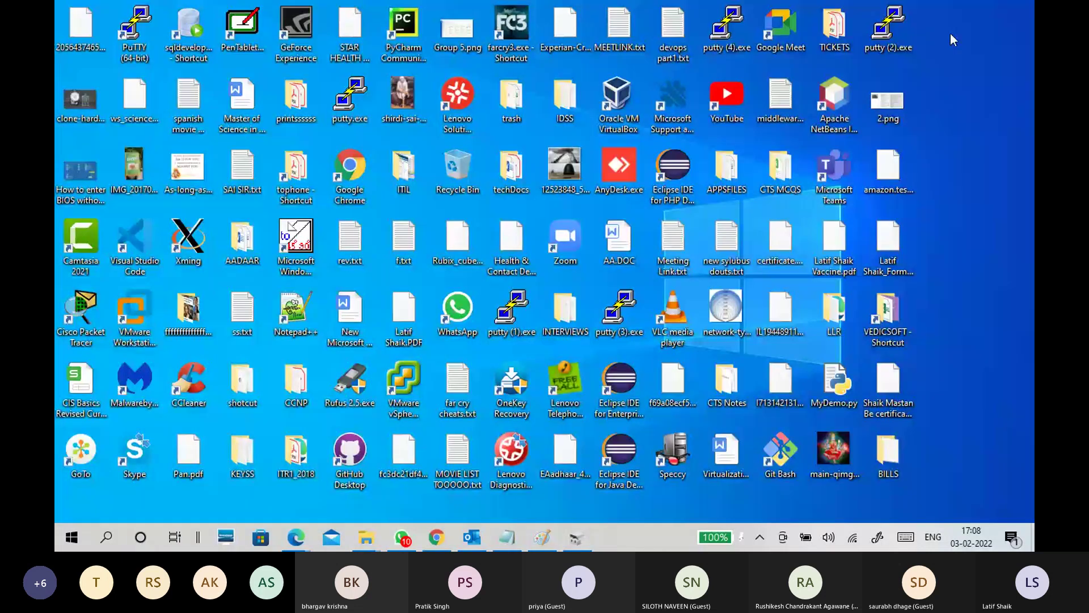
Step: Switch to Chrome, reload the YouTube Studio channel content page and minimize the browser
left_click(437, 537)
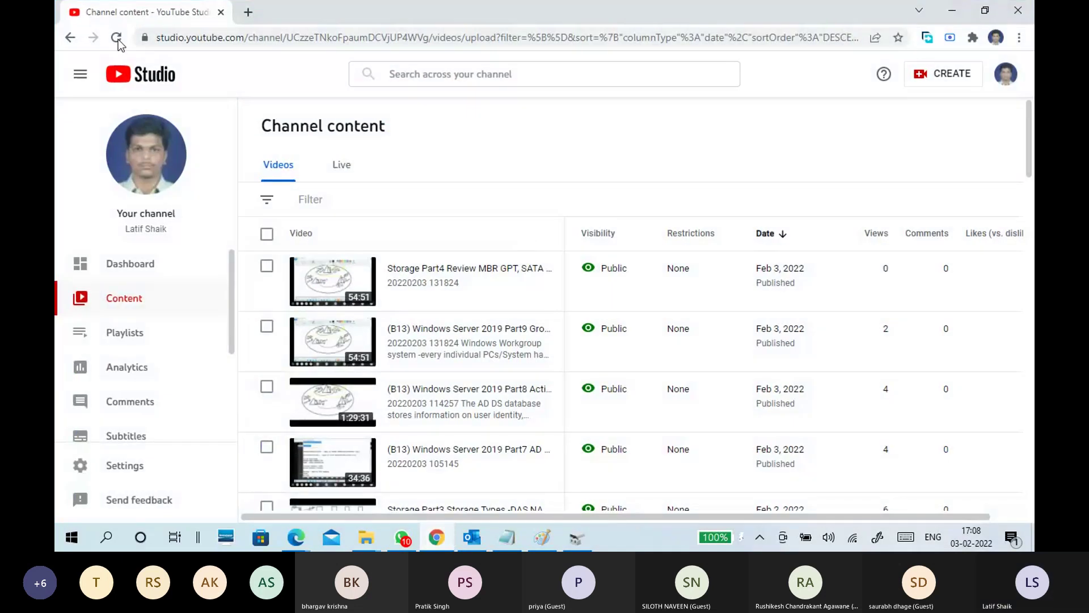
left_click(116, 38)
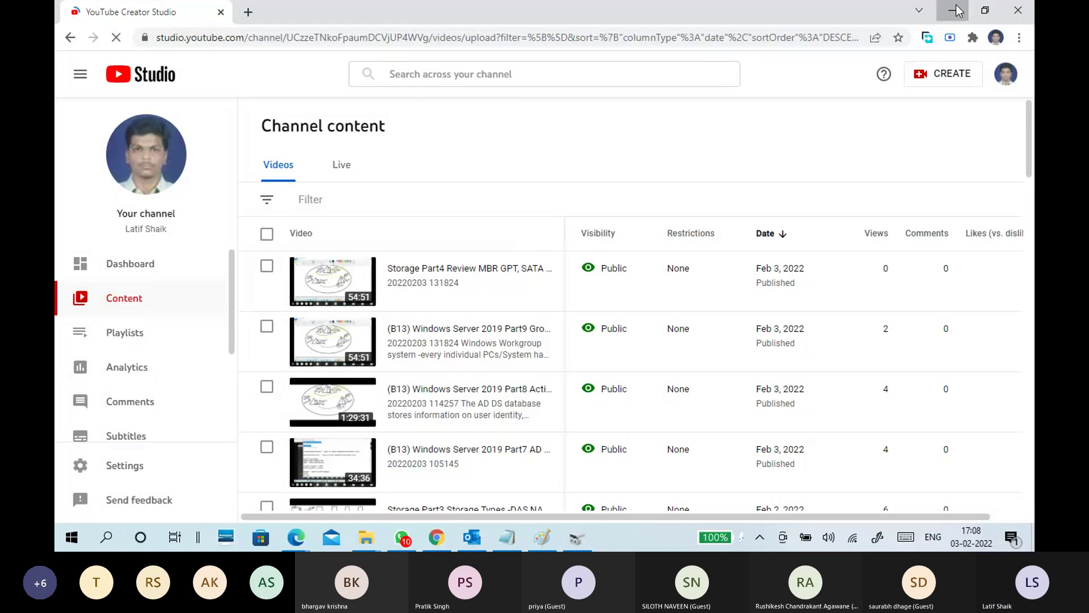
left_click(957, 11)
right_click(523, 341)
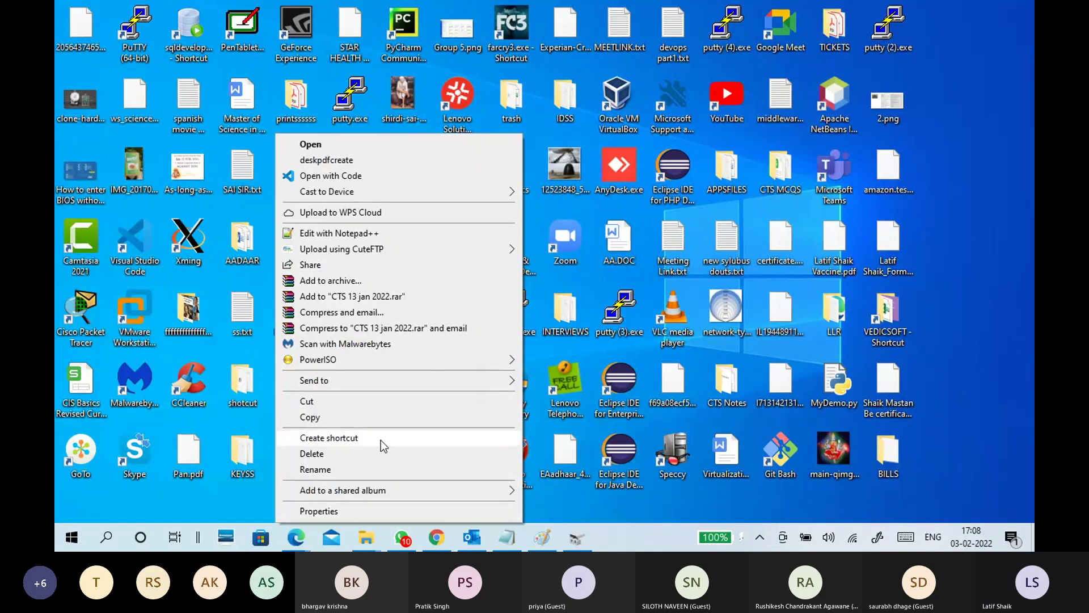
left_click(446, 534)
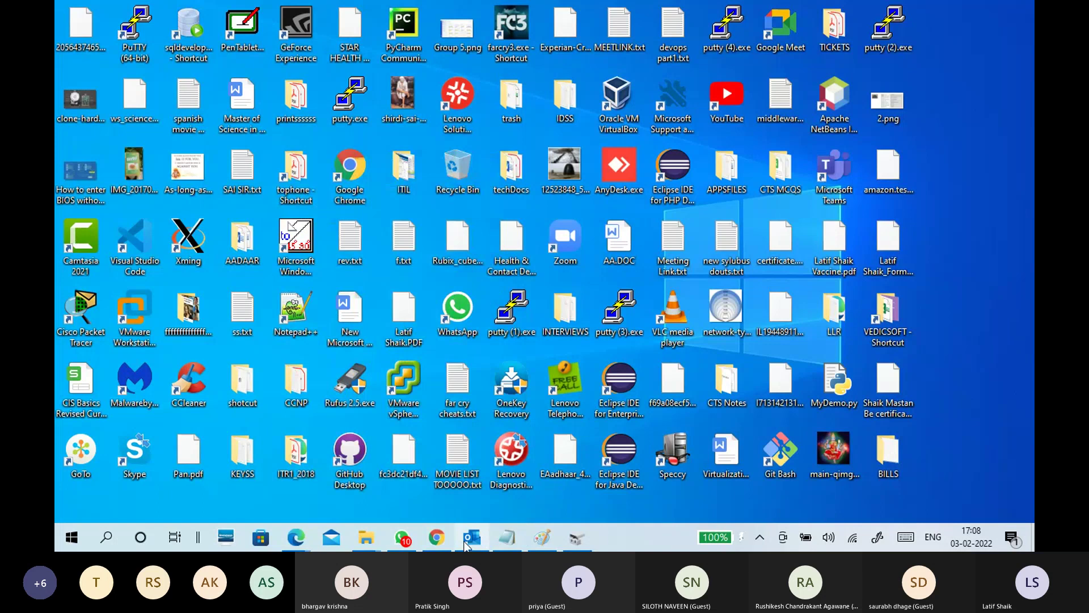
Step: Return to File Explorer, open New Volume (I:) and paste the seven copied meeting recordings there
mouse_move(375, 529)
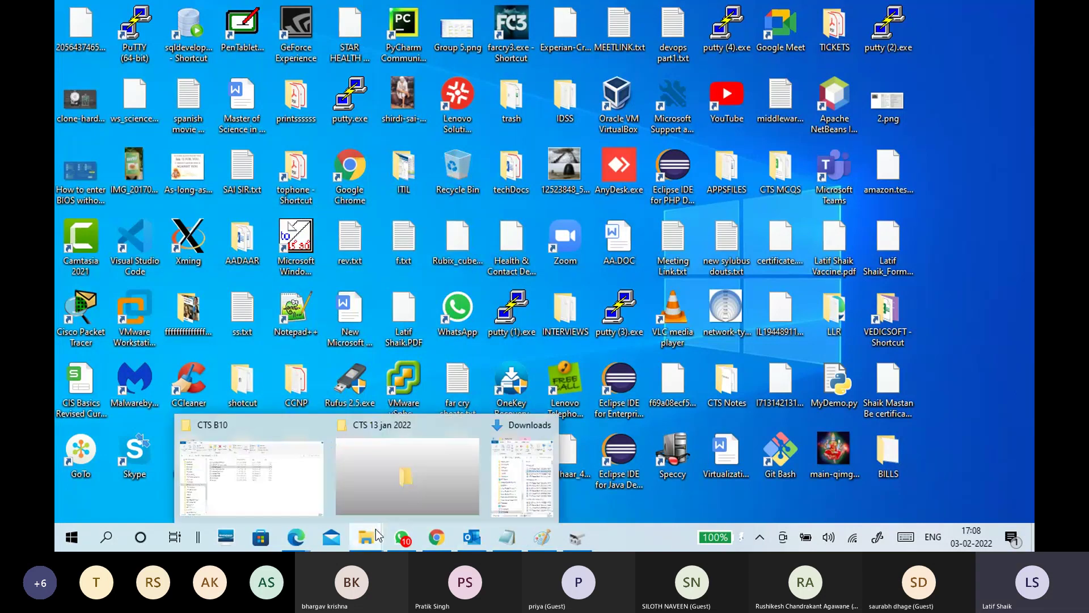
left_click(469, 420)
left_click(418, 226)
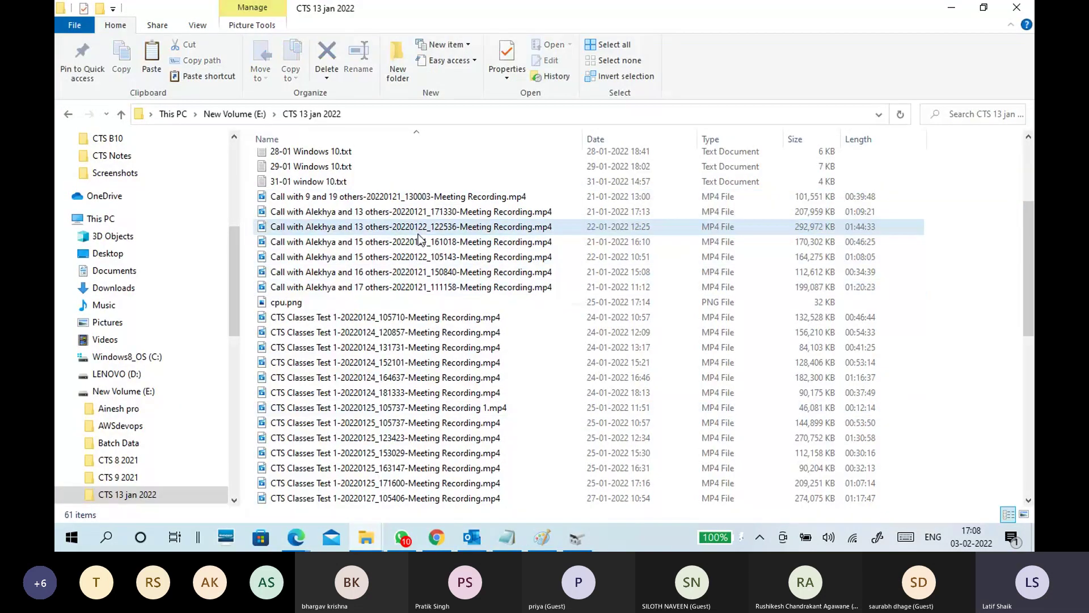
left_click(68, 391)
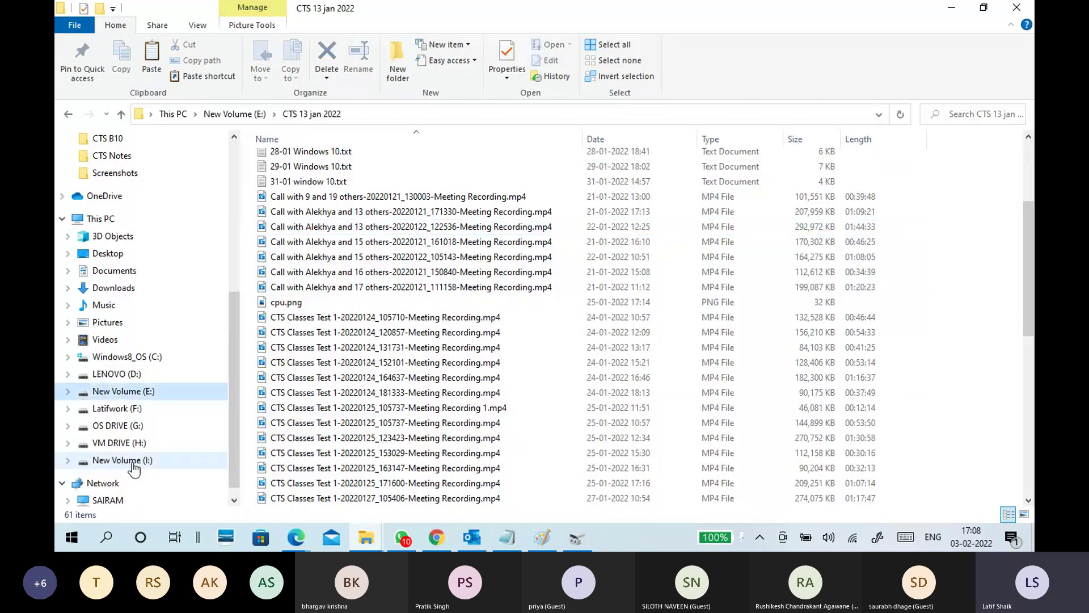
left_click(132, 463)
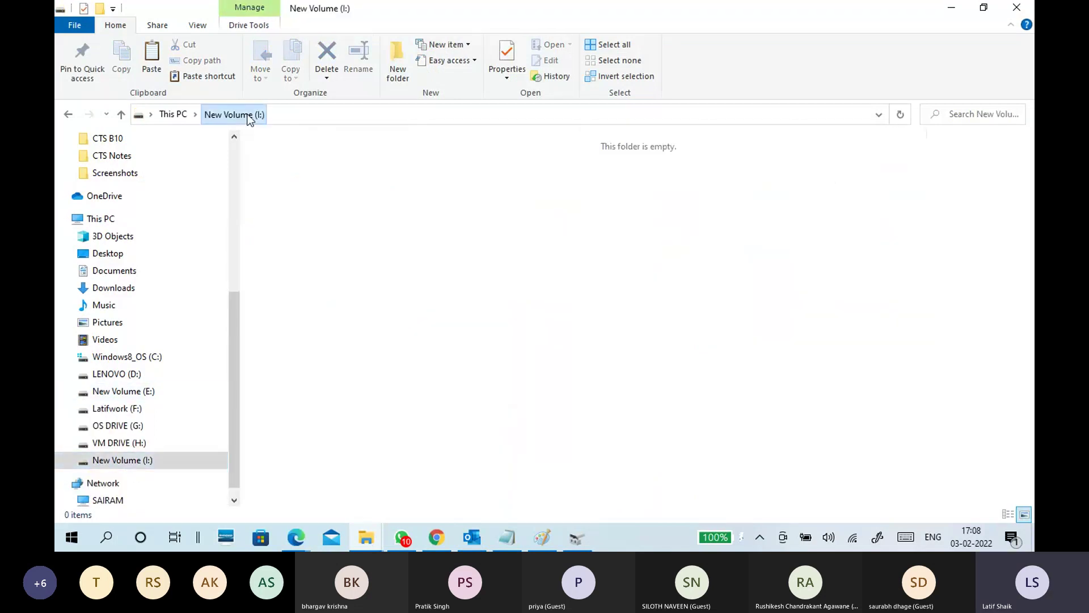
right_click(375, 222)
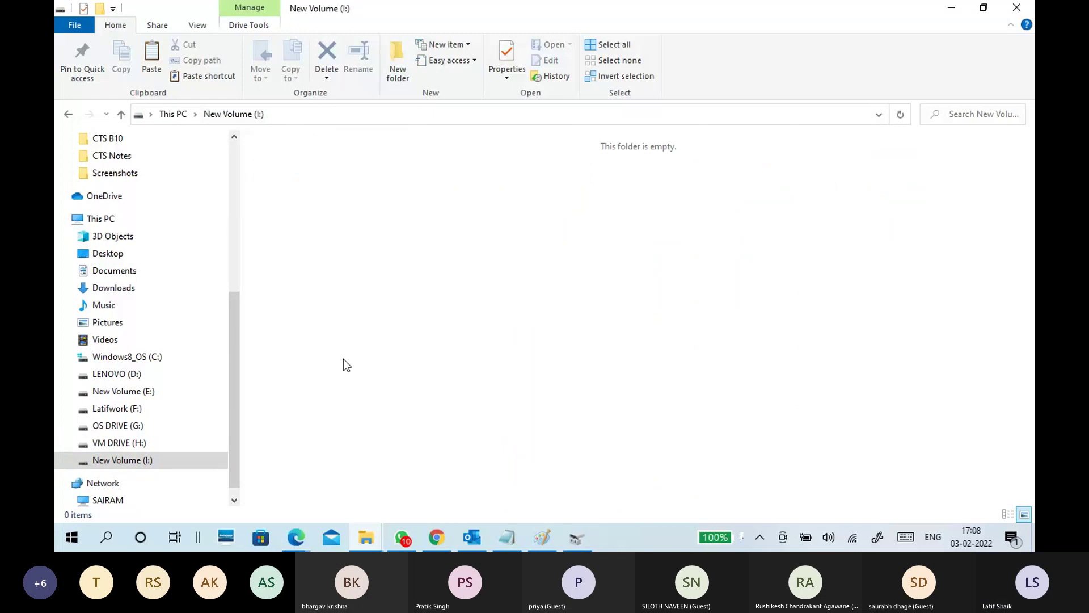
left_click(571, 342)
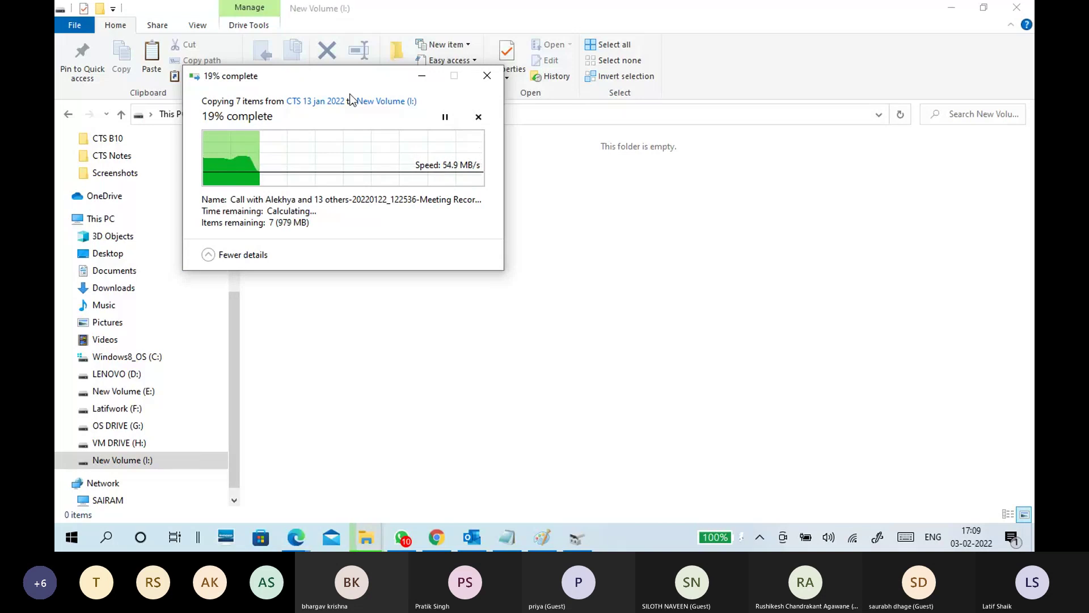
Step: Move the copy progress window aside and compare the free space of New Volume (I:) and VM DRIVE (H:) under This PC
left_click_drag(339, 81, 692, 114)
left_click(174, 121)
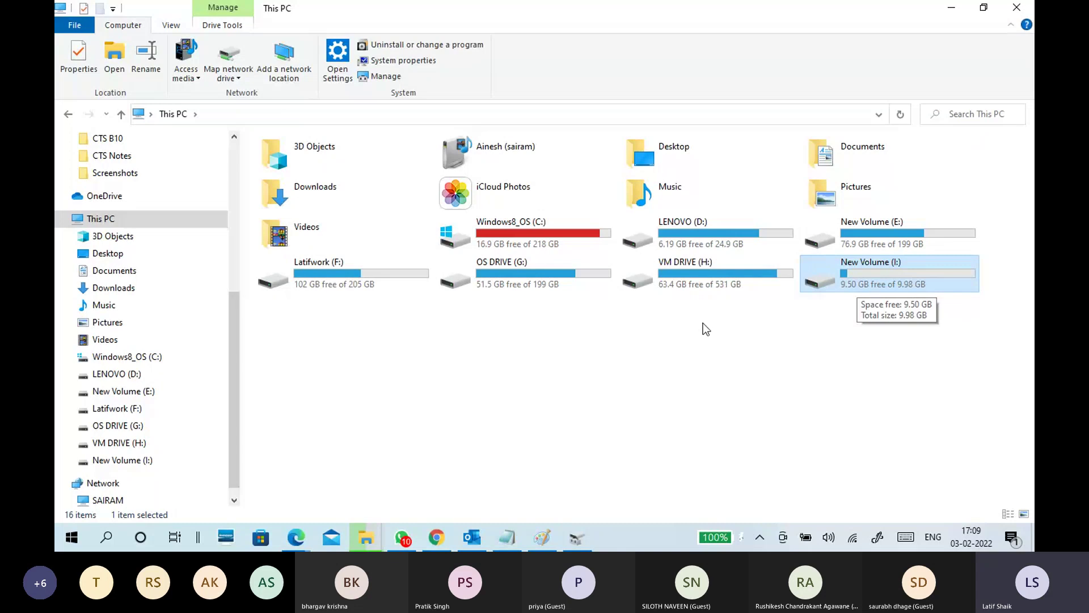
left_click(694, 286)
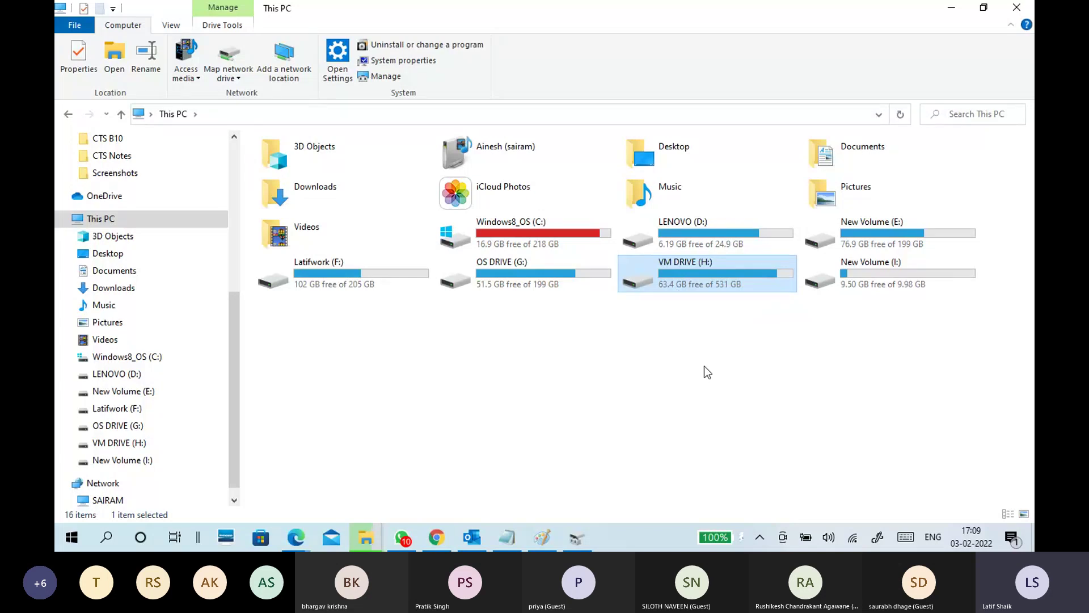
double_click(866, 277)
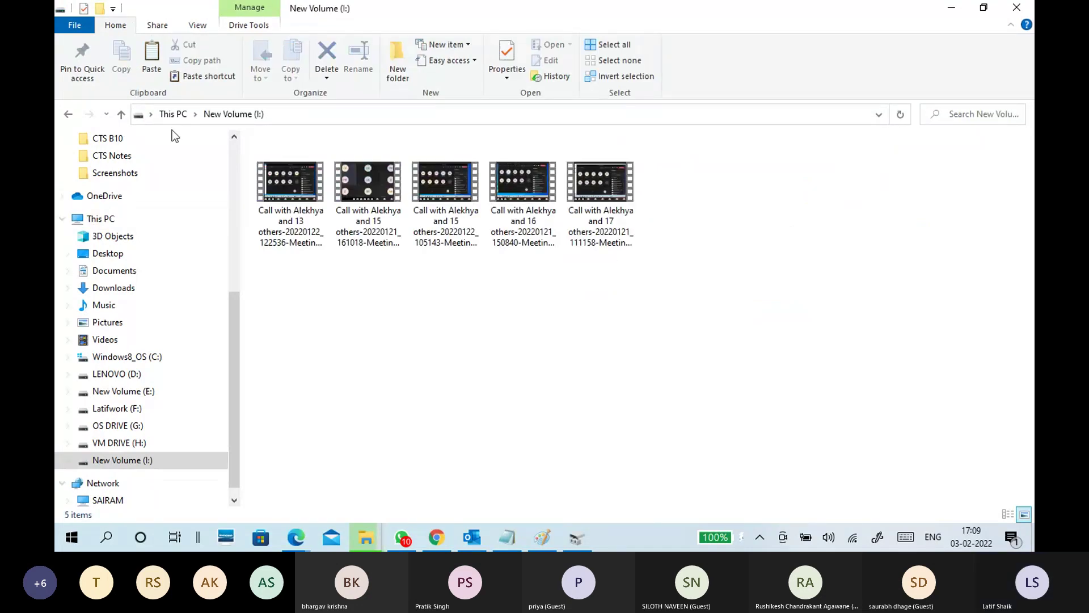
left_click(165, 116)
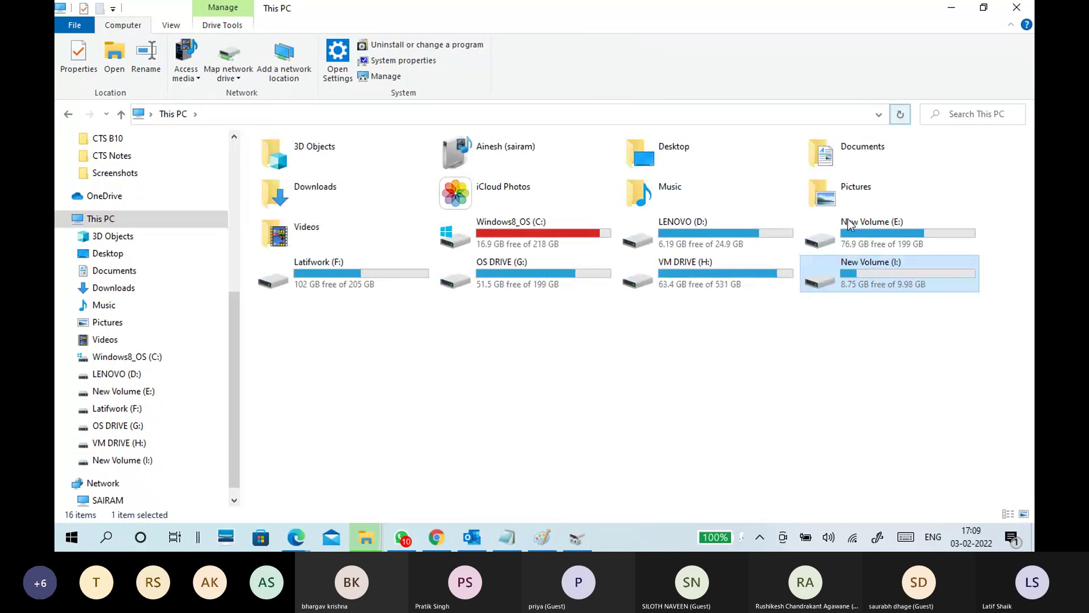
left_click(672, 289)
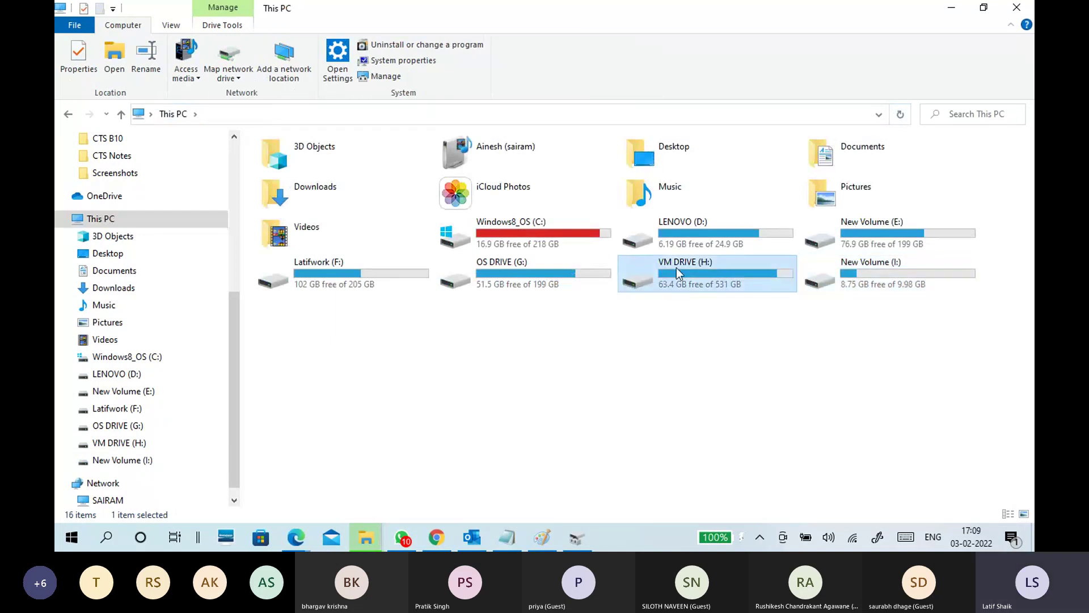
Step: Switch to Paint, add a green tick beside 73.4, and undo the extra stroke drawn near the H: box
left_click(554, 546)
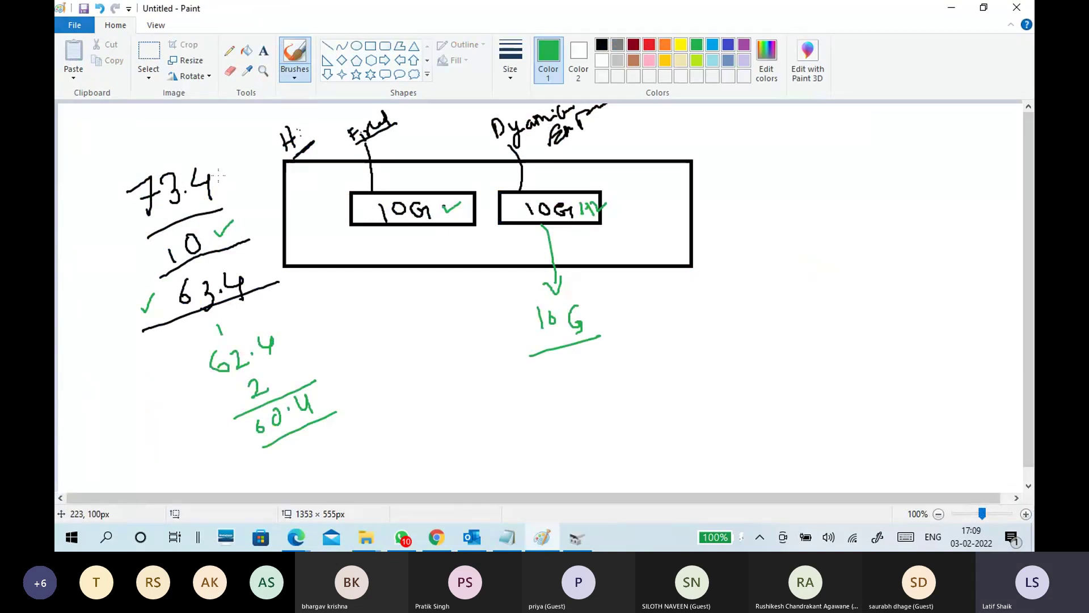
left_click_drag(220, 175, 239, 163)
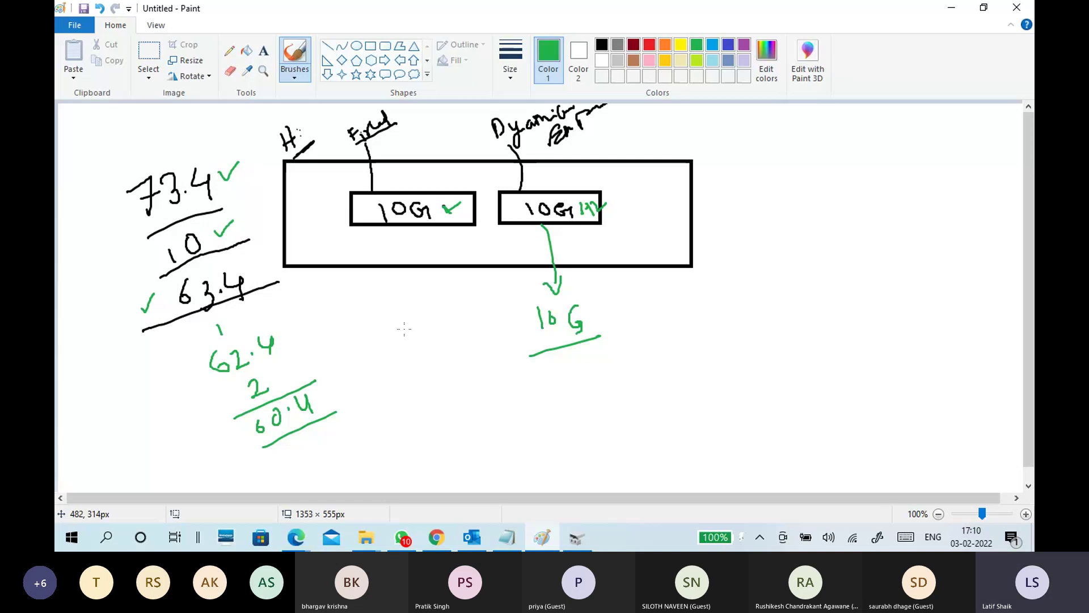
left_click_drag(309, 233, 333, 229)
key("ctrl+z")
Step: Minimize Paint, view the copied recordings in New Volume (I:), and return to This PC to recheck VM DRIVE (H:)'s free space
left_click(951, 9)
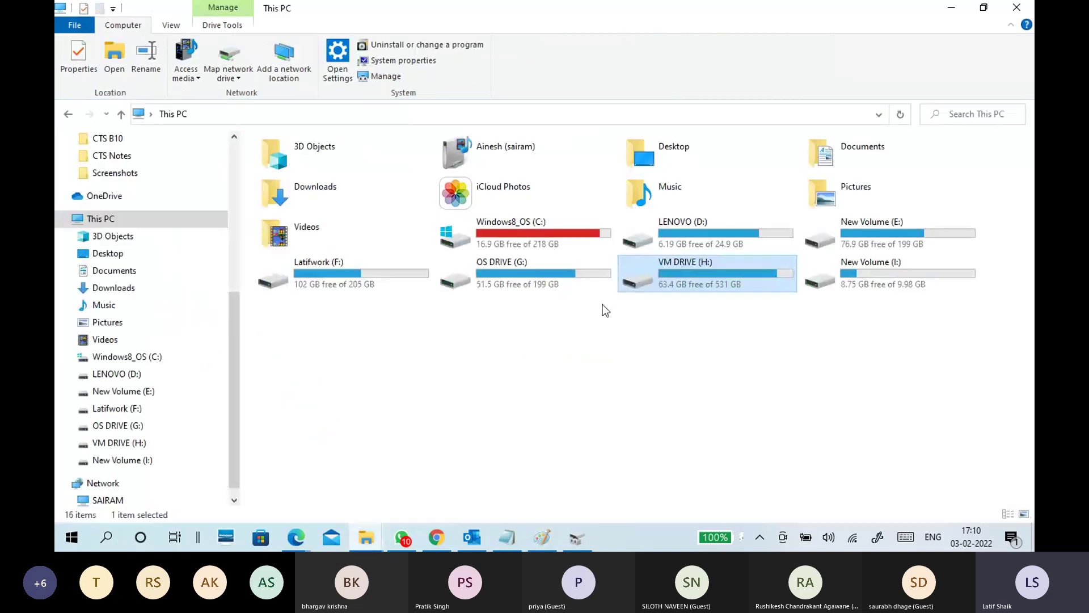
double_click(856, 286)
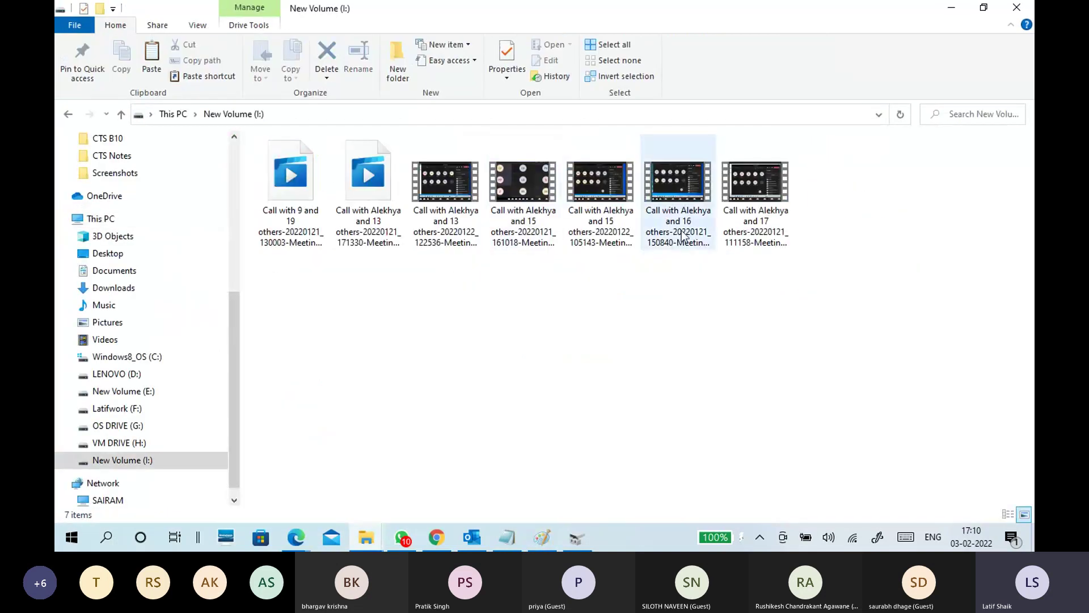
left_click(181, 116)
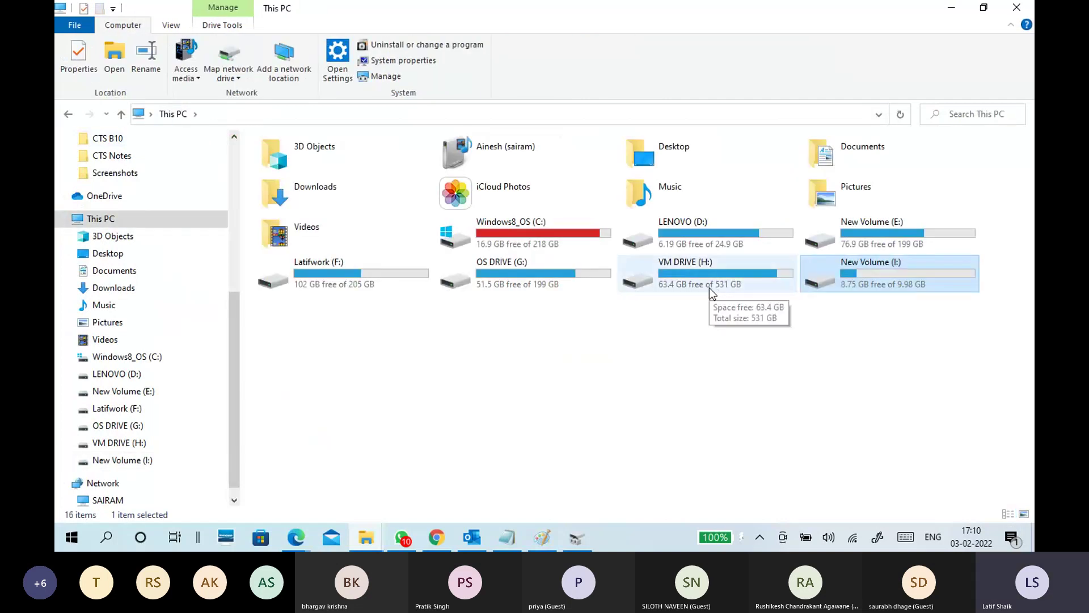
Step: Open VM DRIVE (H:), check the size of CTS11Fixeddisk10g.vhdx, and return to This PC
double_click(709, 287)
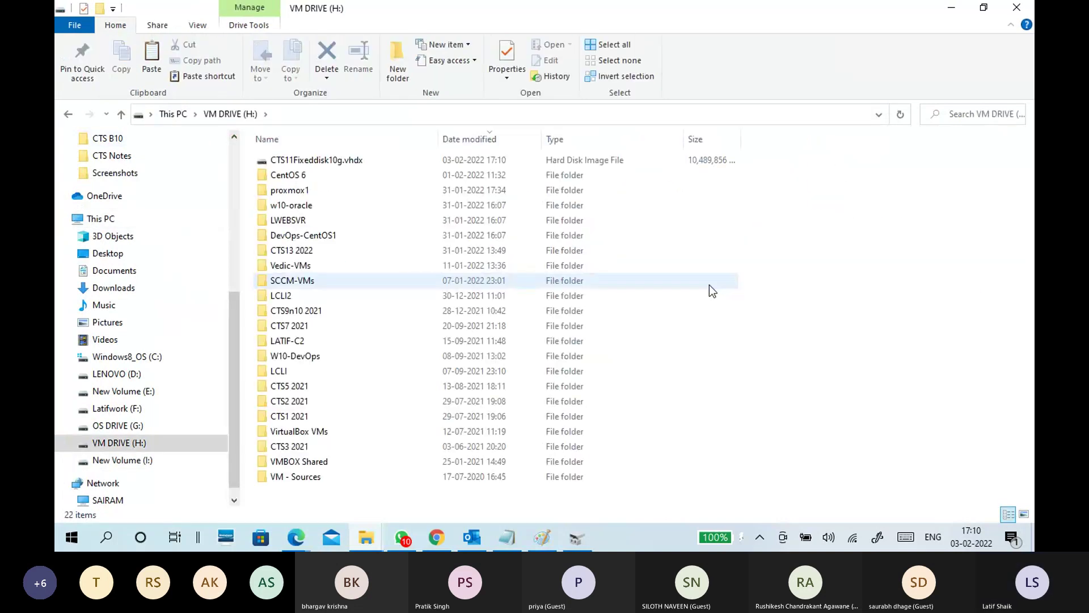
left_click(649, 164)
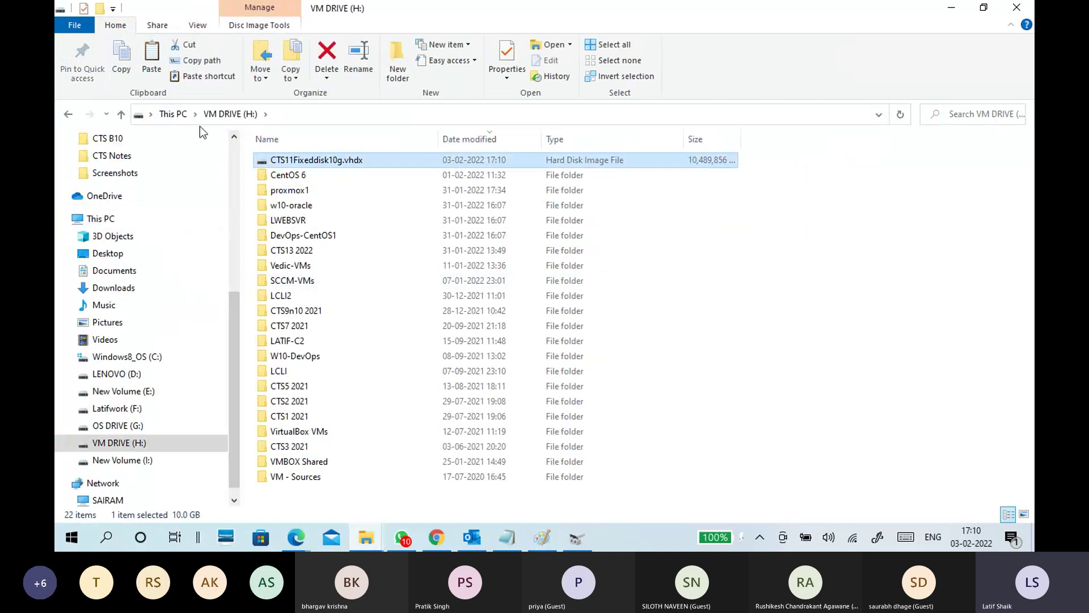
left_click(172, 113)
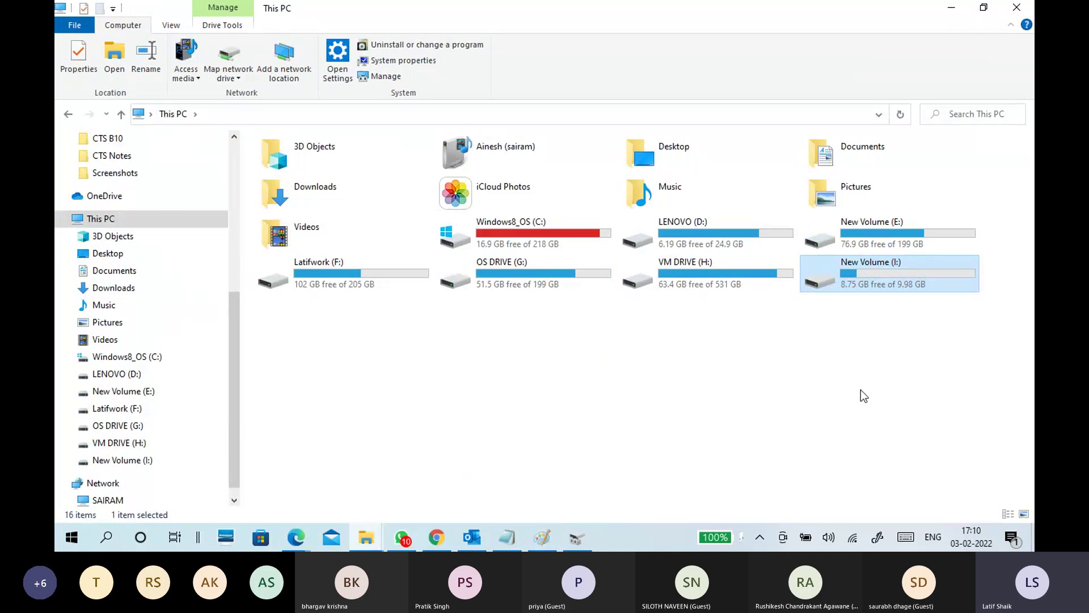
right_click(852, 281)
left_click(879, 281)
right_click(881, 275)
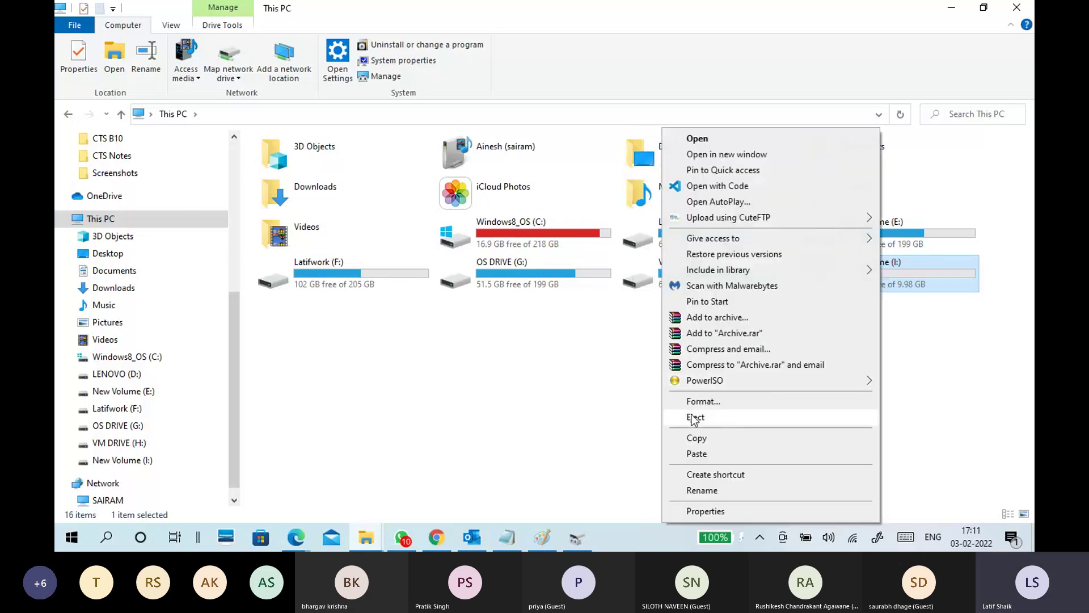
left_click(728, 418)
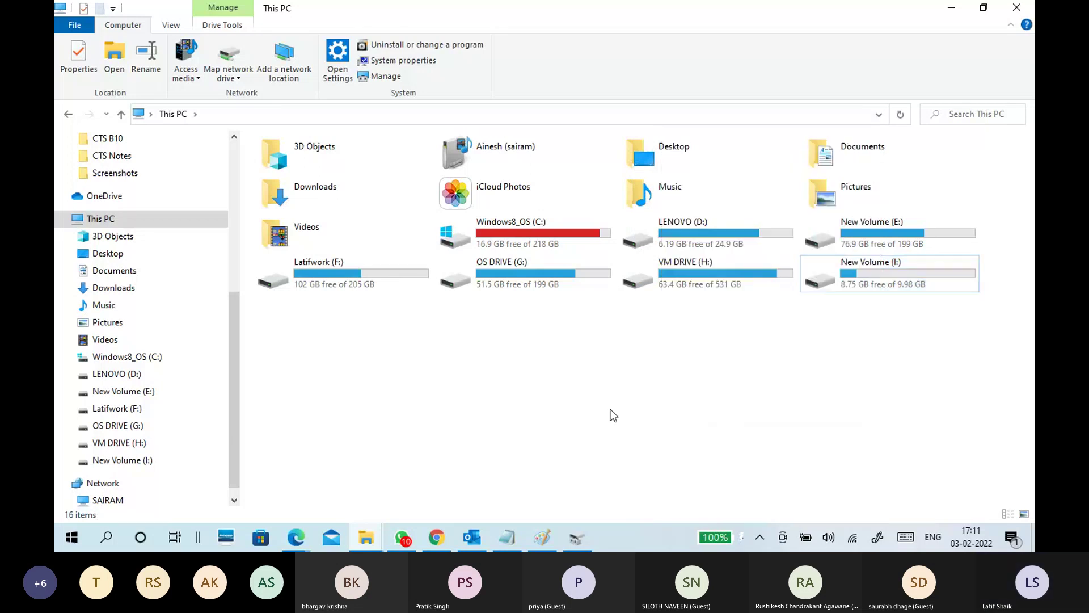
Step: Switch to Disk Management and detach the virtual hard disk Disk 2 that holds New Volume (I:)
left_click(577, 537)
right_click(102, 417)
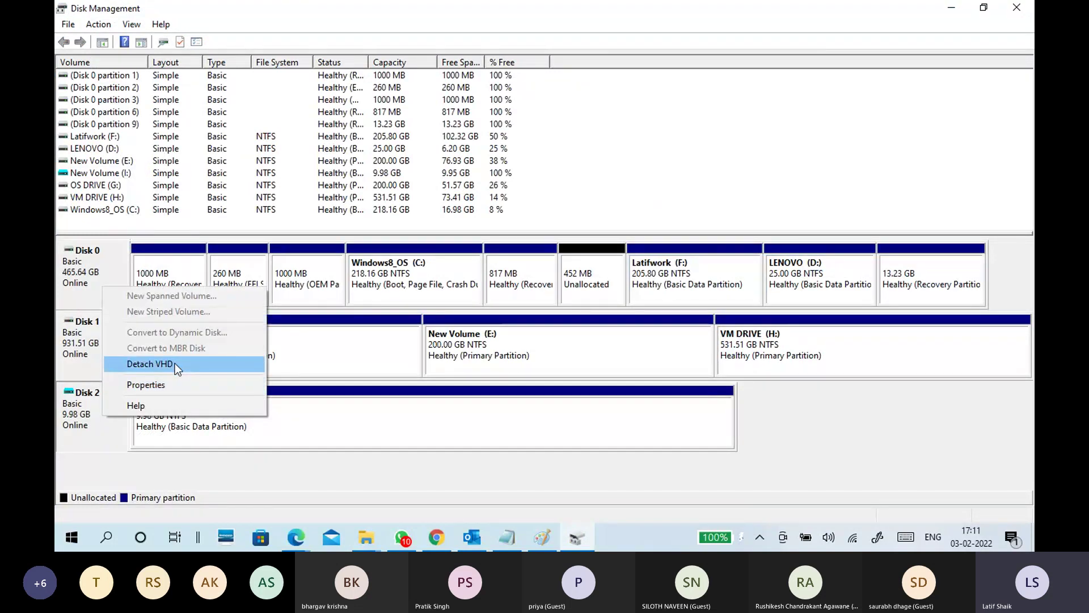
left_click(175, 363)
left_click(580, 295)
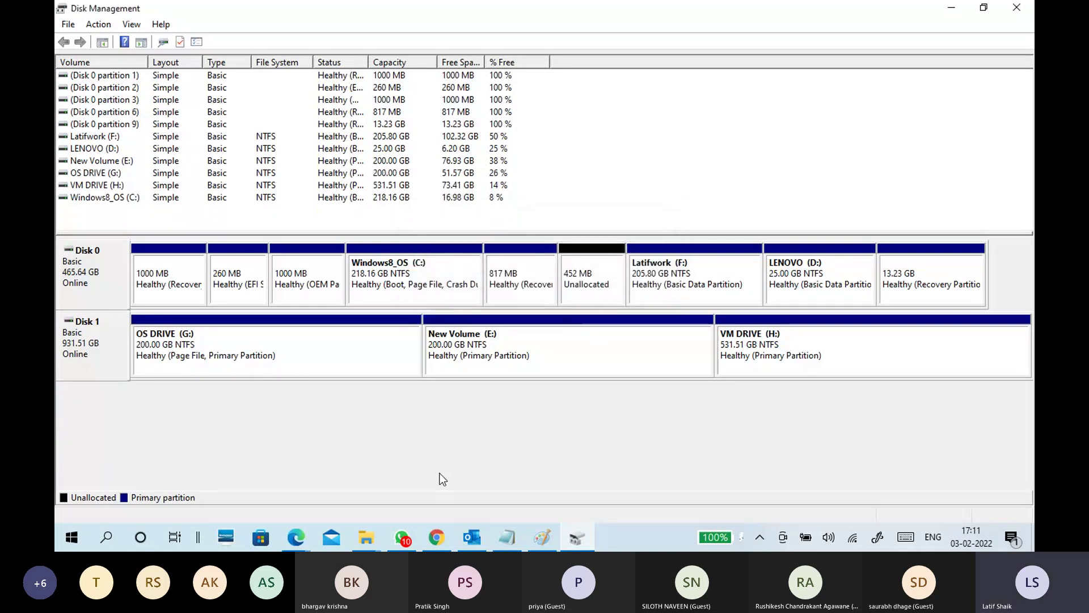
Step: Return to the This PC window, check CTS11Fixeddisk10g.vhdx on VM DRIVE (H:), and go back to the drive list
left_click(369, 538)
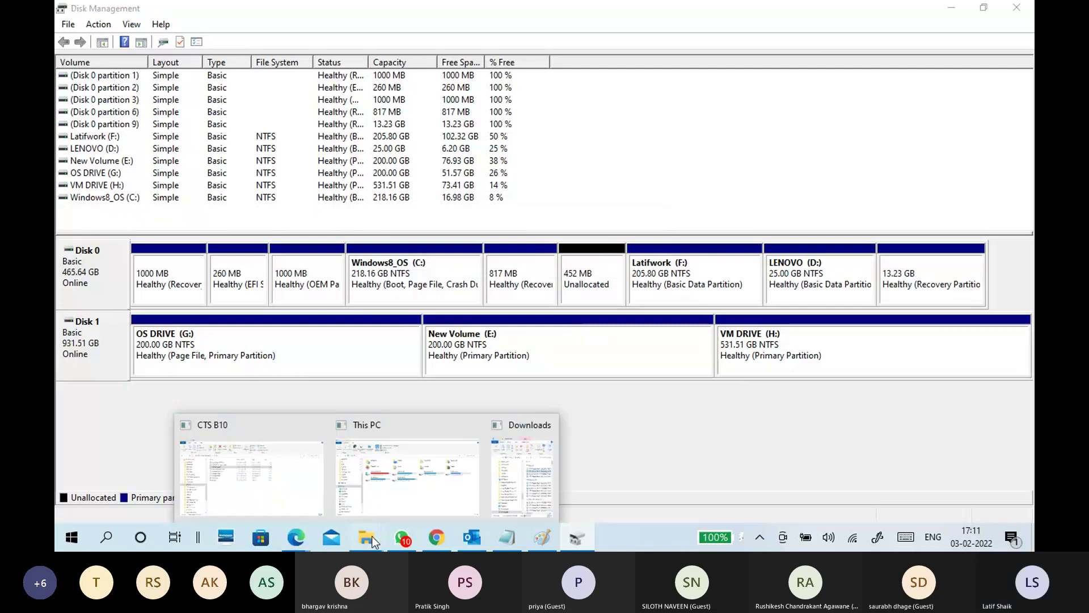
left_click(402, 497)
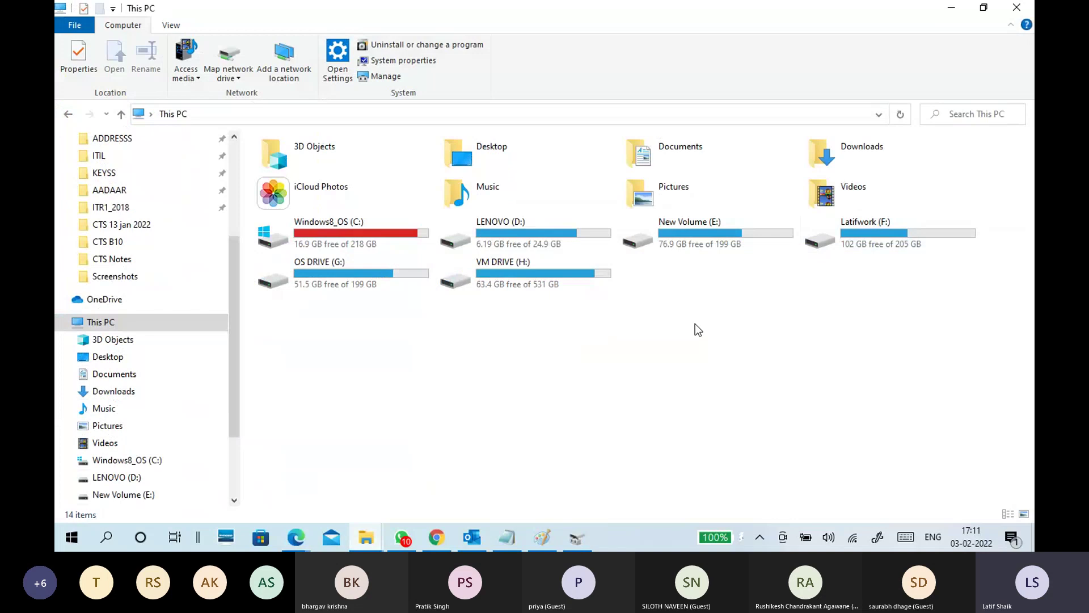
double_click(573, 272)
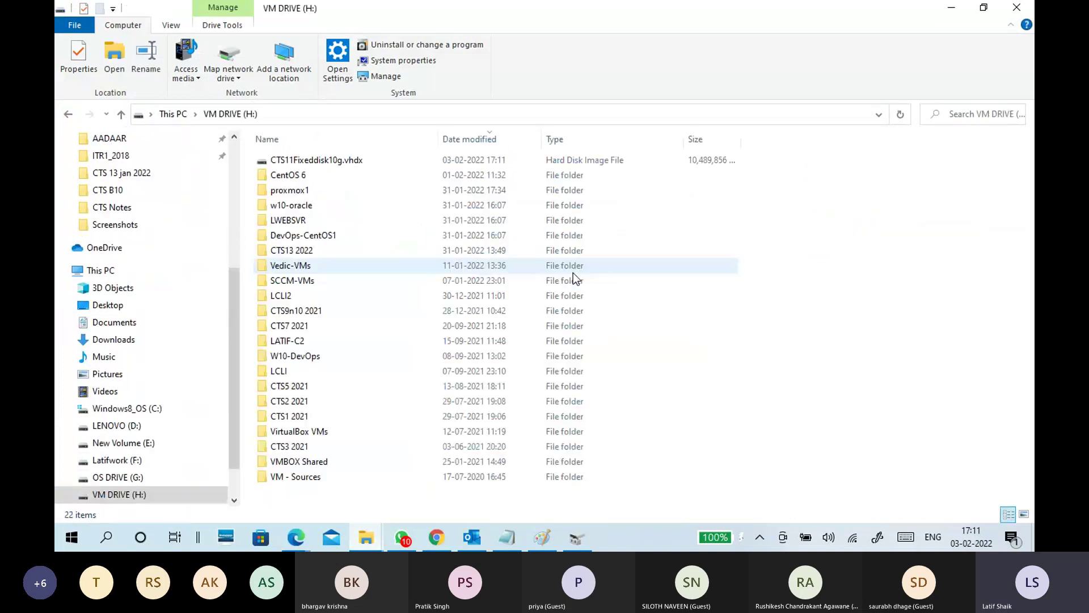
left_click(335, 162)
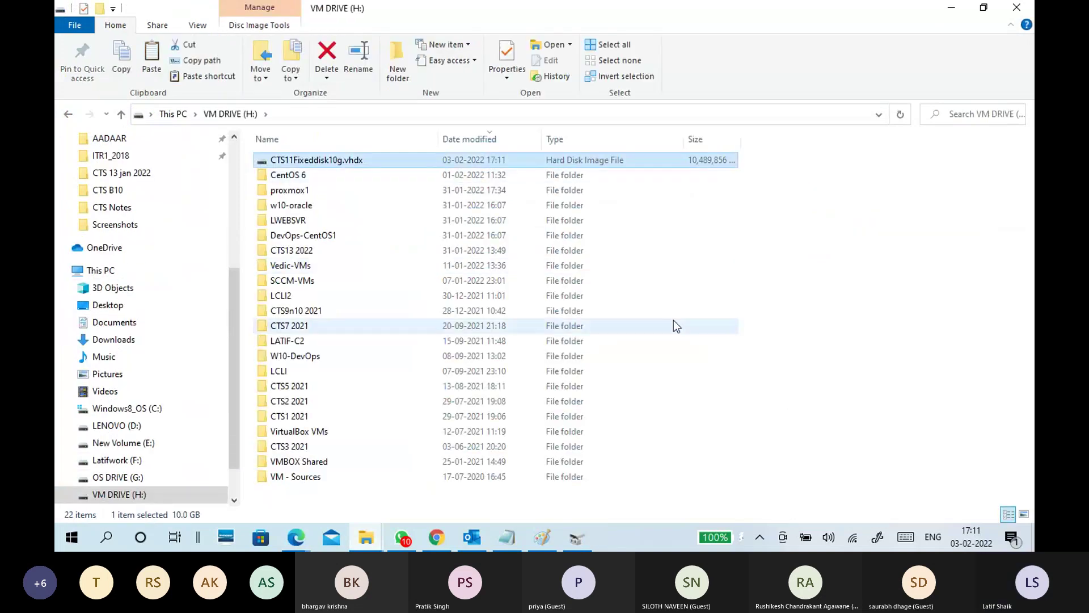
left_click(173, 114)
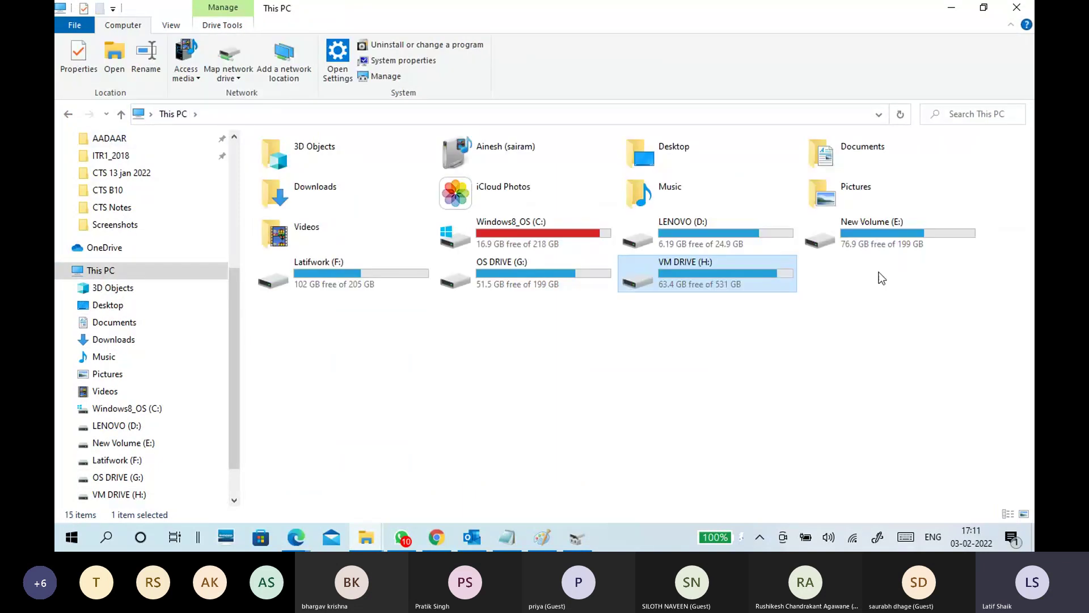
Step: Refresh This PC, recheck VM DRIVE (H:)'s free space, and select CTS11Fixeddisk10g.vhdx on that drive
left_click(921, 294)
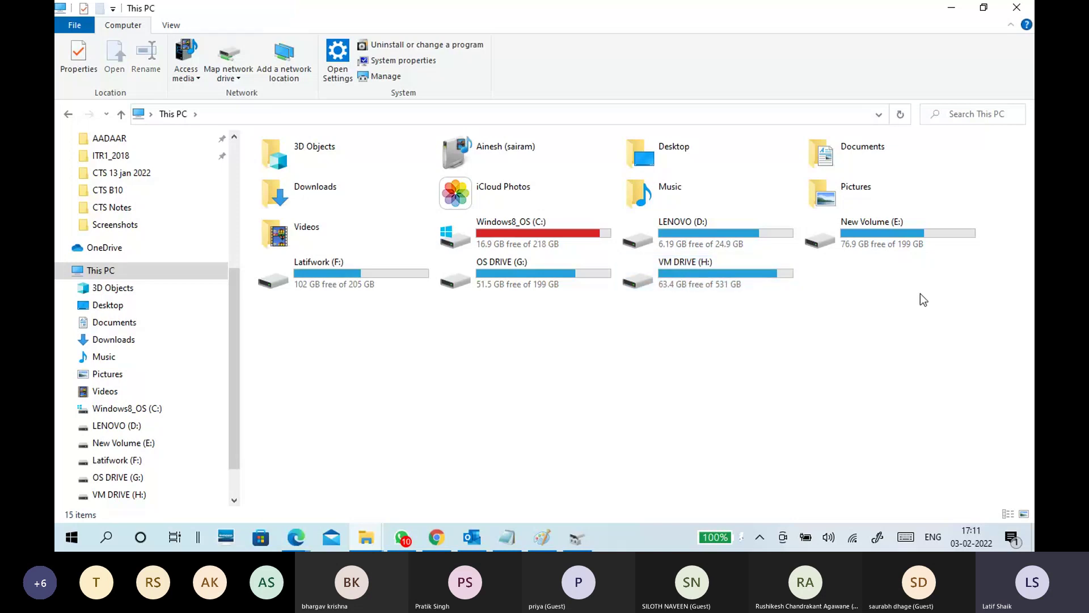
right_click(887, 312)
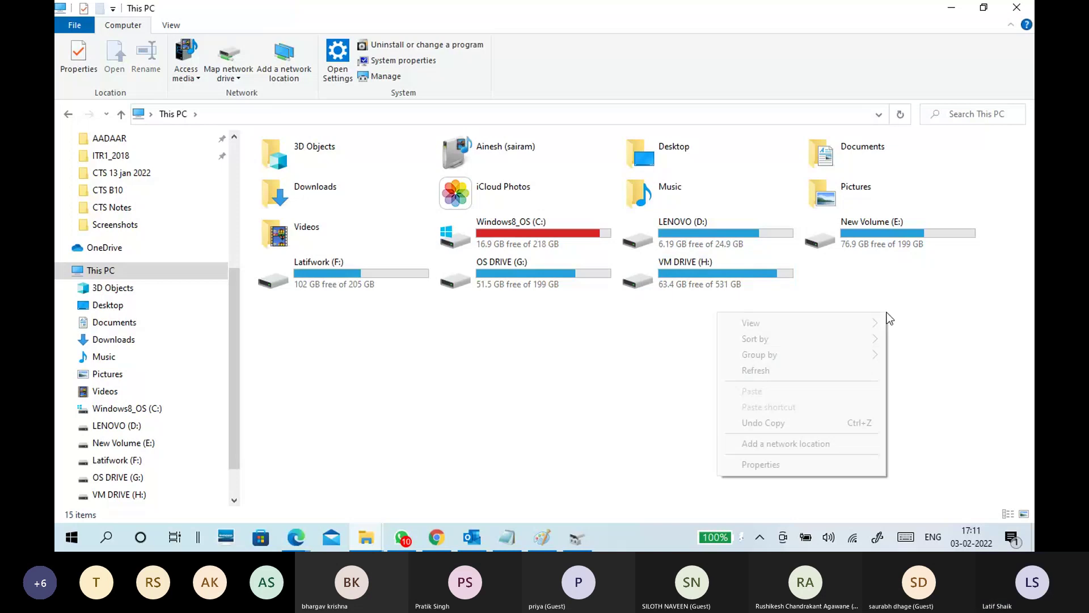
left_click(845, 368)
left_click(667, 288)
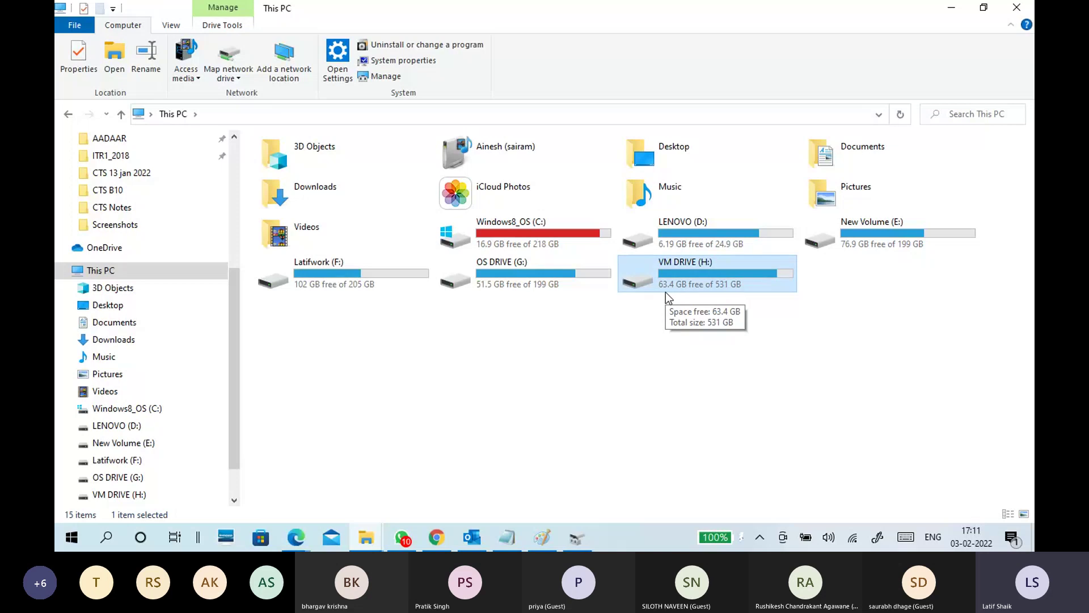
double_click(669, 292)
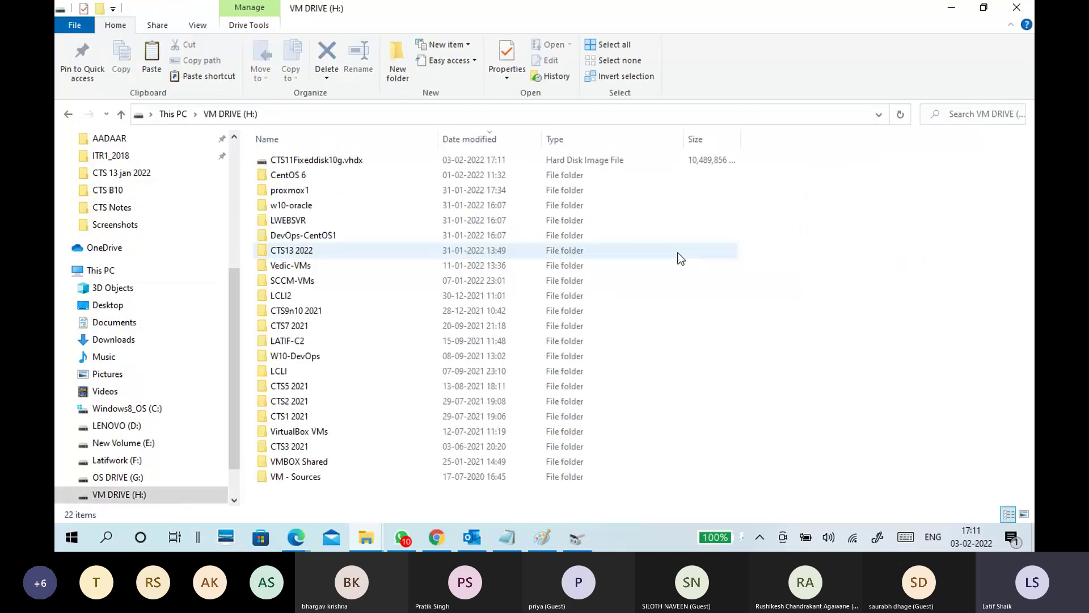
left_click(611, 155)
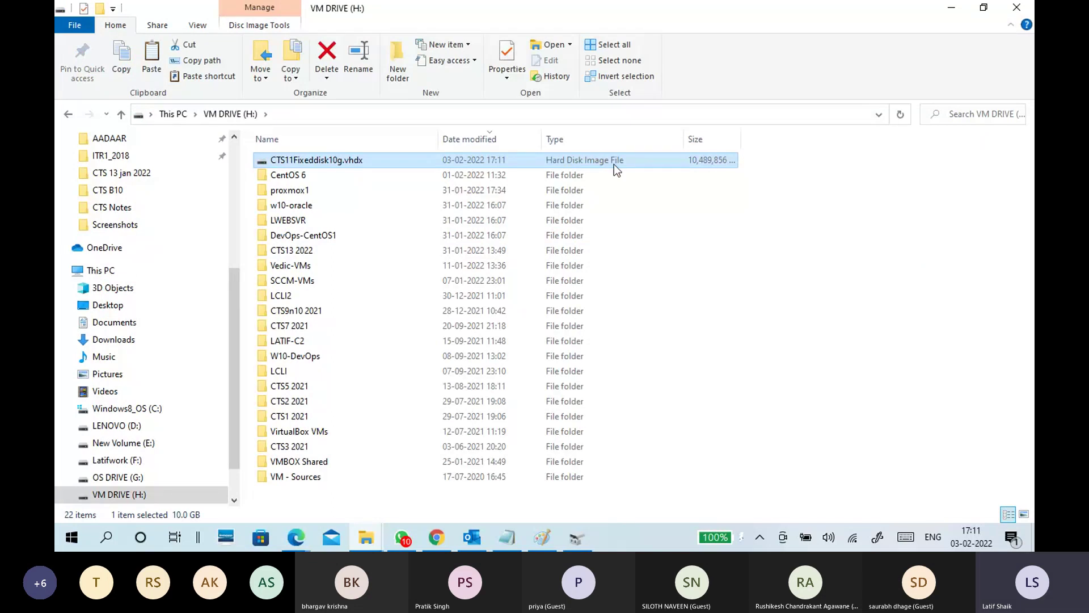
left_click(581, 547)
left_click(98, 26)
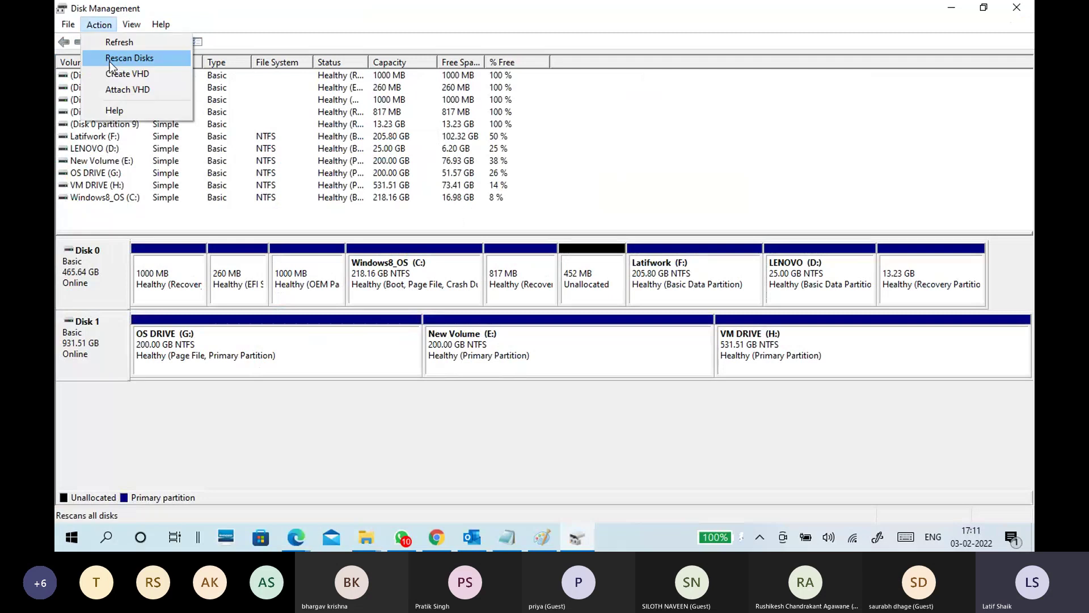
left_click(113, 91)
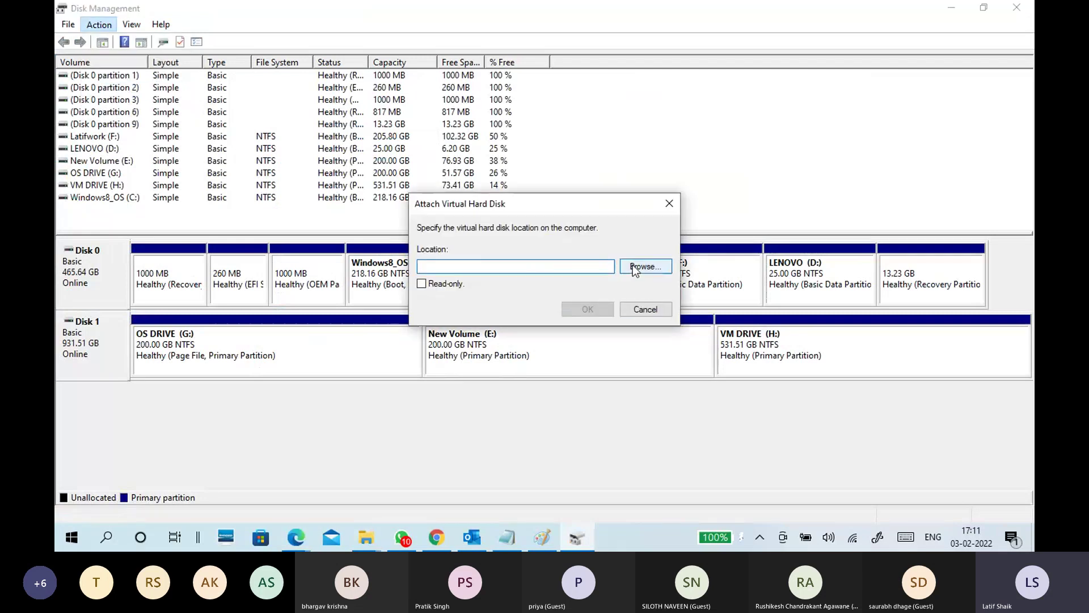
left_click(645, 309)
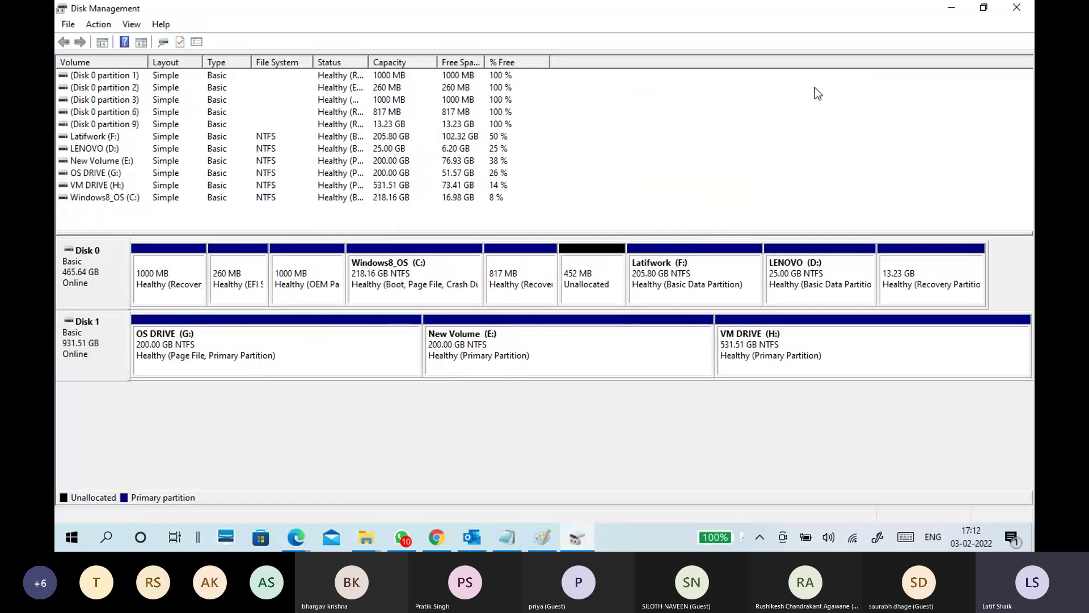
left_click(952, 9)
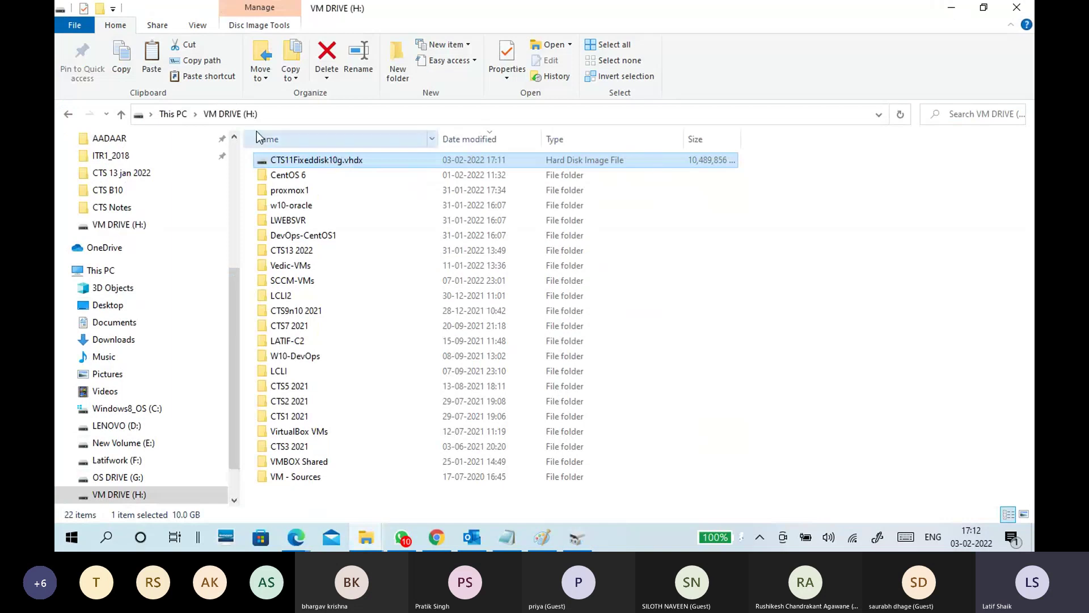
Step: Mount CTS11Fixeddisk10g.vhdx, view the recordings in New Volume (I:), and return to This PC
left_click(191, 117)
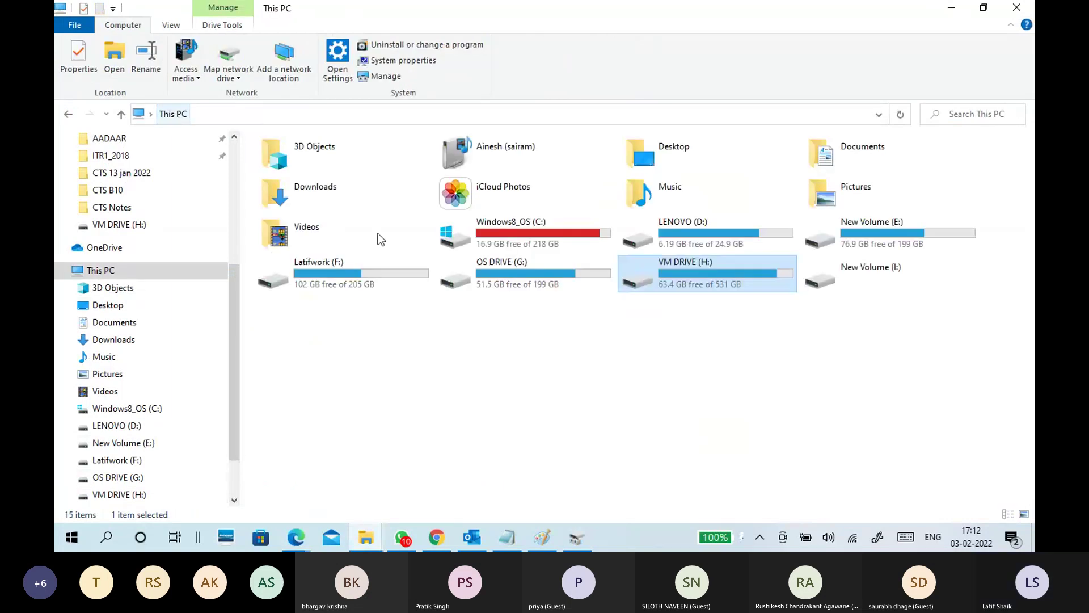
left_click(187, 115)
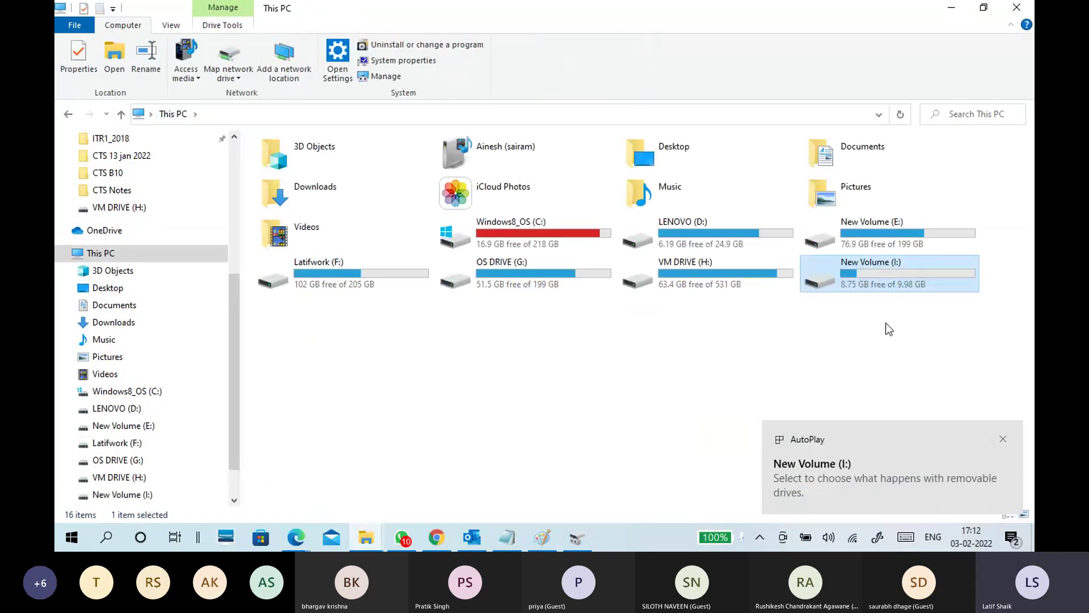
double_click(883, 286)
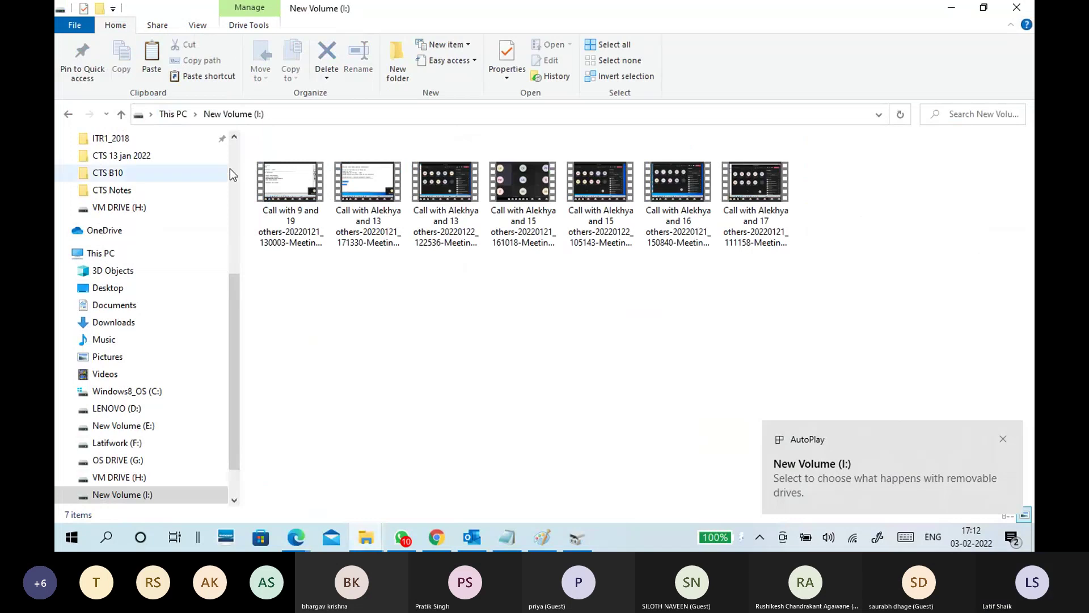
left_click(169, 115)
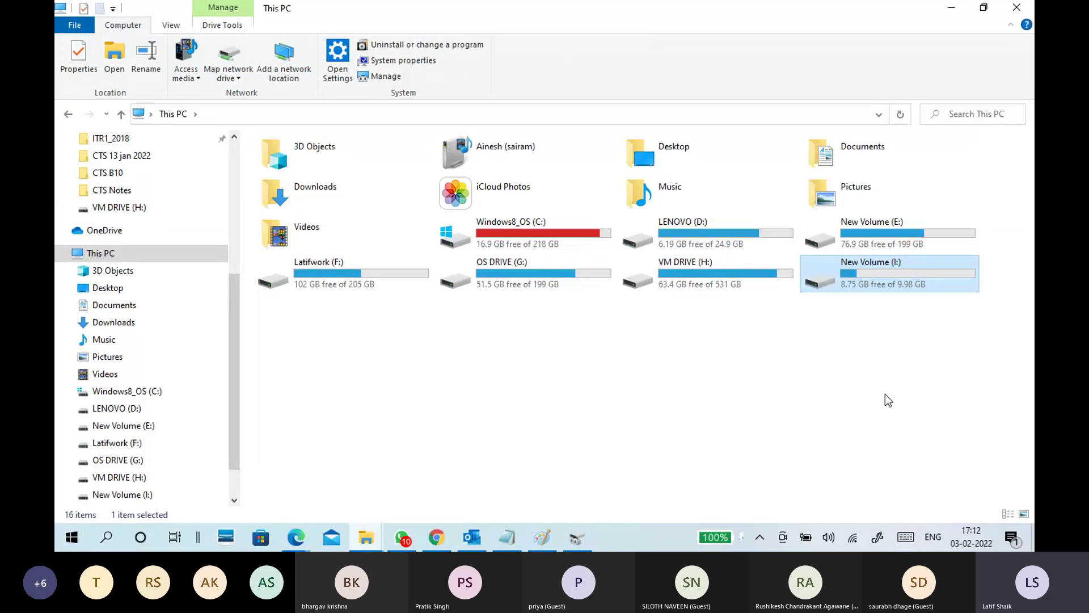
Step: Minimize File Explorer, review the Paint sketch, and select New Volume (I:) on Disk 2 in Disk Management
left_click(952, 7)
left_click(536, 538)
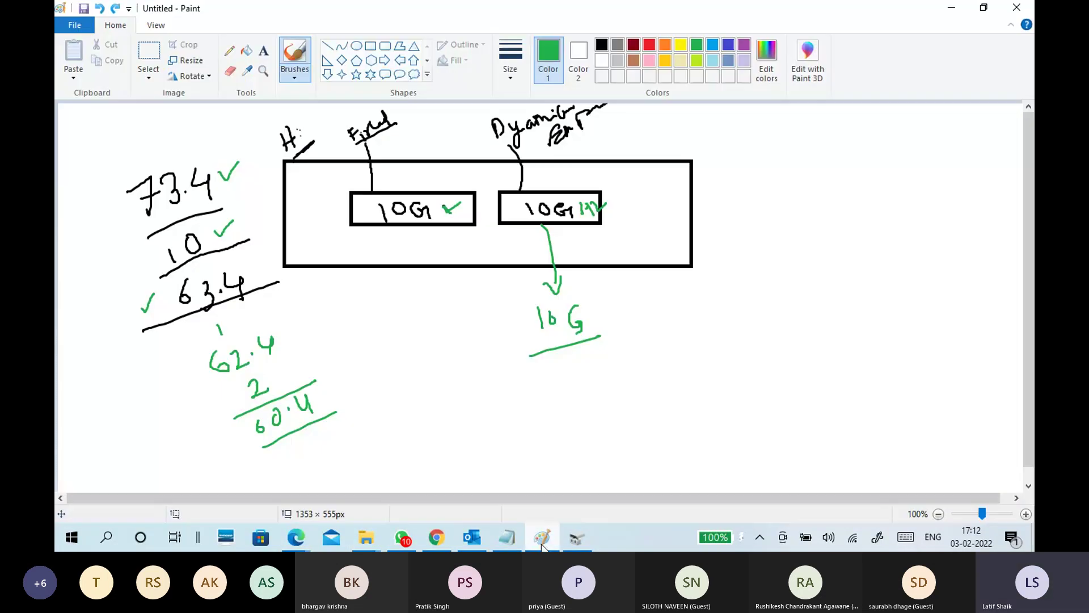
left_click(575, 538)
left_click(107, 416)
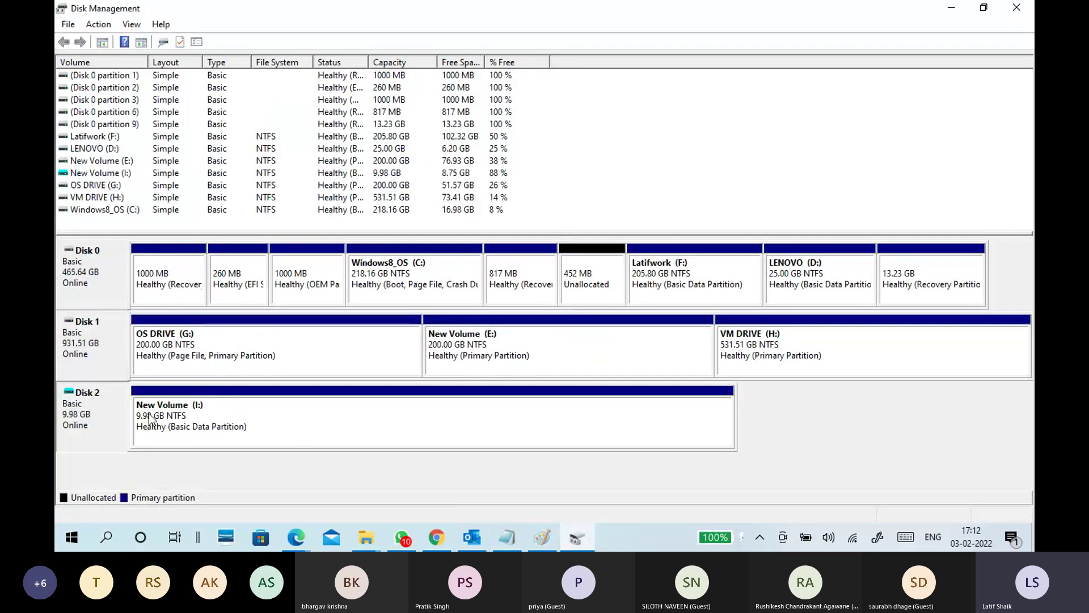
left_click(150, 418)
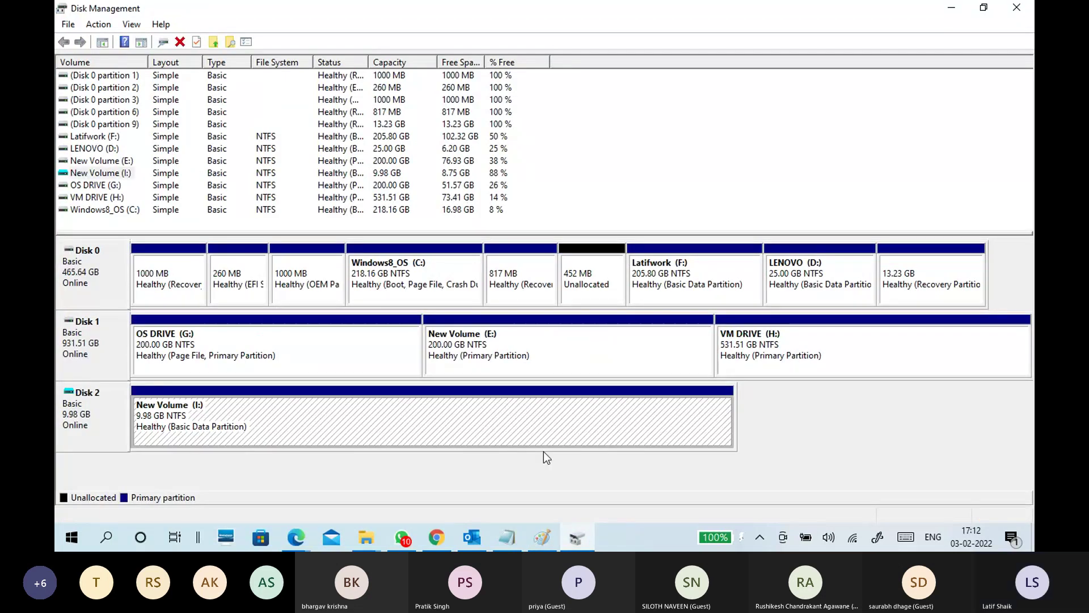
Step: Start creating another virtual hard disk, using the VHDX format and a size of 10 GB
left_click(99, 24)
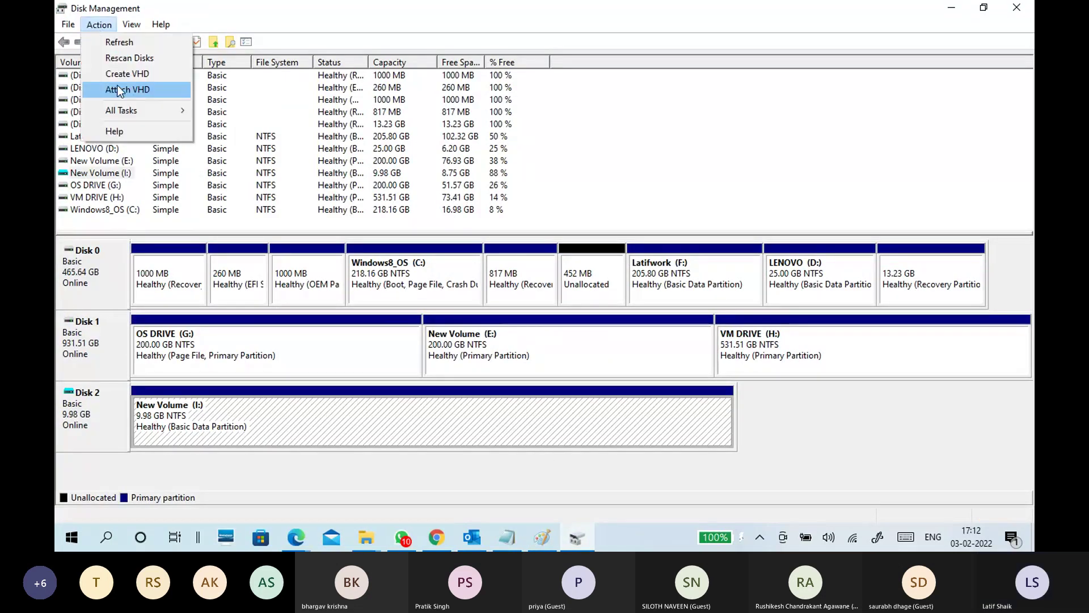
left_click(125, 74)
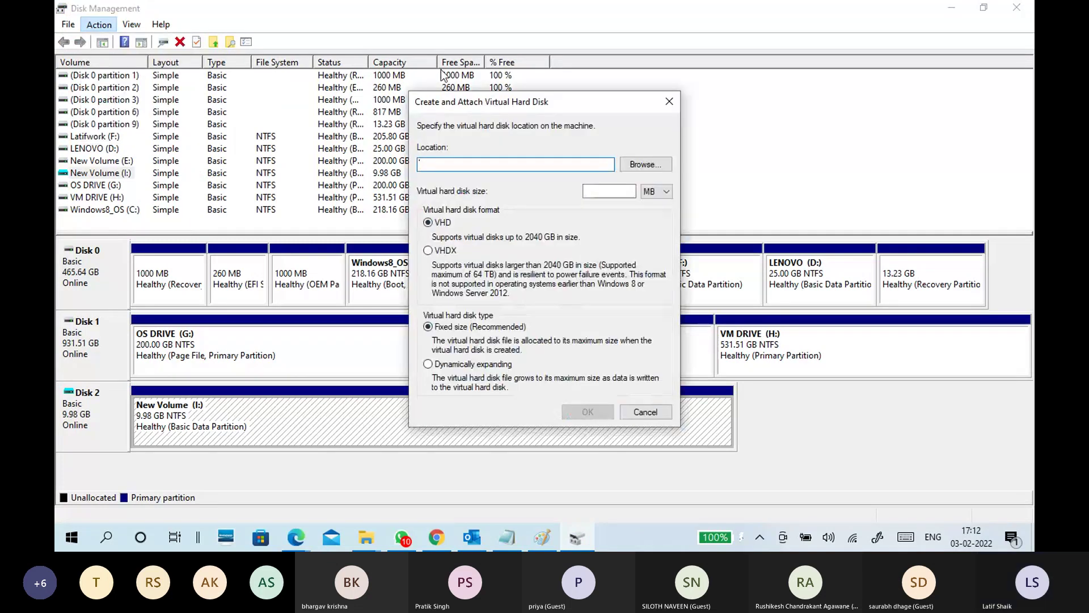
left_click_drag(468, 102, 391, 61)
left_click(368, 210)
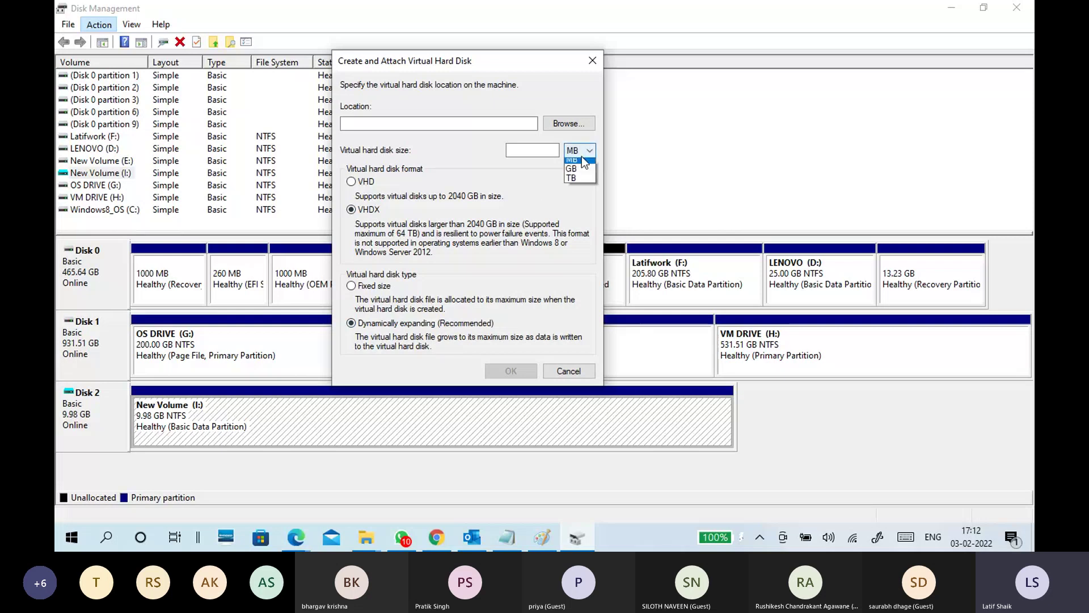
left_click(574, 169)
left_click(539, 153)
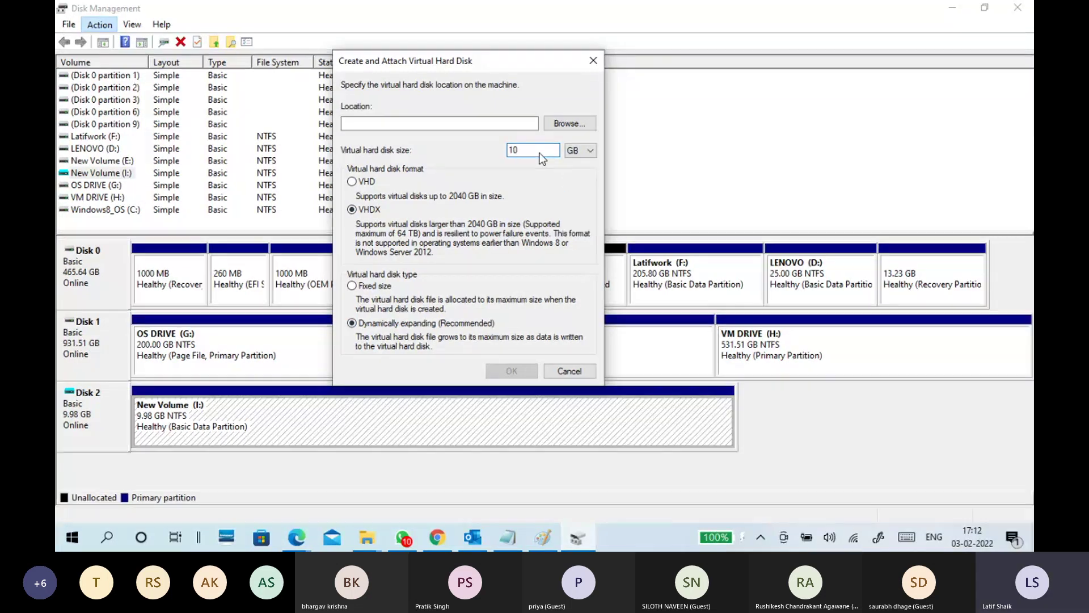
left_click_drag(534, 152, 499, 150)
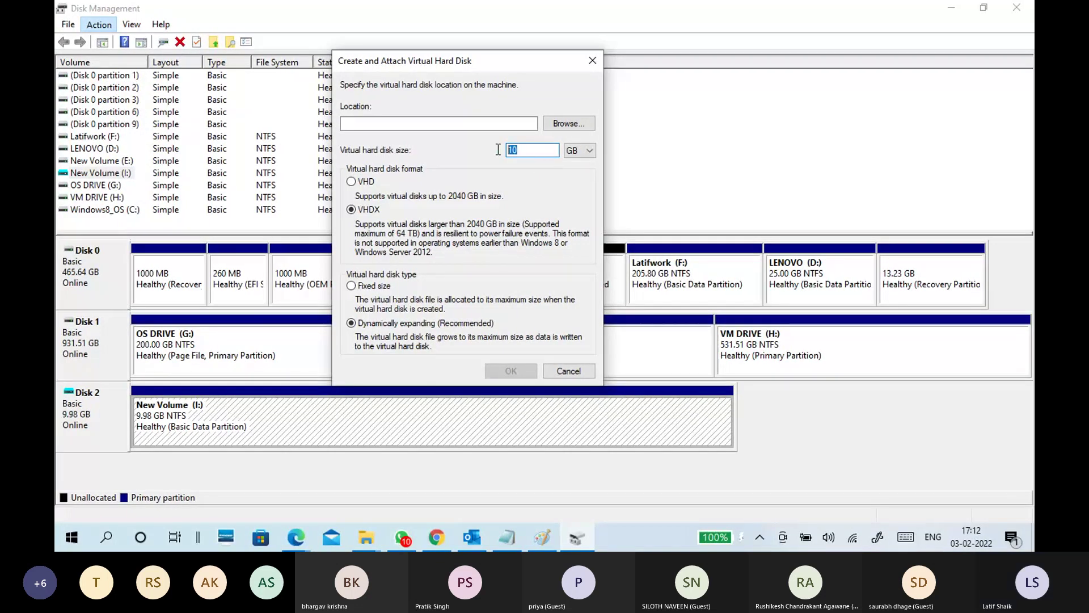
Step: Keep the VHDX format and choose the dynamically expanding type for the new virtual hard disk
left_click(370, 212)
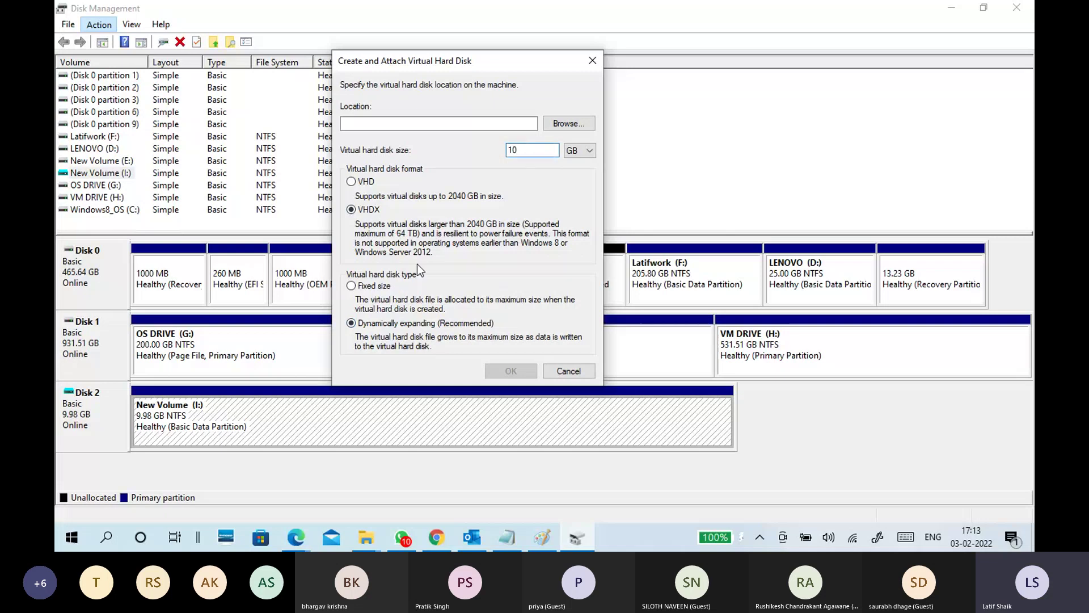
left_click(391, 283)
left_click(421, 325)
Step: Set the new disk's location to a file named cts11Dynamicallyexpanding10g.vhdx on VM DRIVE (H:)
left_click(554, 124)
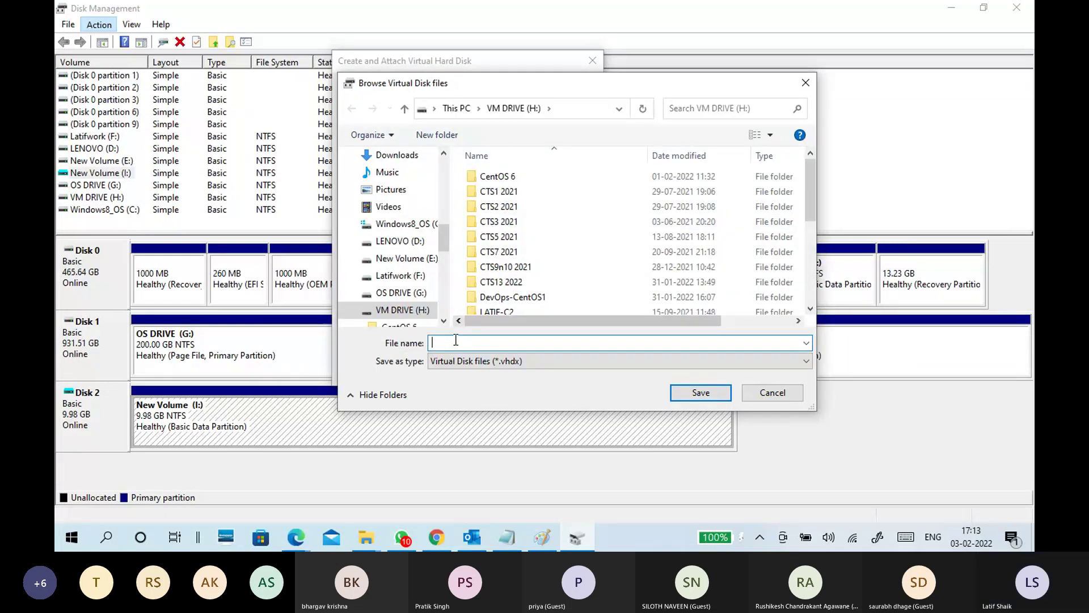
left_click(513, 109)
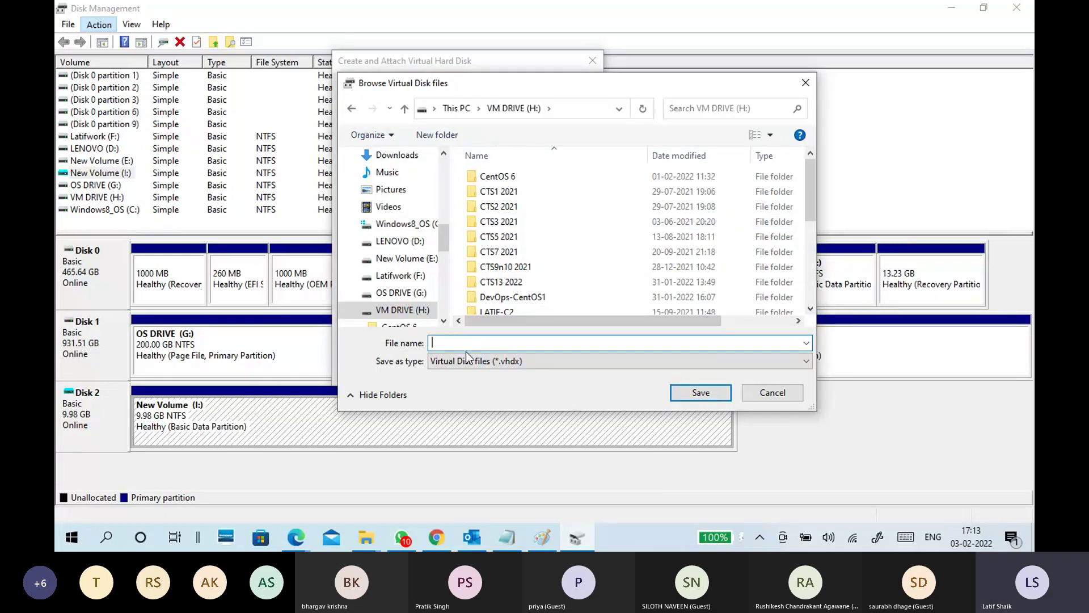
type("cts")
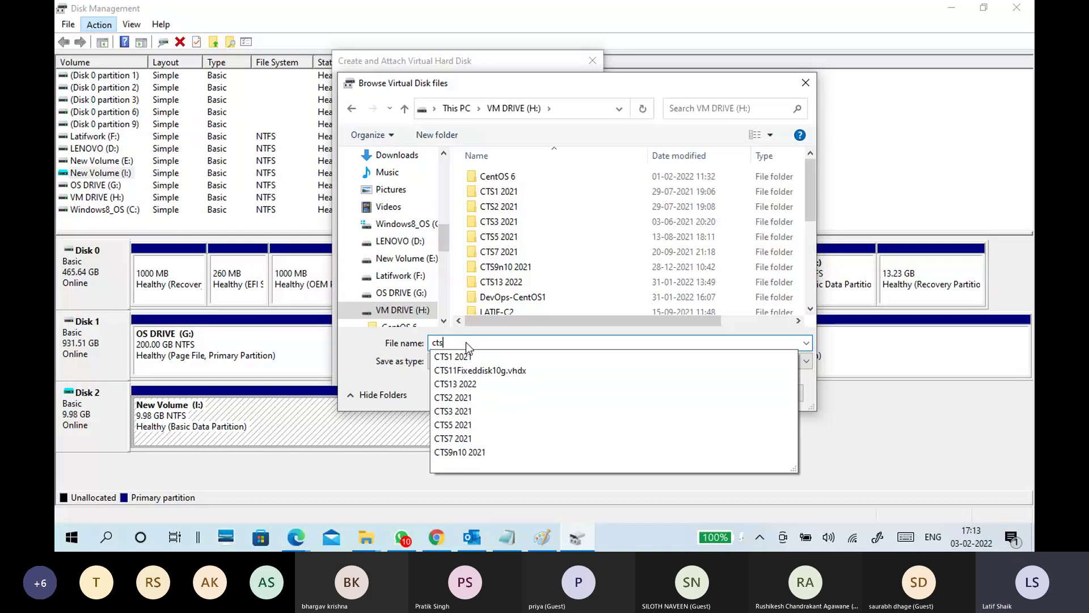
type("11")
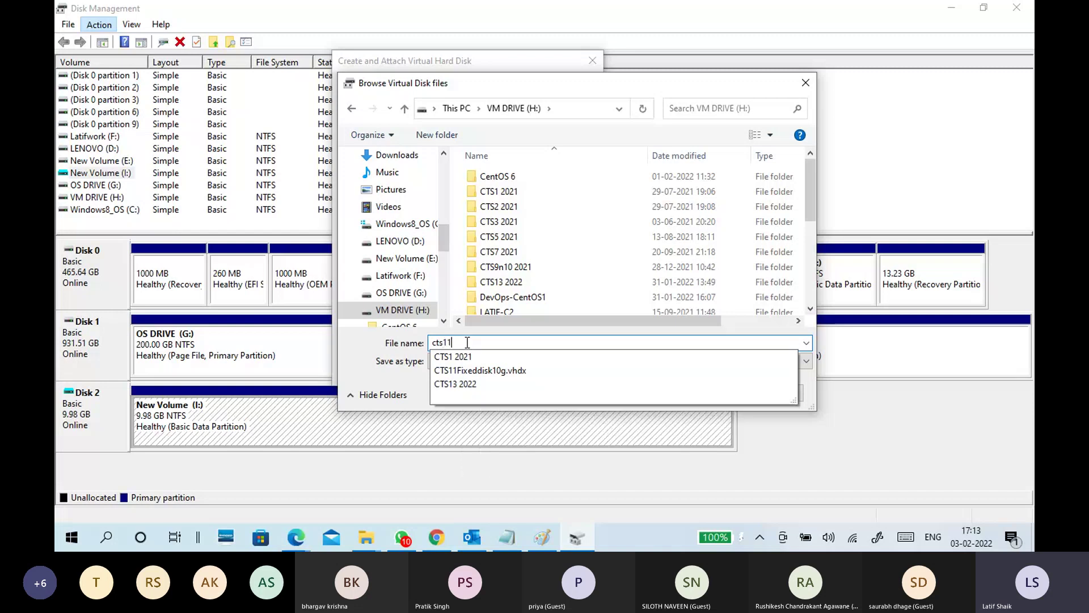
type("Dy")
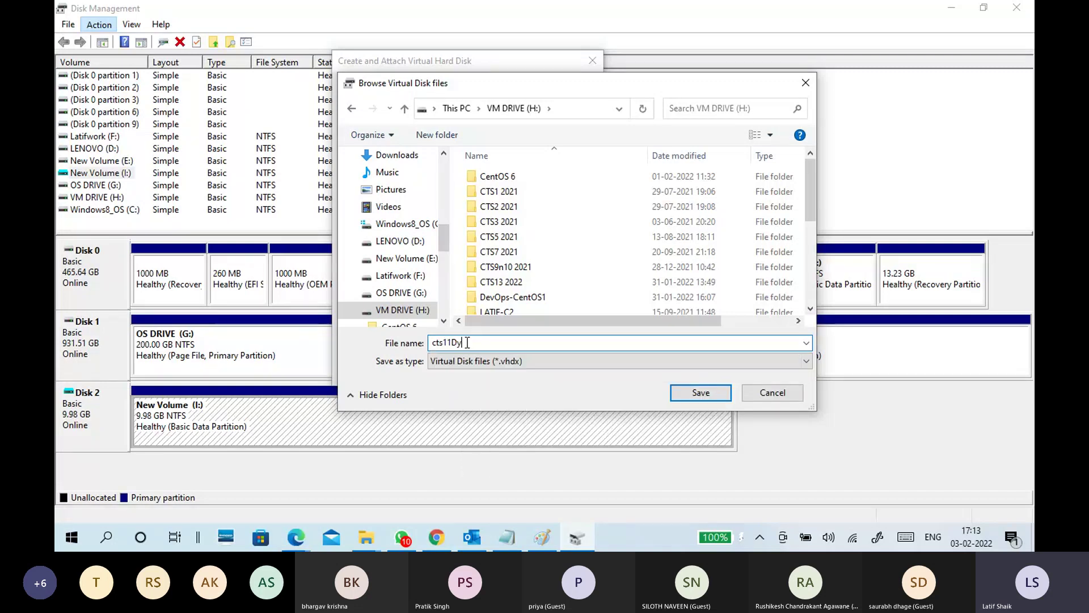
type("namic")
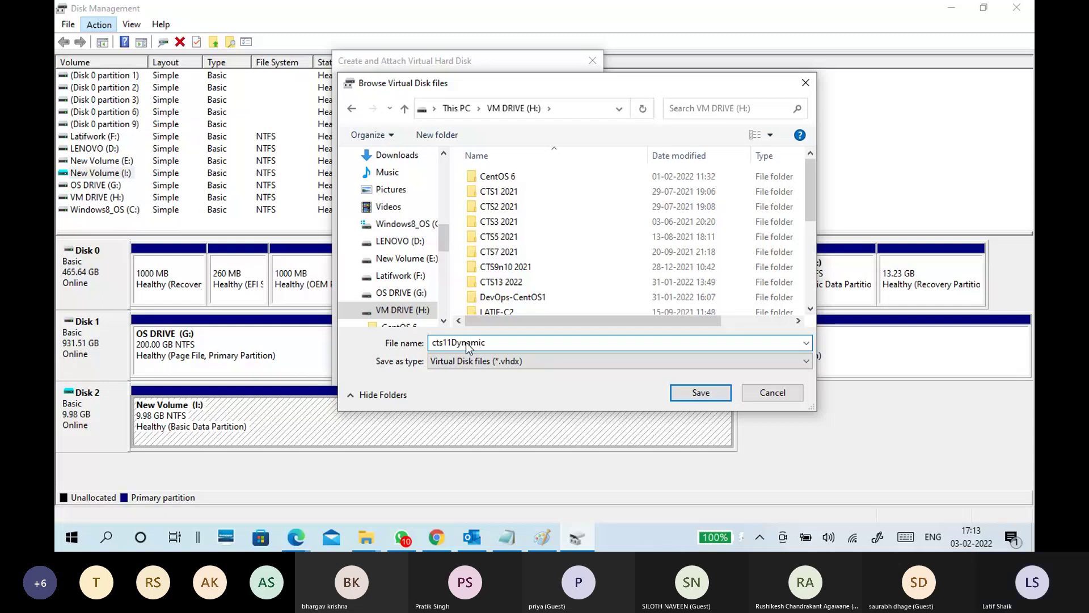
type("ally e")
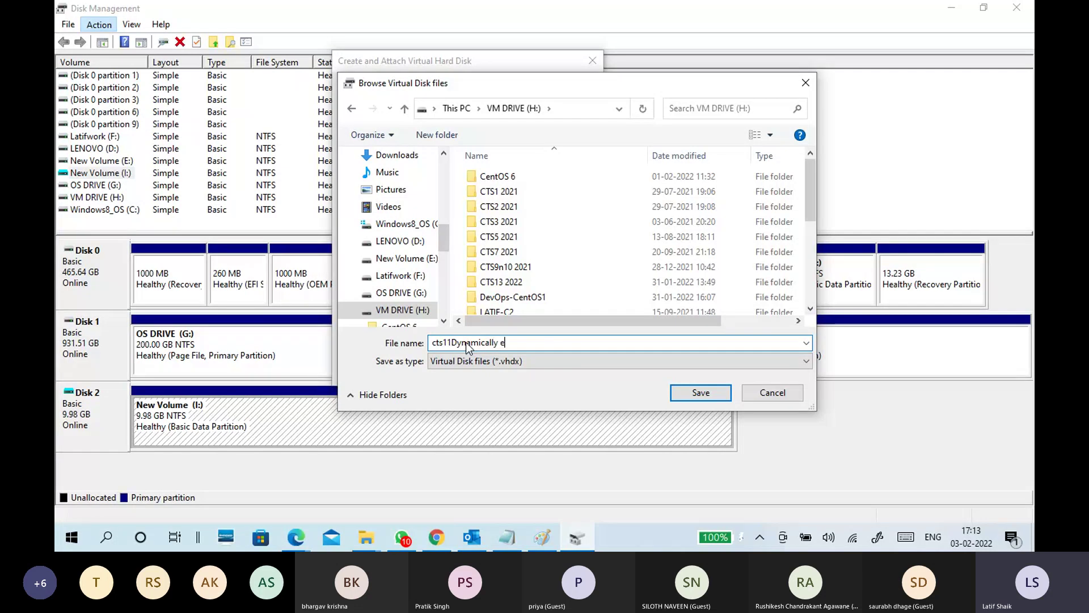
key("BackSpace")
key("BackSpace")
type("expanding10G")
key("BackSpace")
type("g")
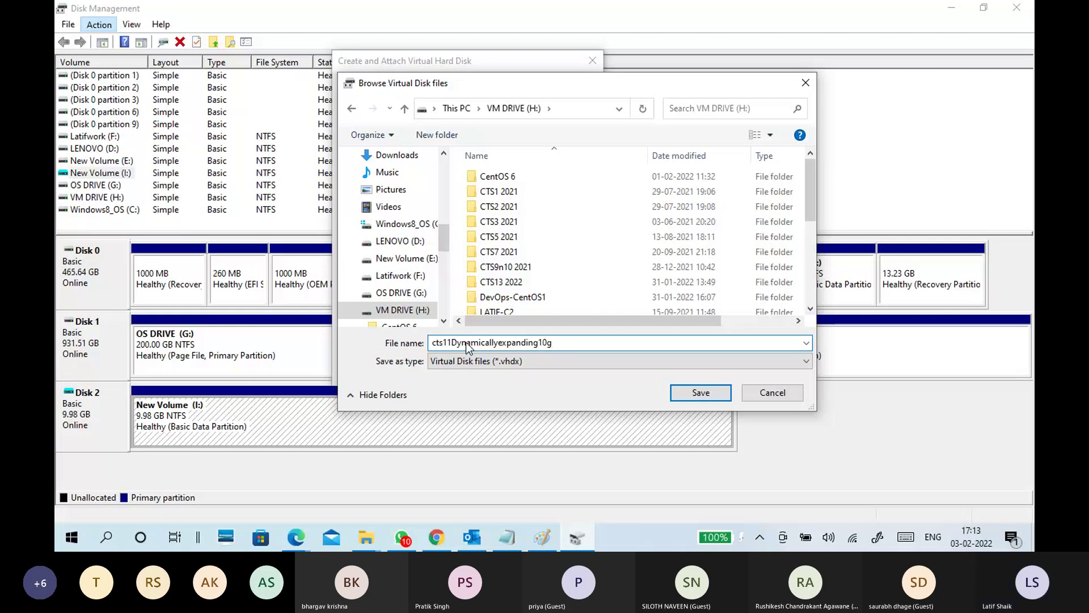
left_click(687, 397)
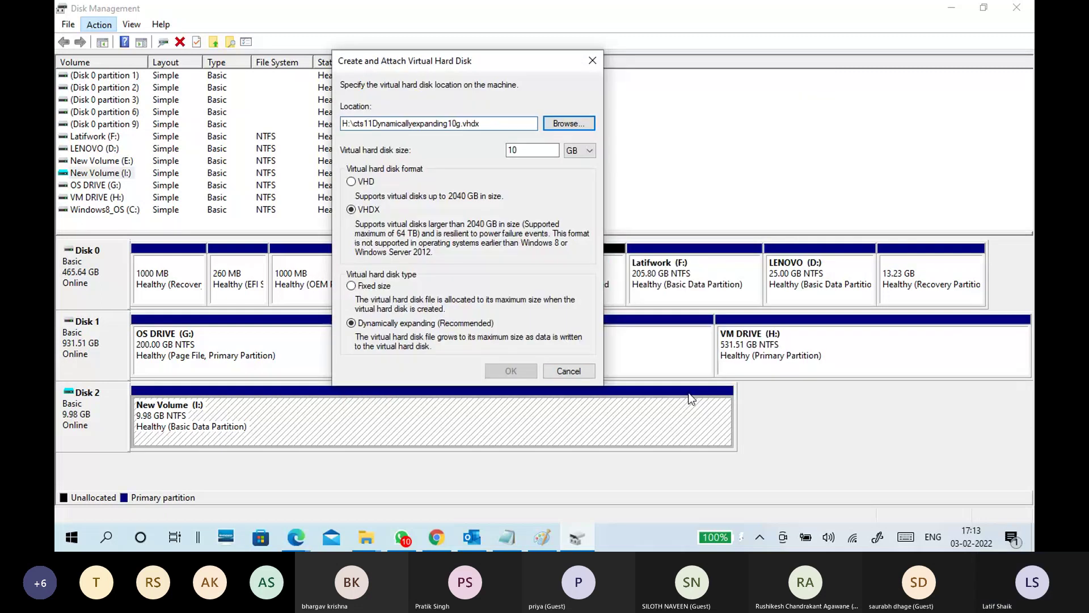
Step: Create and attach the 10 GB dynamically expanding disk, and select the unallocated space on Disk 3
left_click_drag(493, 124, 321, 131)
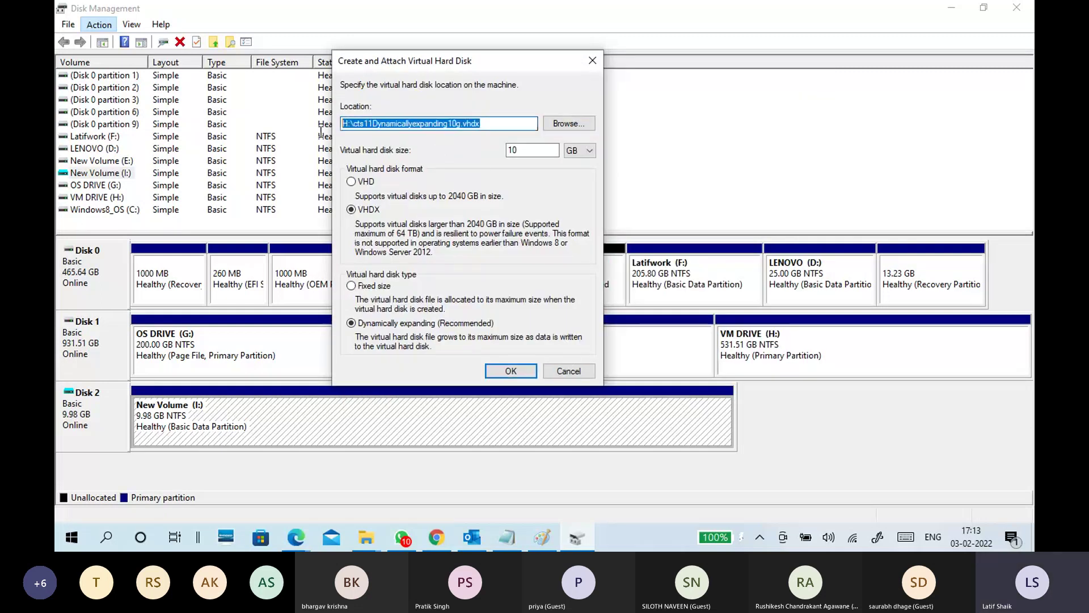
left_click(523, 151)
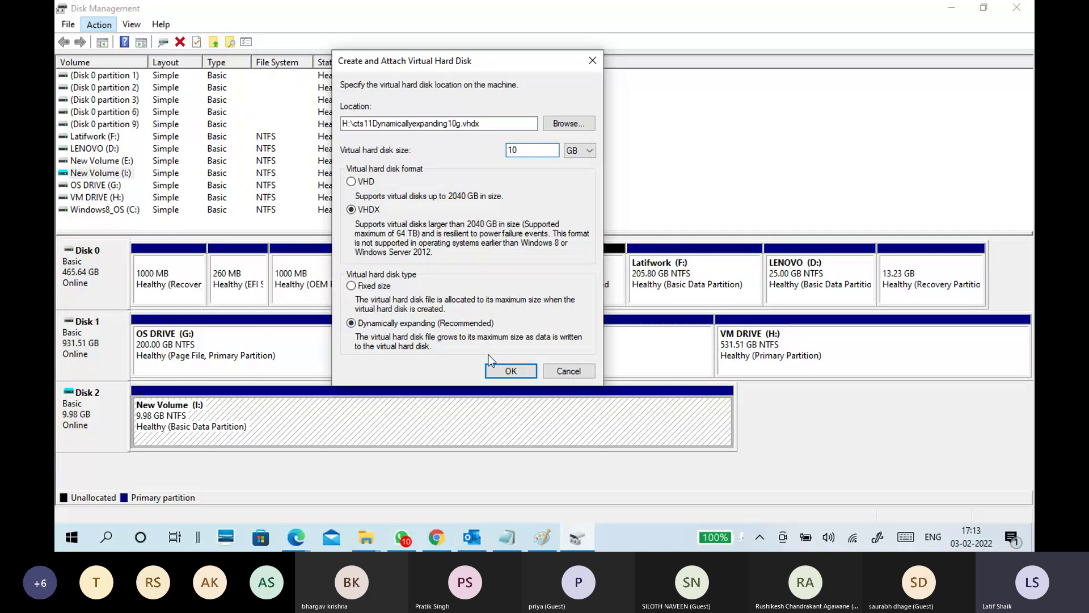
left_click(507, 371)
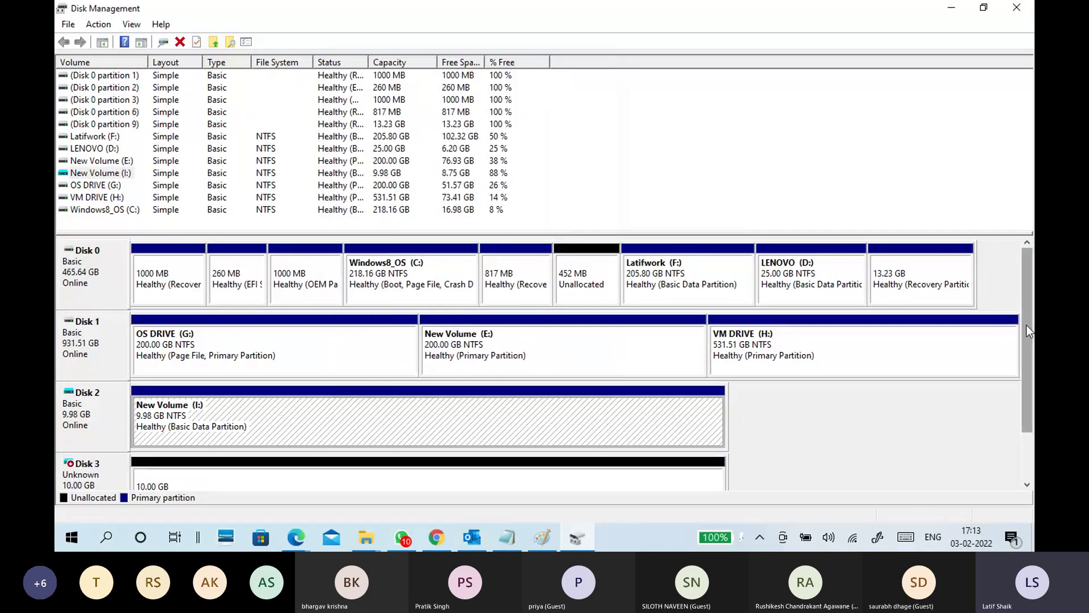
scroll(1028, 329, "down", 3)
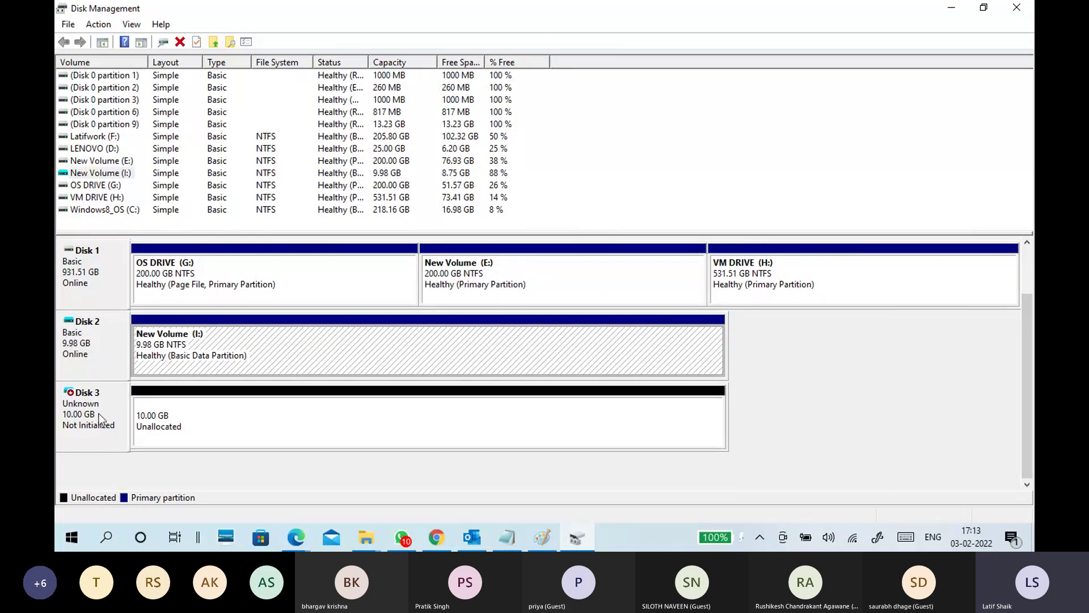
left_click(200, 424)
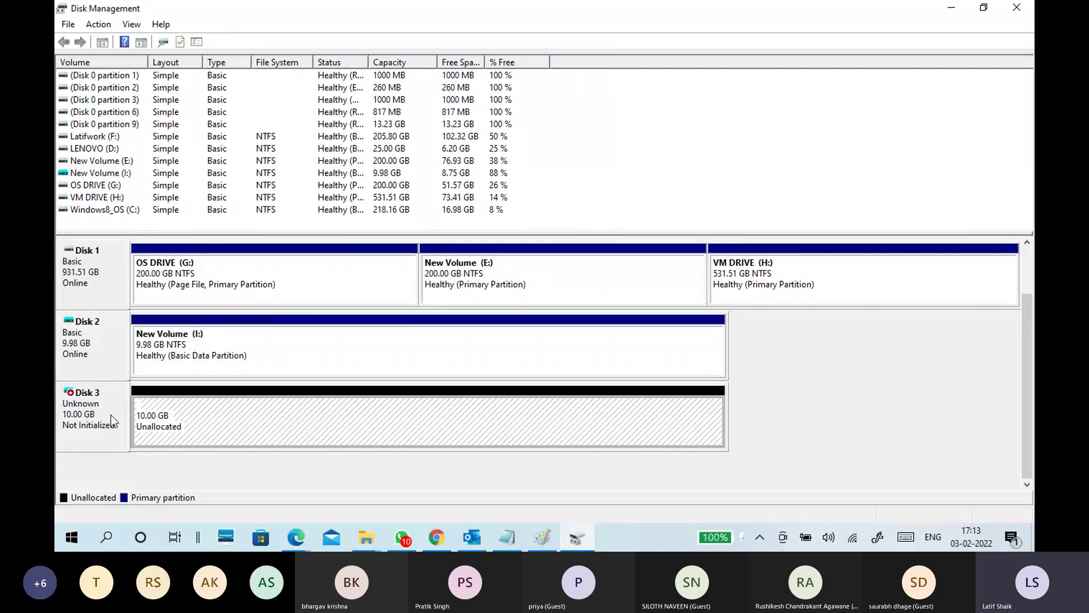
Step: Switch to File Explorer, refresh This PC, and check the free space of VM DRIVE (H:)
mouse_move(366, 538)
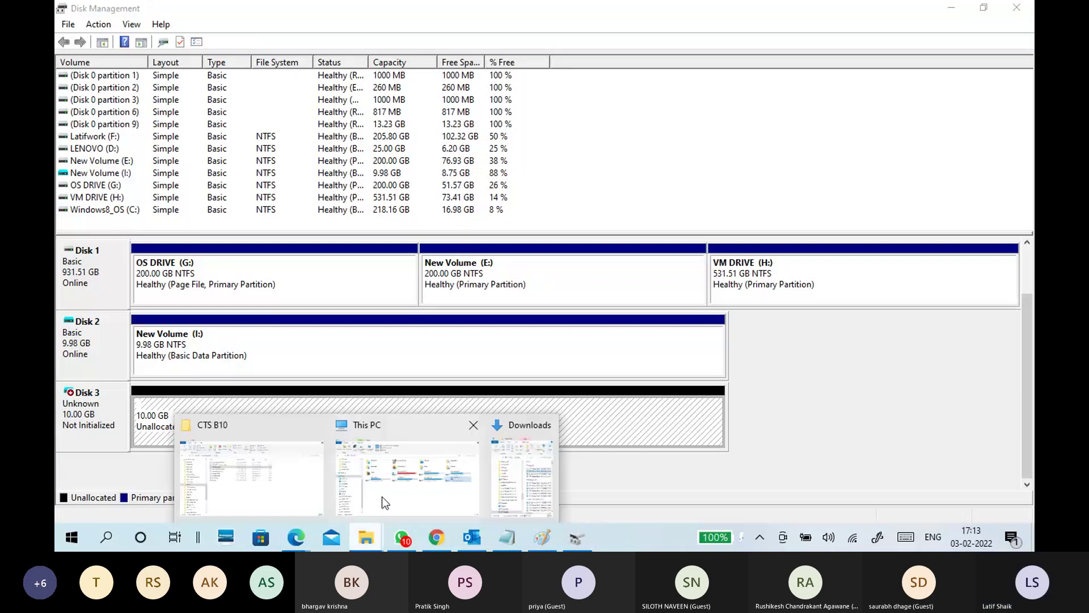
left_click(385, 499)
right_click(567, 383)
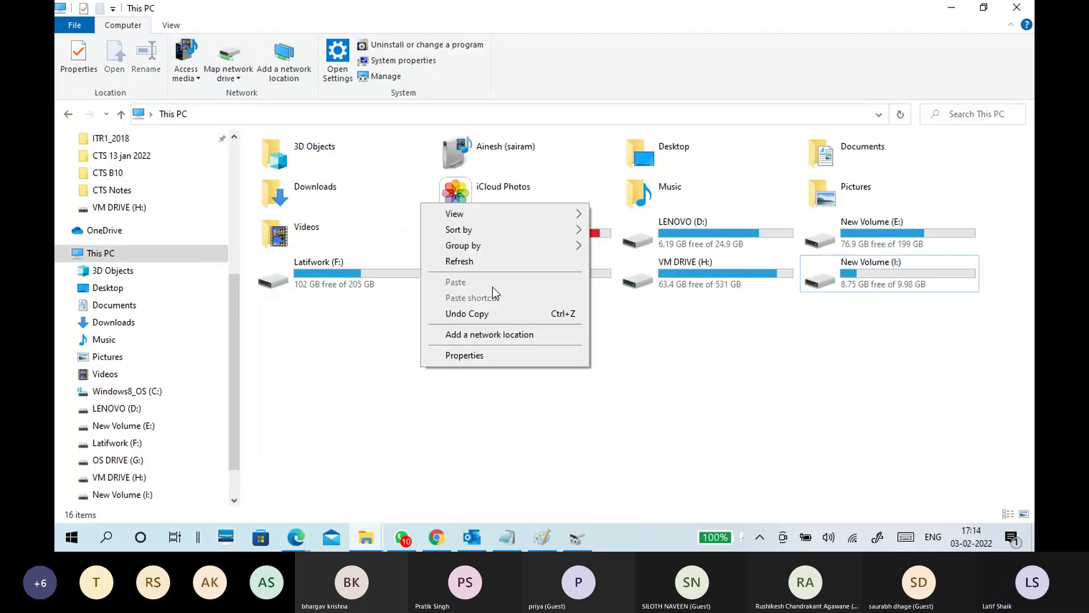
left_click(492, 262)
left_click(672, 290)
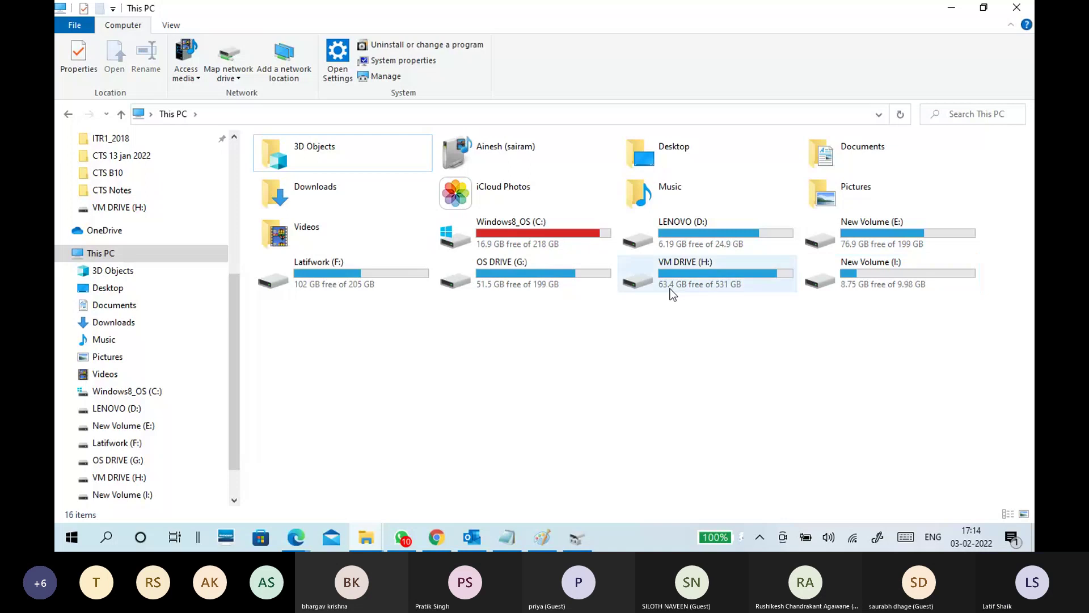
Step: Locate cts11Dynamicallyexpanding10g.vhdx on VM DRIVE (H:) and return to This PC
double_click(679, 285)
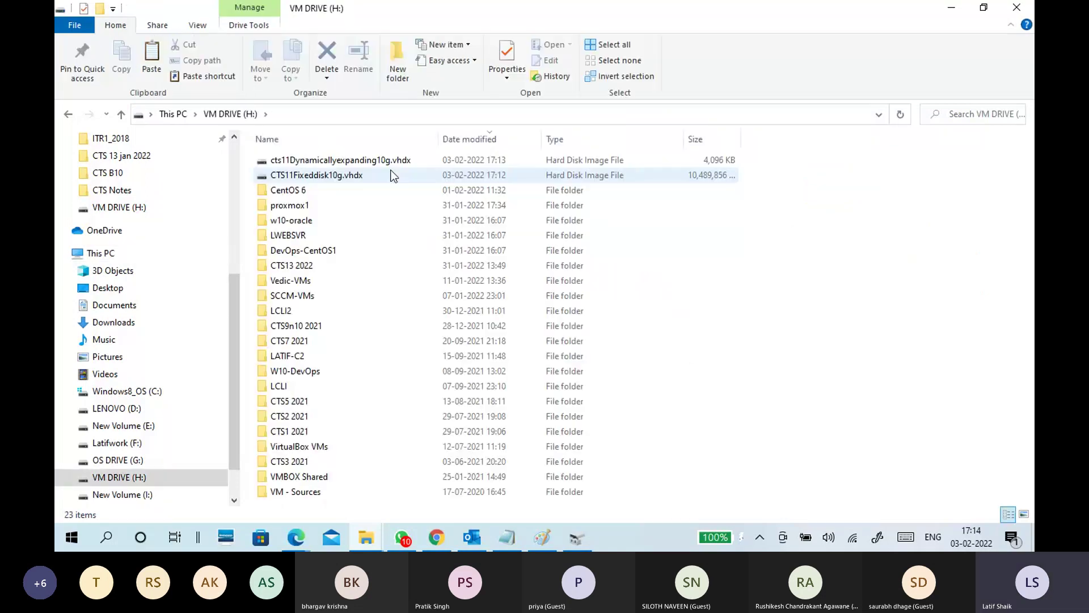
left_click(384, 163)
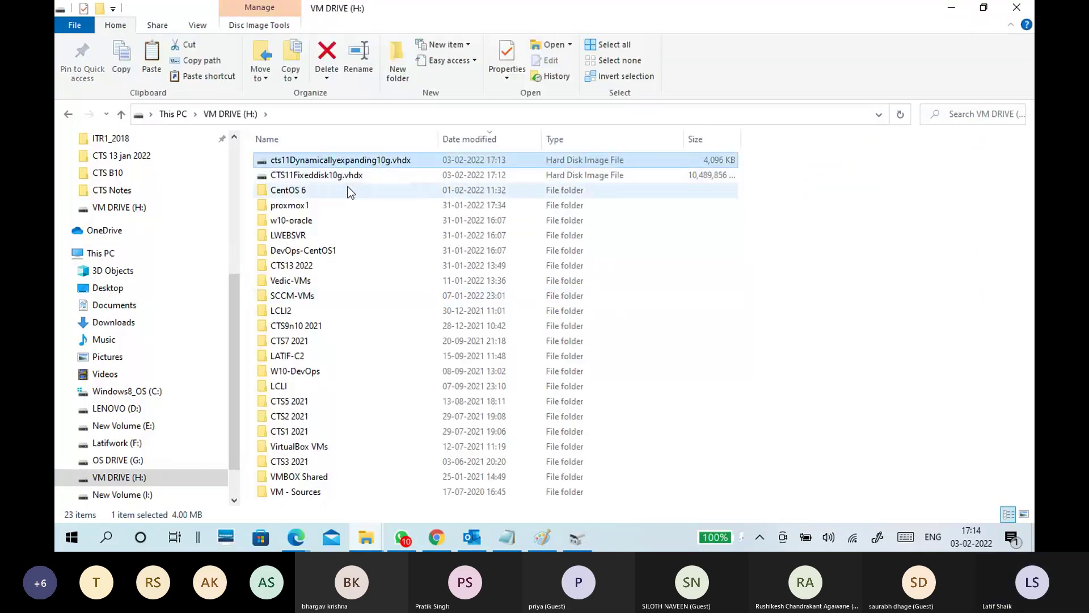
left_click(179, 115)
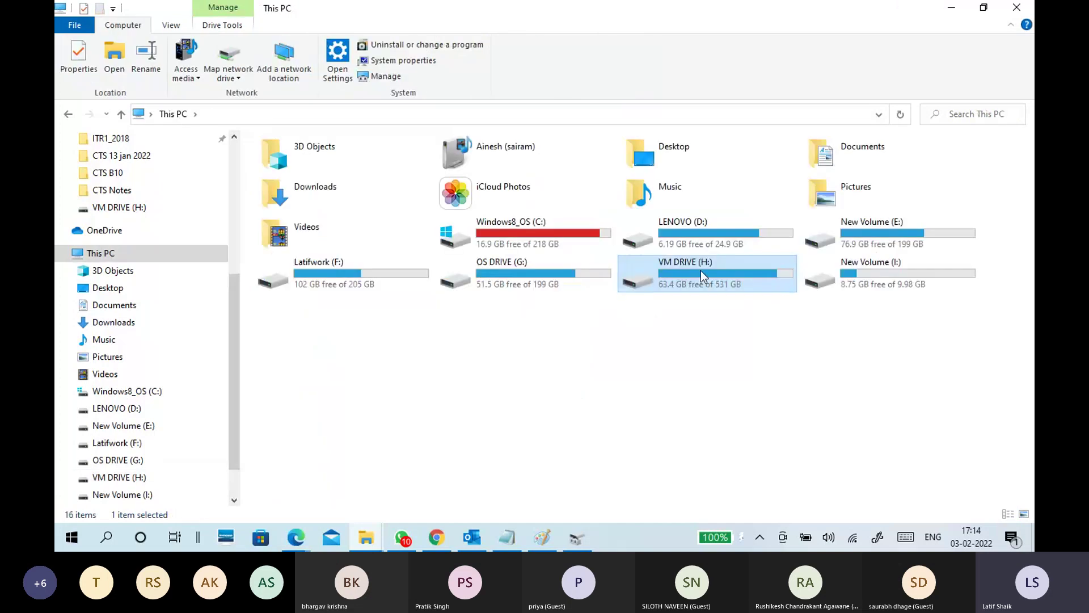
Step: Examine the used and free space in VM DRIVE (H:)'s properties, and close them without changes
right_click(665, 267)
left_click(652, 512)
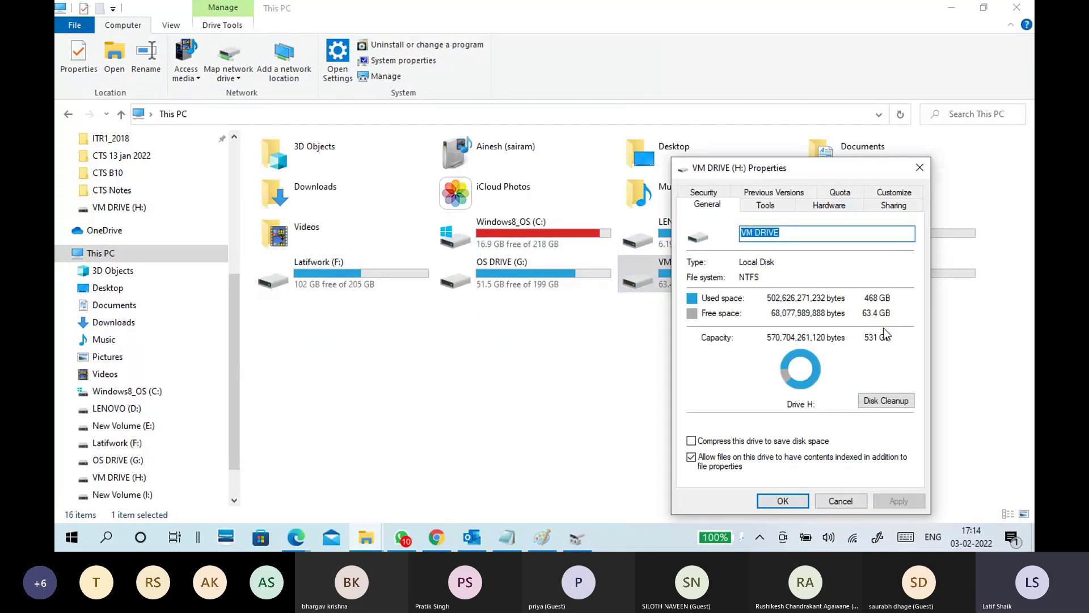
left_click(841, 501)
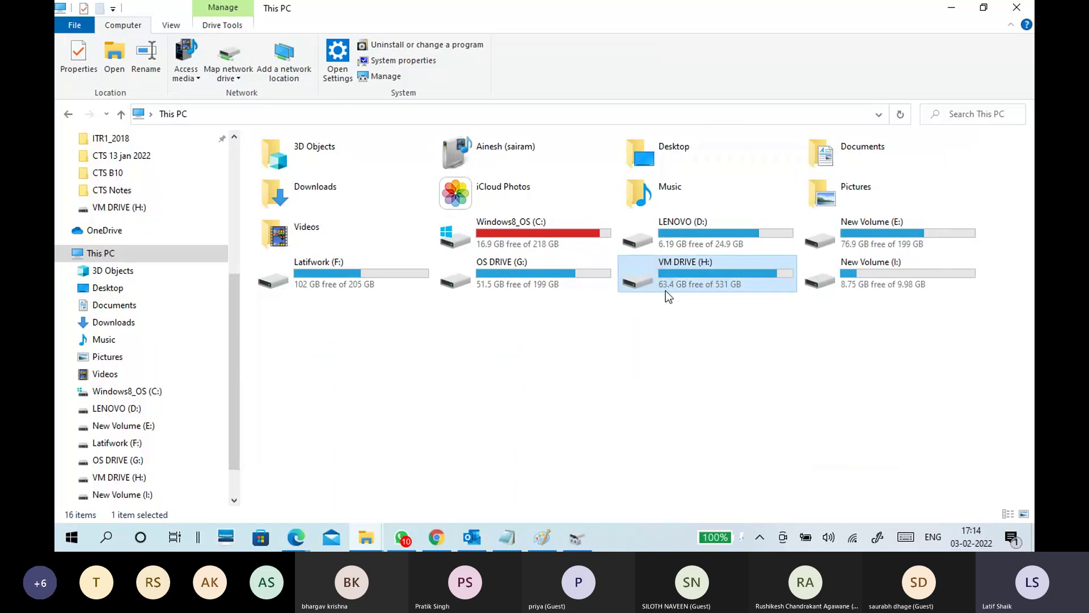
Step: Check the size on disk of cts11Dynamicallyexpanding10g.vhdx in its properties on VM DRIVE (H:)
double_click(666, 290)
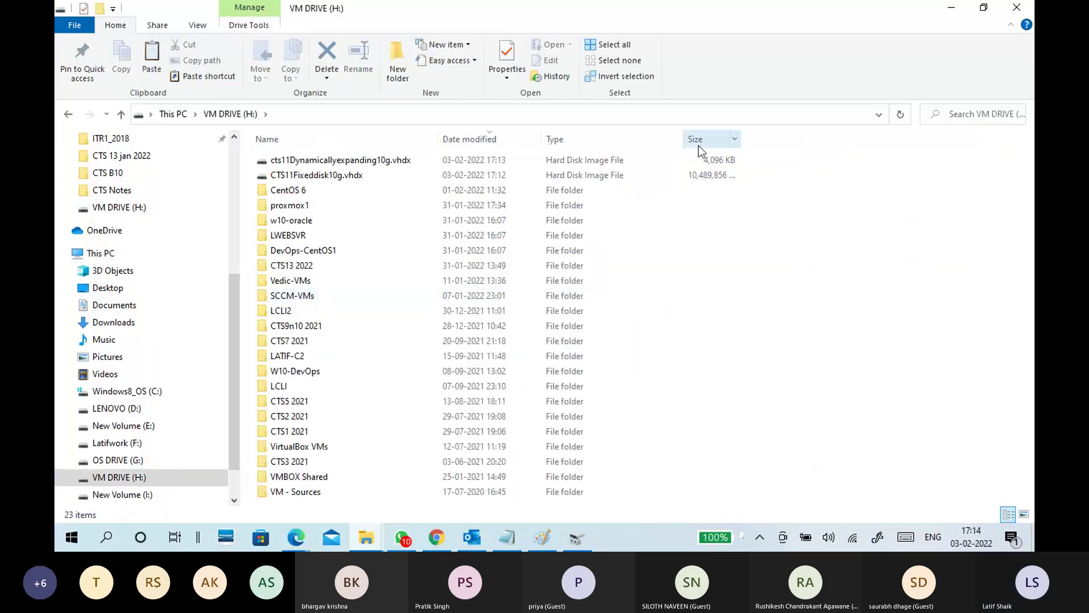
left_click(703, 162)
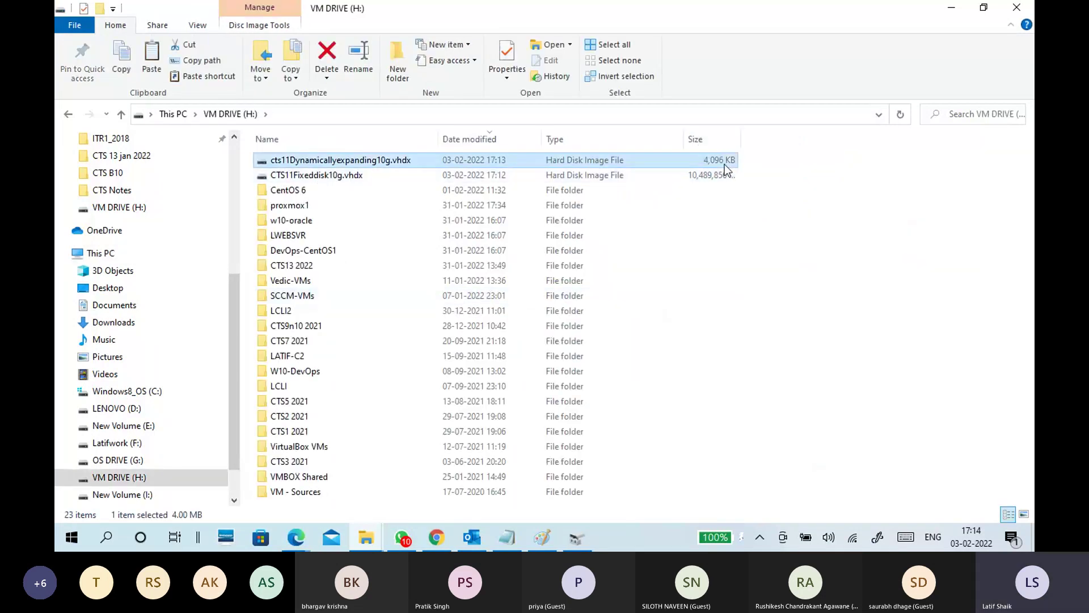
right_click(420, 161)
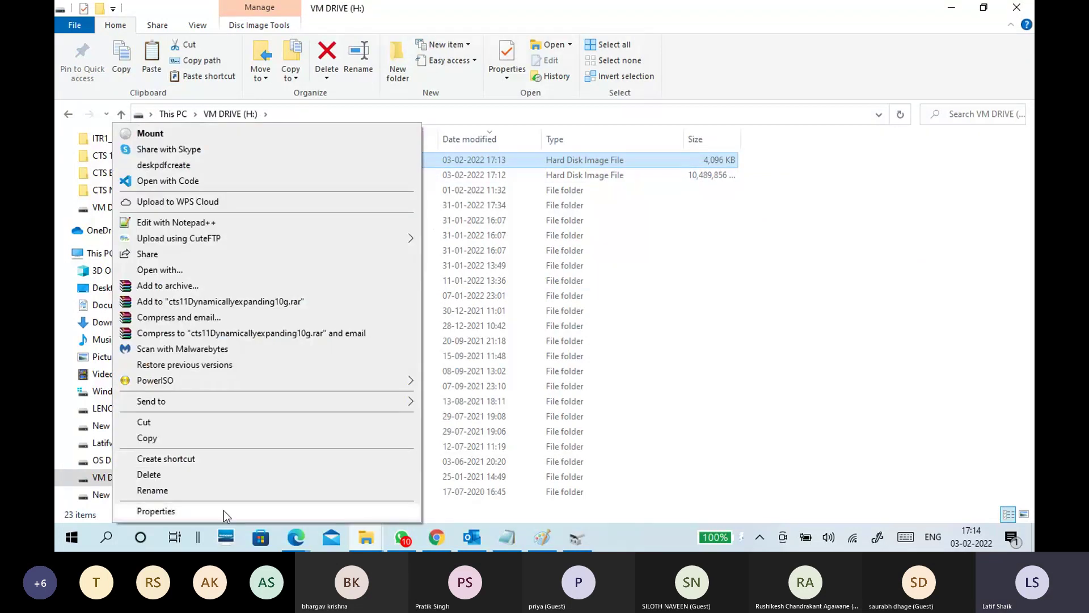
left_click(156, 511)
left_click_drag(528, 328, 483, 334)
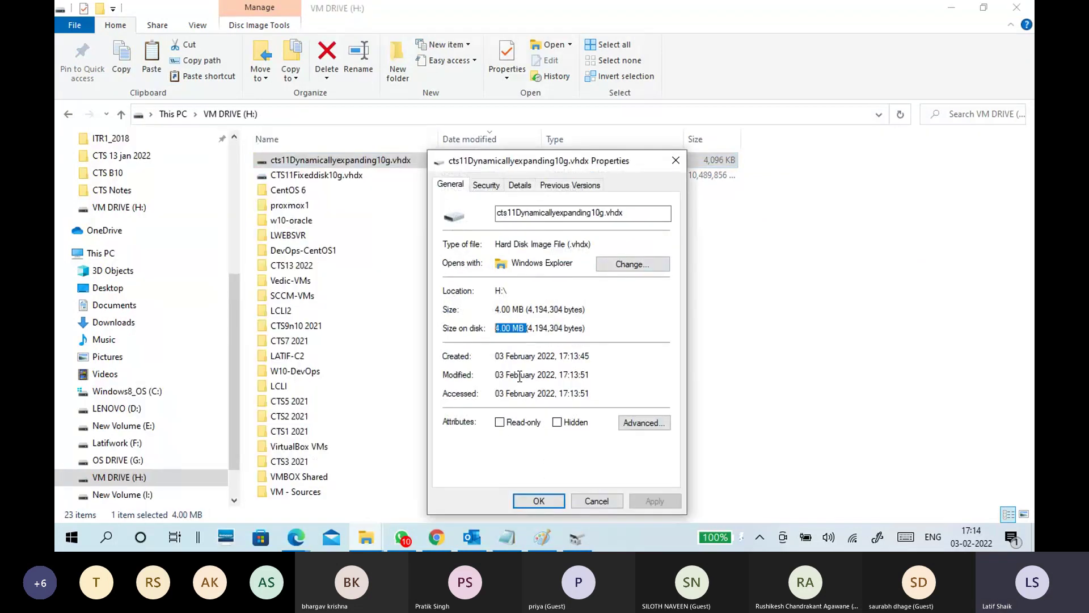
left_click(604, 506)
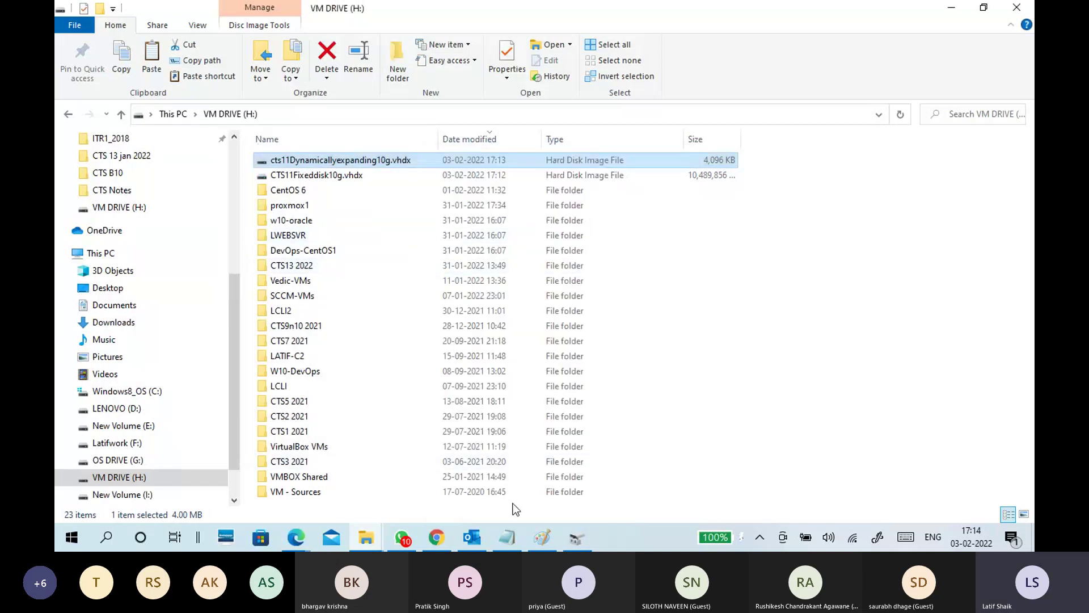
Step: Switch to Disk Management and initialize Disk 3 with the GPT partition style
left_click(576, 537)
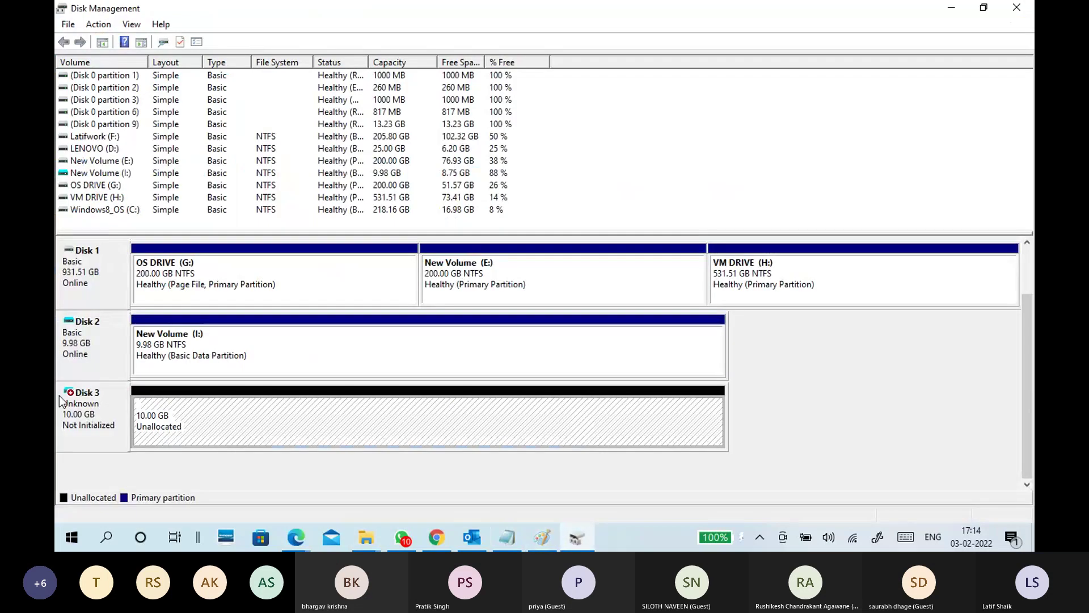
right_click(83, 418)
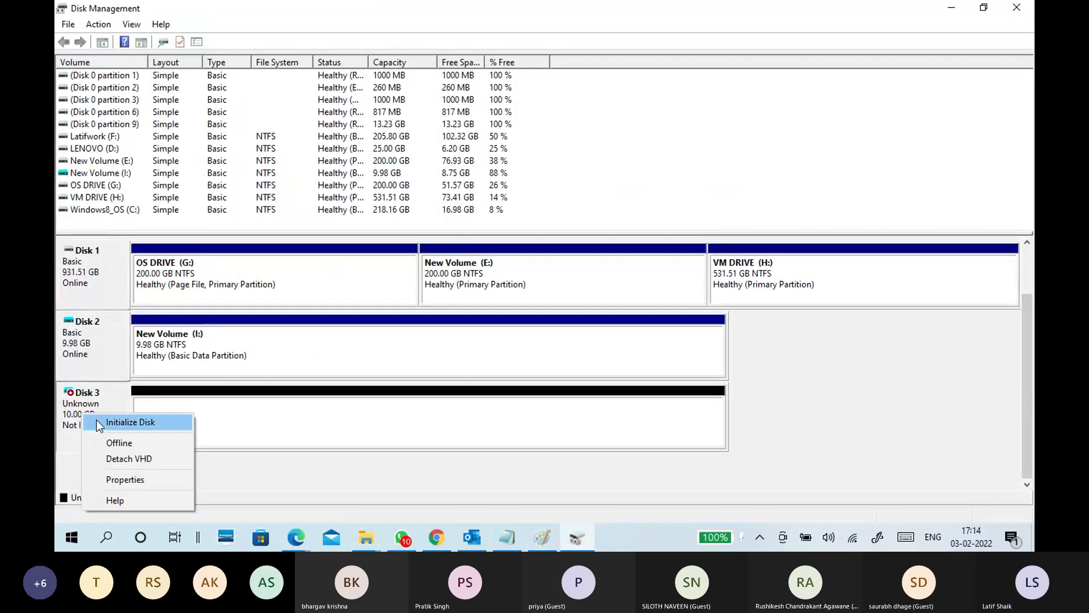
left_click(100, 421)
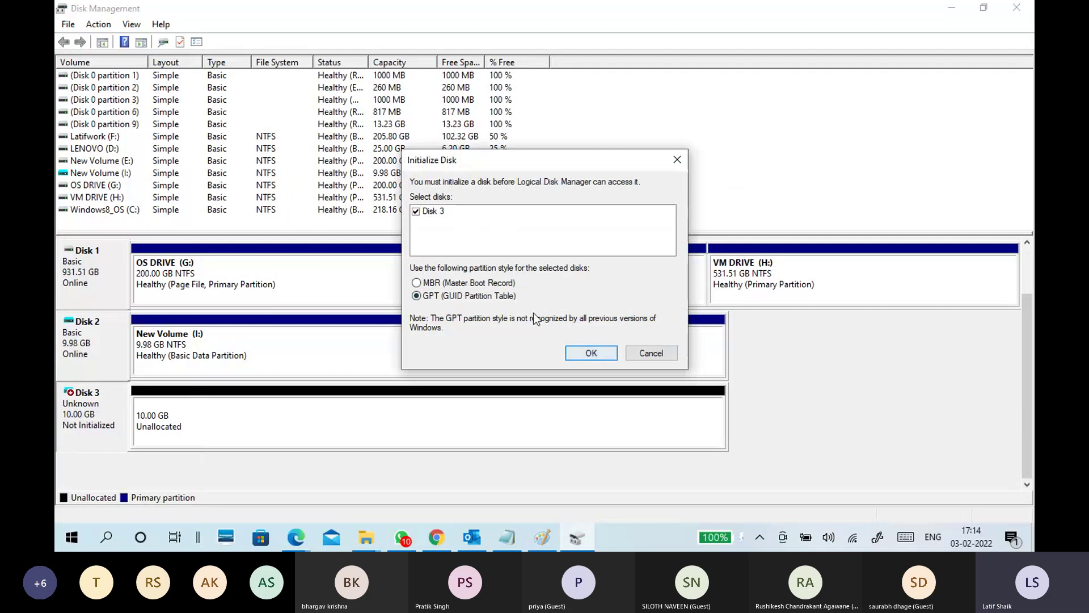
left_click(590, 353)
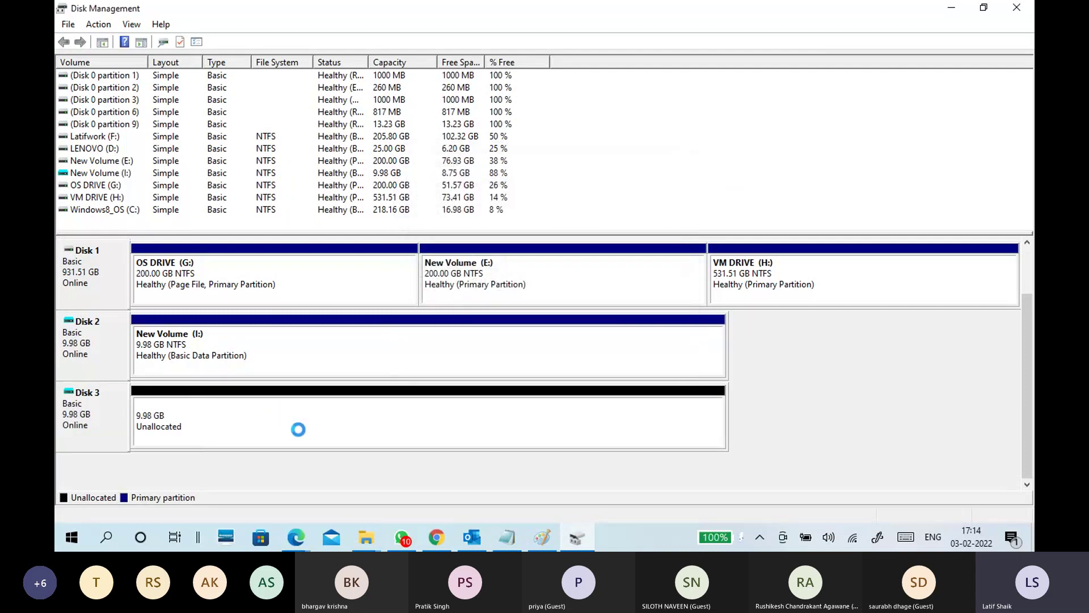
Step: Start a new simple volume on Disk 3's unallocated space, using the full 10222 MB and drive letter J:
right_click(317, 423)
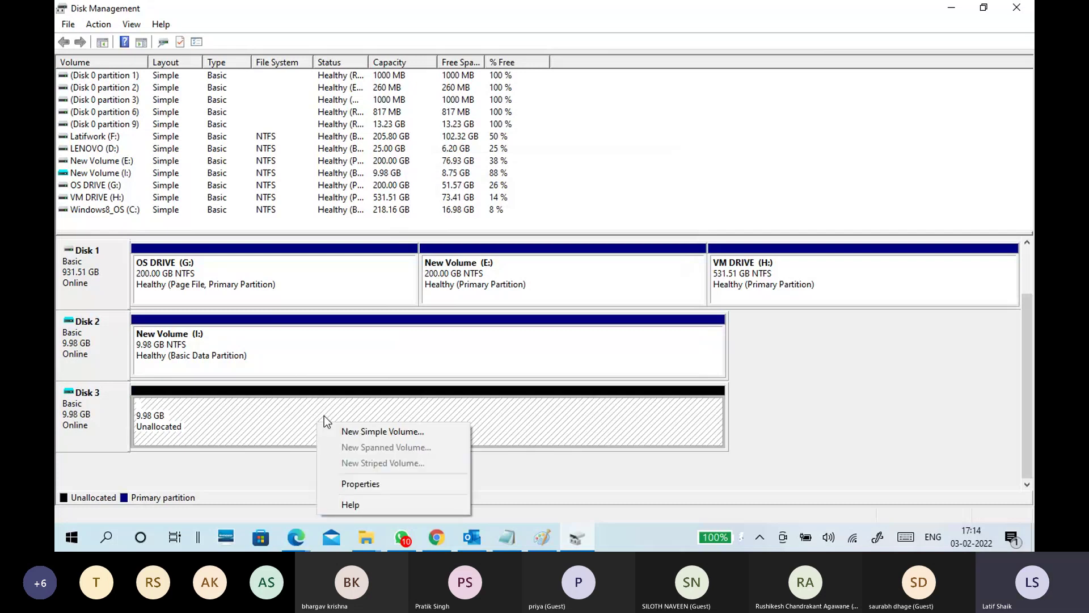
left_click(408, 432)
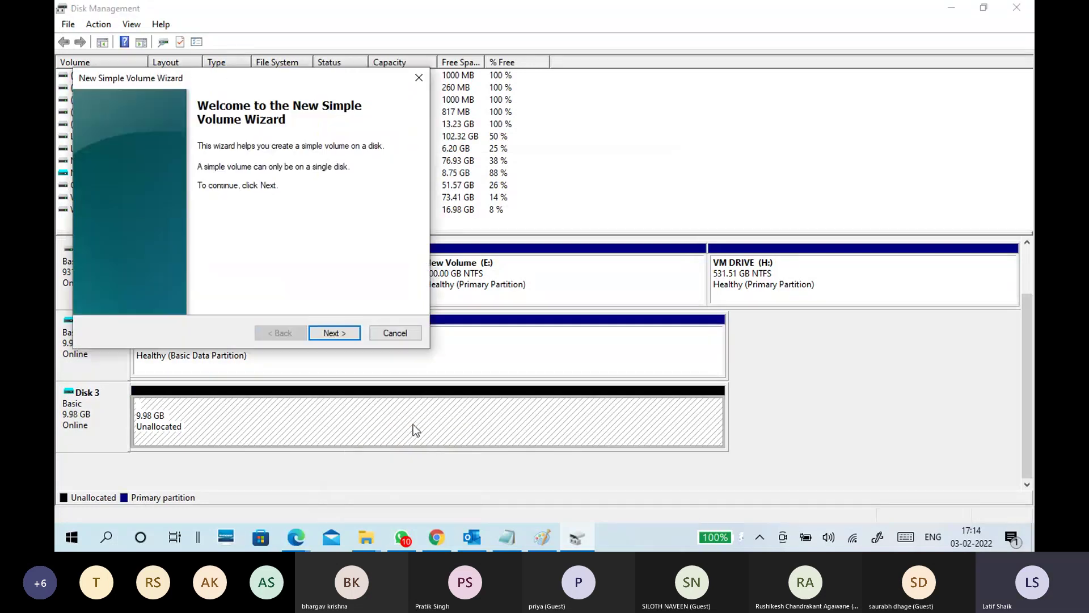
left_click(335, 332)
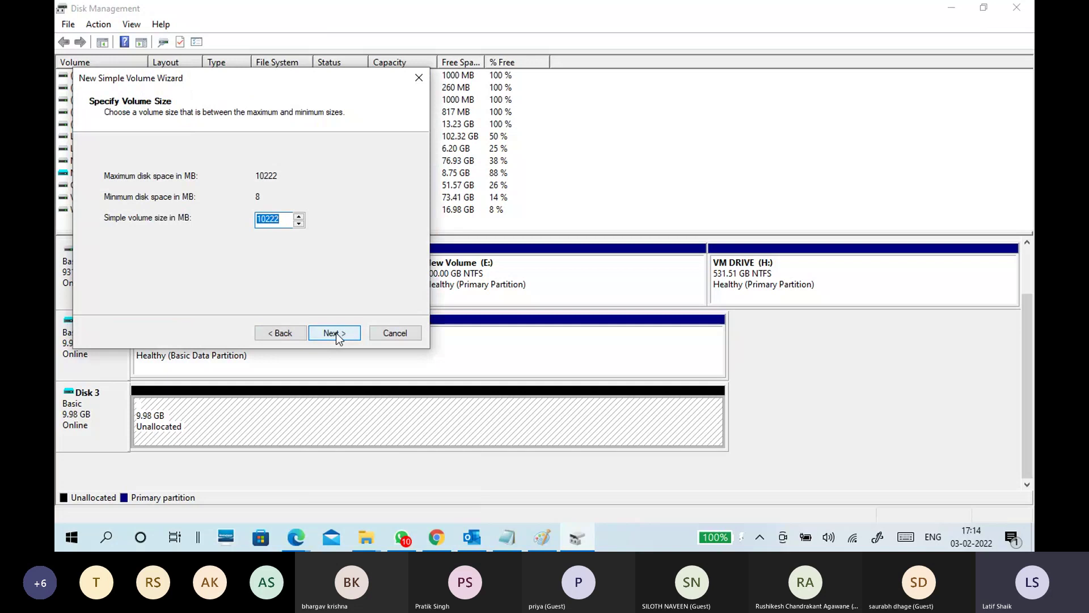
left_click(350, 334)
left_click(351, 333)
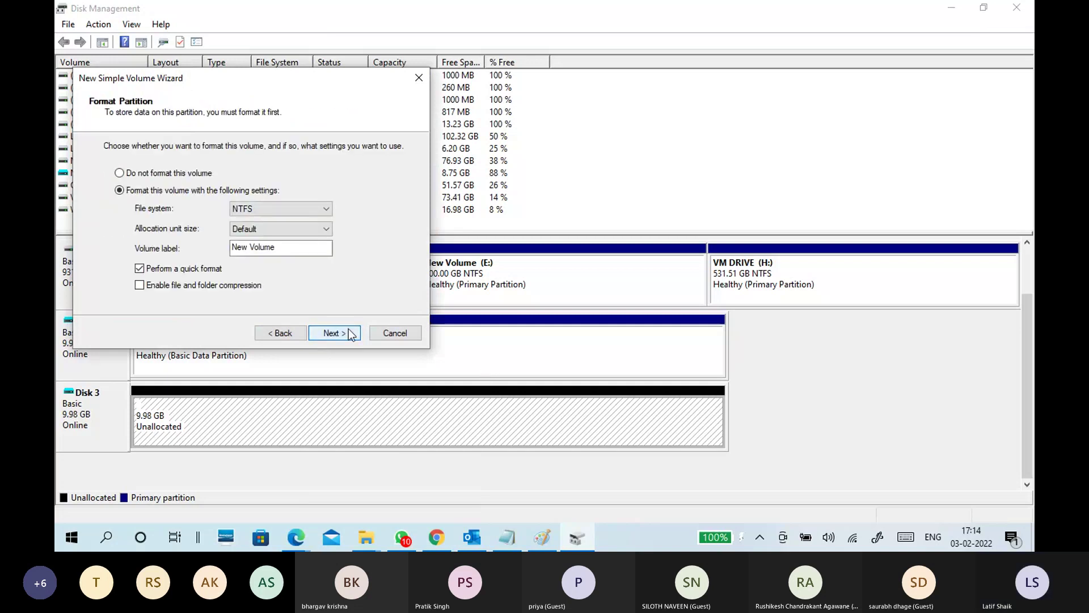
Step: Label the volume dynamicexpanding and finish creating it with an NTFS quick format and default allocation unit size
left_click_drag(284, 249, 227, 253)
type("dy")
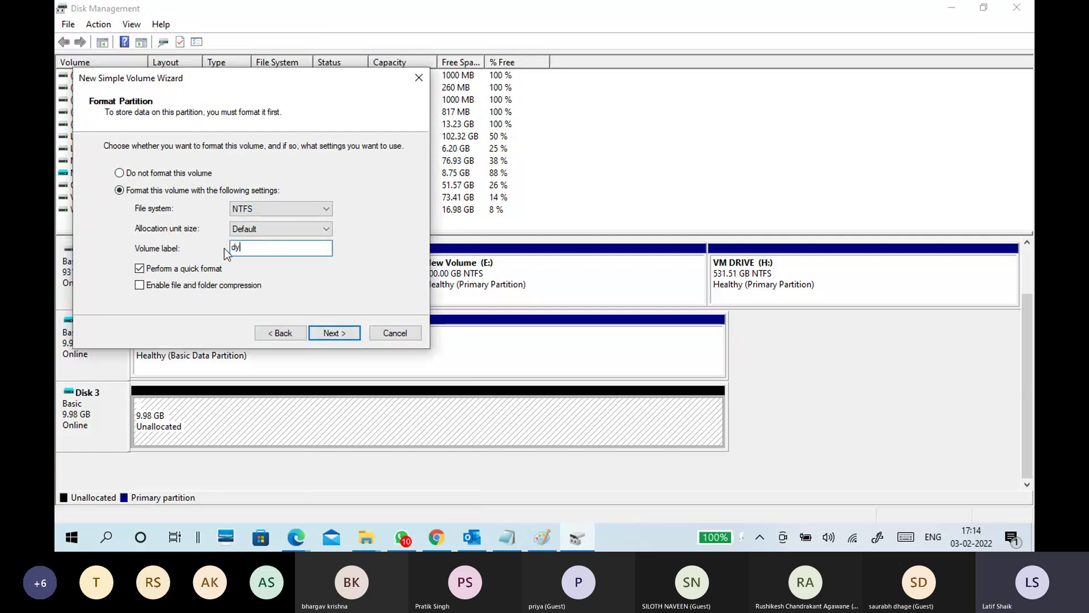
type("namic")
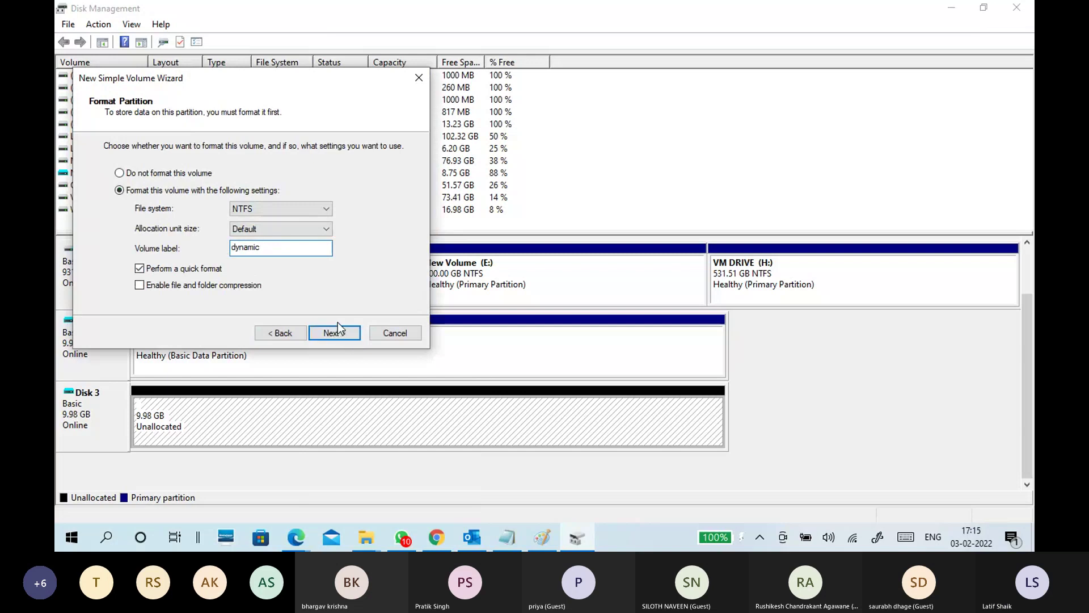
type("exp")
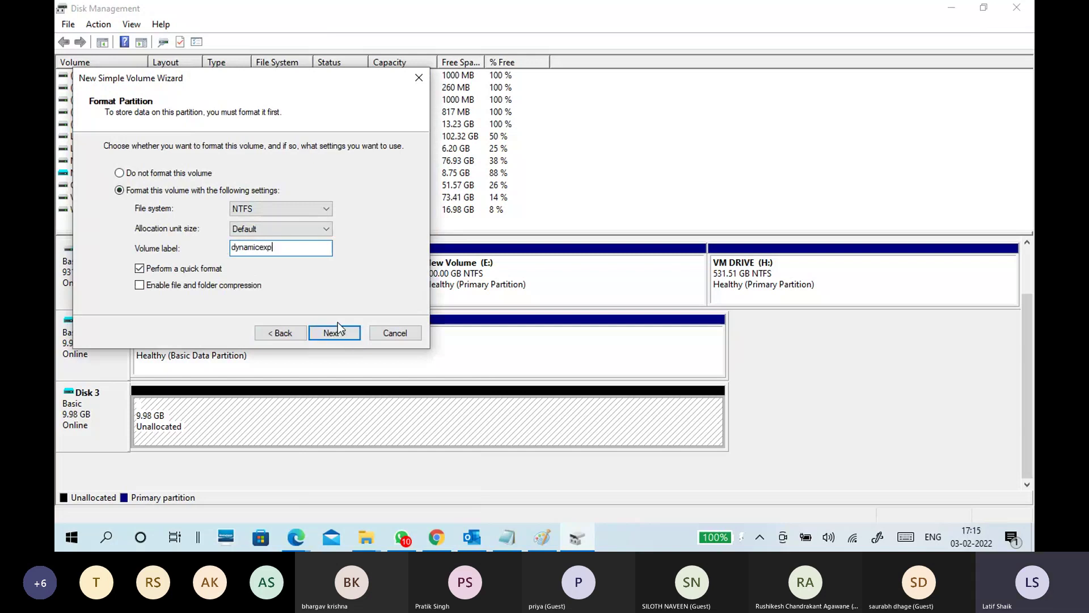
type("anding")
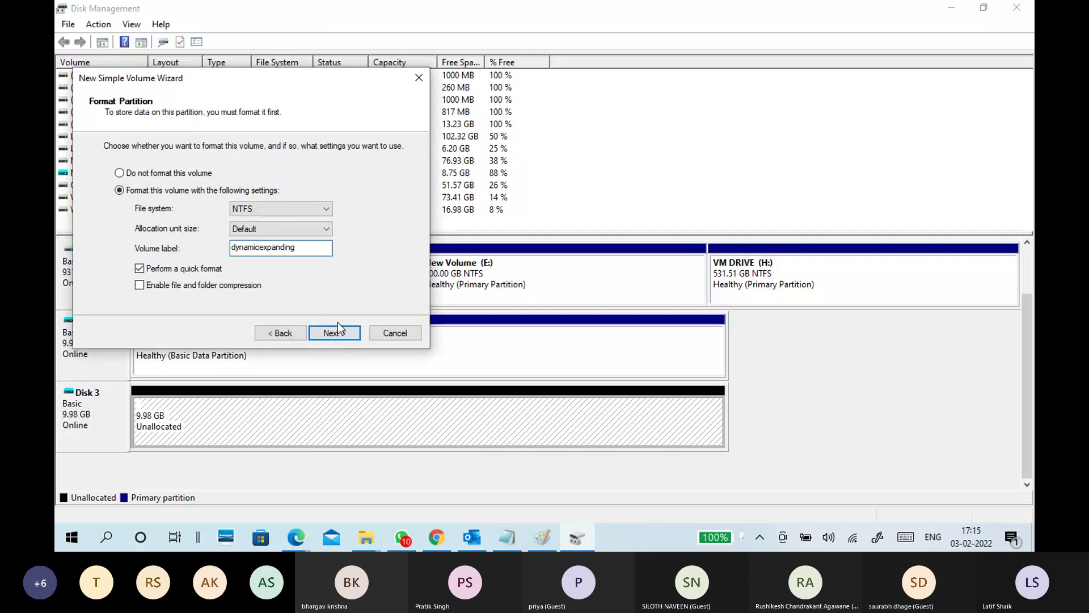
left_click(341, 333)
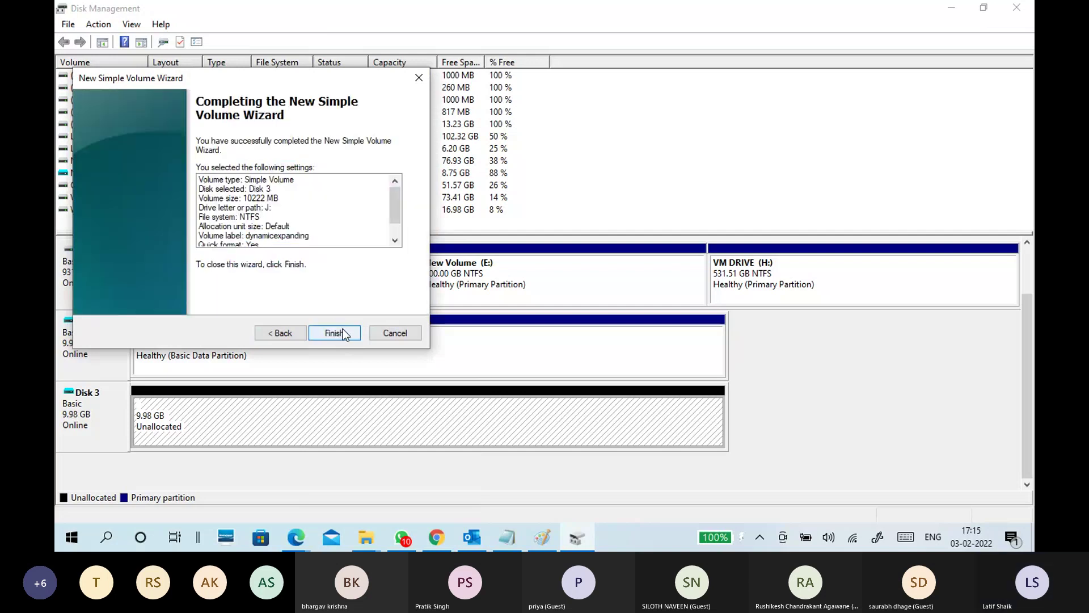
left_click(341, 333)
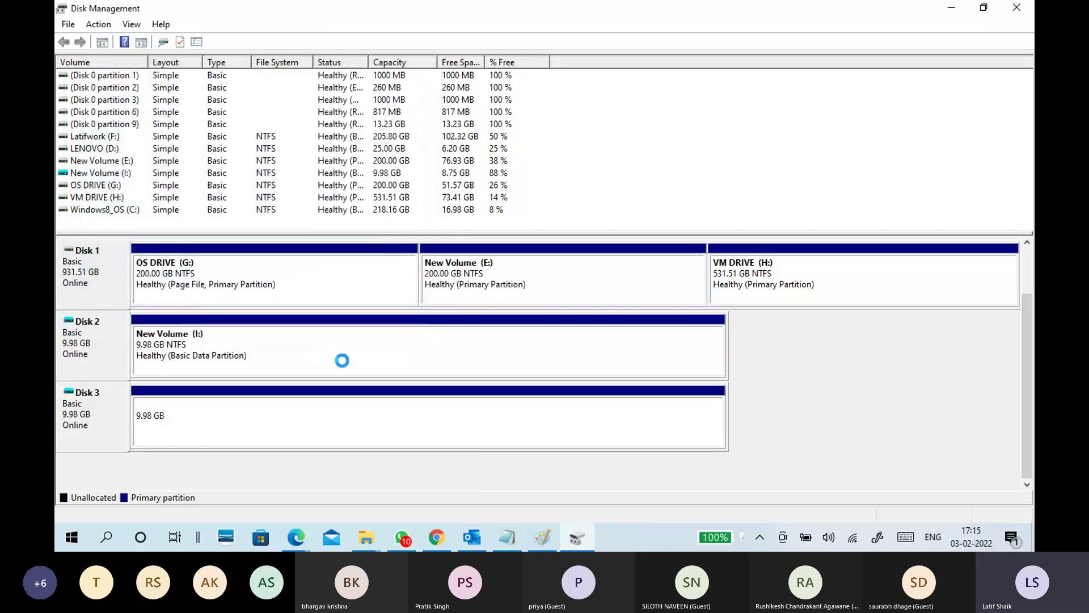
Step: Compare the volumes on Disk 2 and Disk 3, and return to VM DRIVE (H:) in File Explorer
left_click(352, 420)
left_click(202, 354)
left_click(216, 414)
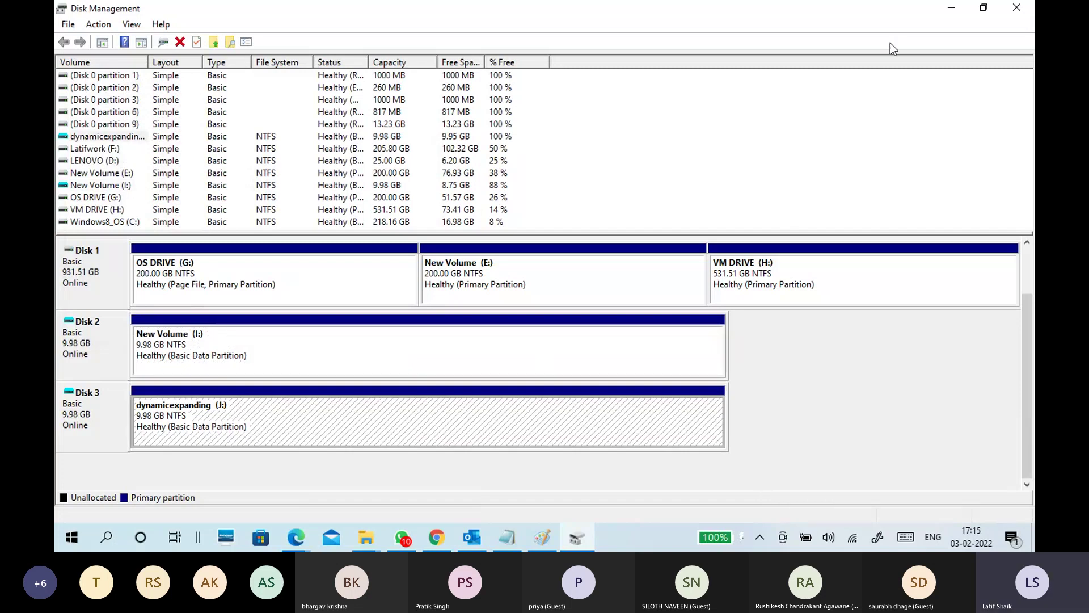
left_click(951, 8)
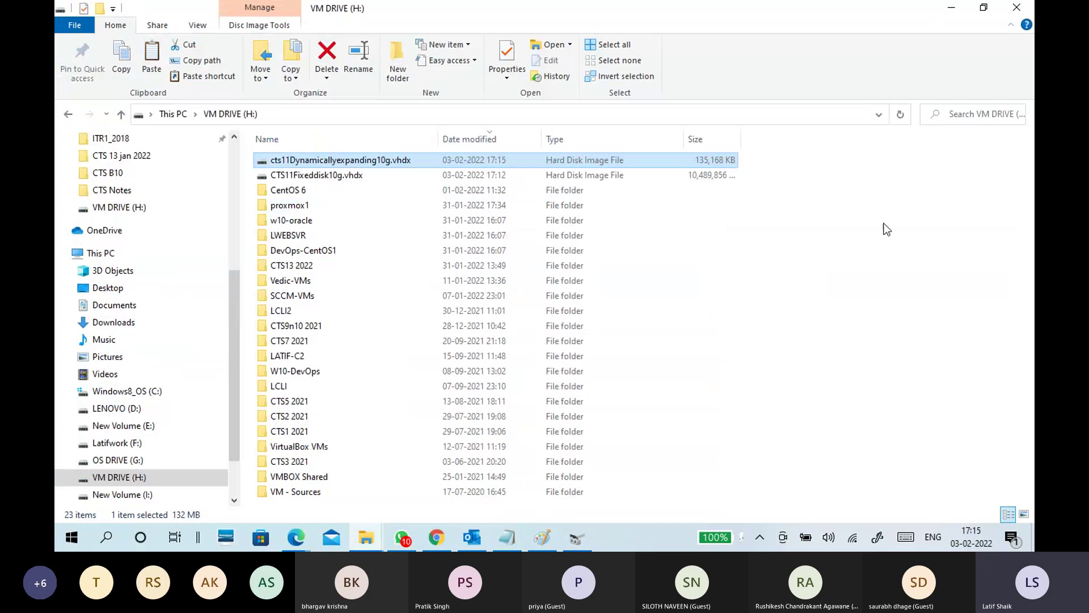
Step: Recheck the size on disk of cts11Dynamicallyexpanding10g.vhdx in its properties, and close them without changes
right_click(716, 222)
left_click(846, 279)
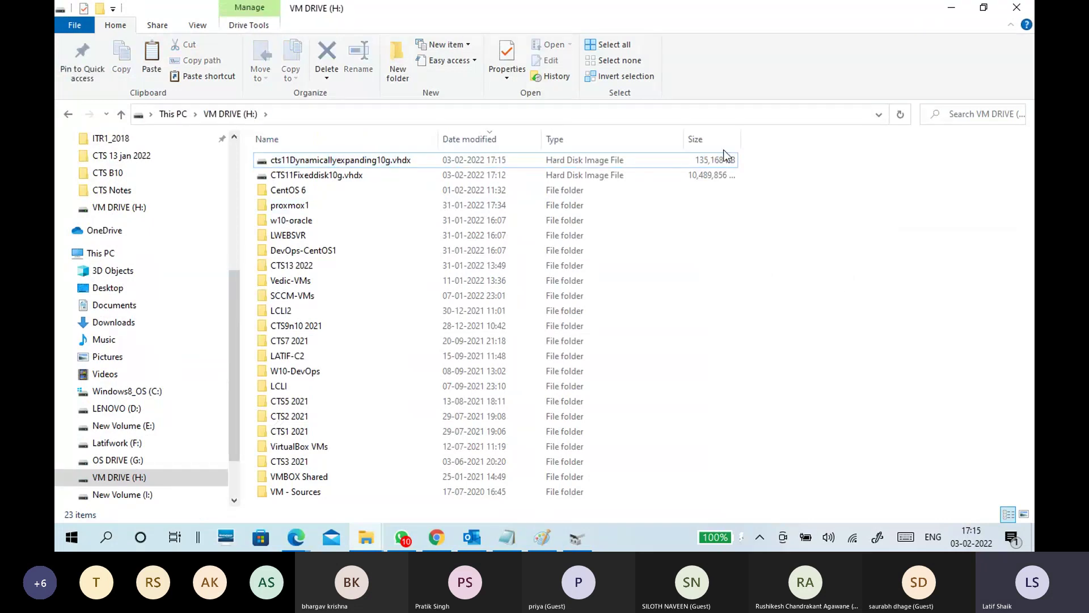
left_click(666, 166)
right_click(652, 168)
left_click(555, 515)
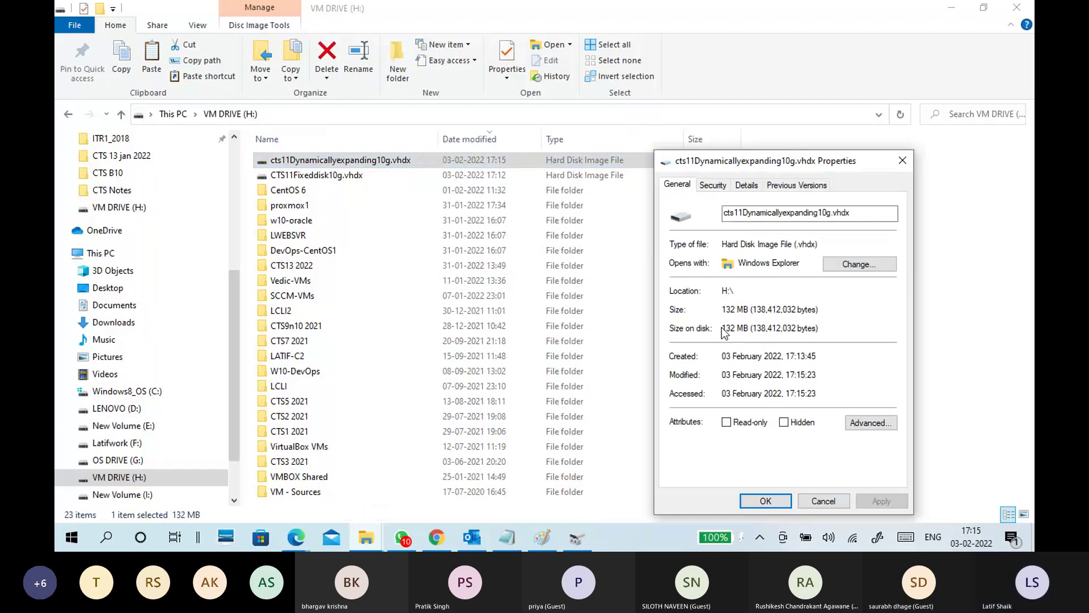
left_click_drag(748, 329, 718, 329)
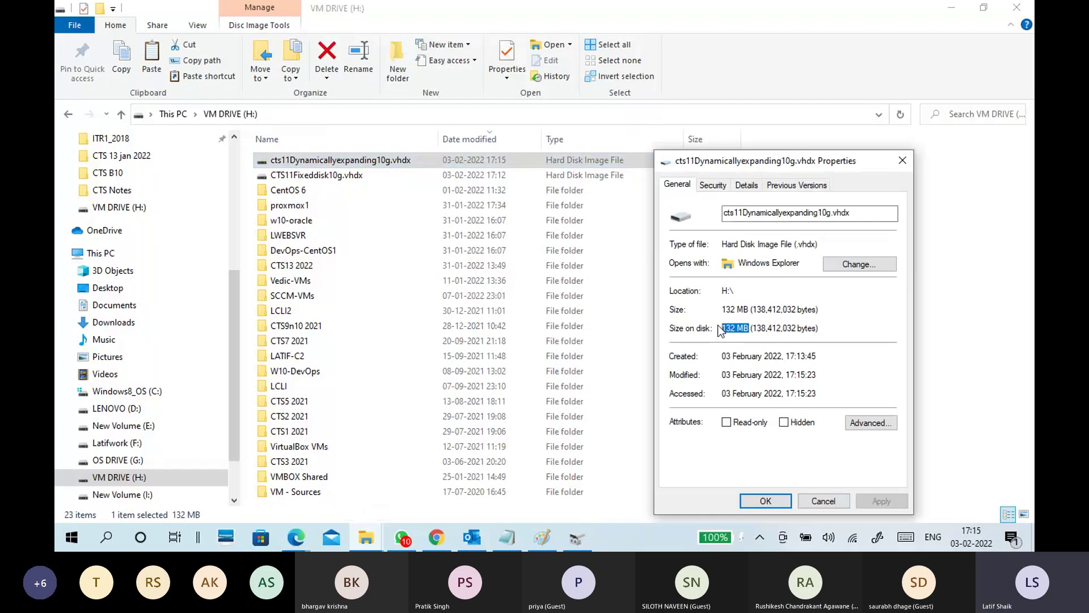
left_click_drag(730, 164, 733, 48)
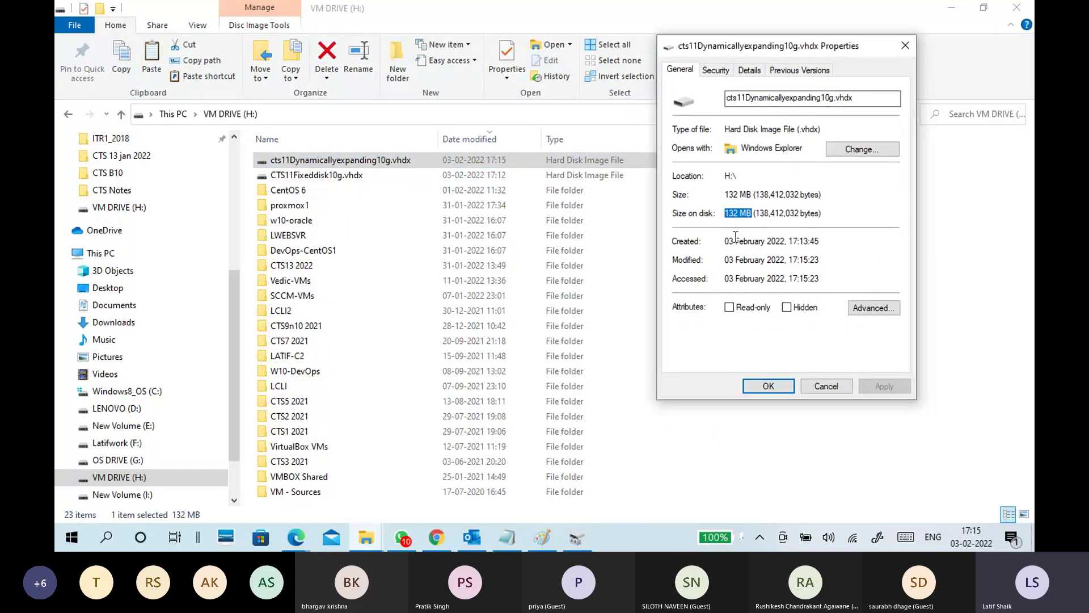
left_click(754, 215)
left_click_drag(753, 215, 720, 213)
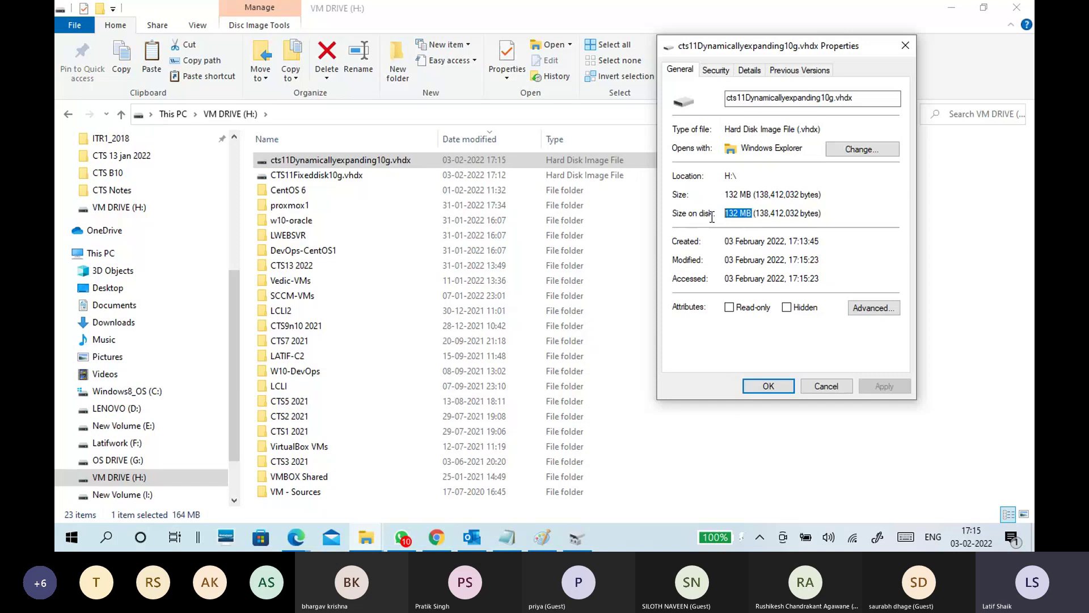
left_click(806, 390)
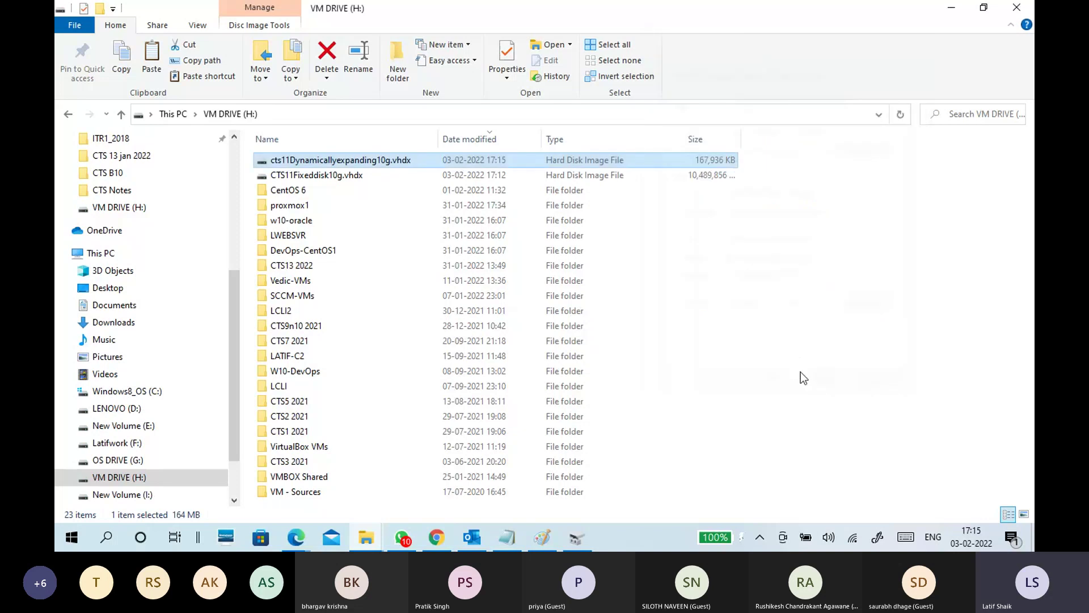
Step: Go to This PC and examine the free space of the dynamicexpanding (J:) drive
left_click(187, 116)
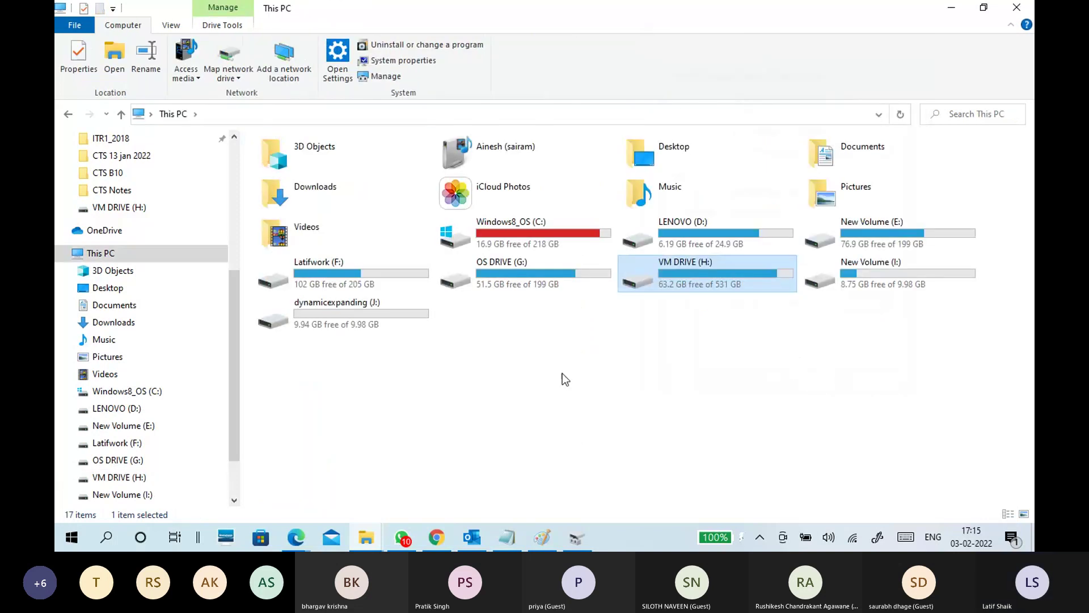
left_click(390, 322)
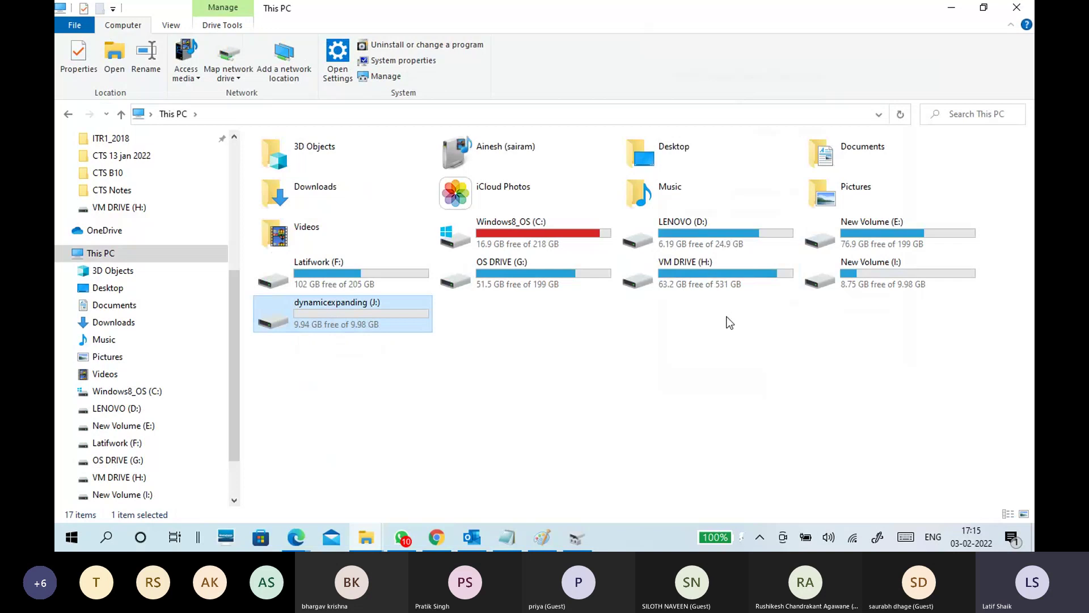
Step: Open the CTS 13 jan 2022 folder and select the CTS Classes Test 1 recordings from 20220124_105710 through 20220129_104809
left_click(138, 164)
scroll(528, 307, "down", 5)
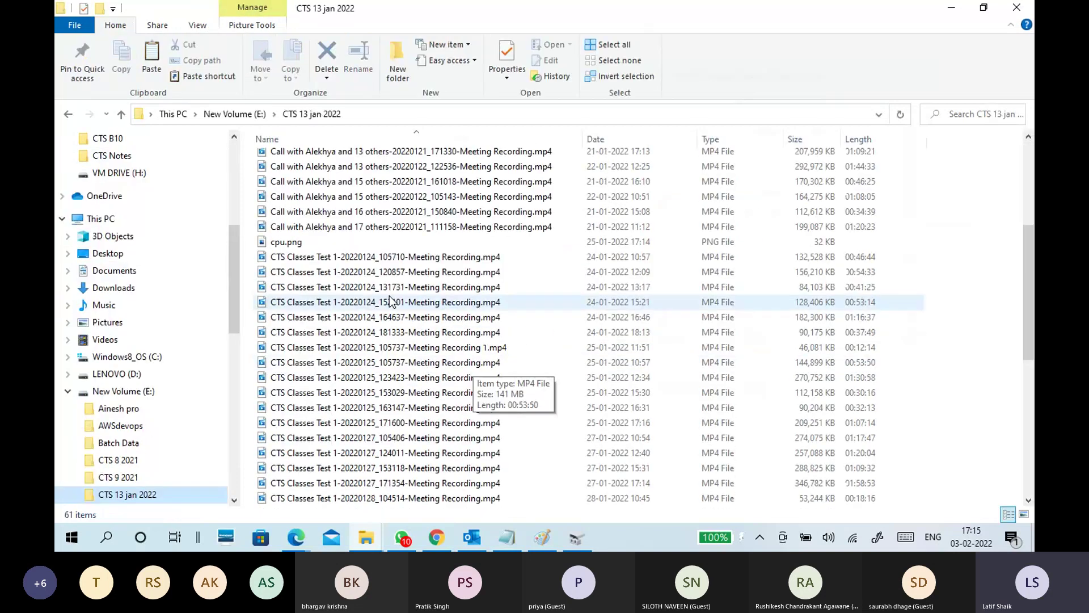
left_click(366, 258)
key("shift+Down")
key("shift+Down")
key("shift+Down")
key("shift+Down")
key("shift+Down")
key("shift+Down")
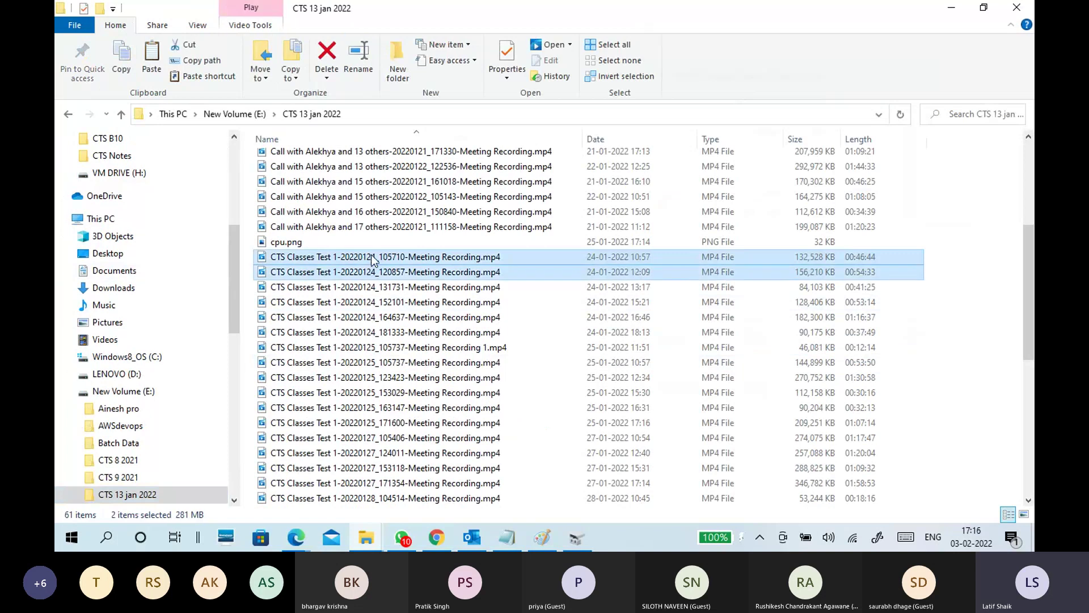
key("shift+Down")
key("shift+Down")
key("shift+Down")
key("shift+Down")
key("shift+Down")
key("shift+Down")
key("shift+Down")
key("shift+Down")
key("shift+Down")
key("shift+Down")
key("shift+Down")
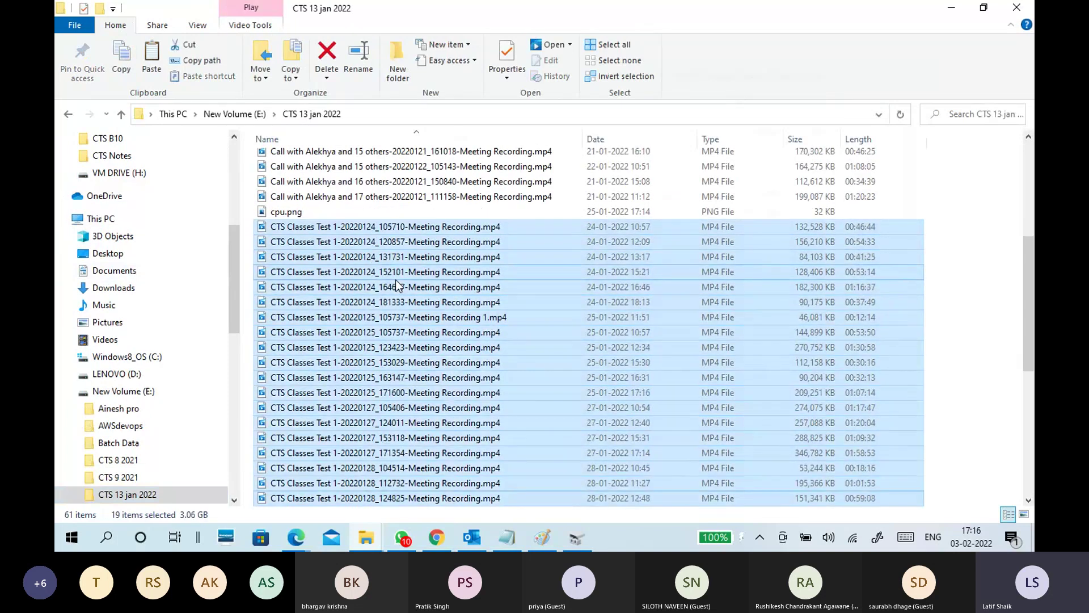
key("shift+Down")
key("shift+Down")
key("shift+Down")
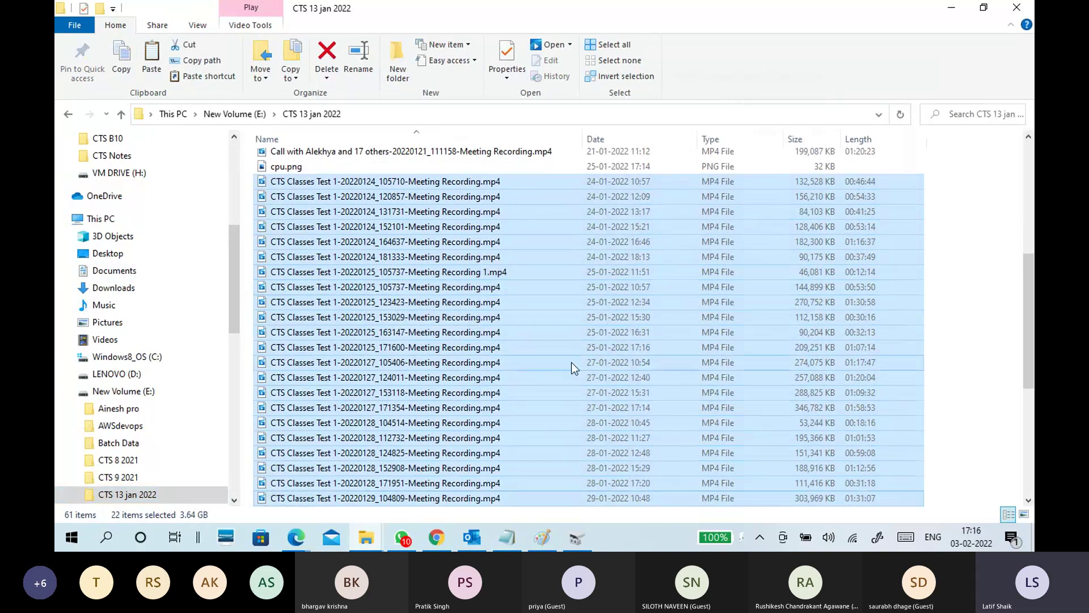
Step: Reselect only the 14 recordings from 20220124_105710 through 20220127_124011 and copy them
left_click(502, 180)
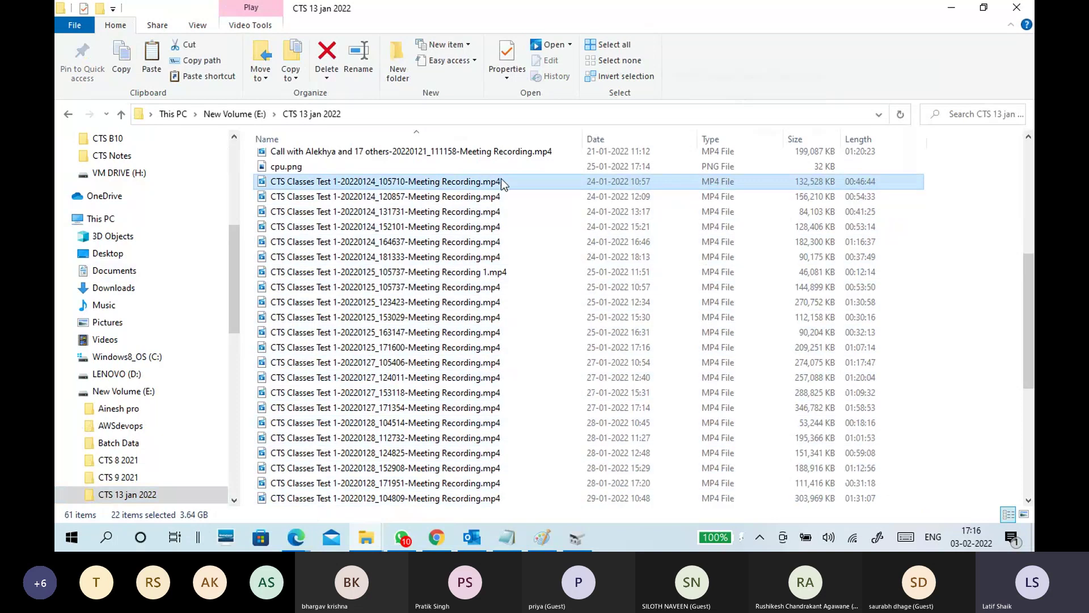
key("shift+Down")
key("shift+Down")
key("shift+Down")
key("shift+Down")
key("shift+Down")
key("shift+Down")
key("shift+Down")
key("shift+Down")
key("shift+Down")
key("shift+Down")
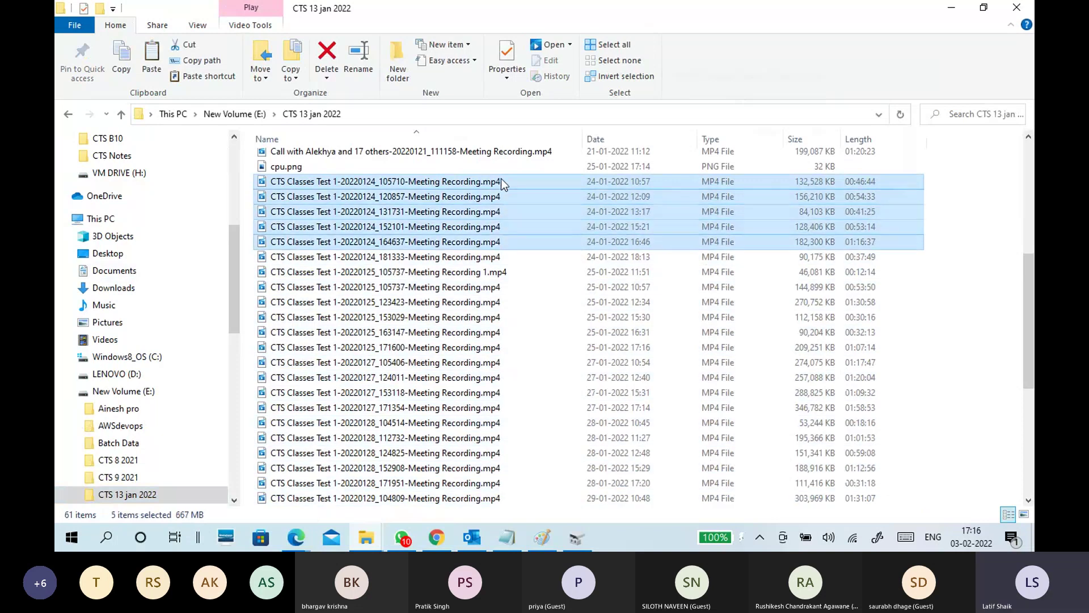
key("shift+Down")
key("shift+Down")
key("shift+Down")
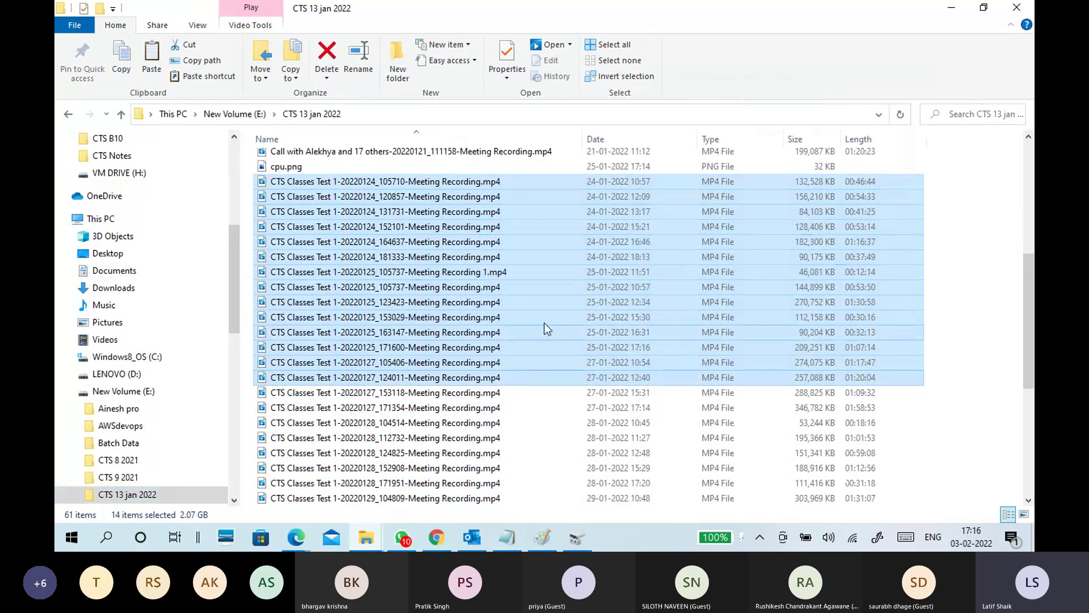
Step: Check VM DRIVE (H:)'s free space in This PC and write it as an underlined 63.2 beside the diagram in Paint
left_click(173, 114)
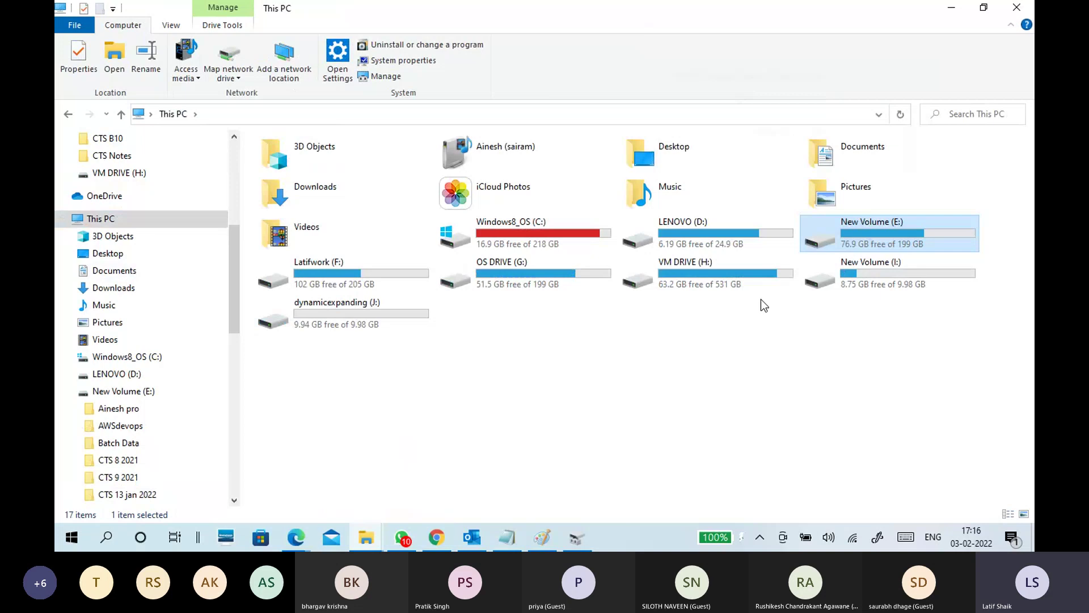
left_click(706, 287)
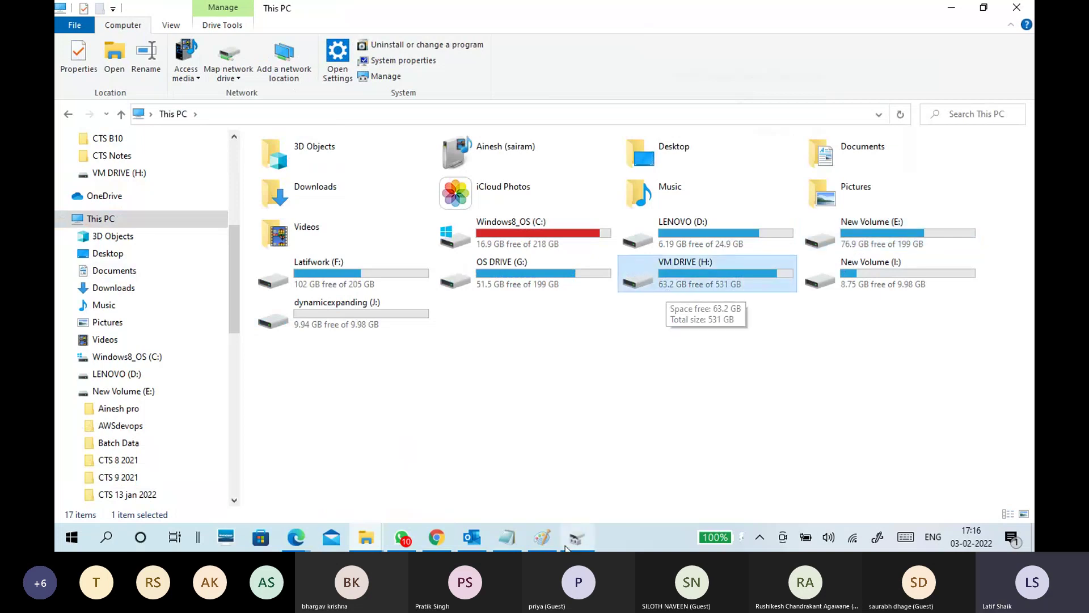
left_click(542, 537)
mouse_move(819, 192)
left_mouse_down()
mouse_move(804, 212)
mouse_move(838, 227)
mouse_move(897, 214)
left_mouse_up()
left_click(863, 215)
left_click_drag(791, 248, 911, 215)
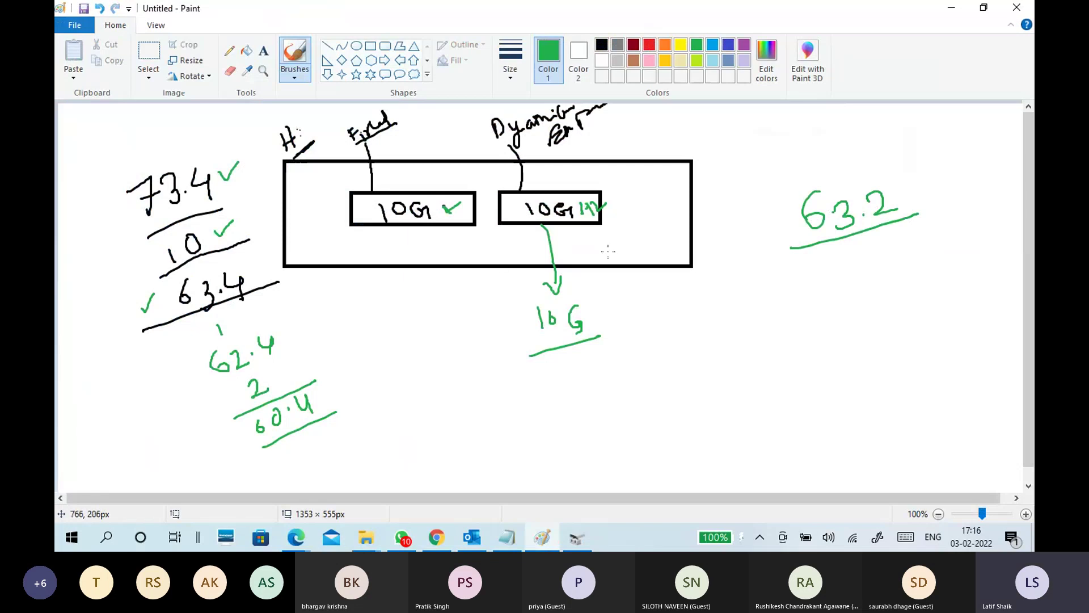
Step: Draw a circled 2G with an arrow into the dynamic 10G box, and subtract 2 below 63.2 with an underlined result
mouse_move(605, 133)
left_mouse_down()
mouse_move(626, 145)
mouse_move(622, 122)
mouse_move(632, 126)
mouse_move(597, 199)
left_mouse_up()
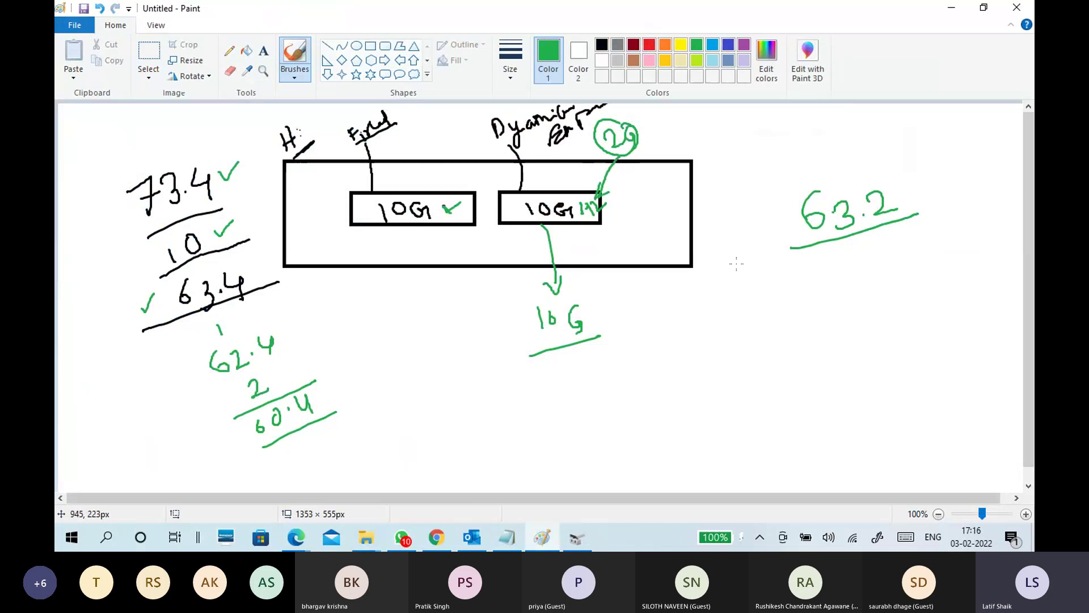
left_click_drag(855, 253, 891, 260)
left_click_drag(817, 311, 912, 267)
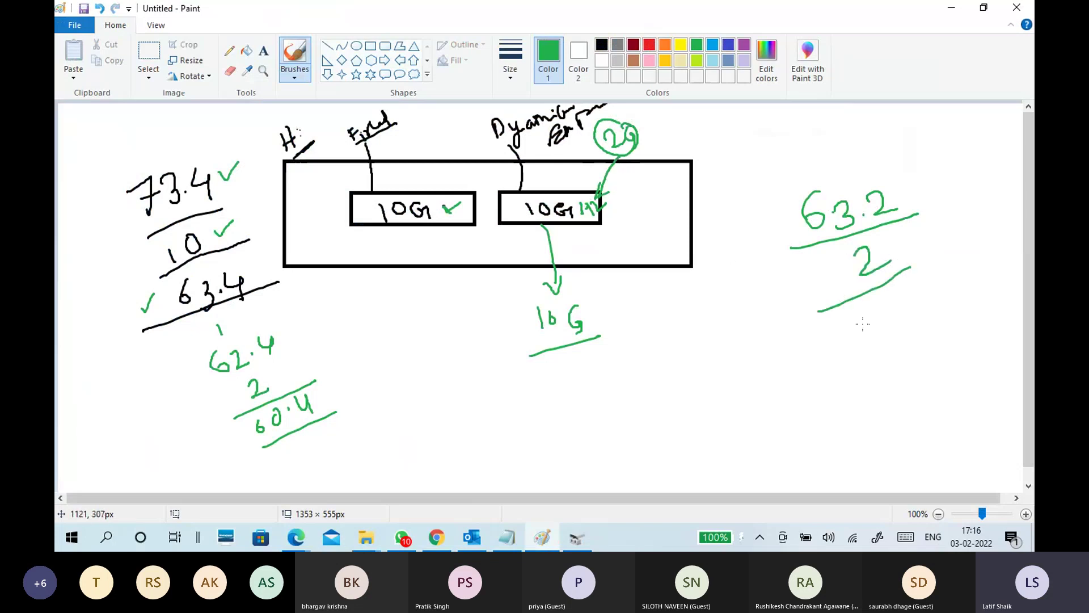
mouse_move(853, 312)
left_mouse_down()
mouse_move(856, 326)
mouse_move(883, 324)
mouse_move(920, 304)
left_mouse_up()
left_click(897, 312)
mouse_move(864, 347)
left_mouse_down()
mouse_move(932, 299)
mouse_move(928, 287)
left_mouse_up()
left_click(952, 8)
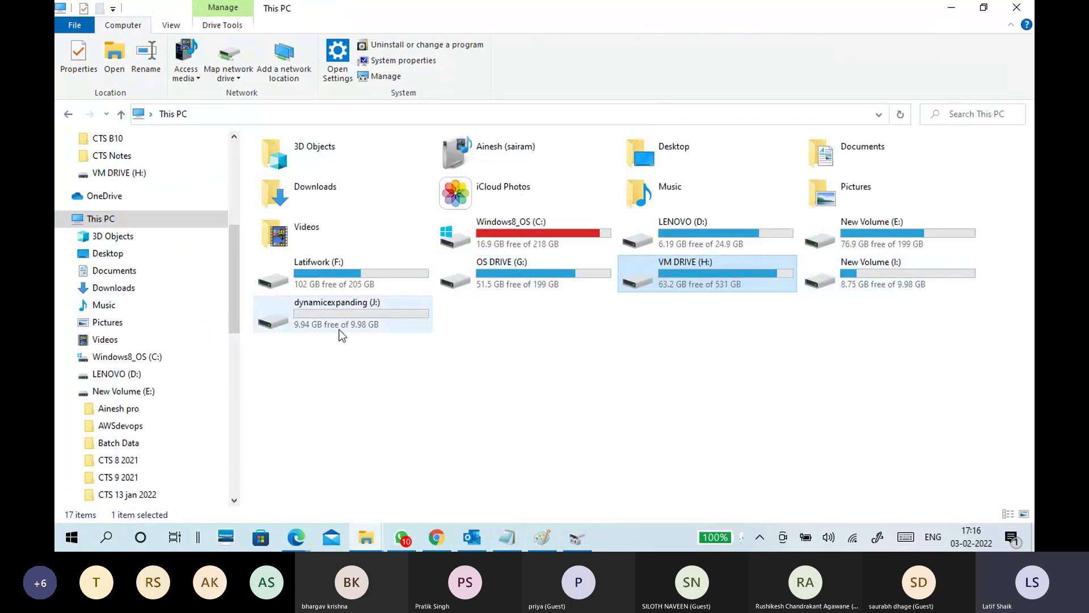
Step: Open the dynamicexpanding (J:) drive and paste the copied recordings into it
left_click(339, 312)
double_click(339, 312)
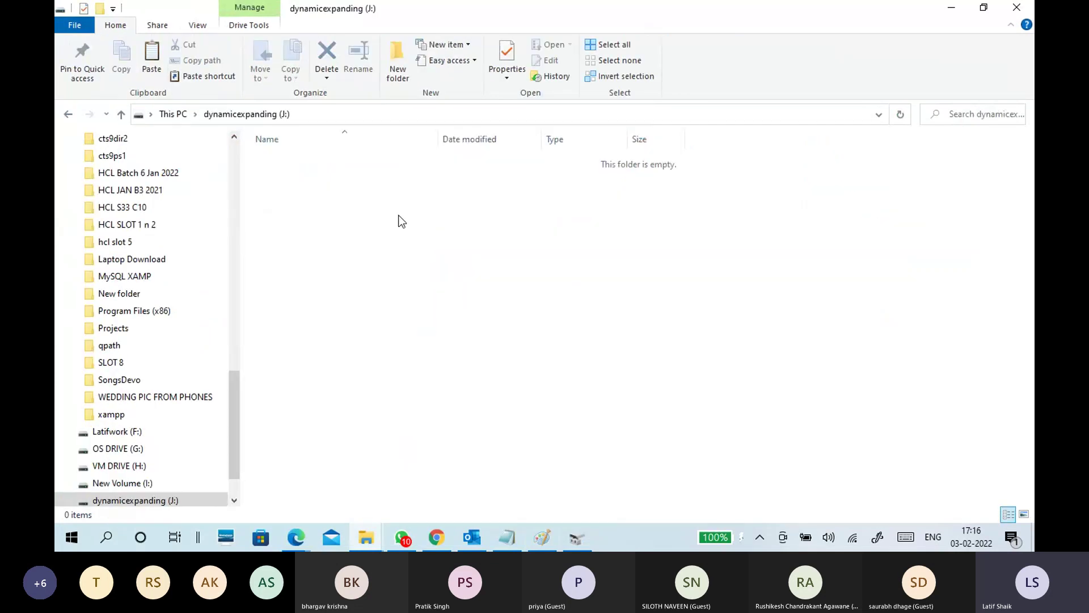
key("ctrl+v")
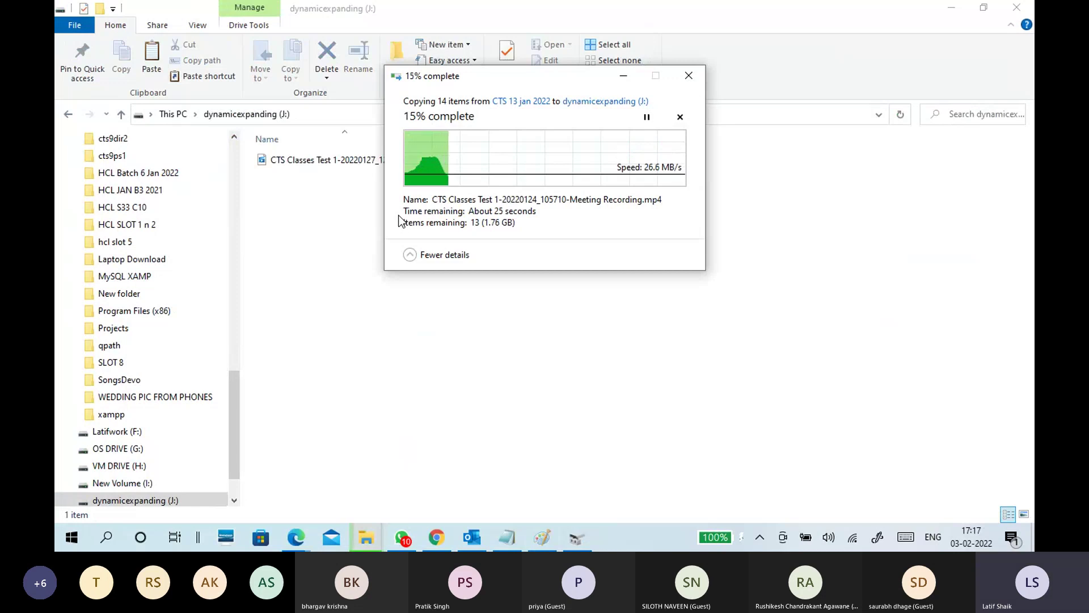
Step: Return to This PC and compare the free space of dynamicexpanding (J:), New Volume (I:) and VM DRIVE (H:) around the copy
left_click(173, 113)
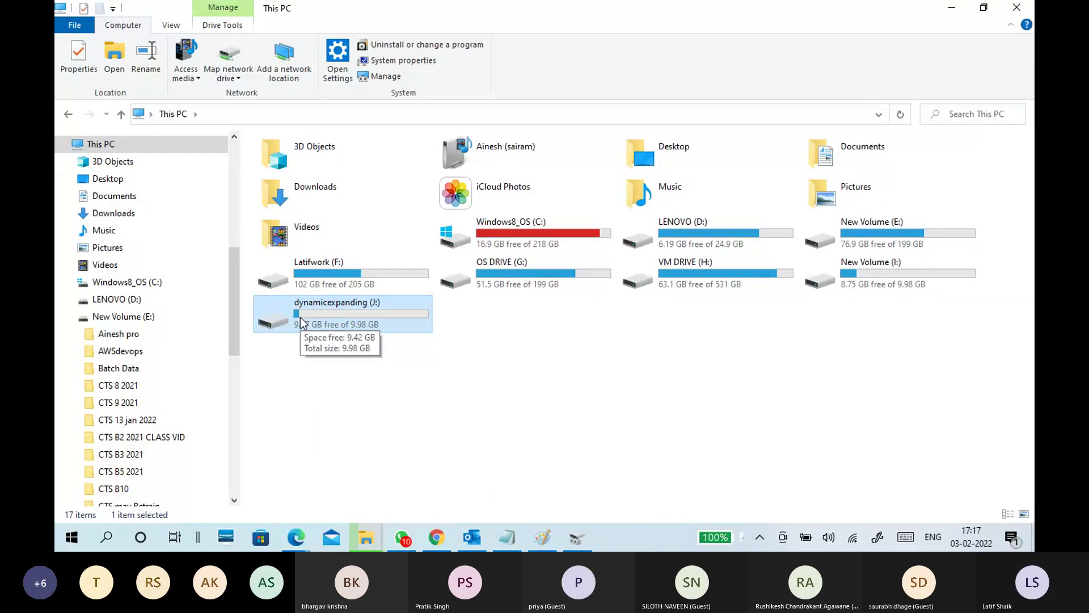
left_click(576, 352)
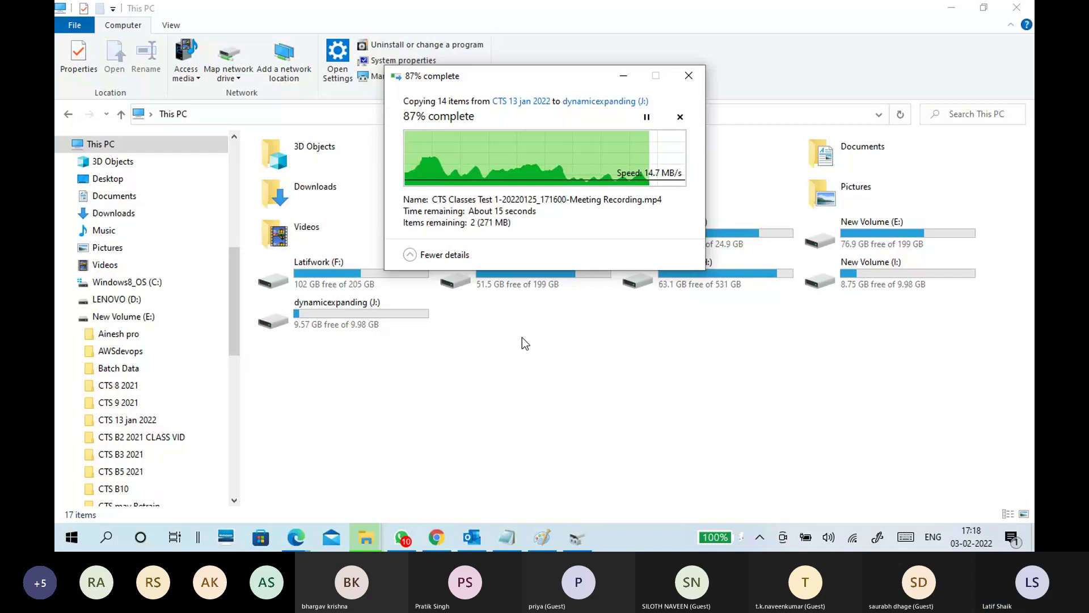
left_click(872, 281)
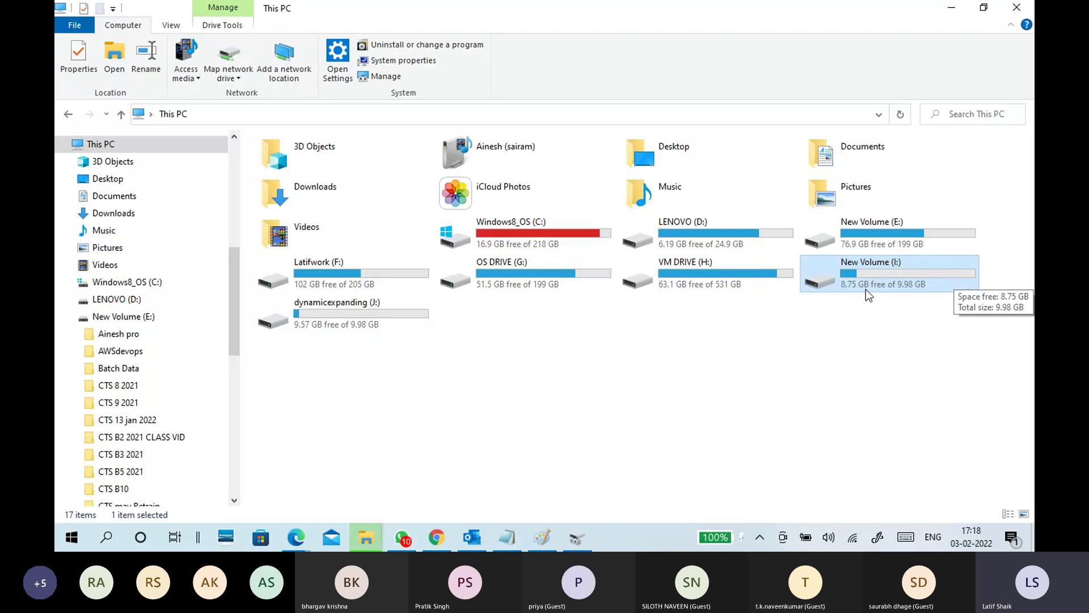
left_click(727, 285)
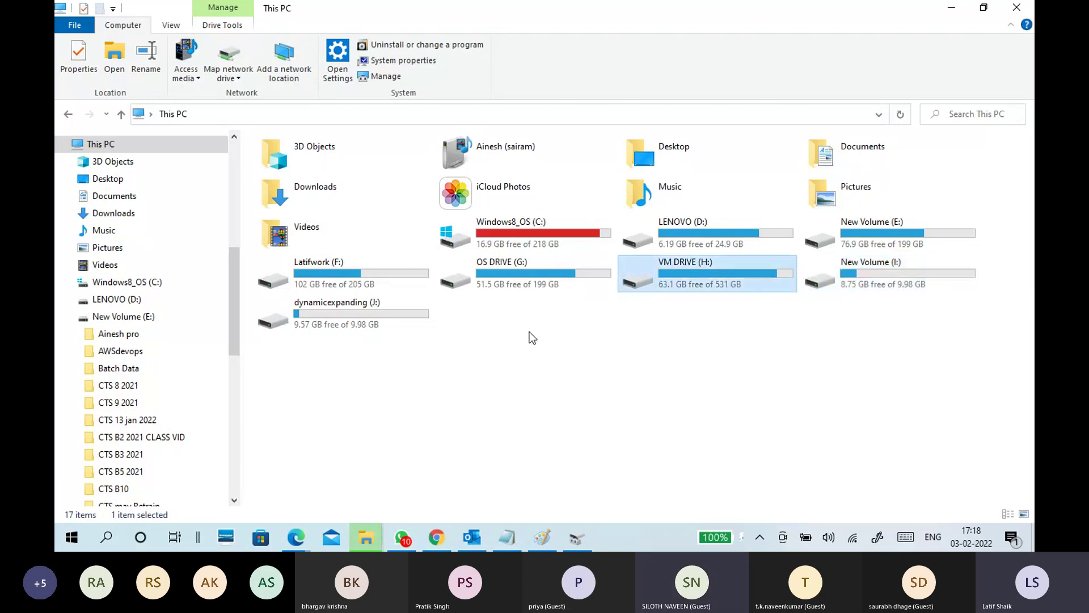
key("Right")
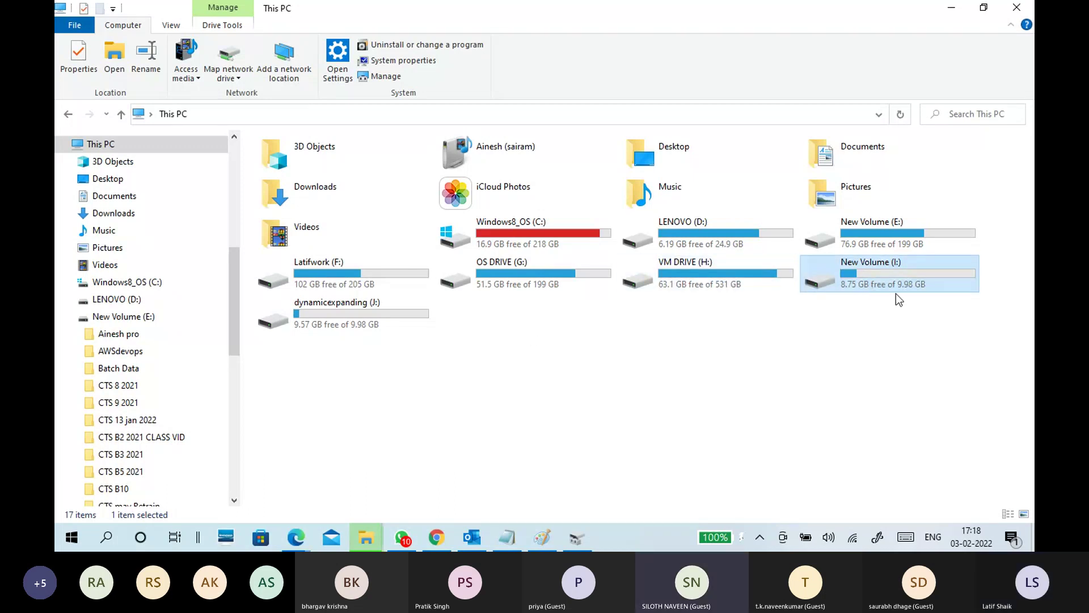
mouse_move(893, 279)
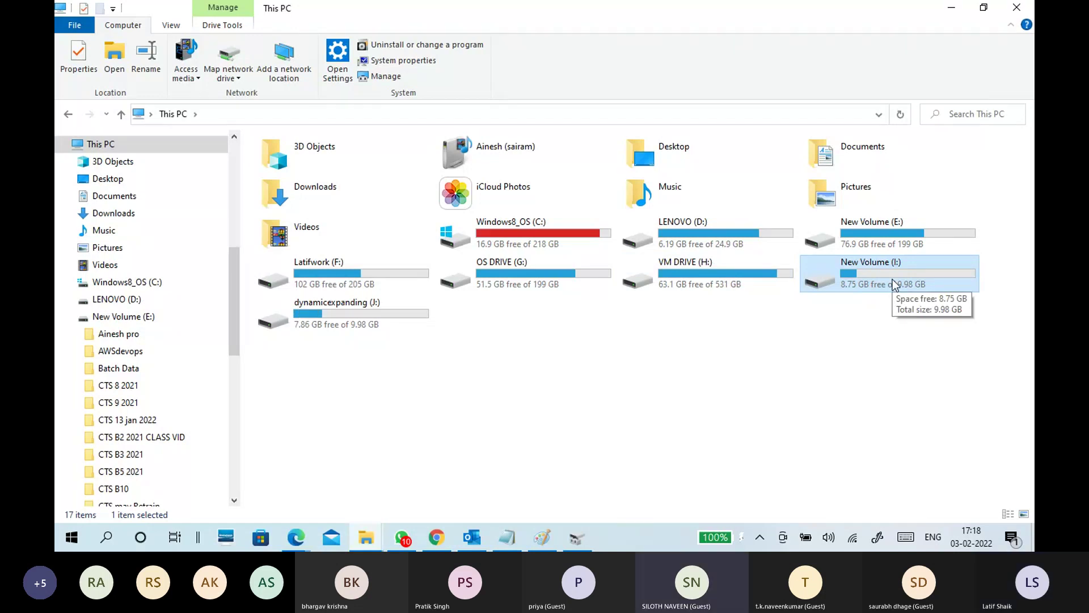
left_click(809, 350)
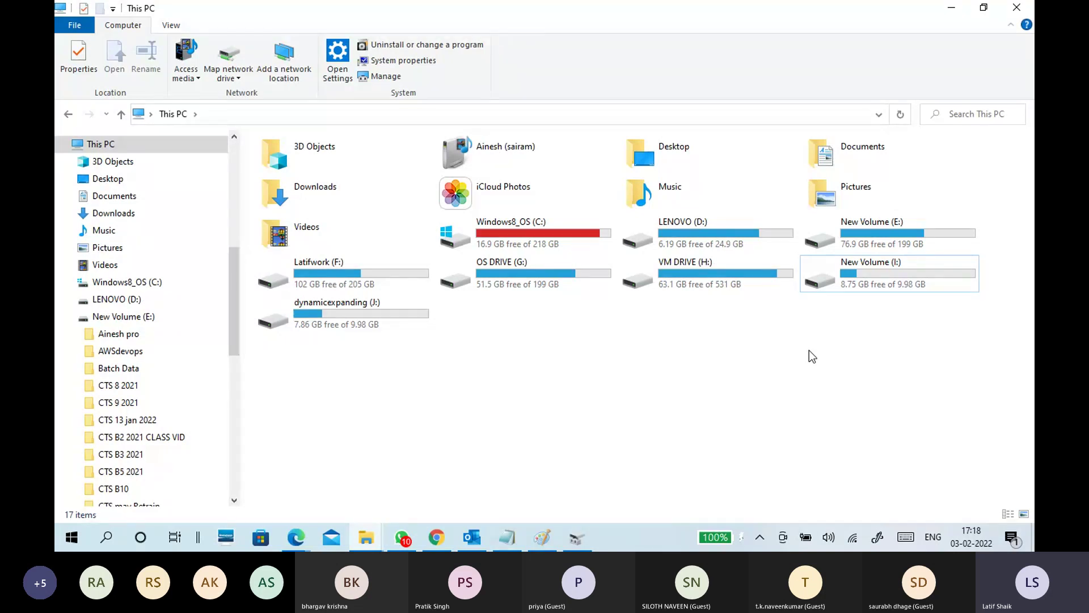
left_click(867, 219)
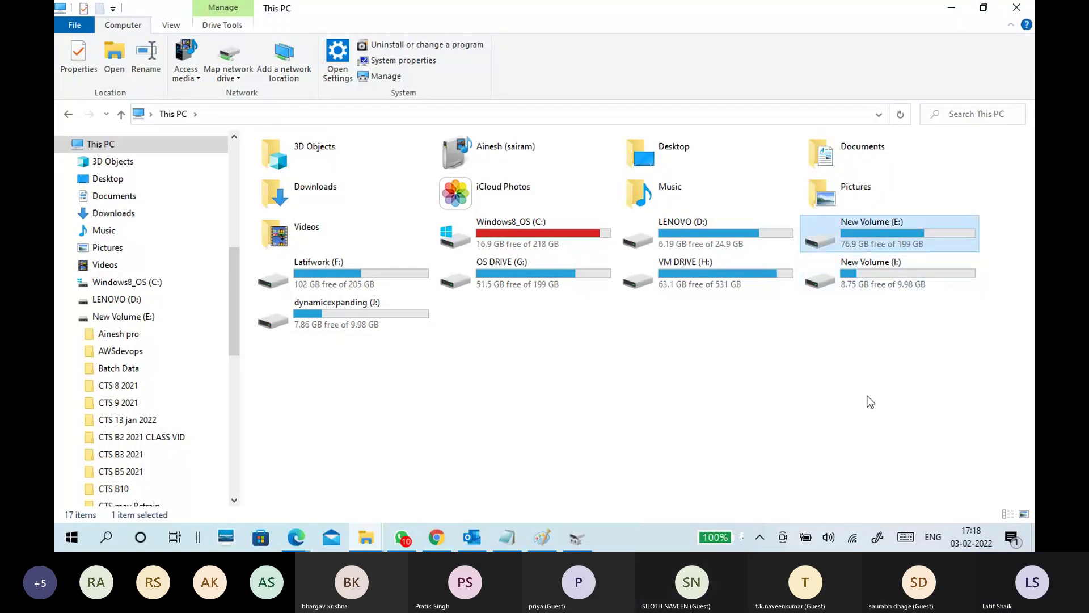
left_click(687, 371)
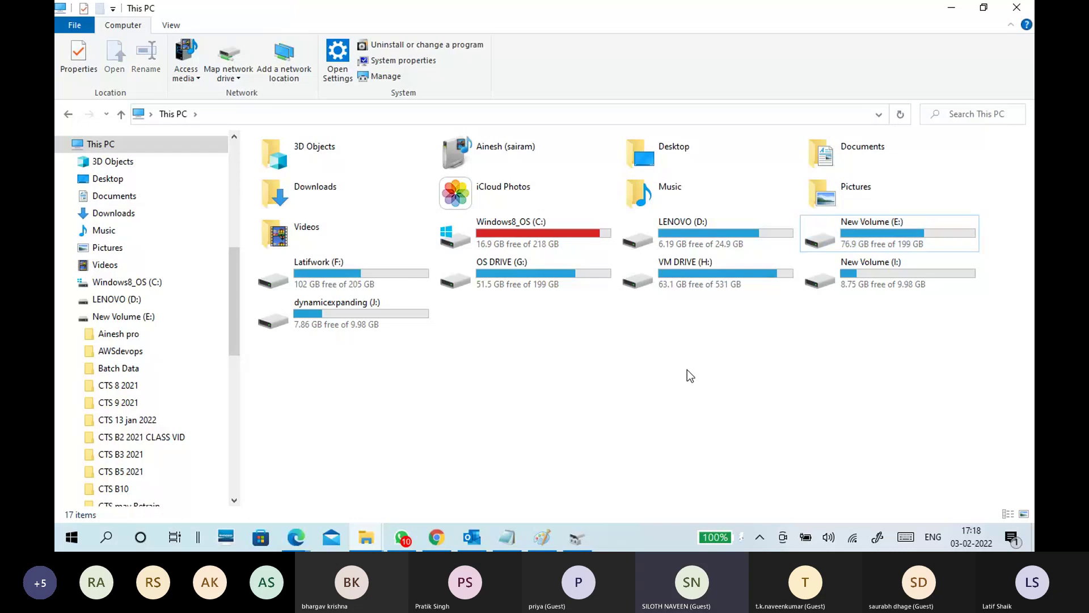
Step: Review the used space, free space and capacity in the properties of New Volume (I:), then close them
left_click(864, 287)
right_click(863, 287)
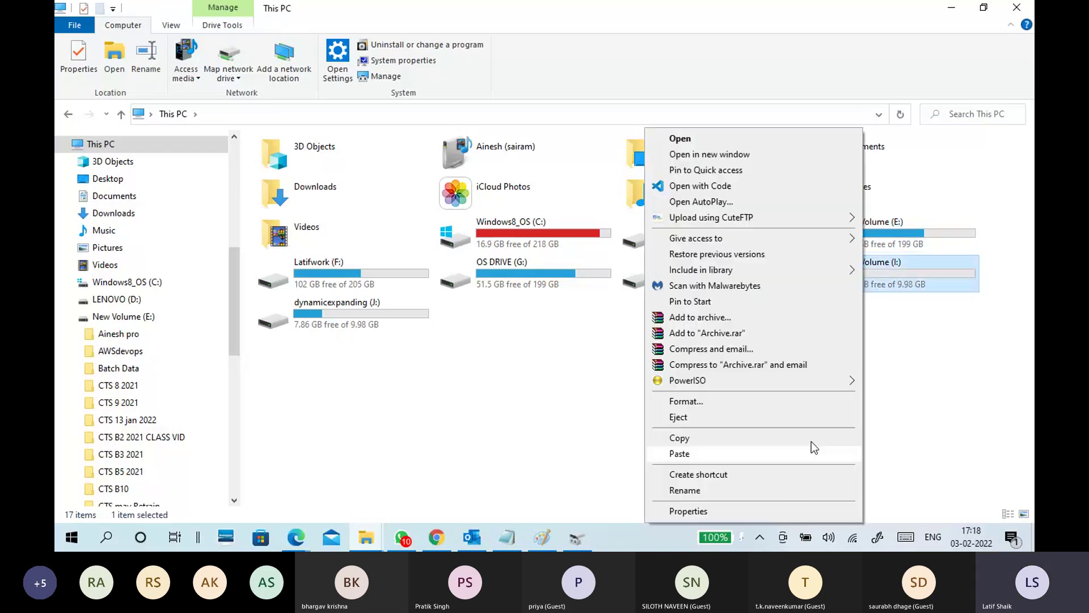
left_click(740, 510)
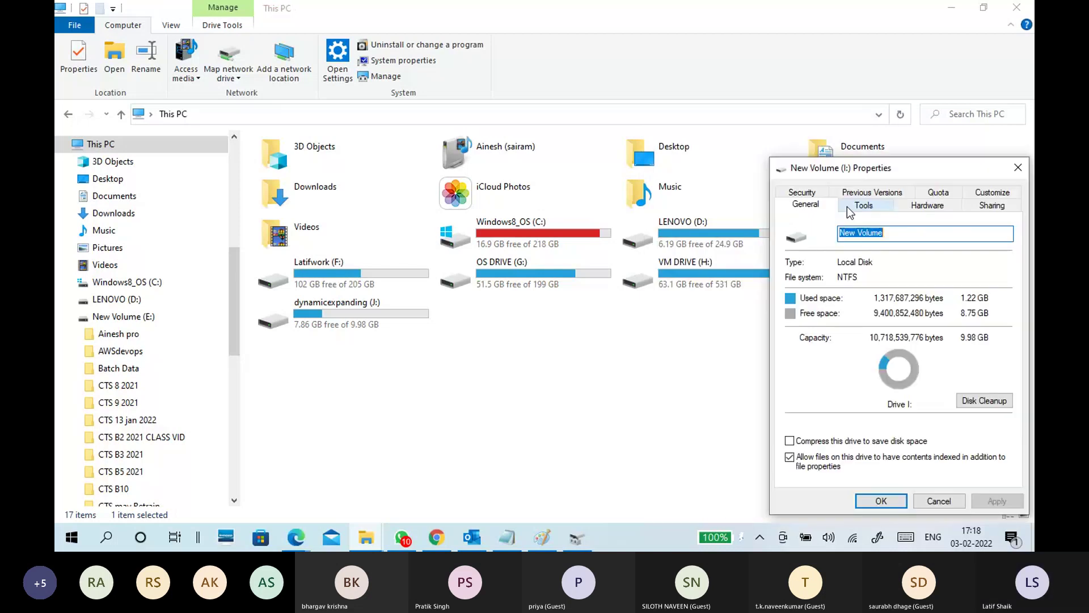
left_click_drag(856, 170, 719, 98)
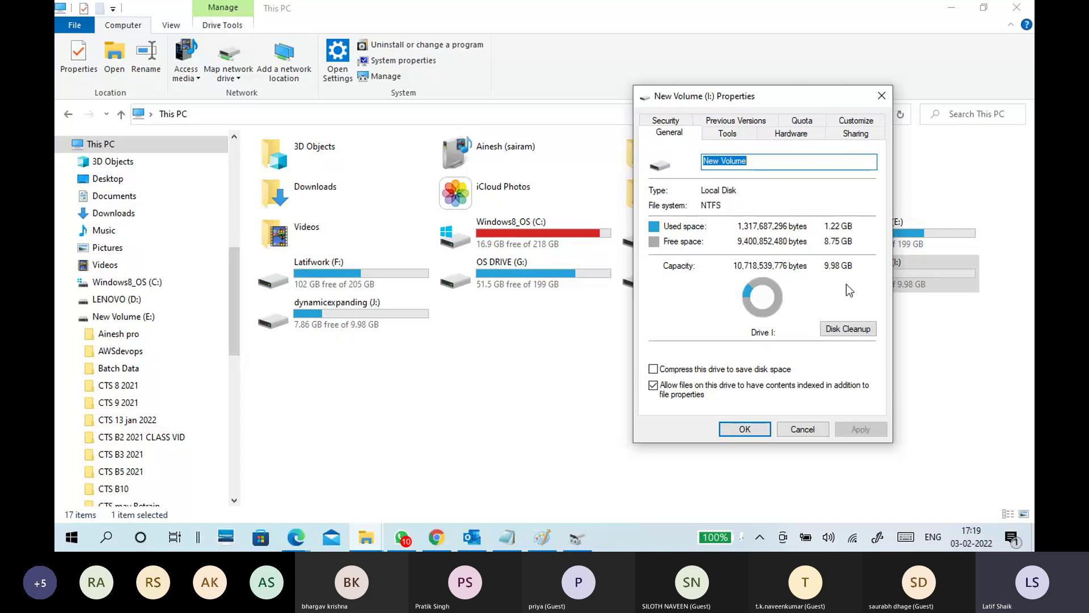
left_click(797, 430)
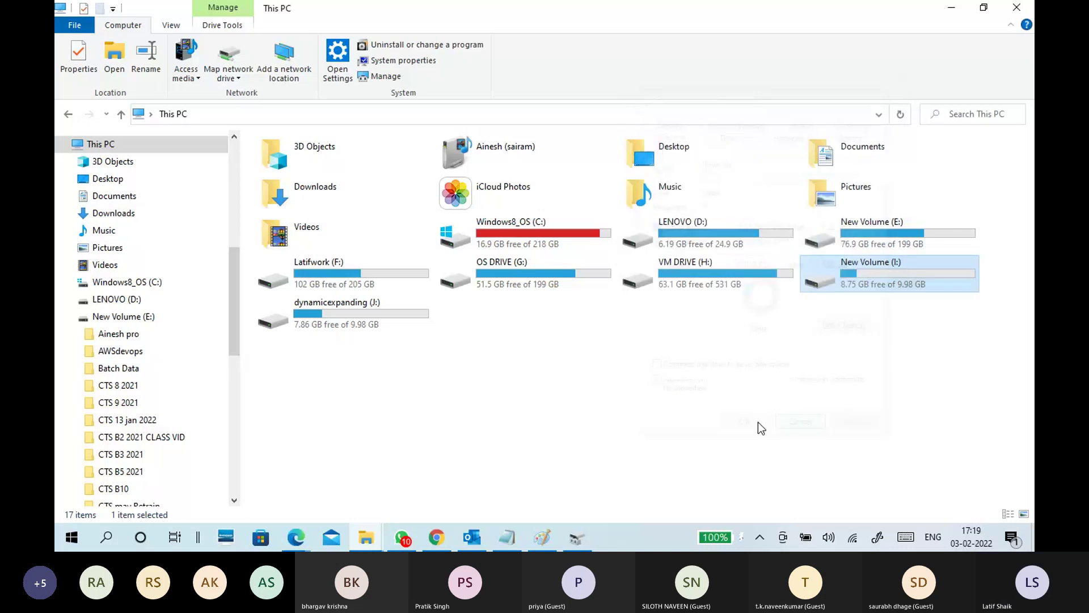
Step: Review the used space, free space and capacity in the properties of dynamicexpanding (J:), then close them
left_click(333, 318)
right_click(333, 318)
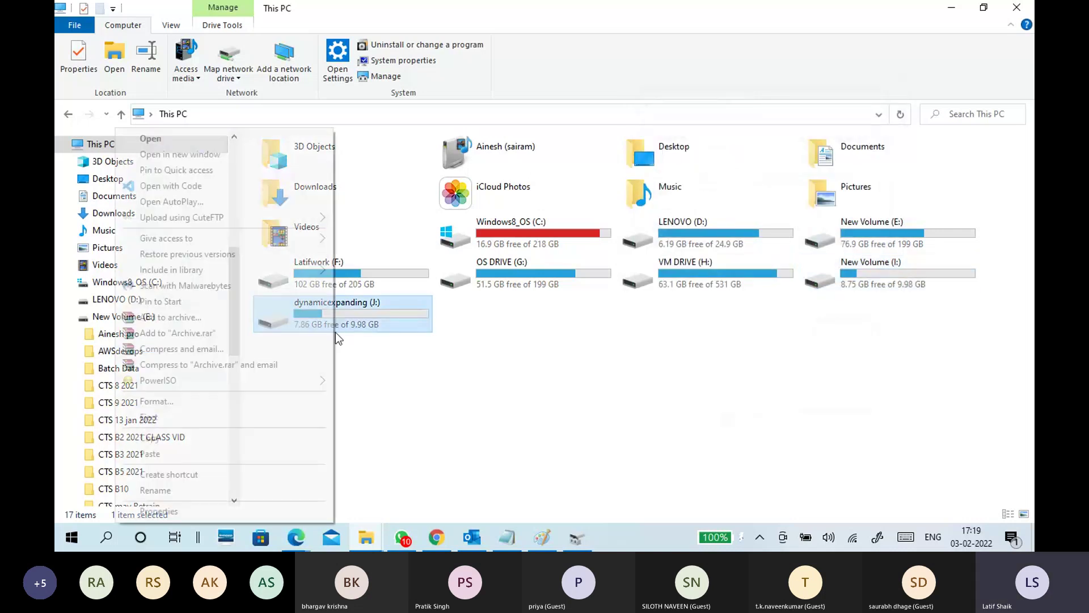
left_click(274, 514)
left_click_drag(521, 166, 641, 104)
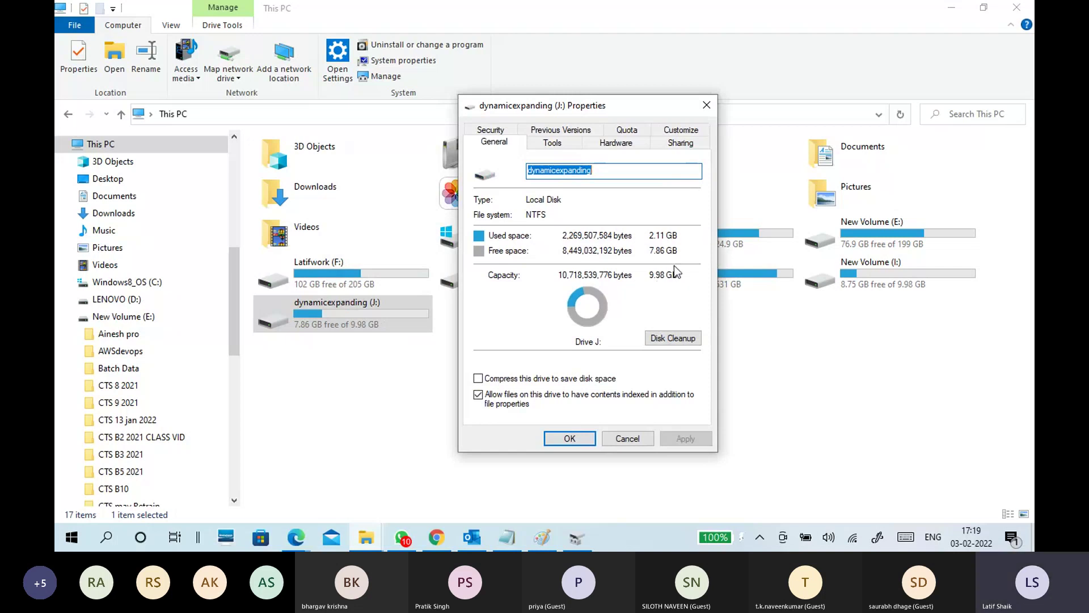
left_click(624, 437)
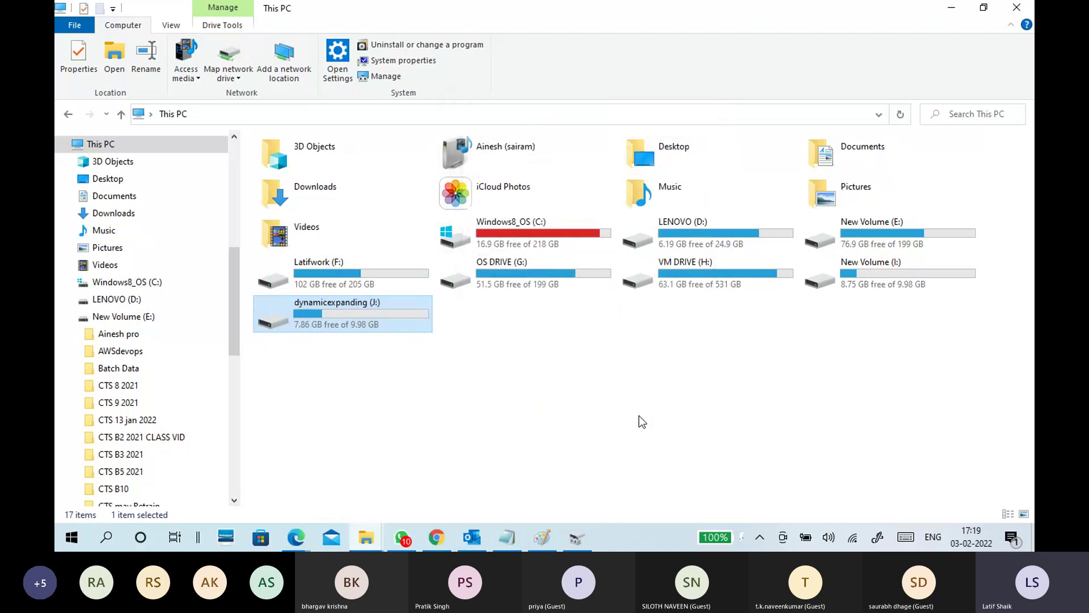
Step: Refresh This PC and check the updated free space of VM DRIVE (H:)
left_click(699, 321)
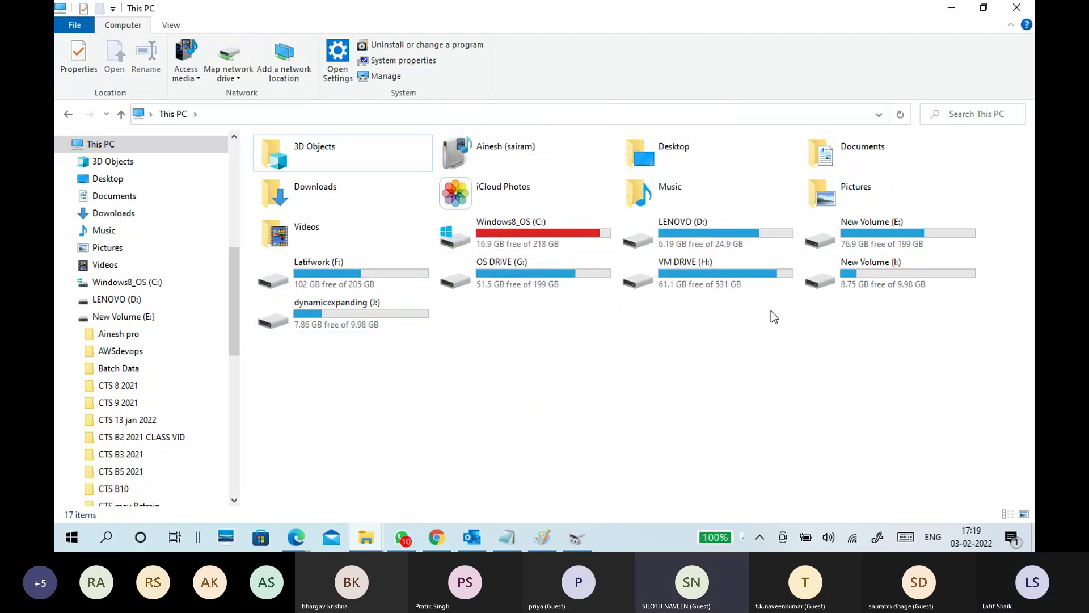
left_click(900, 115)
left_click(686, 286)
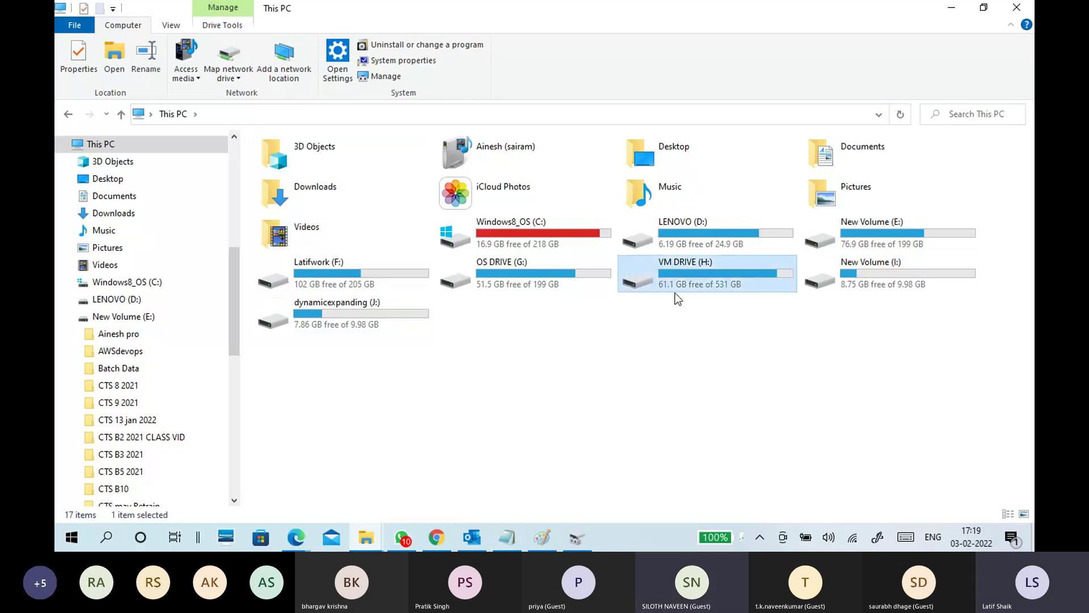
Step: Refine the handwritten subtraction in Paint to take 2.11 from 63.2, giving 61.1
left_click(544, 538)
left_click_drag(901, 282, 911, 299)
left_click(895, 253)
mouse_move(904, 237)
left_mouse_down()
mouse_move(902, 251)
mouse_move(911, 250)
left_mouse_up()
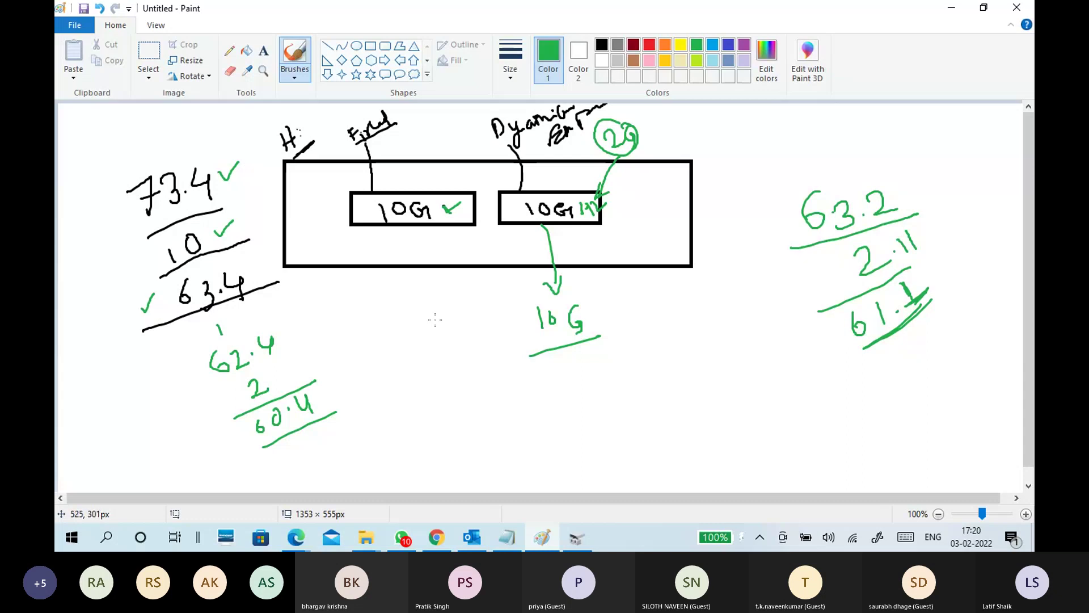
mouse_move(915, 278)
left_mouse_down()
mouse_move(862, 286)
mouse_move(908, 342)
mouse_move(934, 268)
left_mouse_up()
Step: Undo the handwritten 63.2 subtraction and the circled 2G with its arrow
key("ctrl+z")
key("ctrl+z")
key("ctrl+z")
key("ctrl+z")
key("ctrl+z")
key("ctrl+z")
key("ctrl+z")
key("ctrl+z")
key("ctrl+z")
key("ctrl+z")
key("ctrl+z")
key("ctrl+z")
key("ctrl+z")
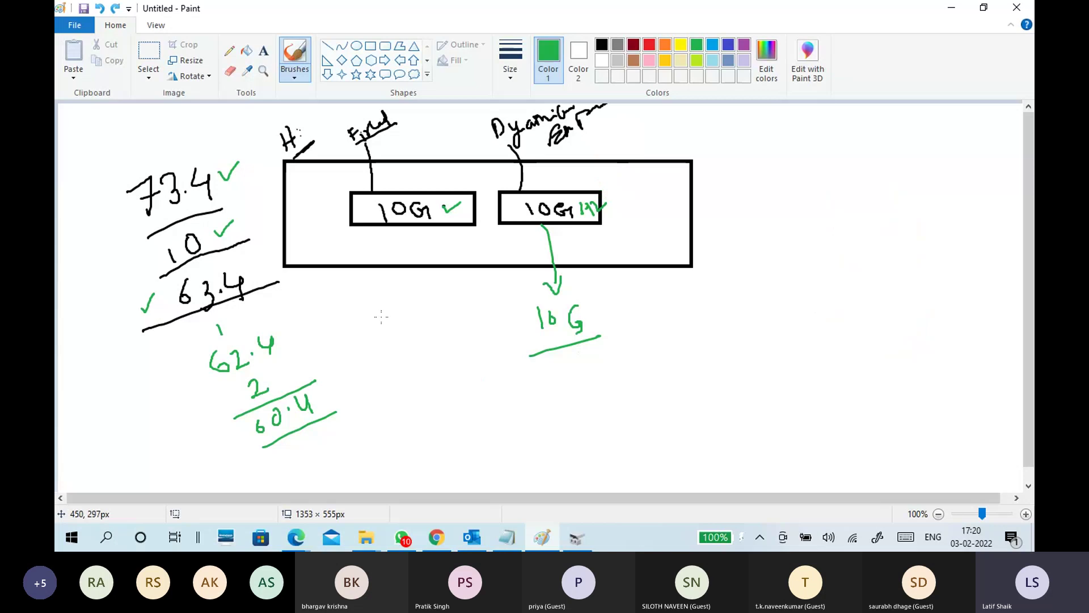
Step: Handwrite 73.4 in green below the fixed disk's box, draw a dividing line beyond the 10G note, and circle the H: label
mouse_move(361, 299)
left_mouse_down()
mouse_move(386, 324)
mouse_move(405, 308)
mouse_move(399, 322)
left_mouse_up()
left_click(429, 307)
left_click_drag(451, 294, 461, 324)
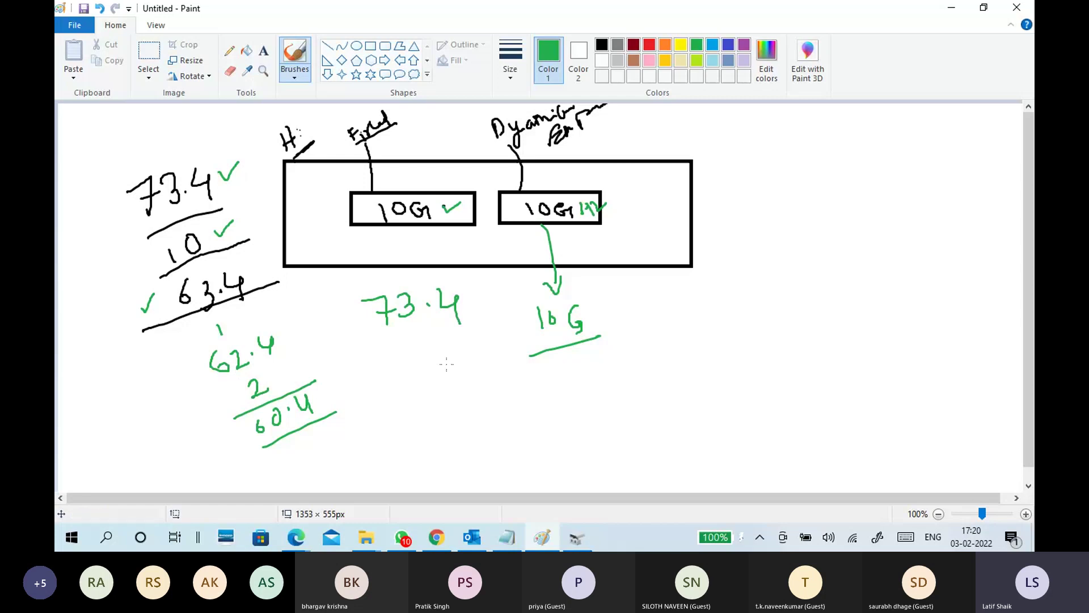
left_click_drag(605, 280, 644, 466)
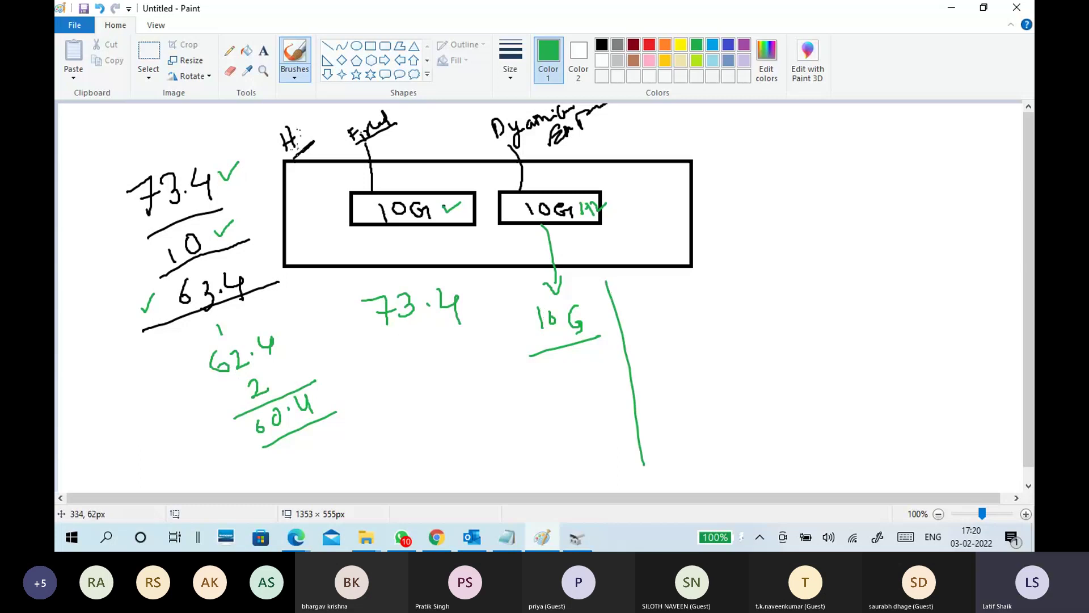
mouse_move(306, 111)
left_mouse_down()
mouse_move(263, 120)
mouse_move(309, 159)
mouse_move(303, 114)
left_mouse_up()
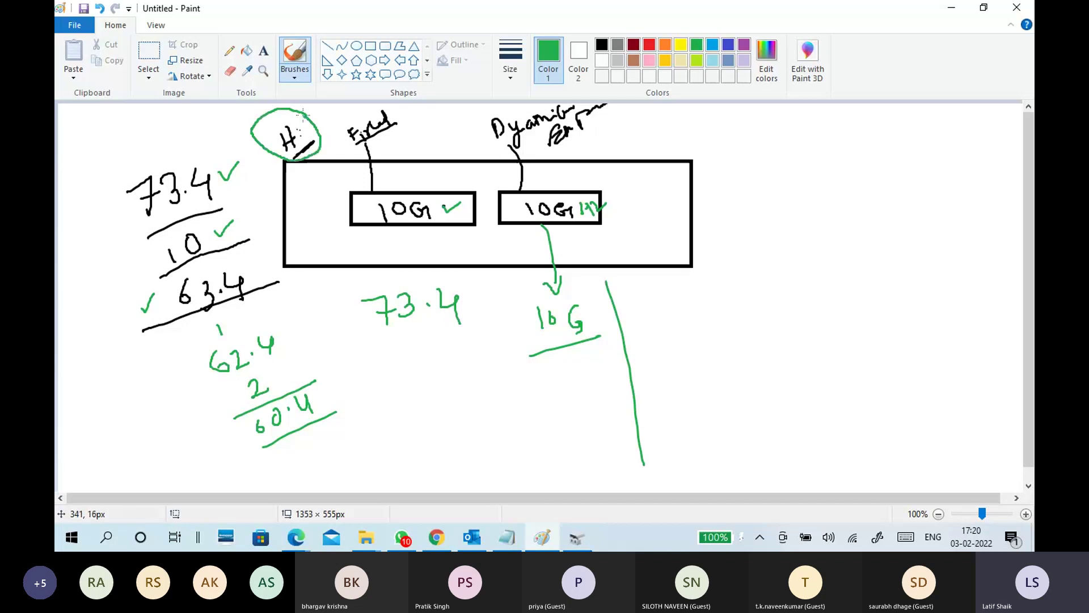
Step: Open VM DRIVE (H:) from This PC to check the virtual disk files' sizes, and return to the Paint drawing
left_click(371, 529)
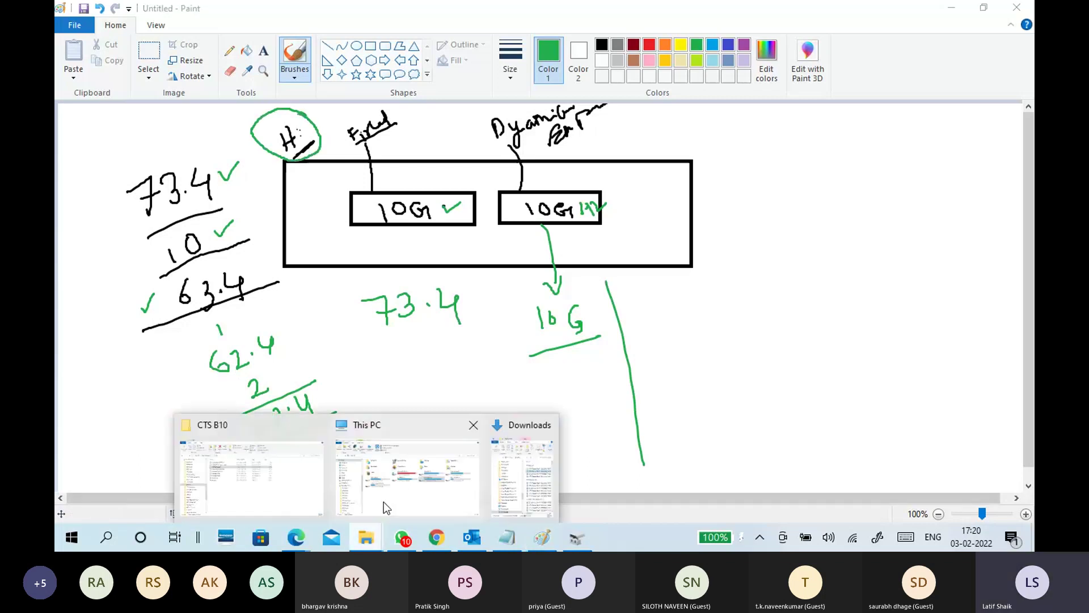
left_click(383, 505)
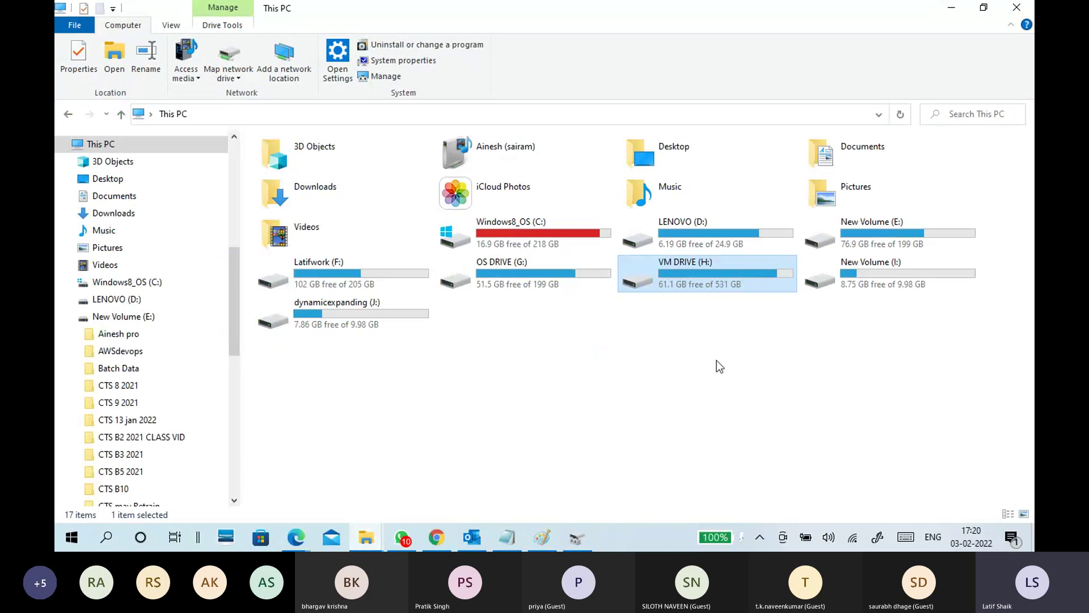
double_click(701, 277)
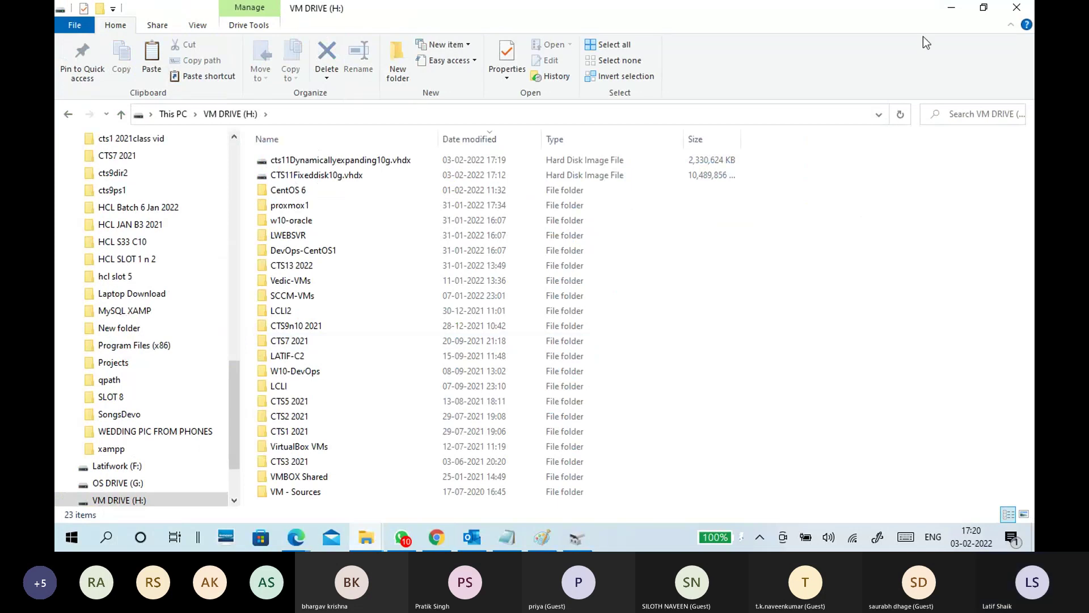
key("alt+Tab")
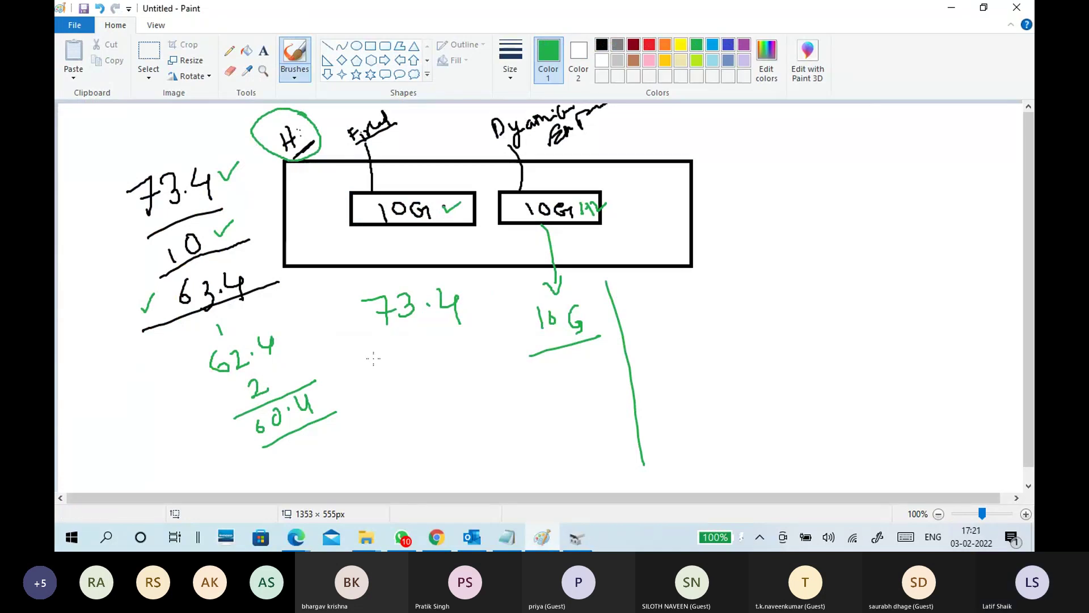
Step: Sketch a small green rectangle inside the drive, box the 73.4 figure, circle and tick the fixed 10G disk, and tick the H: label
mouse_move(303, 253)
left_mouse_down()
mouse_move(304, 234)
mouse_move(352, 253)
mouse_move(303, 253)
left_mouse_up()
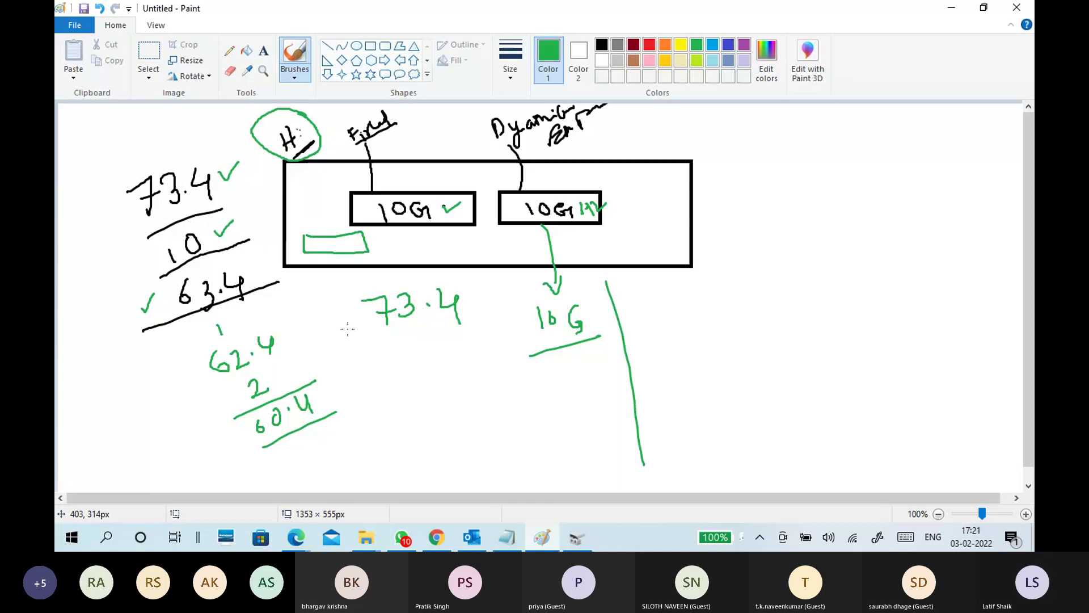
mouse_move(371, 292)
left_mouse_down()
mouse_move(357, 293)
mouse_move(397, 336)
mouse_move(468, 279)
mouse_move(353, 291)
left_mouse_up()
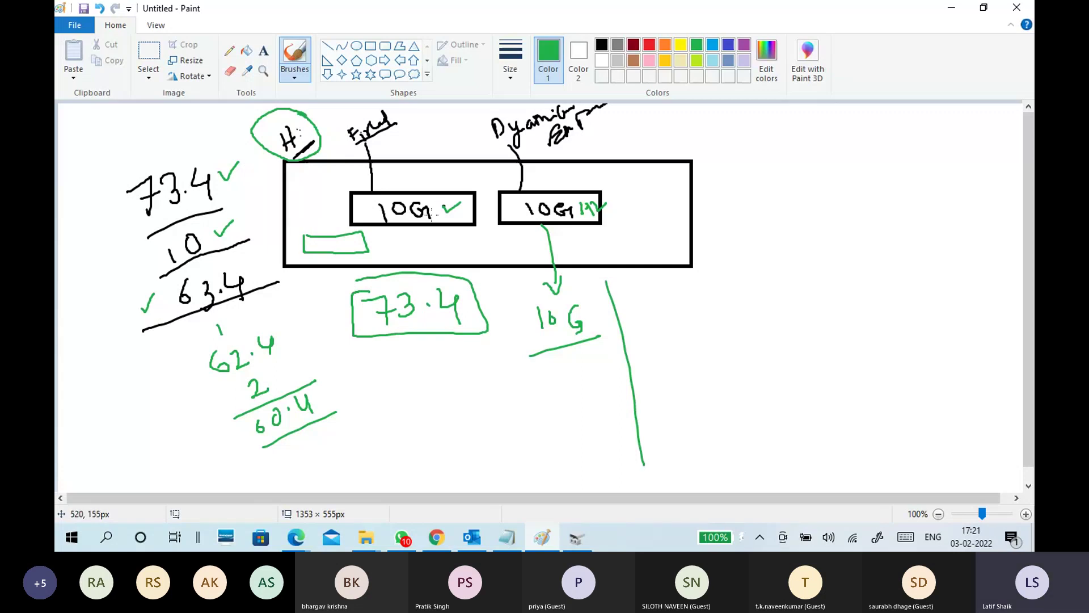
left_click_drag(433, 196, 474, 189)
mouse_move(451, 193)
left_mouse_down()
mouse_move(382, 187)
mouse_move(363, 227)
mouse_move(457, 224)
mouse_move(462, 201)
left_mouse_up()
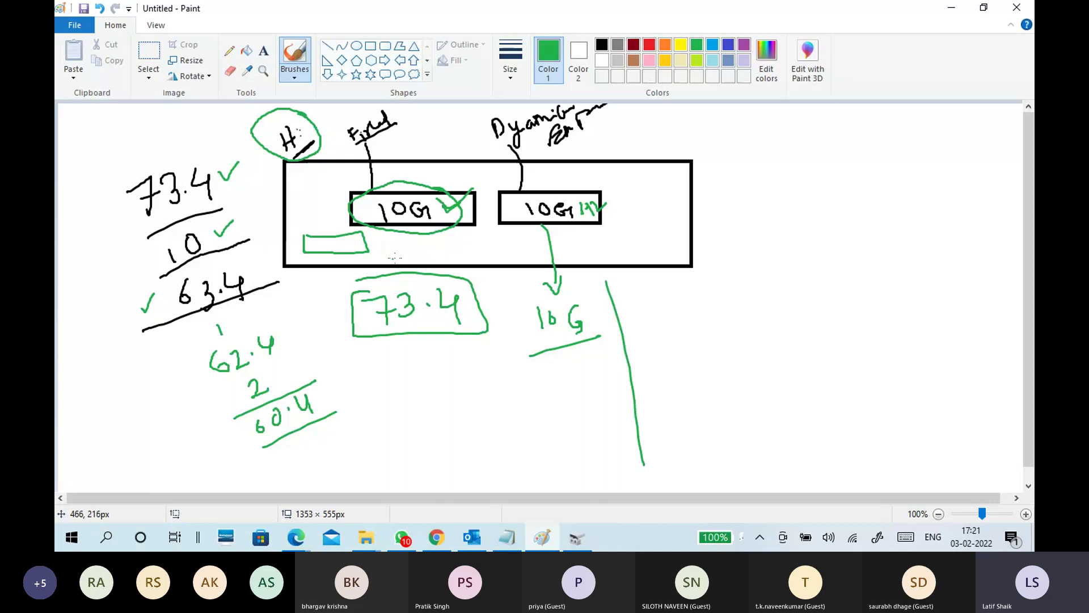
left_click_drag(292, 166, 337, 132)
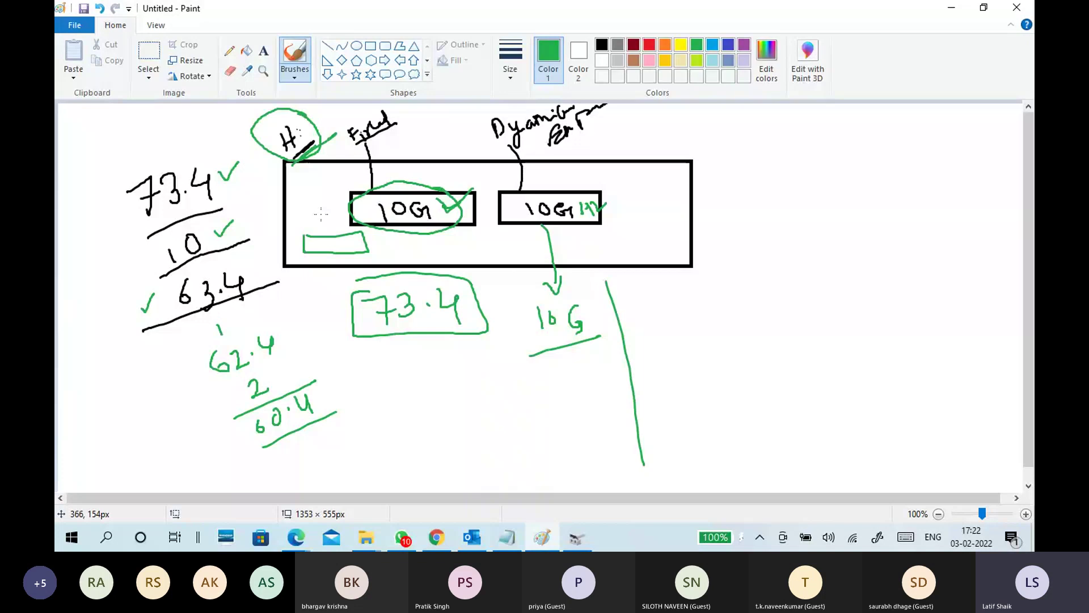
Step: Check the size of CTS11Fixeddisk10g.vhdx in VM DRIVE (H:), and return to the Paint drawing
left_click(361, 544)
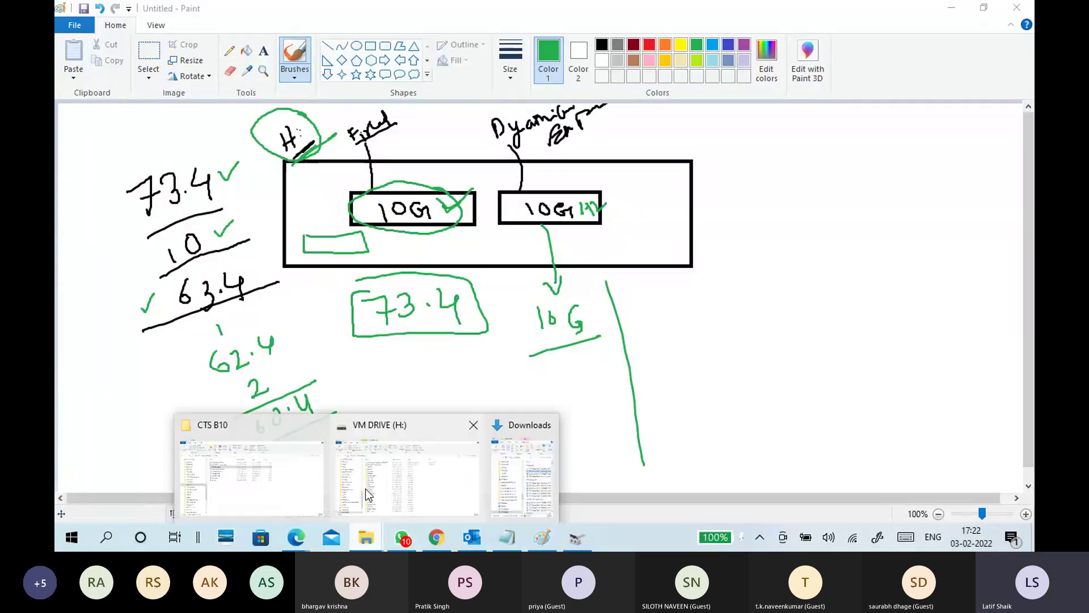
left_click(367, 495)
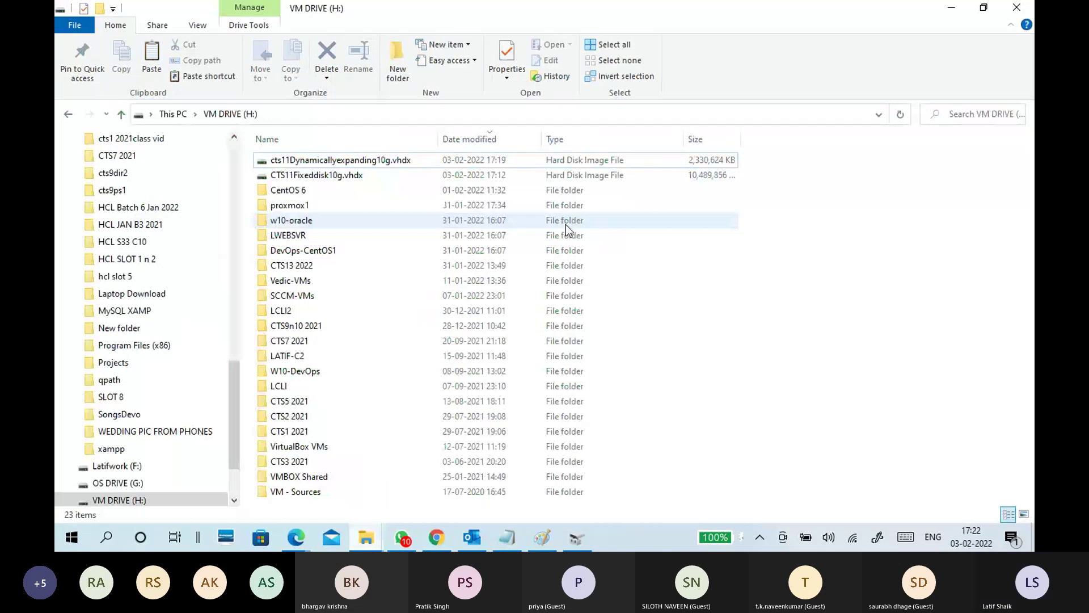
left_click(673, 177)
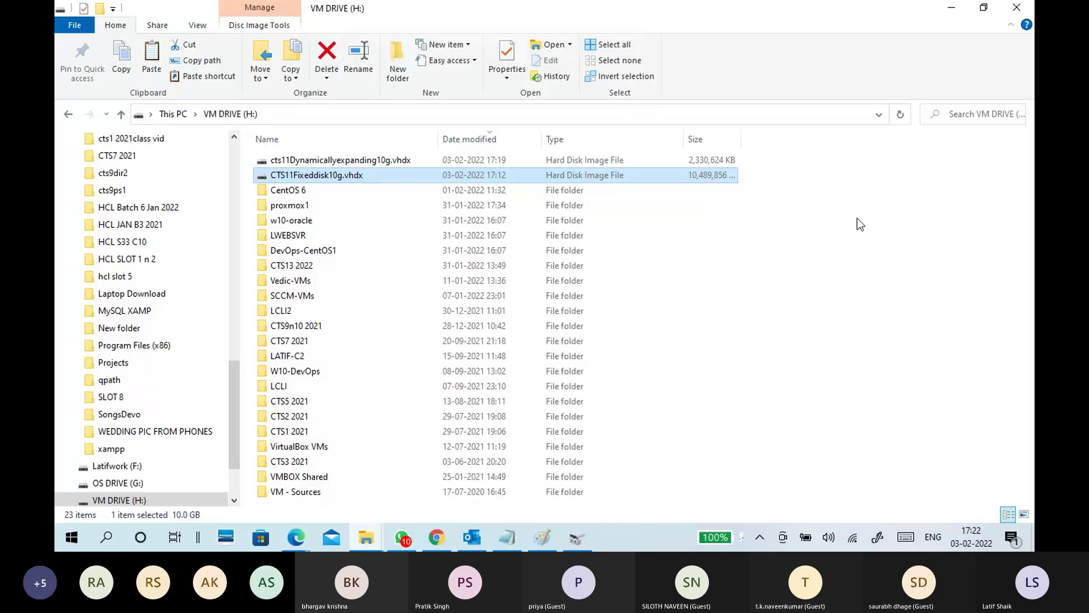
left_click(951, 7)
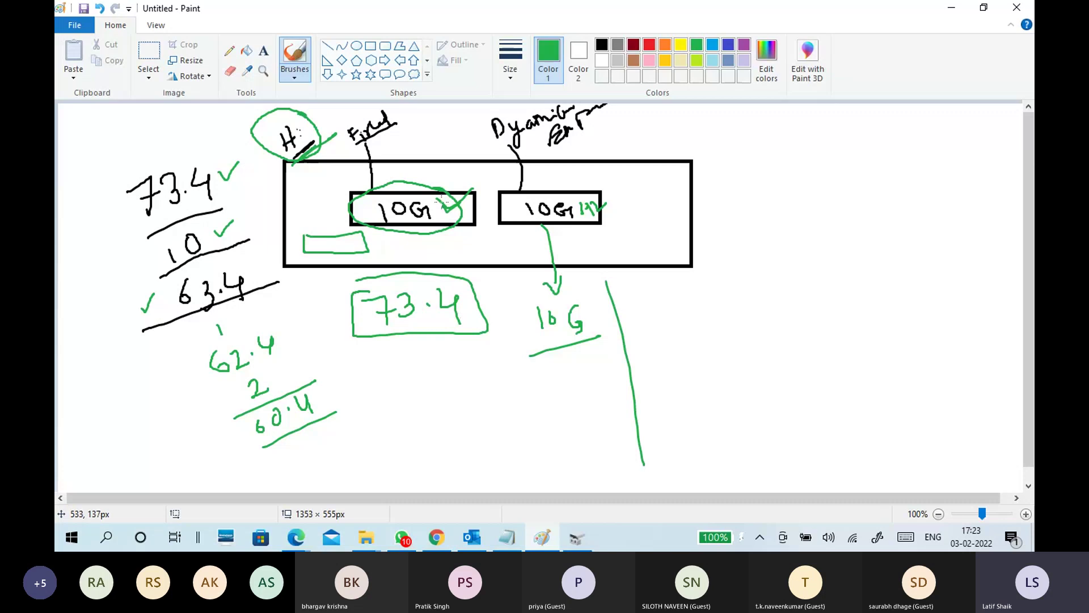
Step: Handwrite the subtraction of 10 from the boxed 73.4, giving an underlined 63.4, and draw a dividing line between the fixed and dynamic sides
left_click_drag(439, 181, 468, 171)
mouse_move(392, 347)
left_mouse_down()
mouse_move(390, 367)
mouse_move(403, 344)
left_mouse_up()
left_click_drag(367, 374, 529, 359)
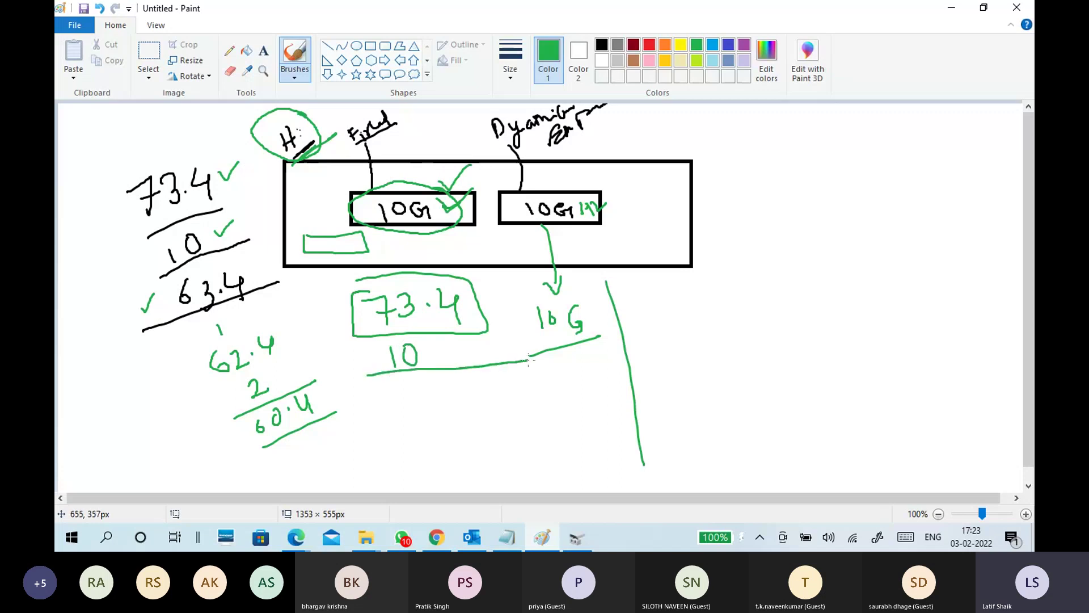
mouse_move(316, 191)
left_mouse_down()
mouse_move(359, 250)
mouse_move(648, 250)
left_mouse_up()
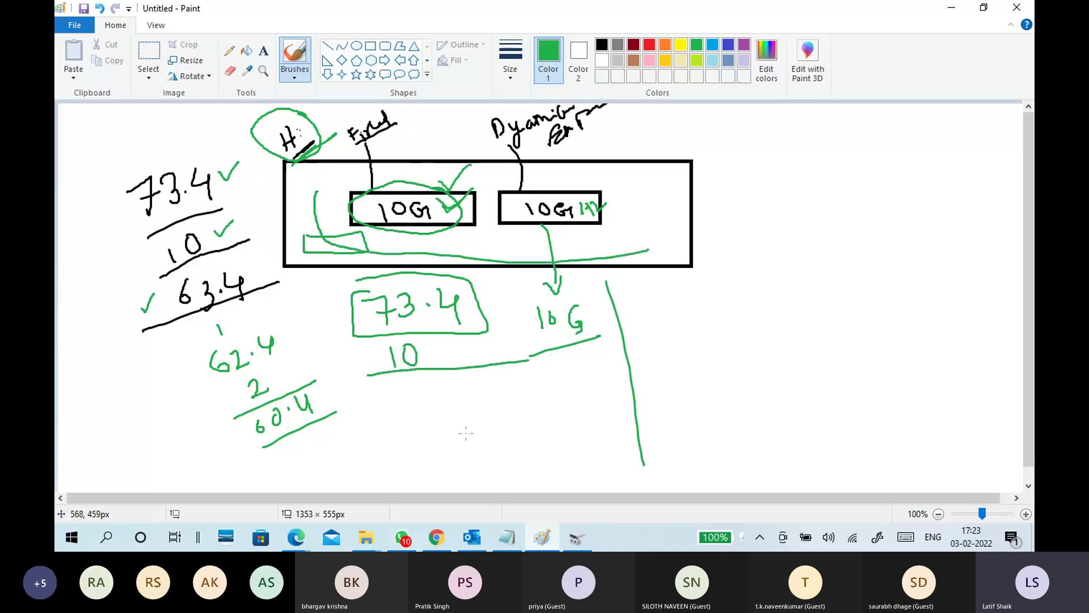
mouse_move(390, 388)
left_mouse_down()
mouse_move(387, 413)
mouse_move(414, 408)
mouse_move(404, 423)
left_mouse_up()
left_click(426, 410)
left_click_drag(450, 396, 466, 401)
left_click_drag(463, 395, 464, 422)
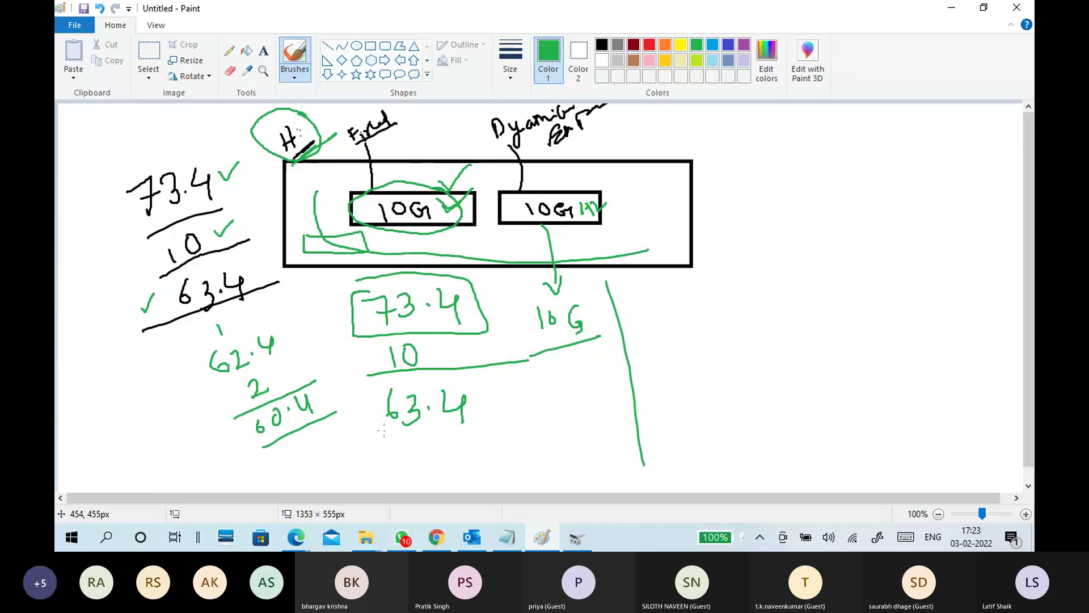
mouse_move(384, 431)
left_mouse_down()
mouse_move(461, 428)
mouse_move(400, 435)
left_mouse_up()
left_click_drag(487, 148, 492, 491)
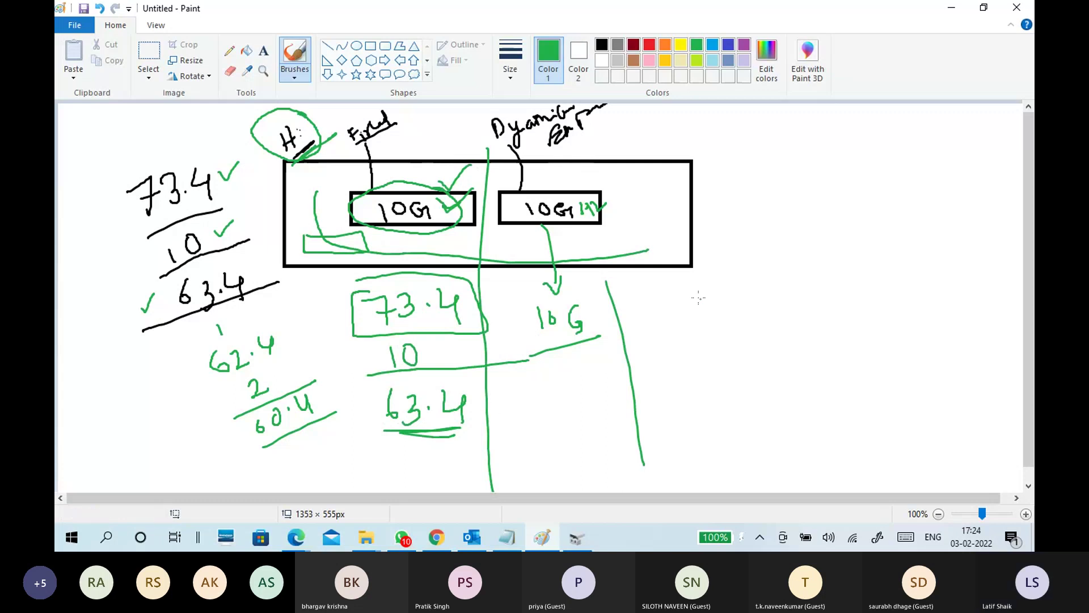
Step: Handwrite an underlined 63.4 with a tick in the blank area beyond the dynamic side, and circle the dynamic disk's 10G
mouse_move(711, 271)
left_mouse_down()
mouse_move(713, 293)
mouse_move(750, 295)
mouse_move(738, 308)
left_mouse_up()
left_click(762, 299)
left_click_drag(777, 274, 798, 315)
left_click_drag(704, 319, 810, 309)
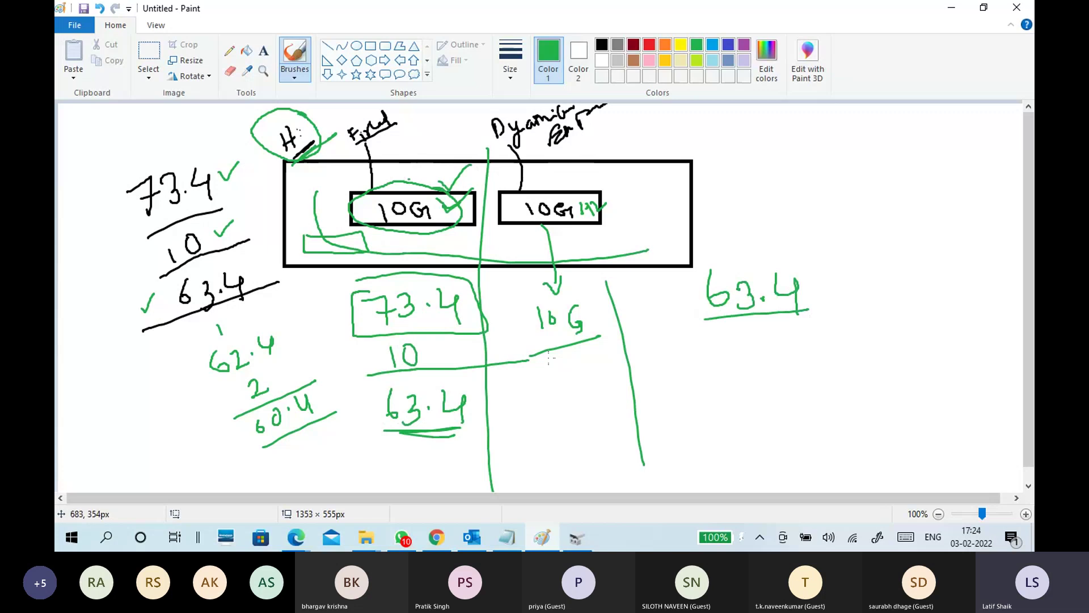
left_click_drag(814, 283, 848, 268)
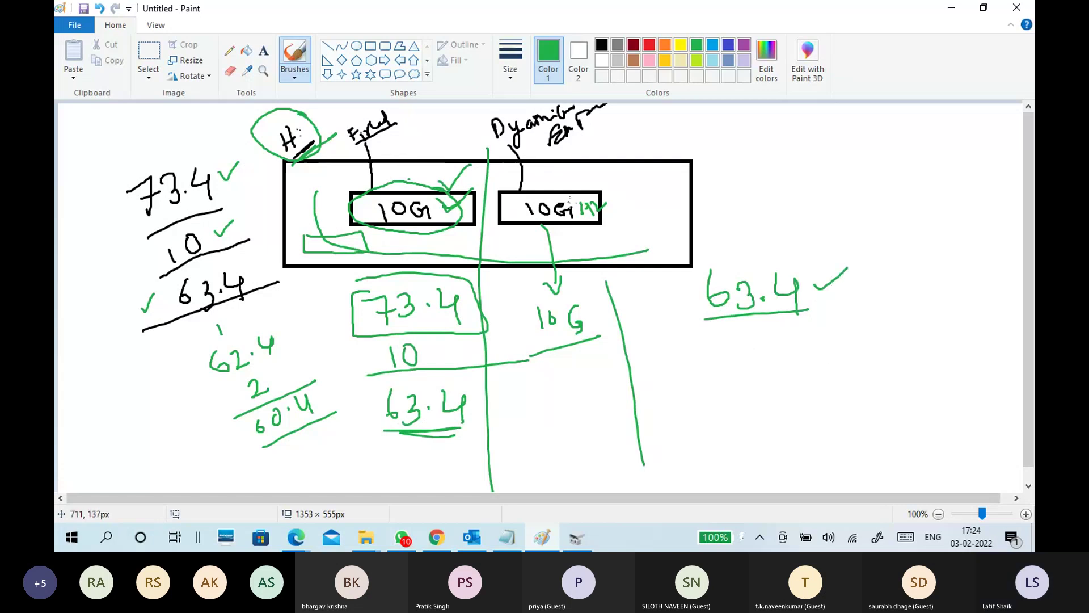
mouse_move(570, 199)
left_mouse_down()
mouse_move(510, 220)
mouse_move(574, 196)
left_mouse_up()
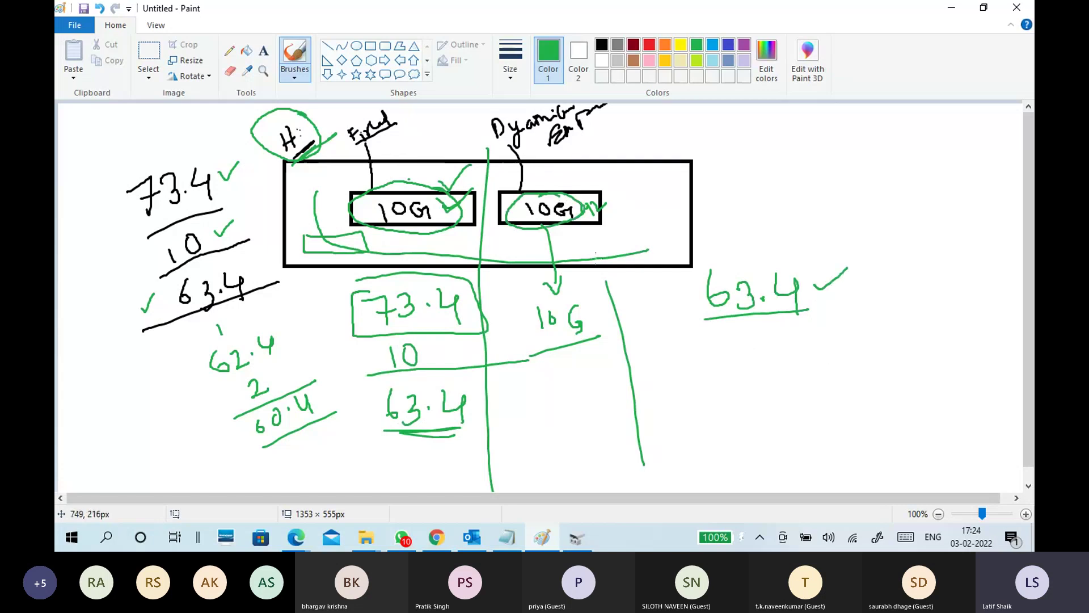
Step: Handwrite 10 below the ticked 63.4 with an underlined result of 63.4, and add an arrow beside the 10
mouse_move(725, 330)
left_mouse_down()
mouse_move(731, 352)
mouse_move(763, 341)
mouse_move(749, 327)
left_mouse_up()
left_click_drag(695, 375, 834, 352)
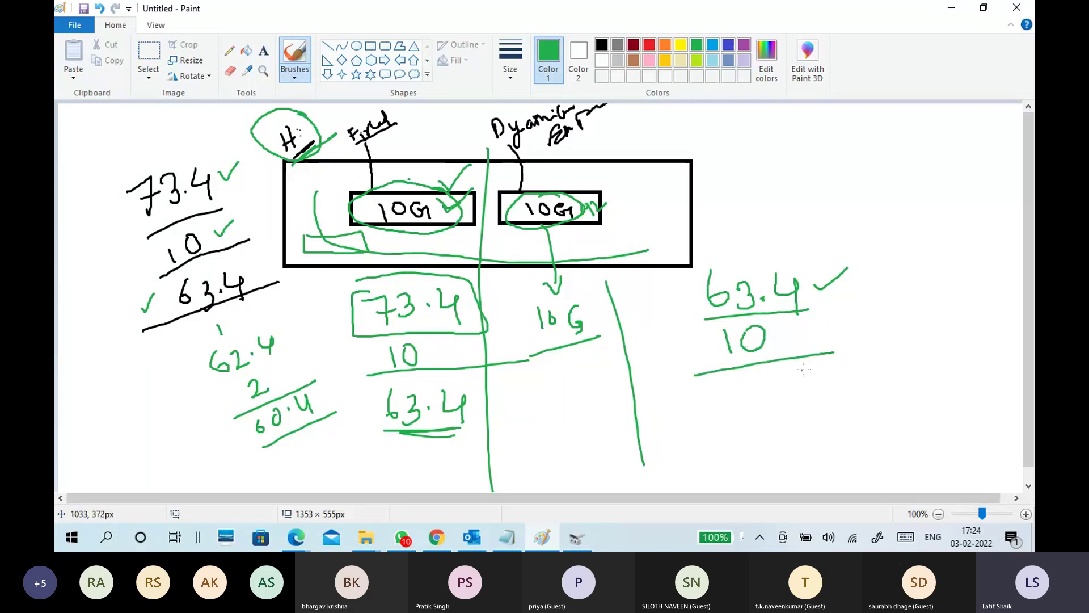
mouse_move(737, 375)
left_mouse_down()
mouse_move(731, 399)
mouse_move(759, 404)
left_mouse_up()
left_click(791, 386)
mouse_move(807, 373)
left_mouse_down()
mouse_move(827, 375)
mouse_move(833, 402)
left_mouse_up()
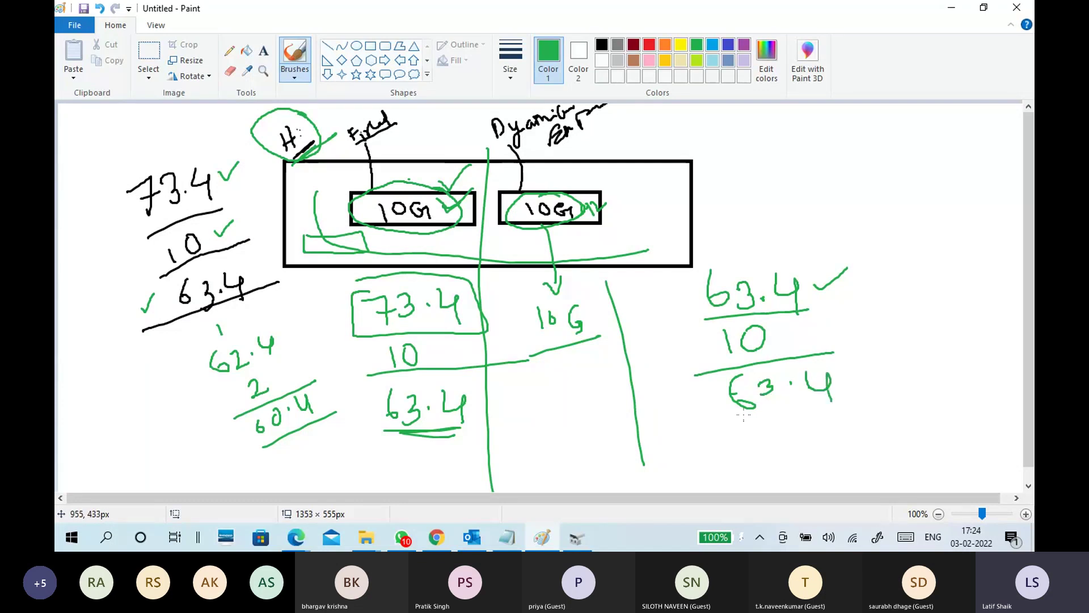
left_click_drag(723, 421, 843, 402)
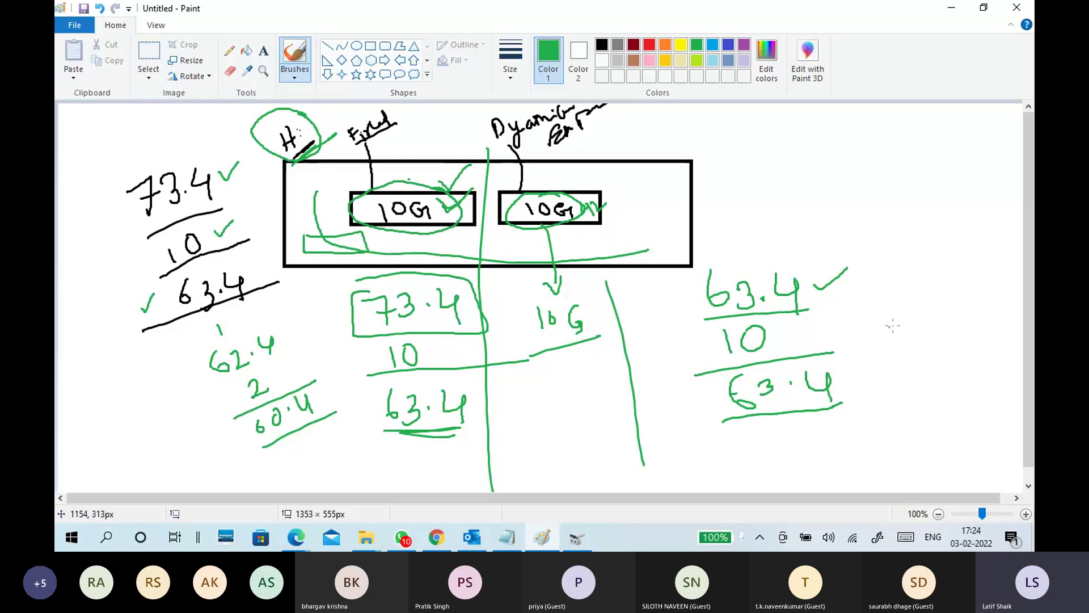
mouse_move(807, 335)
left_mouse_down()
mouse_move(838, 328)
mouse_move(841, 344)
left_mouse_up()
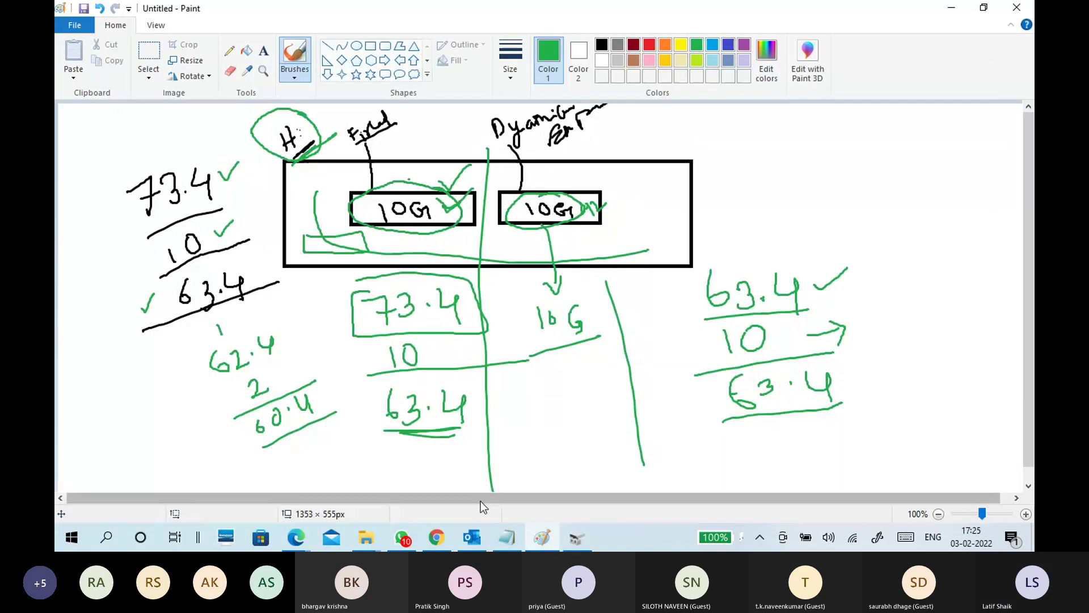
Step: Open the properties of cts11Dynamicallyexpanding10g.vhdx on VM DRIVE (H:) and highlight its size on disk
mouse_move(376, 538)
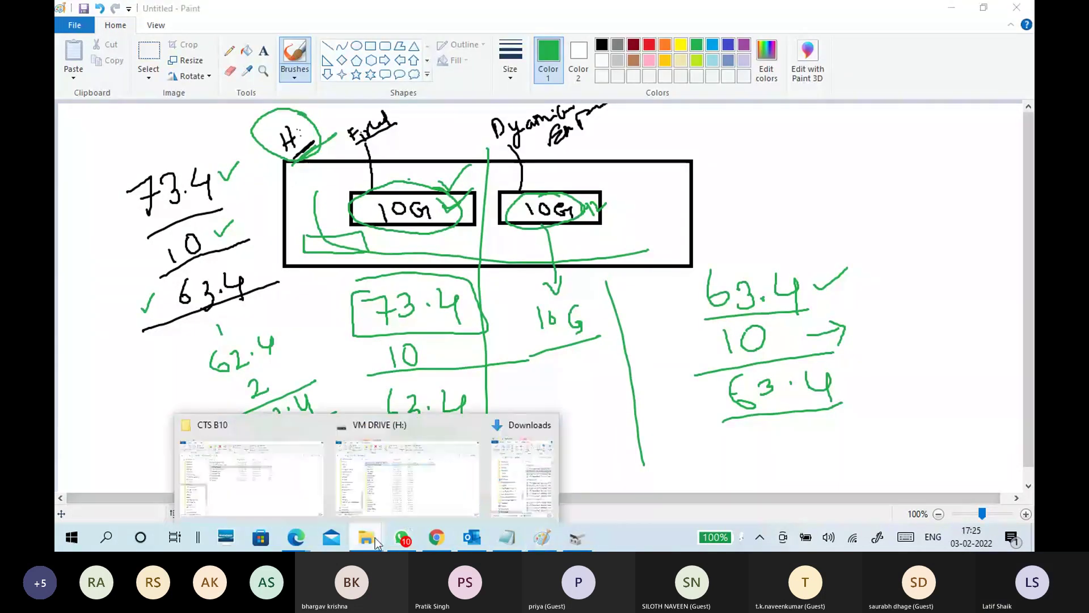
left_click(396, 500)
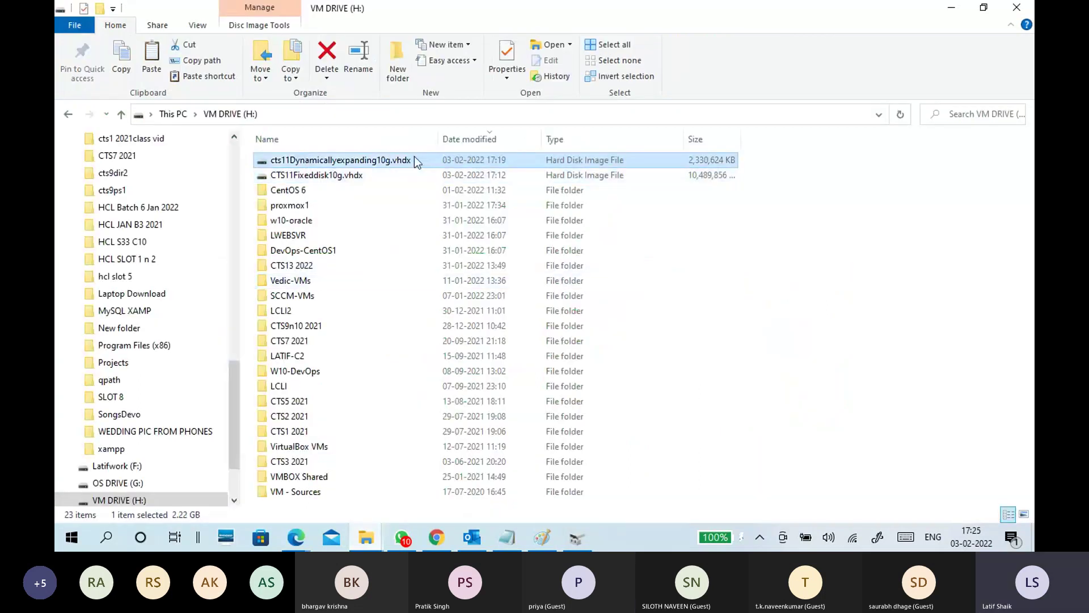
right_click(415, 158)
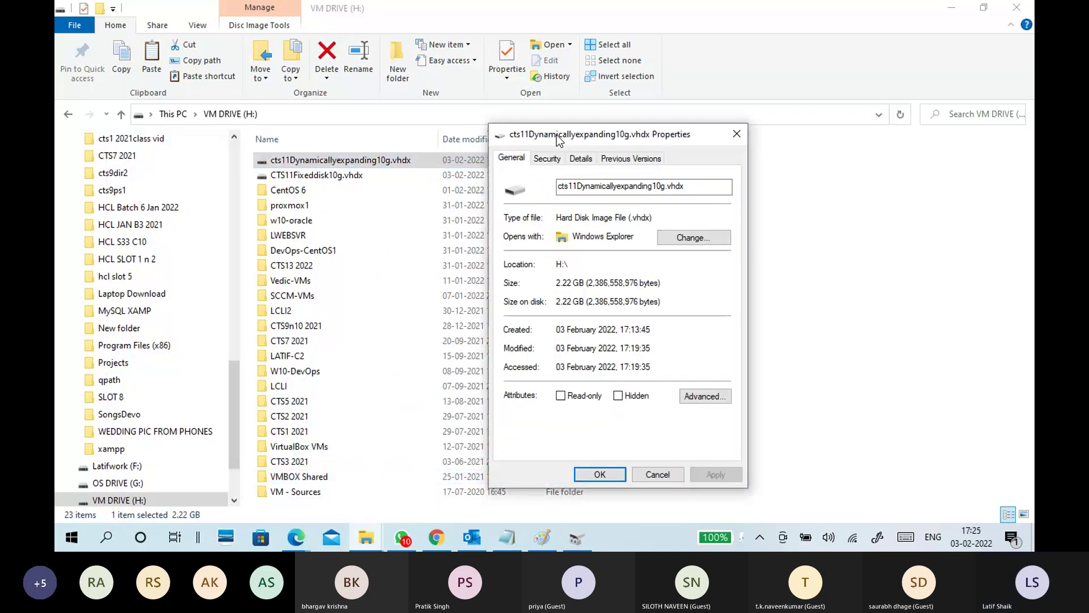
left_click_drag(559, 139, 692, 92)
left_click_drag(720, 254, 689, 254)
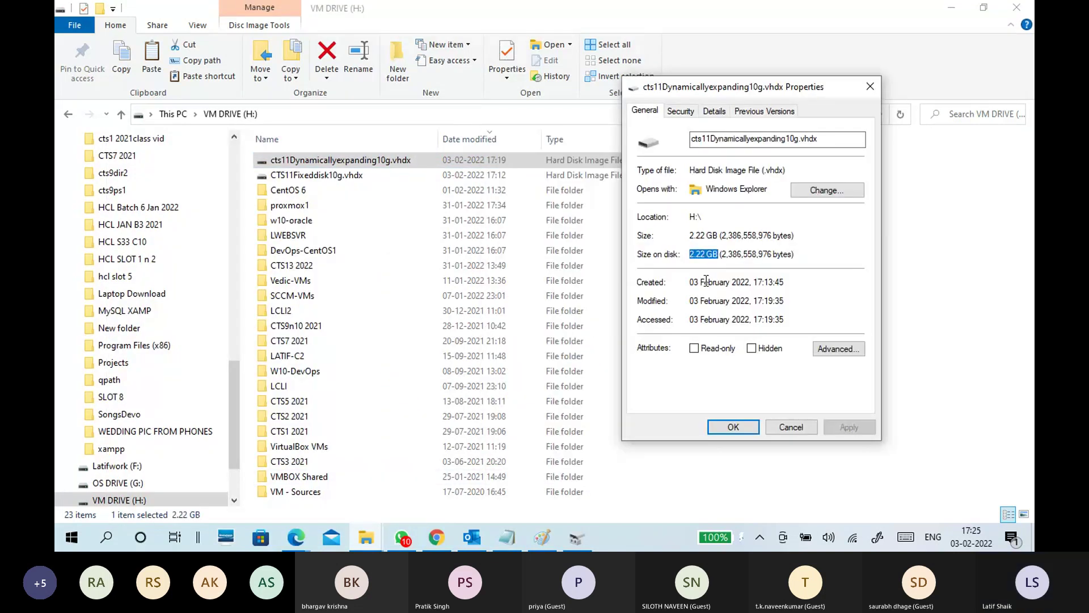
Step: Open the properties of CTS11Fixeddisk10g.vhdx and place them beside the dynamic disk's properties over Paint for comparison
left_click(411, 178)
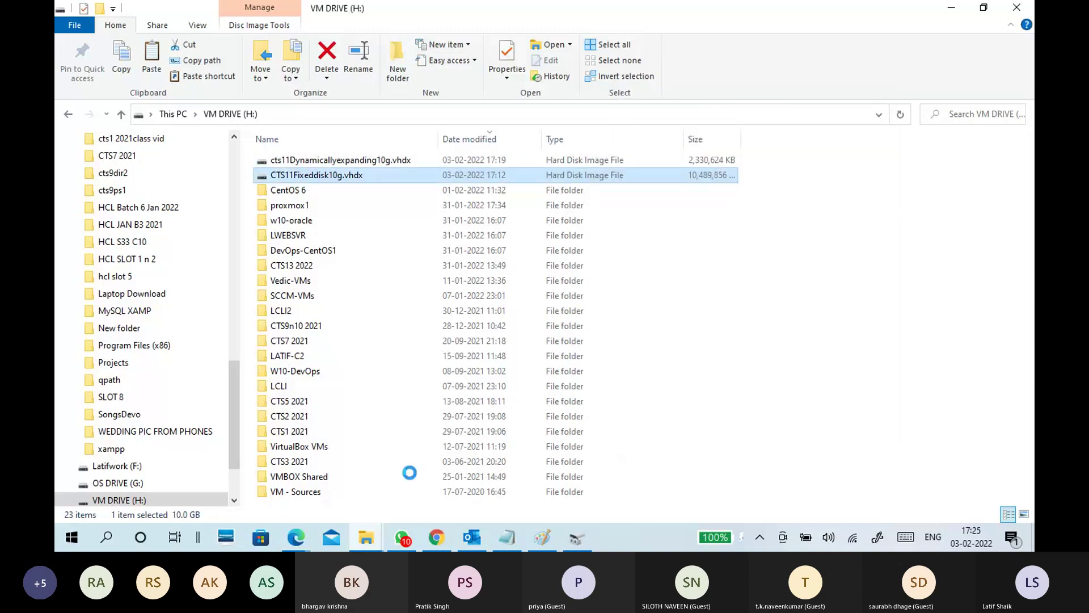
left_click(382, 509)
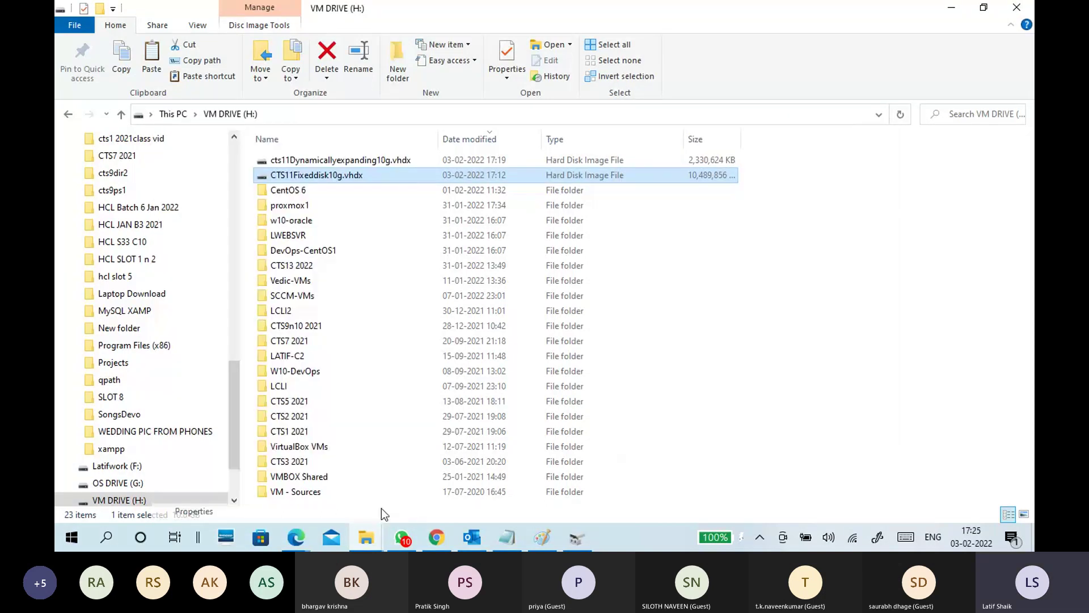
left_click(952, 8)
left_click_drag(531, 147, 497, 81)
mouse_move(702, 89)
left_mouse_down()
mouse_move(653, 77)
mouse_move(691, 74)
left_mouse_up()
left_click(667, 290)
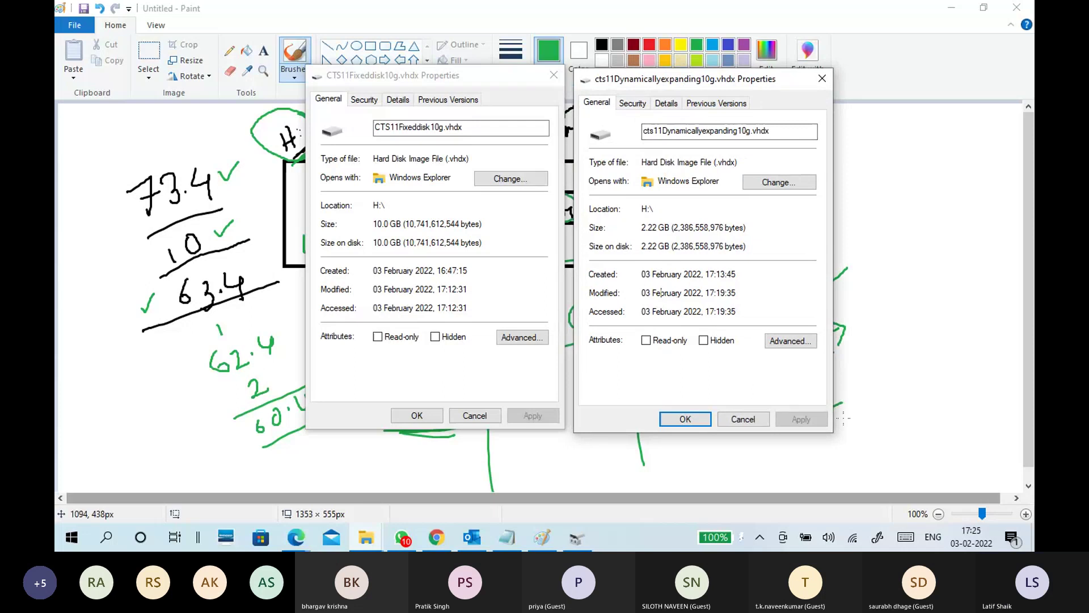
Step: Capture a full-screen snip in Snip & Sketch and crop it to the two virtual disk properties windows
left_click(878, 540)
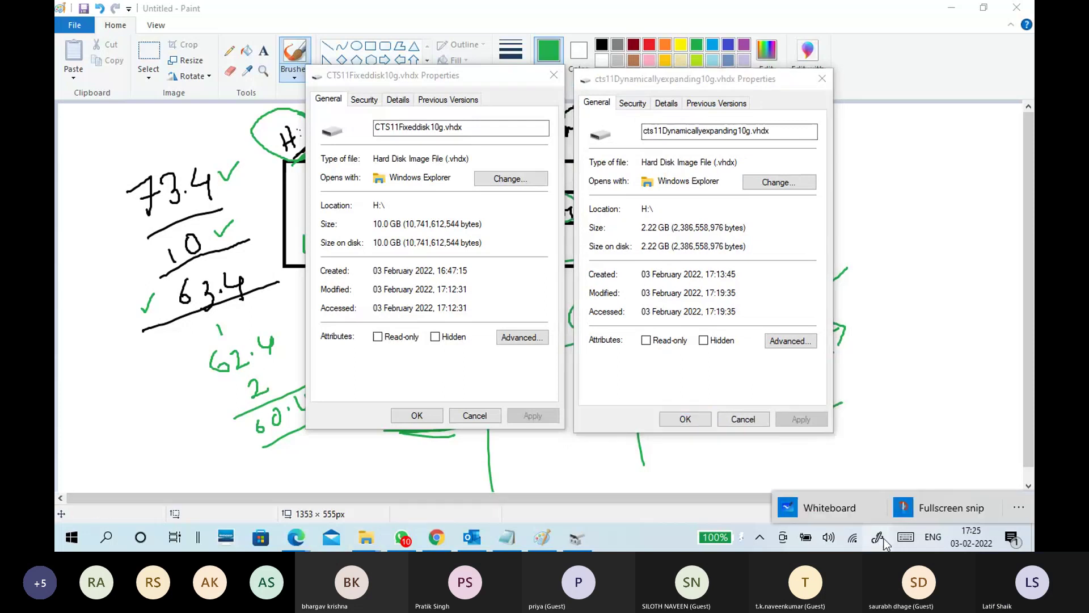
left_click(930, 506)
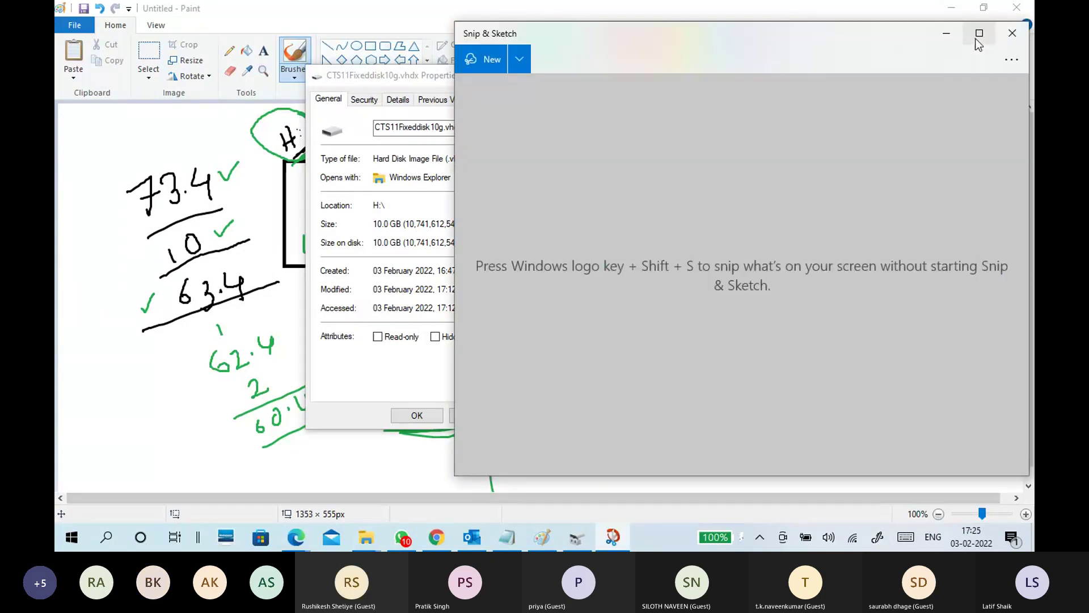
left_click(978, 35)
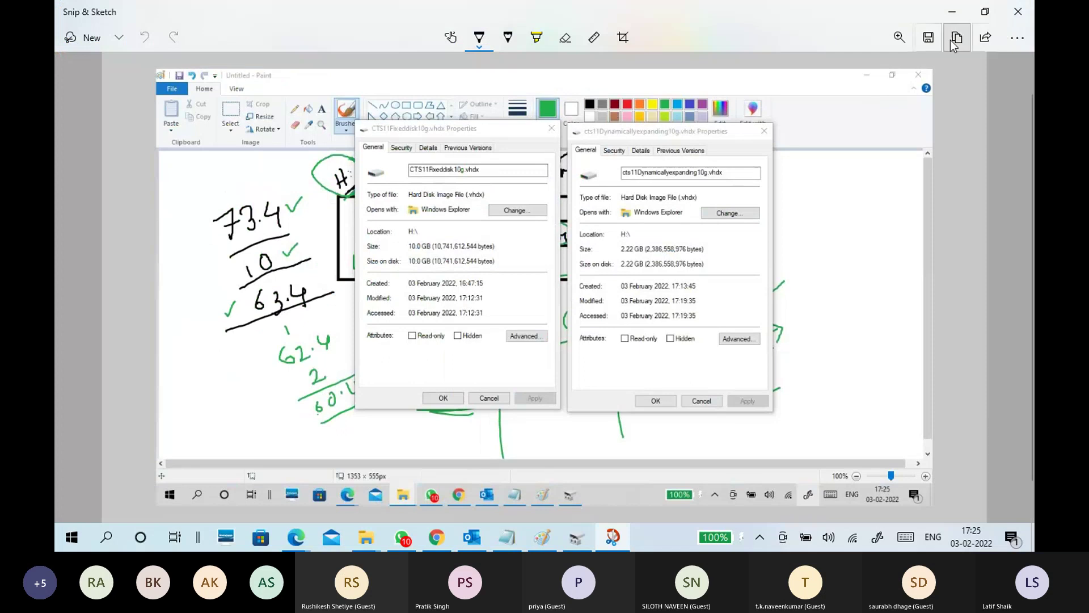
left_click(614, 44)
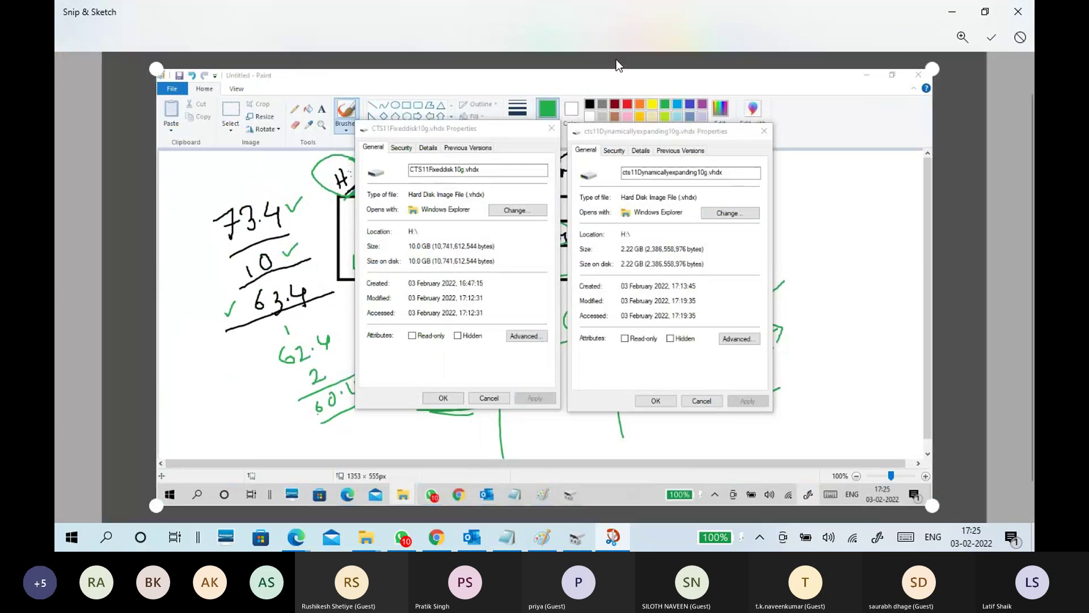
left_click_drag(155, 61, 343, 111)
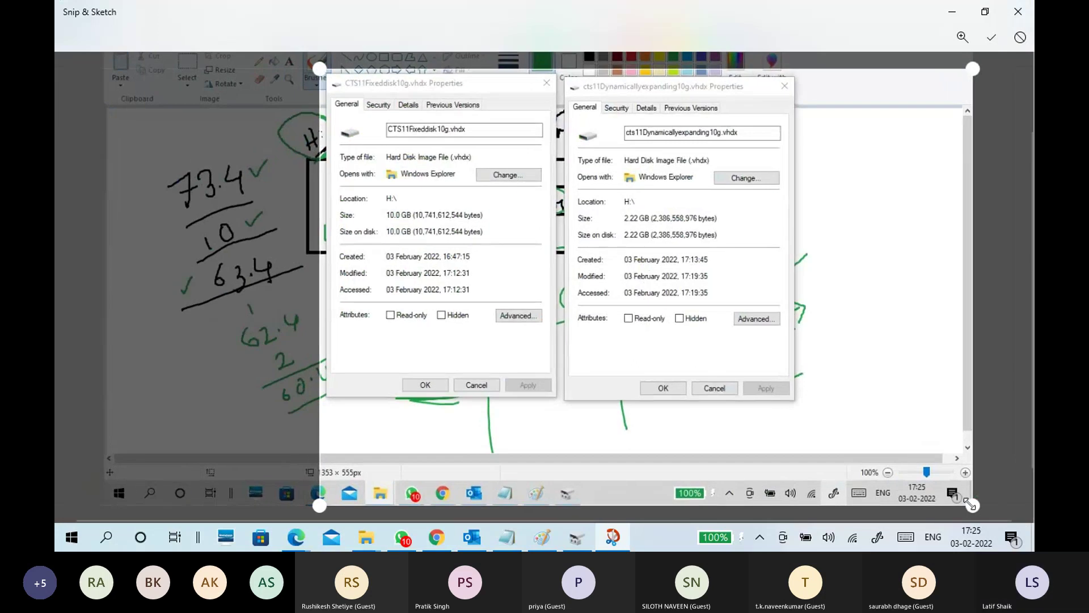
left_click_drag(970, 503, 798, 403)
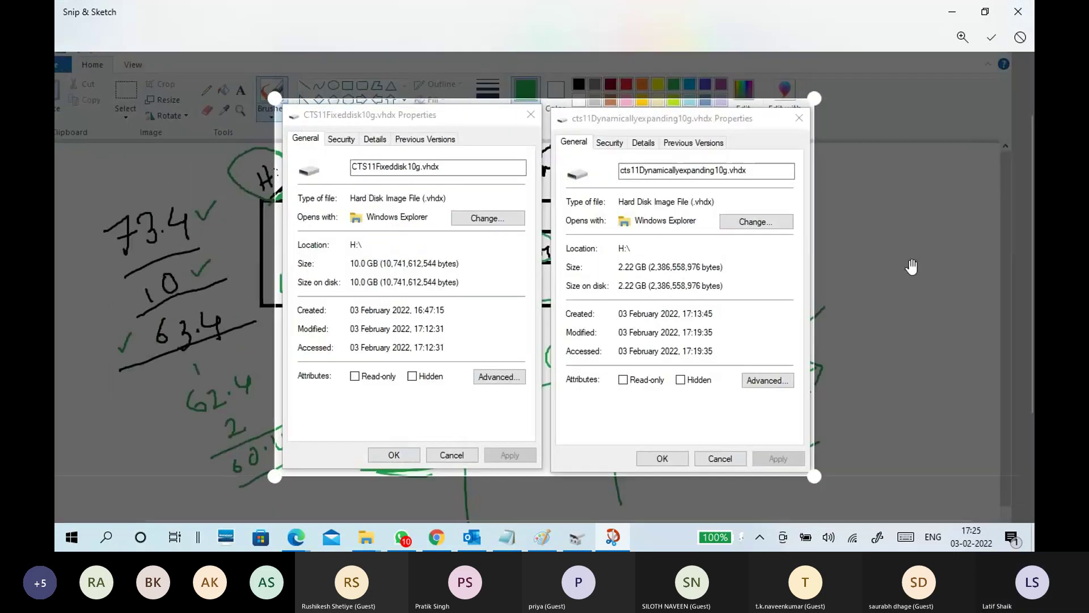
left_click(990, 41)
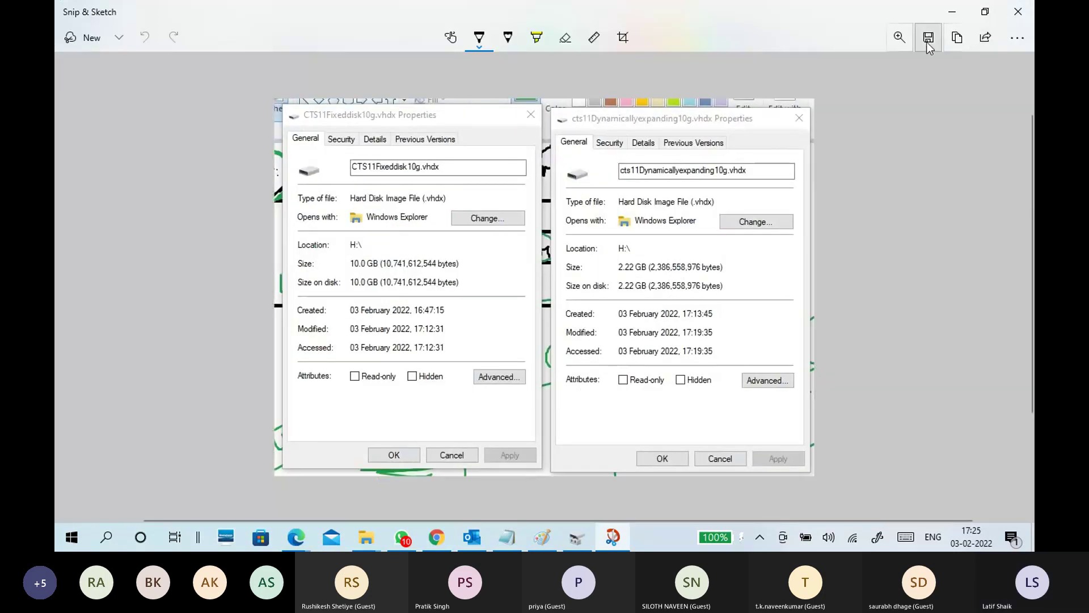
Step: On the cropped snip, underline the file name CTS11Fixeddisk10g.vhdx, then circle and tick its 10.0 GB size
left_click(900, 41)
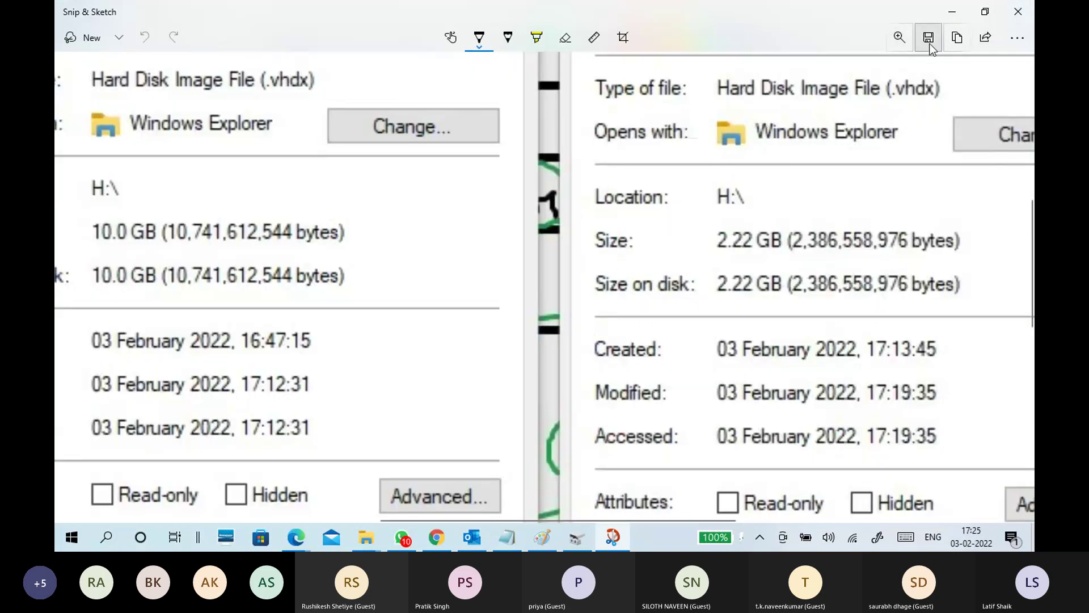
left_click(899, 38)
left_click_drag(890, 76, 871, 78)
left_click_drag(871, 72, 835, 73)
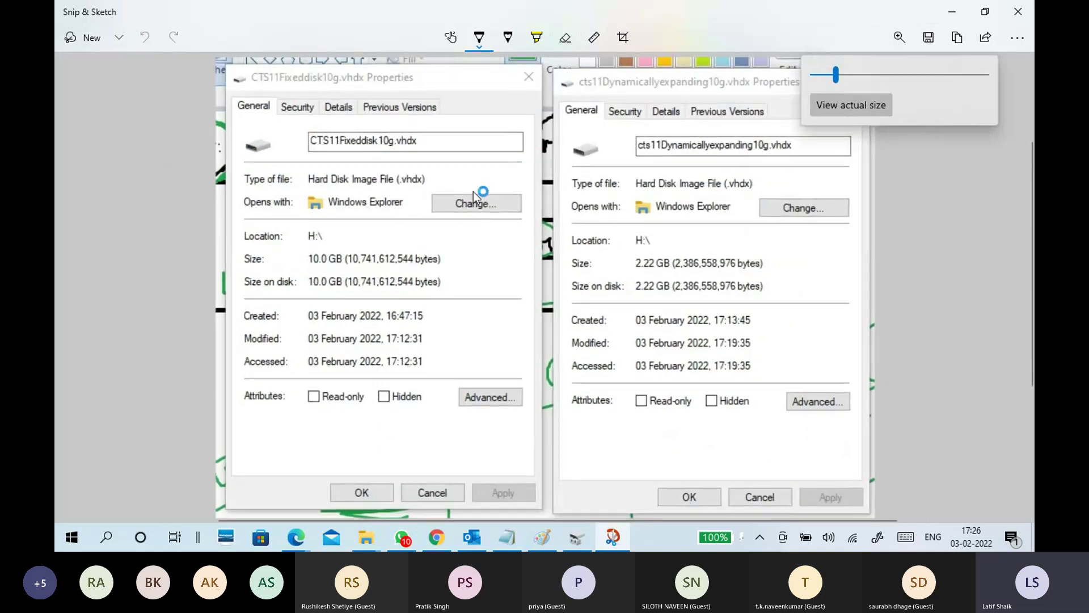
left_click(442, 317)
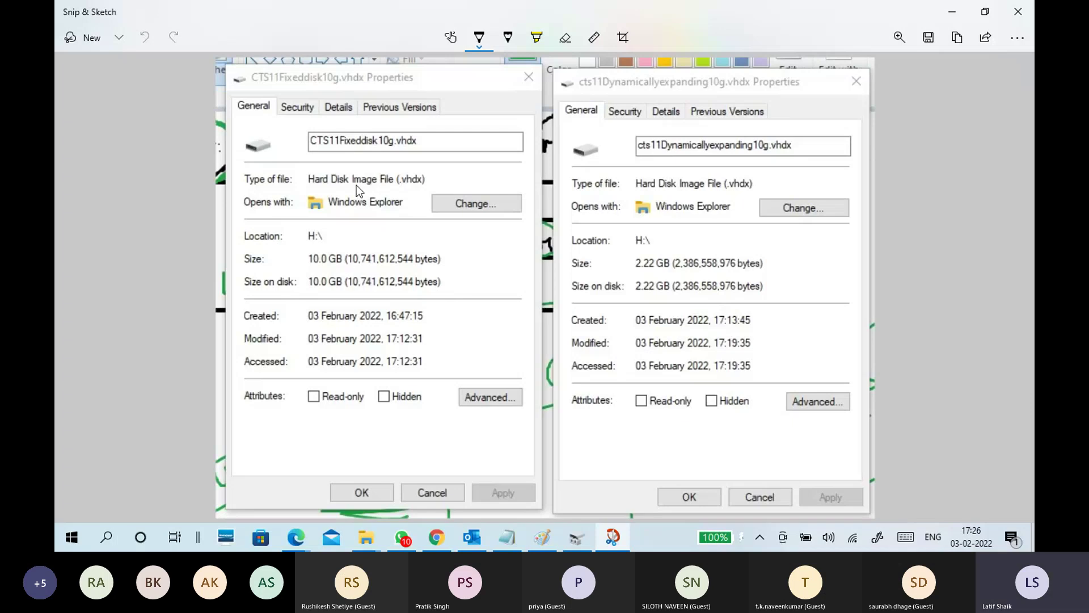
left_click_drag(332, 165, 423, 162)
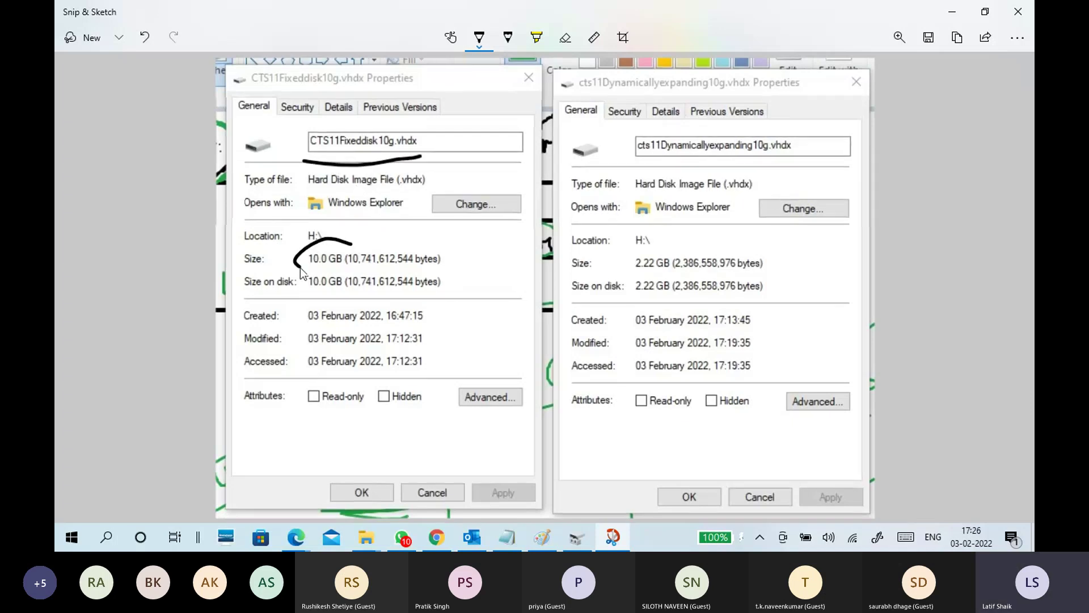
left_click_drag(300, 268, 369, 266)
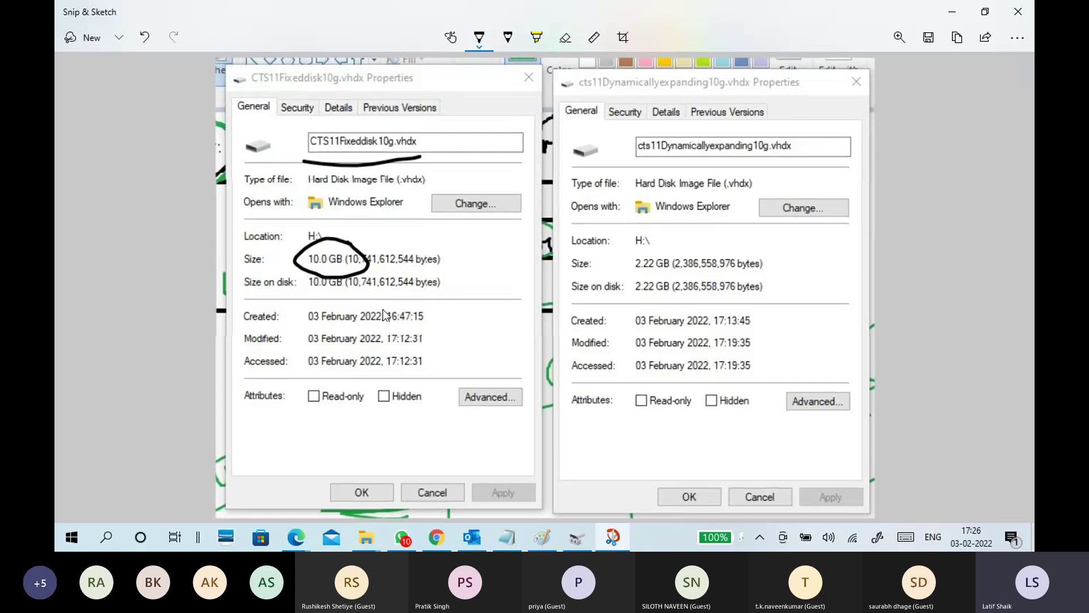
mouse_move(366, 251)
left_mouse_down()
mouse_move(373, 262)
mouse_move(388, 243)
left_mouse_up()
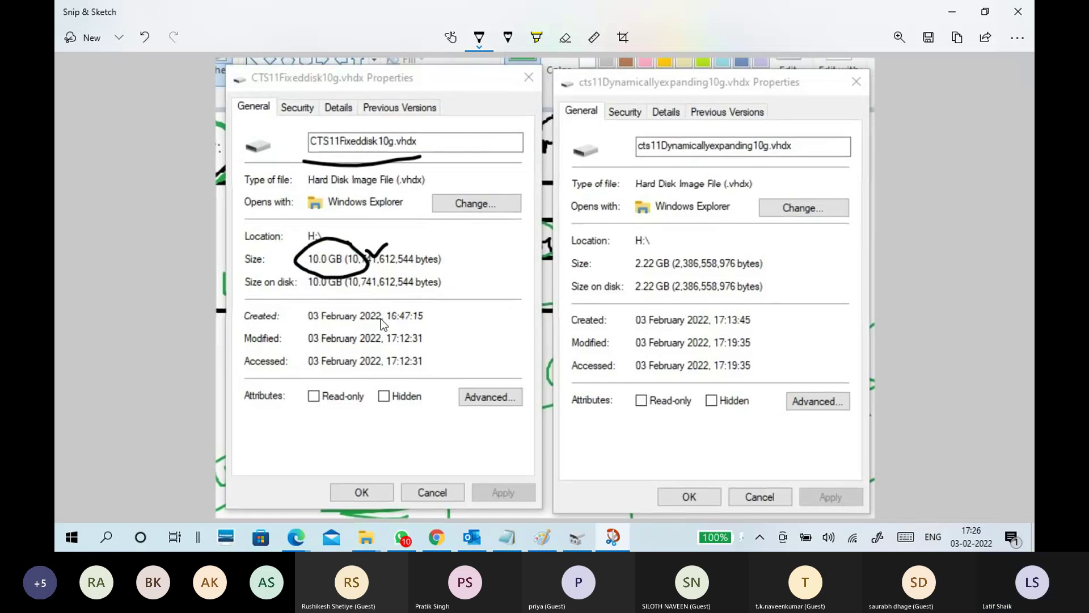
Step: Circle the file name cts11Dynamicallyexpanding10g.vhdx on the snip, then circle and tick its 2.22 GB size
mouse_move(760, 135)
left_mouse_down()
mouse_move(635, 148)
mouse_move(720, 170)
mouse_move(739, 126)
left_mouse_up()
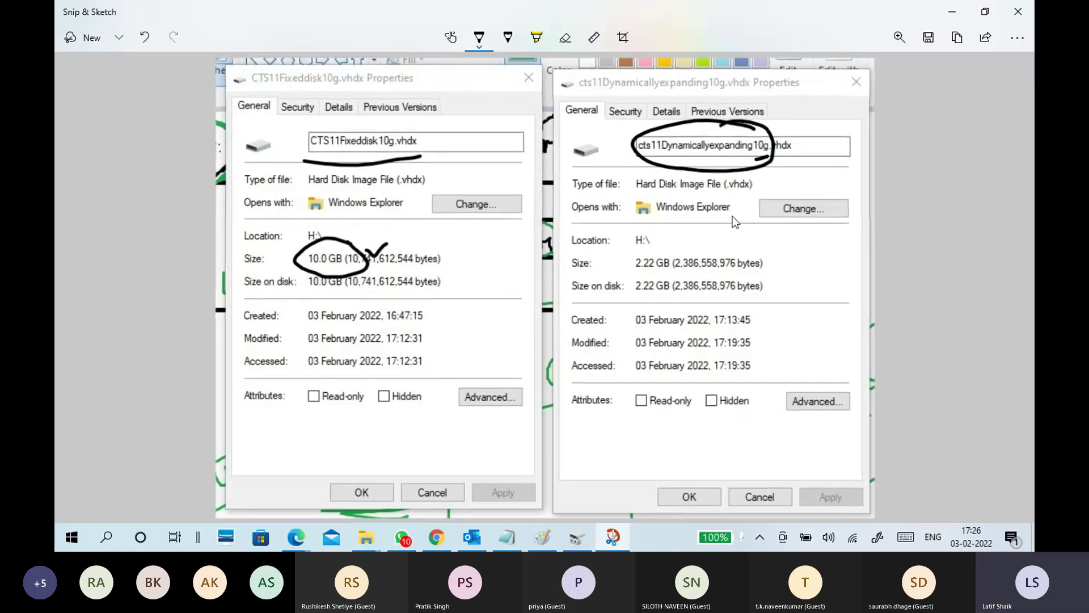
mouse_move(665, 249)
left_mouse_down()
mouse_move(627, 263)
mouse_move(673, 247)
left_mouse_up()
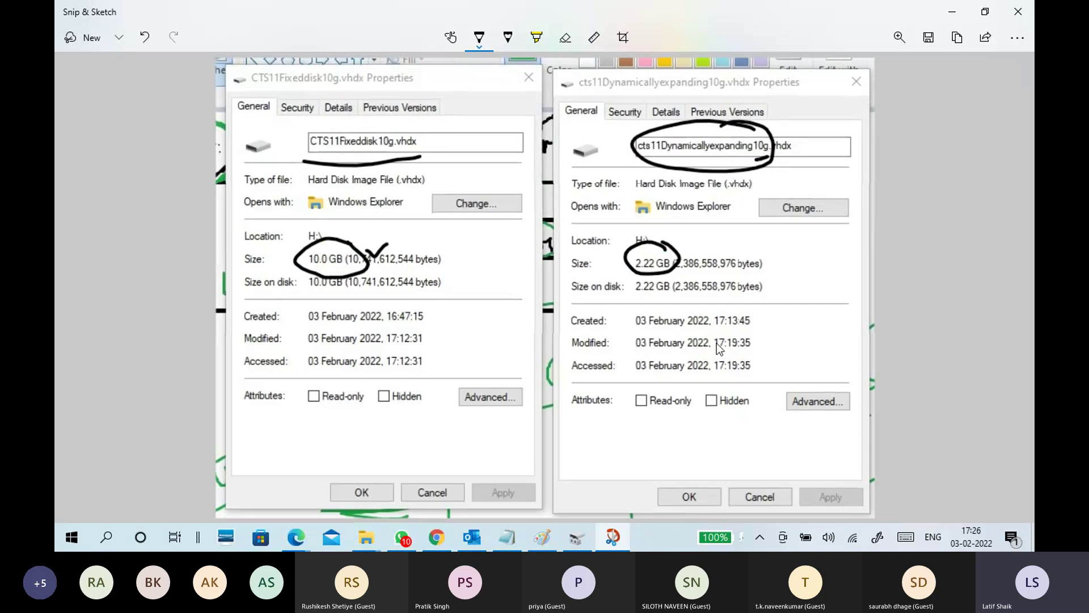
left_click_drag(686, 247, 713, 241)
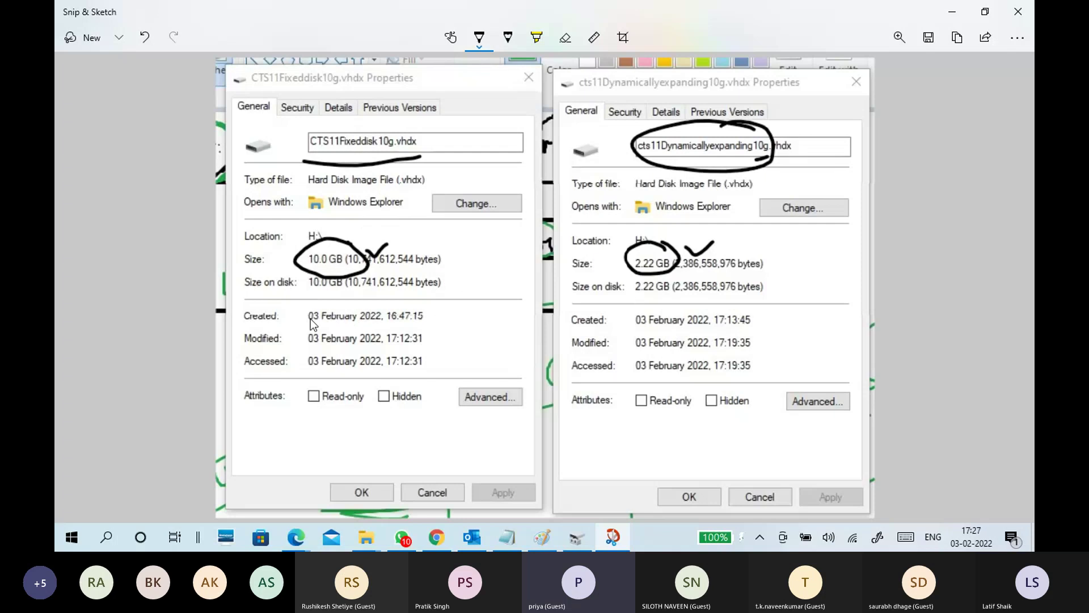
Step: Switch to File Explorer's This PC view and check the used and free space in New Volume (I:)'s properties
left_click(366, 537)
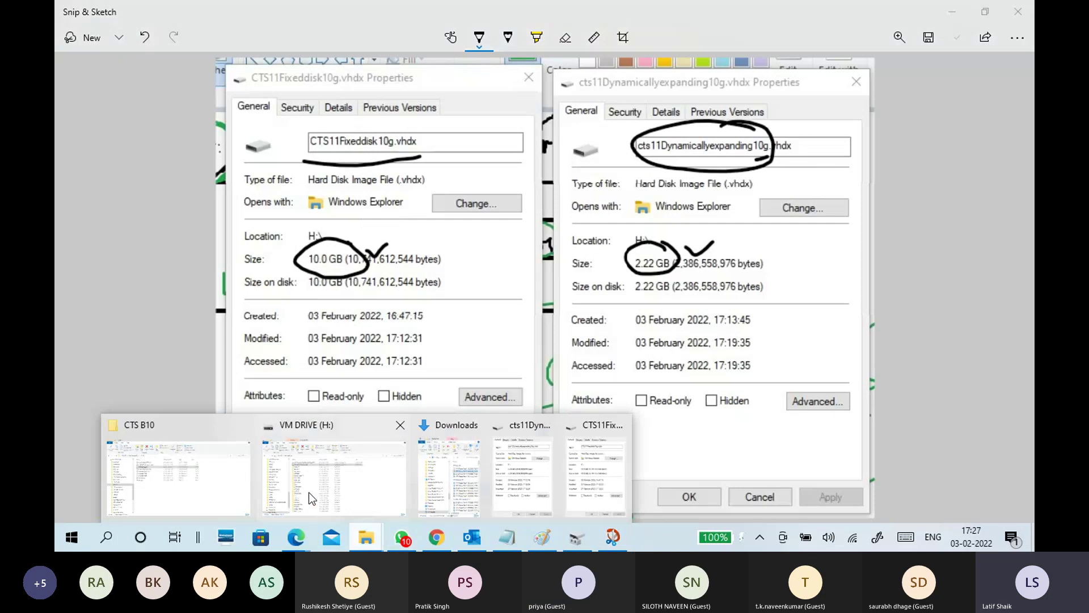
left_click(367, 488)
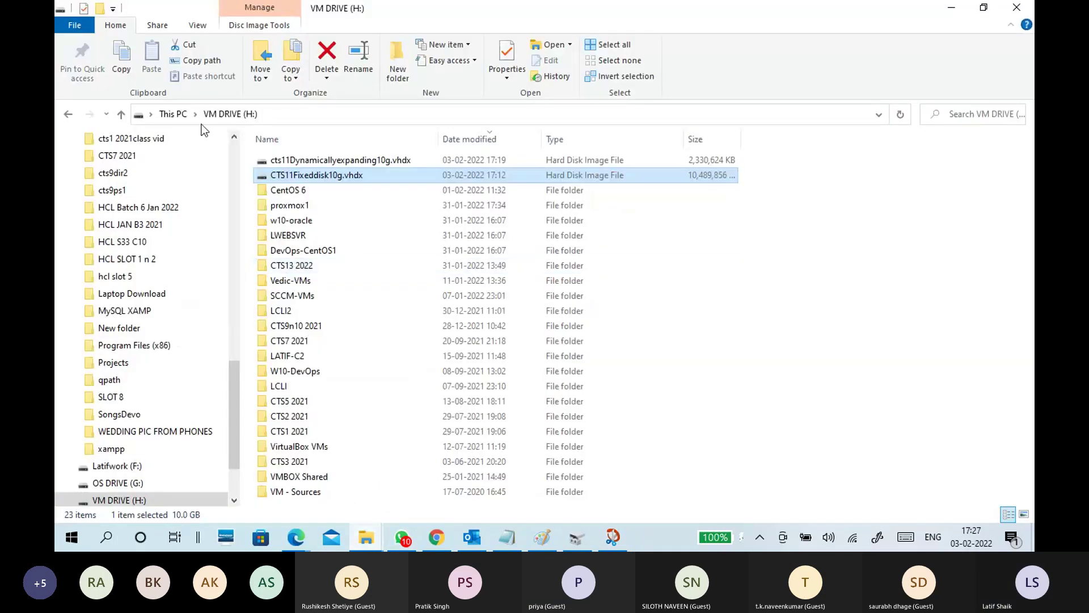
left_click(173, 114)
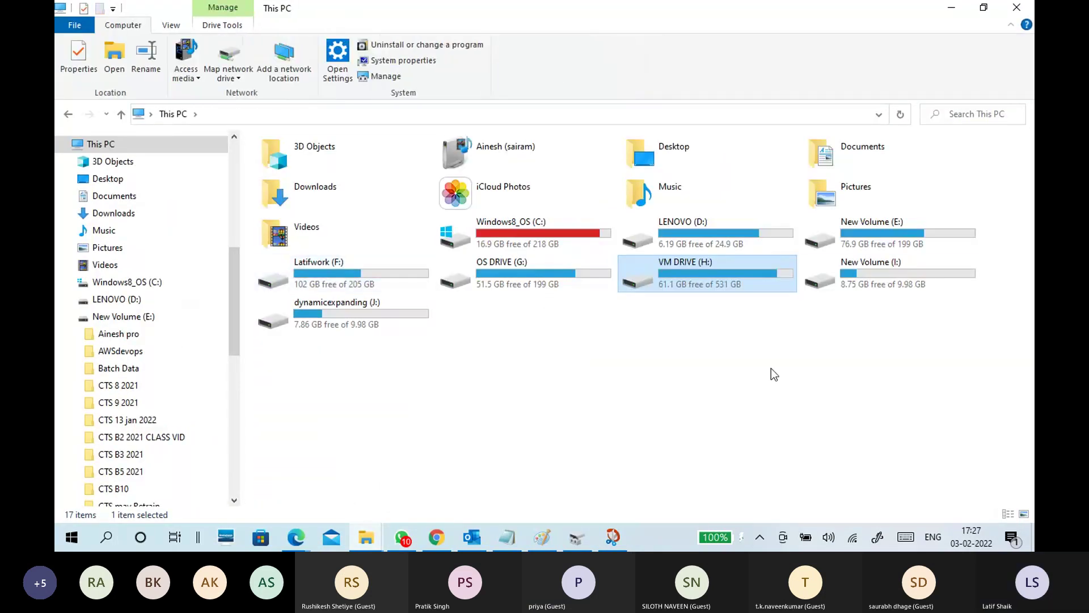
left_click(890, 278)
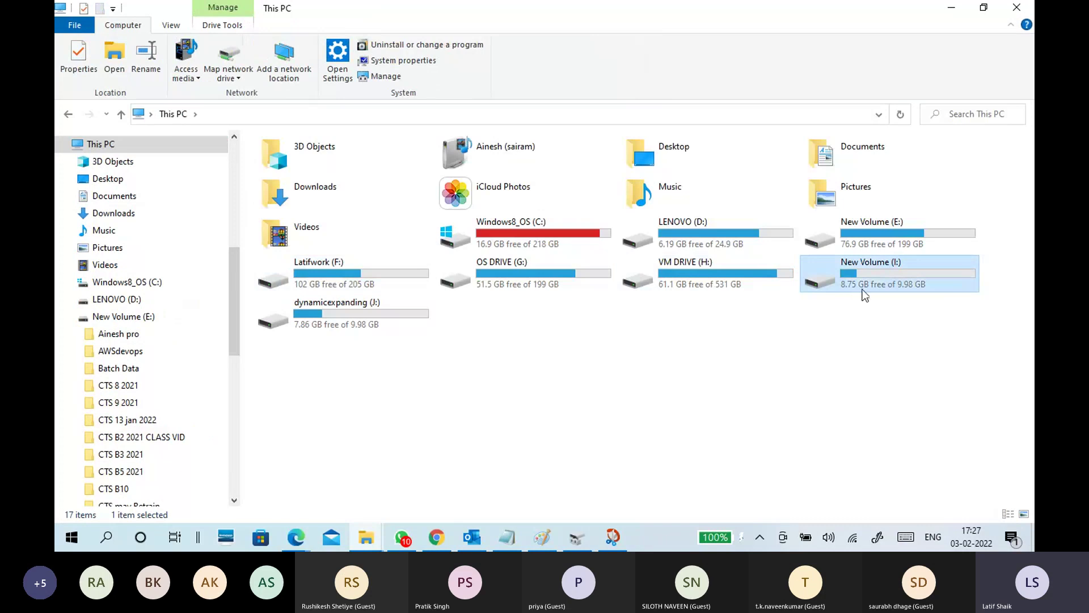
right_click(872, 289)
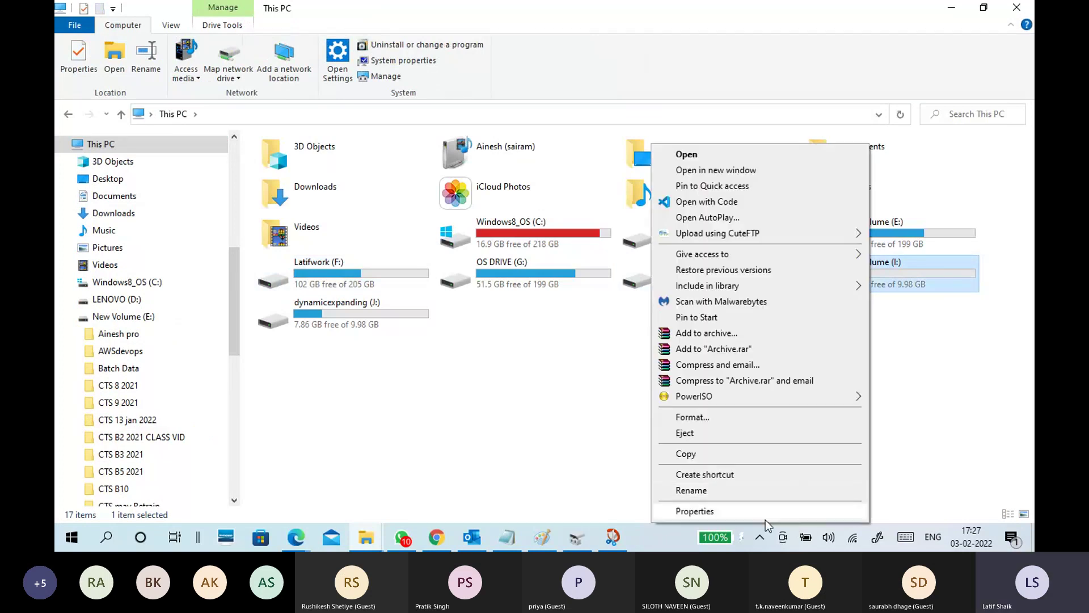
left_click(765, 519)
left_click_drag(892, 173, 732, 112)
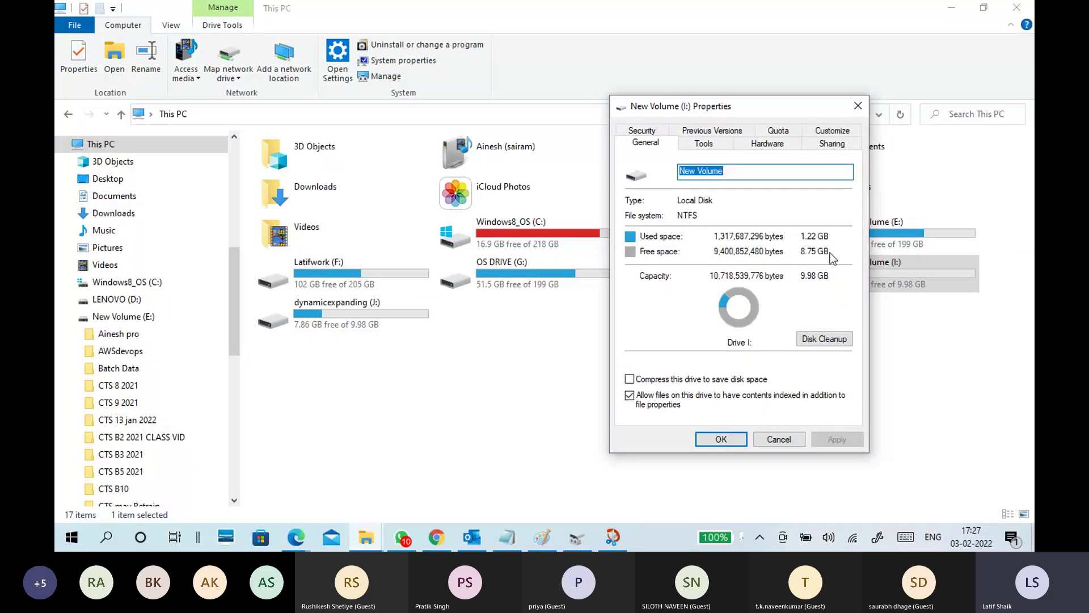
left_click(778, 441)
Step: Check the used and free space in the properties of dynamicexpanding (J:), and close them
left_click(379, 316)
right_click(379, 316)
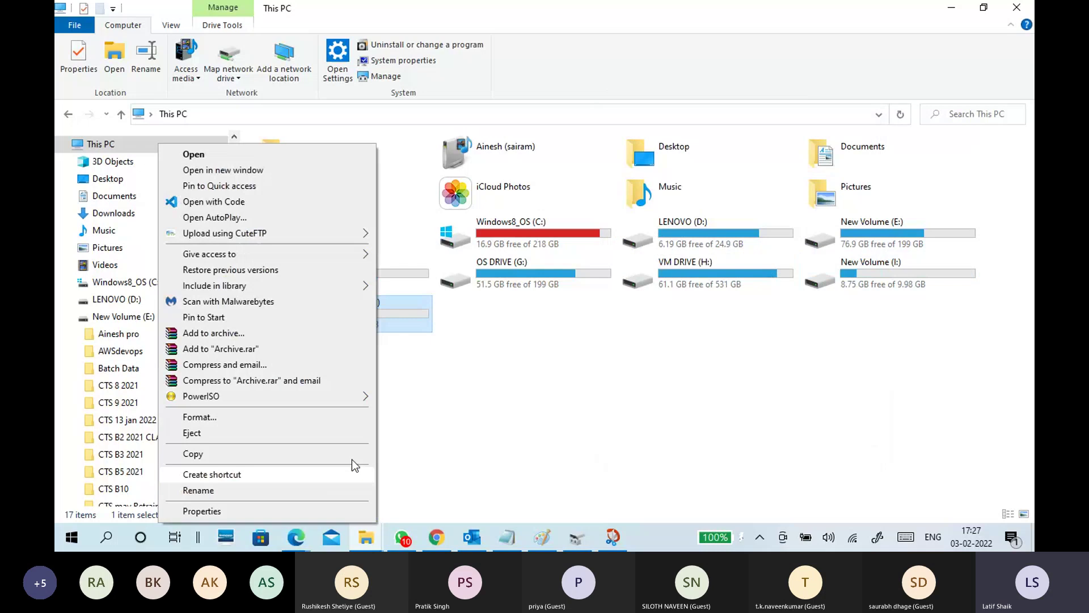
left_click(338, 509)
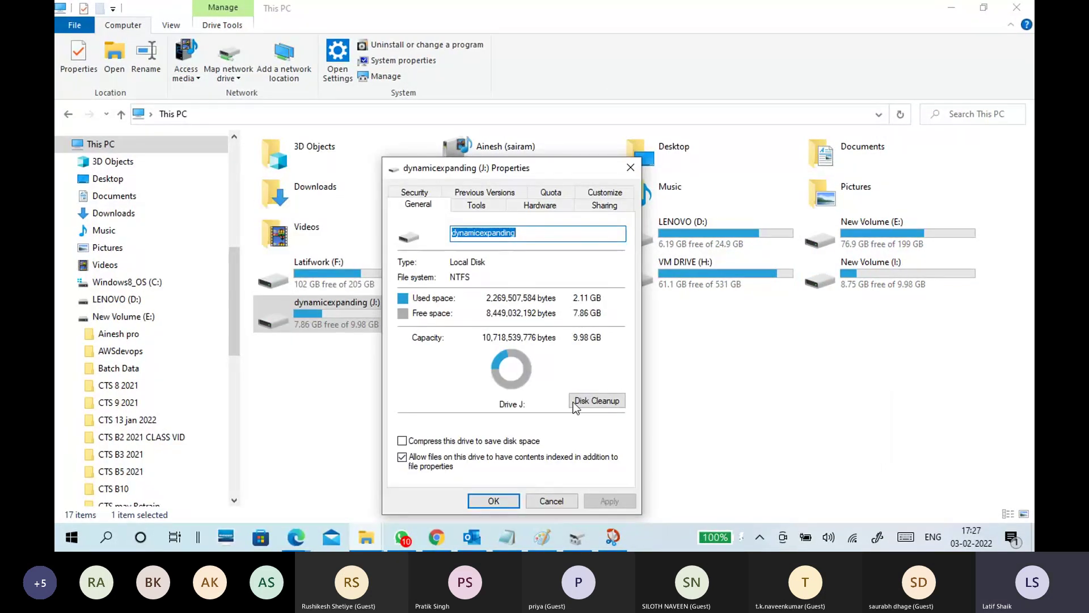
left_click(548, 500)
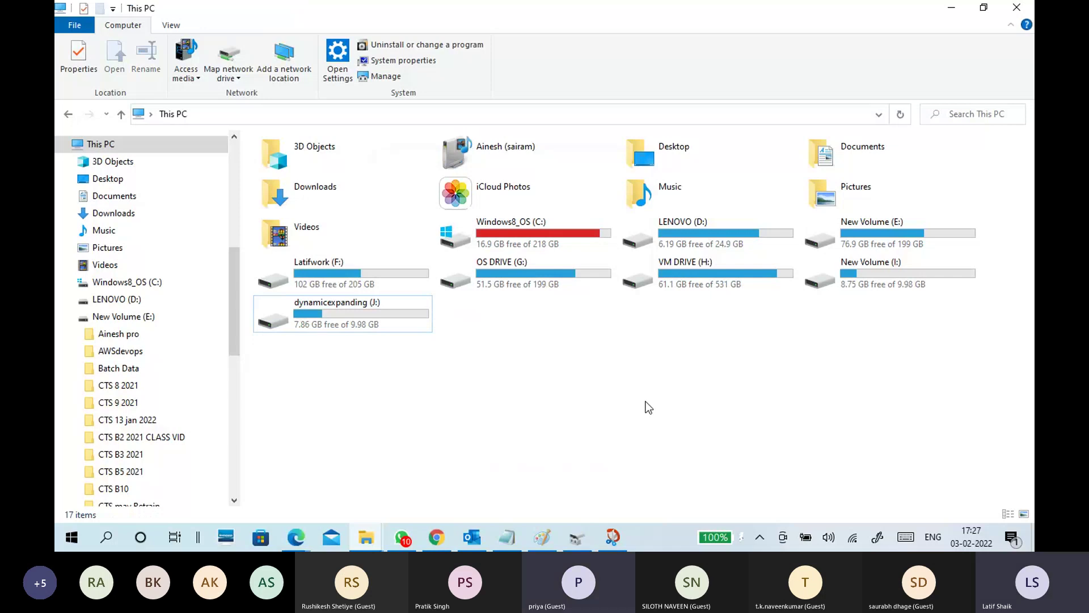
Step: Highlight New Volume (I:) and dynamicexpanding (J:) in turn, and open their host VM DRIVE (H:)
left_click(922, 282)
left_click(394, 323)
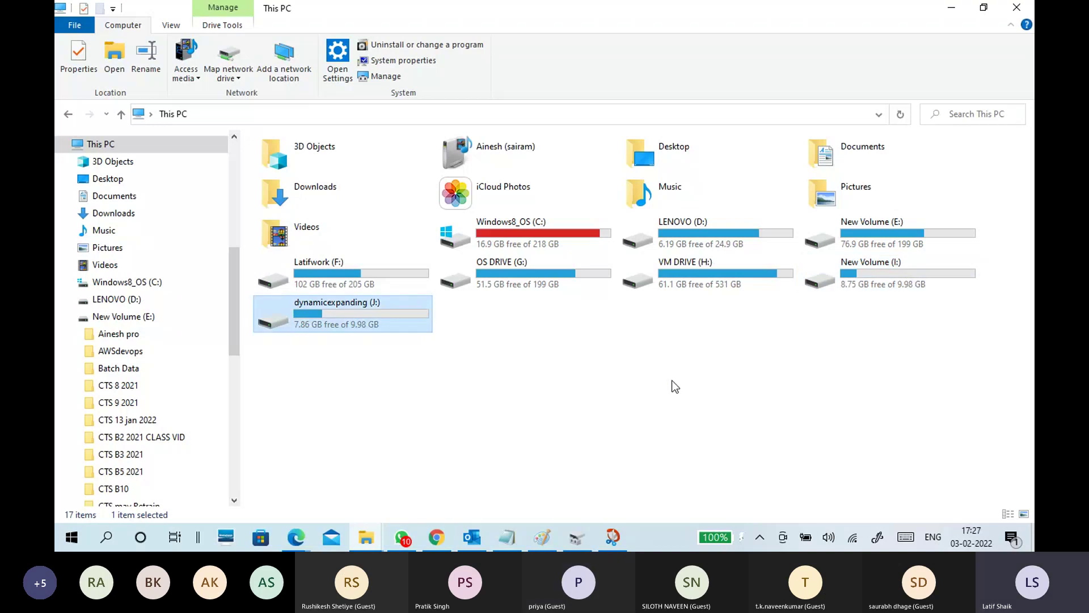
left_click(704, 281)
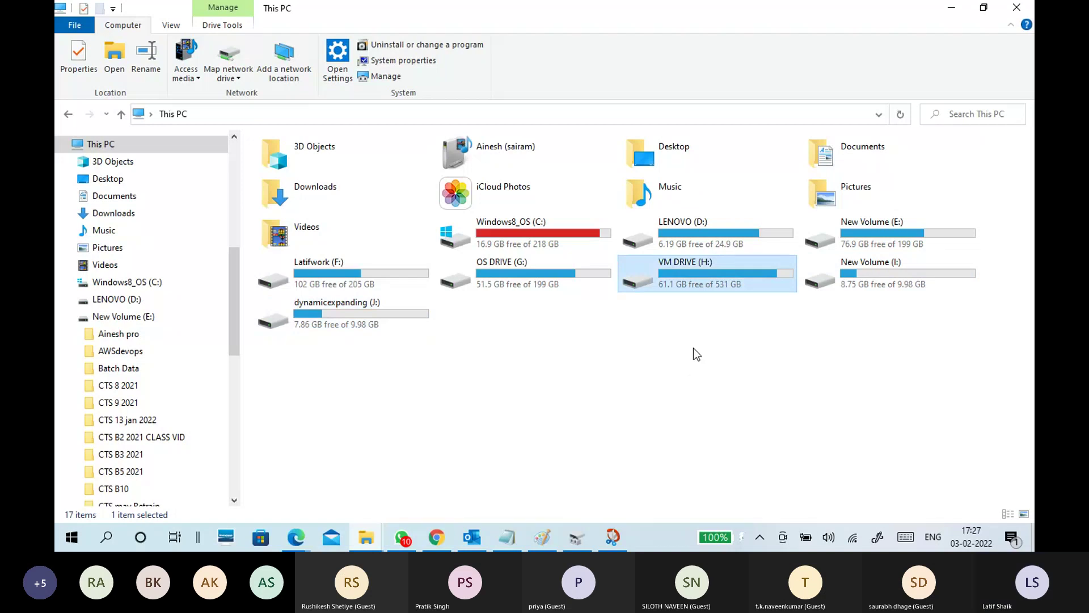
double_click(696, 281)
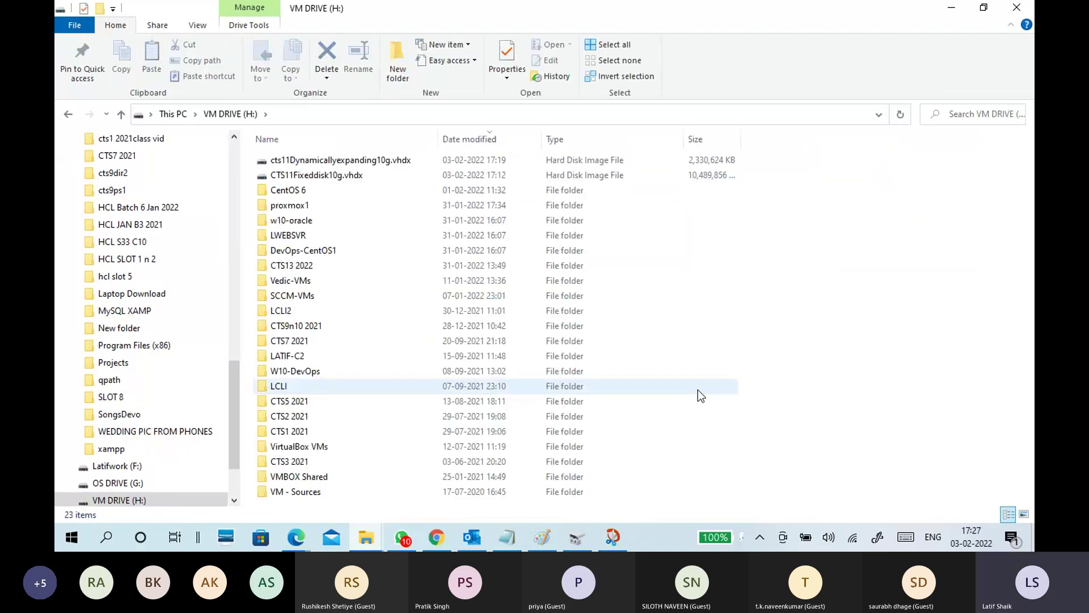
Step: Return to This PC and highlight drives G:, F:, J: and I: in turn to compare physical and virtual drives
left_click(177, 114)
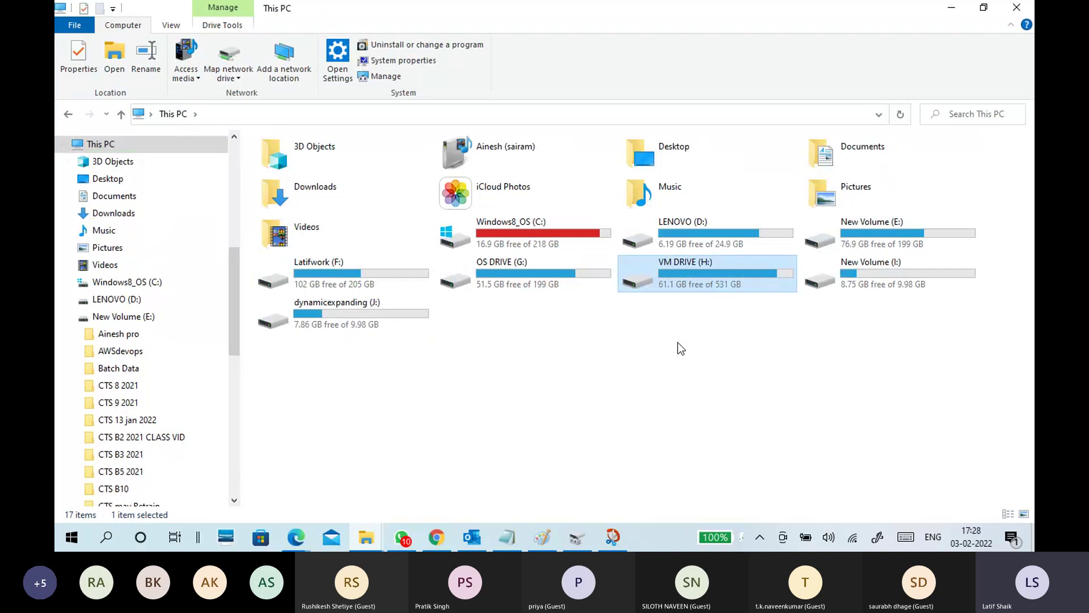
left_click(534, 294)
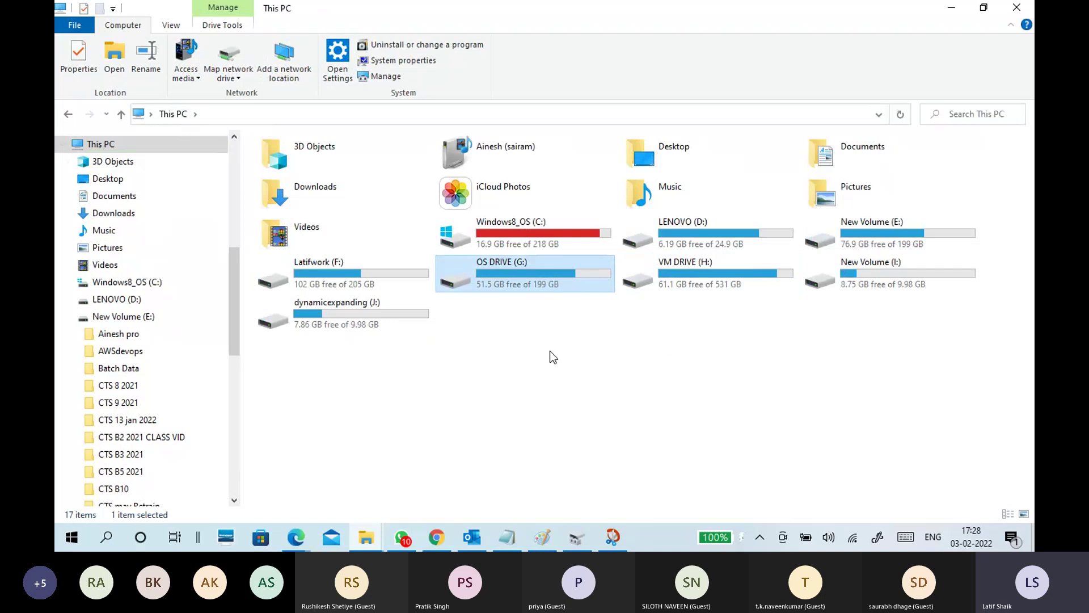
left_click(360, 286)
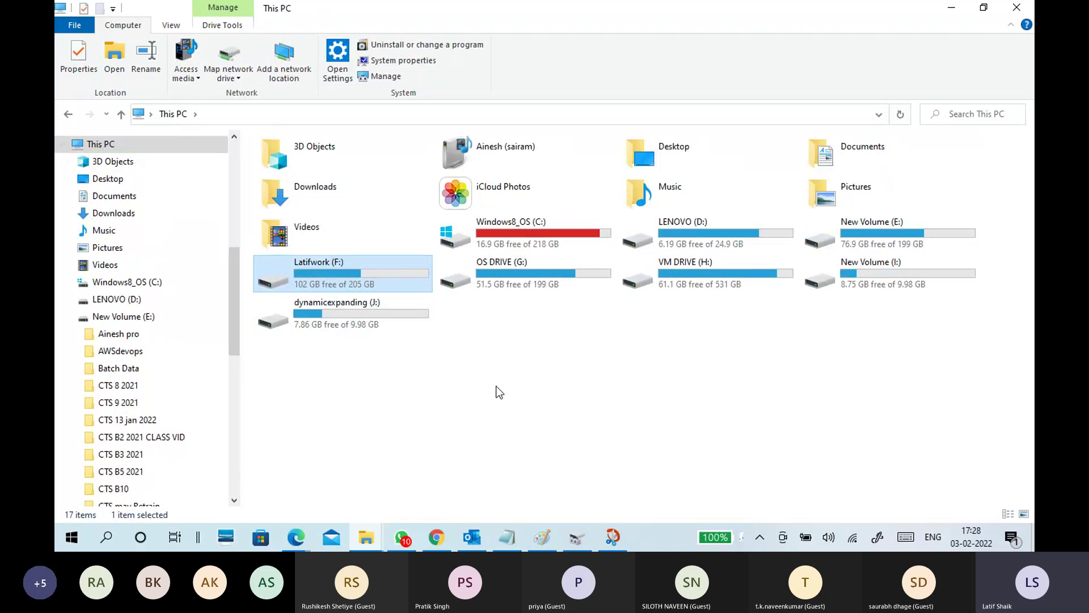
left_click(368, 316)
left_click(877, 272)
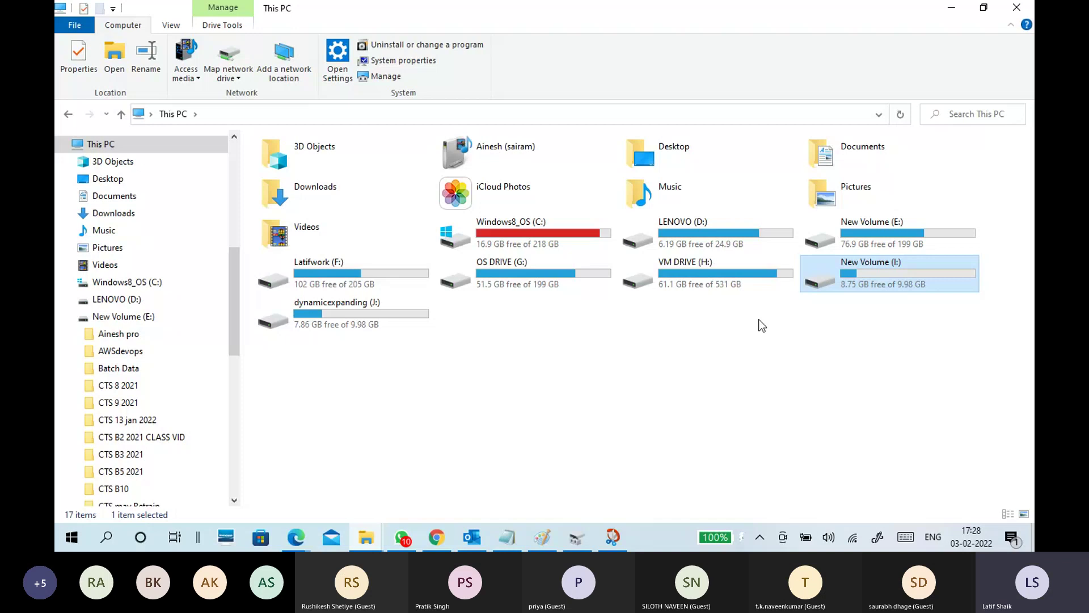
Step: Open VM DRIVE (H:) and highlight CTS11Fixeddisk10g.vhdx and cts11Dynamicallyexpanding10g.vhdx to compare the two file sizes
left_click(727, 273)
double_click(727, 270)
left_click(410, 164)
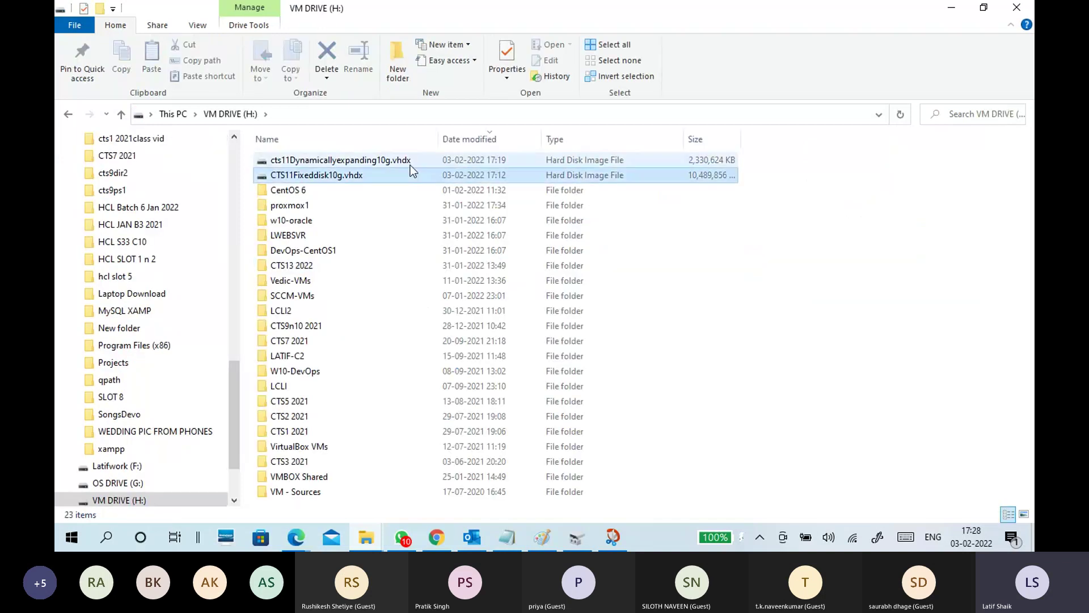
left_click(421, 175)
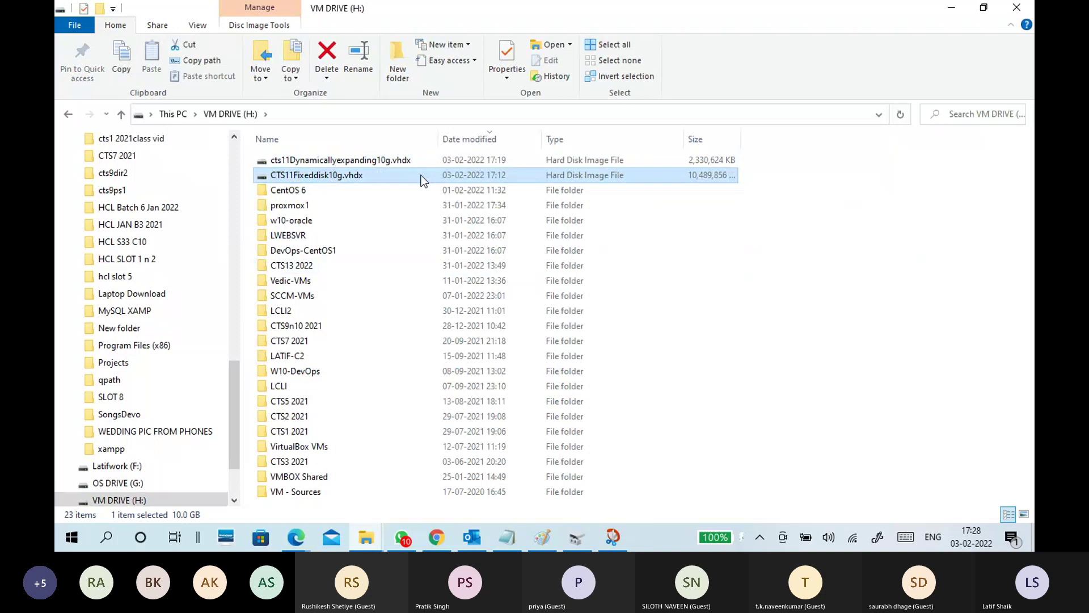
left_click(416, 161)
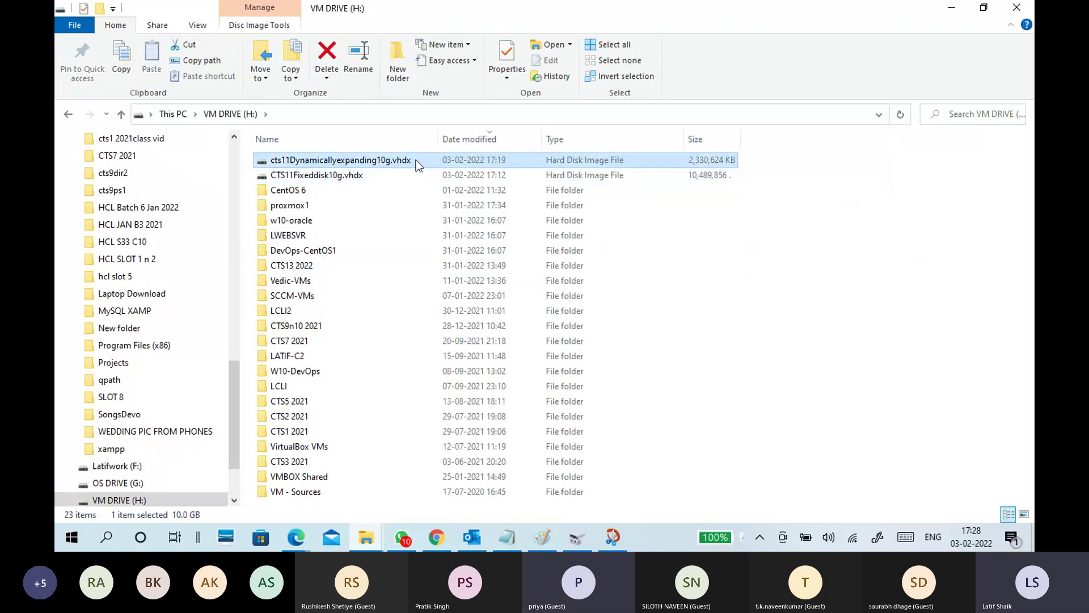
Step: Highlight CTS11Fixeddisk10g.vhdx in VM DRIVE (H:), and switch to the disk sketch in Paint
left_click(421, 177)
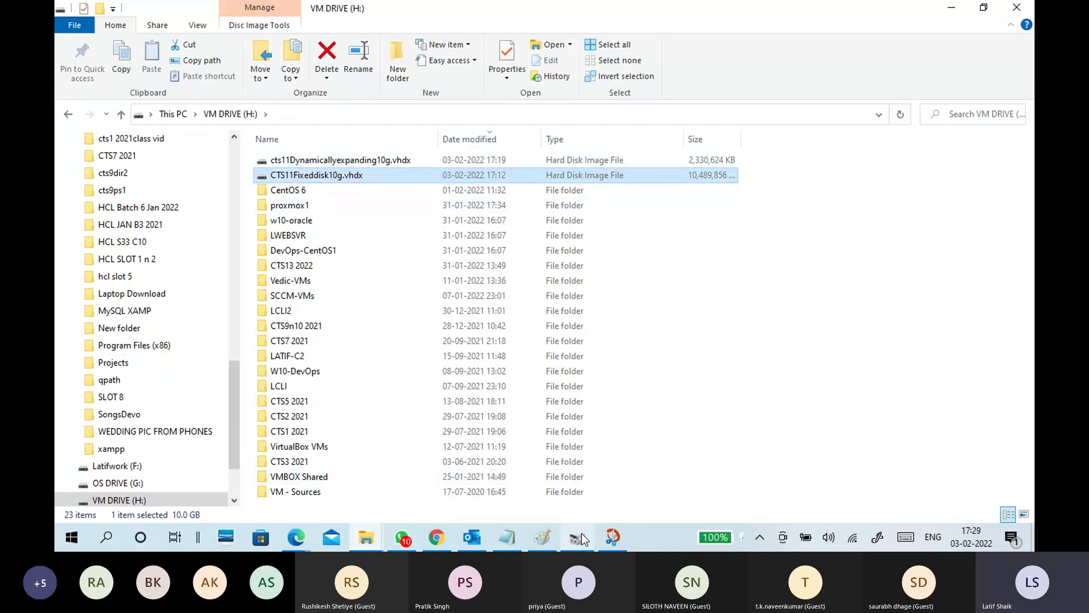
left_click(612, 537)
left_click(613, 537)
left_click(542, 538)
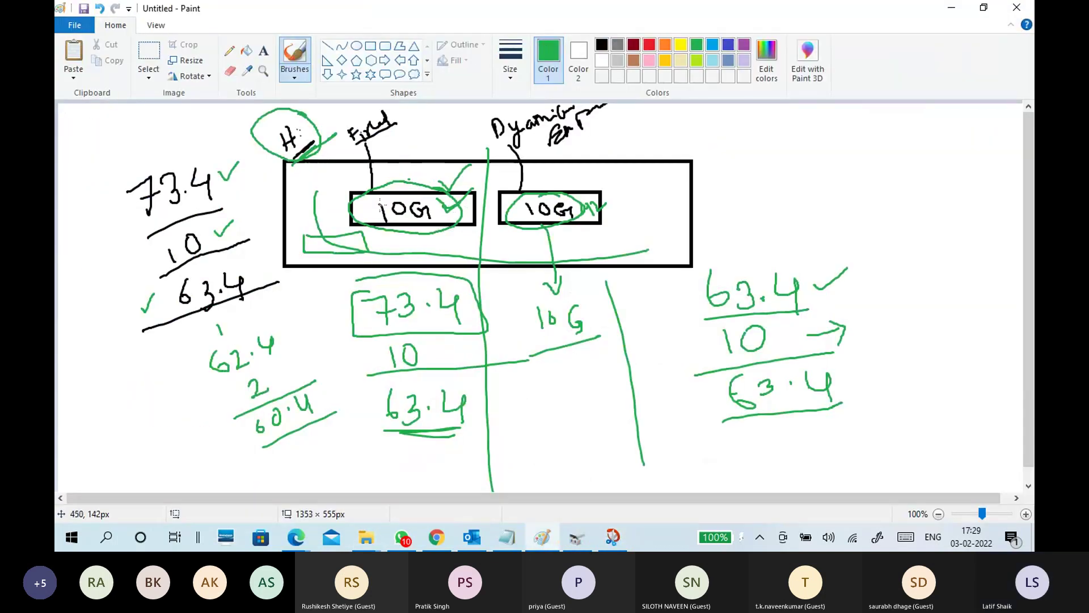
Step: Undo the recent green calculations, circles and check marks on the H: disk sketch
key("ctrl+z")
key("ctrl+z")
key("ctrl+z")
key("ctrl+z")
key("ctrl+z")
key("ctrl+z")
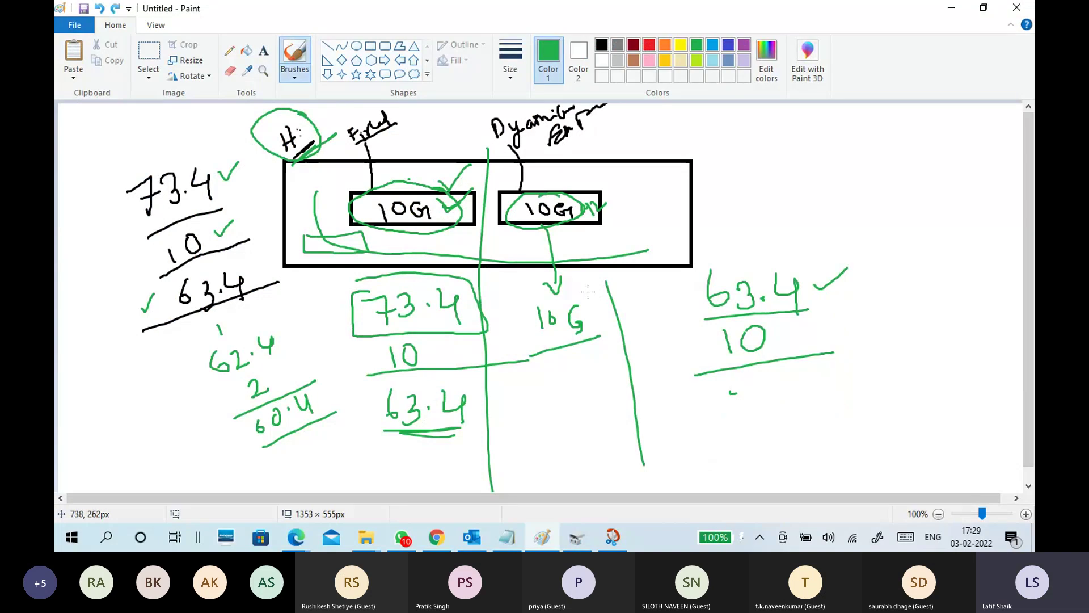
key("ctrl+z")
key("ctrl+z")
key("ctrl+z")
key("ctrl+z")
key("ctrl+z")
key("ctrl+z")
key("ctrl+z")
key("ctrl+z")
key("ctrl+z")
key("ctrl+z")
key("ctrl+z")
key("ctrl+z")
key("ctrl+z")
key("ctrl+z")
key("ctrl+z")
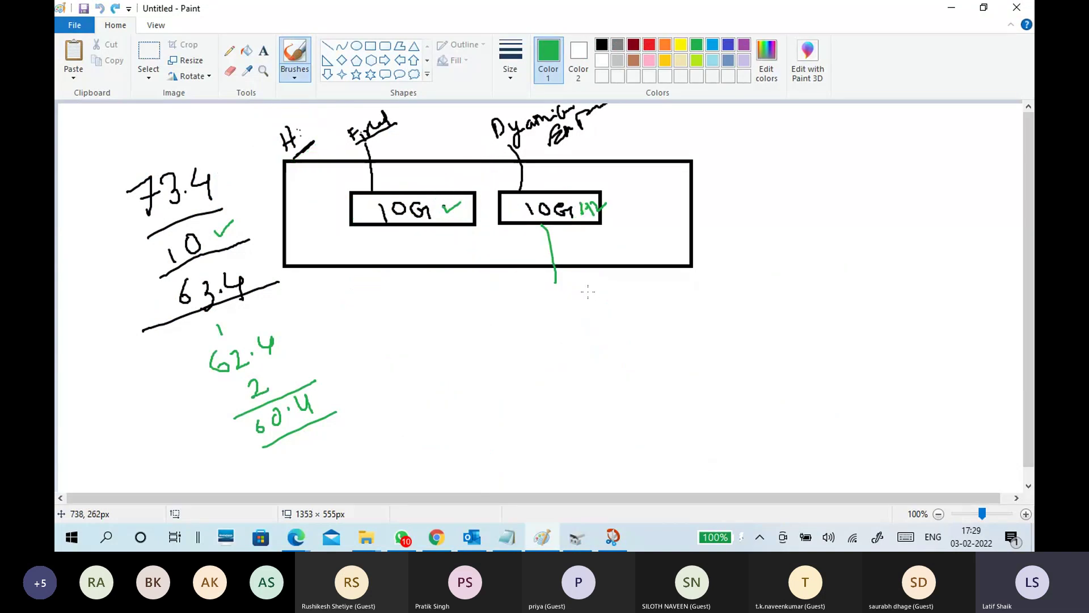
Step: Start a blank drawing without saving the old sketch, and draw a wide rectangle near the canvas's upper middle
left_click(75, 25)
left_click(93, 55)
left_click(564, 273)
left_click(371, 47)
left_click_drag(318, 156, 688, 248)
left_click(304, 166)
Step: Brush the label D: above the wide rectangle and an underlined 200G beside its left edge
left_click(307, 77)
left_click(217, 105)
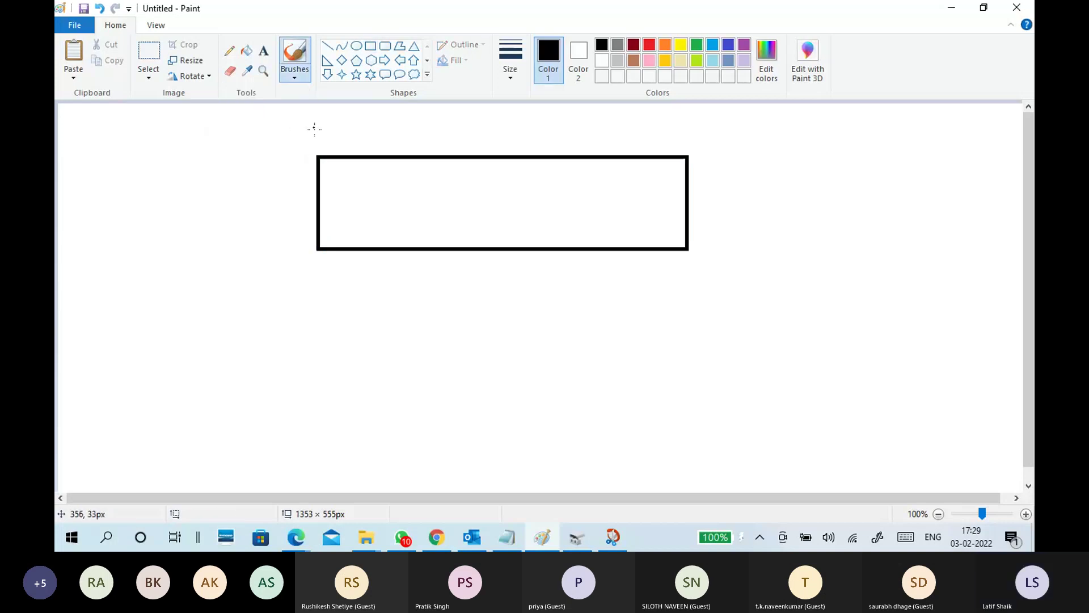
left_click_drag(311, 123, 320, 142)
mouse_move(187, 194)
left_mouse_down()
mouse_move(215, 208)
mouse_move(219, 192)
mouse_move(240, 193)
mouse_move(264, 207)
mouse_move(252, 212)
mouse_move(269, 209)
left_mouse_up()
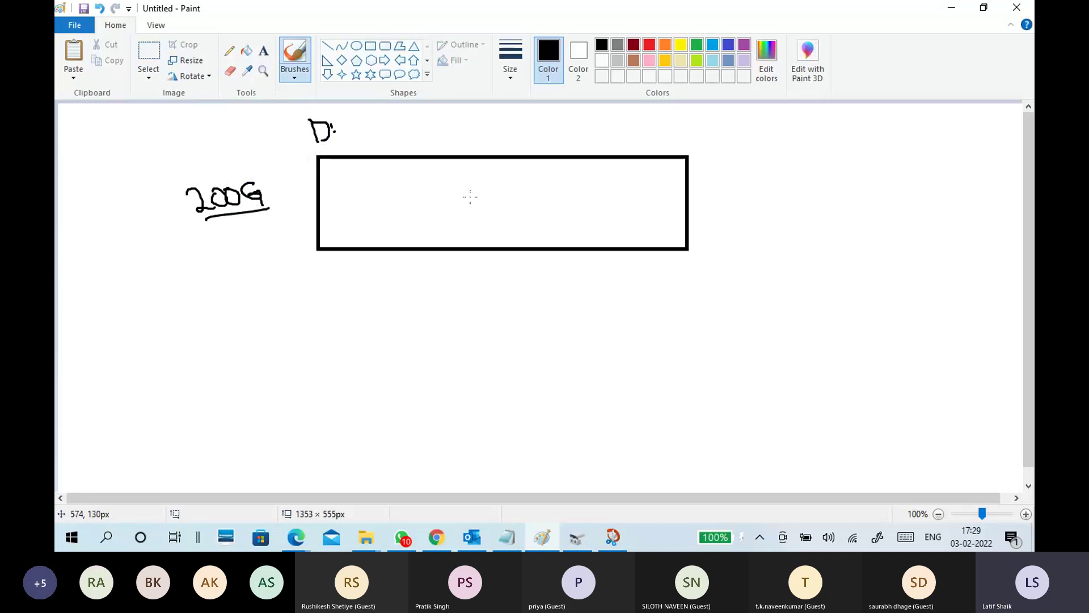
Step: Draw a small rectangle inside the left half of the D: box
left_click(374, 45)
left_click_drag(363, 186, 453, 217)
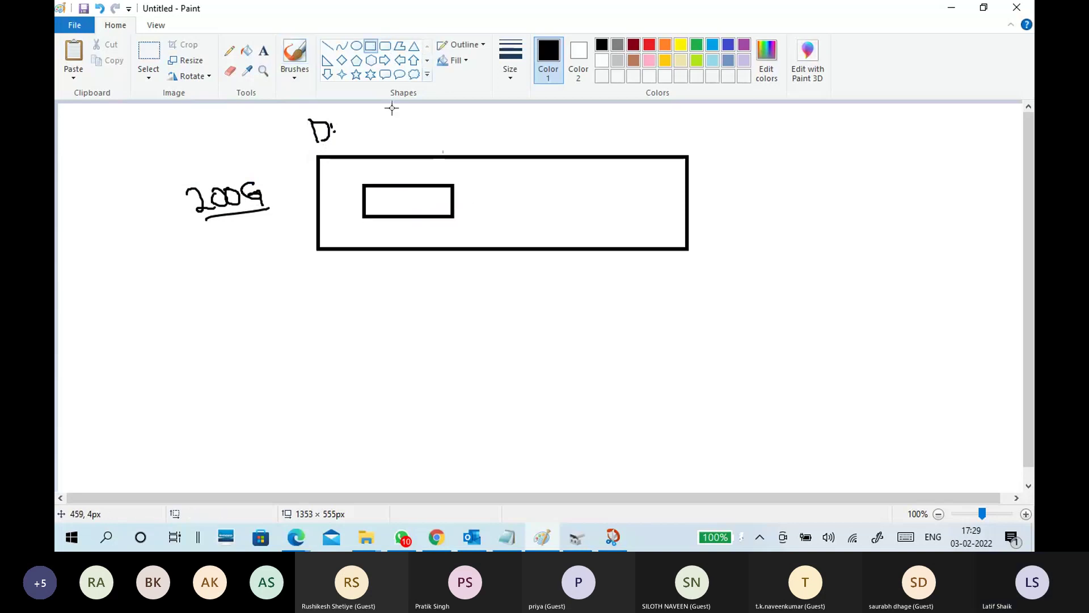
left_click(434, 164)
Step: Underline the D: label, write 30G in the small box, and label that box as fixed size with an arrow
left_click(295, 77)
left_click(211, 100)
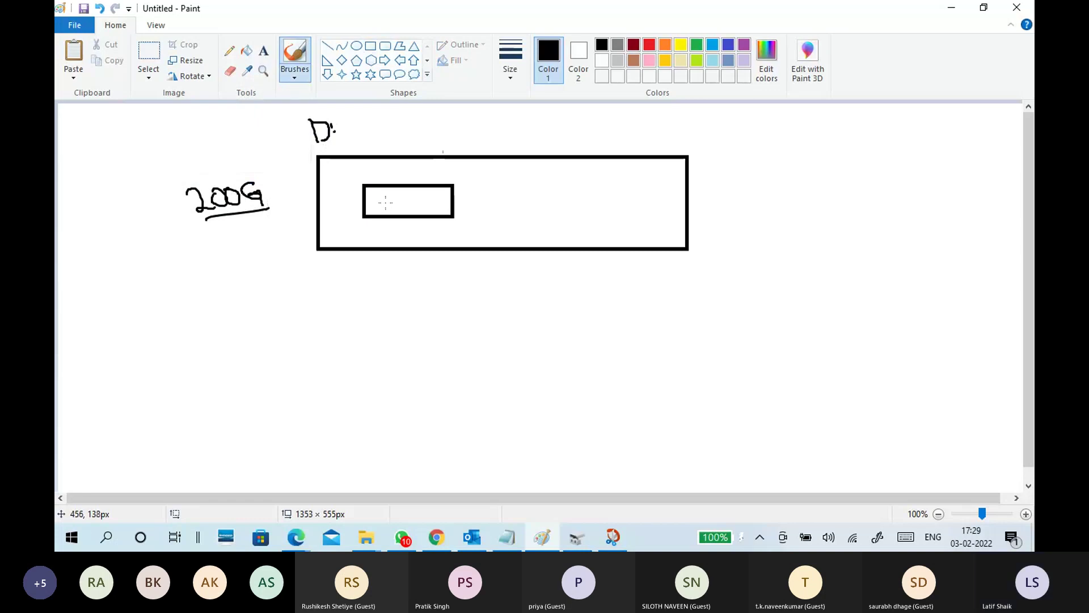
left_click_drag(314, 154, 351, 136)
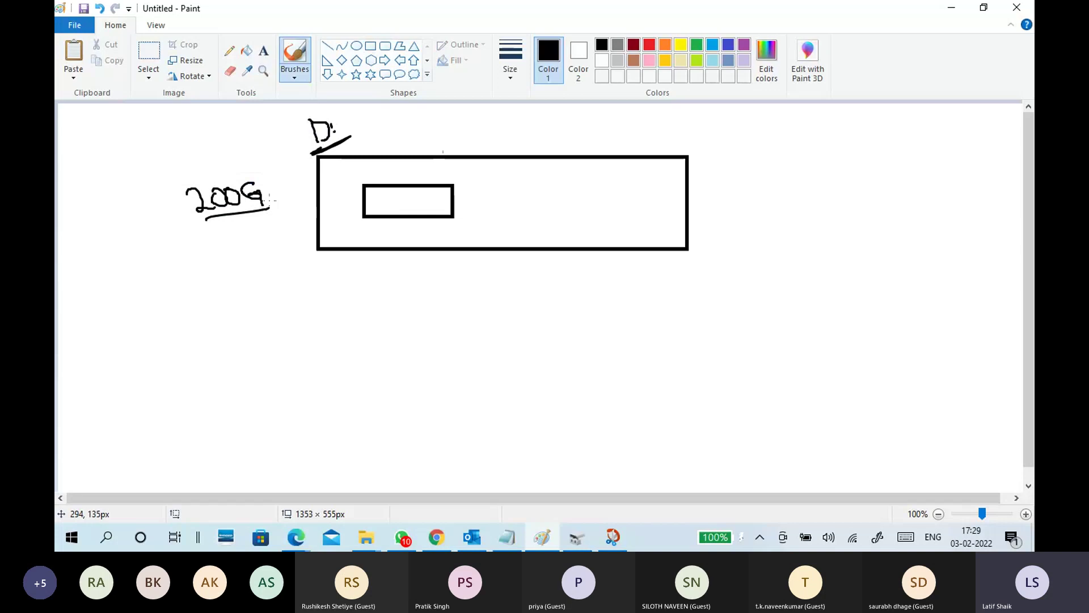
mouse_move(381, 202)
left_mouse_down()
mouse_move(388, 192)
mouse_move(382, 214)
mouse_move(405, 195)
mouse_move(434, 217)
left_mouse_up()
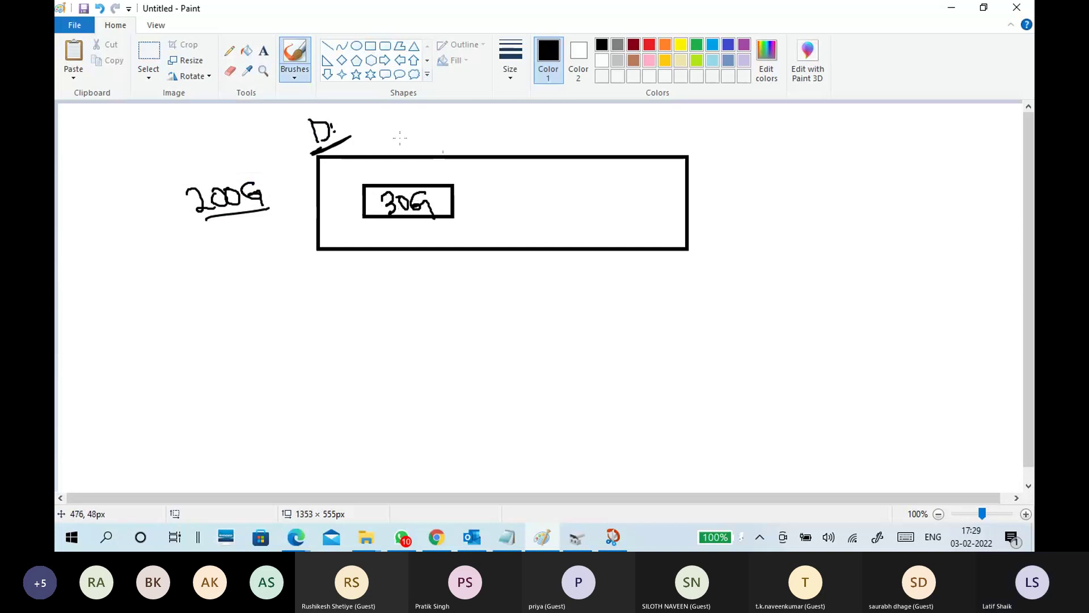
mouse_move(389, 132)
left_mouse_down()
mouse_move(397, 143)
mouse_move(387, 146)
mouse_move(462, 111)
left_mouse_up()
mouse_move(407, 160)
left_mouse_down()
mouse_move(460, 126)
mouse_move(434, 182)
mouse_move(443, 182)
left_mouse_up()
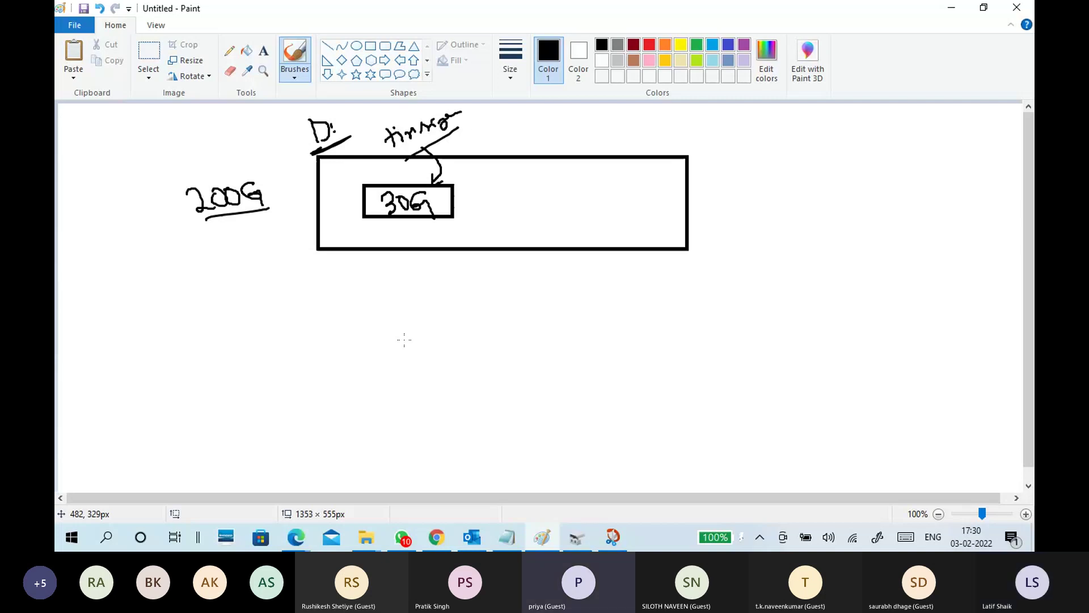
Step: Write the subtraction of 30 under 200G, with the underlined result 170G
mouse_move(219, 229)
left_mouse_down()
mouse_move(223, 257)
mouse_move(249, 230)
mouse_move(242, 235)
left_mouse_up()
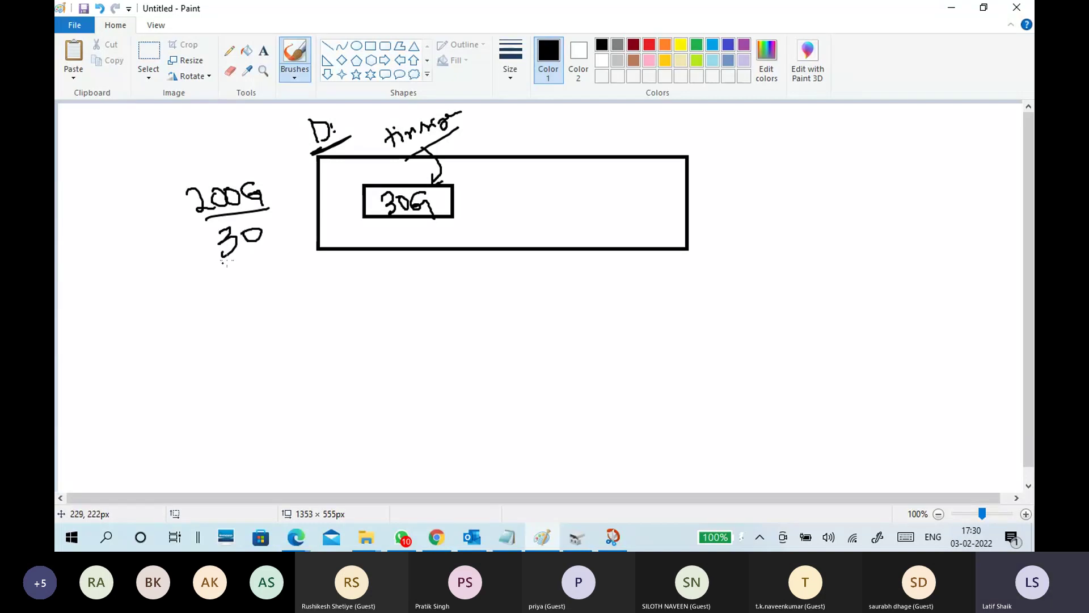
left_click_drag(196, 265, 284, 245)
mouse_move(215, 272)
left_mouse_down()
mouse_move(225, 290)
mouse_move(262, 263)
left_mouse_up()
left_click_drag(209, 309, 301, 275)
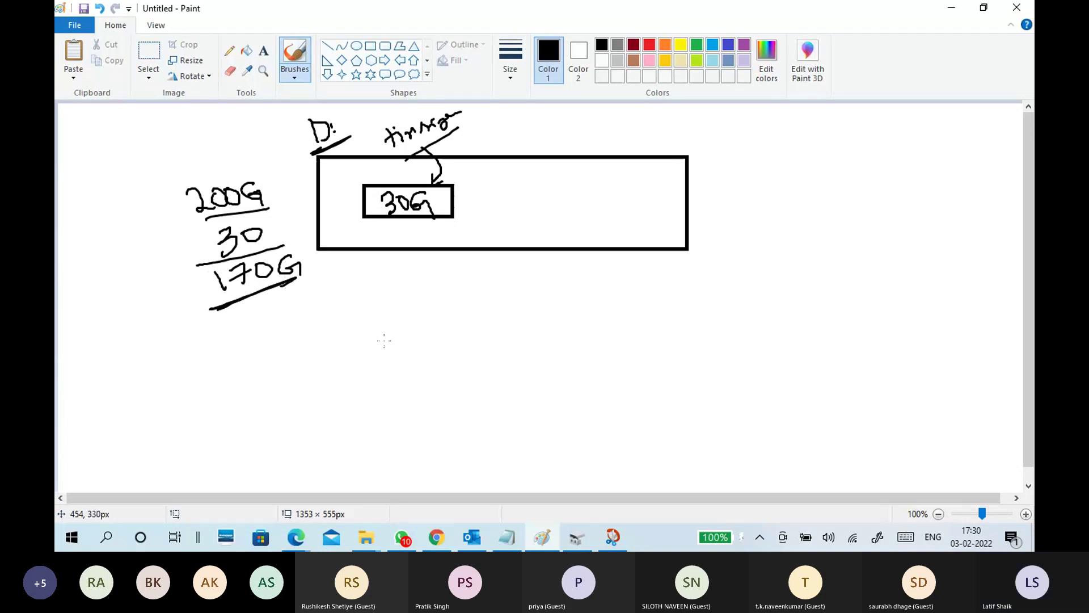
Step: Divide the D: box with a vertical line, label its right half as dynamic, and draw a small rectangle there
left_click_drag(497, 115, 499, 277)
mouse_move(545, 134)
left_mouse_down()
mouse_move(566, 164)
mouse_move(580, 136)
mouse_move(611, 120)
left_mouse_up()
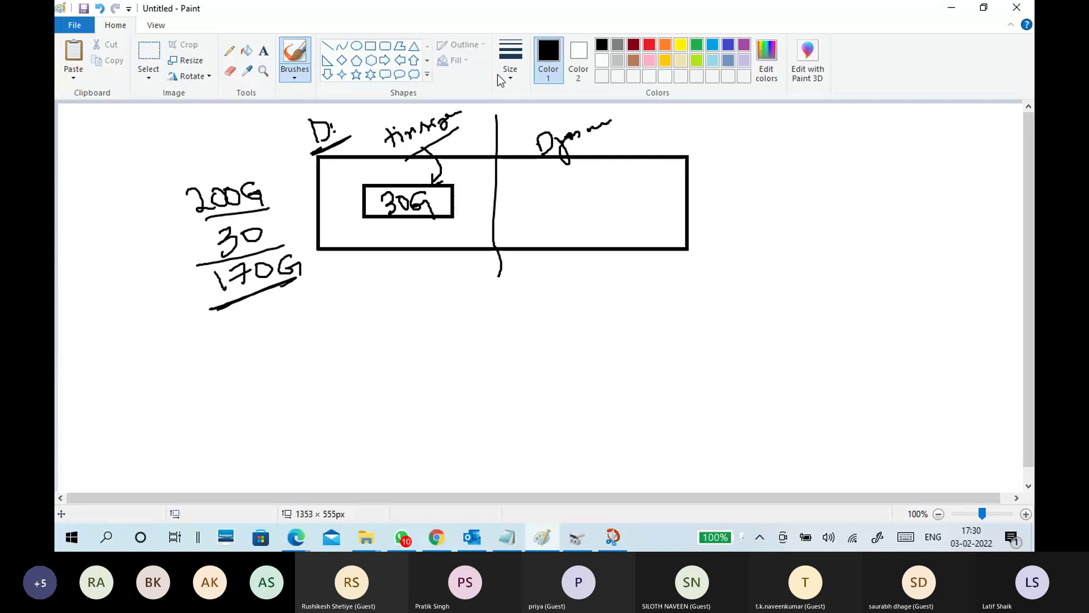
left_click(370, 45)
left_click_drag(516, 189, 609, 214)
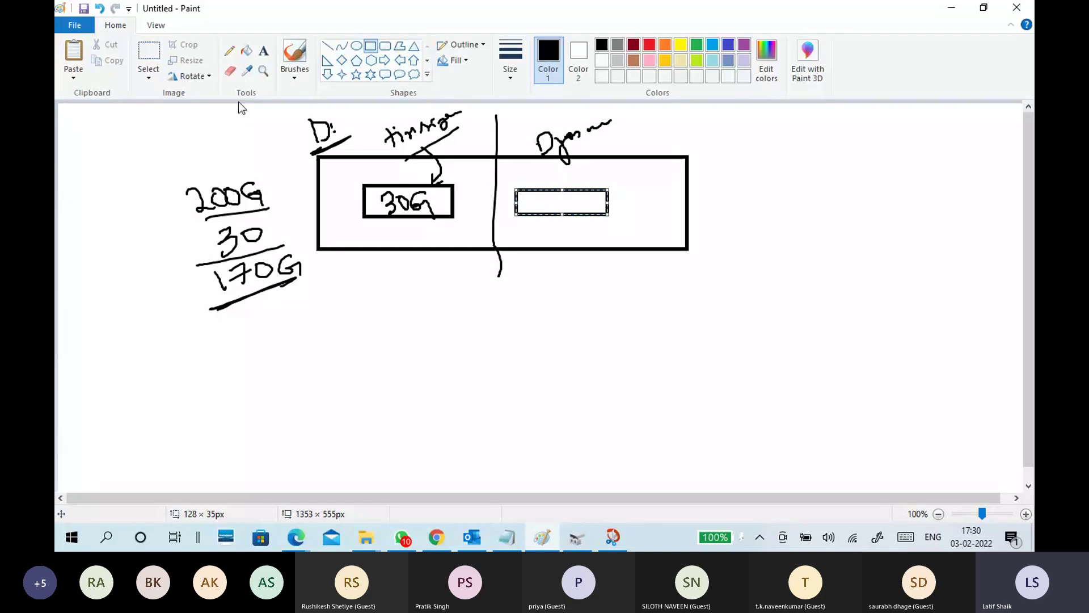
Step: Erase the vertical dividing line, and brush 50G inside the small rectangle under the dynamic label
left_click(229, 71)
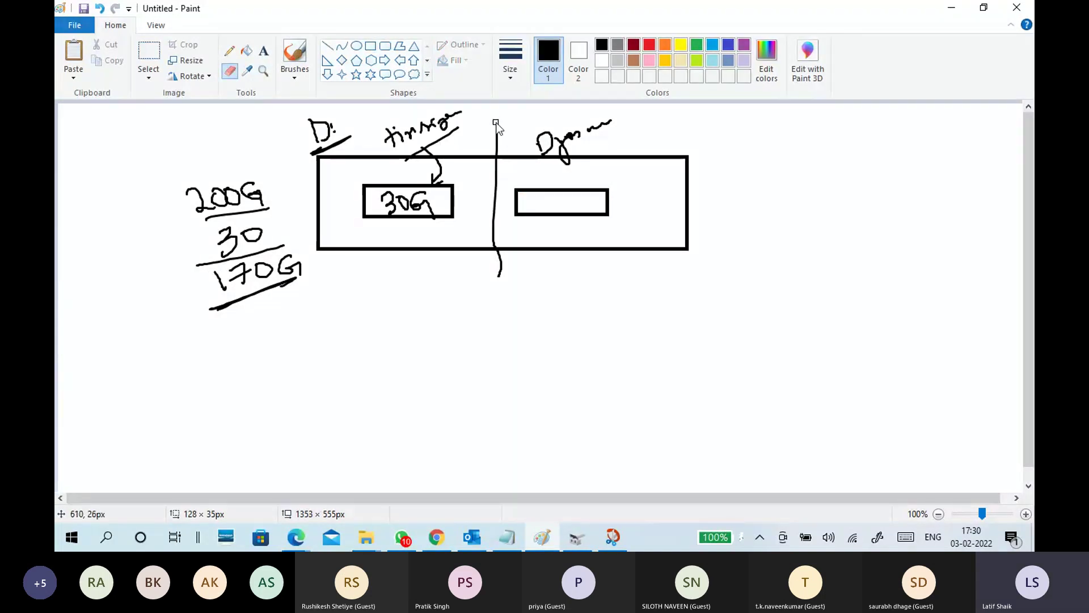
left_click_drag(495, 123, 497, 278)
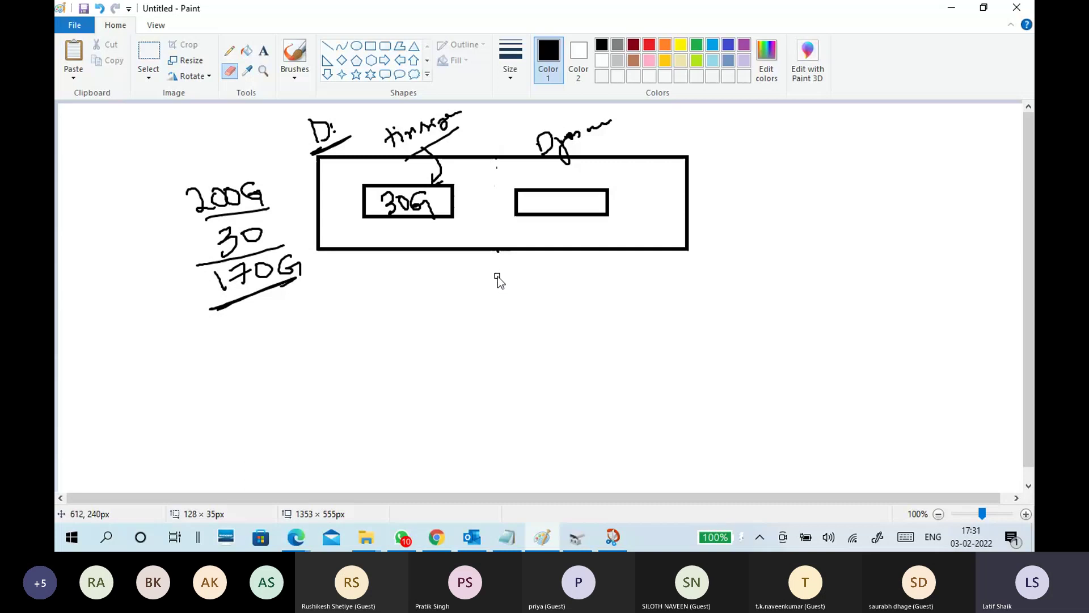
left_click(307, 78)
left_click(205, 105)
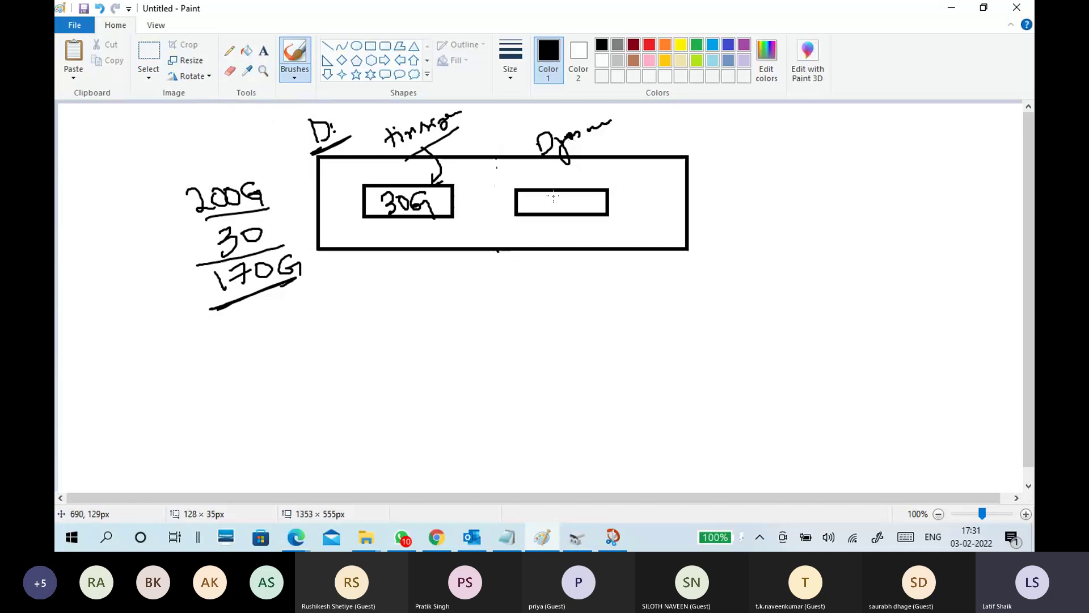
mouse_move(541, 197)
left_mouse_down()
mouse_move(542, 210)
mouse_move(551, 194)
mouse_move(590, 207)
left_mouse_up()
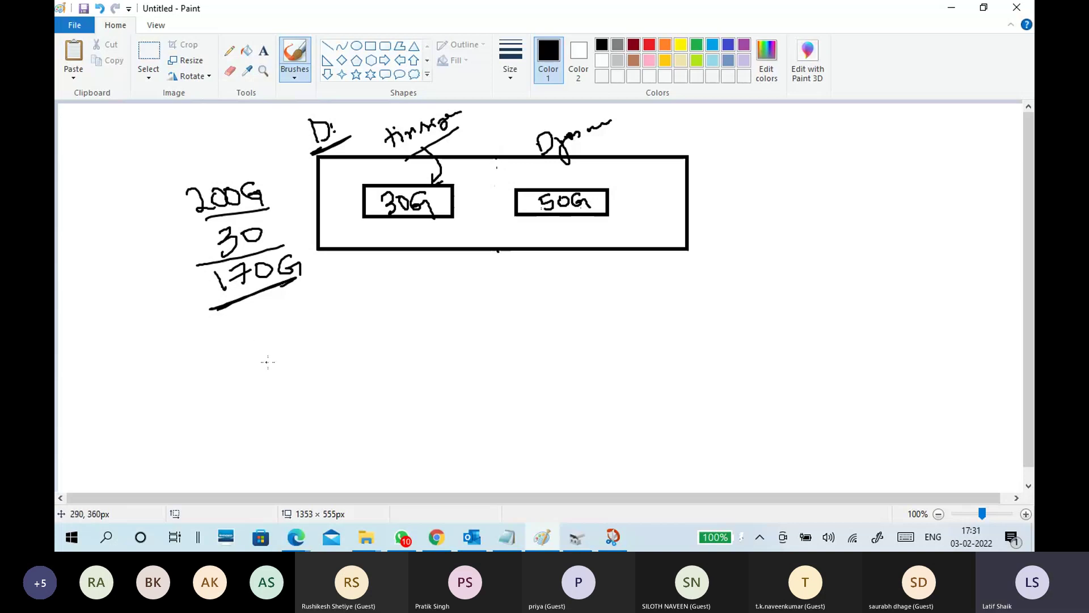
Step: Add 50 below 170G in the calculation, and write 170 as the double-underlined result
left_click_drag(238, 372, 316, 355)
mouse_move(260, 308)
left_mouse_down()
mouse_move(260, 322)
mouse_move(284, 297)
left_mouse_up()
left_click_drag(217, 343, 298, 323)
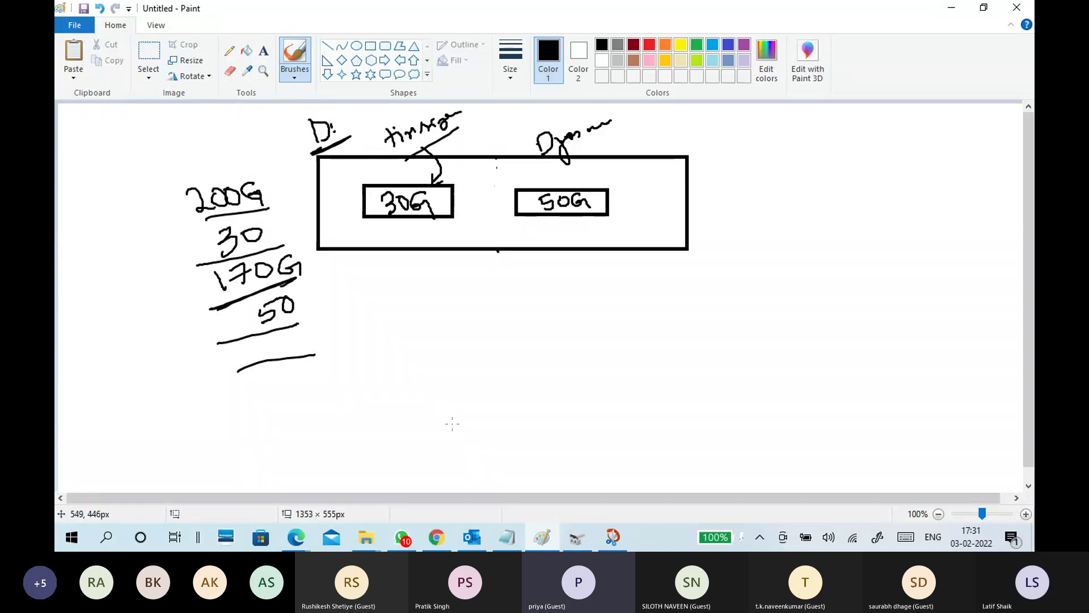
mouse_move(245, 344)
left_mouse_down()
mouse_move(249, 368)
mouse_move(277, 354)
left_mouse_up()
left_click_drag(296, 330, 295, 330)
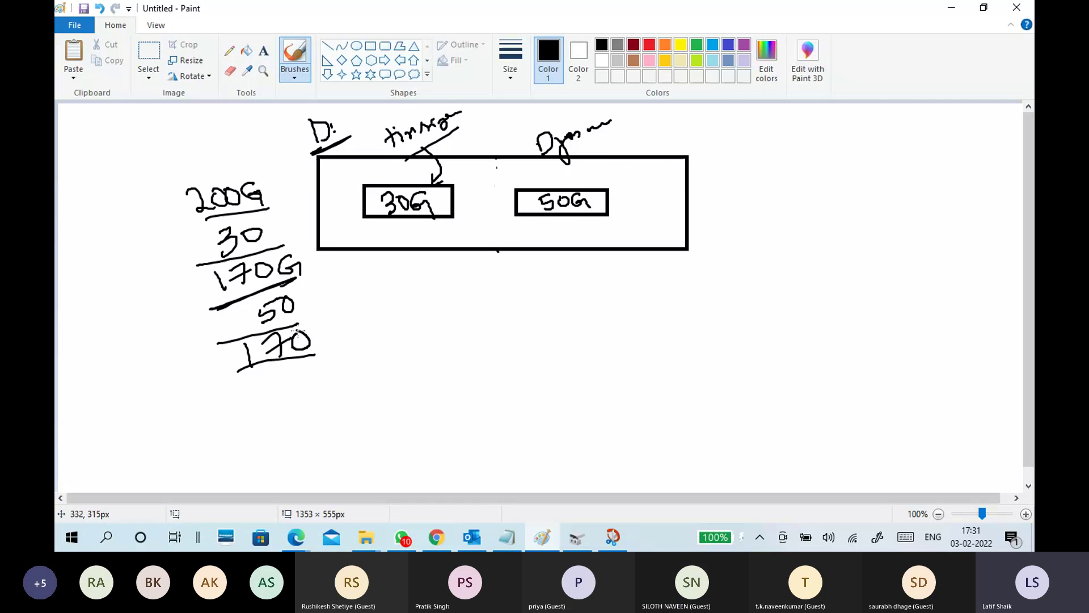
left_click_drag(241, 385, 315, 359)
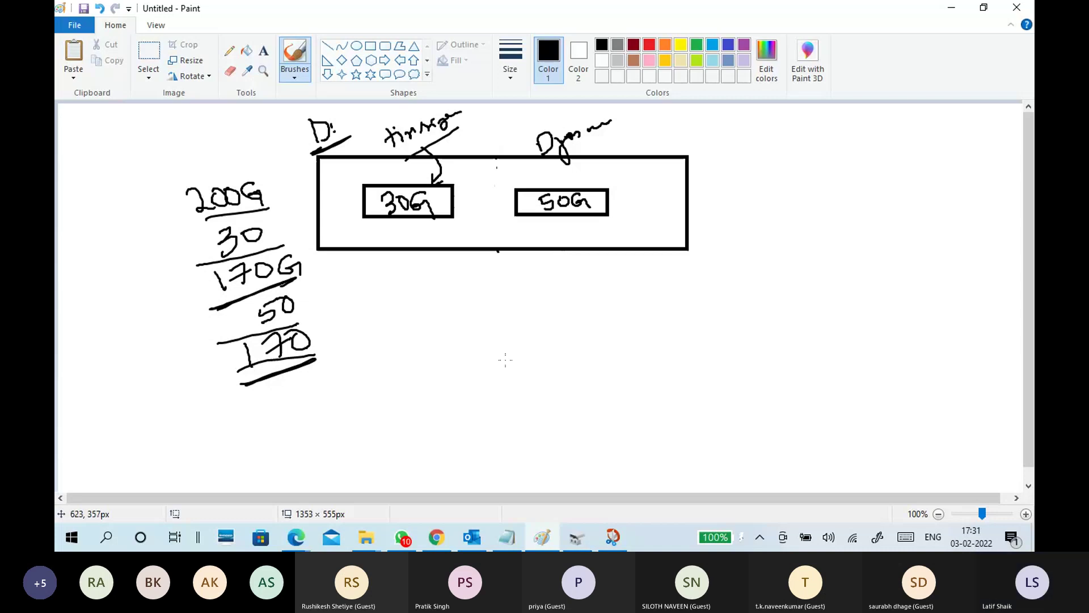
Step: Write a circled 5G with an arrow into the 30G box, and add a 5 with an arrow to a circled 30
mouse_move(397, 333)
left_mouse_down()
mouse_move(405, 352)
mouse_move(409, 327)
mouse_move(417, 359)
mouse_move(423, 323)
mouse_move(443, 346)
left_mouse_up()
mouse_move(423, 323)
left_mouse_down()
mouse_move(450, 253)
mouse_move(446, 205)
left_mouse_up()
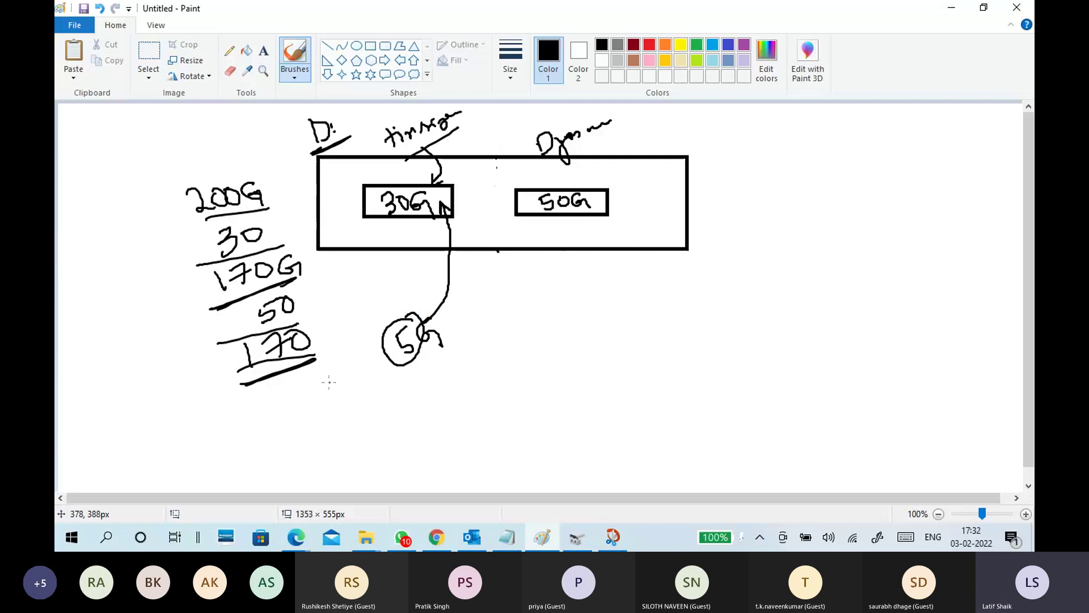
left_click_drag(276, 445, 338, 415)
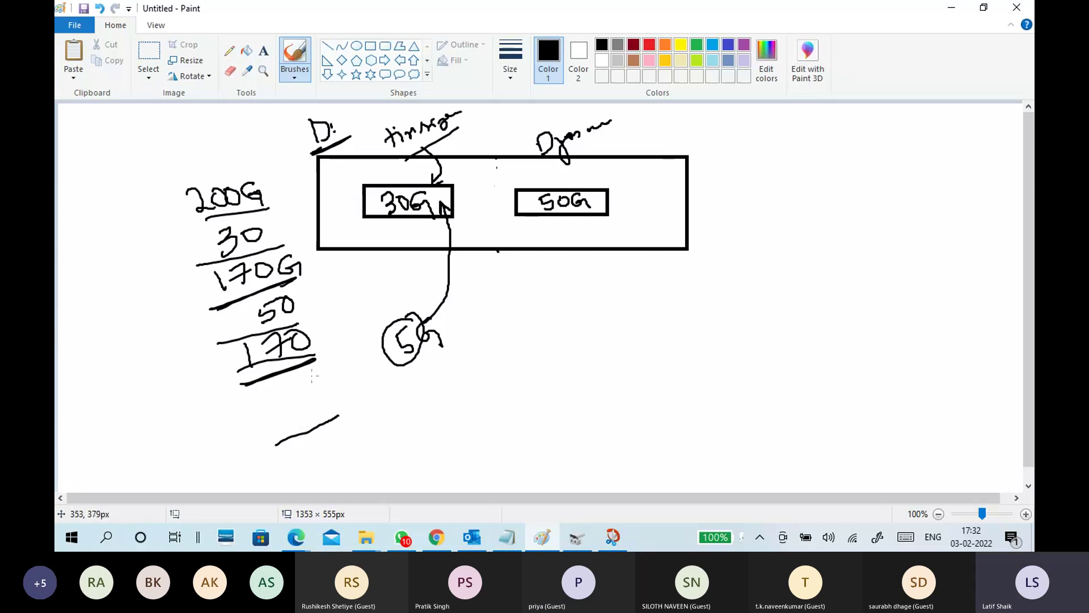
left_click_drag(317, 370, 306, 396)
mouse_move(332, 360)
left_mouse_down()
mouse_move(363, 347)
mouse_move(351, 360)
mouse_move(369, 334)
mouse_move(346, 366)
mouse_move(384, 336)
mouse_move(363, 322)
left_mouse_up()
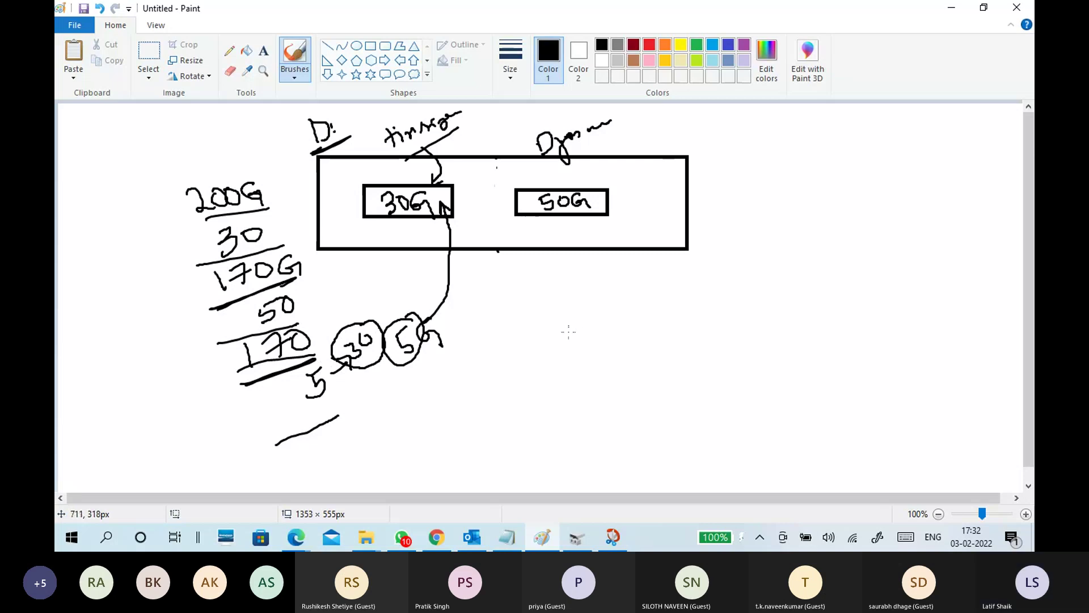
Step: Replace the freehand outline below the D: box with a rectangle about 466 × 220 px, moved slightly up and left
mouse_move(528, 286)
left_mouse_down()
mouse_move(528, 369)
mouse_move(555, 395)
mouse_move(942, 363)
mouse_move(914, 237)
mouse_move(528, 282)
left_mouse_up()
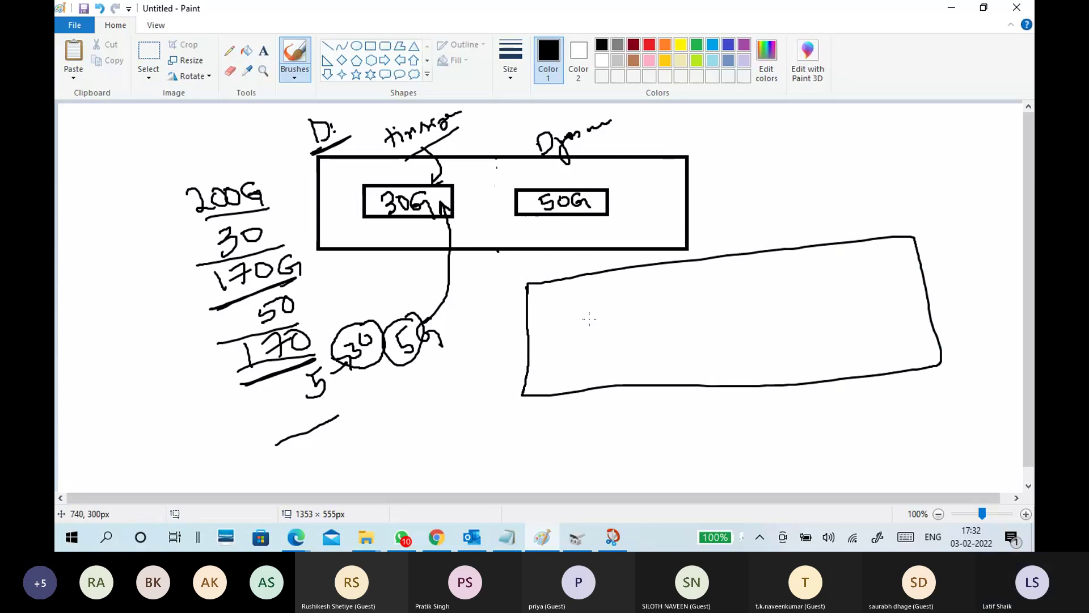
key("ctrl+z")
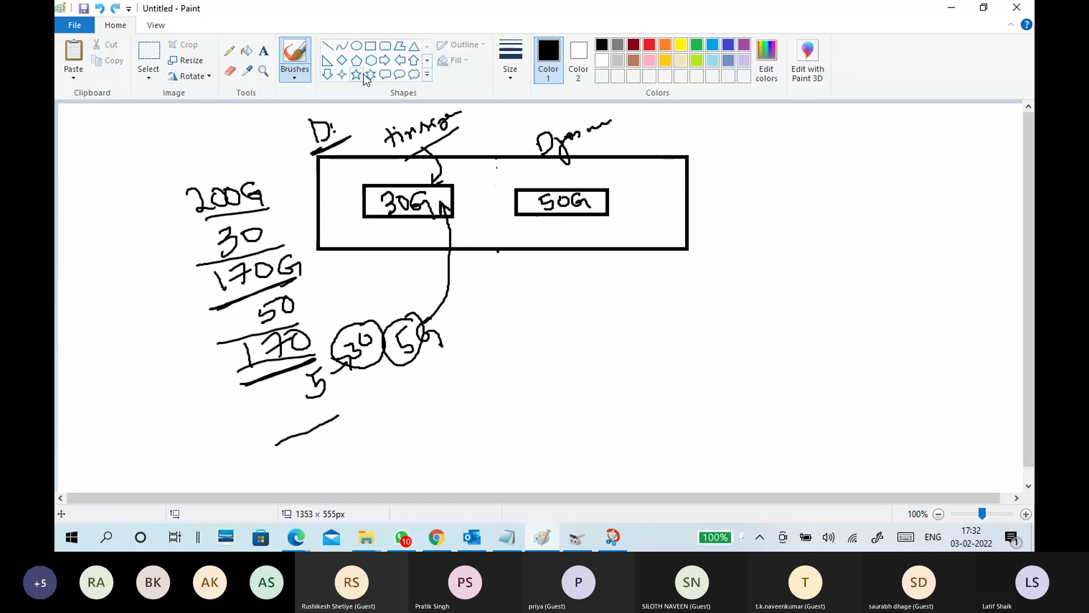
left_click(372, 46)
left_click_drag(599, 288, 933, 446)
left_click_drag(828, 391, 801, 375)
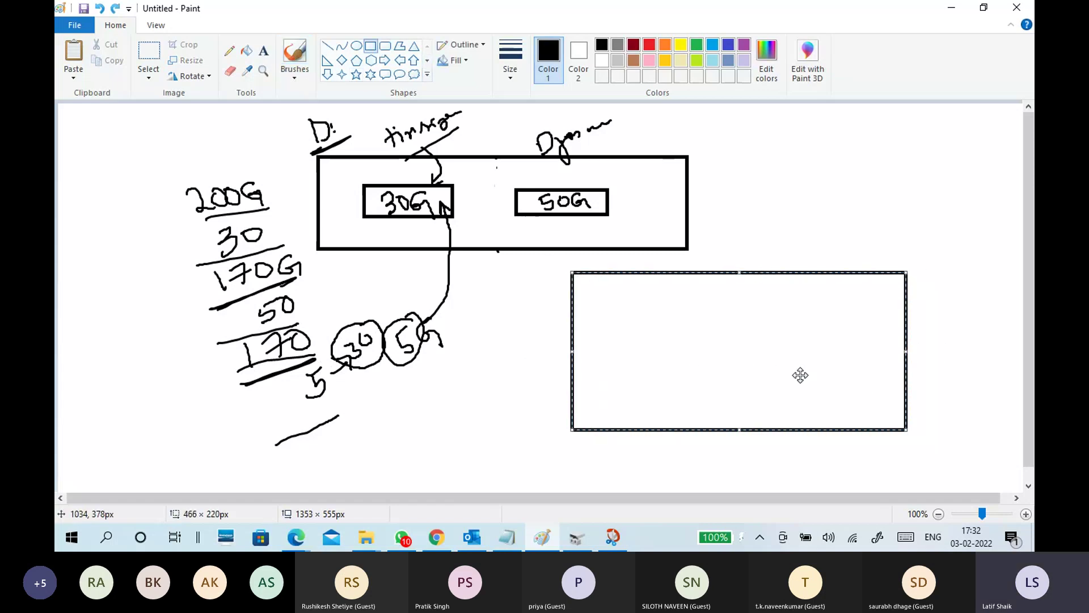
left_click(792, 243)
Step: Draw a rectangle about 171 × 124 px inside the left part of the new large rectangle, and narrow it slightly
left_click_drag(598, 302, 720, 391)
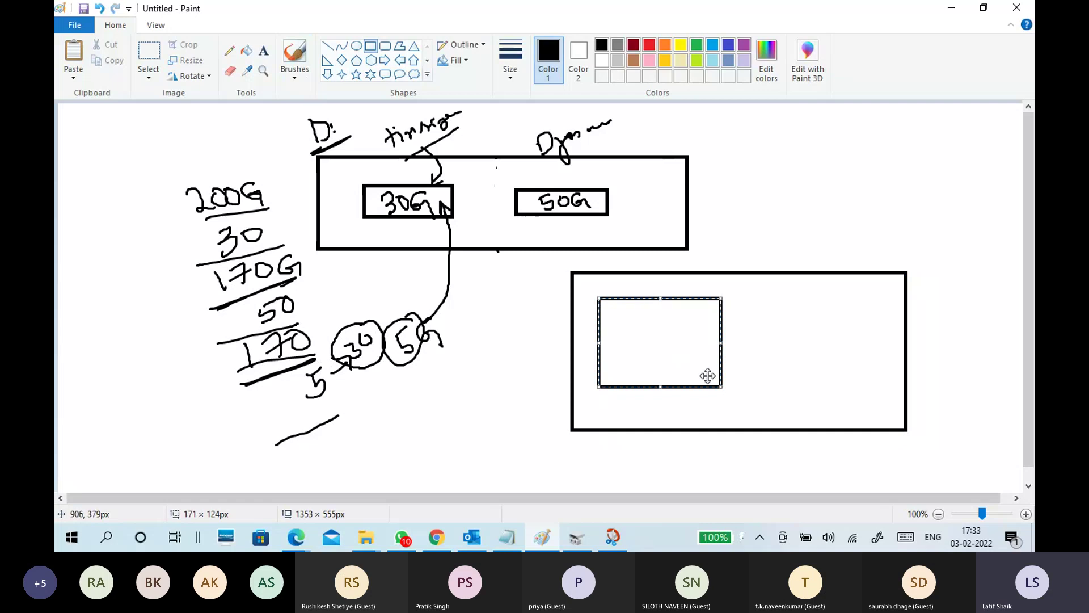
left_click_drag(722, 387, 715, 387)
left_click(759, 231)
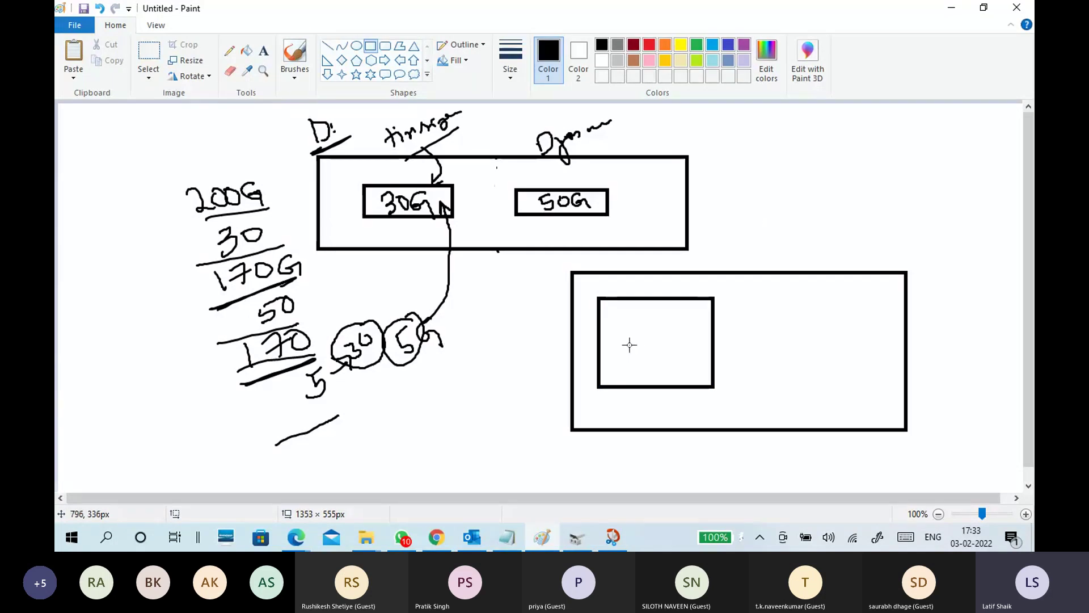
Step: Trace an irregular yellow airbrush outline around the inner rectangle, extending into the right part of the large rectangle
left_click(295, 75)
left_click(209, 99)
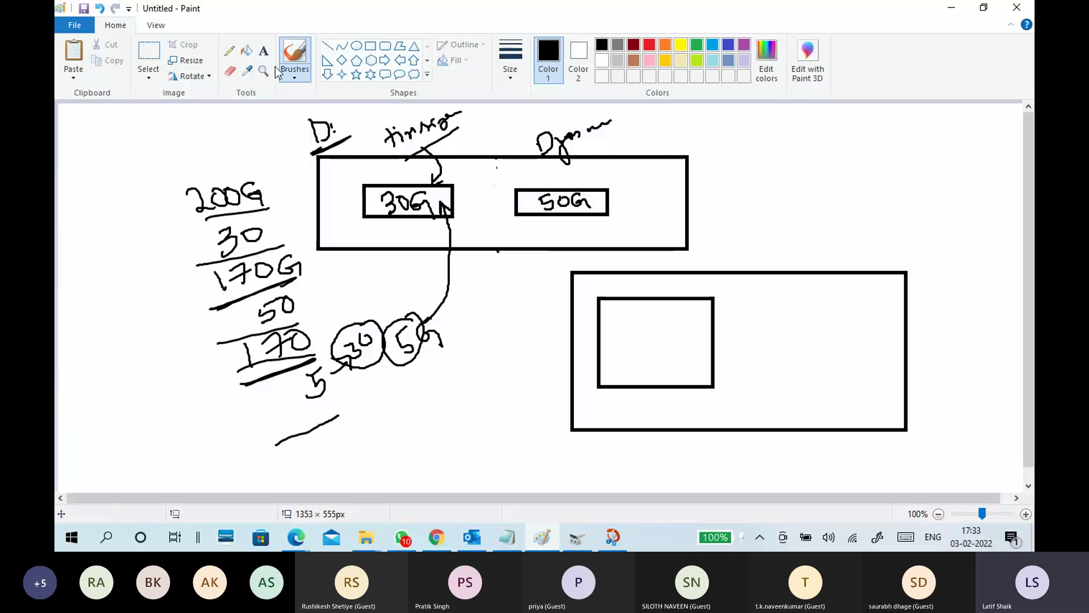
left_click(295, 75)
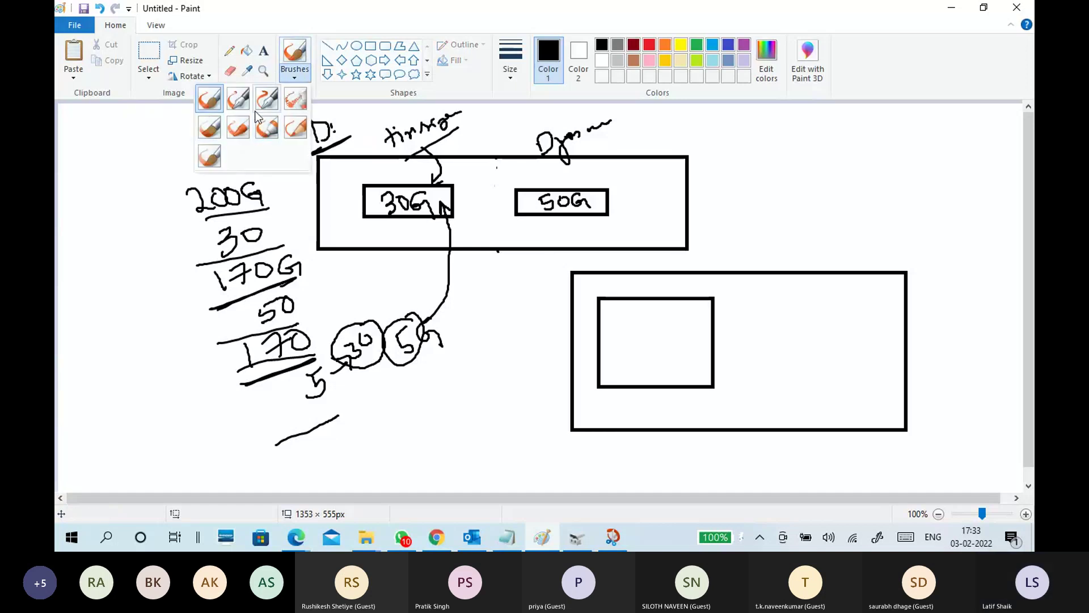
left_click(294, 98)
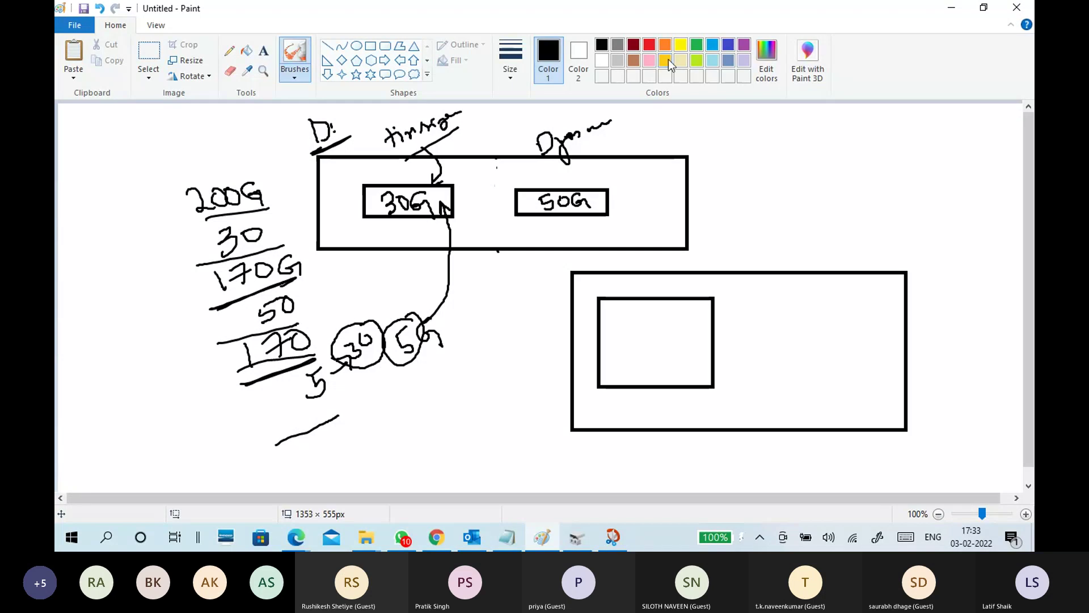
left_click(680, 45)
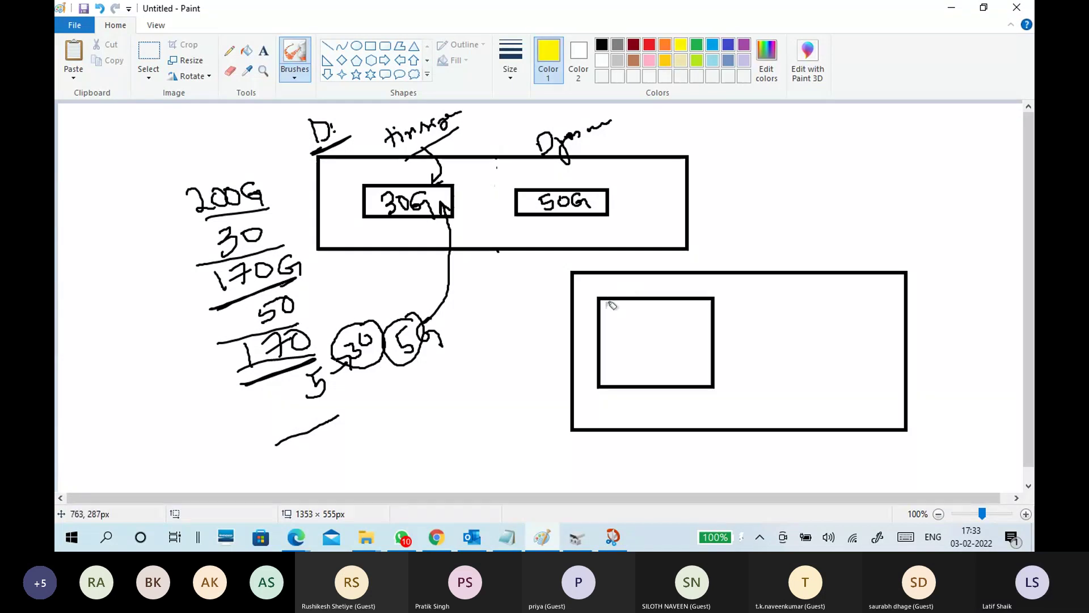
mouse_move(579, 287)
left_mouse_down()
mouse_move(754, 304)
mouse_move(806, 363)
mouse_move(668, 401)
mouse_move(580, 285)
left_mouse_up()
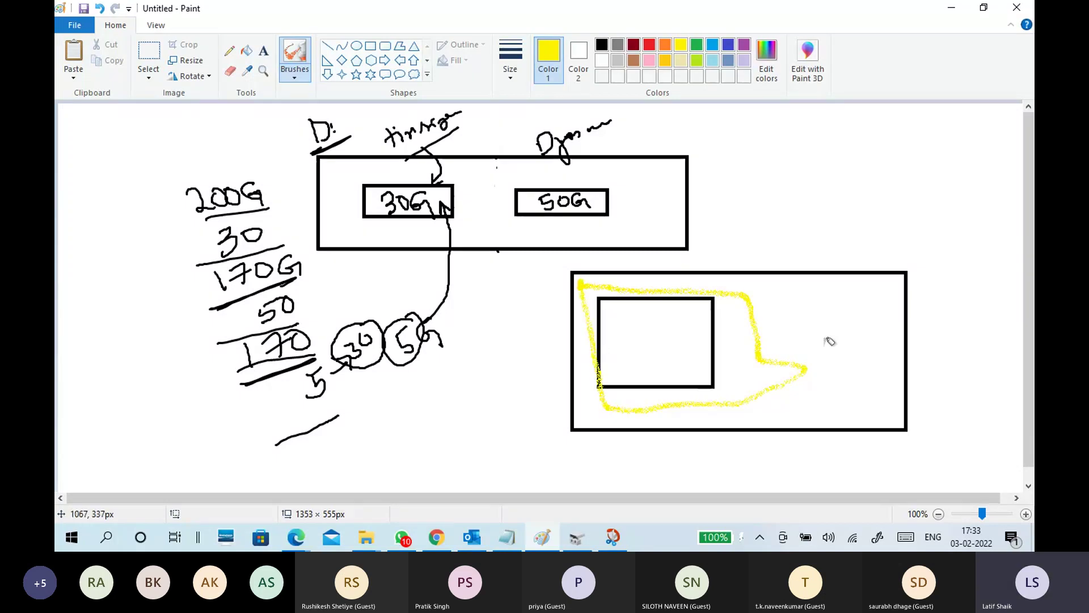
Step: Undo the yellow outline around the inner rectangle and switch brushes, undoing the small trial tick
key("ctrl+z")
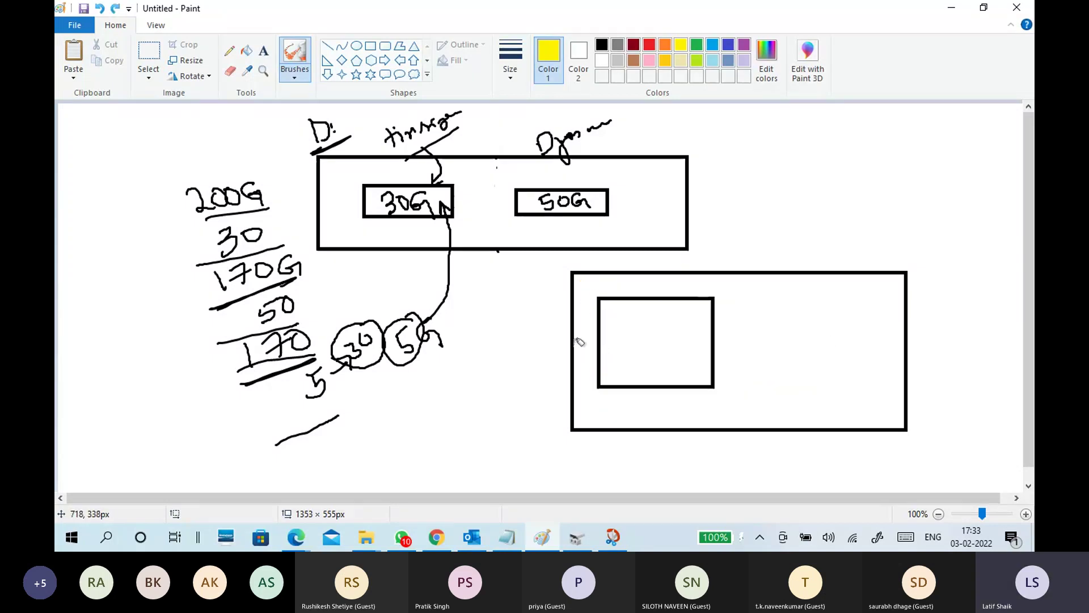
left_click(295, 76)
left_click(253, 126)
left_click_drag(688, 312, 708, 304)
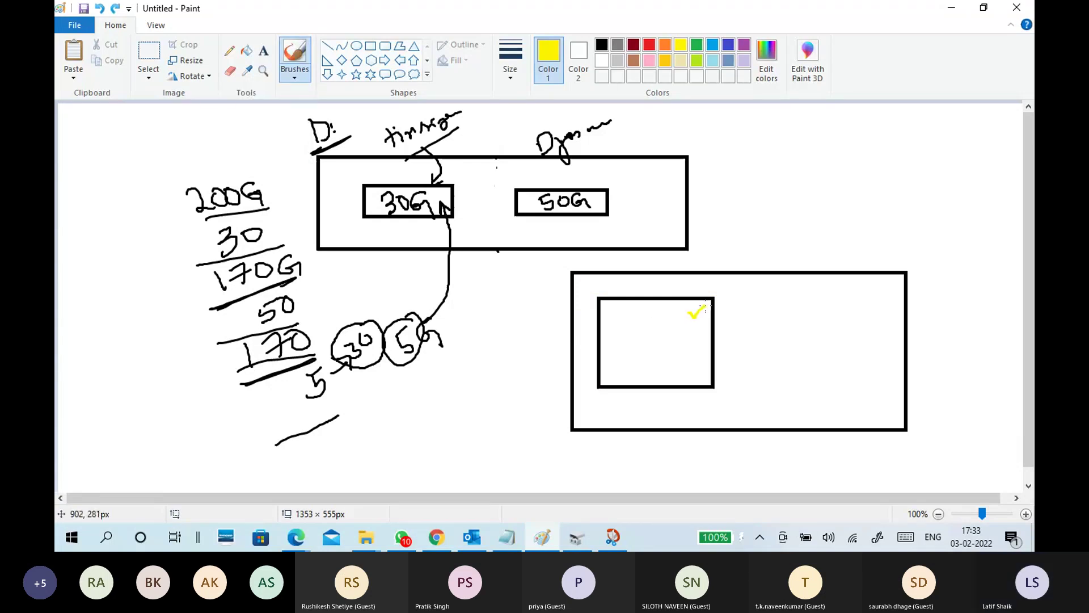
key("ctrl+z")
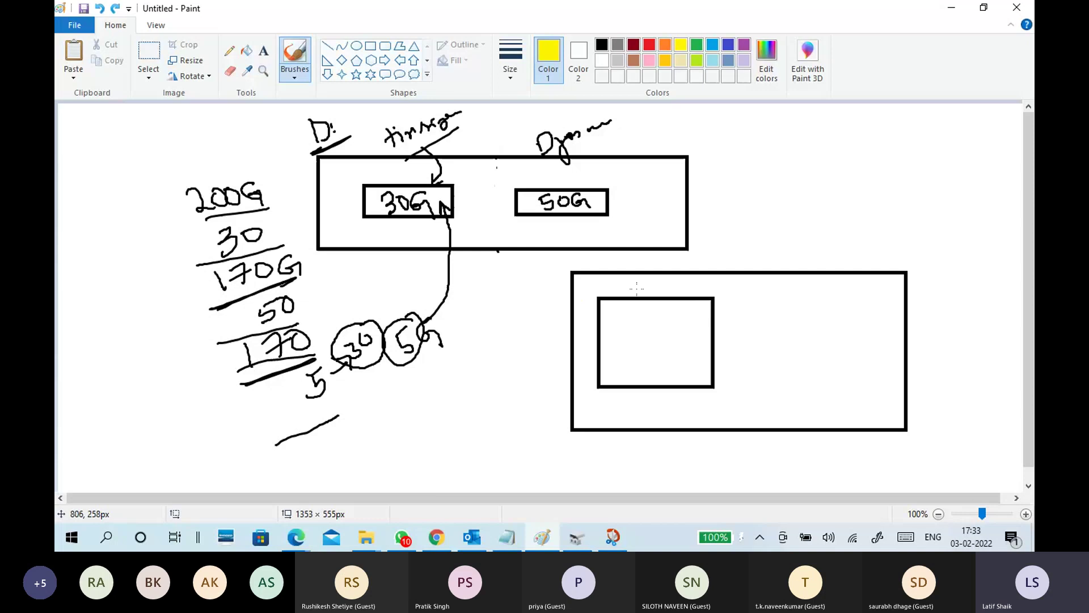
Step: Write the yellow subtraction 200, 30, 170 beside the large lower rectangle, and 30 inside its inner rectangle
left_click_drag(939, 277, 961, 296)
mouse_move(972, 275)
left_mouse_down()
mouse_move(983, 293)
mouse_move(991, 276)
left_mouse_up()
left_click_drag(673, 311, 675, 324)
left_click_drag(695, 310, 697, 310)
mouse_move(971, 306)
left_mouse_down()
mouse_move(967, 322)
mouse_move(991, 306)
mouse_move(999, 326)
mouse_move(956, 365)
mouse_move(983, 341)
mouse_move(988, 355)
mouse_move(996, 342)
left_mouse_up()
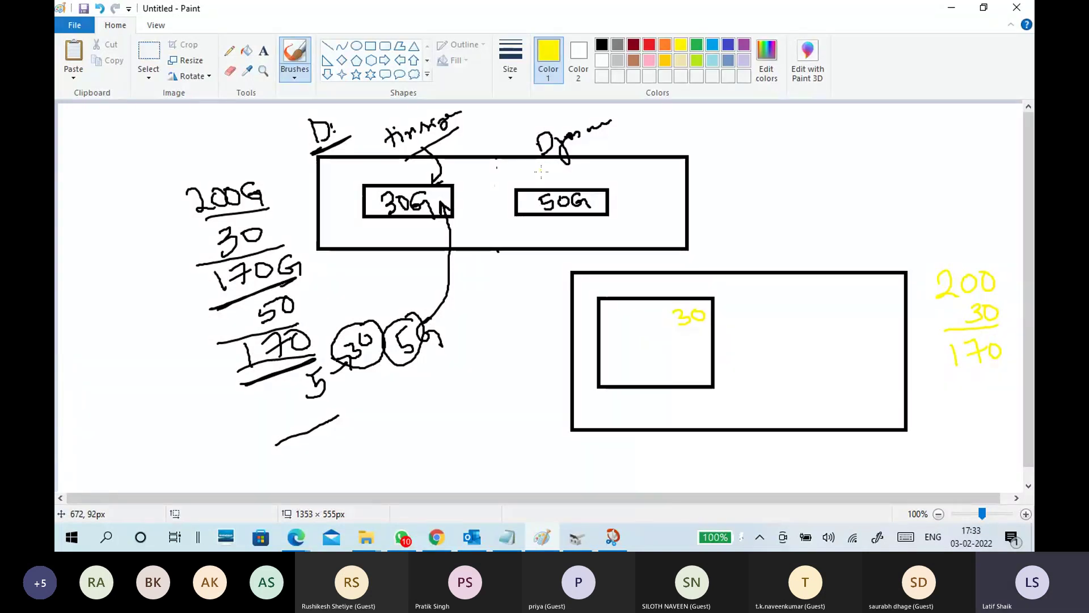
Step: Draw a rectangle about 31 × 46 px inside the inner rectangle and color its outline dark red
left_click(602, 44)
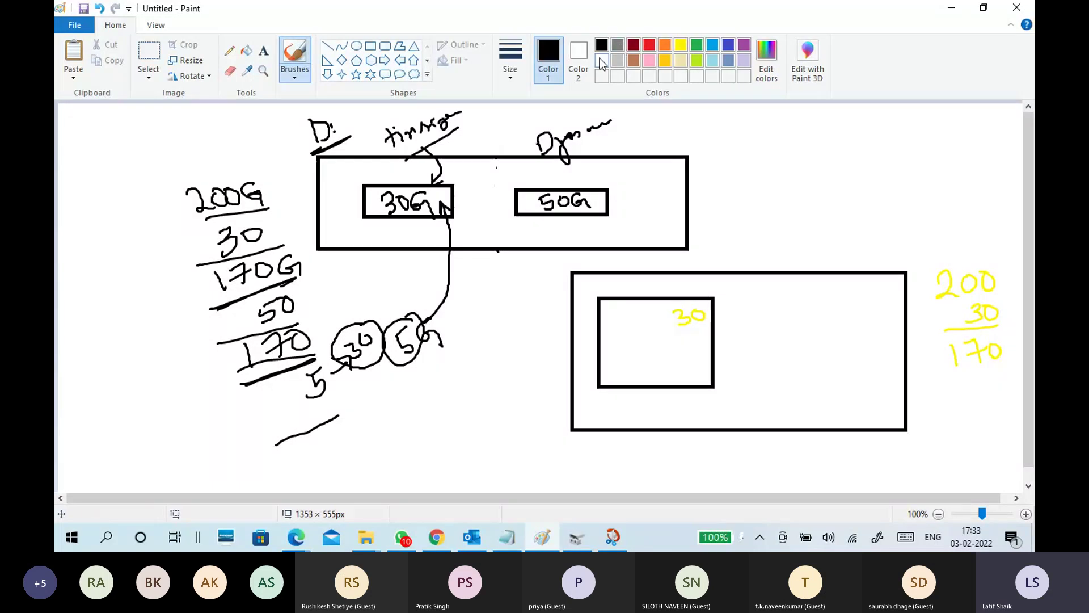
left_click(372, 46)
left_click_drag(615, 333, 636, 358)
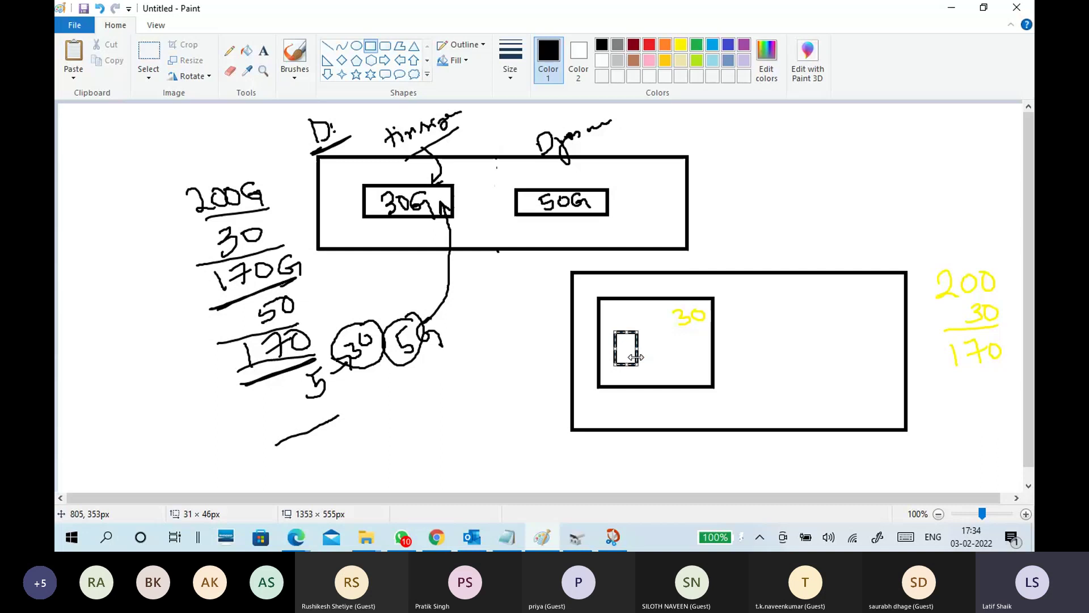
left_click(633, 44)
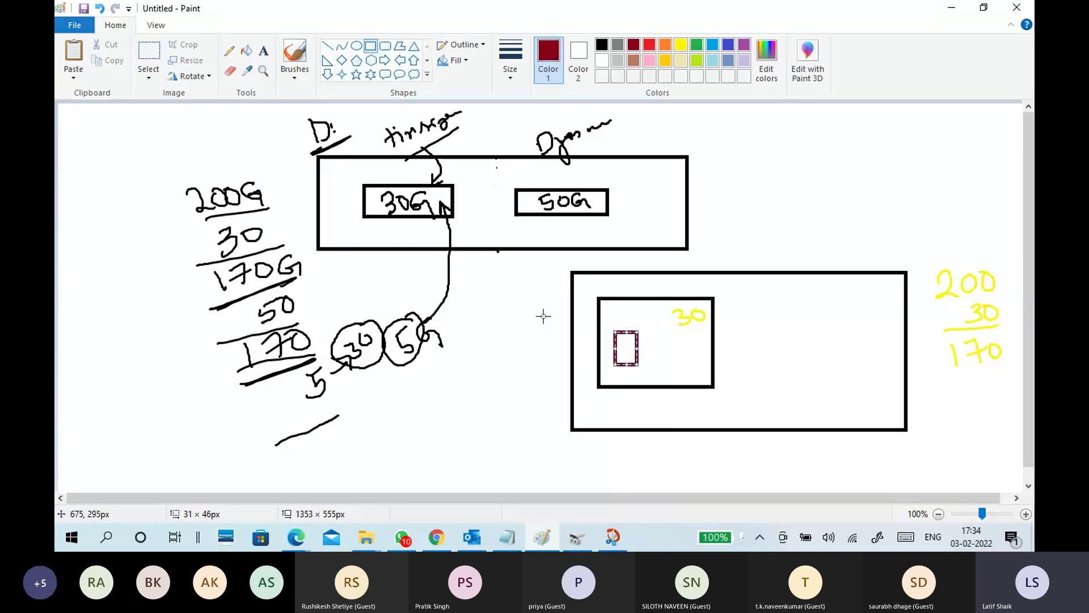
Step: Write a yellow 5 with the brush inside the small dark red rectangle
left_click(295, 74)
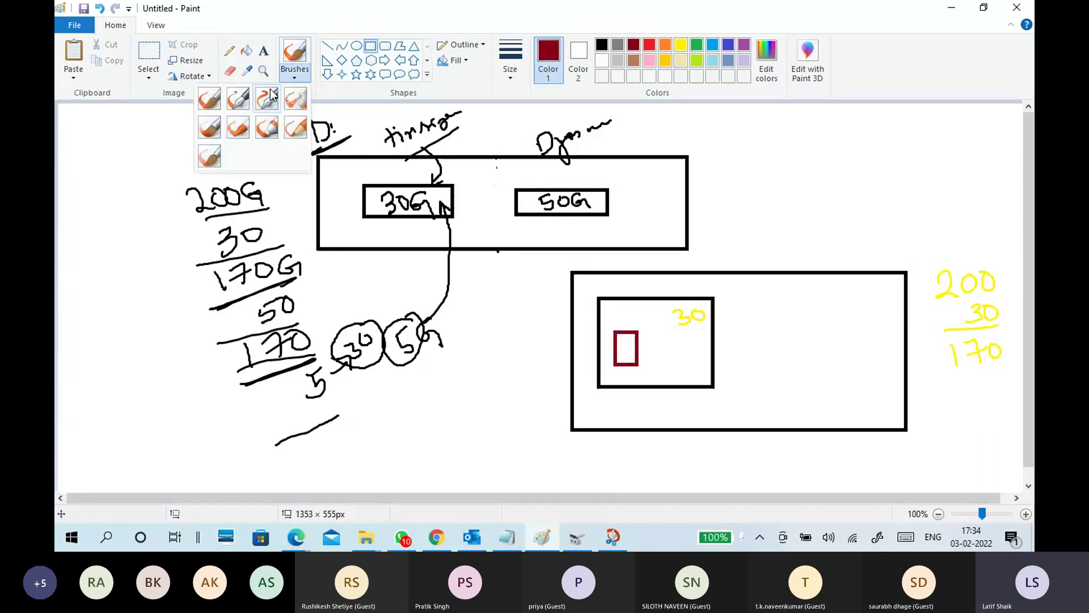
left_click(212, 103)
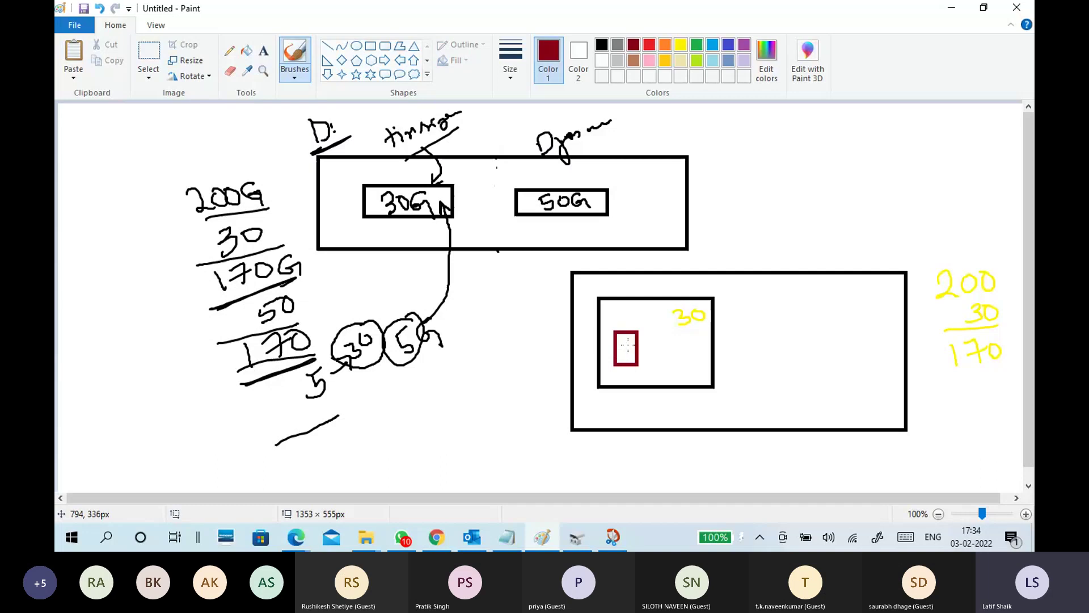
left_click(680, 50)
mouse_move(629, 340)
left_mouse_down()
mouse_move(626, 360)
mouse_move(638, 339)
left_mouse_up()
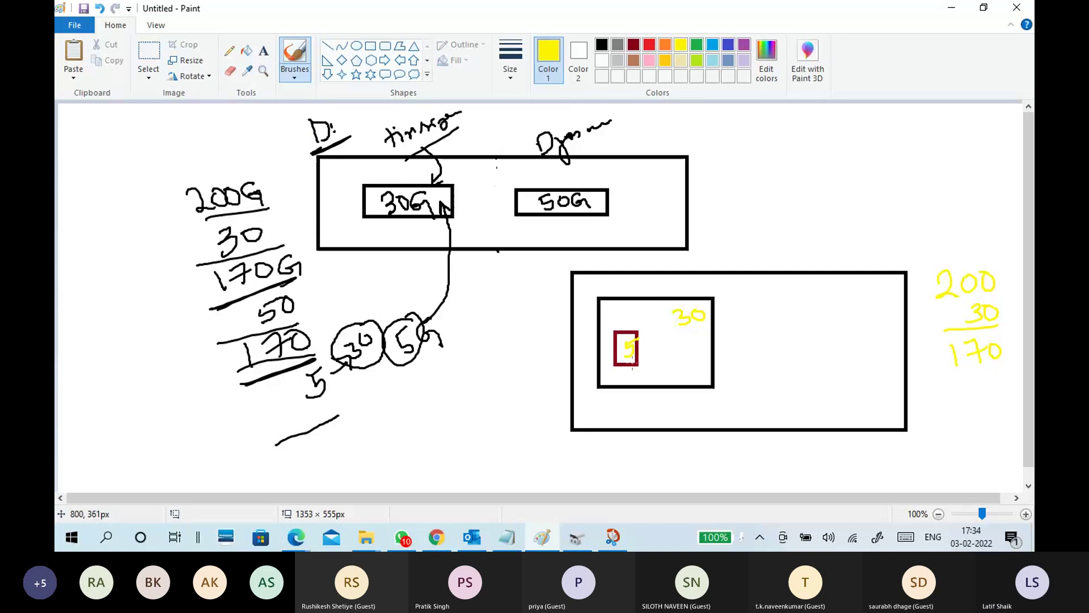
Step: Underline the yellow 30 and 170, and write a yellow 25 in the inner rectangle beside the dark red one
left_click_drag(679, 329, 712, 322)
left_click_drag(947, 374, 1003, 367)
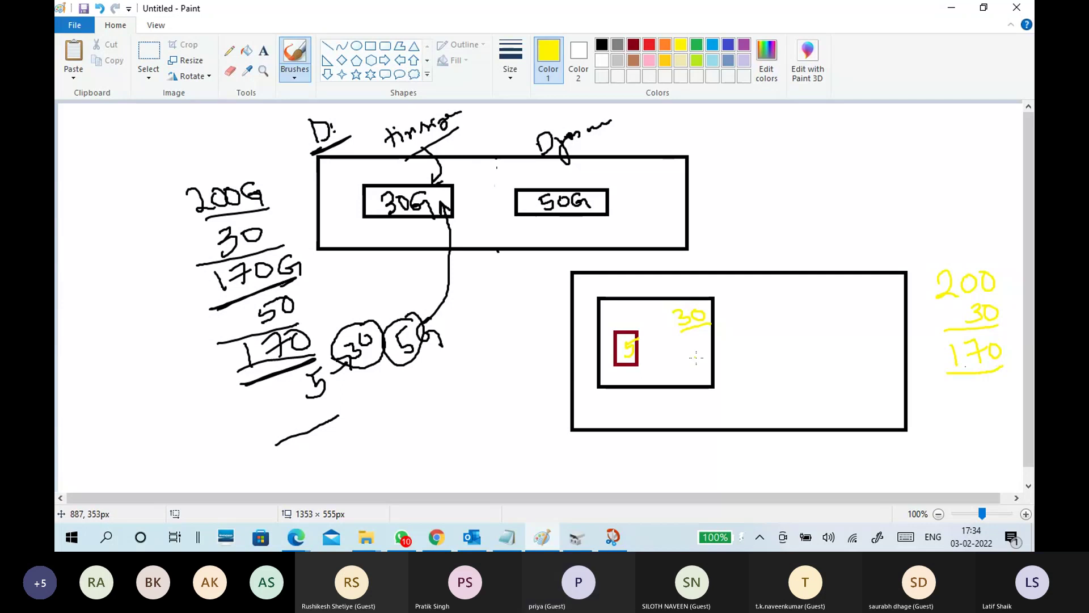
mouse_move(651, 367)
left_mouse_down()
mouse_move(674, 379)
mouse_move(684, 353)
left_mouse_up()
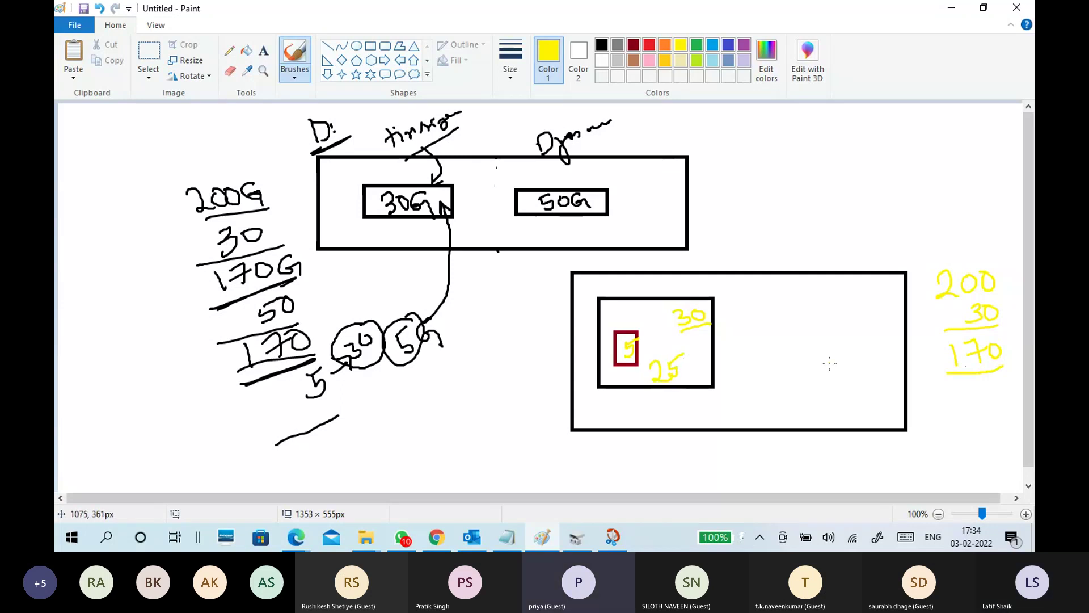
Step: Write a second yellow 170 below the underlined result of the yellow subtraction
left_click_drag(790, 369, 824, 359)
key("ctrl+z")
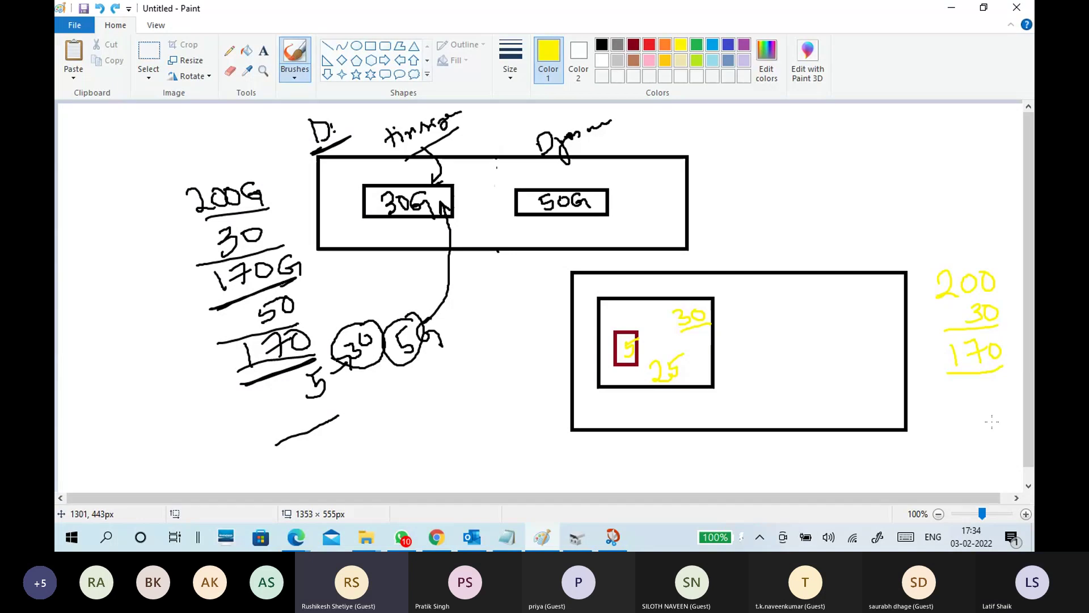
mouse_move(969, 394)
left_mouse_down()
mouse_move(969, 420)
mouse_move(1008, 393)
left_mouse_up()
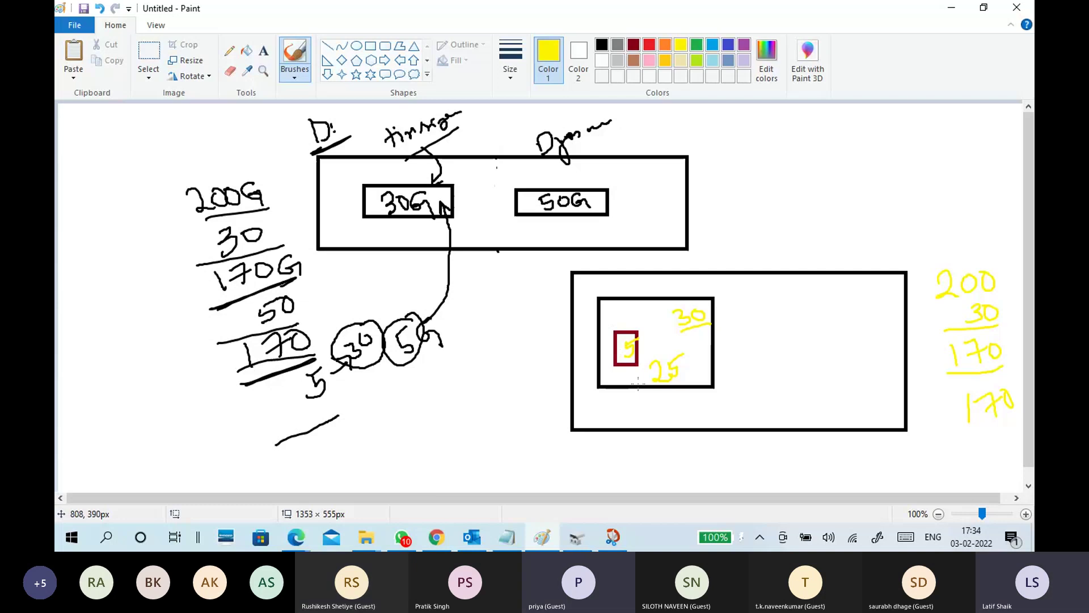
Step: Mark the black 5 and the circled 30 with yellow strokes
left_click_drag(252, 426, 329, 390)
left_click_drag(380, 341, 359, 365)
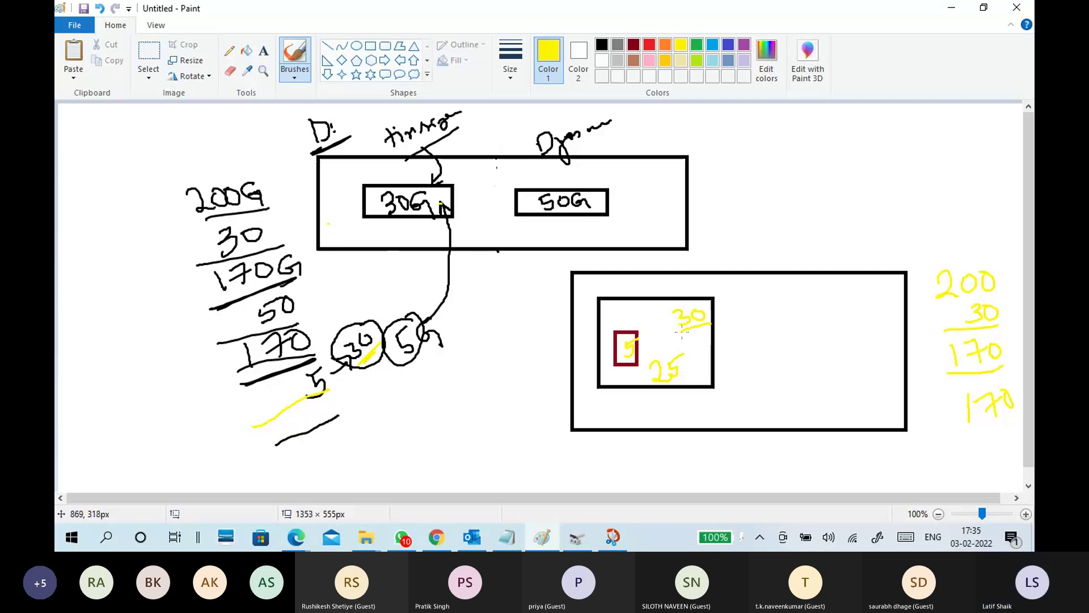
left_click_drag(636, 280, 649, 293)
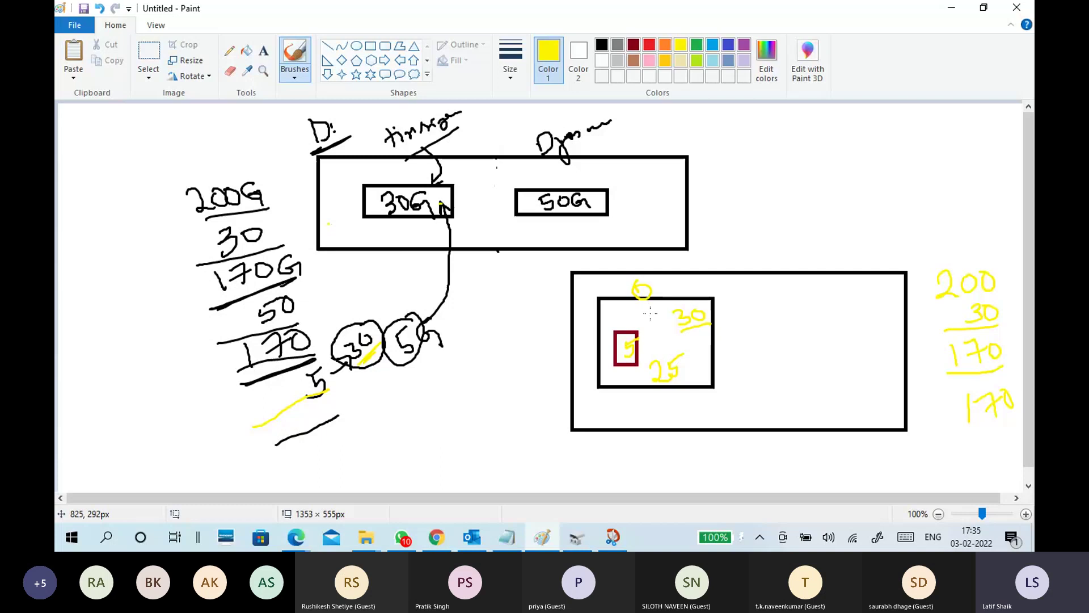
key("ctrl+z")
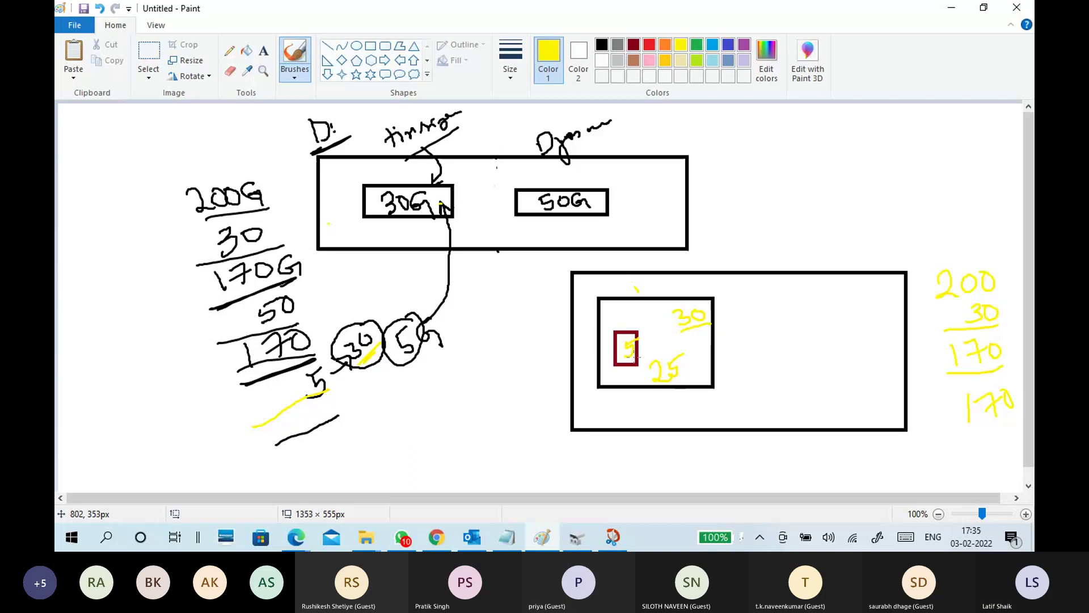
Step: Switch to File Explorer and check the used space, free space and capacity of New Volume (I:) in its properties
left_click(613, 538)
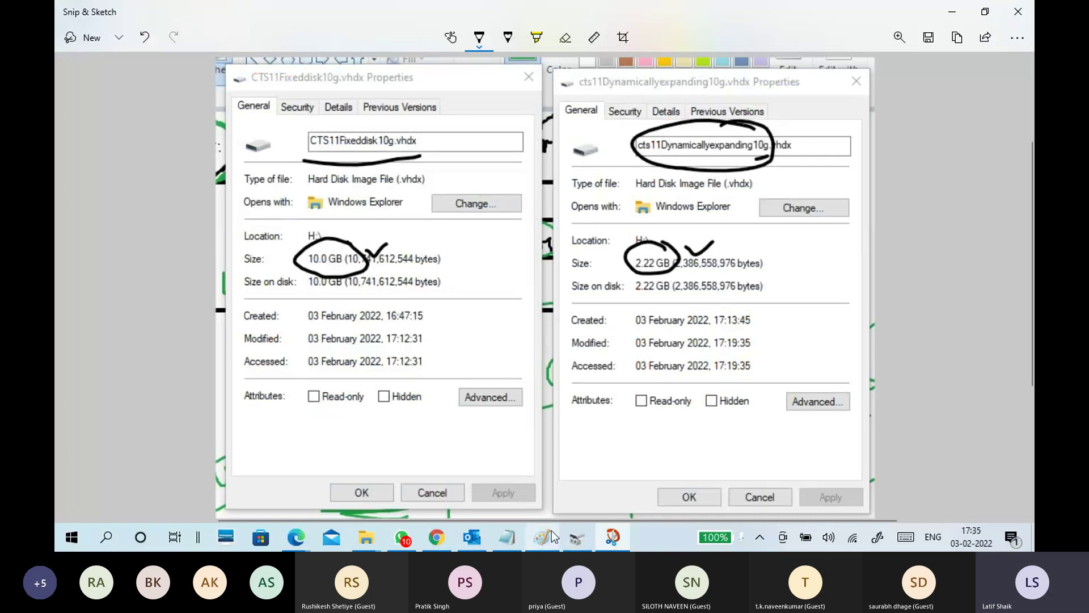
left_click(366, 538)
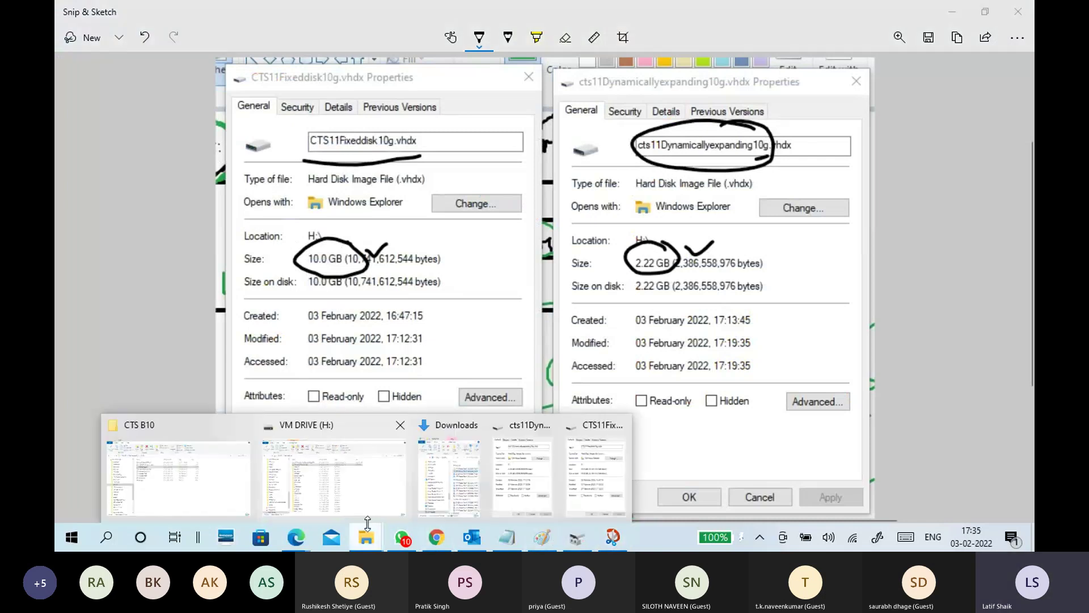
left_click(341, 490)
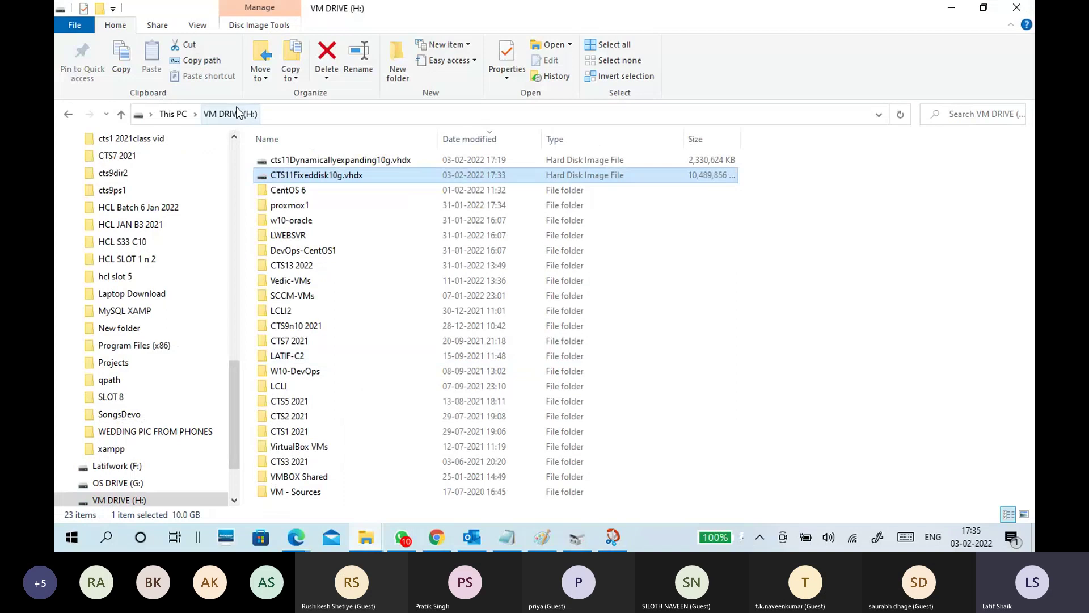
left_click(180, 114)
left_click(902, 266)
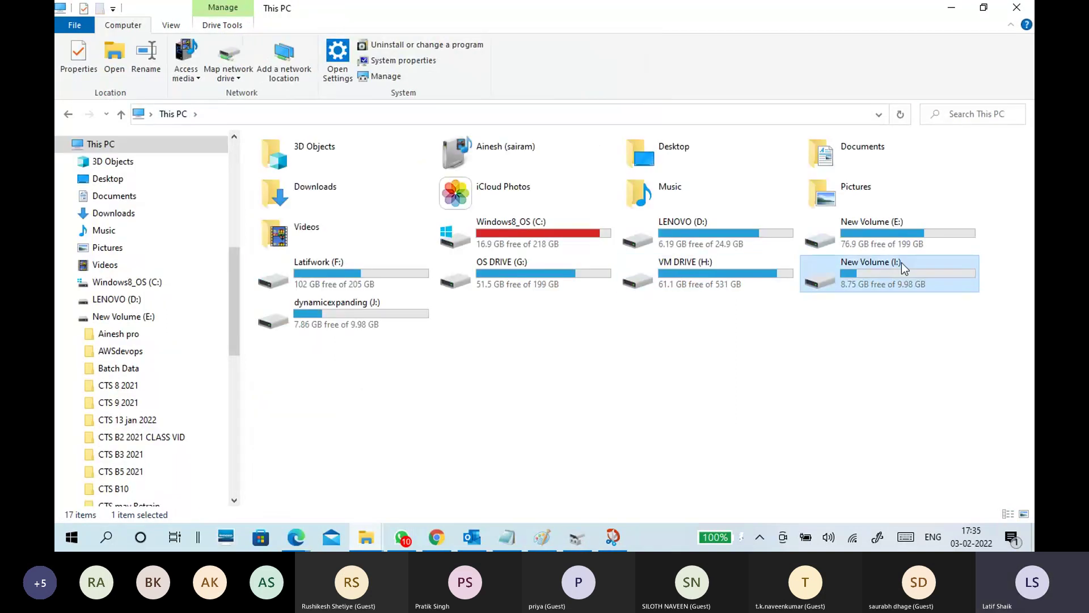
right_click(863, 282)
left_click(741, 512)
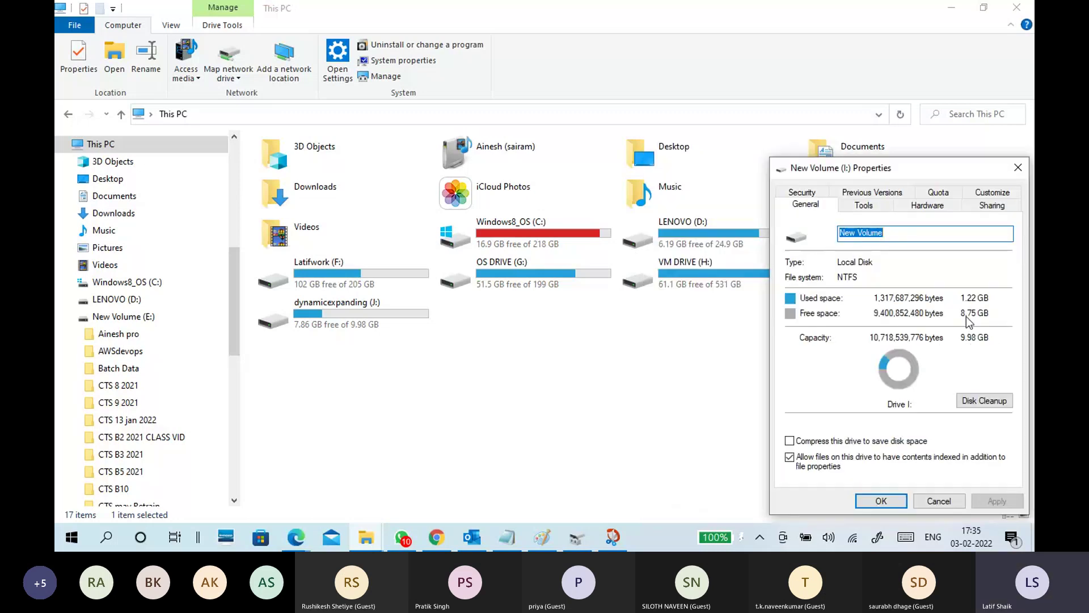
left_click(938, 502)
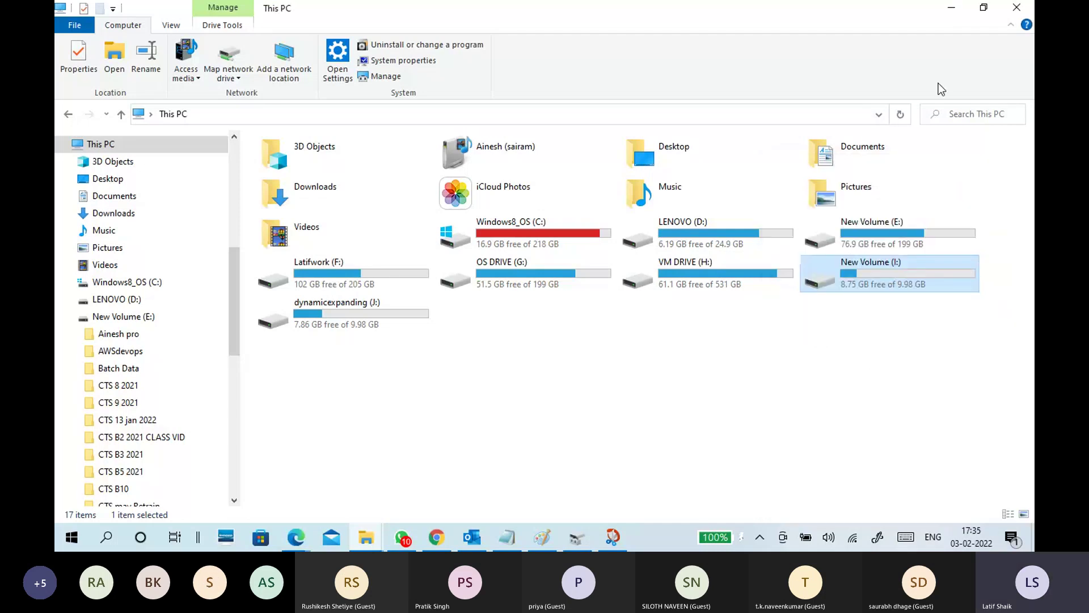
left_click(951, 7)
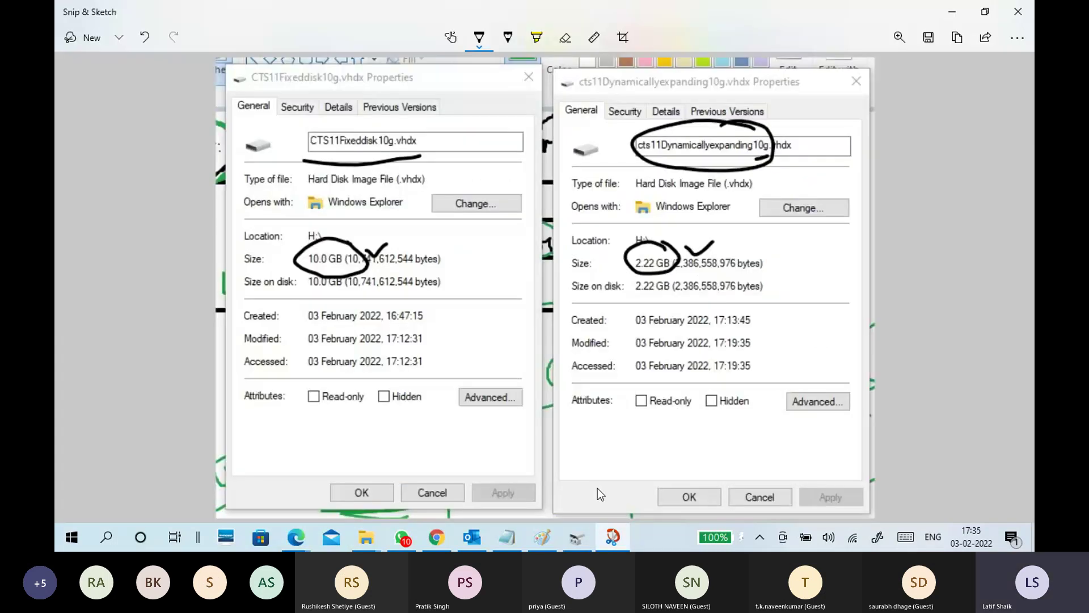
Step: Return to Paint and write a circled black 5 with an arrow into the 50G box
left_click(543, 537)
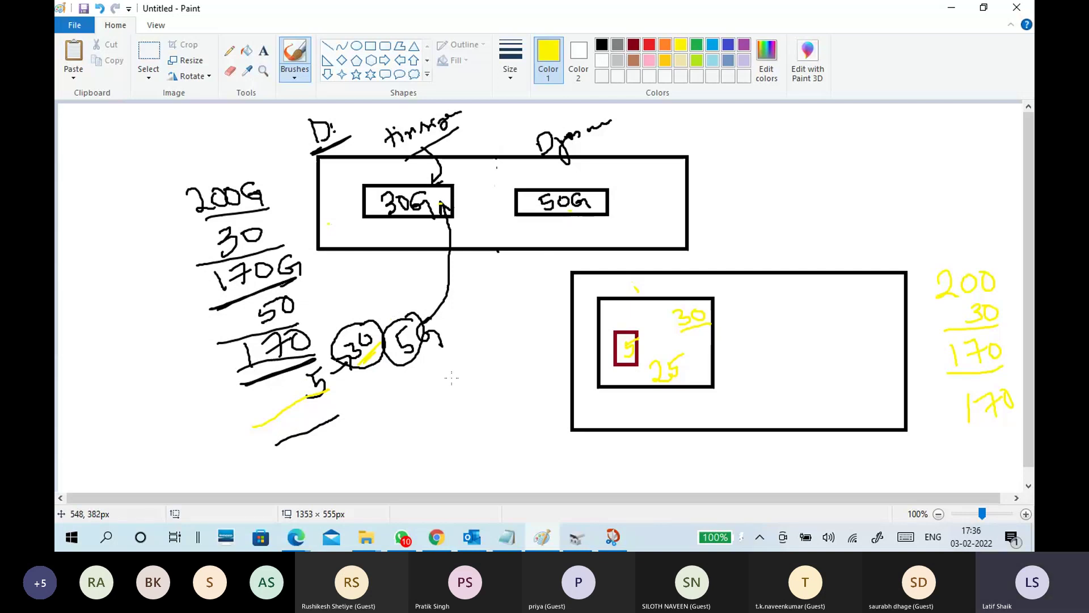
left_click_drag(473, 315, 478, 335)
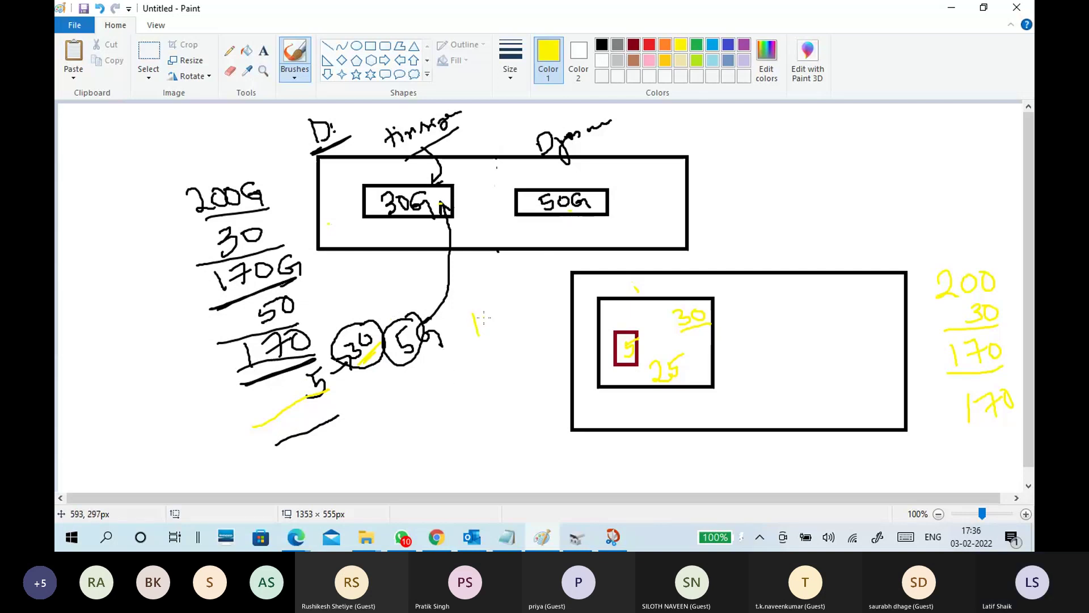
left_click(602, 45)
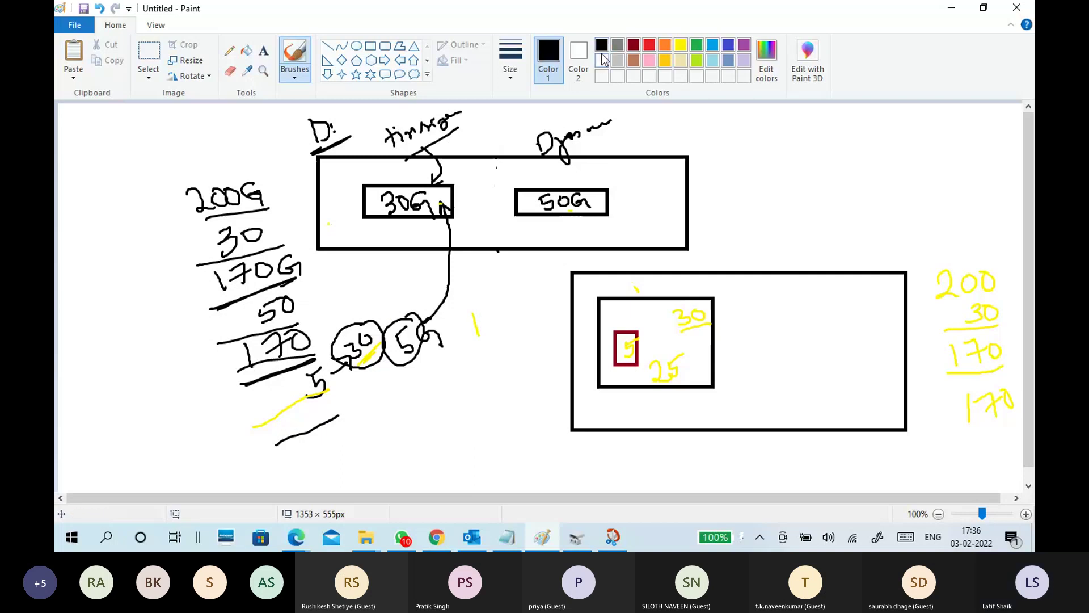
left_click_drag(476, 301, 478, 347)
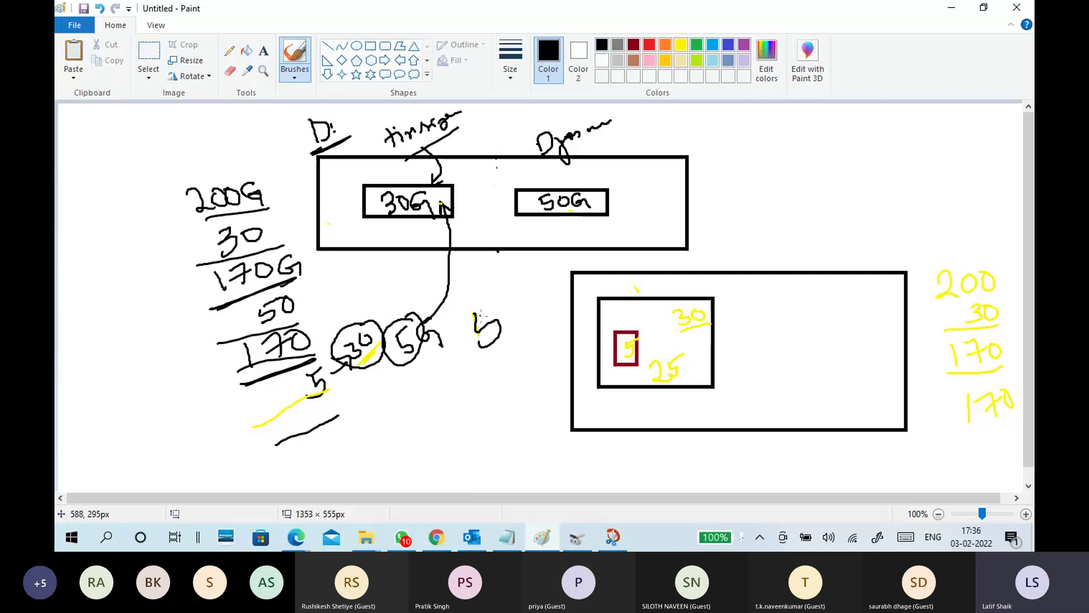
mouse_move(481, 300)
left_mouse_down()
mouse_move(505, 318)
mouse_move(582, 252)
mouse_move(588, 208)
left_mouse_up()
left_click_drag(589, 209, 595, 214)
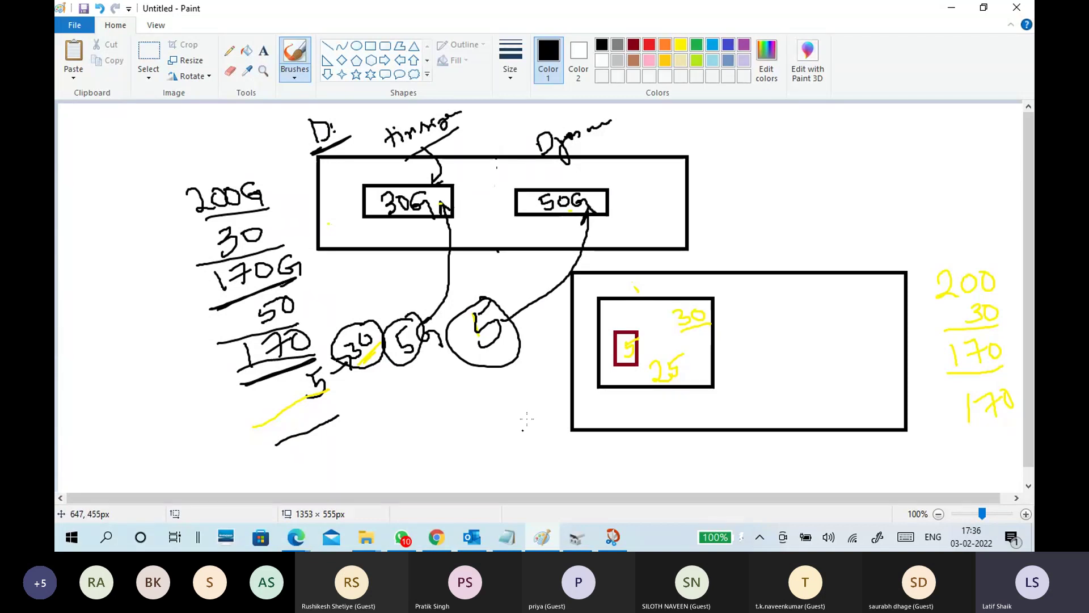
Step: Erase the 5 and the lines below the black 170, and write 45 with a short connecting line beside the 50G box
left_click(232, 72)
mouse_move(313, 382)
left_mouse_down()
mouse_move(293, 405)
mouse_move(287, 441)
left_mouse_up()
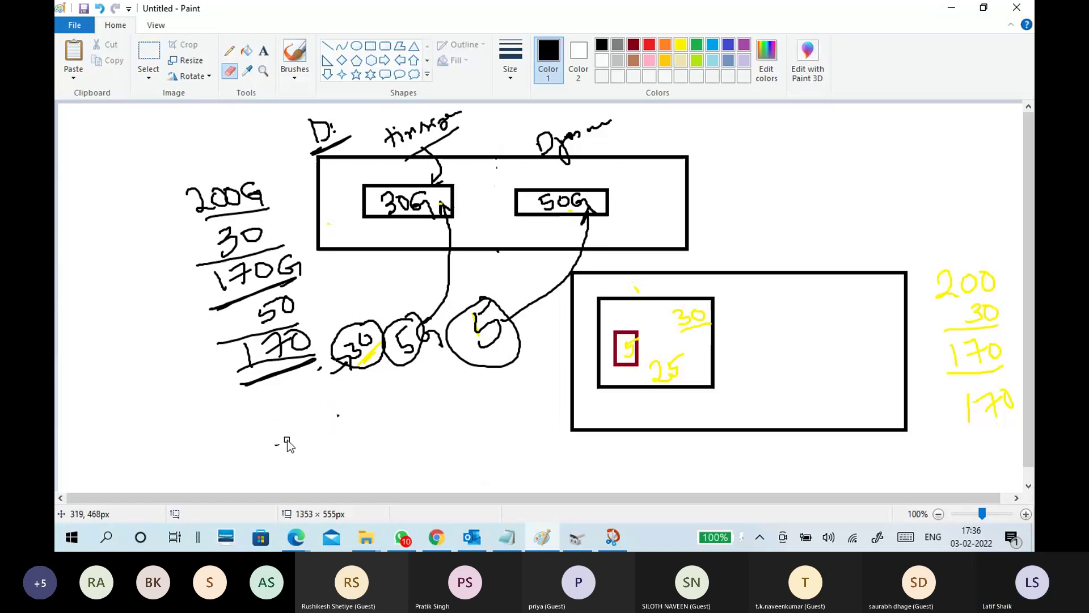
left_click(294, 73)
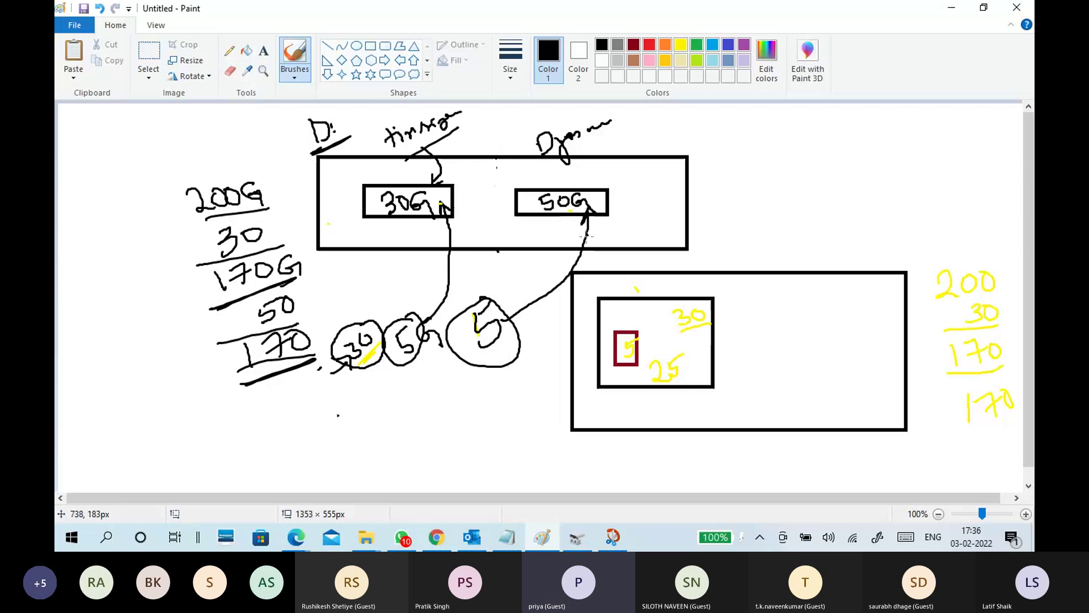
mouse_move(596, 208)
left_mouse_down()
mouse_move(648, 182)
mouse_move(642, 191)
left_mouse_up()
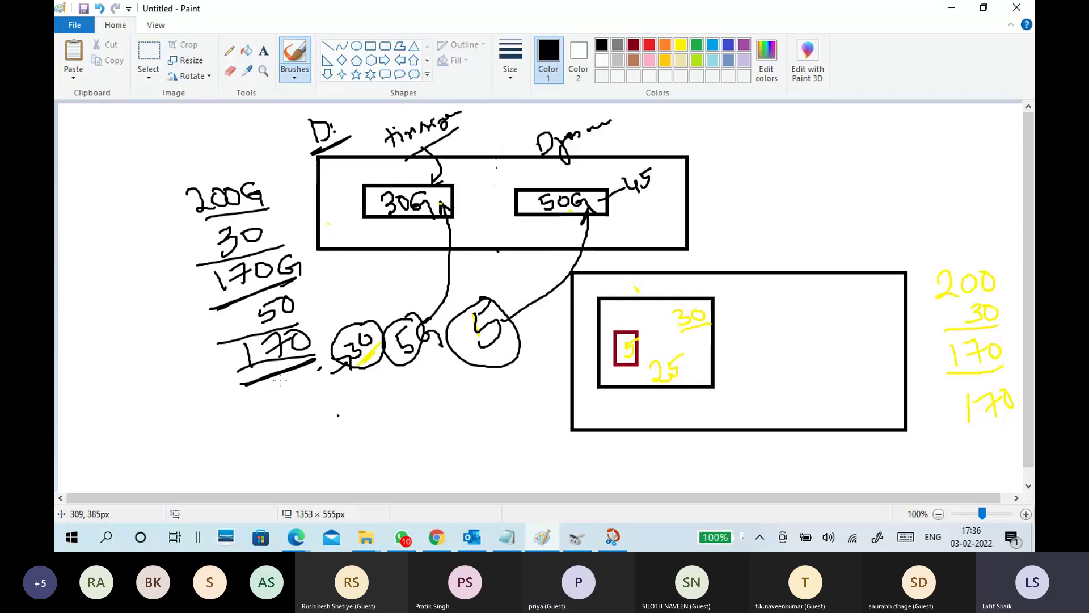
Step: Continue the black subtraction with 5, a dividing line and the result 165, and underline the 165
mouse_move(305, 381)
left_mouse_down()
mouse_move(319, 389)
mouse_move(310, 399)
left_mouse_up()
mouse_move(265, 452)
left_mouse_down()
mouse_move(338, 413)
mouse_move(308, 462)
left_mouse_up()
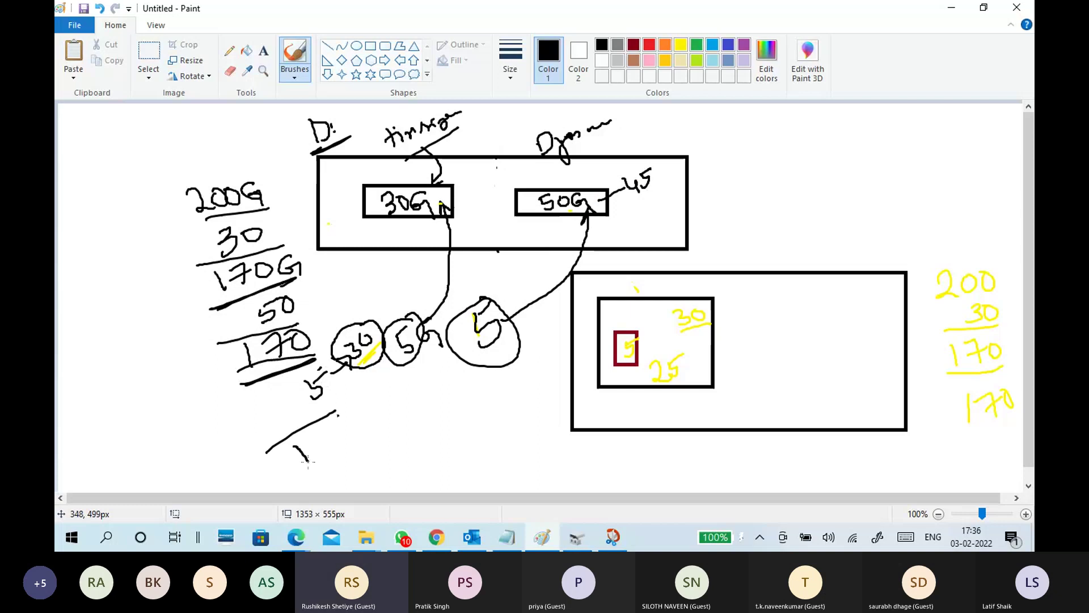
mouse_move(338, 424)
left_mouse_down()
mouse_move(328, 443)
mouse_move(346, 430)
mouse_move(353, 441)
mouse_move(359, 407)
left_mouse_up()
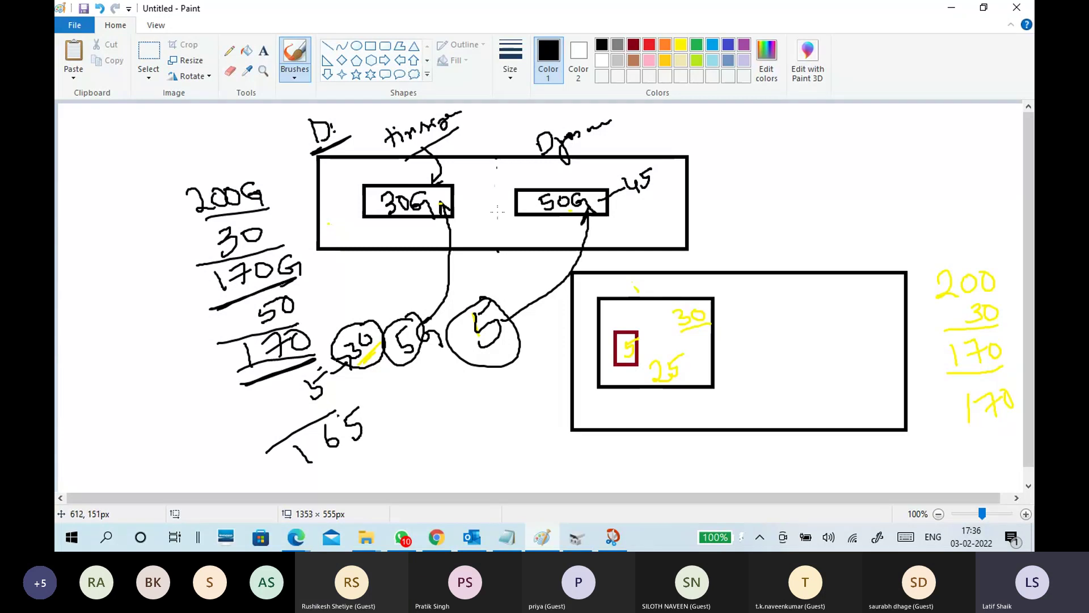
left_click_drag(315, 481, 386, 441)
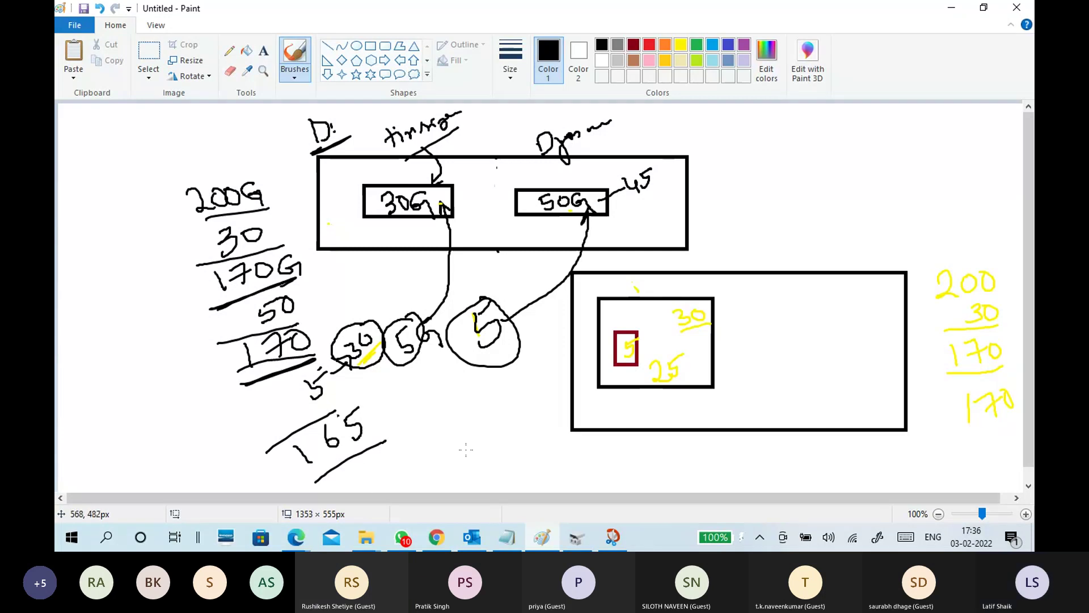
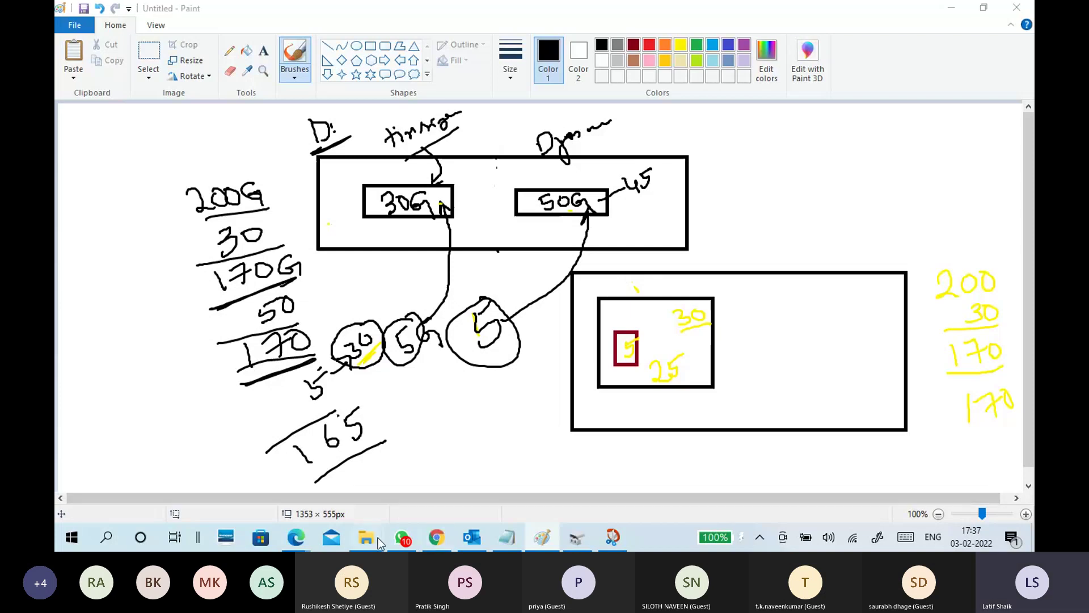
Step: Switch to File Explorer and check the used space, free space and capacity of dynamicexpanding (J:), comparing it with New Volume (I:)
mouse_move(378, 538)
left_click(308, 496)
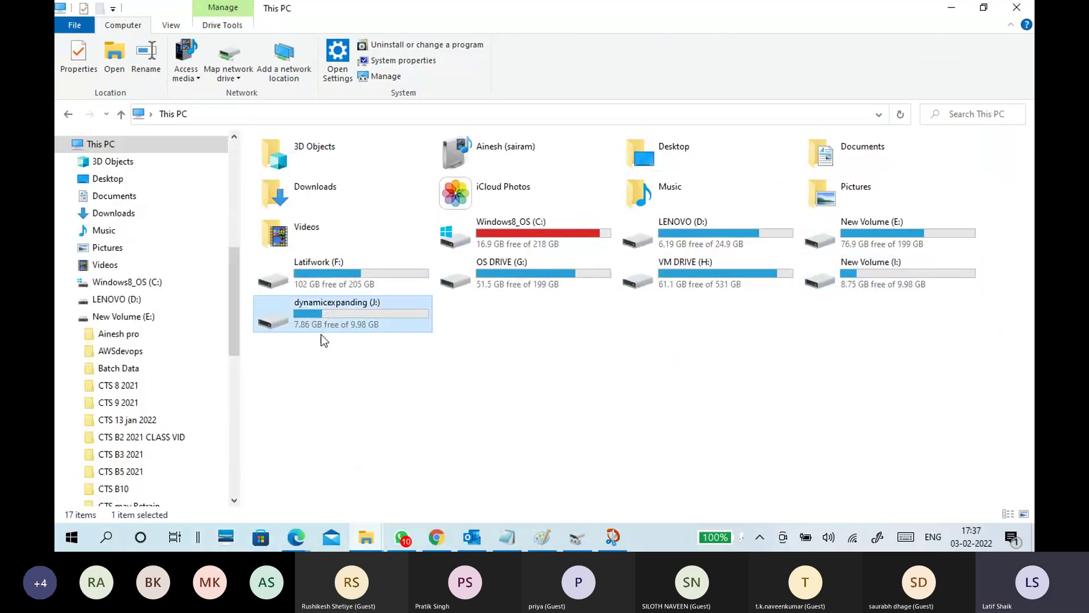
right_click(353, 328)
left_click(178, 510)
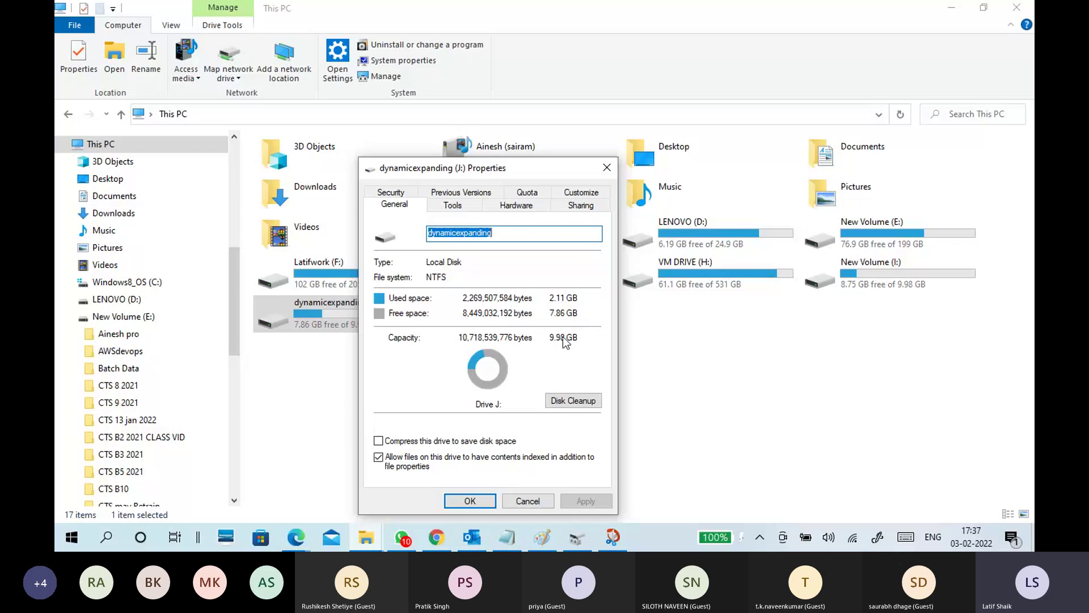
left_click(471, 501)
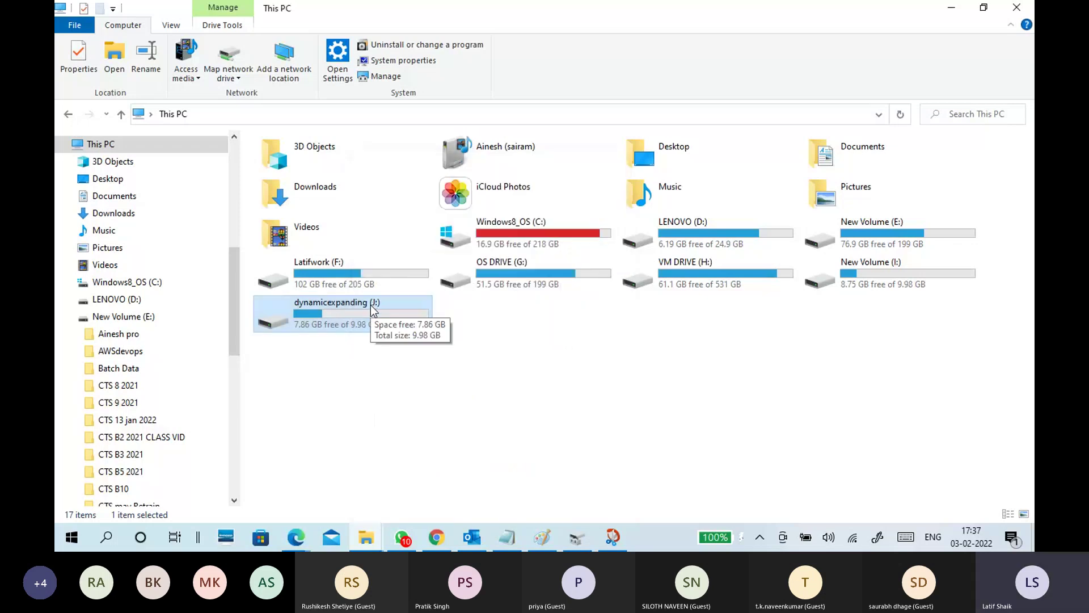
key("Left")
key("Right")
left_click(951, 267)
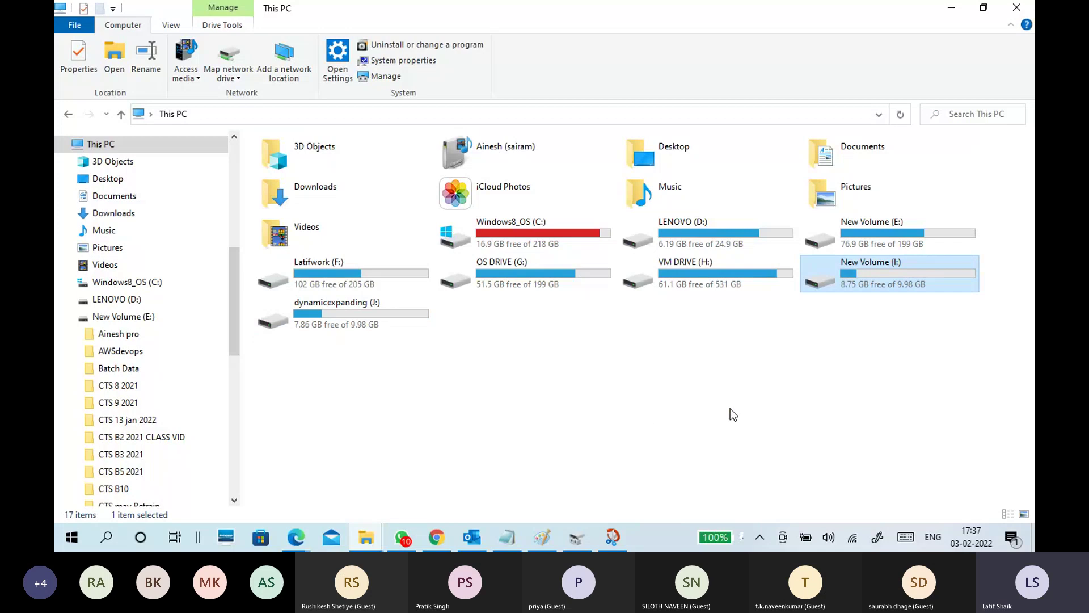
Step: Open VM DRIVE (H:), compare the file sizes of the fixed and dynamically expanding .vhdx files, and close the window
double_click(742, 271)
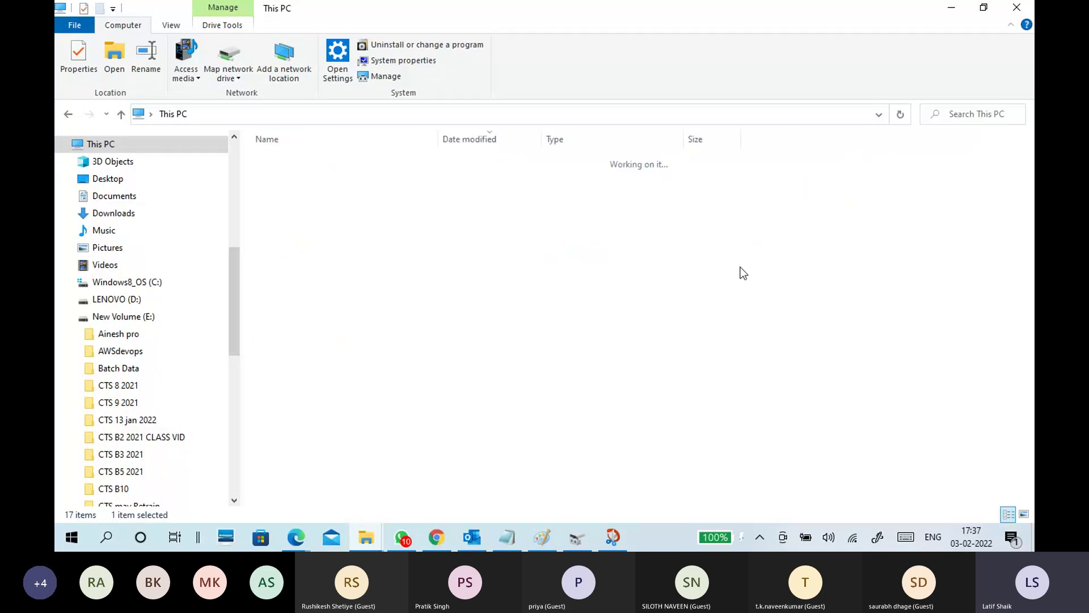
left_click(348, 161)
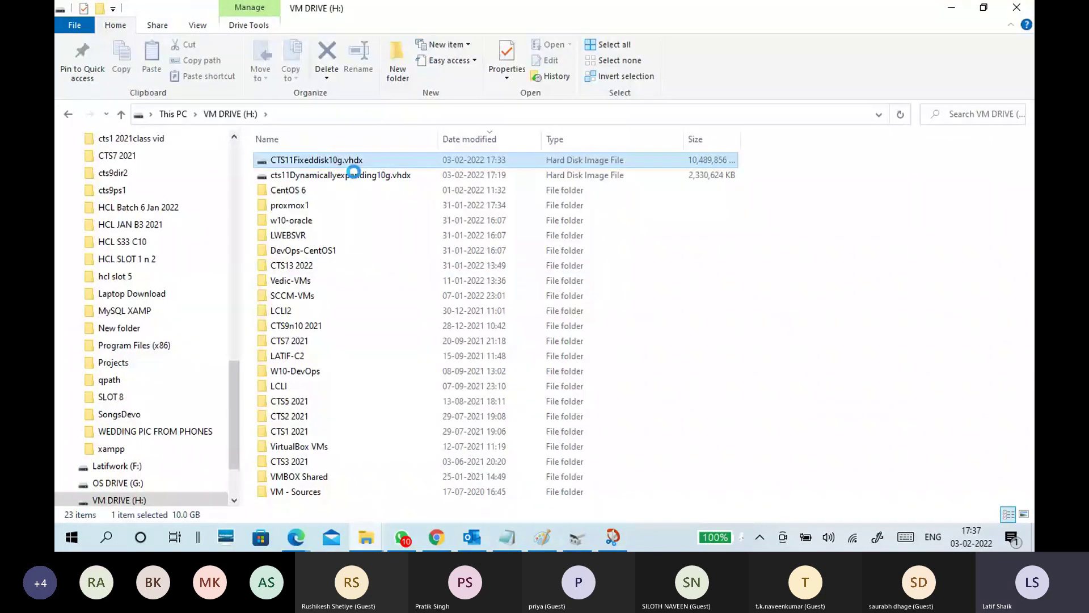
left_click(354, 174)
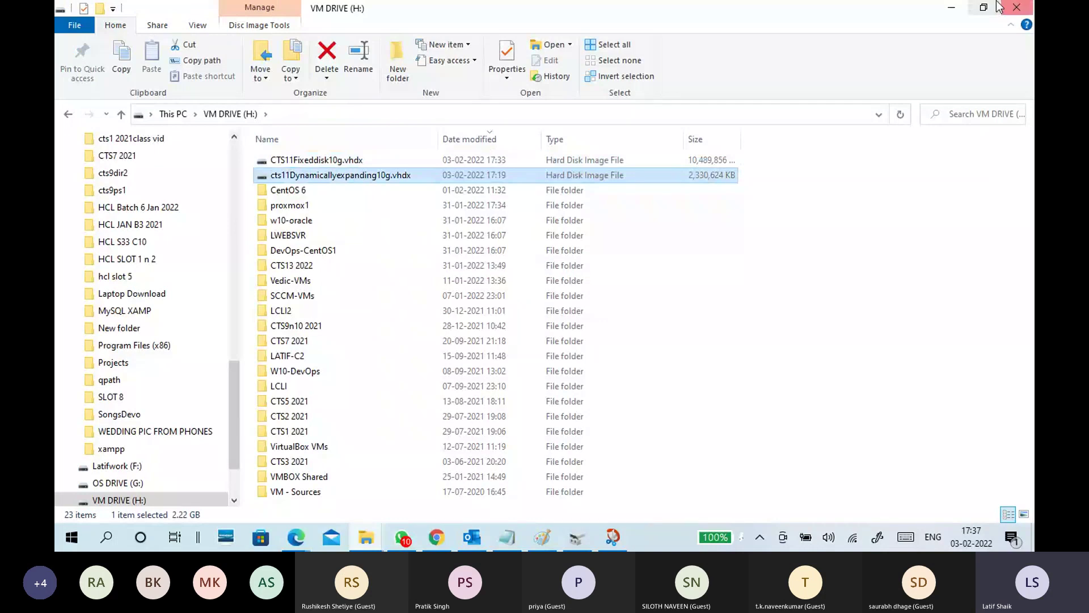
left_click(1016, 7)
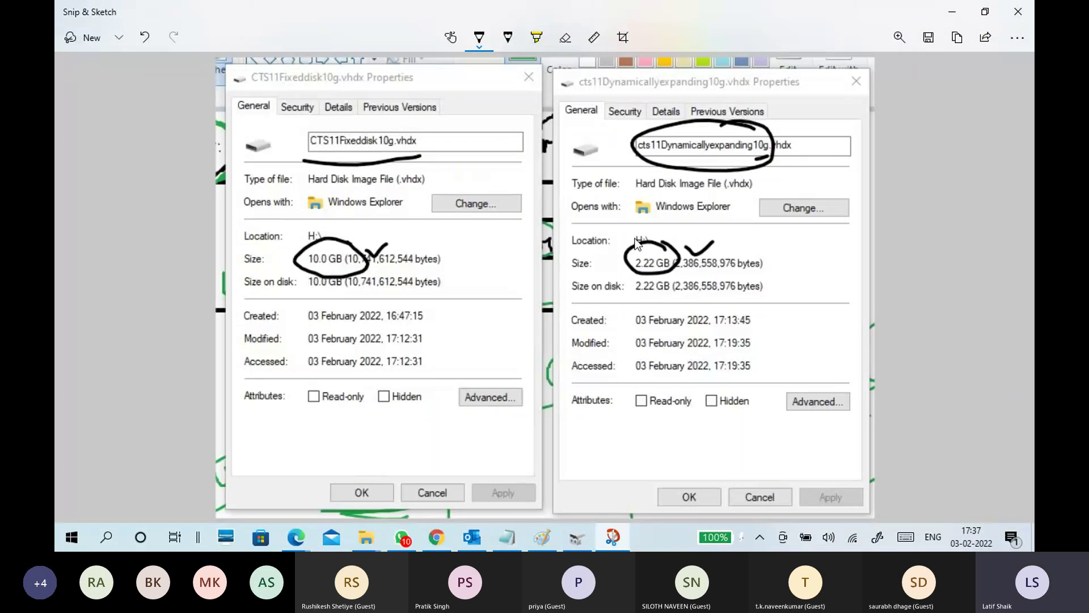
Step: Save the annotated size-comparison screenshot as Size in the CTS 13 jan 2022 folder
left_click(928, 38)
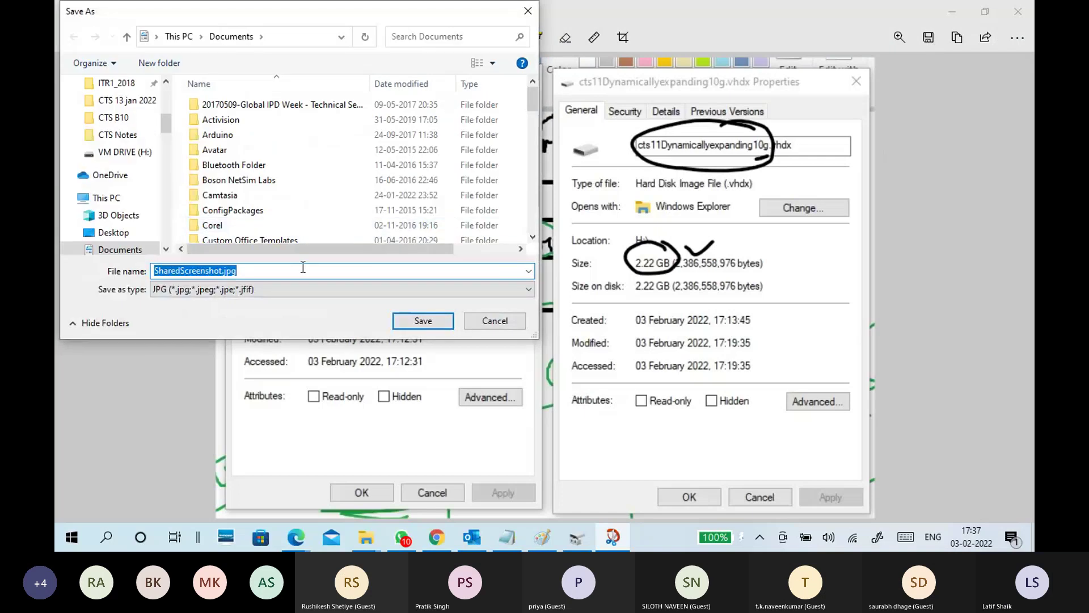
left_click(303, 269)
double_click(222, 270)
type("Size")
left_click(127, 100)
left_click(423, 321)
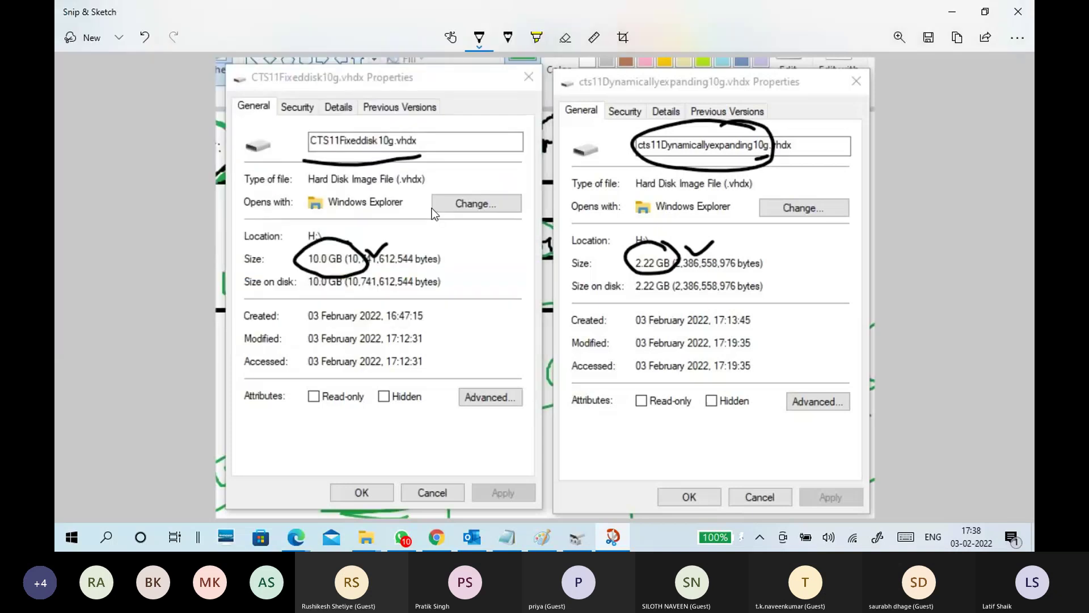
Step: Minimize the screenshot and the Paint drawing, and dismiss the properties dialogs of both .vhdx files
left_click(952, 12)
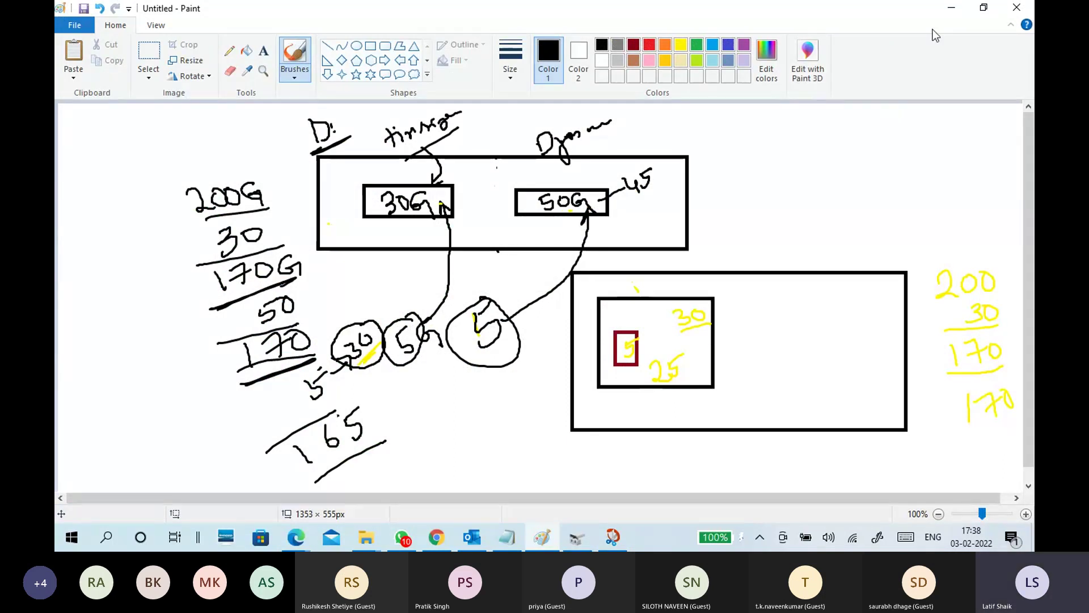
left_click(952, 8)
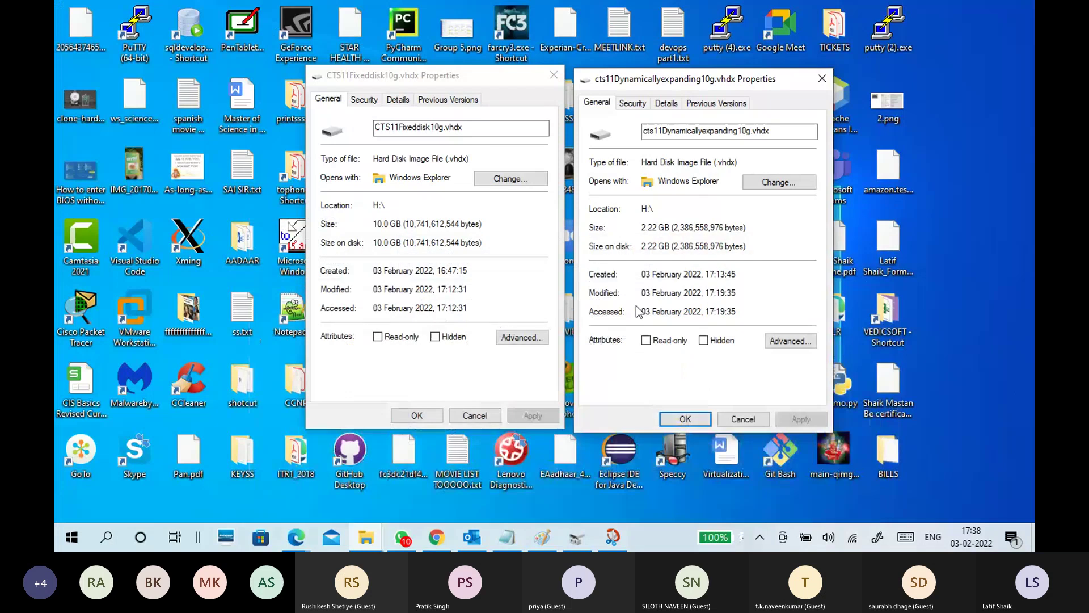
left_click(475, 416)
left_click(743, 418)
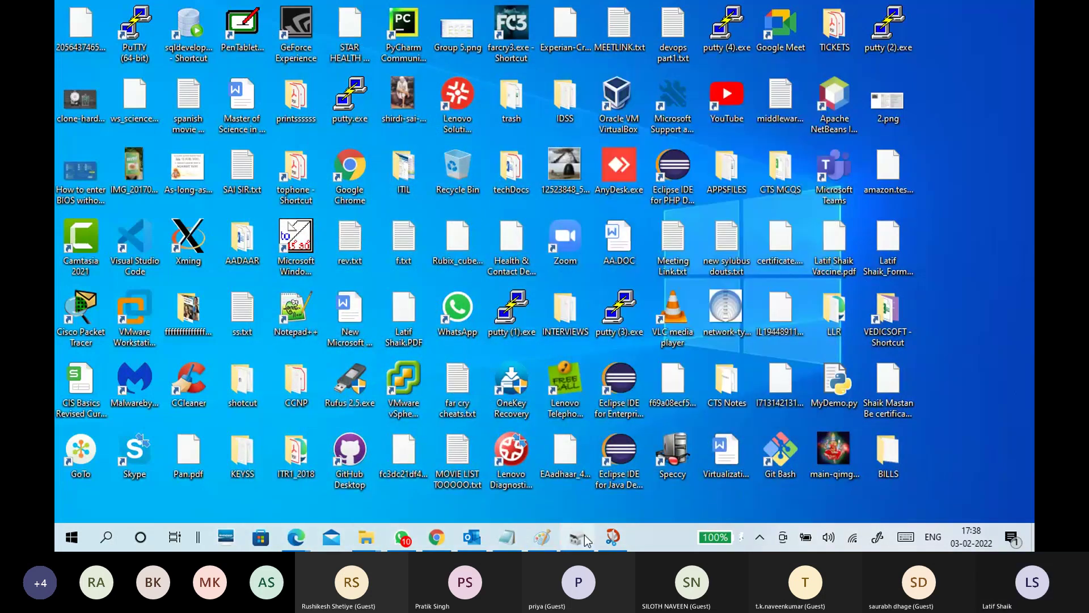
Step: Switch to Disk Management, detach the virtual disks holding dynamicexpanding (J:) and New Volume (I:), and minimize the window
left_click(577, 538)
right_click(96, 411)
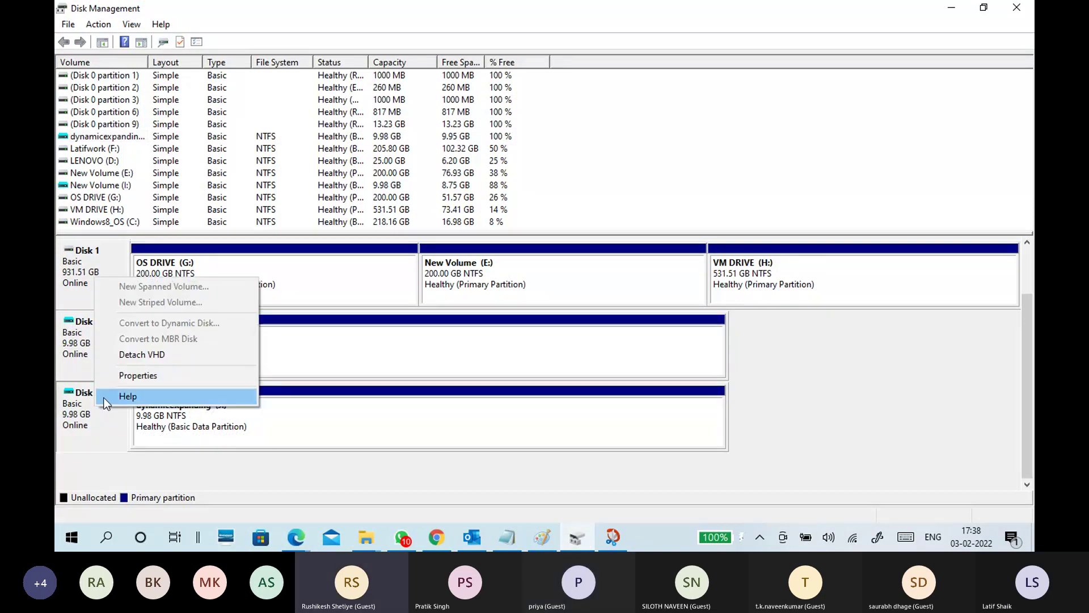
left_click(233, 357)
left_click(589, 296)
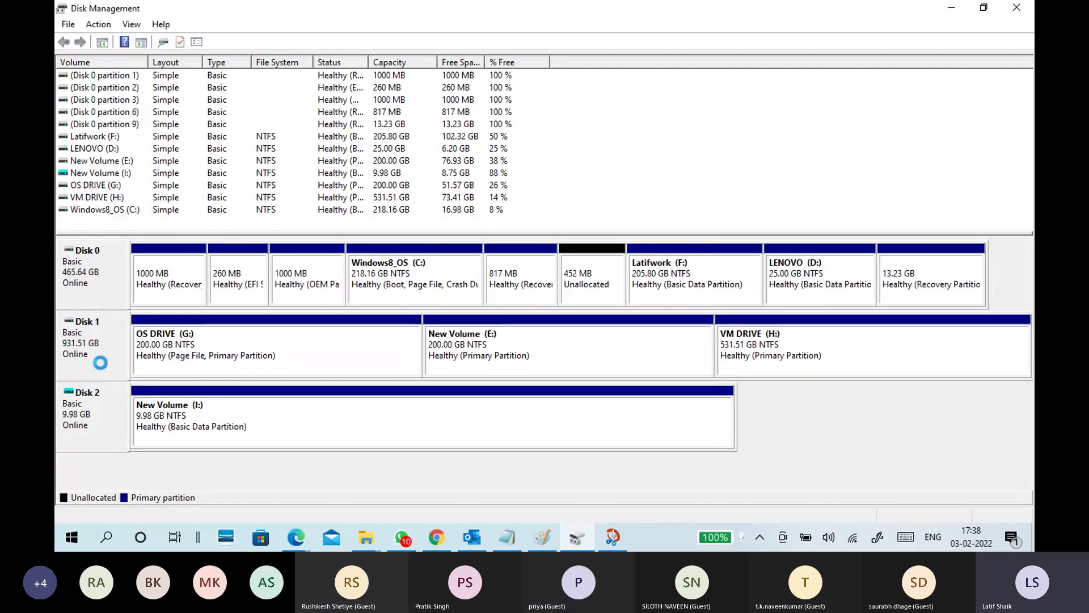
right_click(100, 404)
left_click(153, 358)
key("Return")
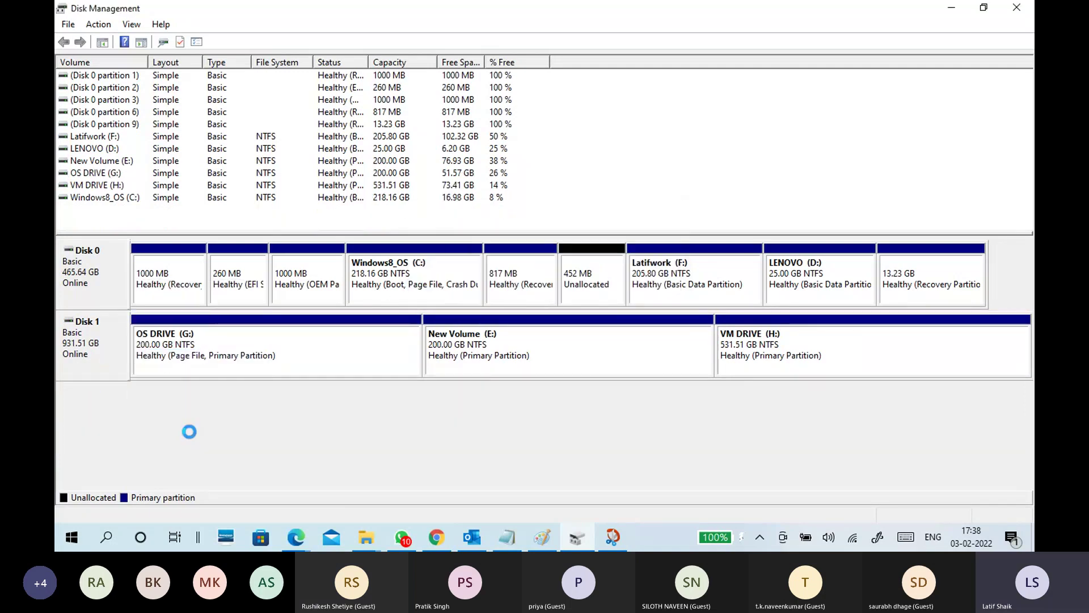
left_click(945, 14)
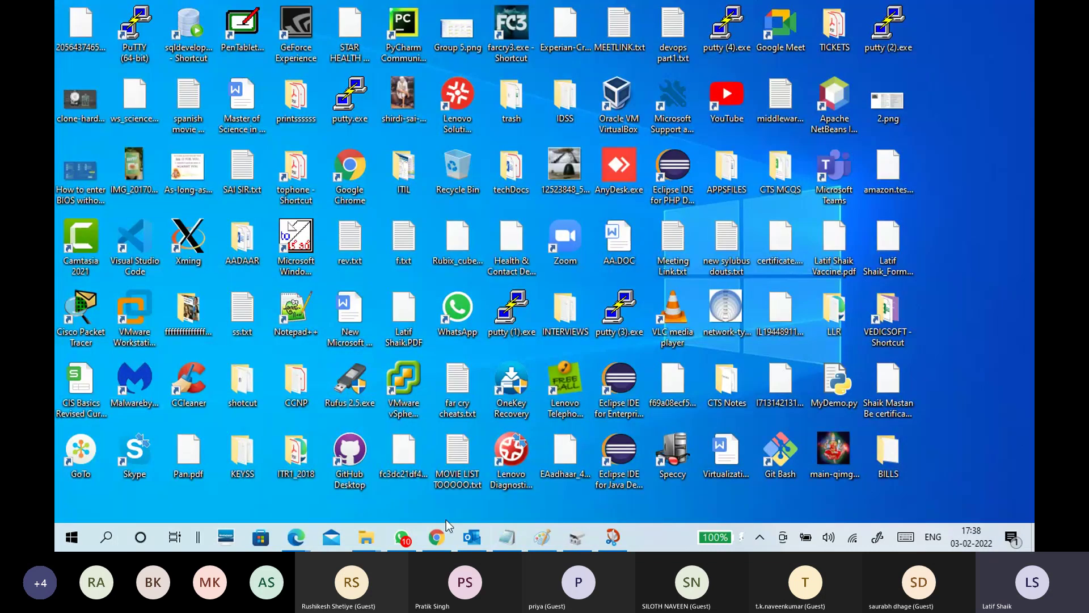
Step: Switch to File Explorer and check the drives under This PC and both .vhdx files on VM DRIVE (H:)
mouse_move(367, 537)
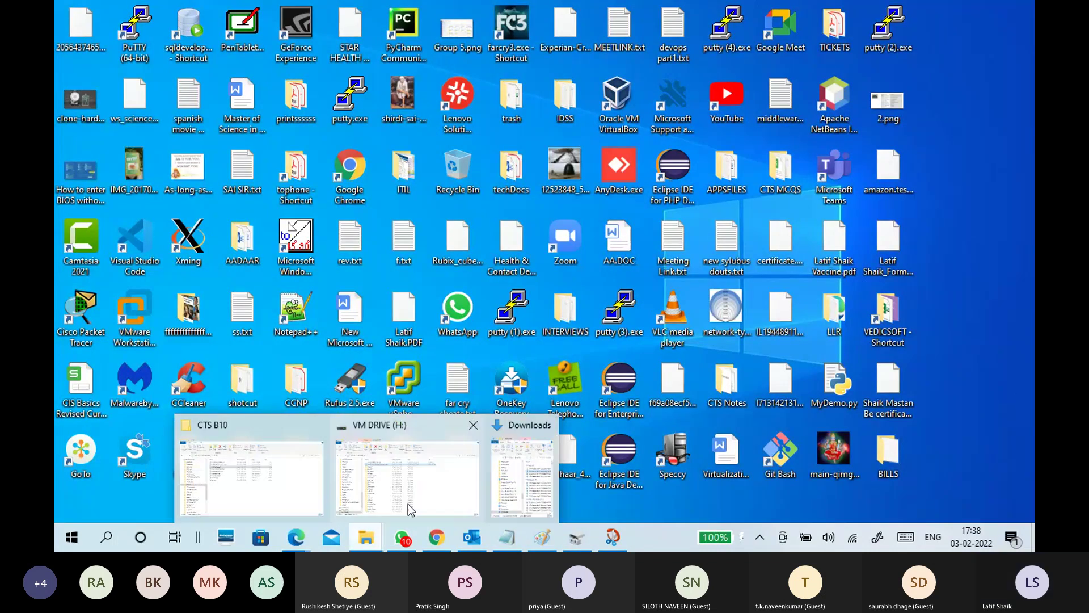
left_click(407, 504)
left_click(373, 162)
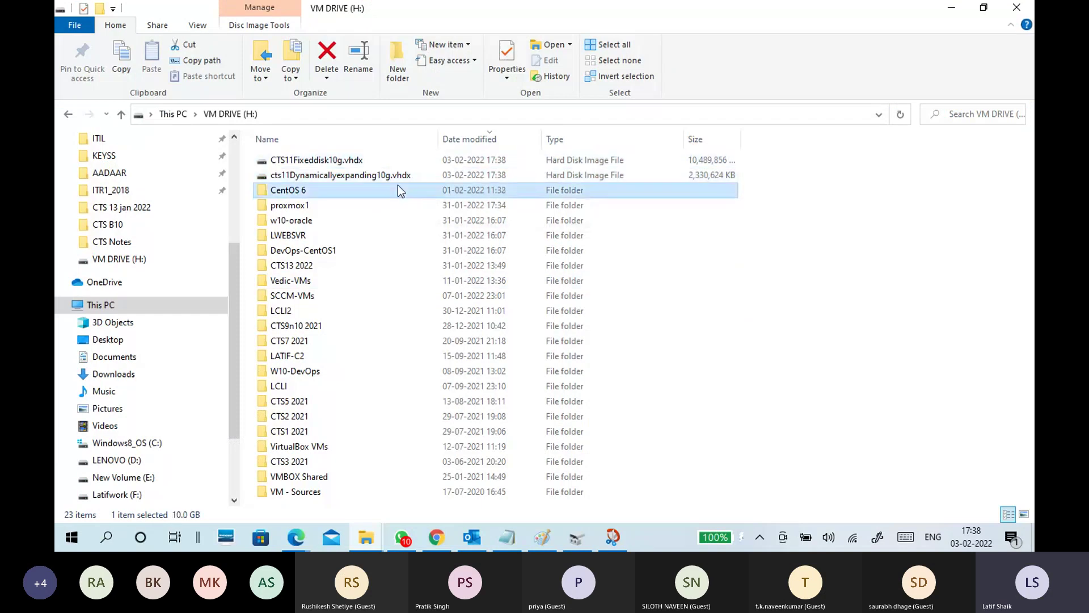
left_click(395, 175)
left_click(393, 162)
left_click(172, 114)
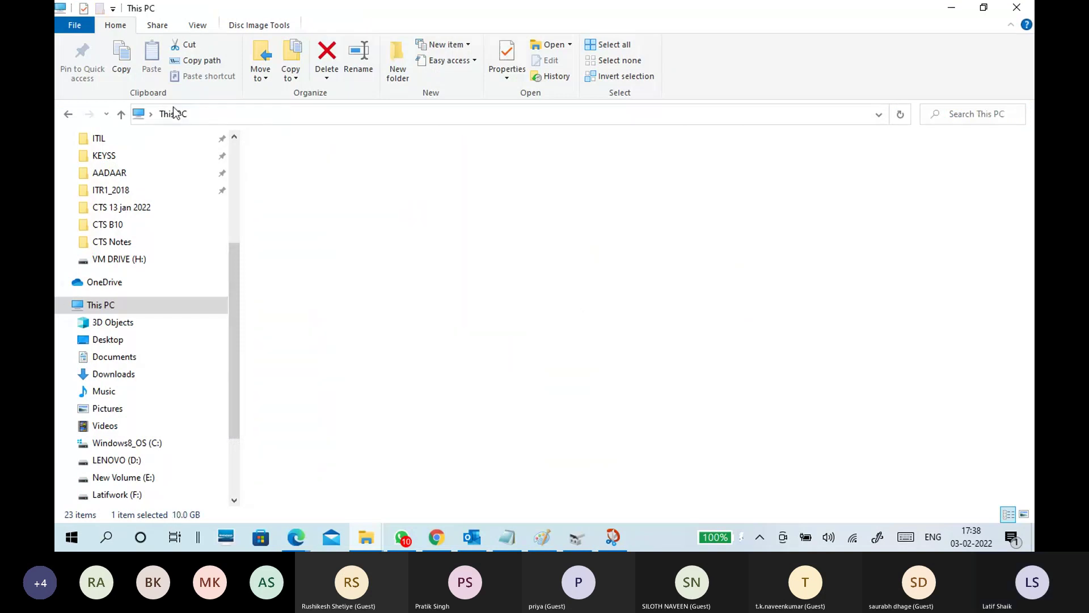
left_click(873, 327)
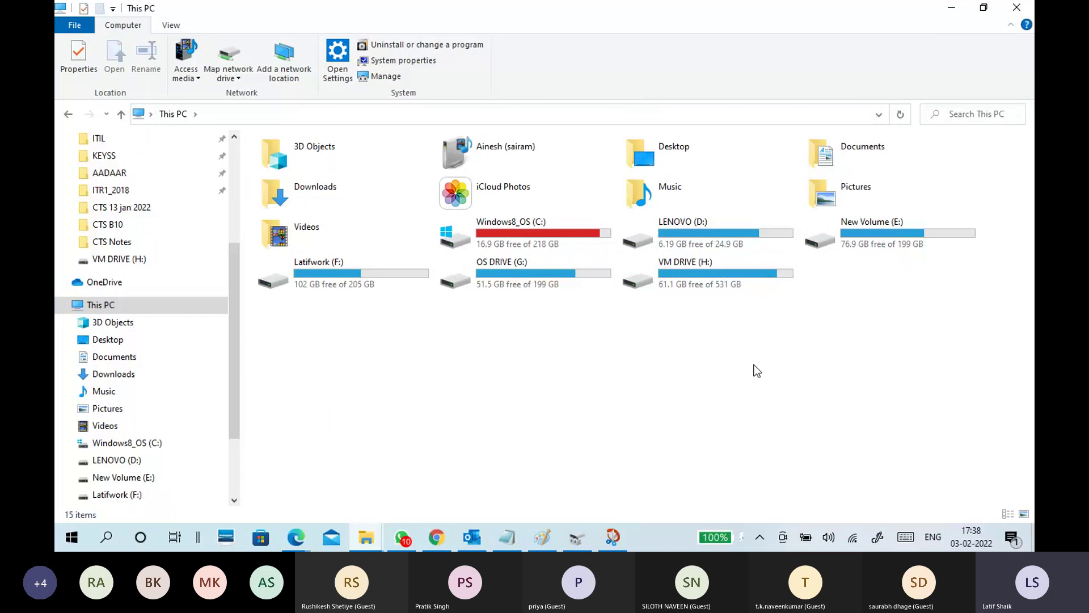
left_click(729, 290)
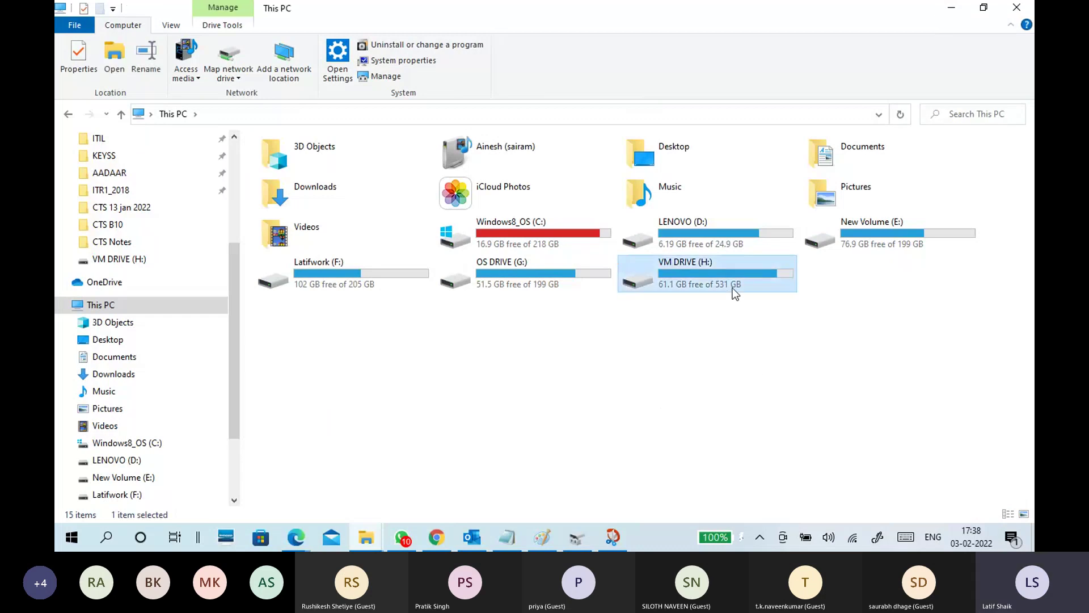
double_click(733, 288)
left_click(621, 182)
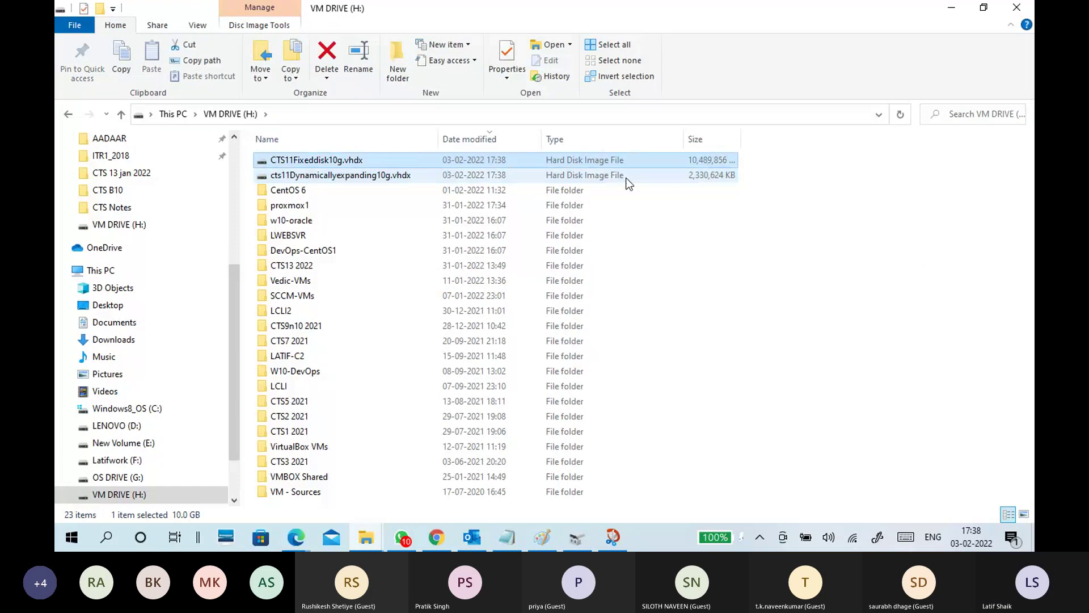
left_click(945, 8)
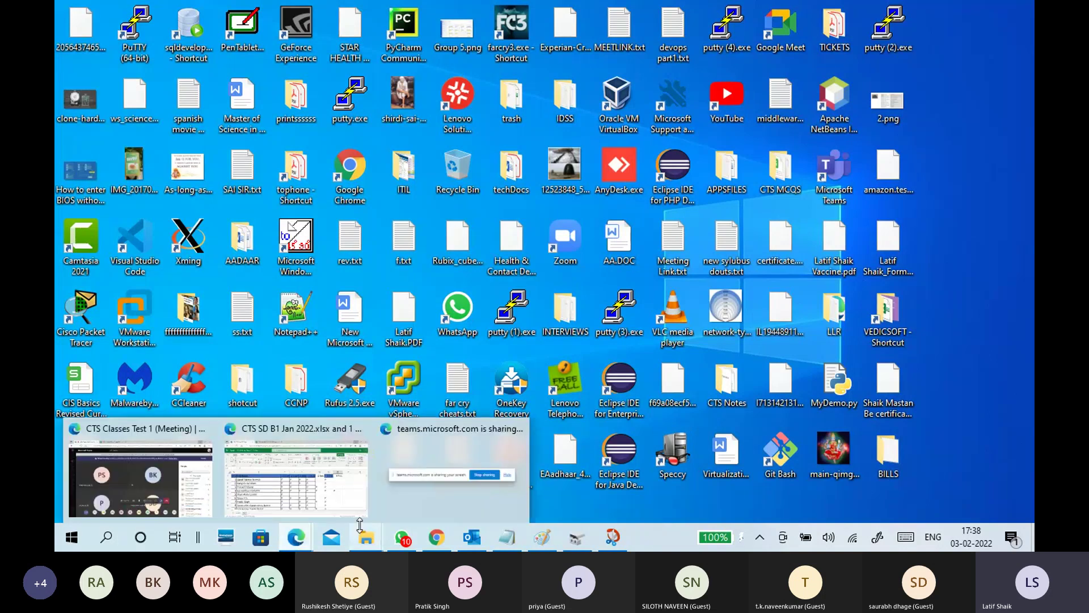
Step: Switch to the Notepad storage notes and replace "or" after "data" with a comma in the first Virtual Hard Disk point
left_click(507, 536)
scroll(533, 324, "up", 5)
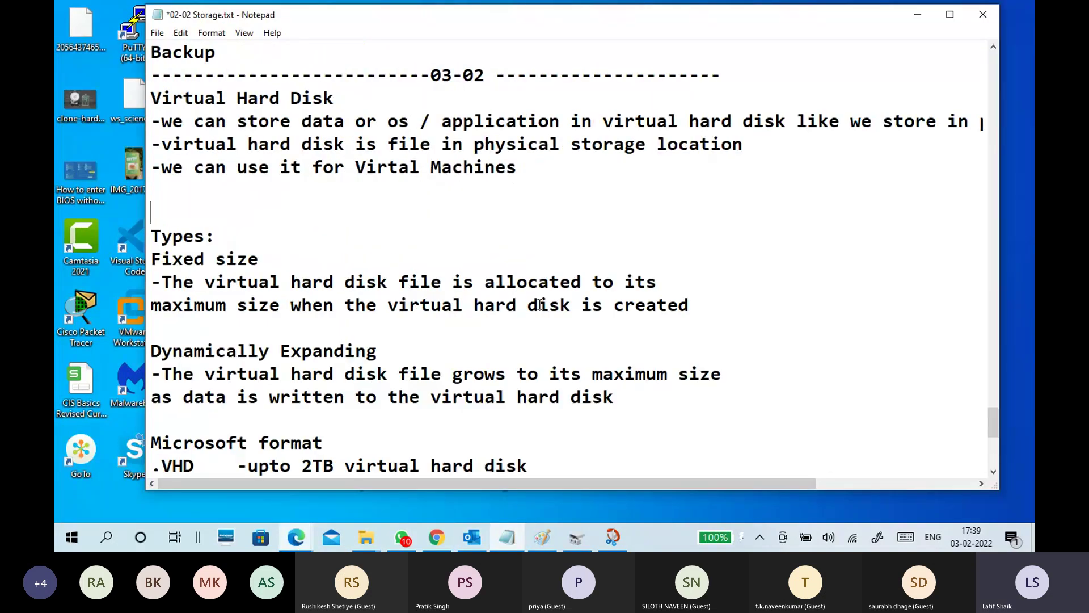
left_click(463, 207)
left_click(376, 122)
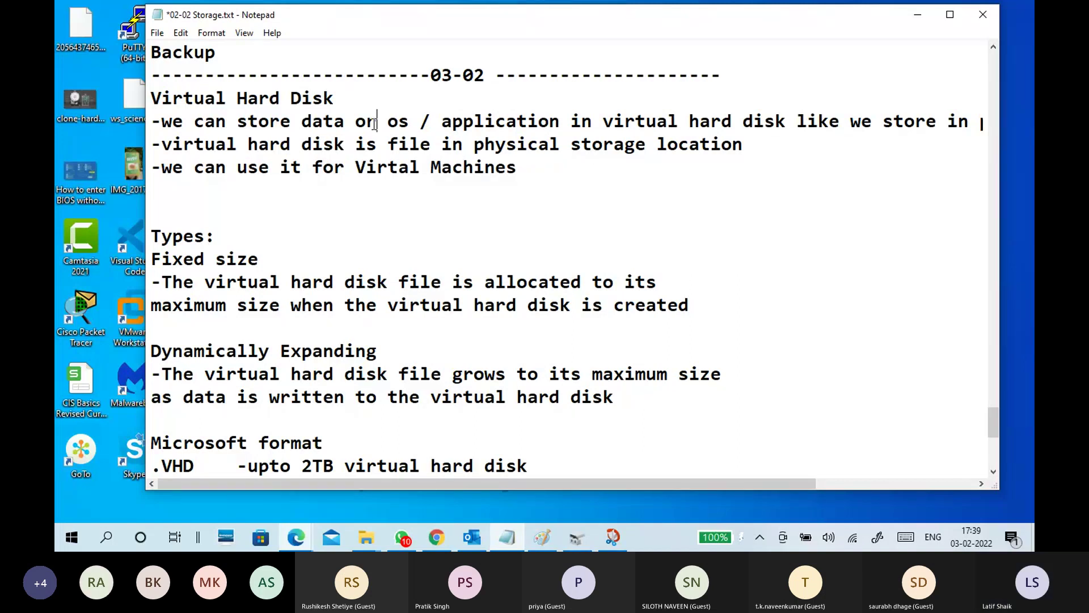
key("BackSpace")
key("BackSpace")
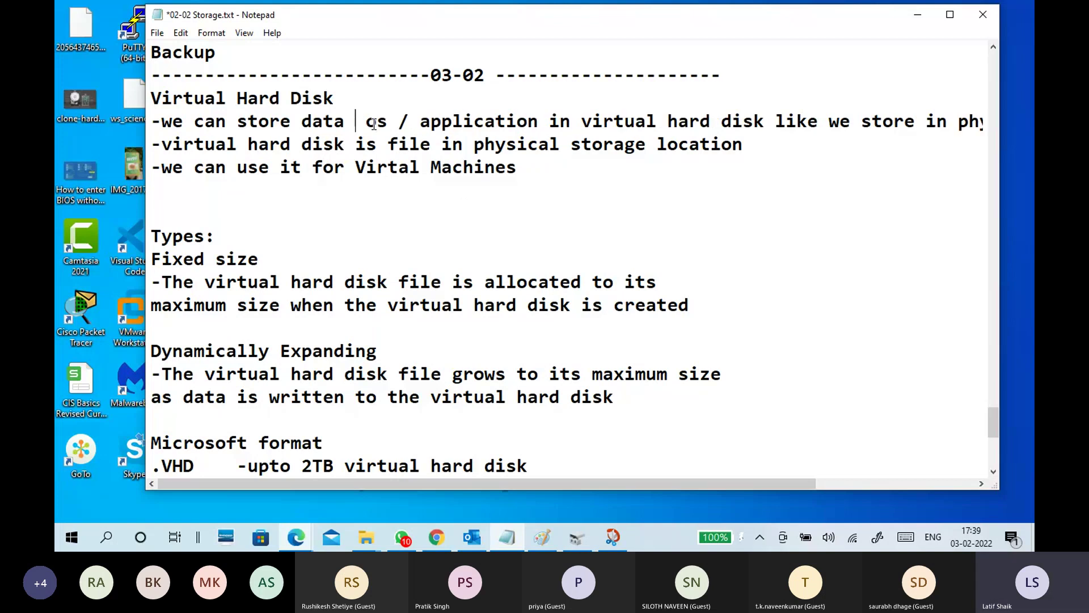
type(",")
key("Left")
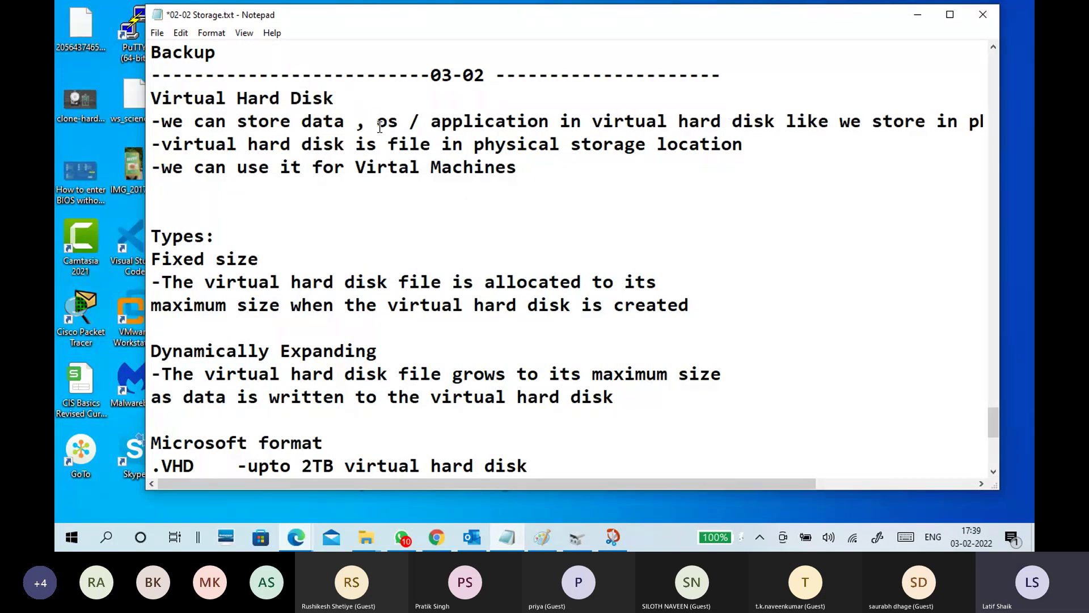
Step: Replace the slash between "os" and "application" with "and" in the same note
left_click_drag(366, 121, 401, 119)
left_click(433, 118)
key("Left")
key("BackSpace")
type("and")
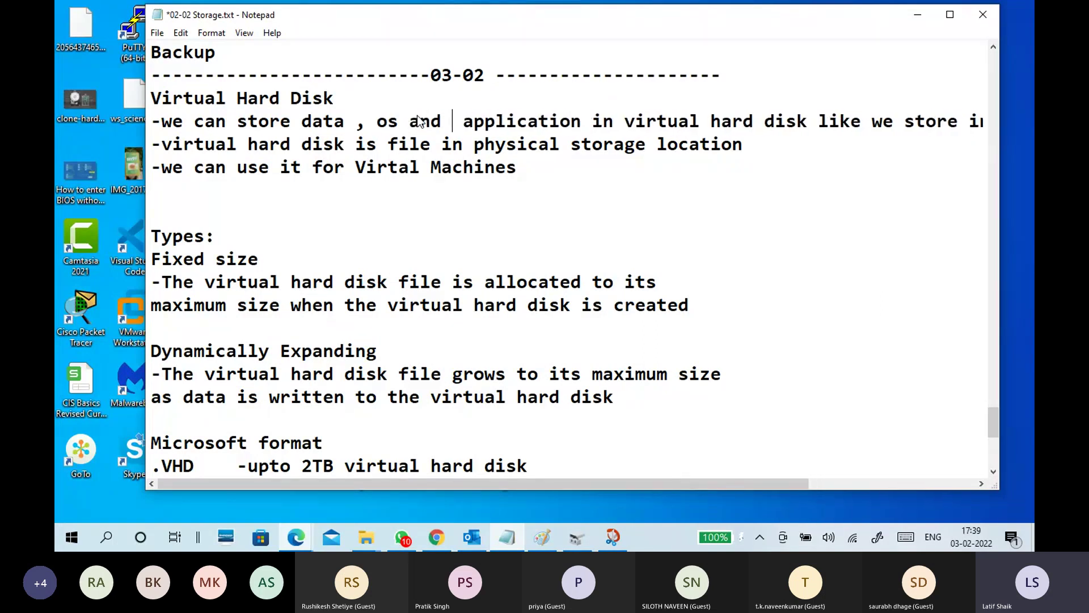
key("BackSpace")
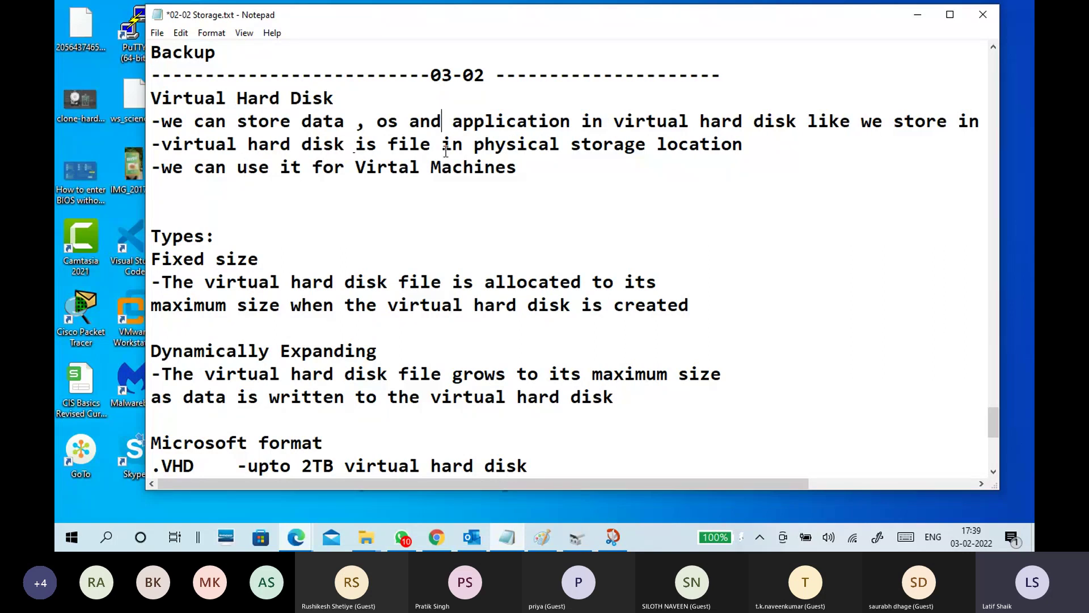
Step: Review the notes on physical storage location, the Fixed size and Dynamically Expanding types, and the Microsoft formats
left_click_drag(747, 146, 151, 149)
left_click(217, 218)
scroll(349, 253, "down", 1)
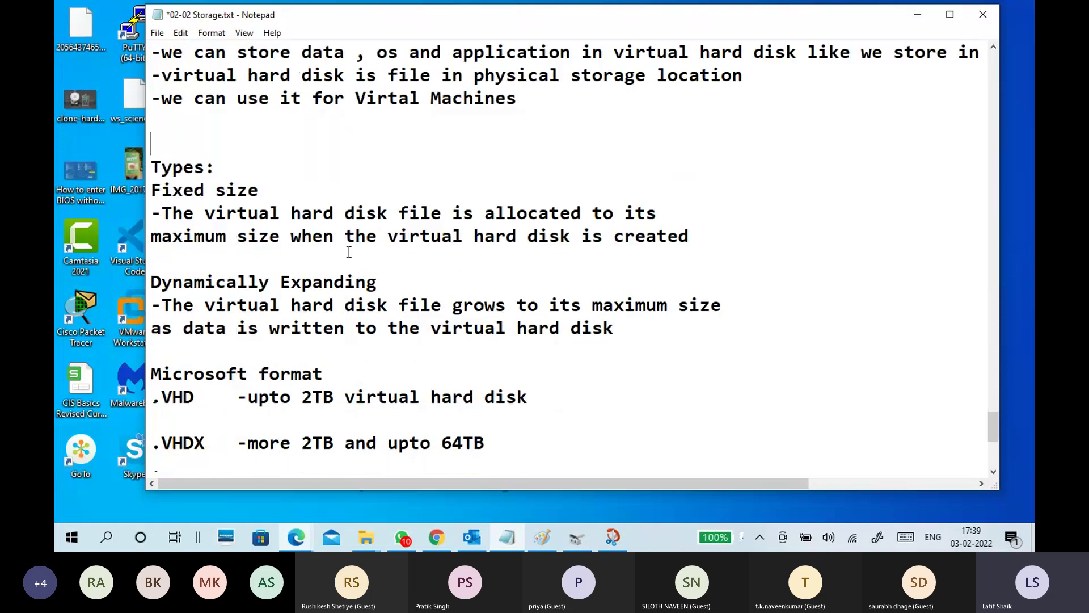
scroll(349, 253, "down", 1)
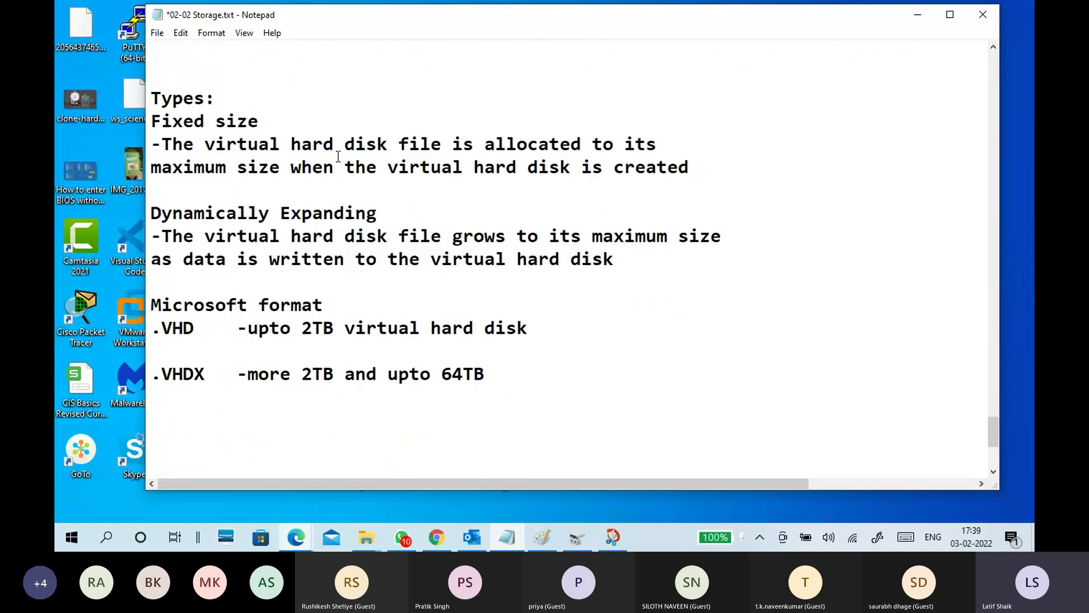
left_click_drag(691, 170, 151, 143)
left_click_drag(640, 260, 151, 237)
left_click(259, 236)
scroll(248, 282, "down", 2)
left_click(232, 183)
Step: Add the line "Vmware format - .vmdk" below the .VHDX entry in the storage notes
left_click(239, 278)
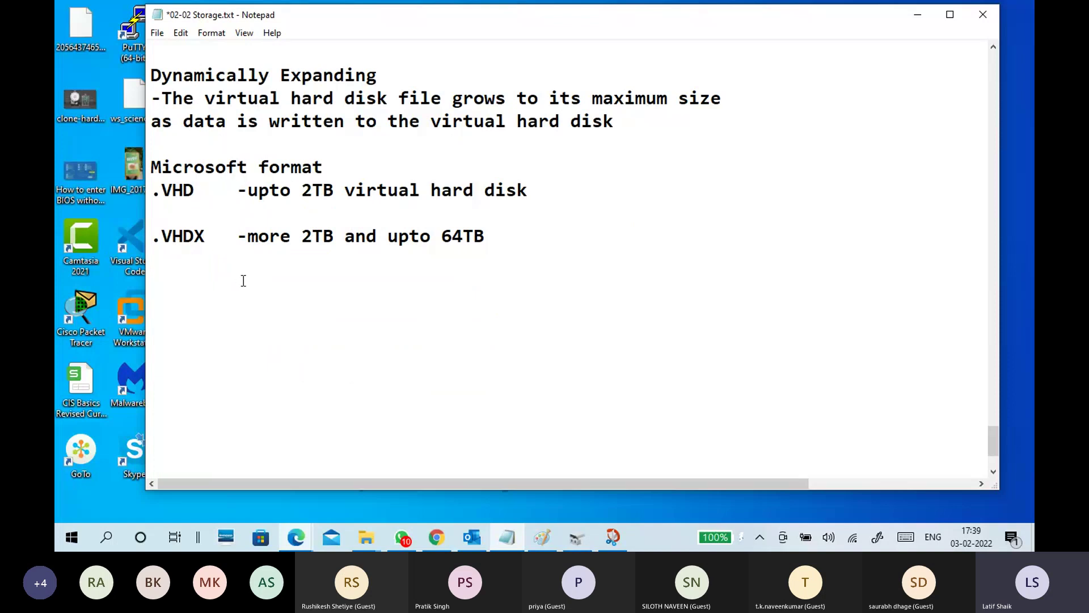
type("Vmware -")
key("BackSpace")
key("BackSpace")
type("for")
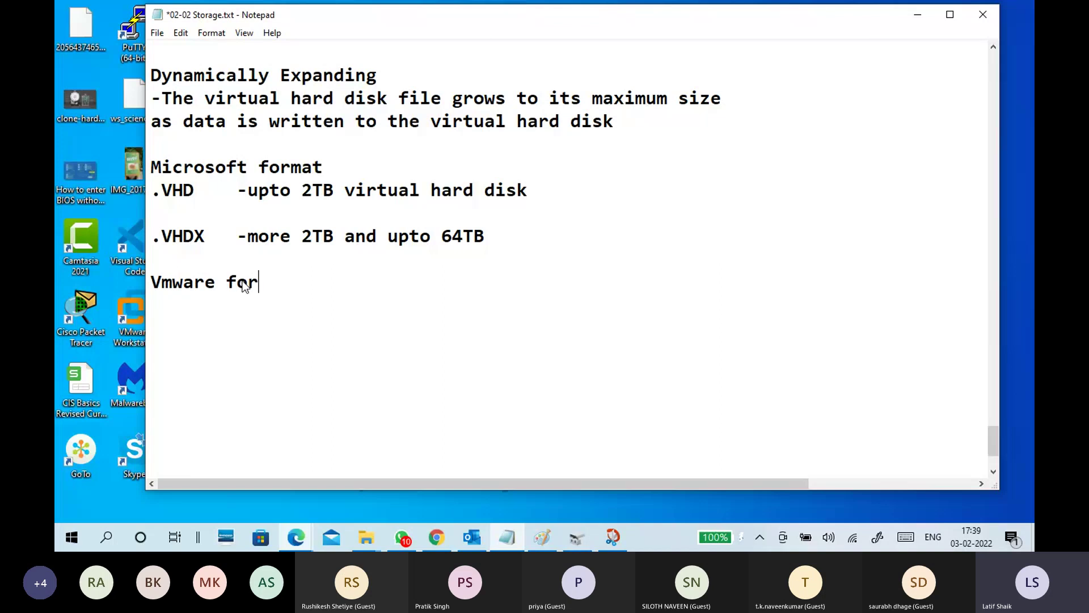
type("mat - vmdk")
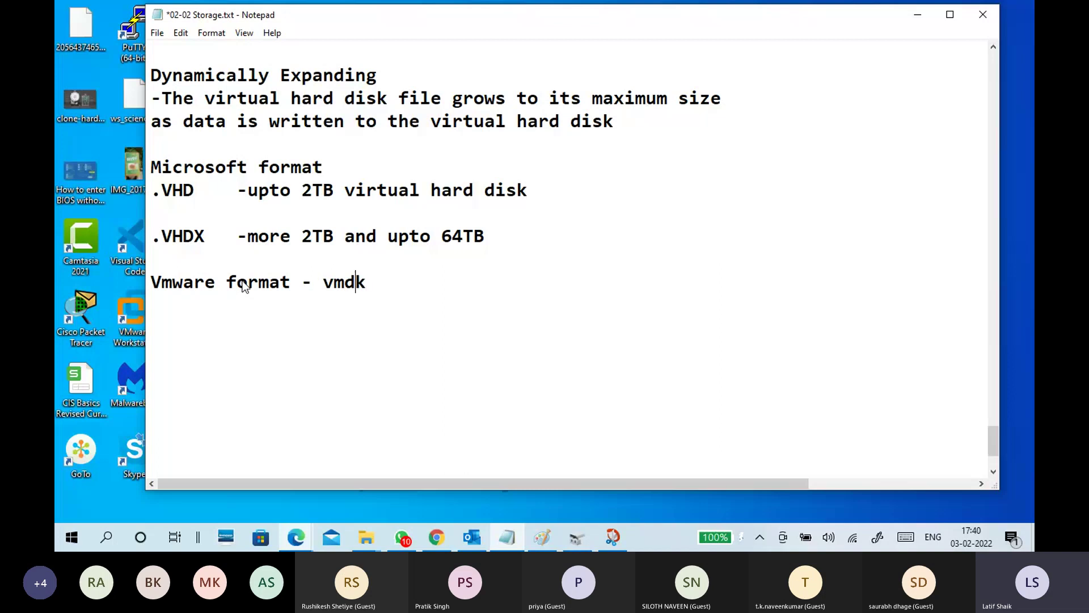
key("ctrl+Left")
type(".")
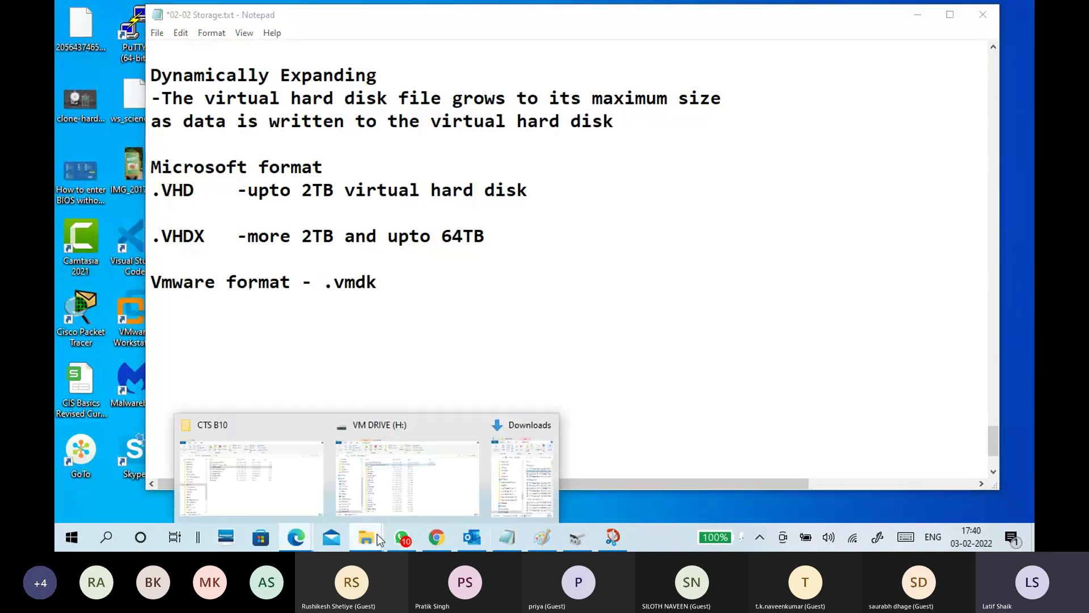
Step: Switch to File Explorer, open the CentOS 6 folder on VM DRIVE (H:), and select CentOS 6.vmdk as the VMware example
key("alt+Tab")
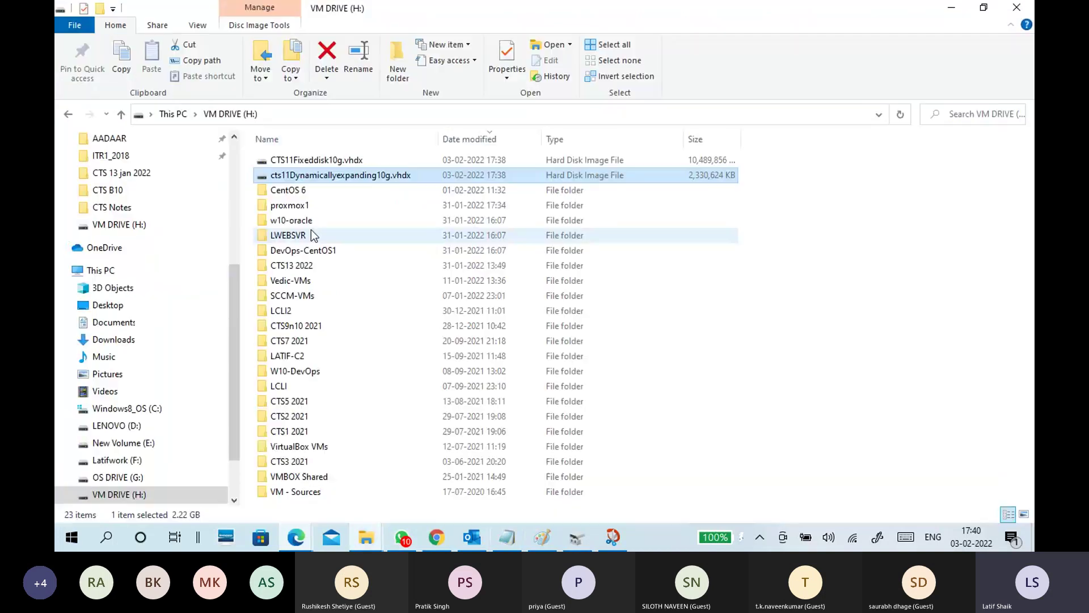
double_click(308, 193)
left_click(324, 179)
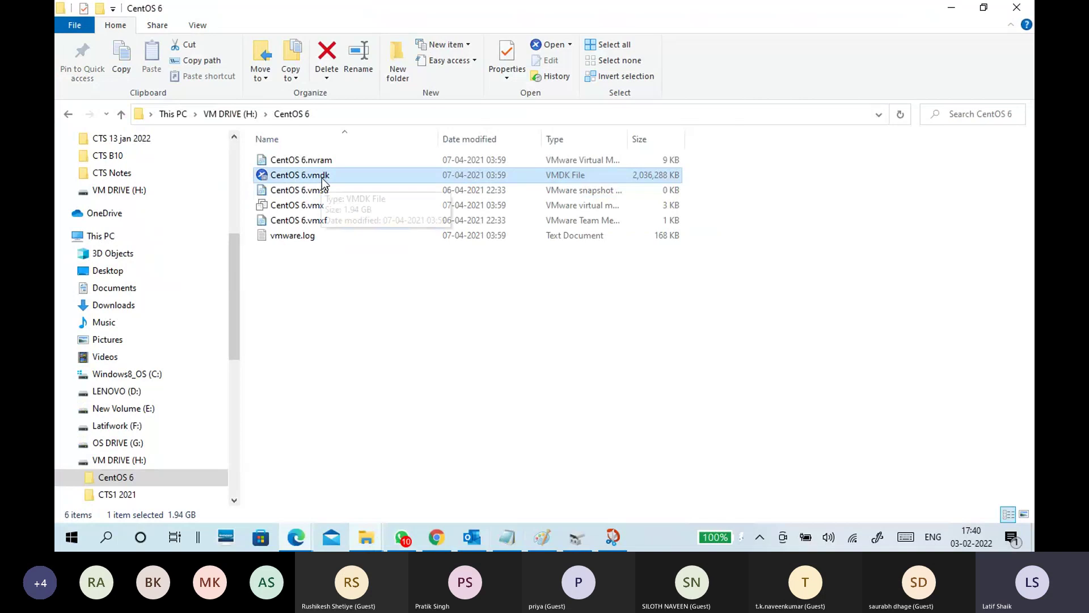
Step: Return to the Notepad notes and add the line "Linux(kvm/qemu) - .qcow2" below the Vmware format entry
key("alt+Tab")
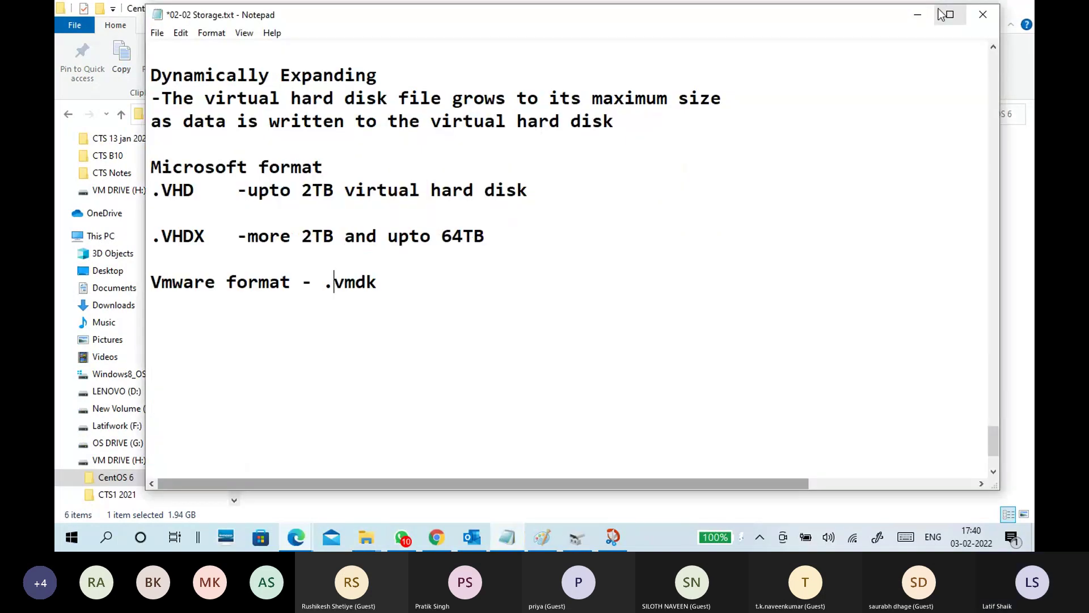
key("Return")
key("Return")
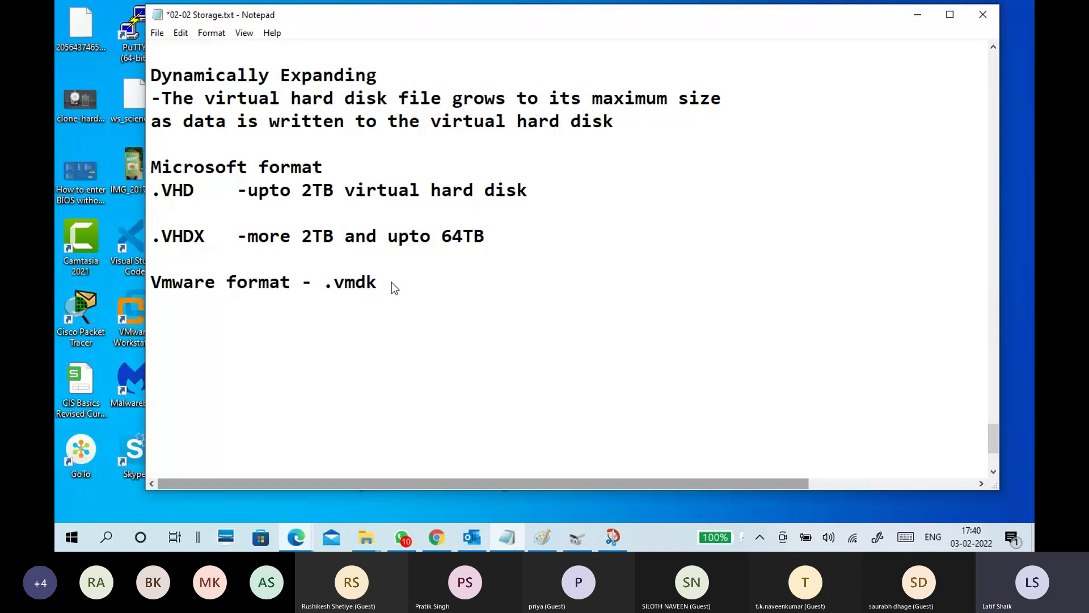
type("Linux(k")
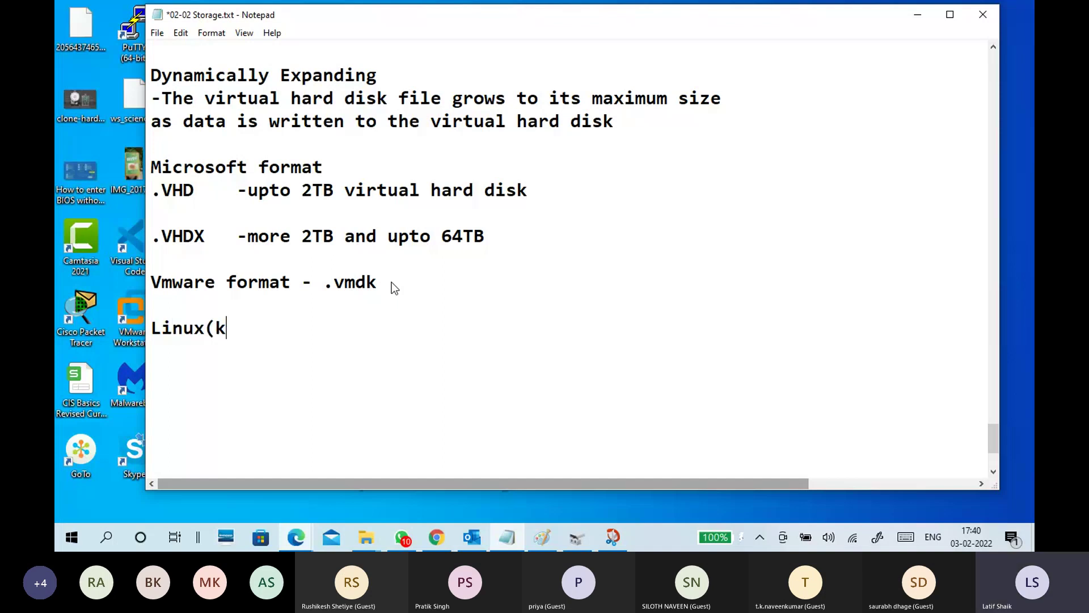
type("vm/qemu")
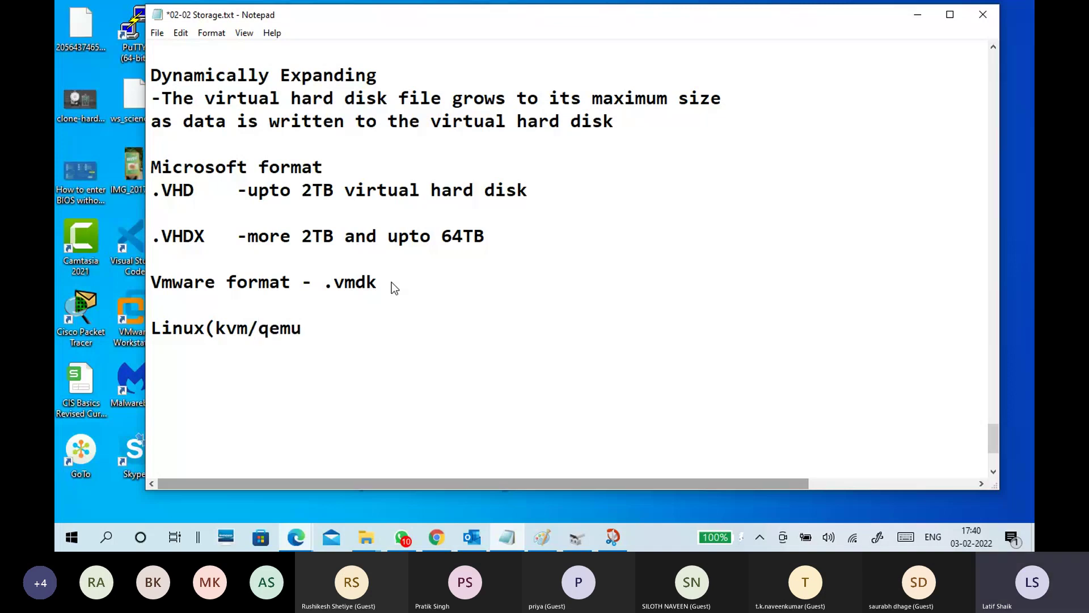
type(") -")
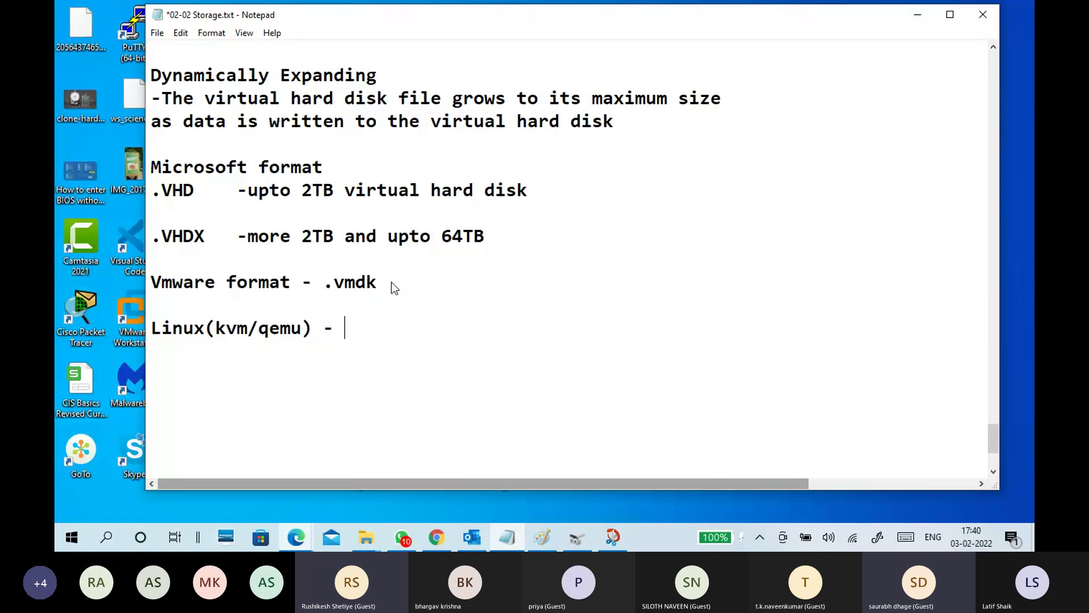
type(".c")
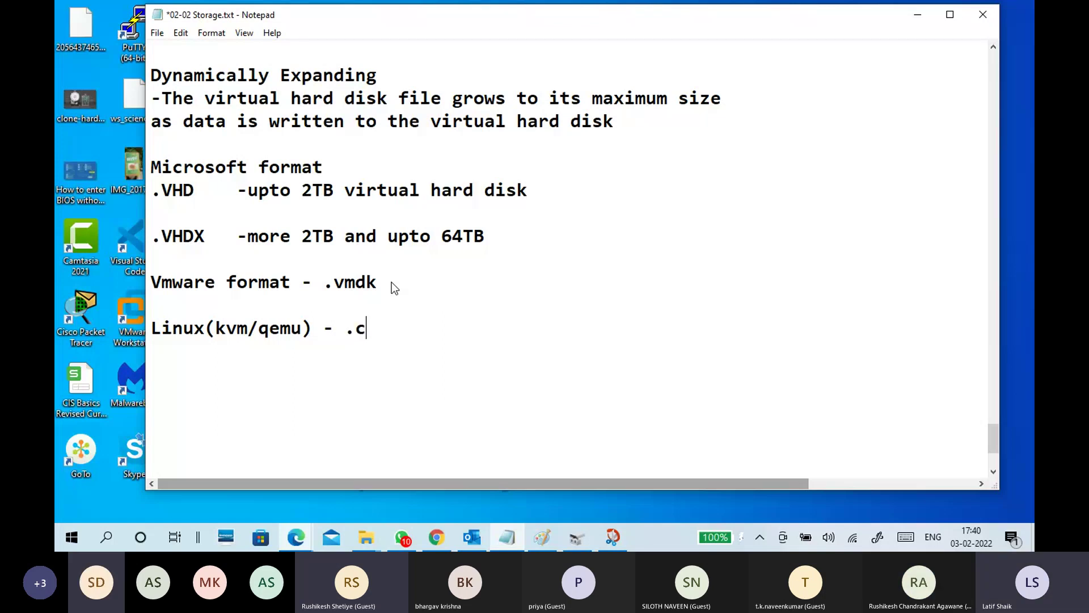
type("ow")
key("Left")
key("Left")
key("Left")
type("q")
key("Right")
key("Right")
key("Right")
type("2")
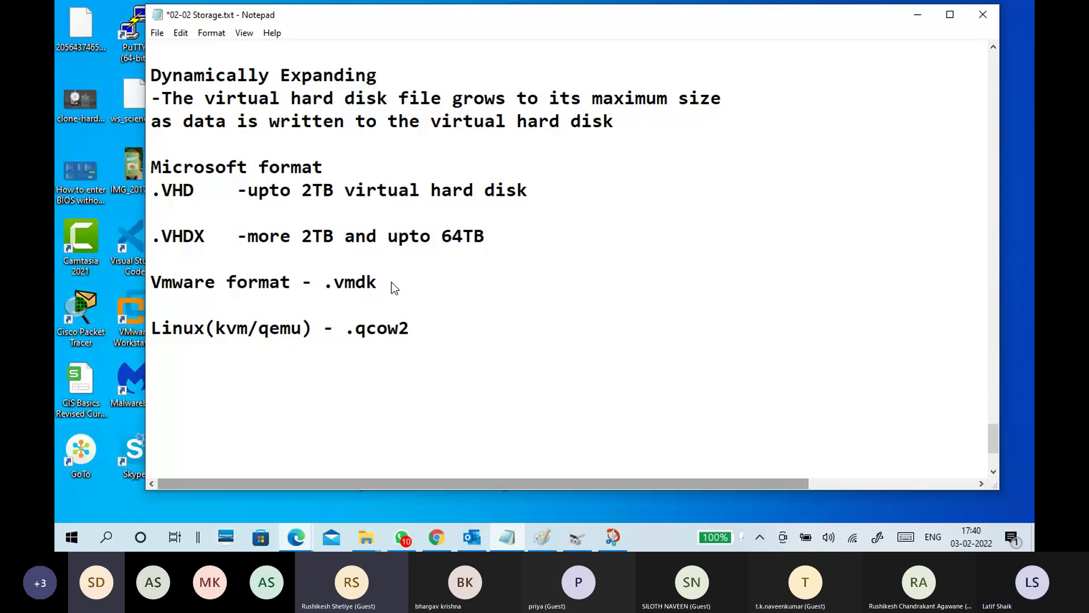
left_click_drag(410, 328, 195, 314)
Step: Add the line "Fixed size -- thick provision" below the Linux format entry
left_click(182, 357)
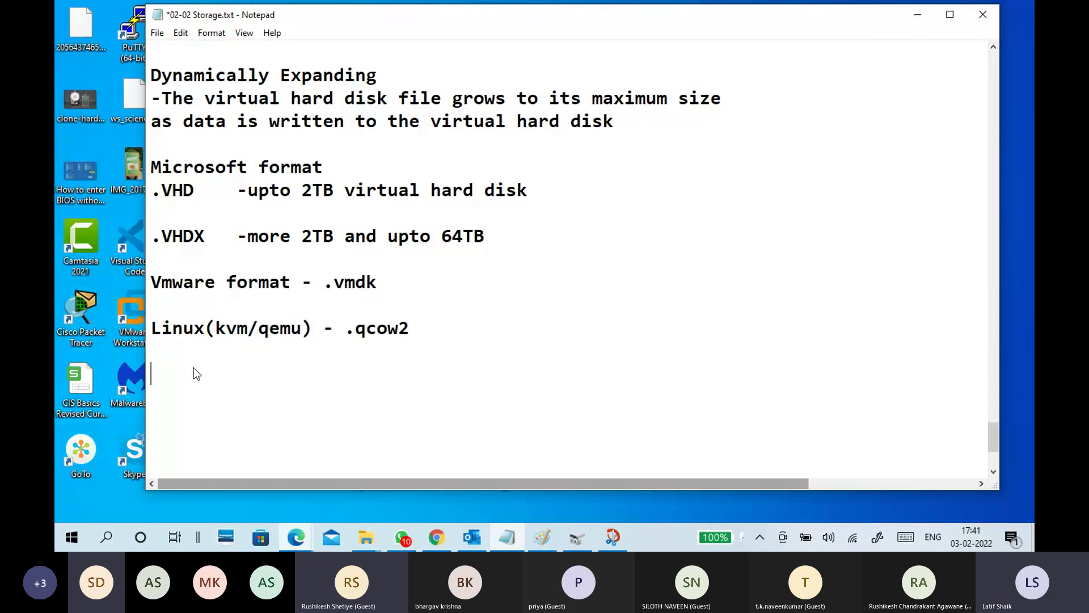
type("Fixed size -- ")
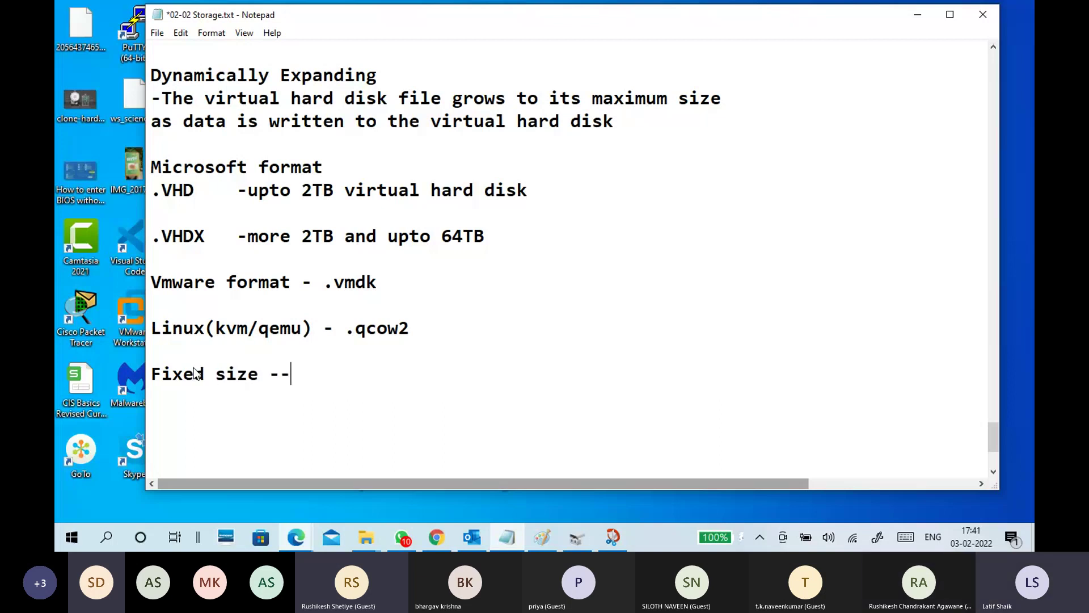
type("thin provis")
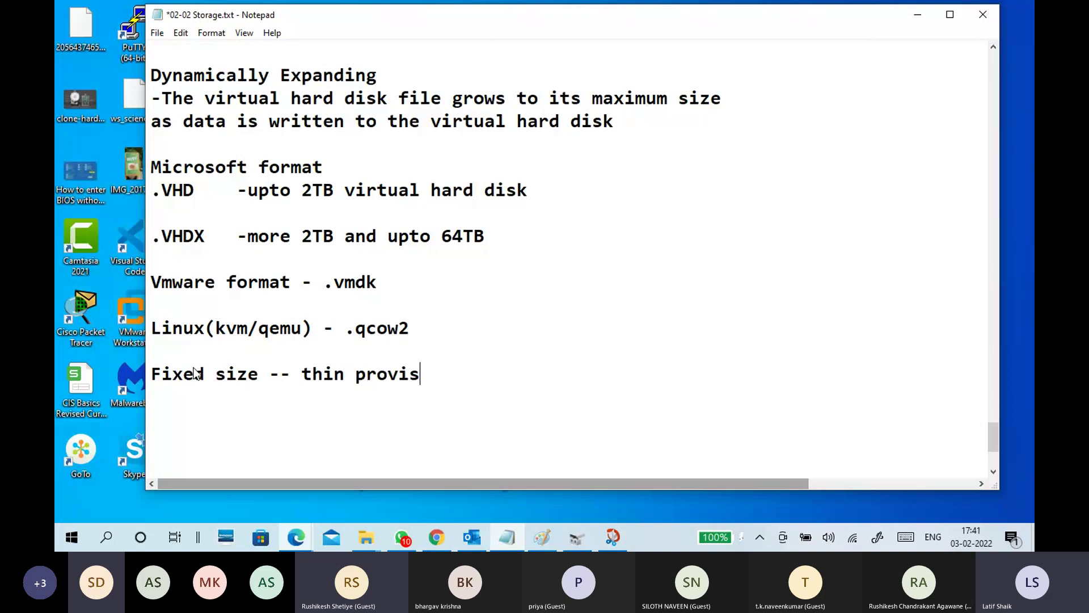
type("ion")
key("Left")
key("Left")
key("Left")
key("Left")
key("Left")
key("Left")
key("Left")
key("Left")
key("Left")
key("Left")
key("BackSpace")
key("BackSpace")
type("ick")
Step: Add the line "dynamically expanding -- thin provision" directly under the thick provision line
key("Down")
type("dynamc")
key("BackSpace")
type("ically expanding -- thin pro")
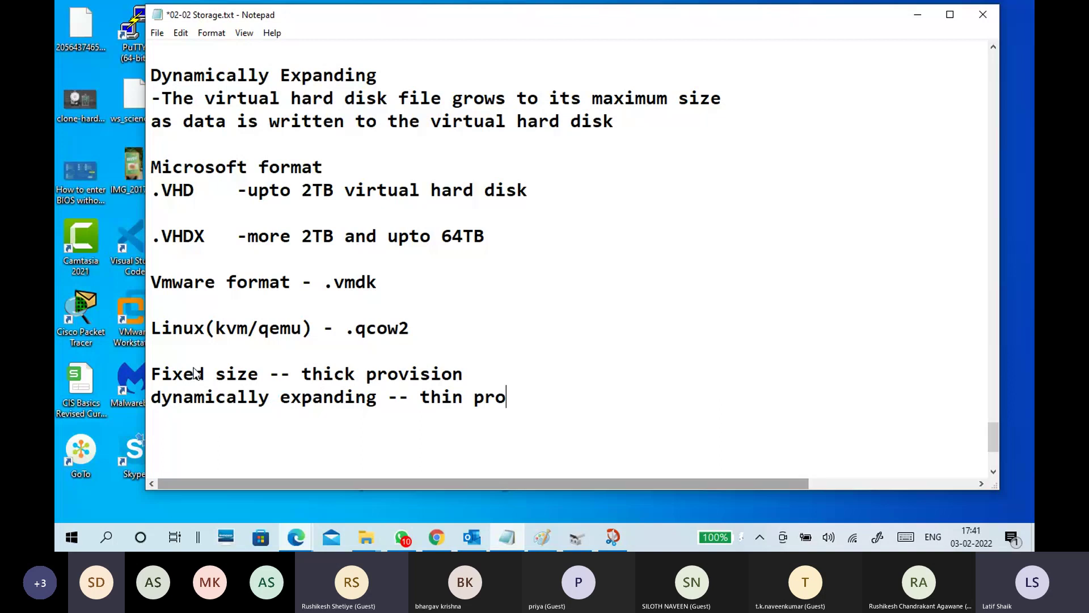
type("vision")
left_click_drag(601, 396, 150, 397)
Step: Add the line "Differencing disk -- Parent-child disk" after a blank line at the end of the notes
left_click(202, 417)
scroll(318, 420, "down", 3)
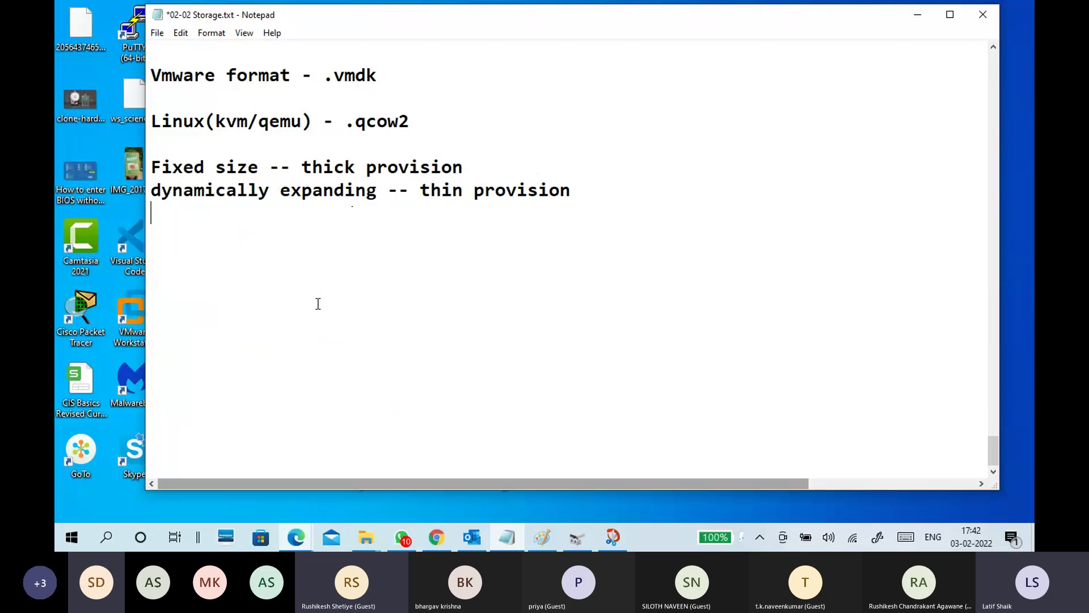
key("Return")
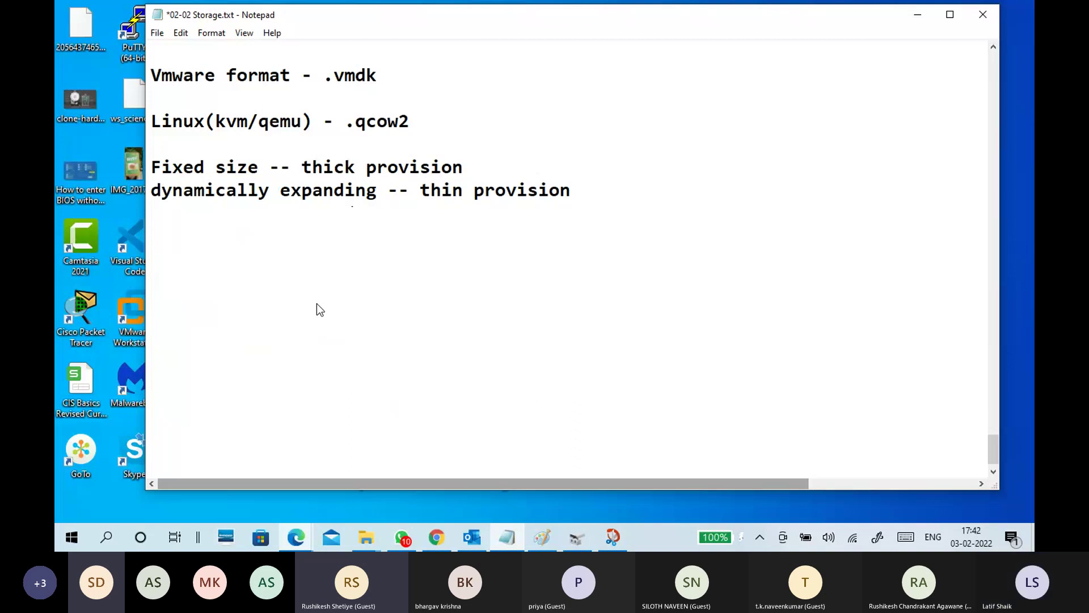
type("Dif")
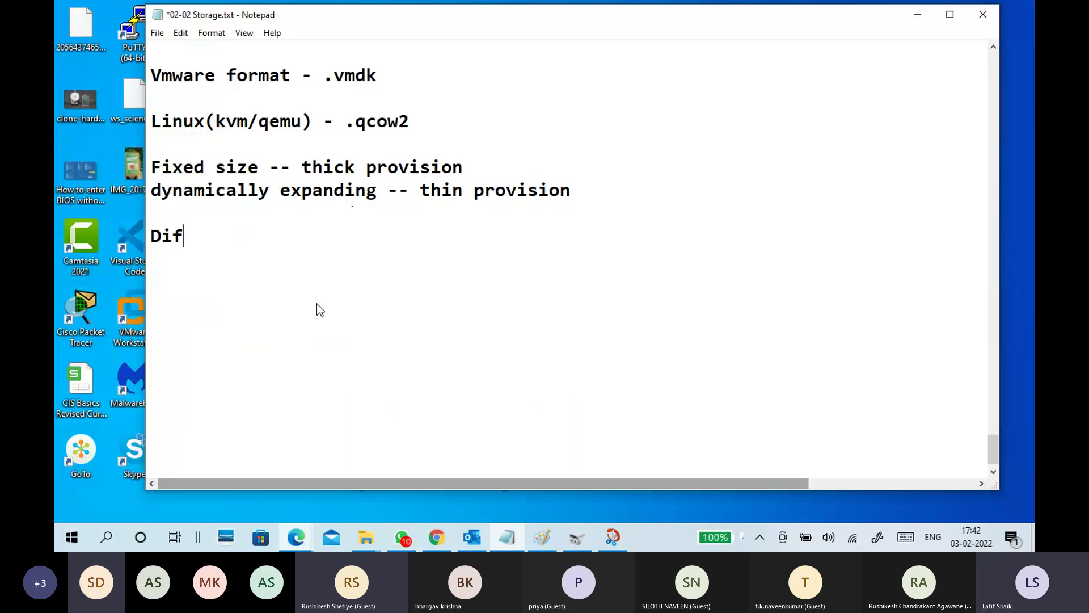
type("ferencing")
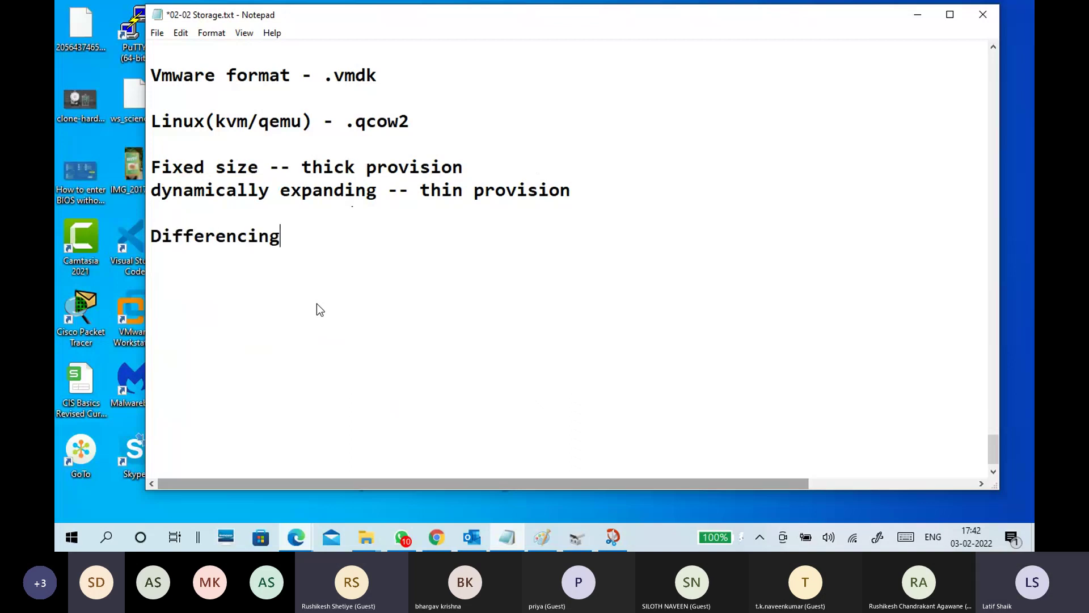
type(" disk -- ")
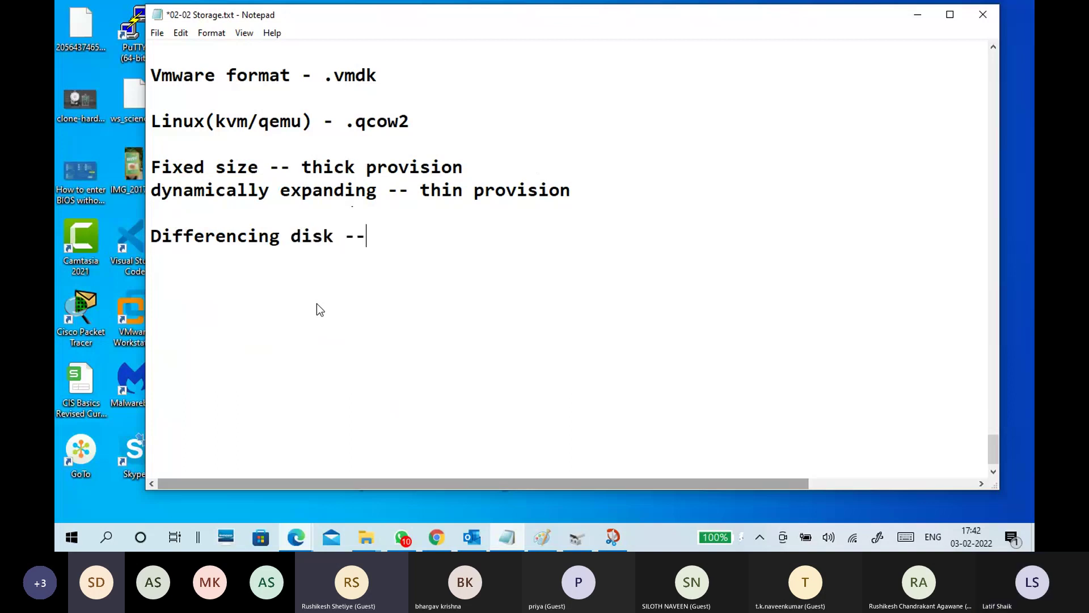
type("Pa")
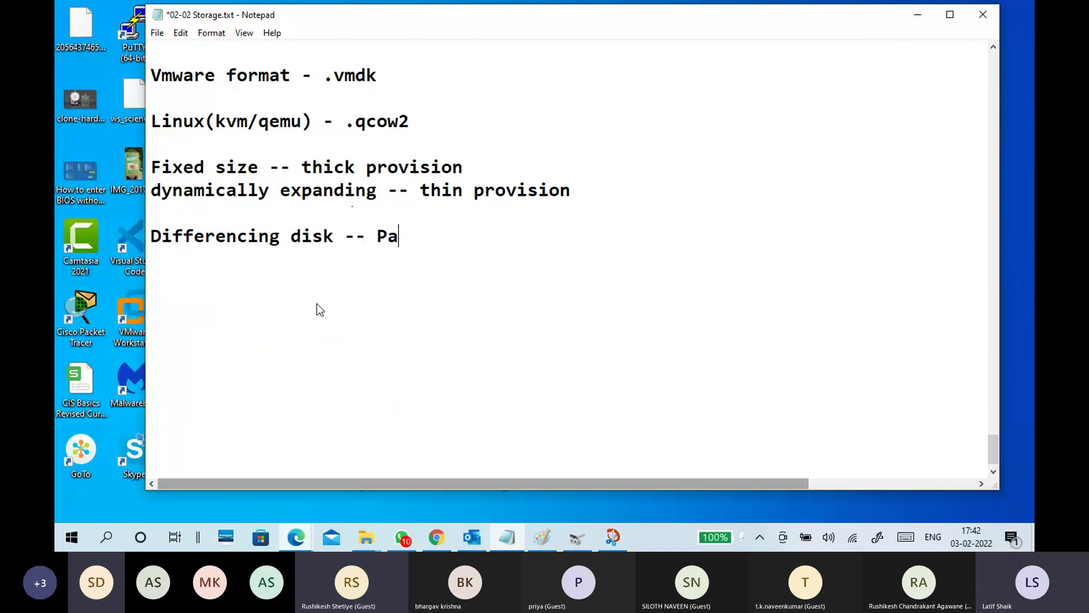
type("rent-")
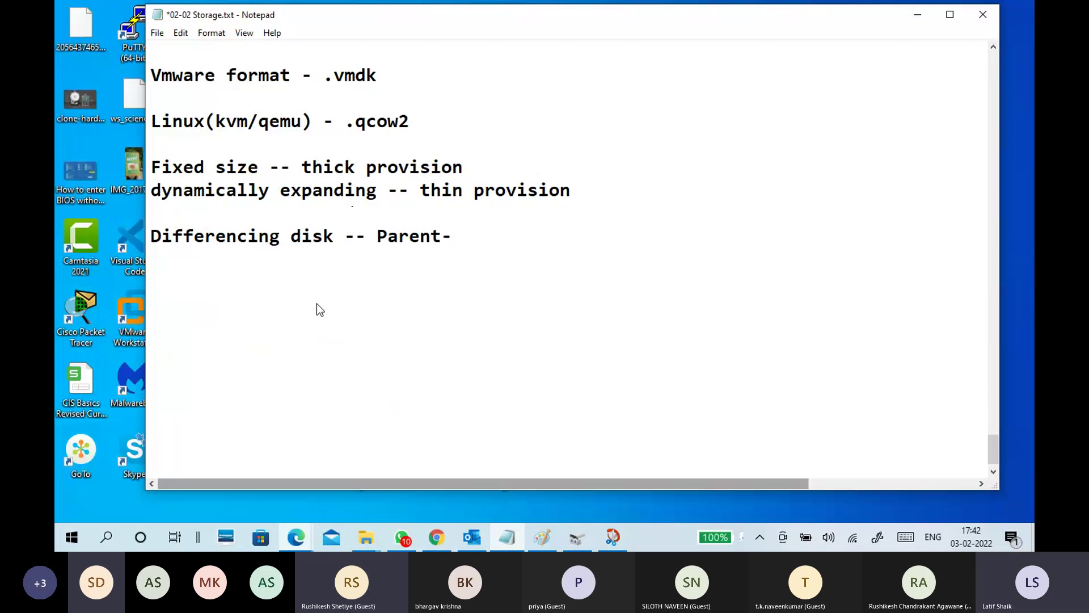
key("BackSpace")
type("child disk")
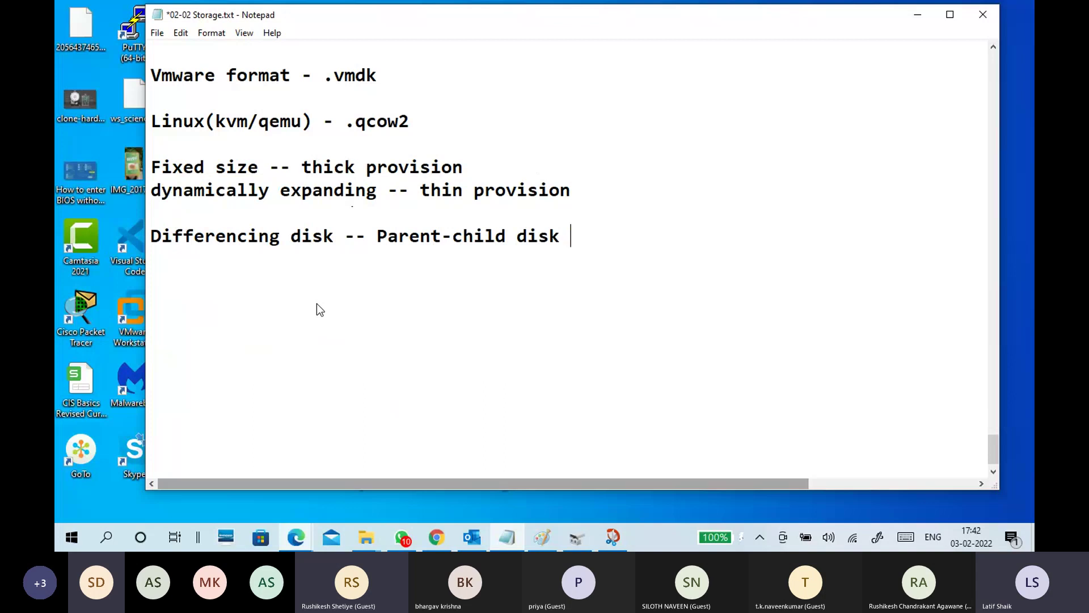
Step: Switch to Paint and start a new blank drawing, discarding the existing sketch without saving it
left_click(549, 532)
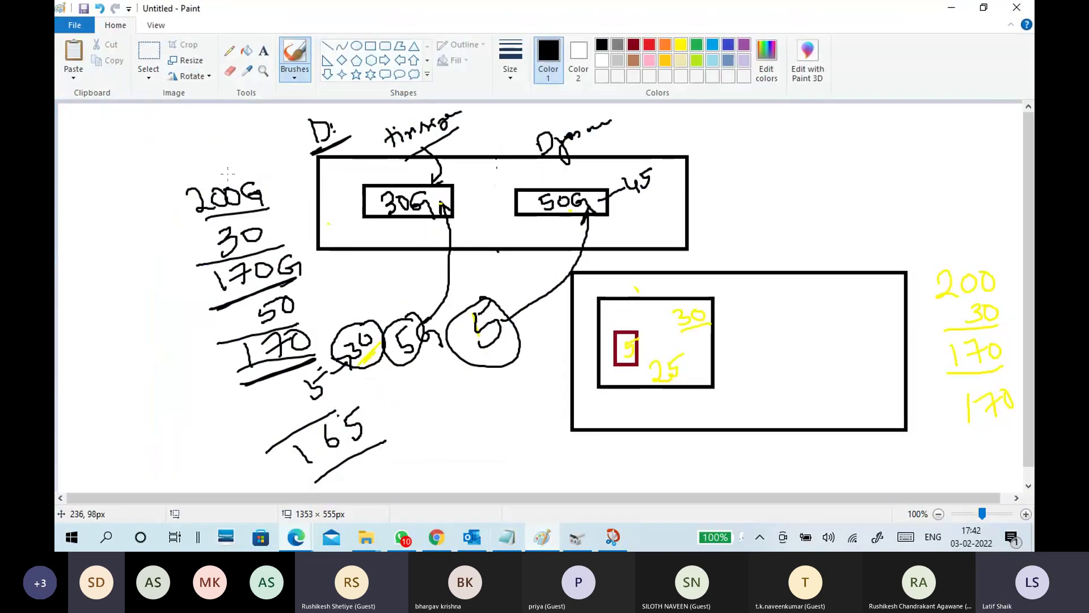
left_click(74, 25)
left_click(117, 57)
left_click(560, 269)
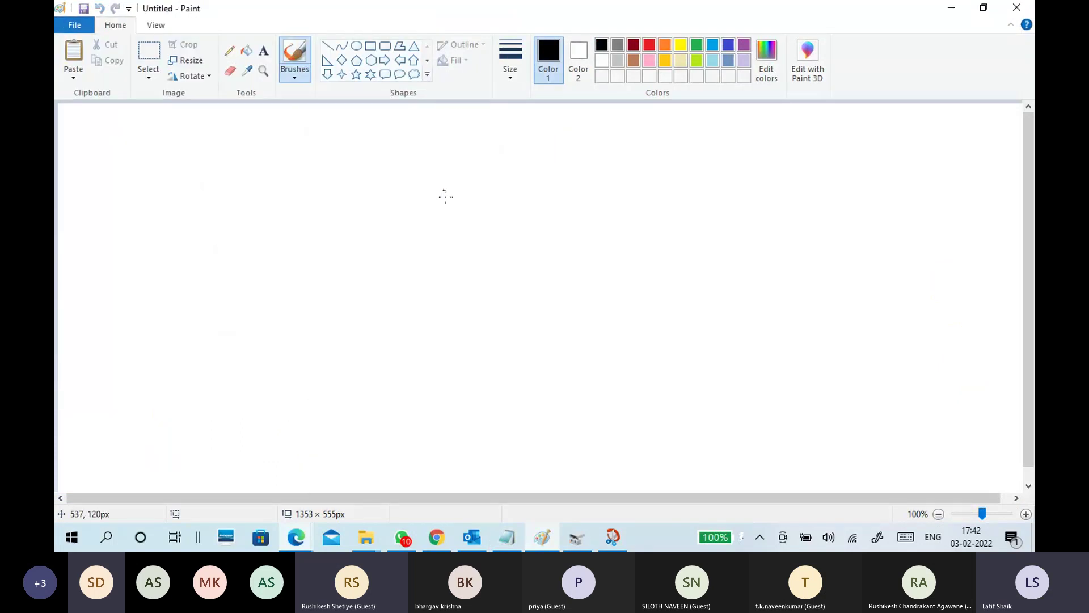
Step: Draw a wide black rectangle in the lower middle of the canvas to represent the parent disk
left_click(372, 46)
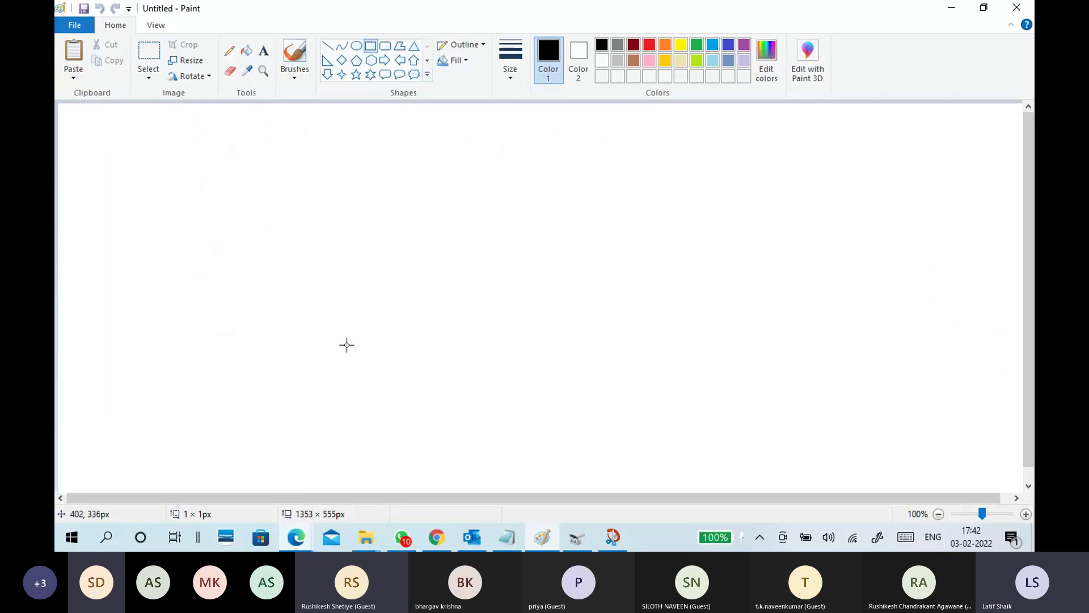
left_click_drag(345, 343, 517, 399)
left_click(436, 282)
Step: Handwrite "Data" inside the rectangle and "Parent" to its left with the brush
left_click(295, 77)
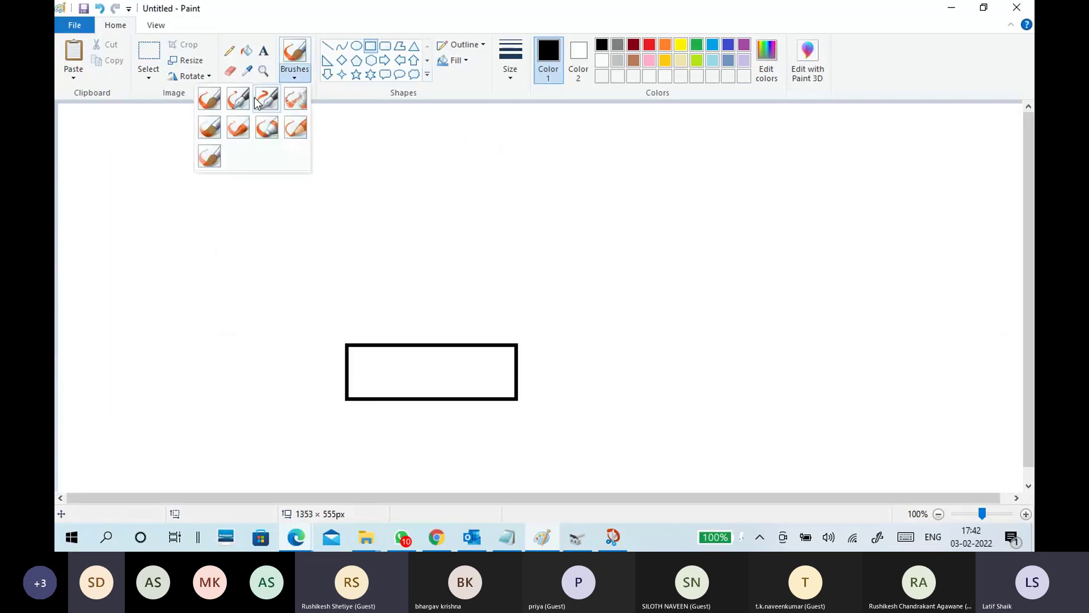
left_click(210, 98)
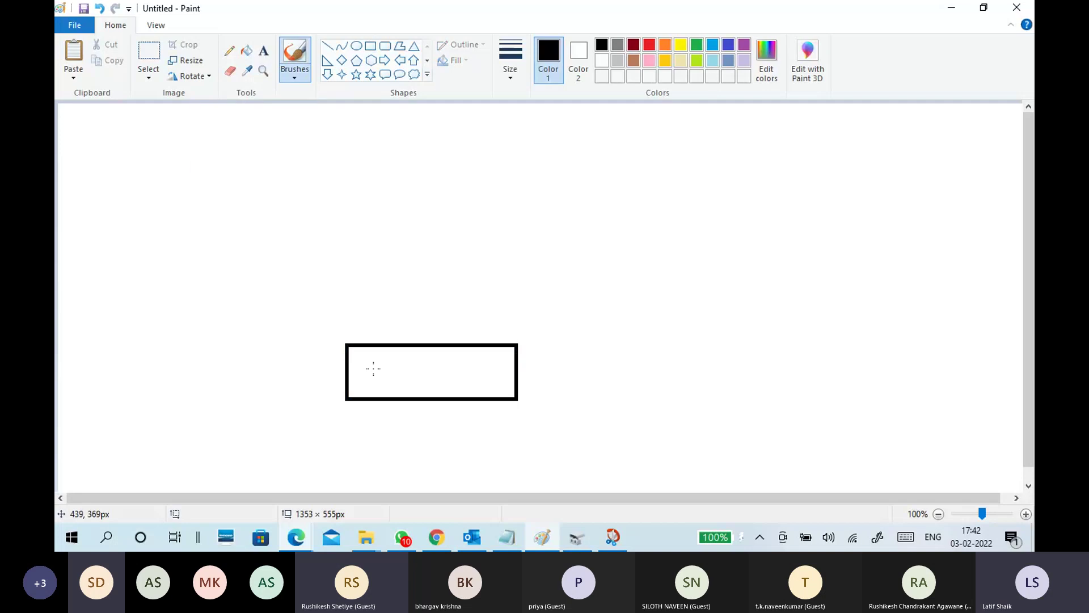
mouse_move(365, 361)
left_mouse_down()
mouse_move(368, 372)
mouse_move(426, 368)
left_mouse_up()
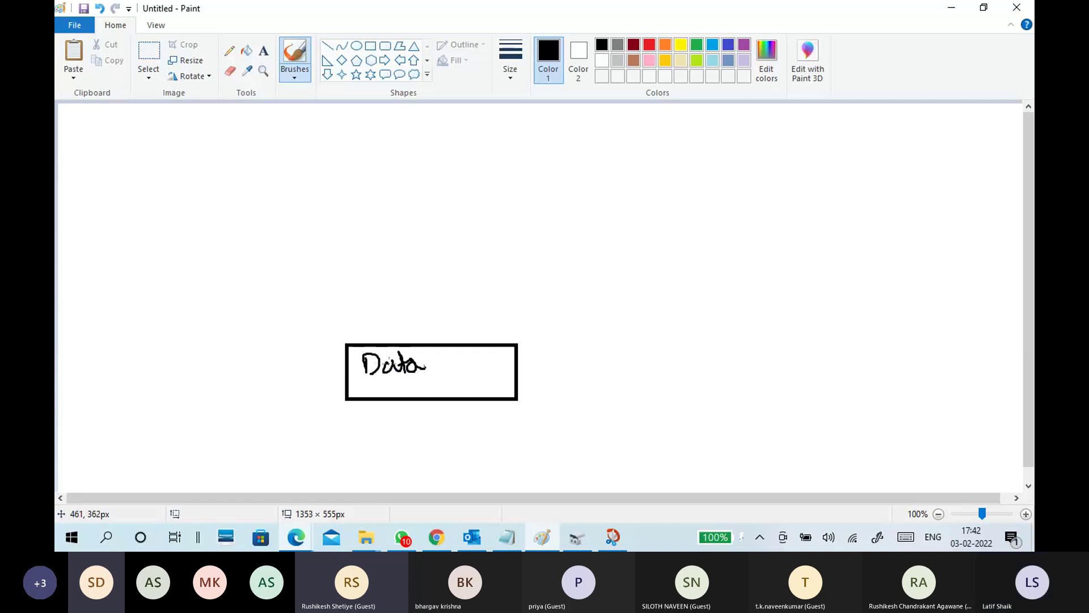
mouse_move(204, 356)
left_mouse_down()
mouse_move(209, 386)
mouse_move(206, 353)
mouse_move(208, 368)
mouse_move(239, 368)
mouse_move(264, 346)
left_mouse_up()
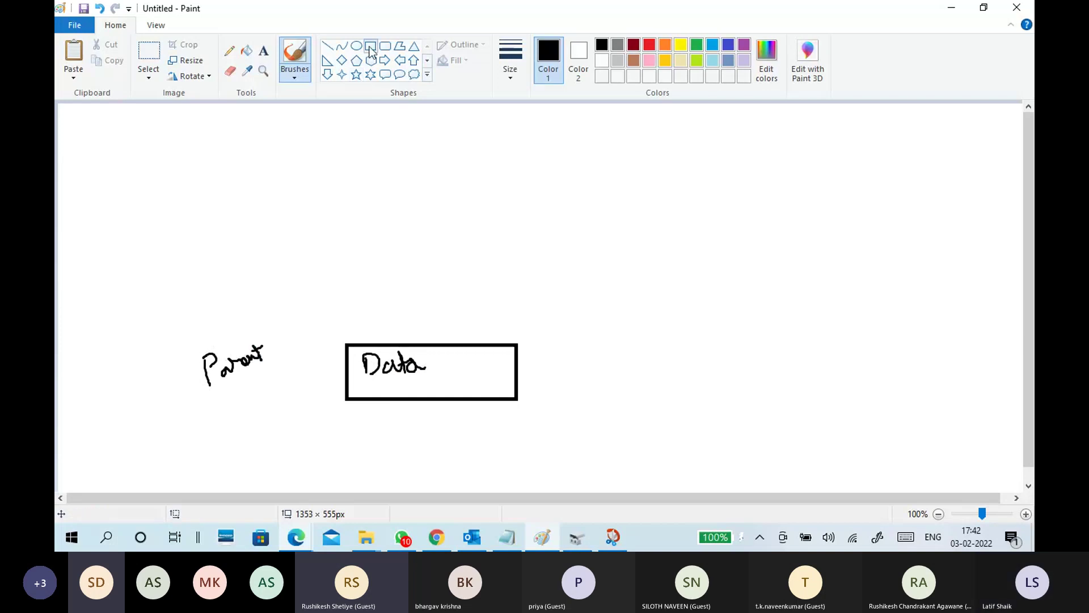
Step: Draw three small black boxes in a row above the parent rectangle to represent the child disks
left_click(370, 46)
left_click_drag(339, 260, 389, 306)
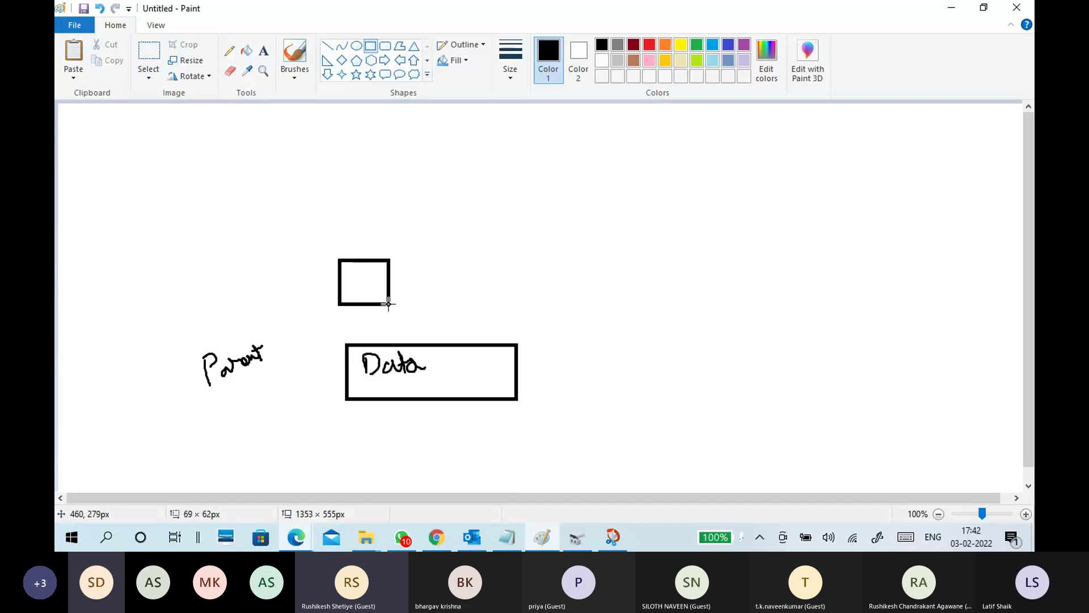
left_click(411, 260)
left_click_drag(411, 261, 449, 305)
left_click_drag(466, 257, 509, 302)
left_click(549, 299)
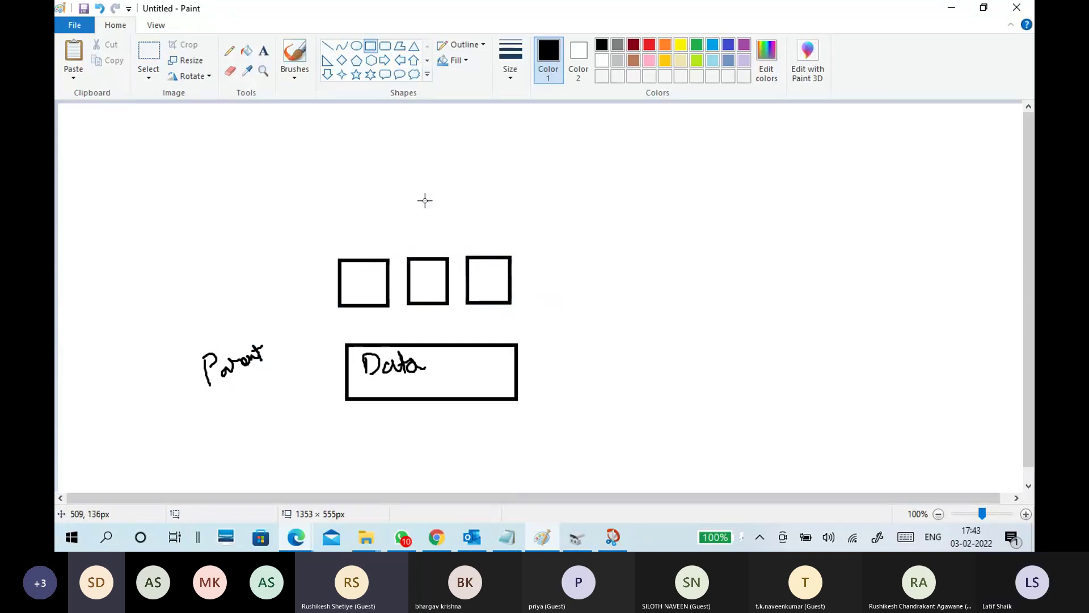
Step: Handwrite the labels C1, C2 and C3 above the three small boxes with the brush
left_click(296, 81)
left_click(211, 101)
mouse_move(344, 241)
left_mouse_down()
mouse_move(343, 252)
mouse_move(474, 244)
mouse_move(484, 232)
mouse_move(483, 242)
left_mouse_up()
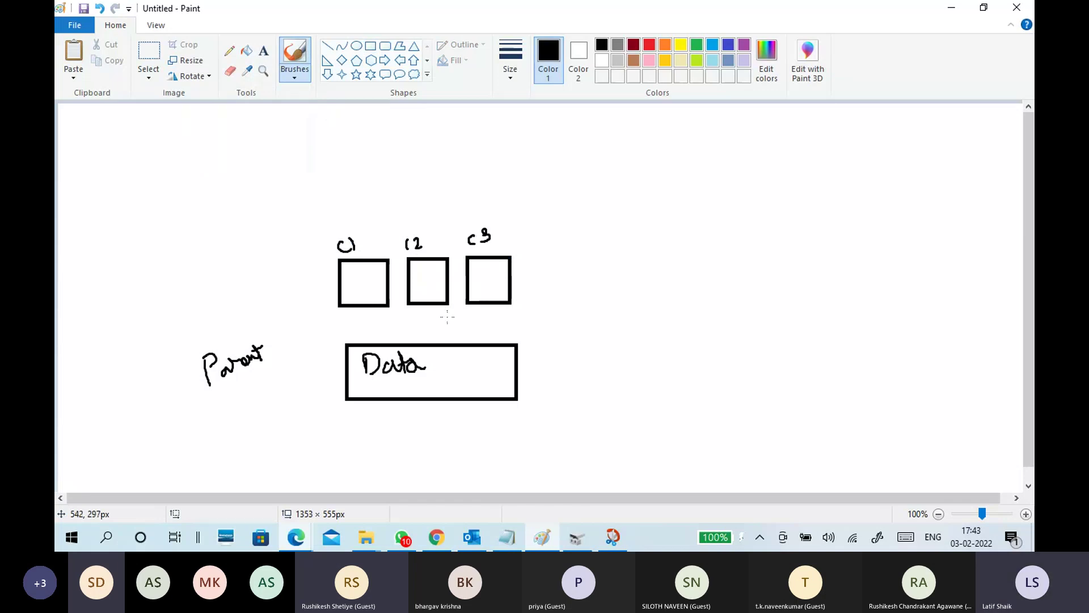
Step: Circle "Data" in the parent rectangle and draw lines connecting it to the three child boxes
mouse_move(438, 356)
left_mouse_down()
mouse_move(364, 350)
mouse_move(405, 380)
mouse_move(441, 364)
mouse_move(420, 351)
left_mouse_up()
mouse_move(359, 296)
left_mouse_down()
mouse_move(381, 356)
mouse_move(436, 287)
left_mouse_up()
mouse_move(438, 361)
left_mouse_down()
mouse_move(488, 307)
mouse_move(490, 288)
left_mouse_up()
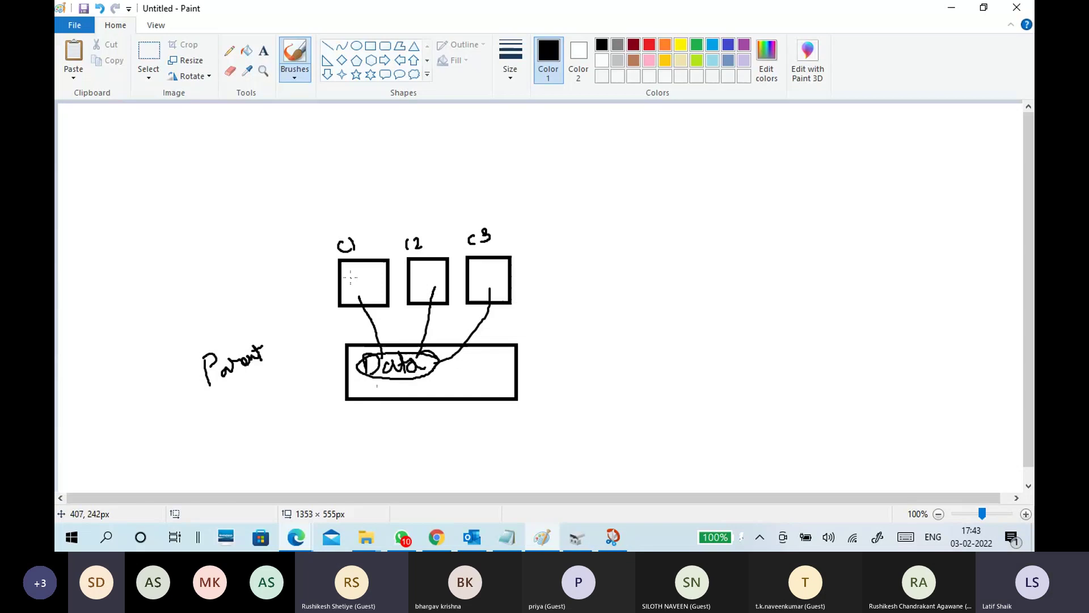
Step: Draw a small square inside each child box and retrace the letter C in the C2 and C3 labels
mouse_move(350, 277)
left_mouse_down()
mouse_move(375, 295)
mouse_move(350, 280)
left_mouse_up()
mouse_move(422, 275)
left_mouse_down()
mouse_move(420, 297)
mouse_move(442, 271)
mouse_move(423, 276)
mouse_move(487, 288)
mouse_move(495, 264)
mouse_move(478, 272)
left_mouse_up()
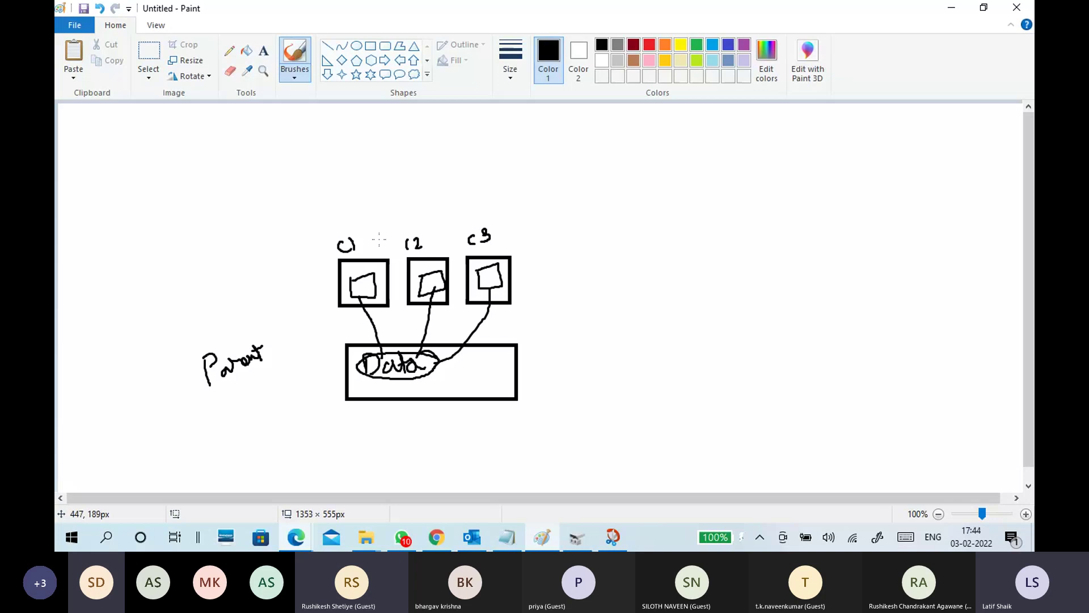
left_click_drag(410, 236, 406, 248)
left_click_drag(474, 232, 476, 248)
Step: Switch to the Notepad storage notes, look back through them, and add two line breaks after the Differencing disk line
left_click(518, 528)
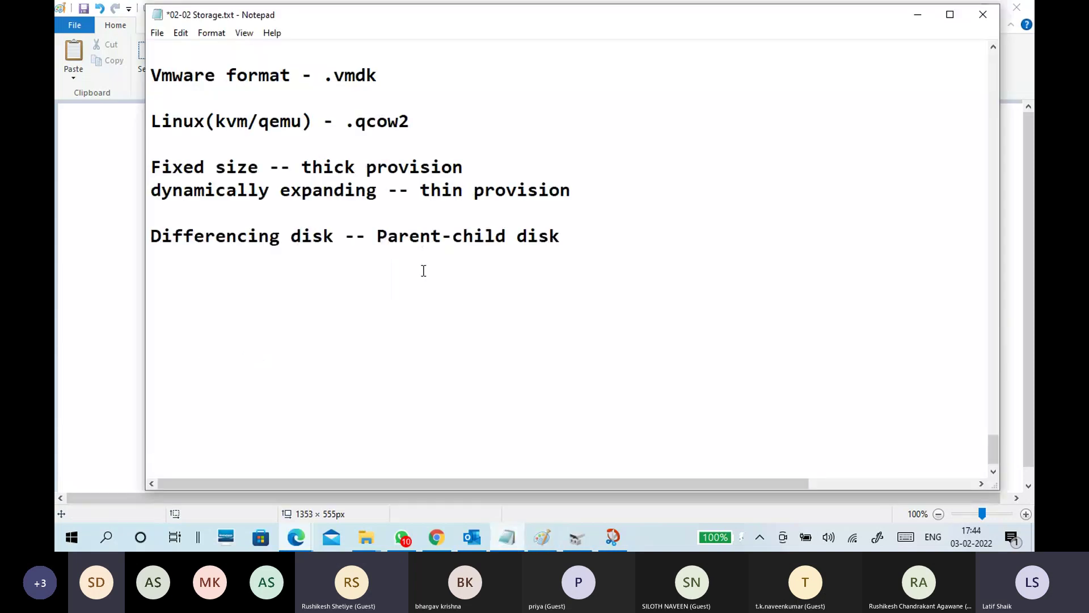
scroll(442, 329, "up", 10)
scroll(442, 329, "up", 20)
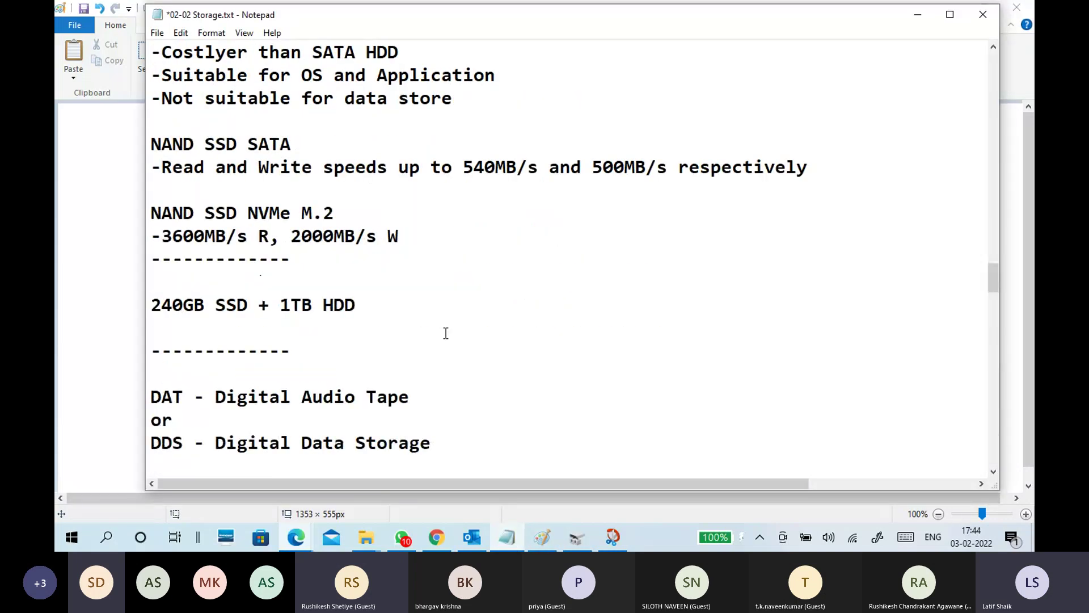
scroll(446, 333, "down", 20)
scroll(447, 338, "down", 20)
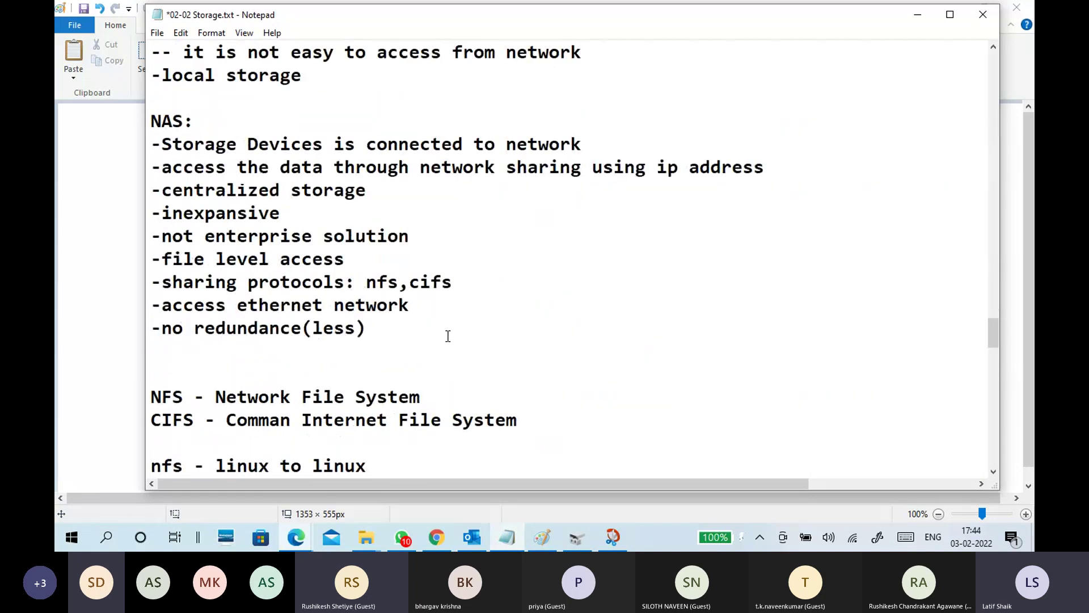
scroll(447, 337, "down", 8)
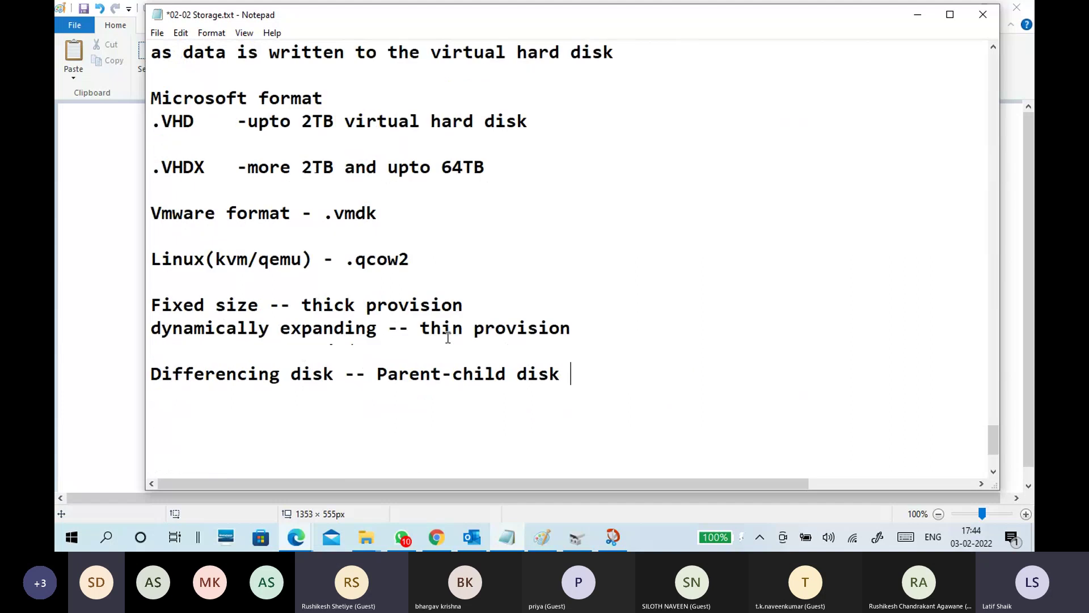
key("Return")
key("Return")
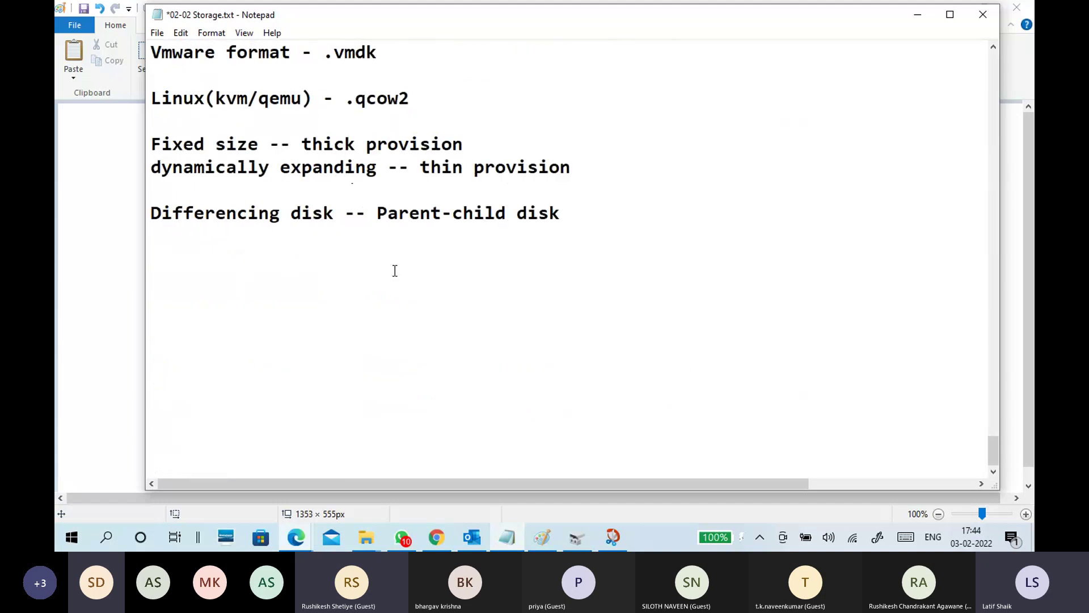
Step: Return to the Paint sketch, draw an open bracket to the left of "Parent", and underline that word
left_click(918, 15)
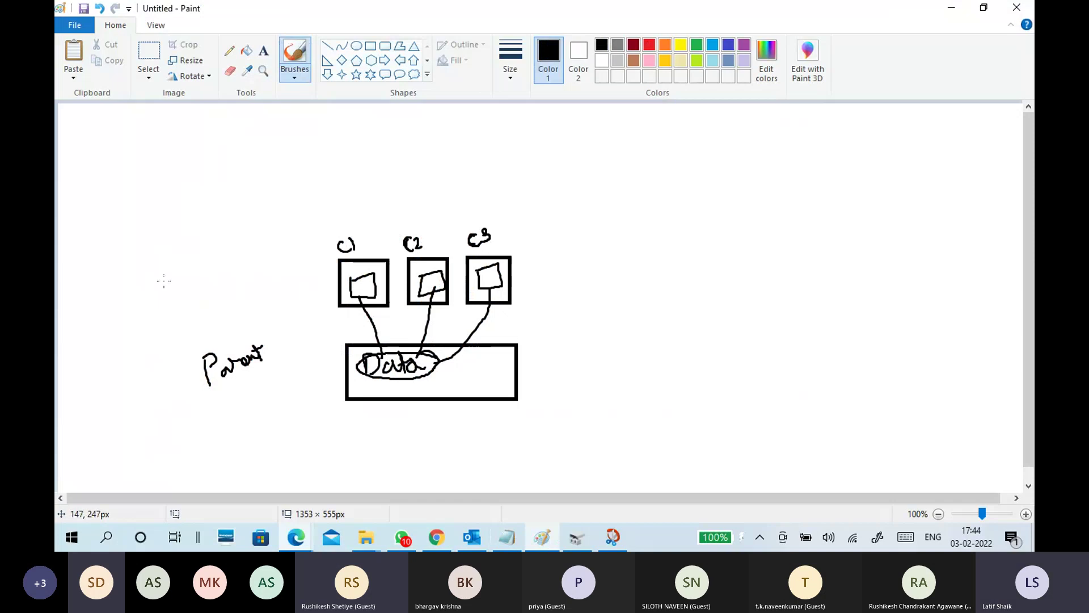
mouse_move(173, 270)
left_mouse_down()
mouse_move(134, 276)
mouse_move(137, 377)
mouse_move(265, 365)
left_mouse_up()
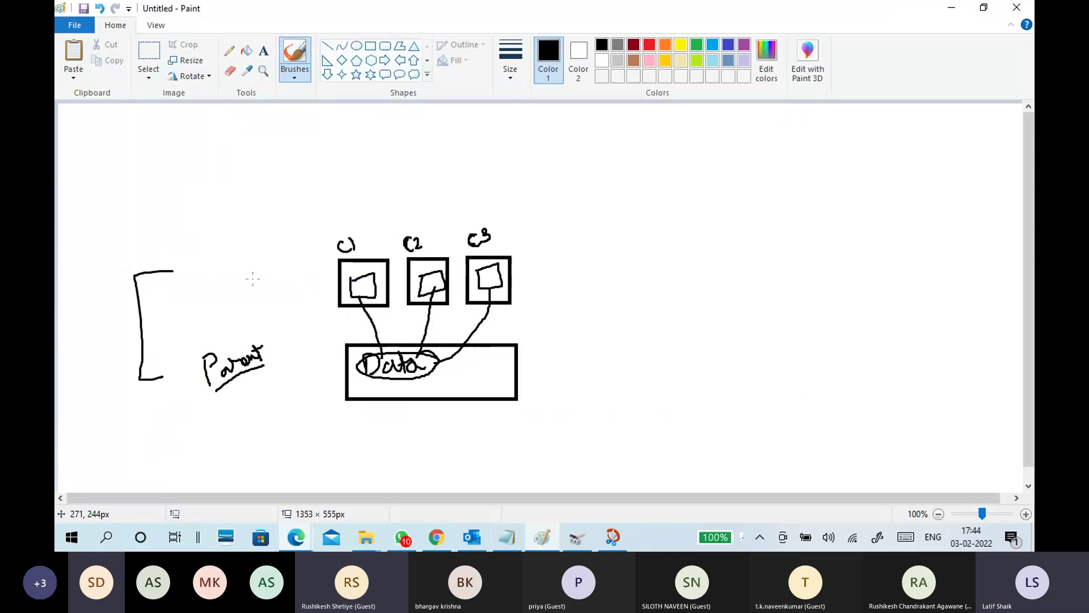
left_click_drag(288, 274, 308, 262)
key("ctrl+z")
left_click_drag(303, 291, 351, 279)
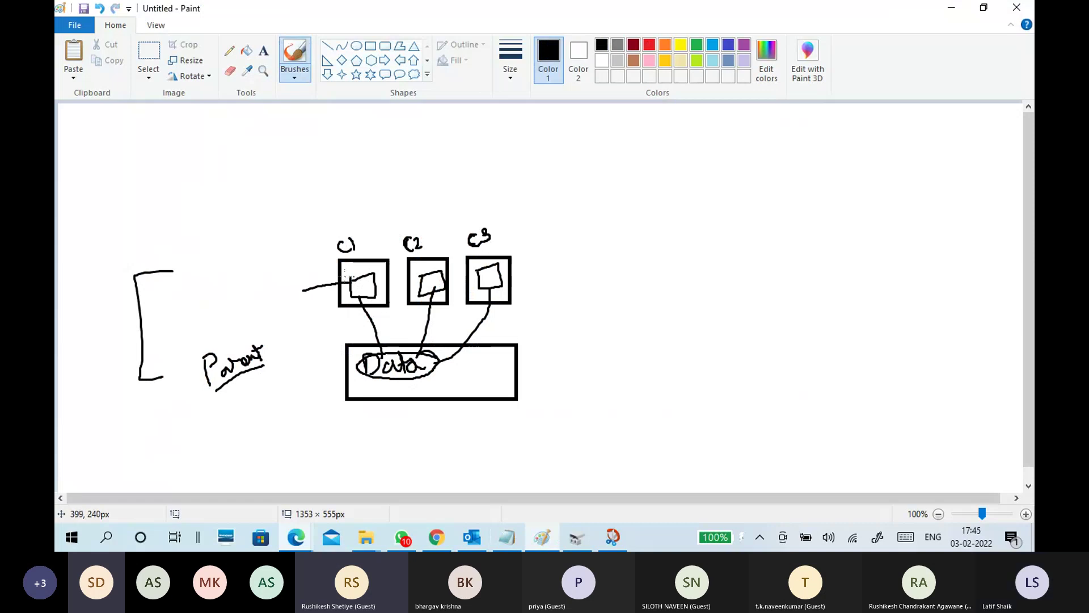
mouse_move(438, 284)
left_mouse_down()
mouse_move(453, 269)
mouse_move(520, 262)
left_mouse_up()
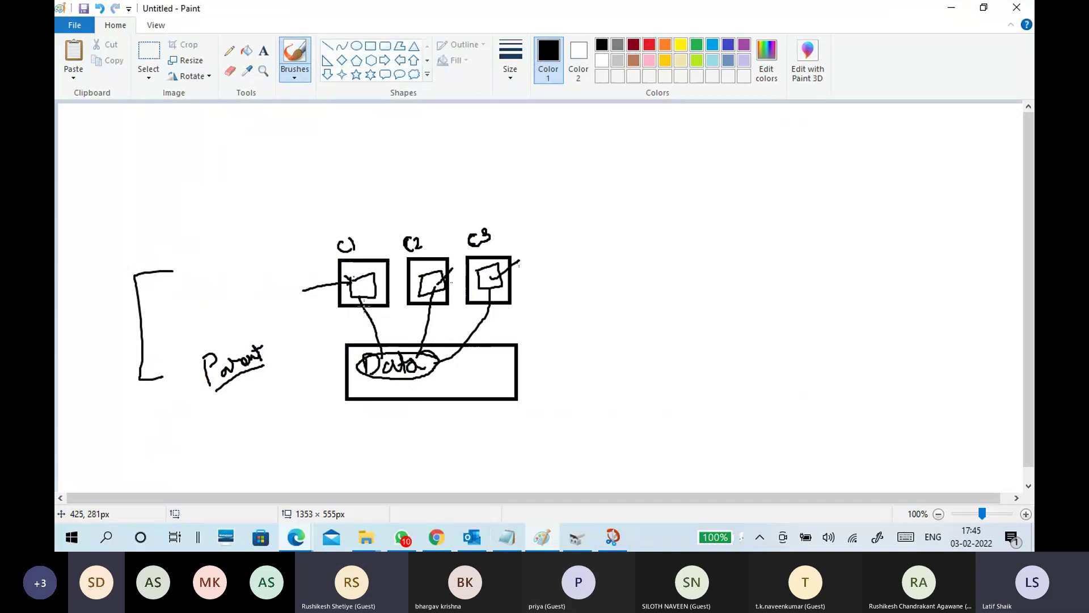
mouse_move(358, 283)
left_mouse_down()
mouse_move(384, 269)
mouse_move(489, 280)
left_mouse_up()
key("ctrl+z")
key("ctrl+z")
key("ctrl+z")
key("ctrl+z")
key("ctrl+z")
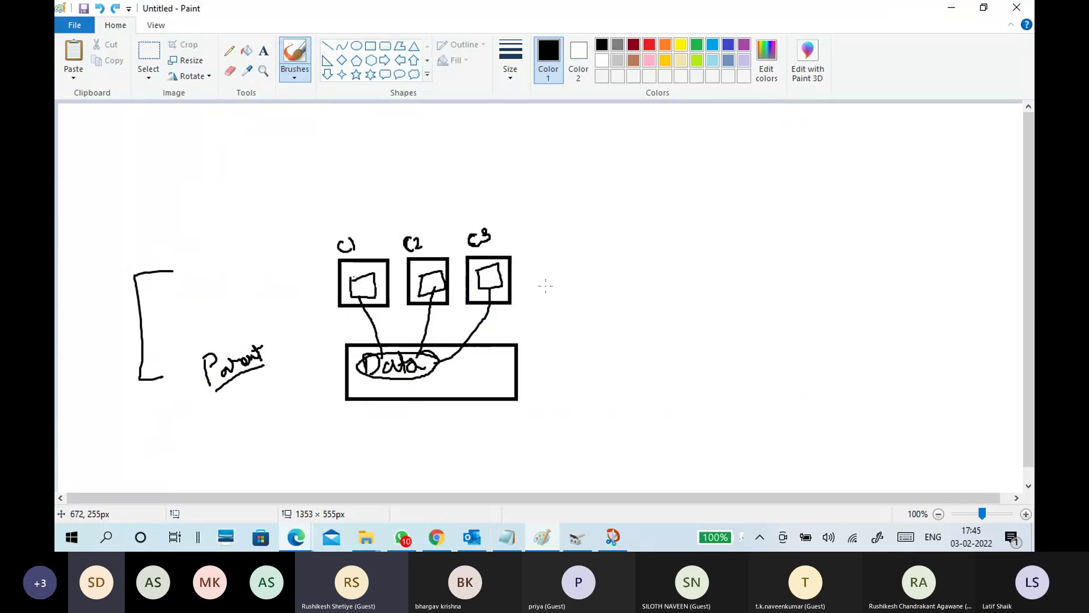
Step: Add black check marks in the three child boxes and scribble yellow over the inner square of C1
mouse_move(354, 279)
left_mouse_down()
mouse_move(381, 275)
mouse_move(432, 293)
mouse_move(443, 274)
mouse_move(519, 256)
left_mouse_up()
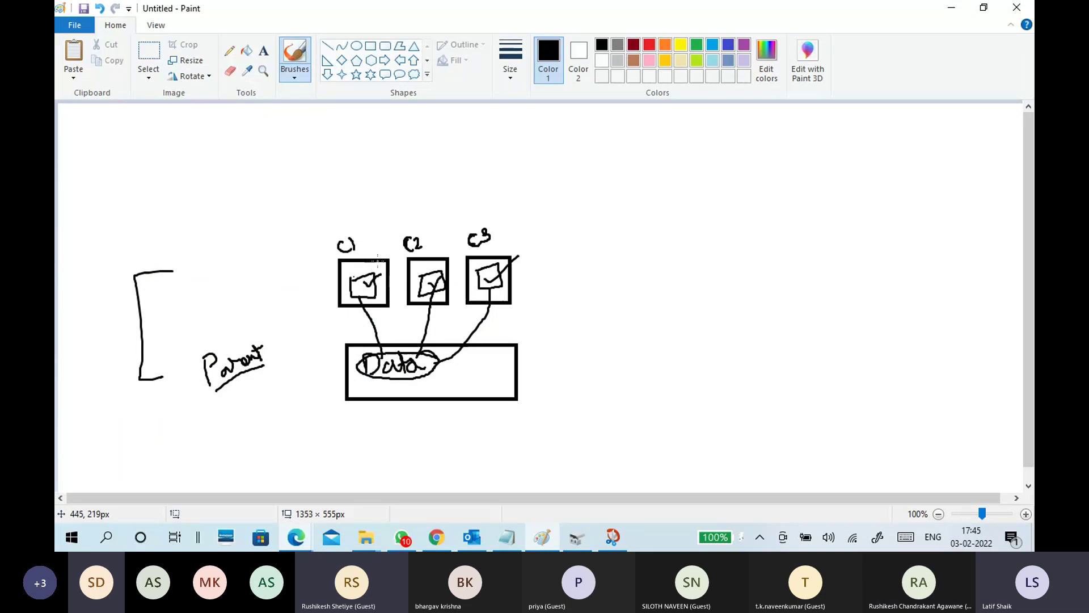
left_click(682, 44)
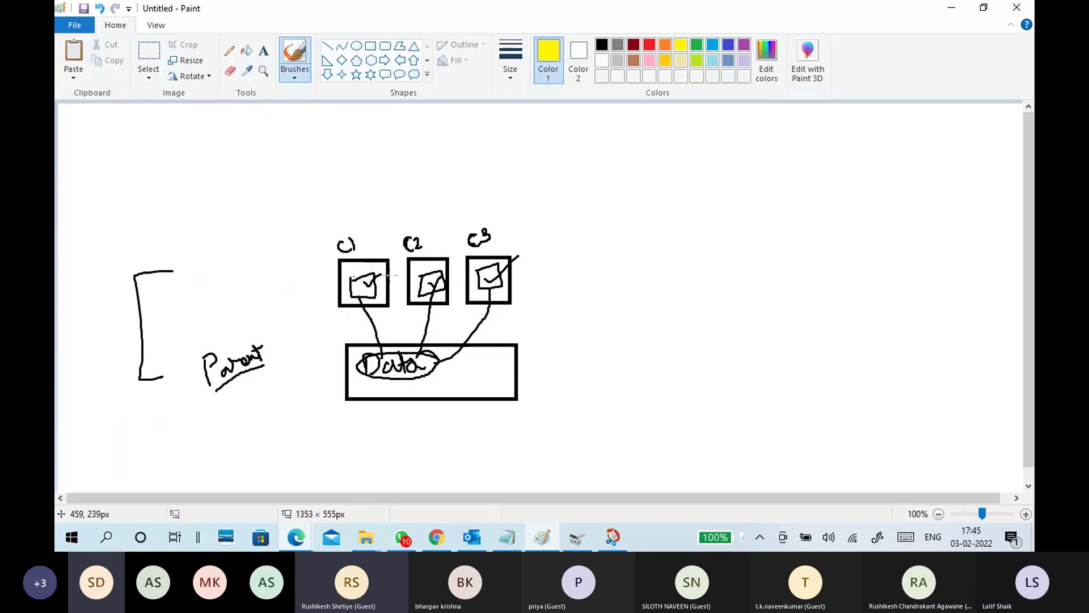
left_click_drag(385, 276, 375, 294)
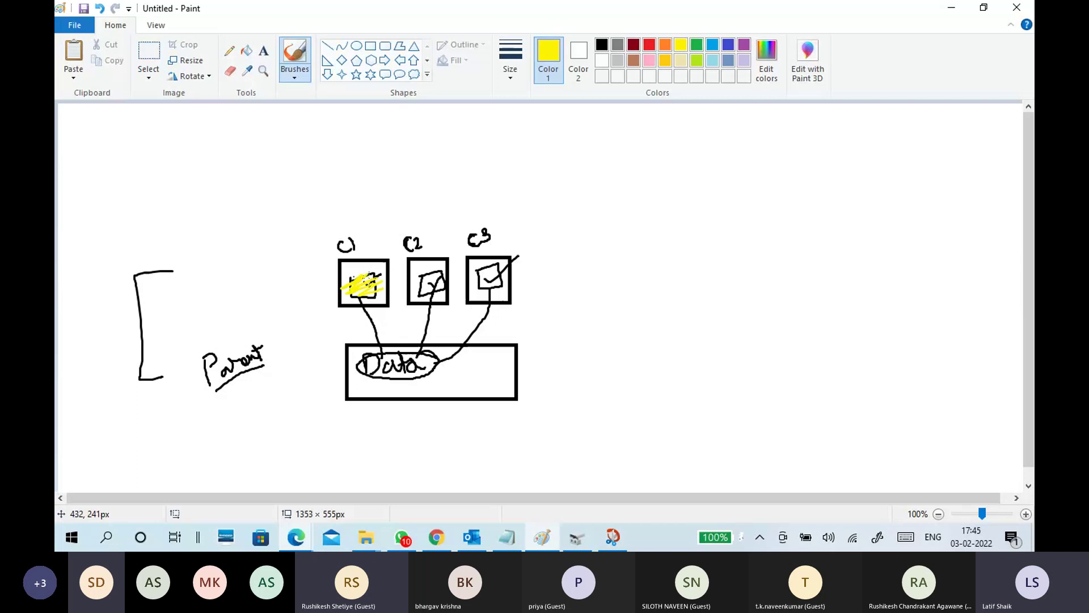
Step: In dark red, outline a small square in C2, scribble over C3, and add check marks across the child boxes
left_click(635, 46)
mouse_move(417, 280)
left_mouse_down()
mouse_move(418, 262)
mouse_move(444, 272)
mouse_move(419, 277)
left_mouse_up()
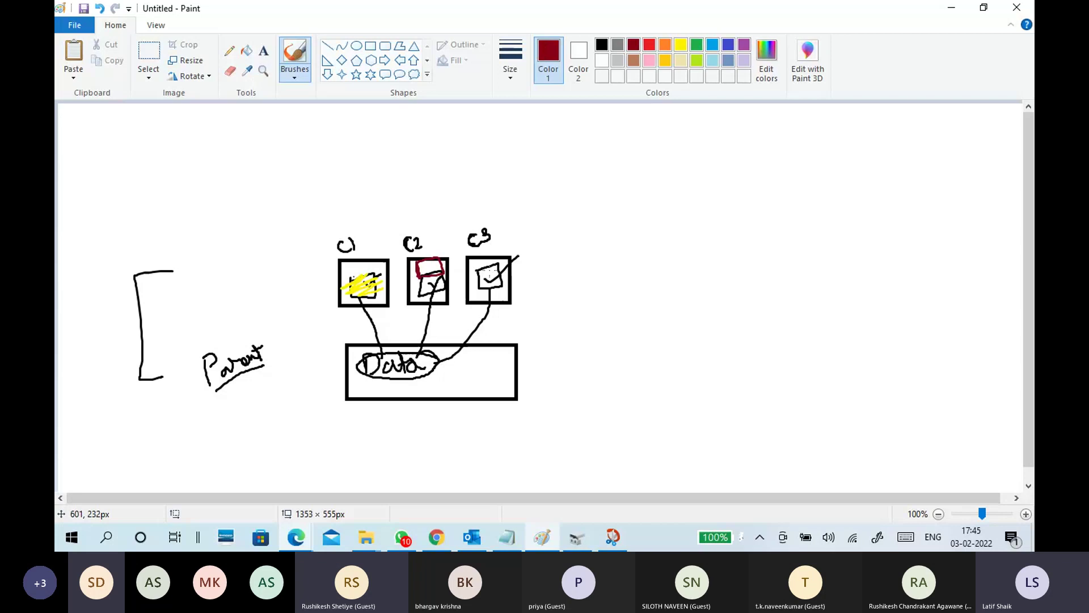
left_click_drag(489, 275, 526, 285)
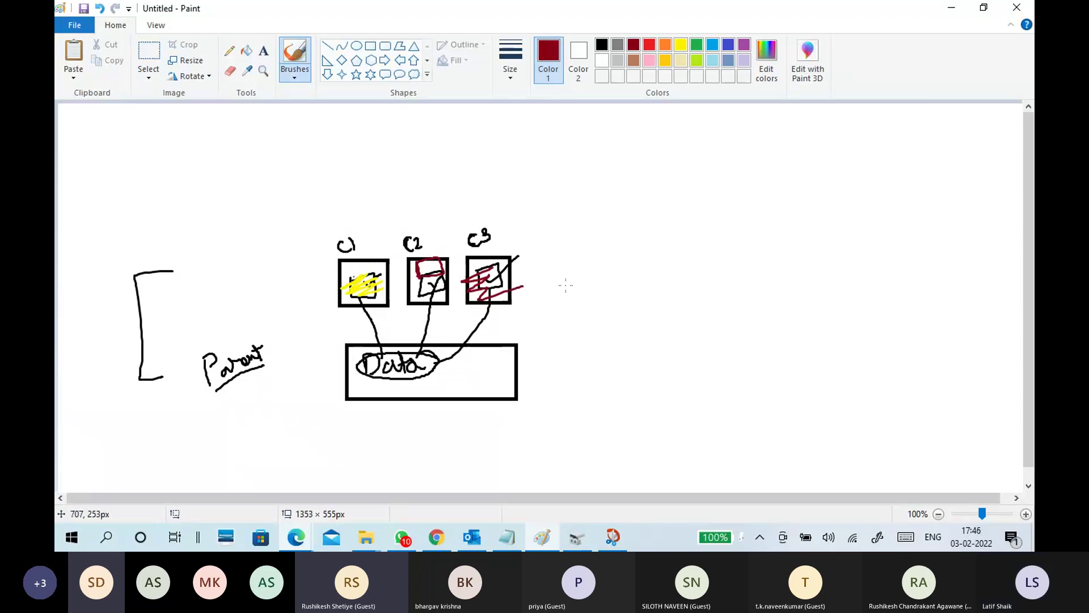
mouse_move(356, 275)
left_mouse_down()
mouse_move(373, 264)
mouse_move(526, 262)
left_mouse_up()
left_click(294, 79)
left_click(239, 98)
mouse_move(472, 373)
left_mouse_down()
mouse_move(478, 383)
mouse_move(509, 362)
left_mouse_up()
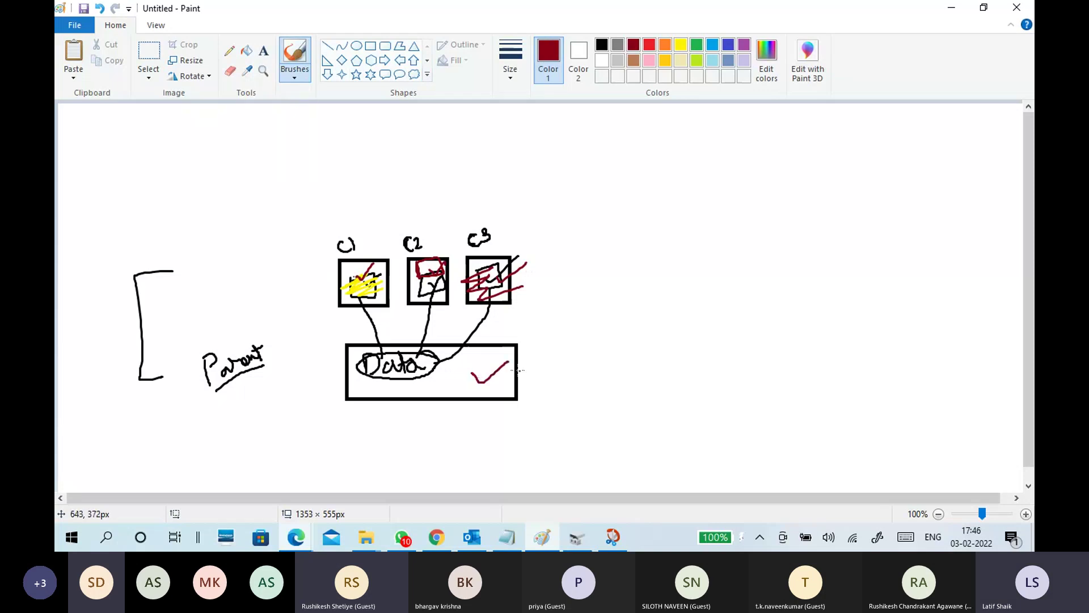
key("ctrl+z")
Step: In black, draw check marks inside and right of the parent rectangle, and mark around the inner squares of the three child boxes
left_click(602, 45)
mouse_move(474, 367)
left_mouse_down()
mouse_move(482, 376)
mouse_move(502, 360)
mouse_move(564, 351)
left_mouse_up()
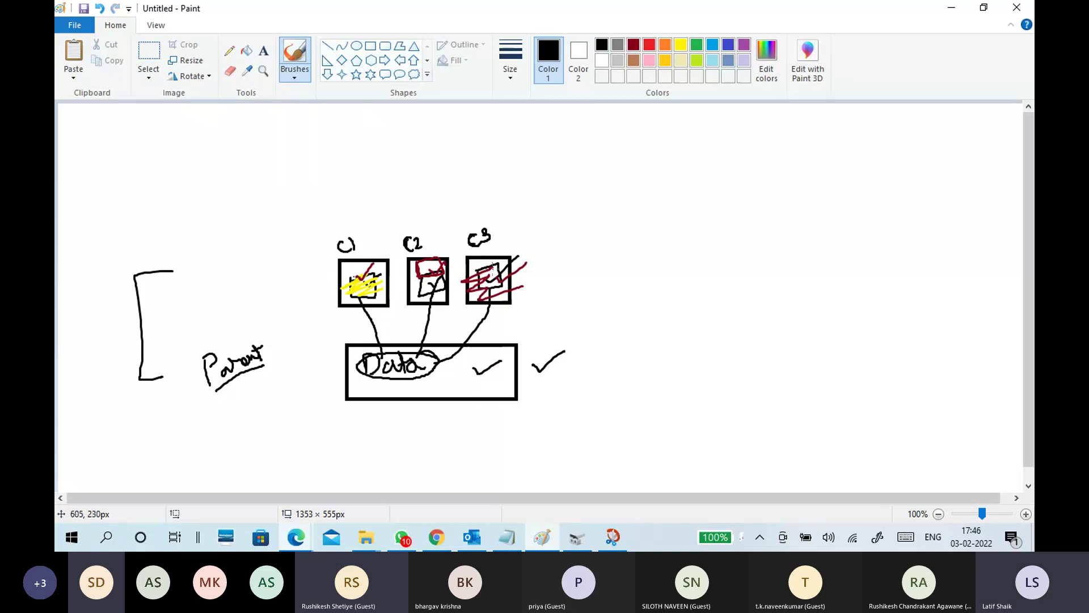
left_click_drag(476, 291, 503, 268)
mouse_move(431, 266)
left_mouse_down()
mouse_move(423, 291)
mouse_move(452, 270)
mouse_move(354, 277)
mouse_move(379, 281)
mouse_move(356, 292)
left_mouse_up()
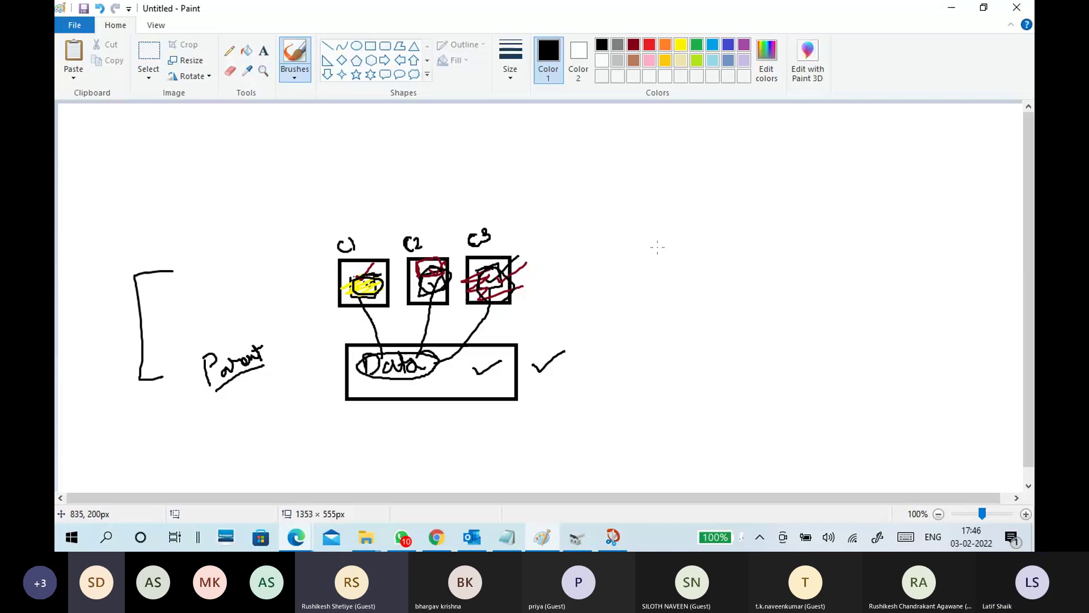
Step: Draw a fourth child box of about 80 × 68 px labelled C4, with a ticked inner square and a line to the parent
left_click(371, 46)
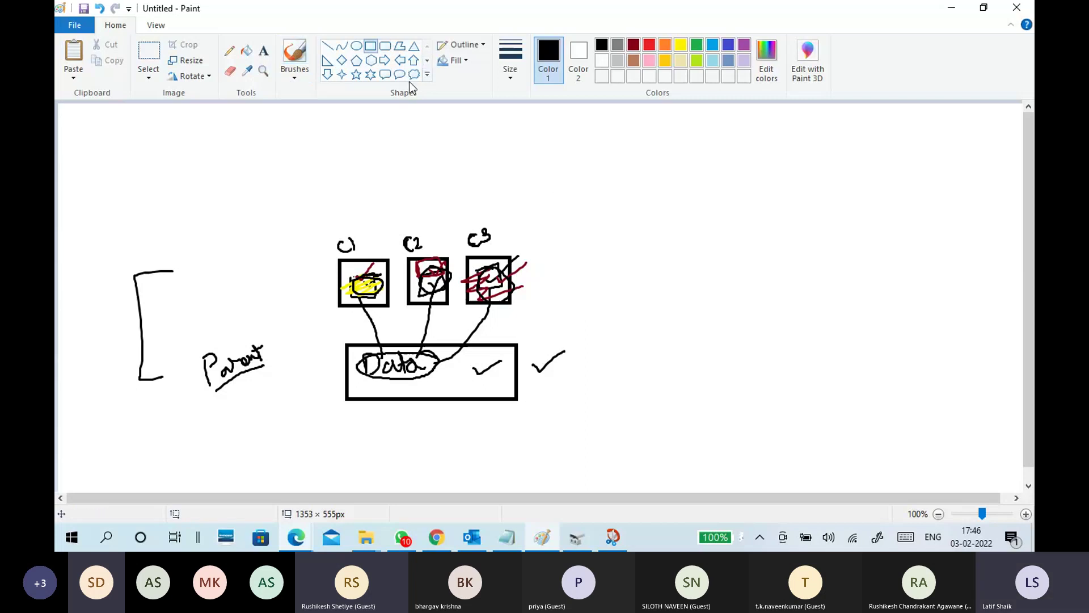
left_click_drag(538, 254, 596, 302)
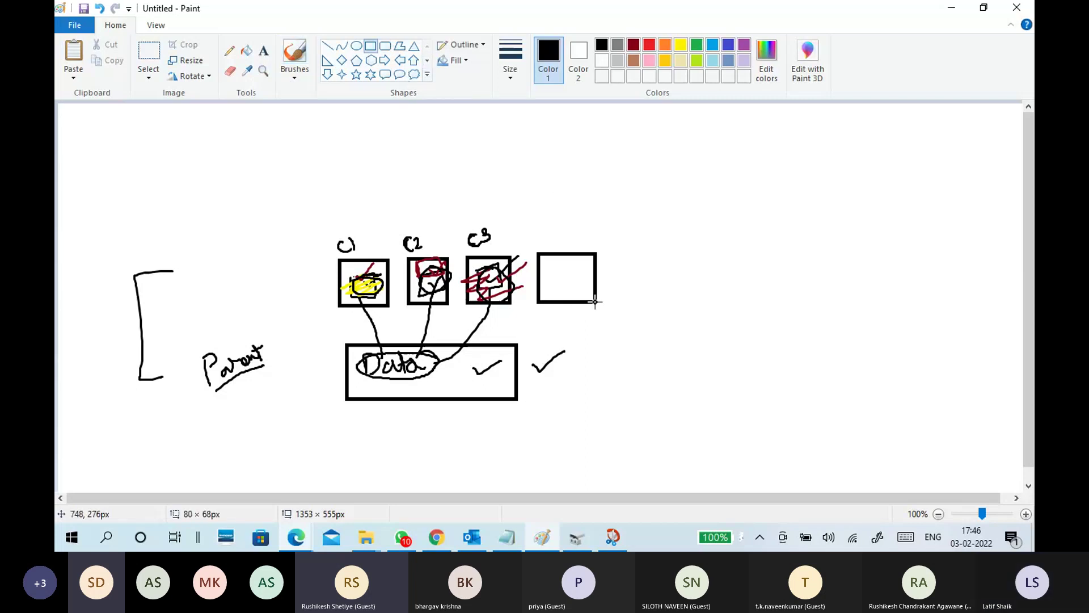
left_click(295, 77)
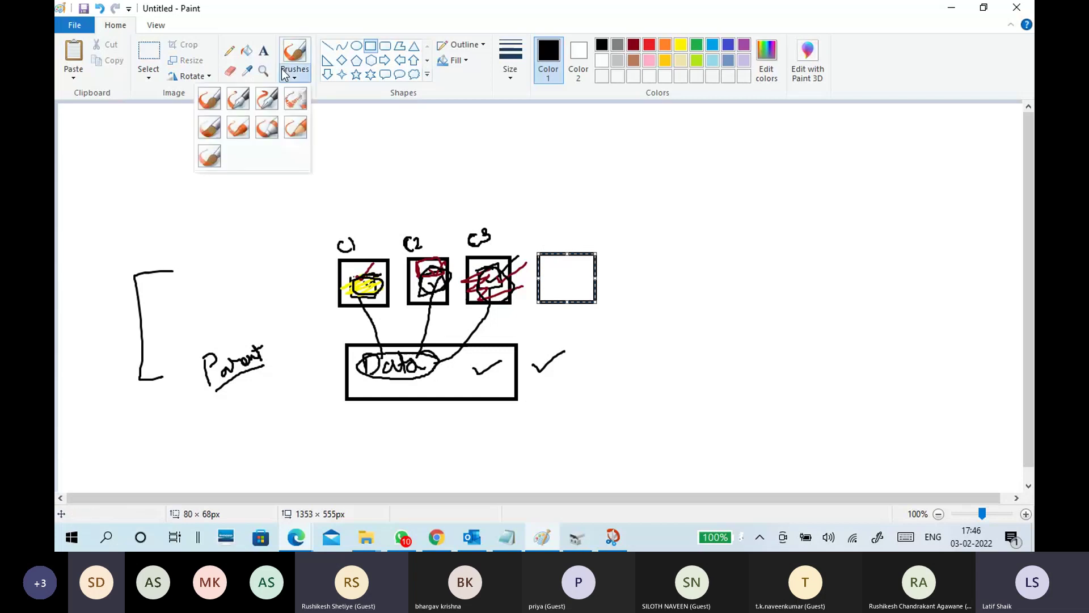
left_click(209, 99)
left_click_drag(505, 358, 561, 297)
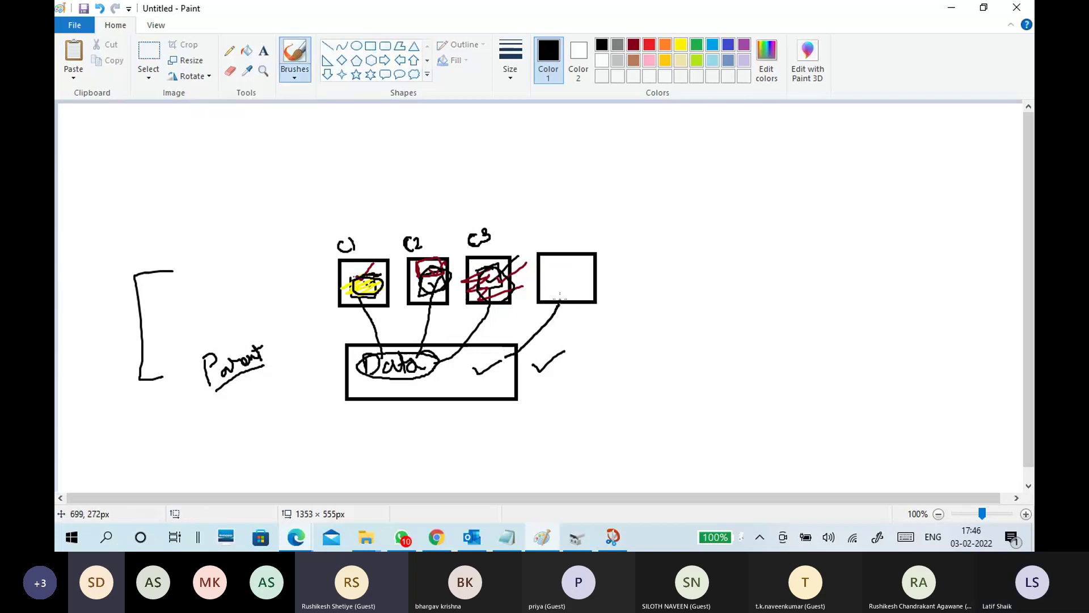
mouse_move(545, 233)
left_mouse_down()
mouse_move(542, 243)
mouse_move(558, 239)
mouse_move(576, 260)
mouse_move(553, 266)
mouse_move(596, 256)
left_mouse_up()
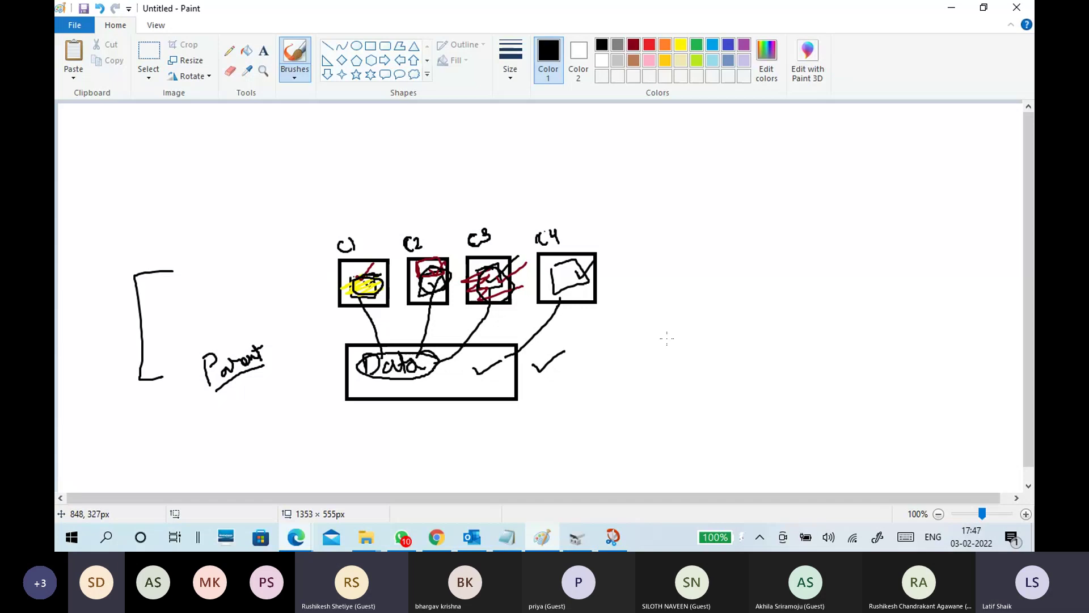
left_click(370, 46)
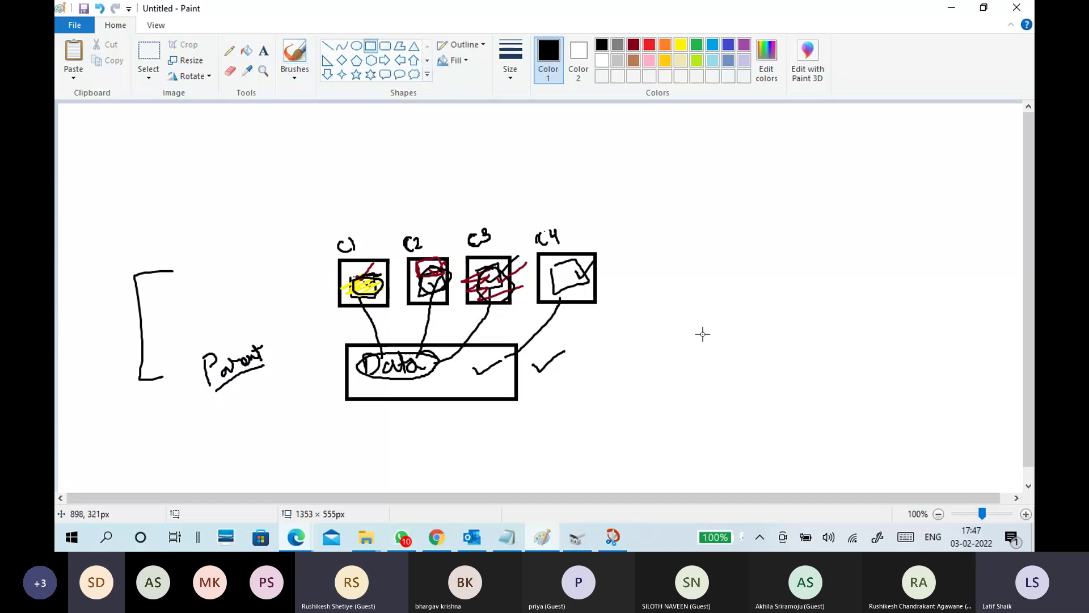
mouse_move(711, 317)
left_mouse_down()
mouse_move(809, 404)
mouse_move(753, 380)
mouse_move(759, 366)
mouse_move(765, 378)
mouse_move(709, 350)
left_mouse_up()
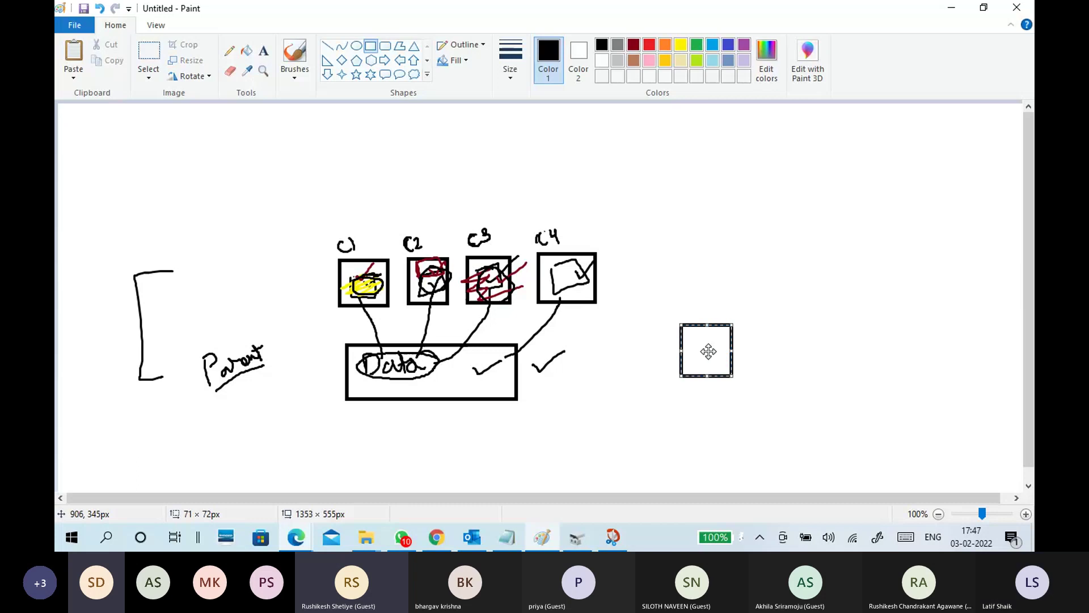
left_click(793, 350)
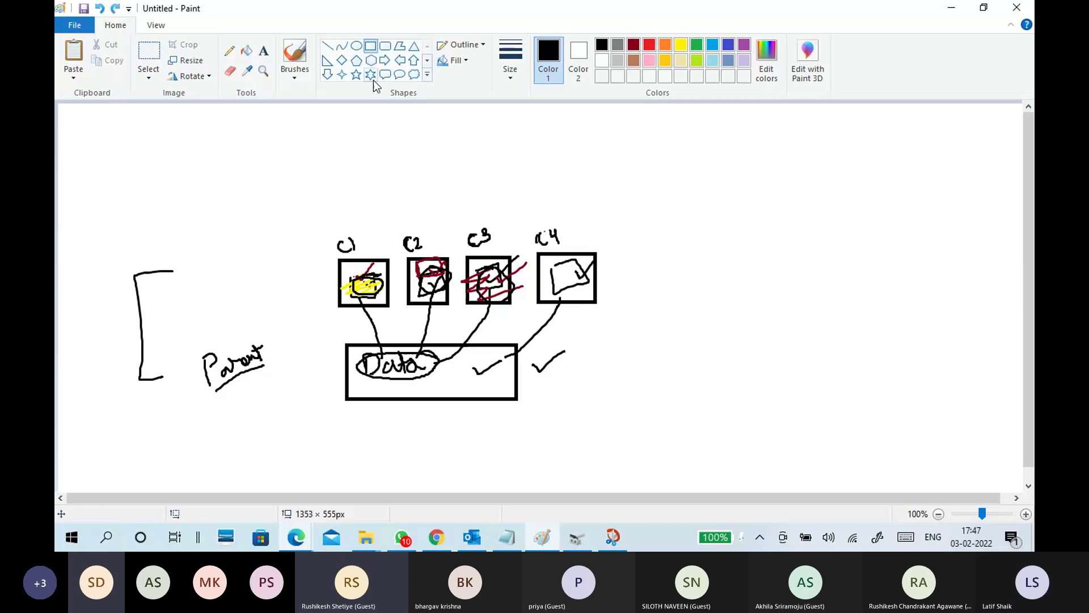
Step: Draw a second parent rectangle of about 215 × 70 px right of the first, with underlined "OS" inside and "P" beside it
left_click_drag(695, 343, 850, 393)
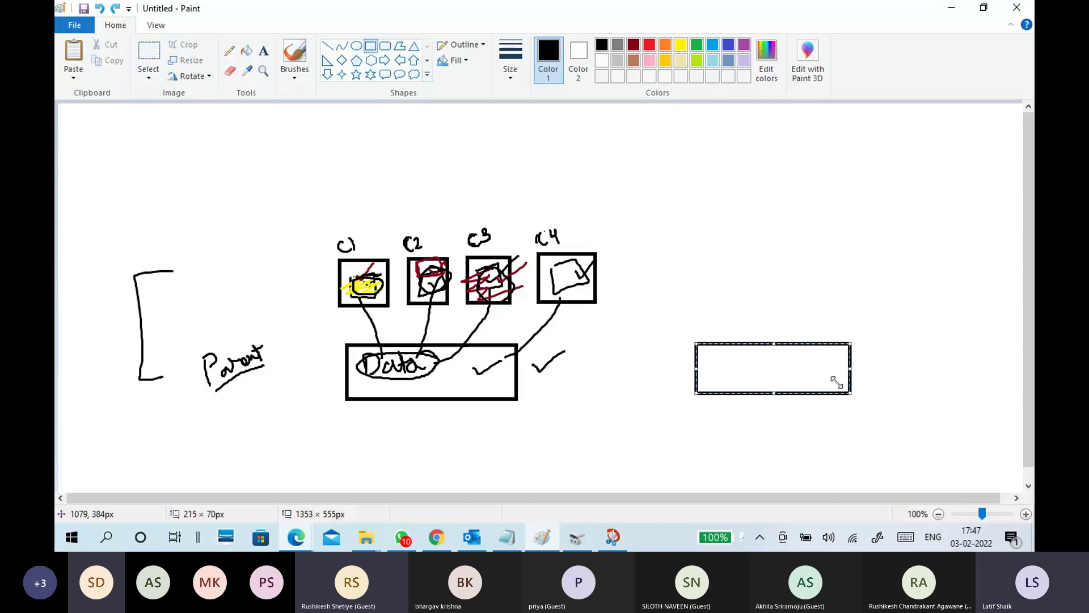
left_click(293, 75)
left_click(229, 100)
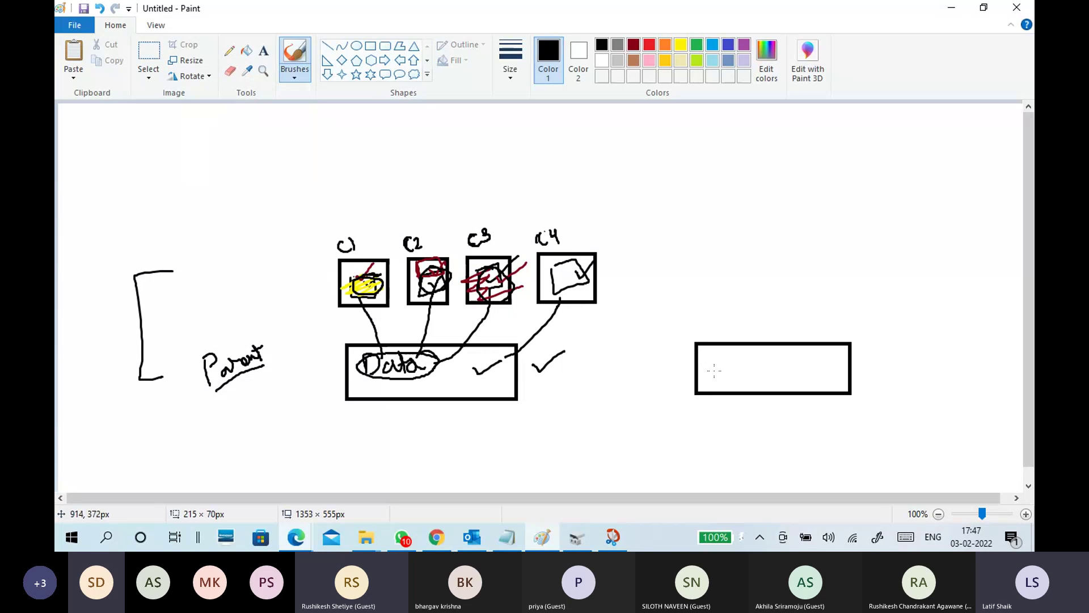
left_click(814, 373)
mouse_move(726, 363)
left_mouse_down()
mouse_move(717, 384)
mouse_move(731, 368)
left_mouse_up()
mouse_move(761, 363)
left_mouse_down()
mouse_move(743, 377)
mouse_move(785, 376)
left_mouse_up()
mouse_move(640, 361)
left_mouse_down()
mouse_move(643, 384)
mouse_move(644, 374)
left_mouse_up()
Step: Sketch three small child boxes above the OS rectangle and a boxed "VM" label above each one
mouse_move(696, 301)
left_mouse_down()
mouse_move(718, 271)
mouse_move(684, 279)
left_mouse_up()
left_click_drag(763, 274, 761, 295)
mouse_move(827, 269)
left_mouse_down()
mouse_move(850, 261)
mouse_move(826, 271)
left_mouse_up()
mouse_move(683, 244)
left_mouse_down()
mouse_move(709, 250)
mouse_move(683, 260)
mouse_move(709, 233)
mouse_move(671, 239)
left_mouse_up()
mouse_move(738, 241)
left_mouse_down()
mouse_move(780, 227)
mouse_move(742, 231)
mouse_move(828, 235)
mouse_move(823, 218)
mouse_move(854, 225)
left_mouse_up()
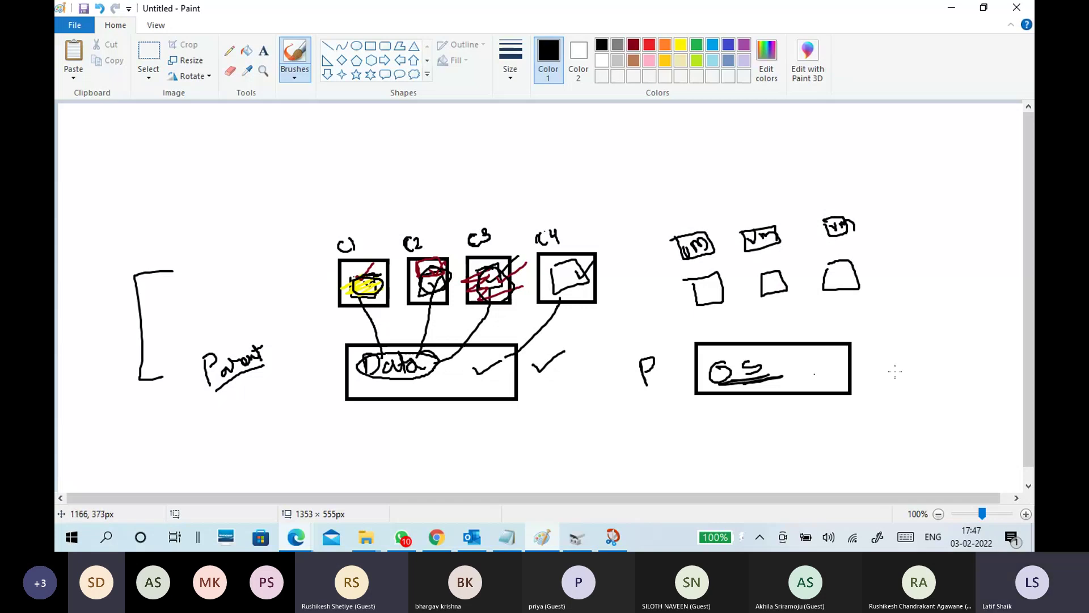
Step: Draw an arrow to the right of the OS rectangle and handwrite an underlined "30m" beside it
mouse_move(898, 372)
left_mouse_down()
mouse_move(917, 365)
mouse_move(914, 378)
left_mouse_up()
mouse_move(928, 348)
left_mouse_down()
mouse_move(930, 361)
mouse_move(946, 344)
left_mouse_up()
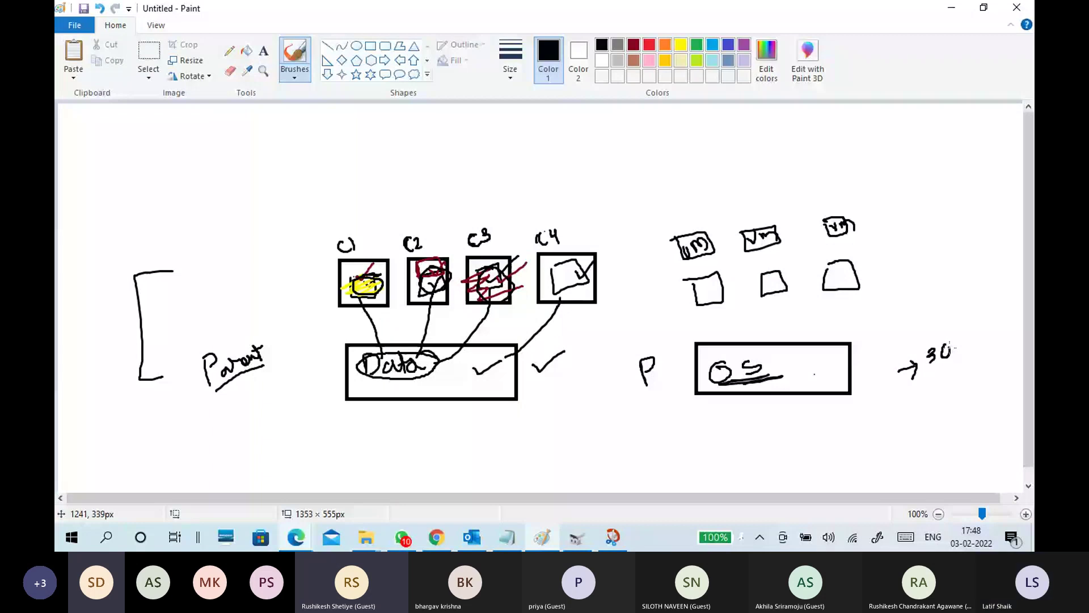
left_click_drag(956, 355, 980, 342)
left_click_drag(932, 373, 986, 344)
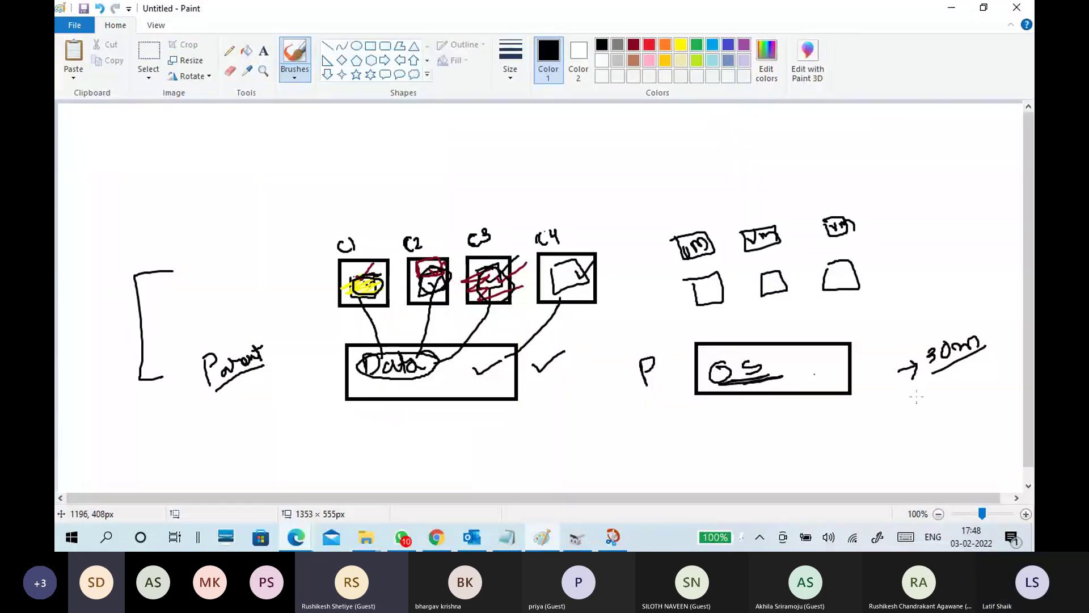
Step: Draw two vertical divider lines between the three VM columns and handwrite an underlined "5-10" above the first VM
left_click_drag(721, 215, 741, 319)
left_click_drag(806, 199, 823, 313)
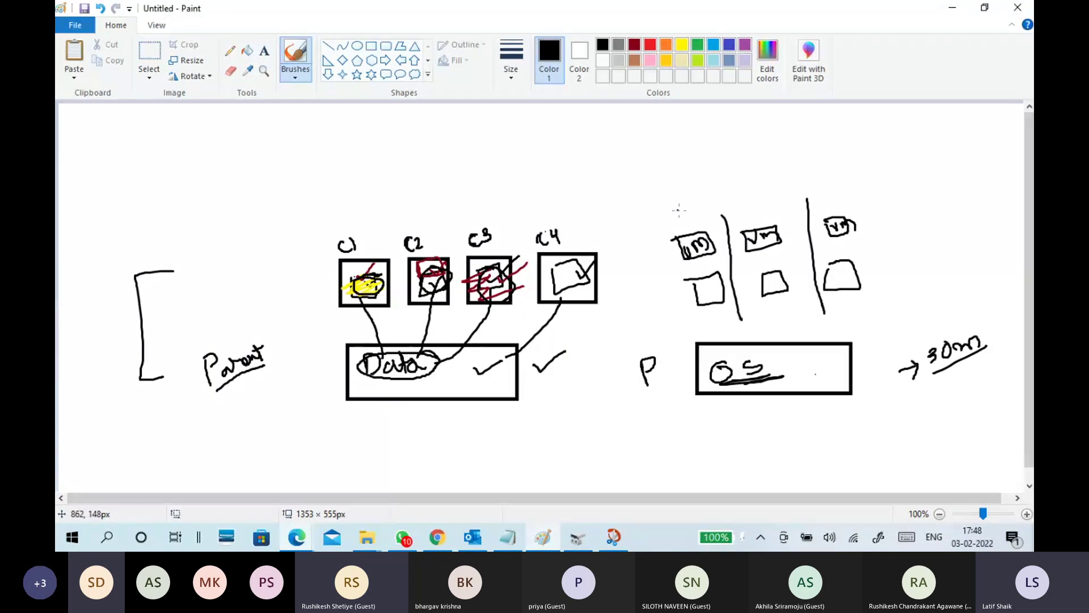
left_click_drag(669, 193, 681, 186)
left_click(686, 190)
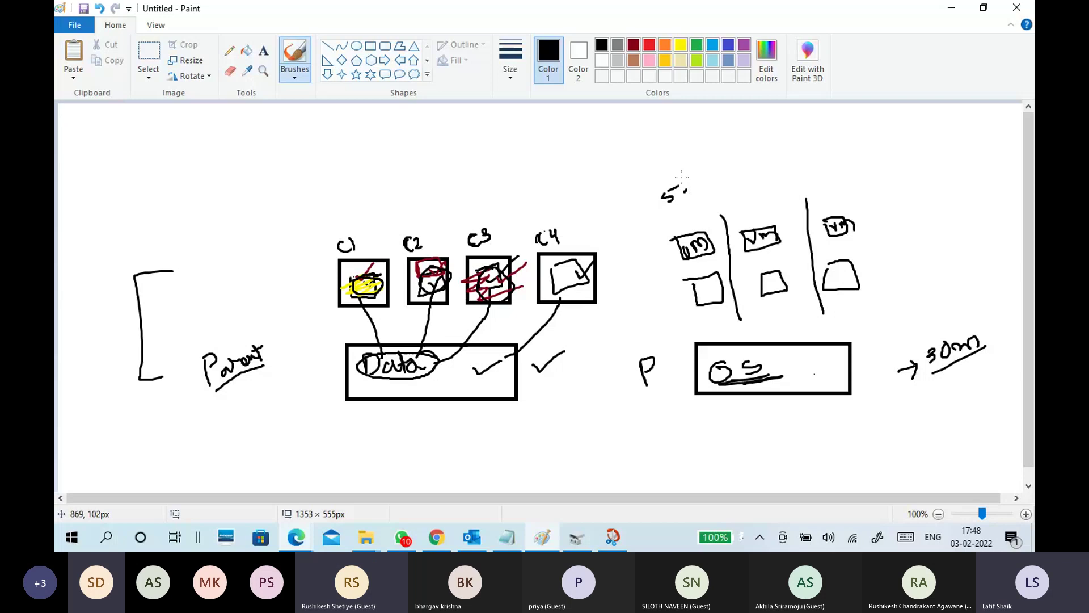
mouse_move(688, 181)
left_mouse_down()
mouse_move(713, 182)
mouse_move(724, 203)
left_mouse_up()
Step: Add tick marks above the VMs and draw a large freehand loop around the whole OS parent-child diagram
left_click_drag(788, 194, 853, 179)
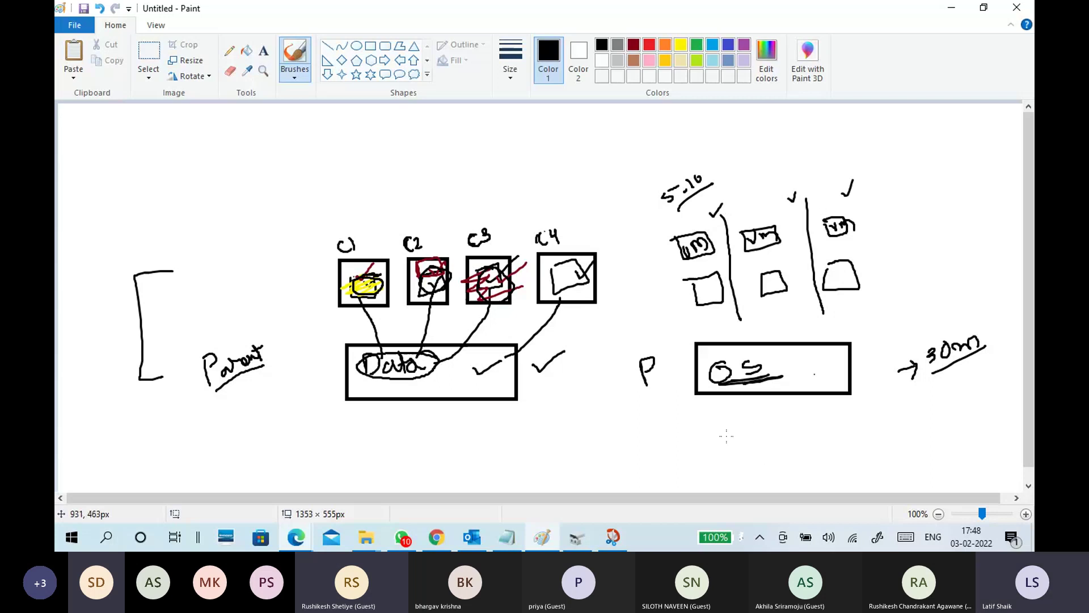
mouse_move(836, 137)
left_mouse_down()
mouse_move(656, 183)
mouse_move(646, 397)
mouse_move(929, 230)
mouse_move(775, 129)
left_mouse_up()
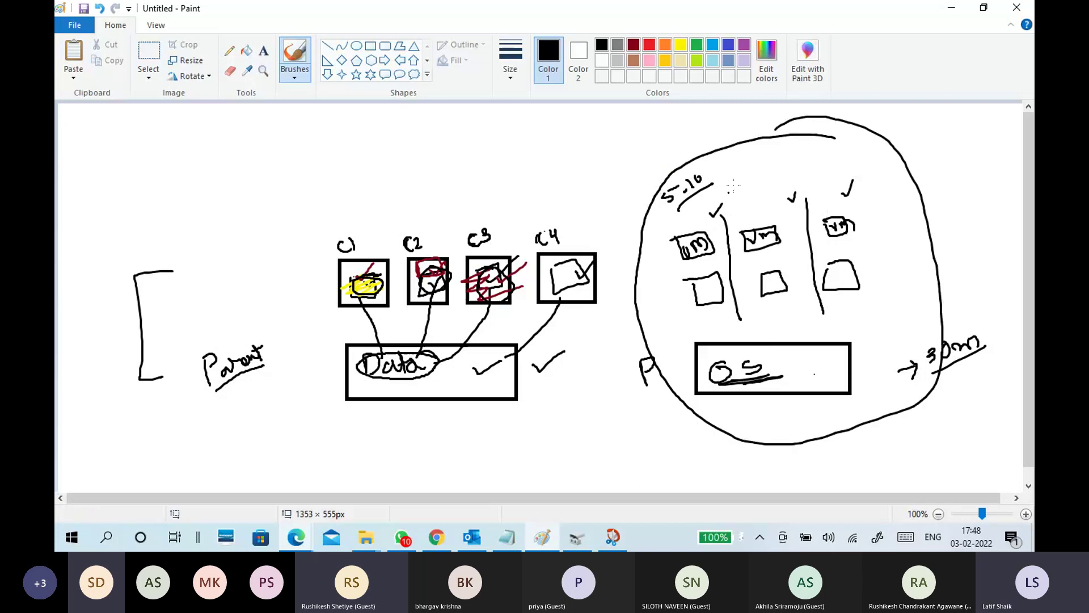
Step: Switch to the 02-02 Storage.txt notes in Notepad and review the 03-02 virtual hard disk section, from its definition through types and formats
left_click(952, 13)
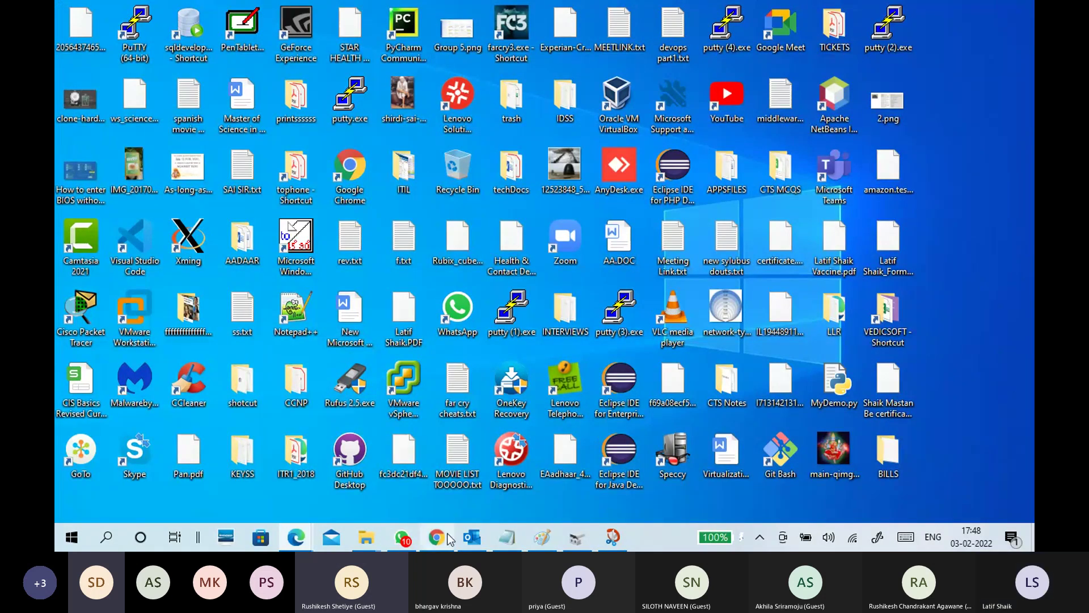
left_click(506, 537)
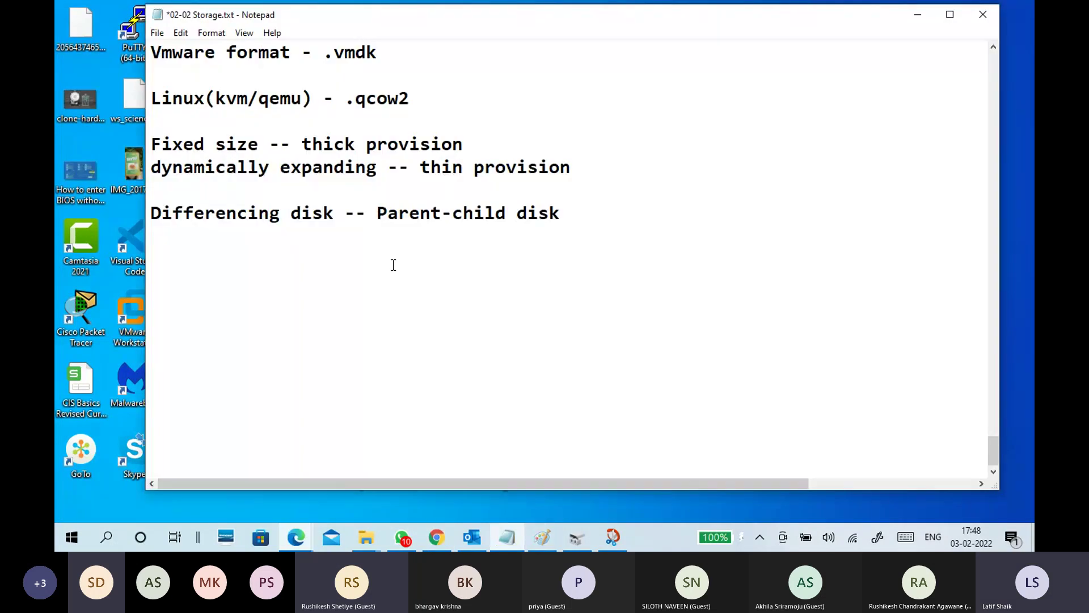
scroll(347, 286, "up", 6)
scroll(347, 285, "up", 4)
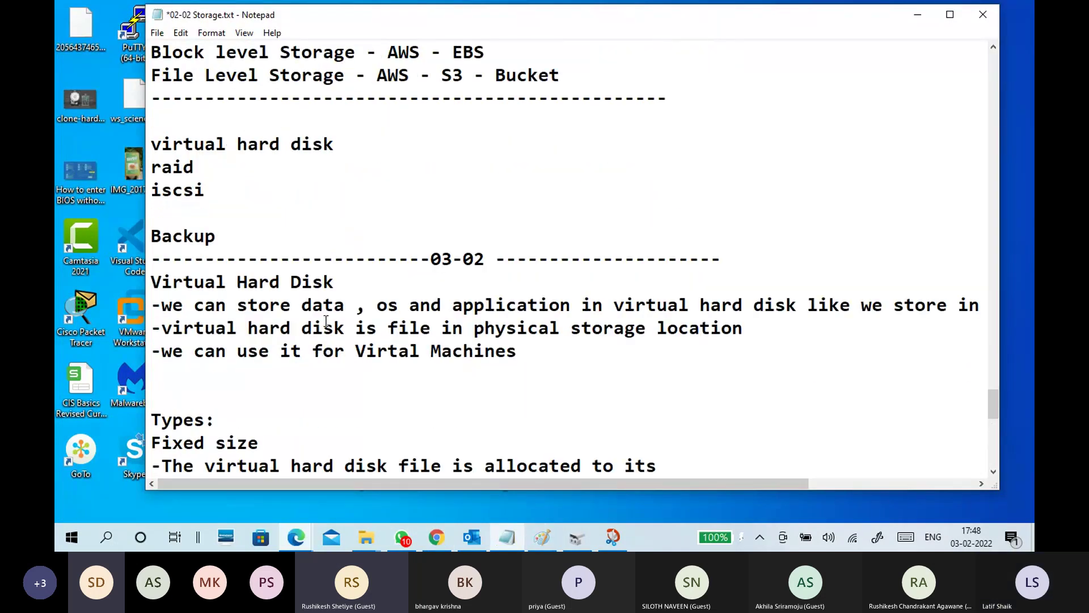
scroll(347, 286, "down", 2)
left_click(344, 145)
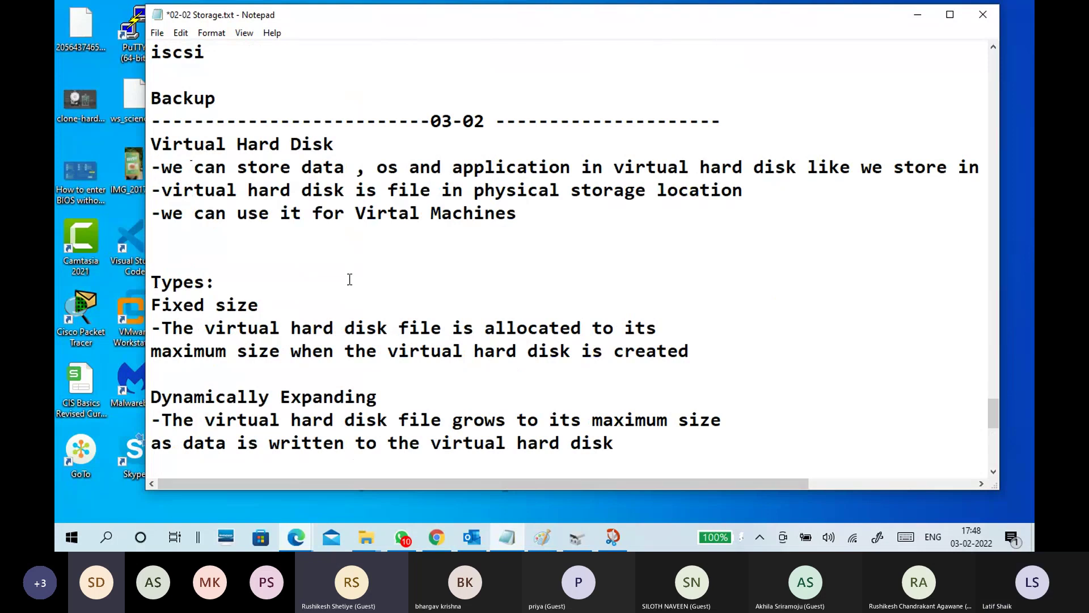
scroll(347, 280, "down", 2)
scroll(398, 261, "down", 4)
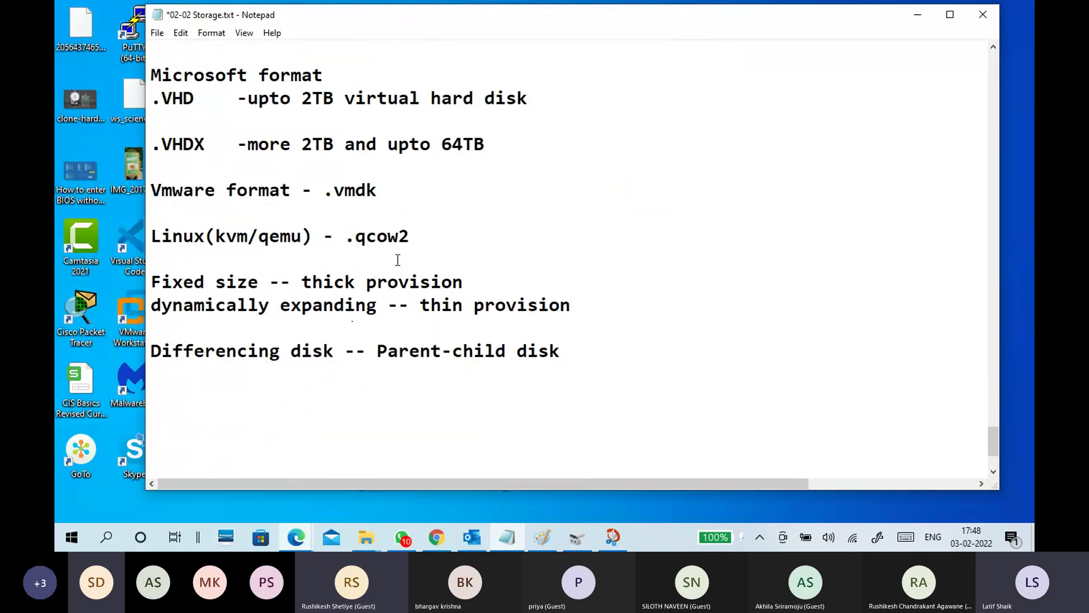
left_click_drag(169, 73, 602, 347)
Step: Add a dashed separator line below the "Differencing disk -- Parent-child disk" line
left_click(504, 383)
type("----------------------------------------")
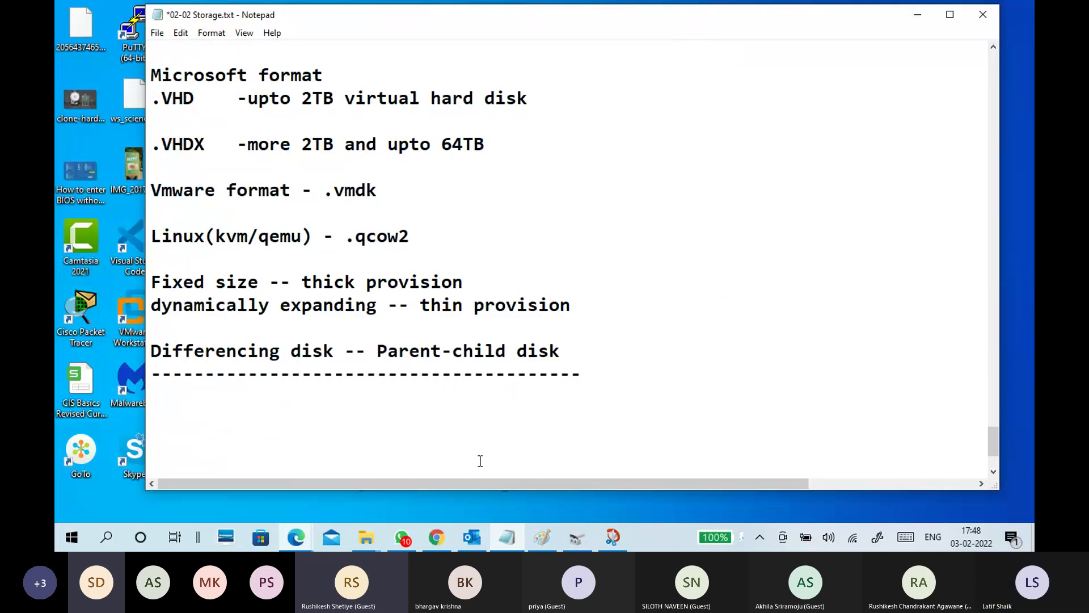
Step: Switch to the Microsoft Teams meeting in the browser and stop the meeting recording
mouse_move(302, 537)
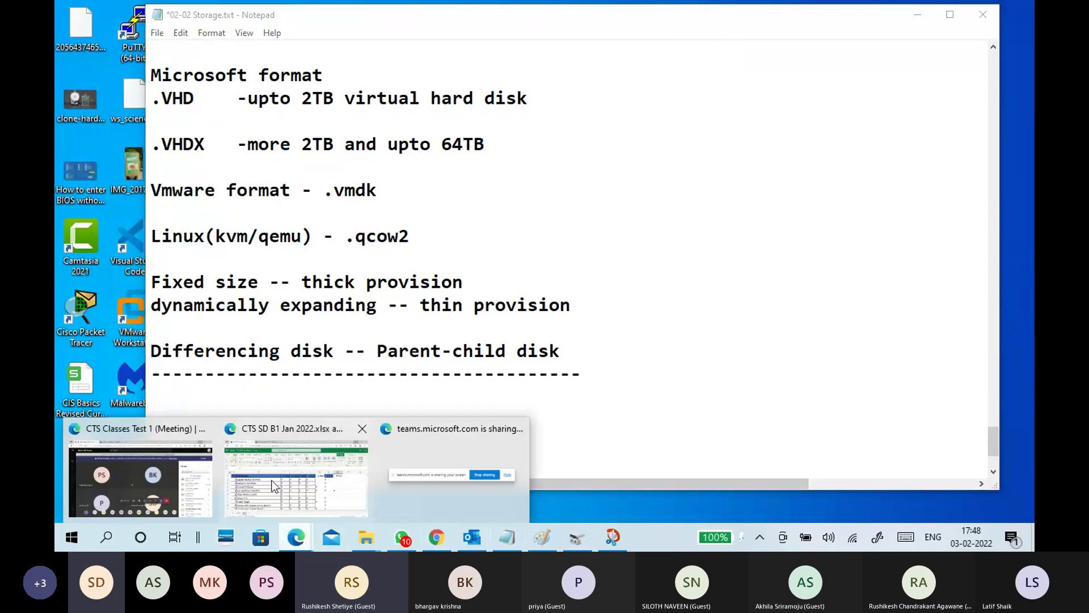
left_click(187, 472)
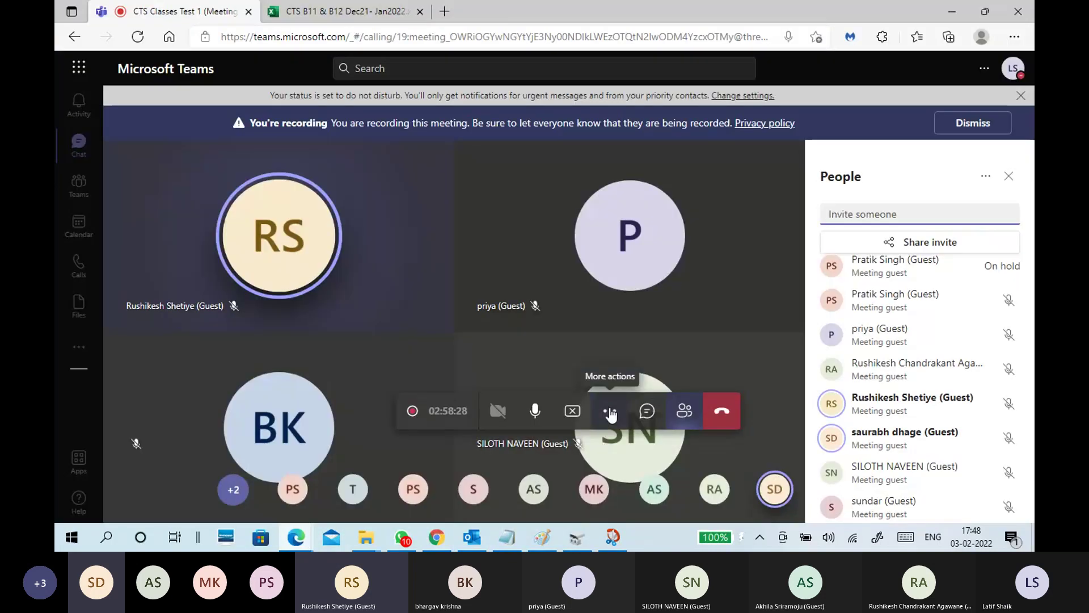
left_click(611, 414)
left_click(646, 324)
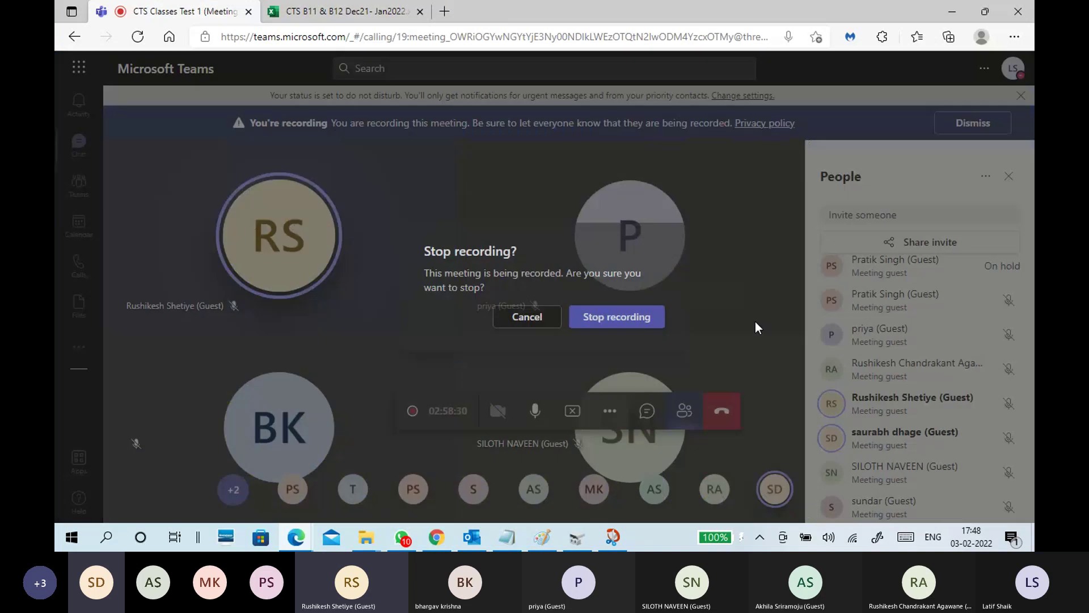